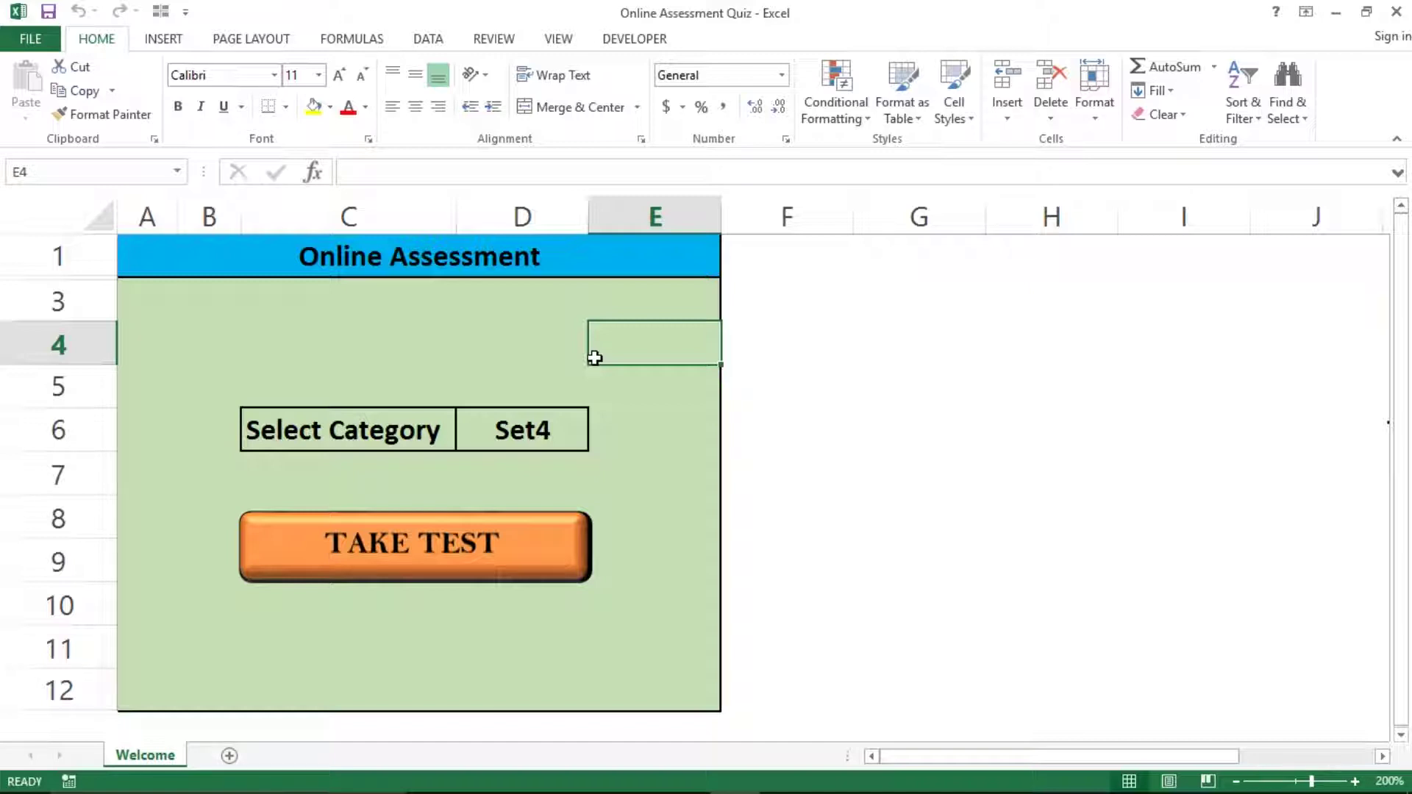
click(466, 313)
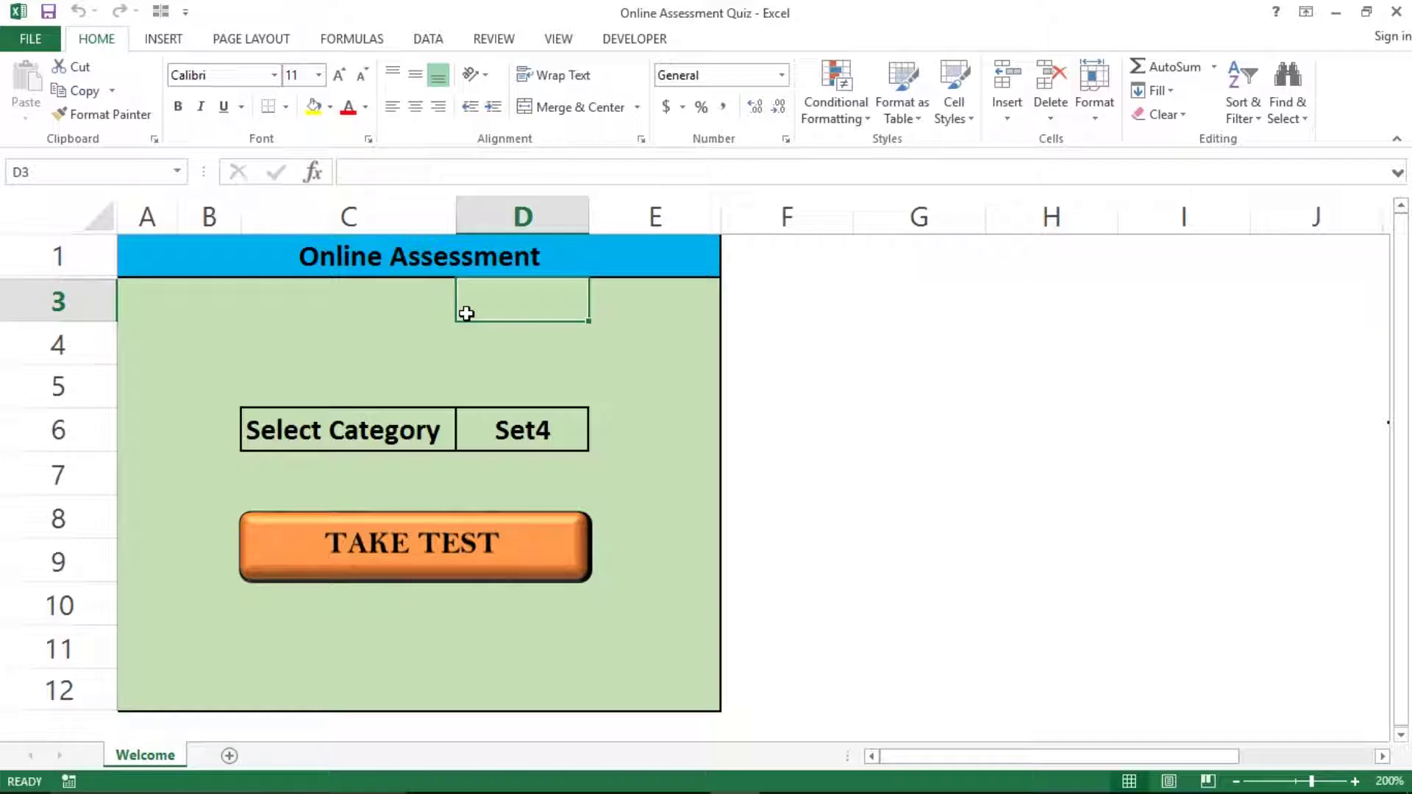
click(556, 339)
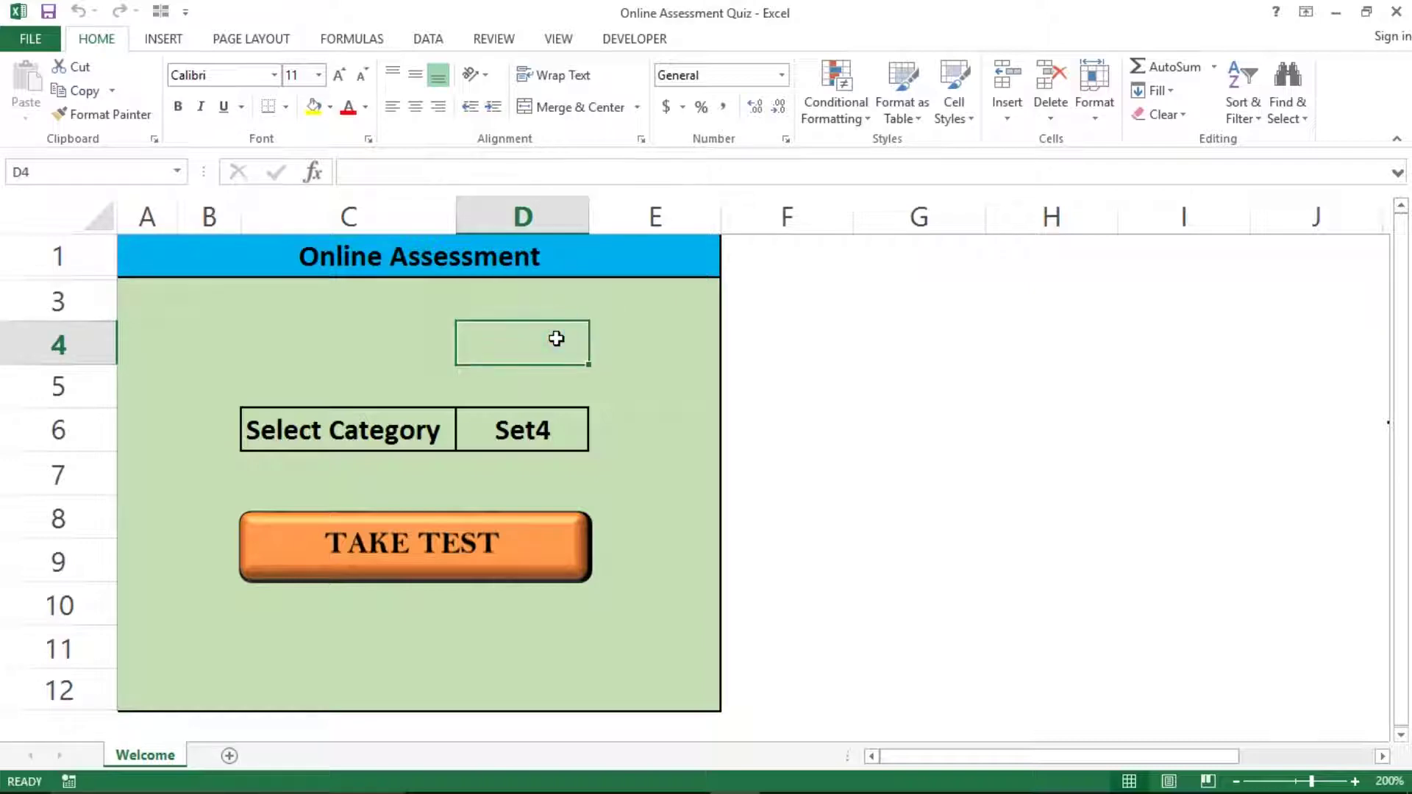
click(602, 336)
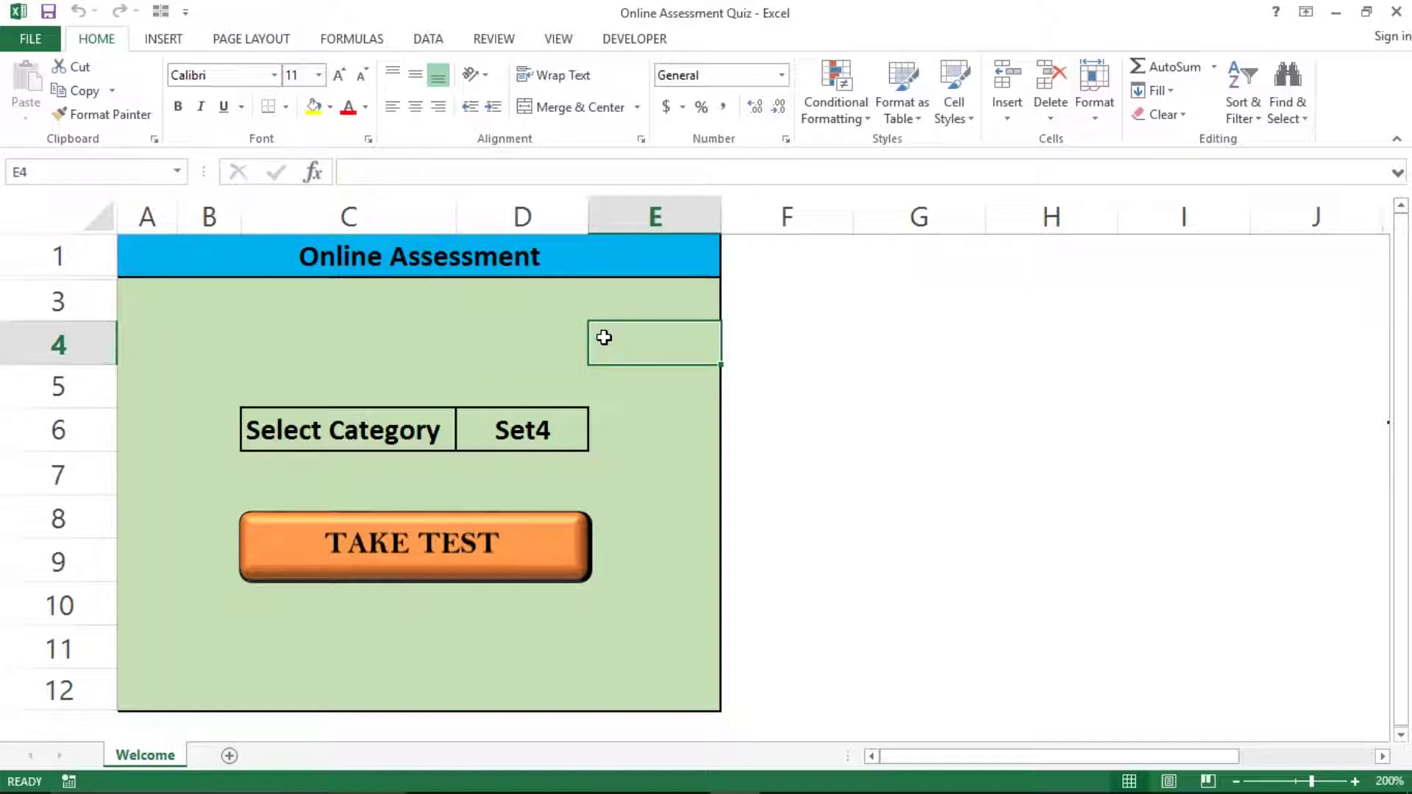
click(509, 324)
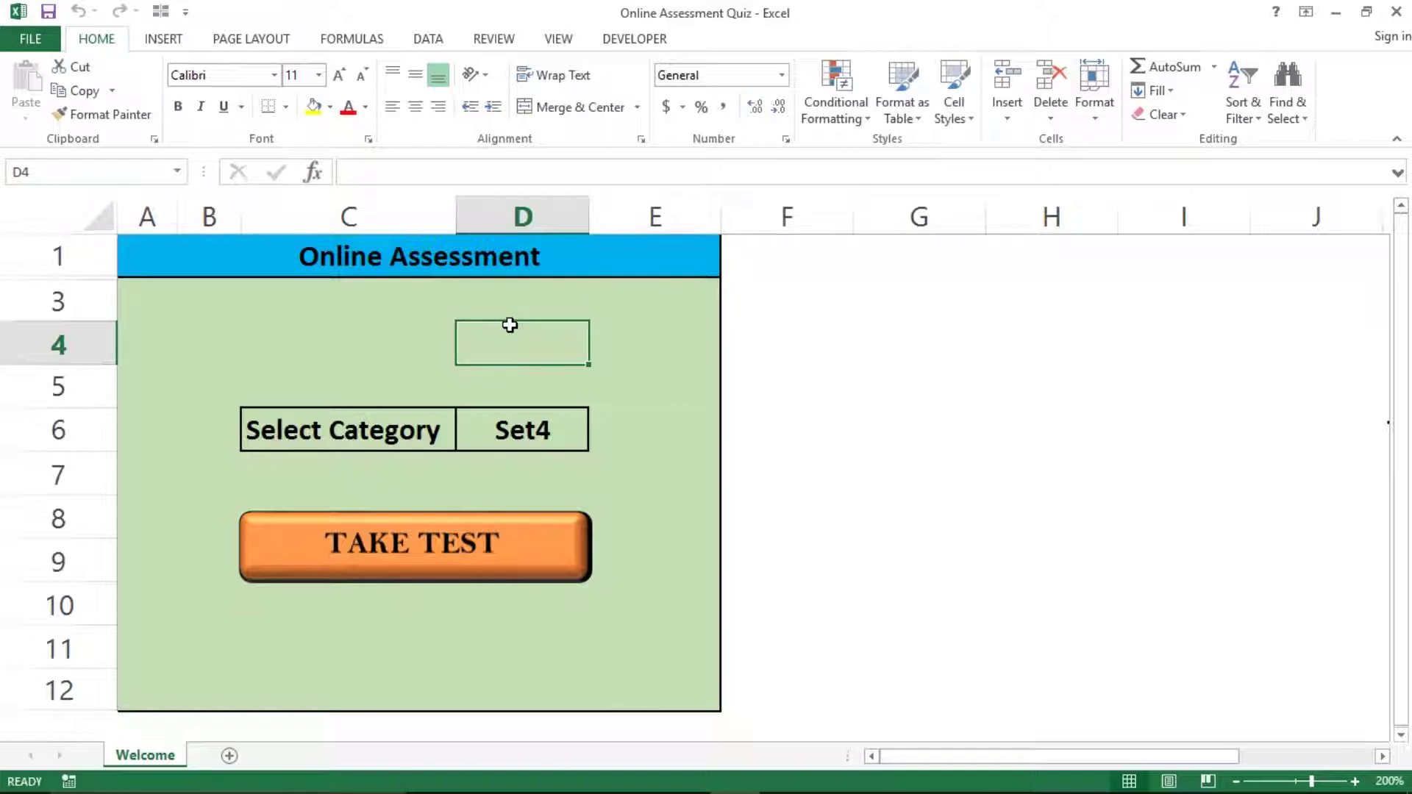
click(729, 387)
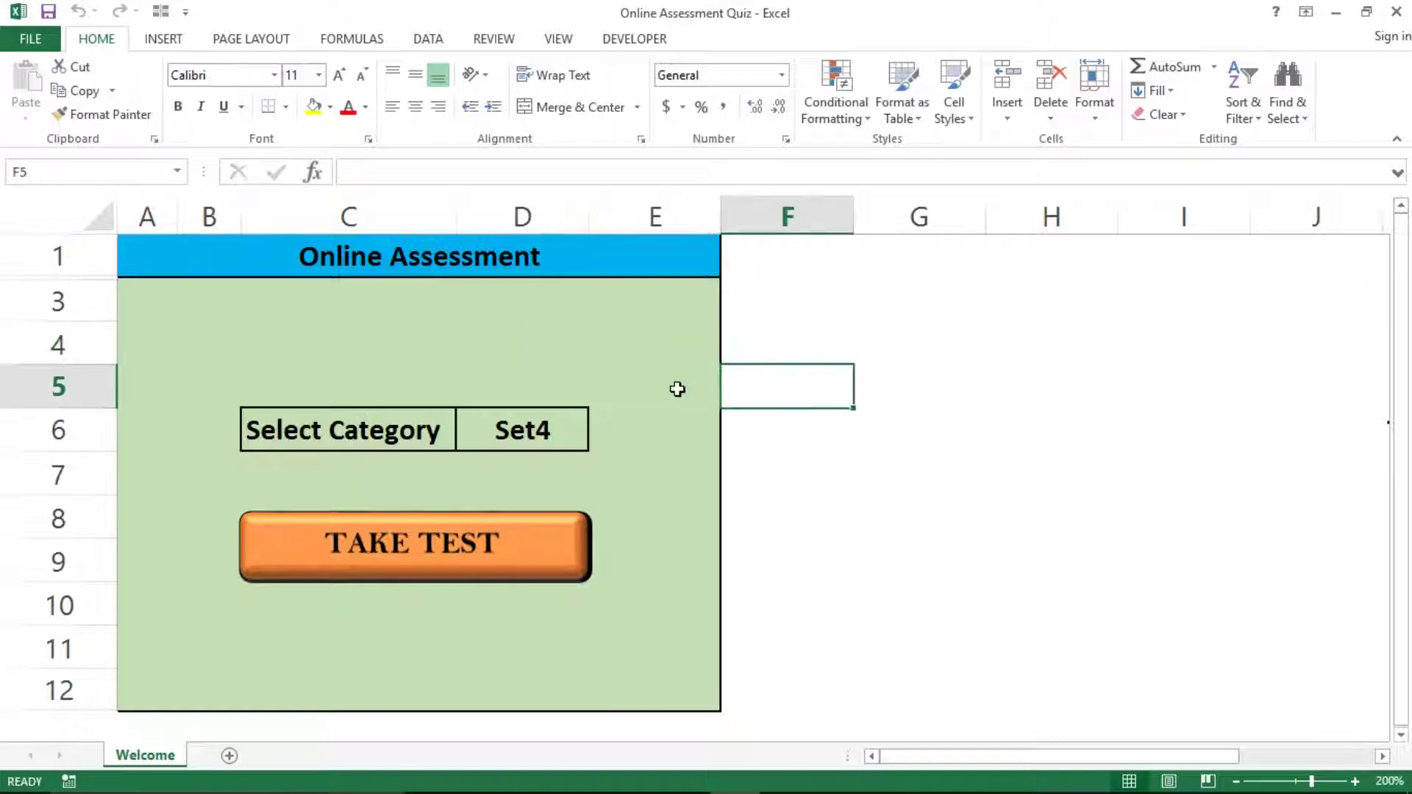
click(676, 390)
click(568, 359)
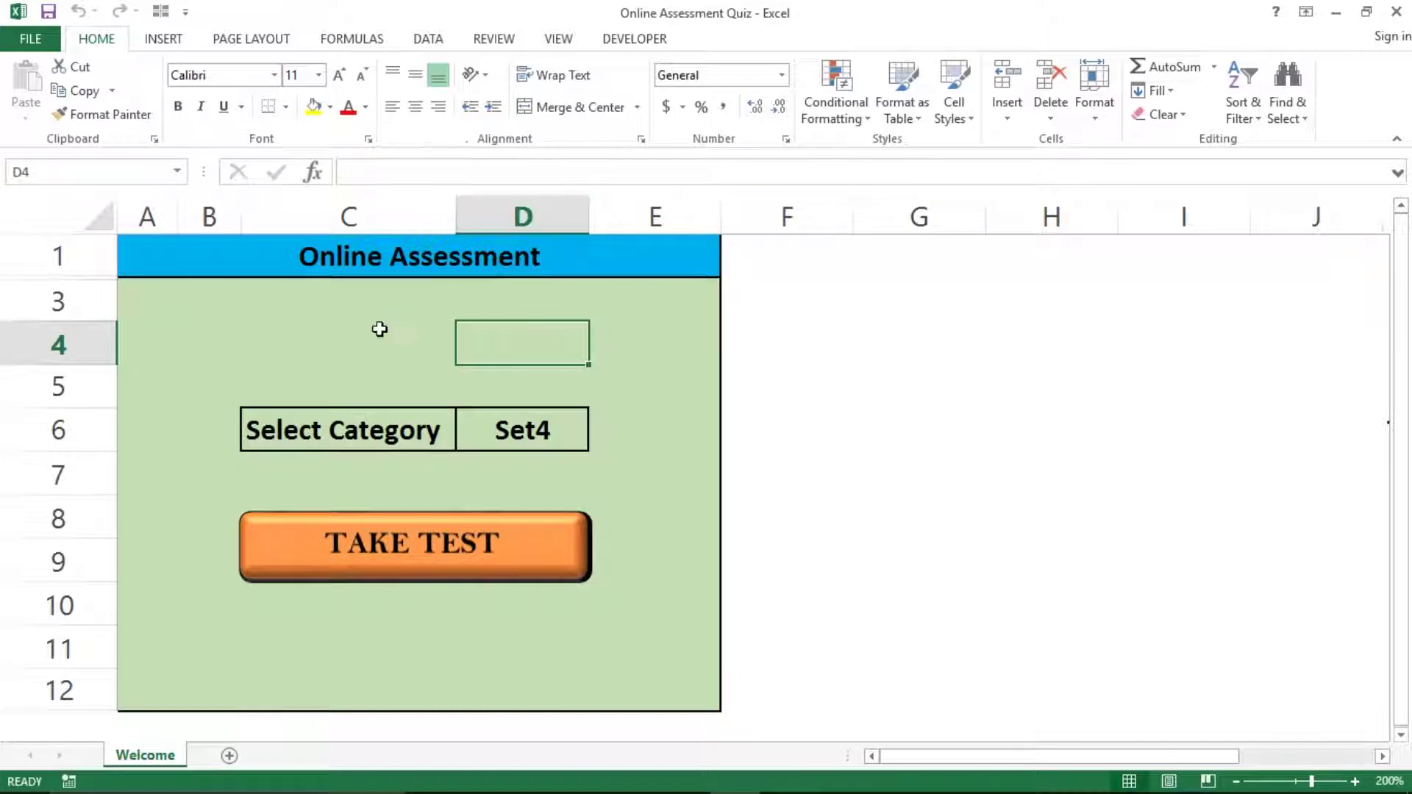
click(392, 360)
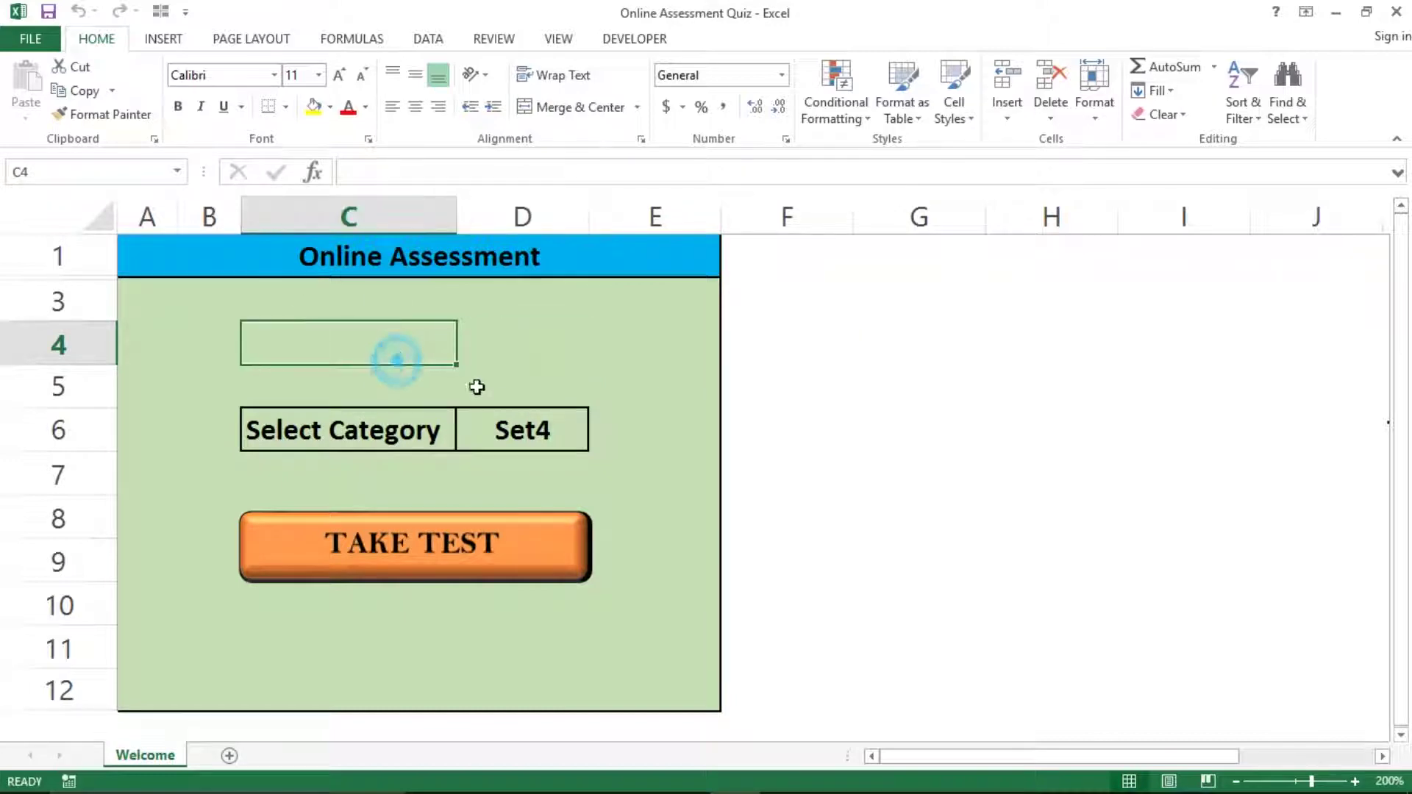
Set the test category on the Welcome sheet to Set2.
click(493, 435)
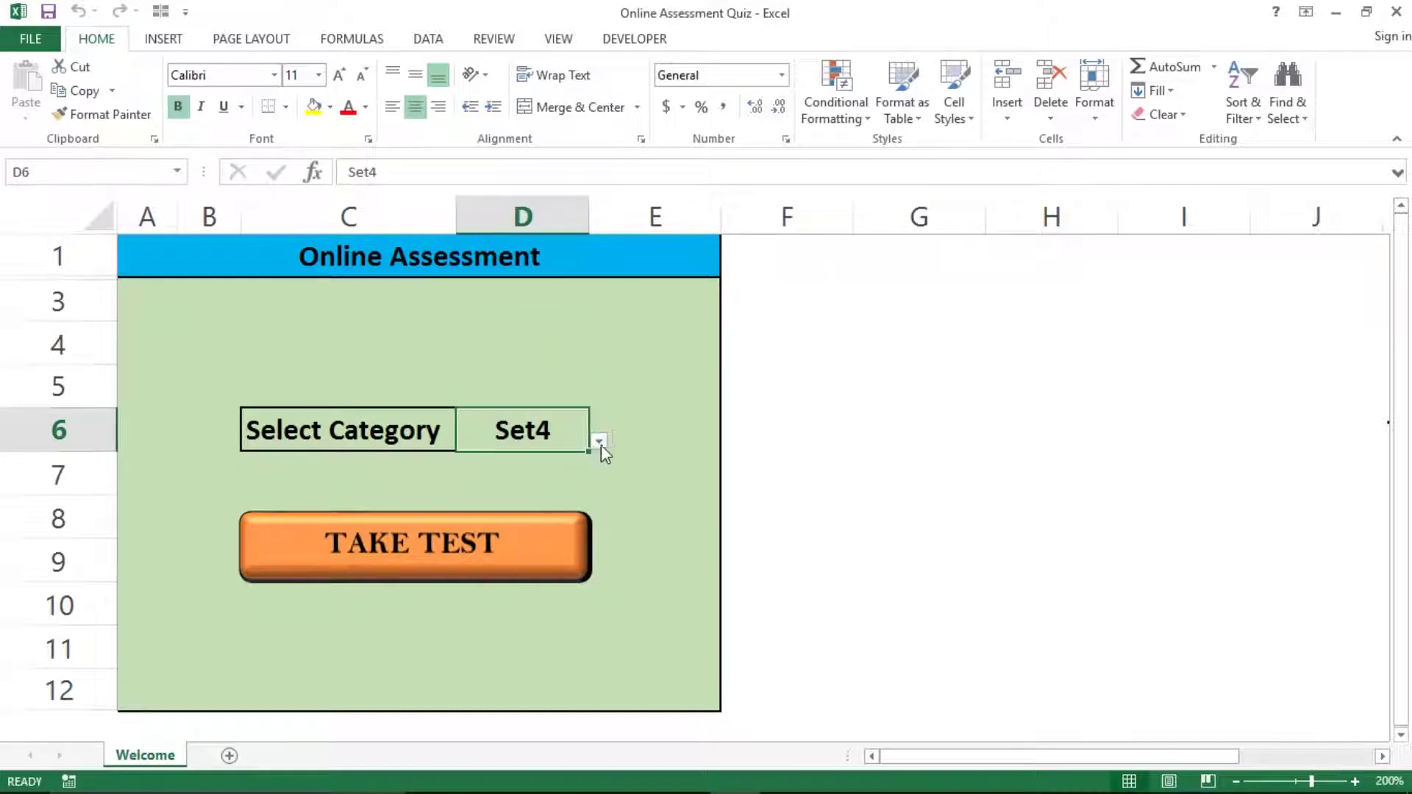
click(599, 442)
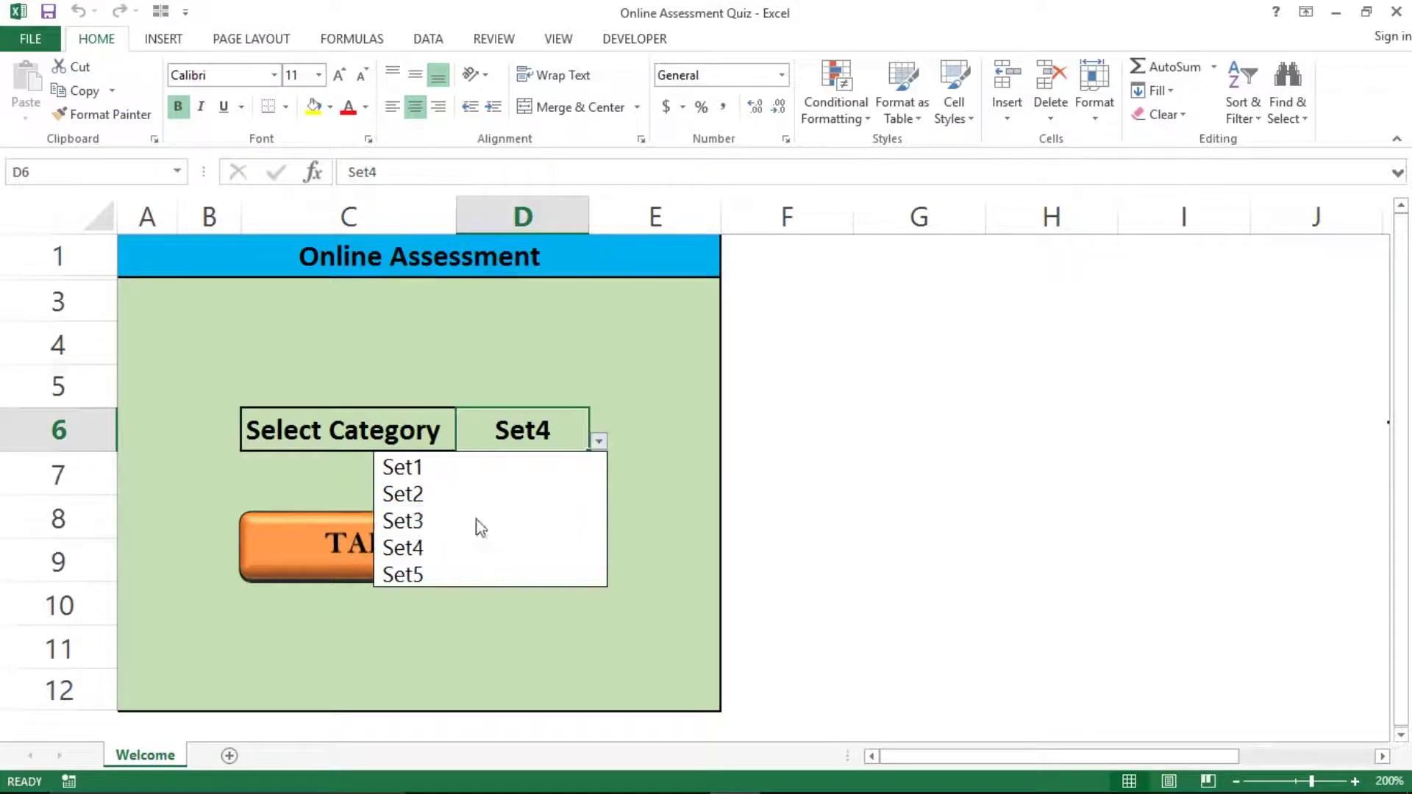
click(430, 497)
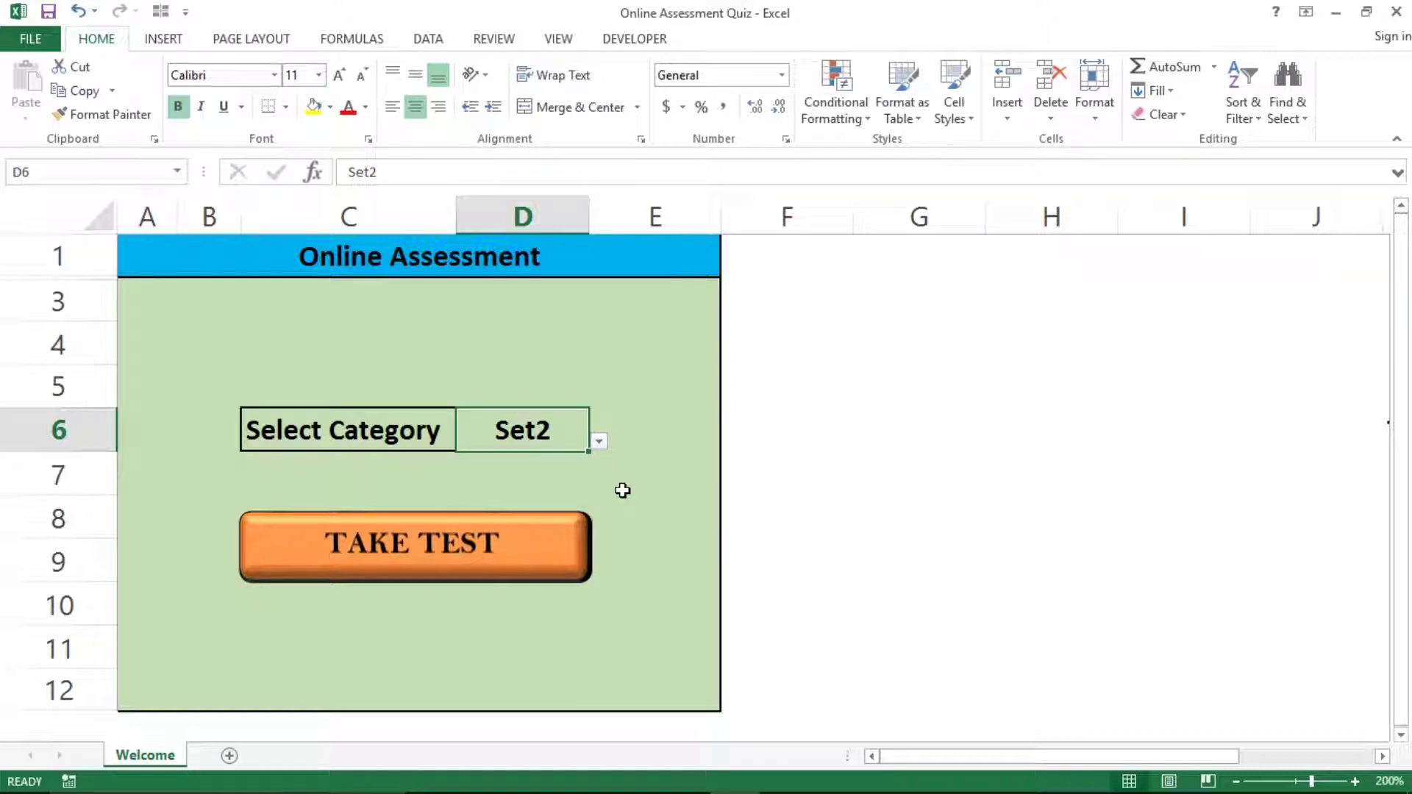
click(670, 502)
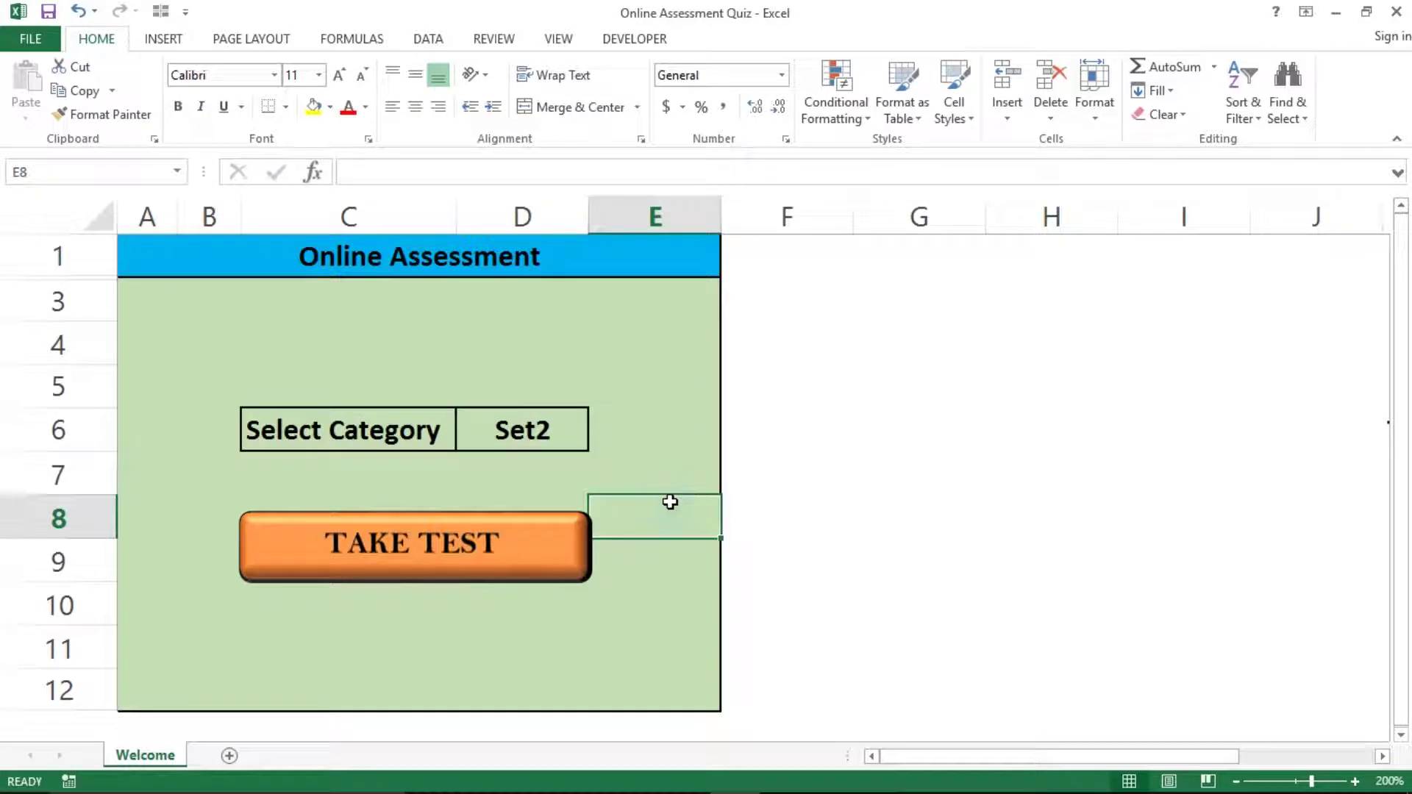
Switch to the Automations folder in File Explorer and open the Master workbook.
key(alt+Tab)
key(alt+Tab)
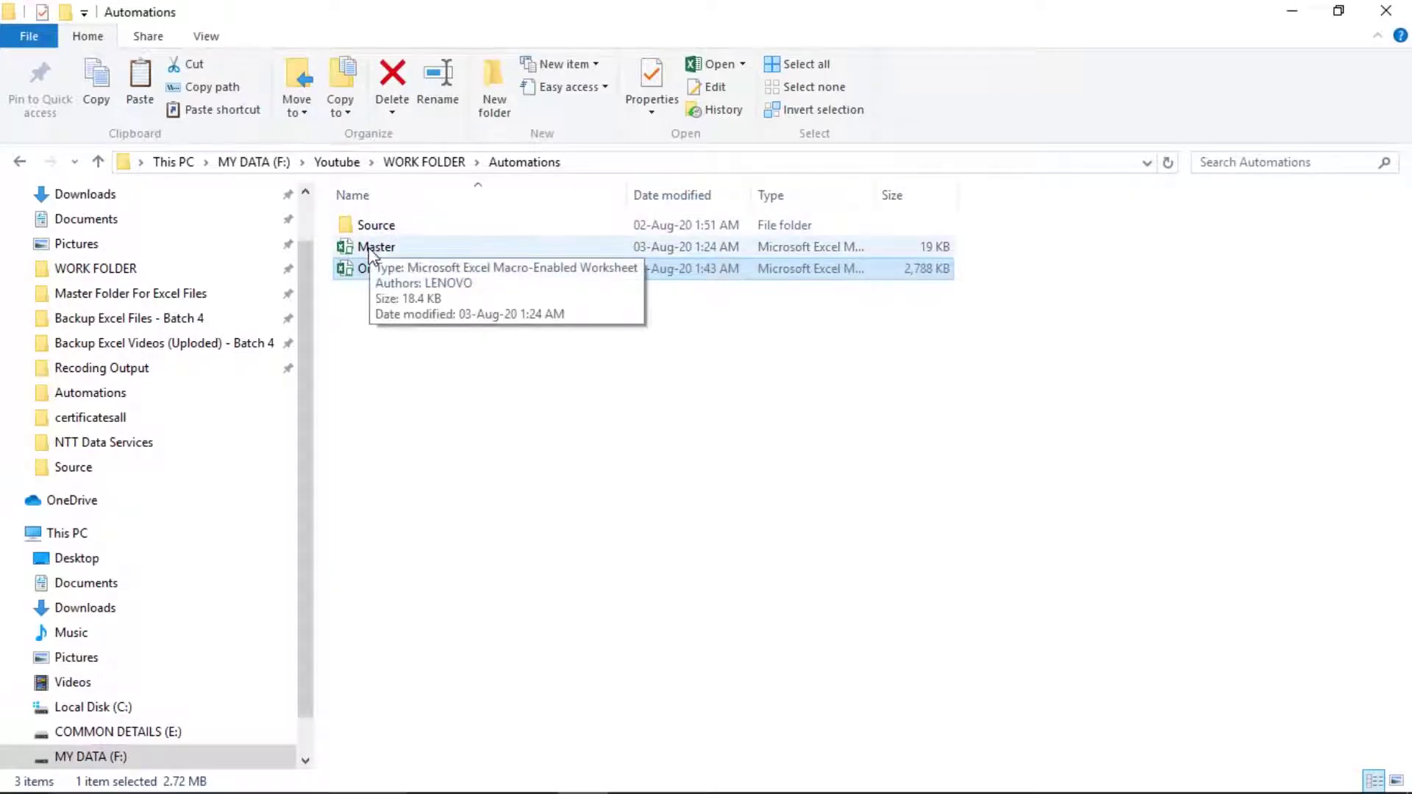
click(583, 161)
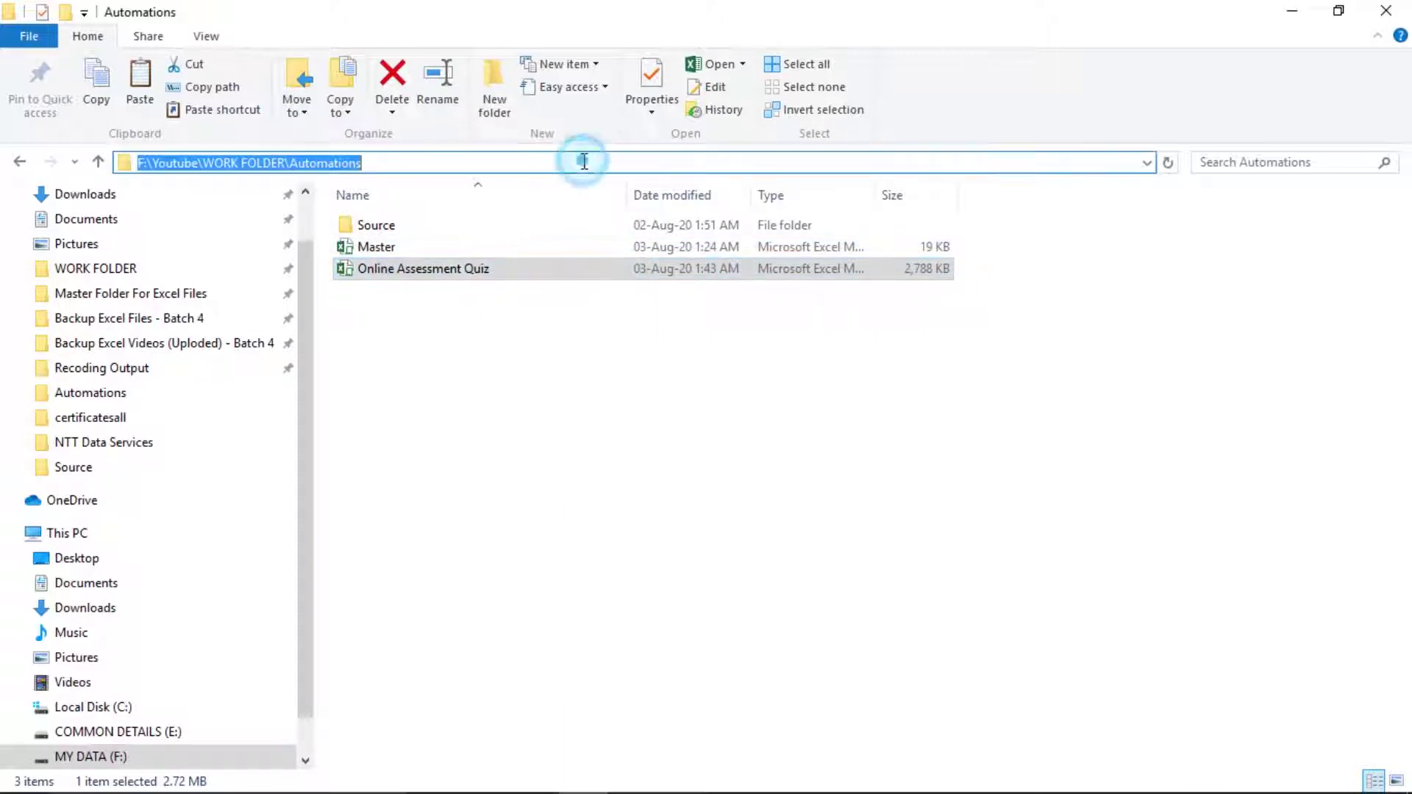
click(502, 331)
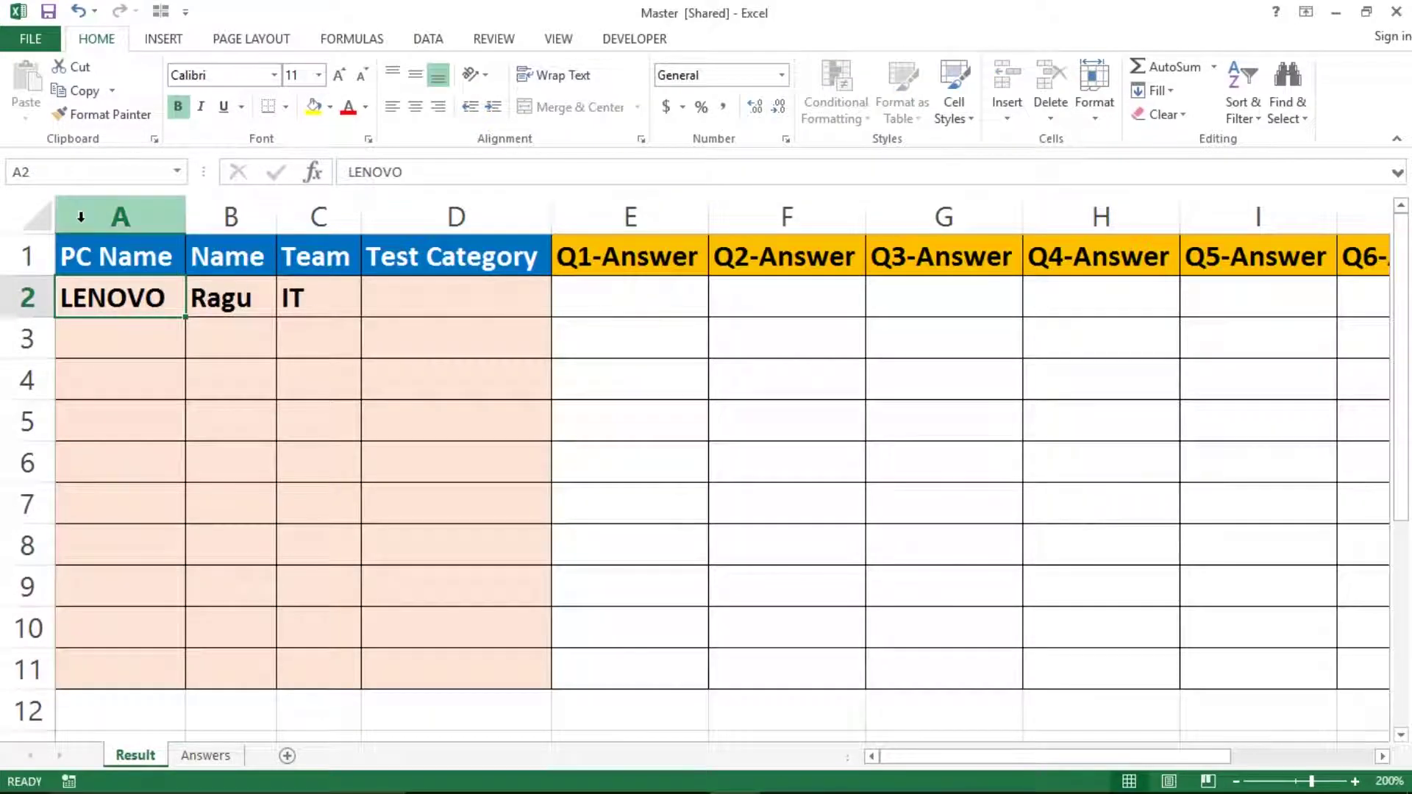
Examine the PC Name, Name, Team and Test Category columns and the participant entry in row 2 of the Result sheet.
click(84, 221)
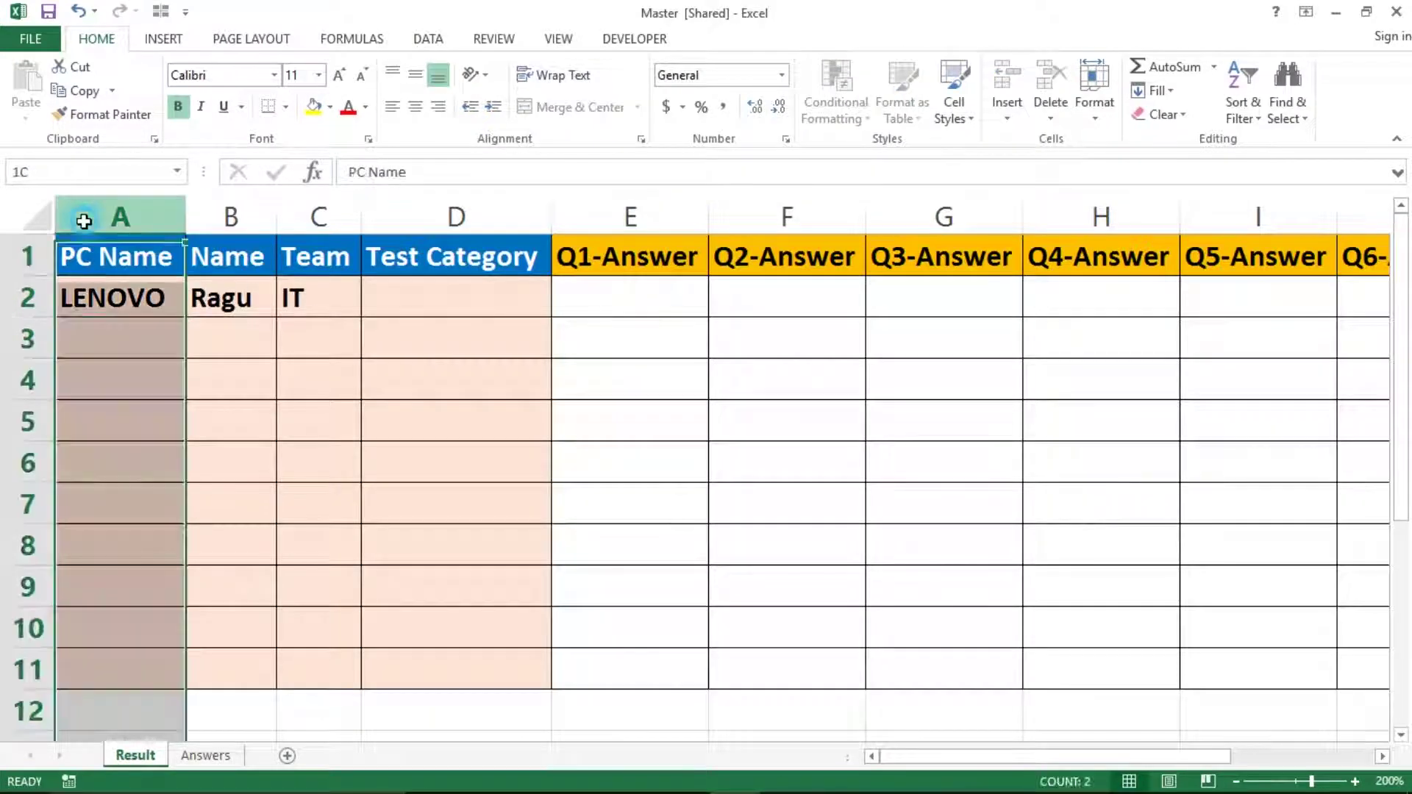
key(ctrl+z)
key(ctrl+z)
key(Down)
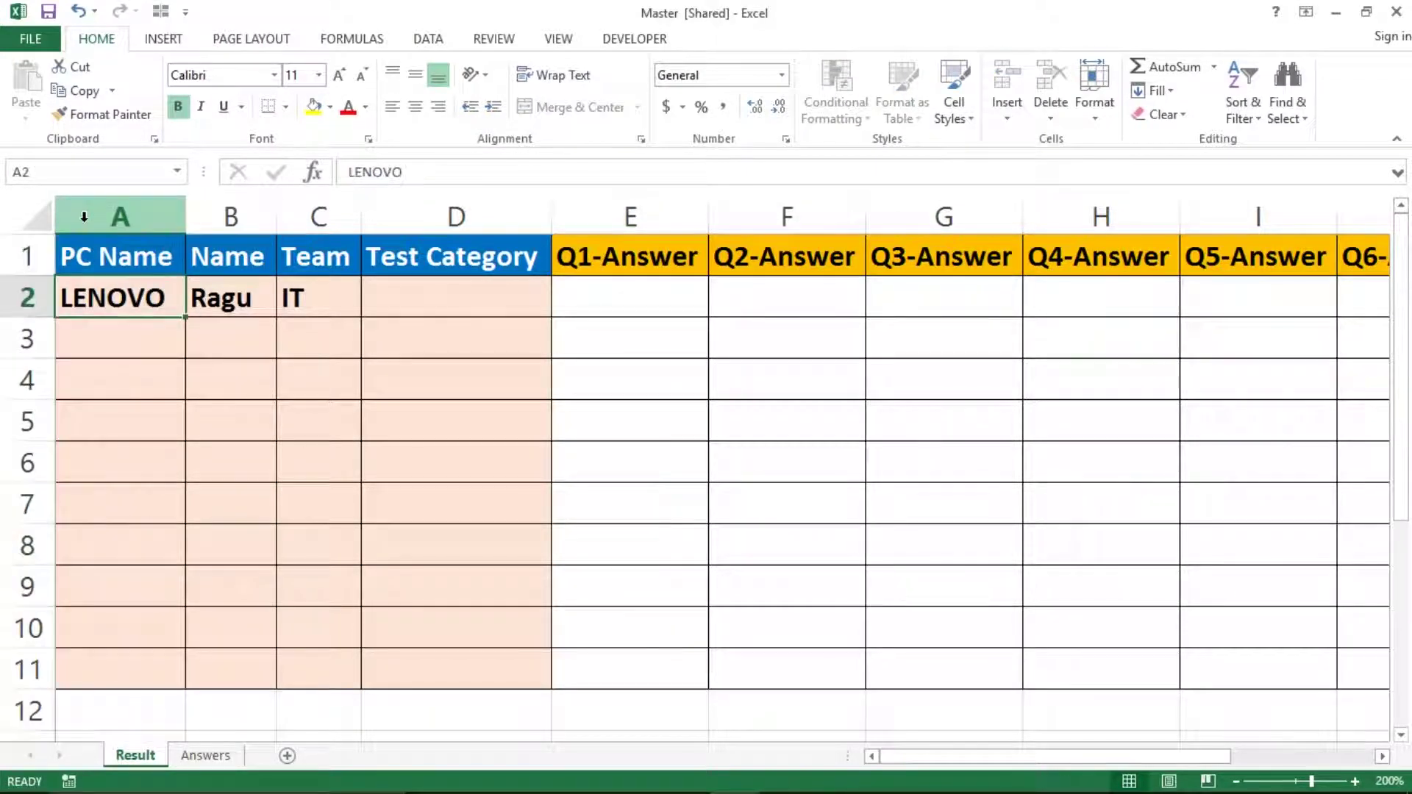
key(Right)
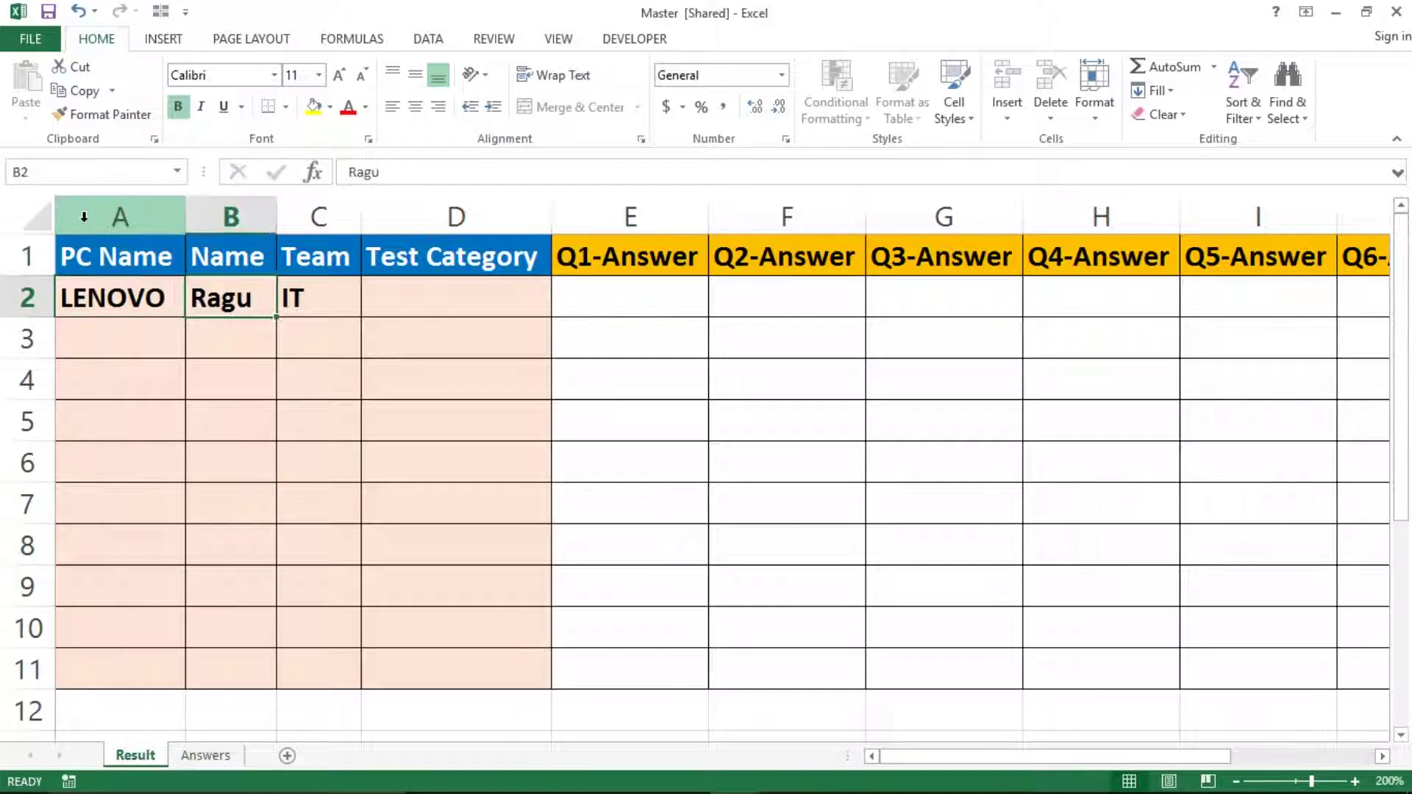
key(Left)
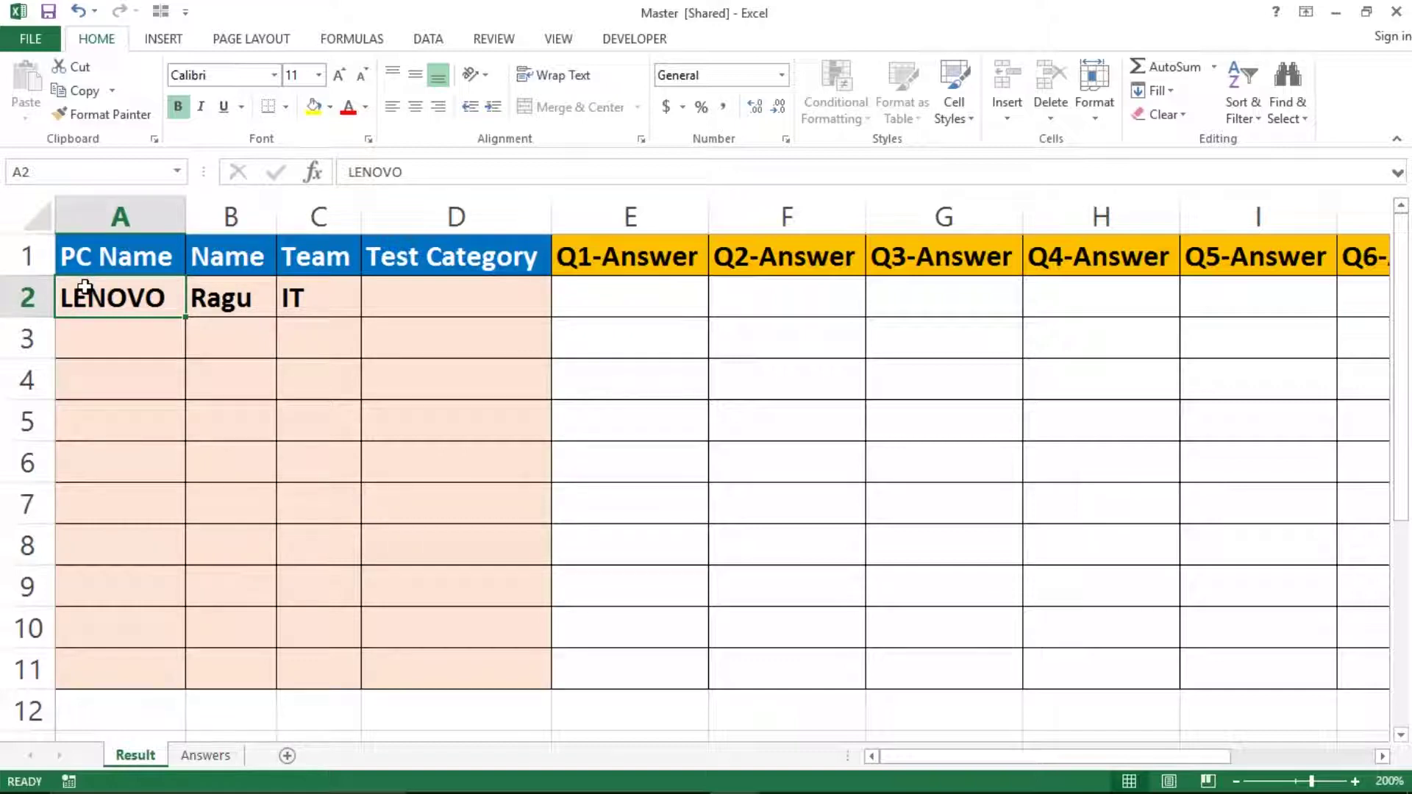
click(29, 296)
click(675, 292)
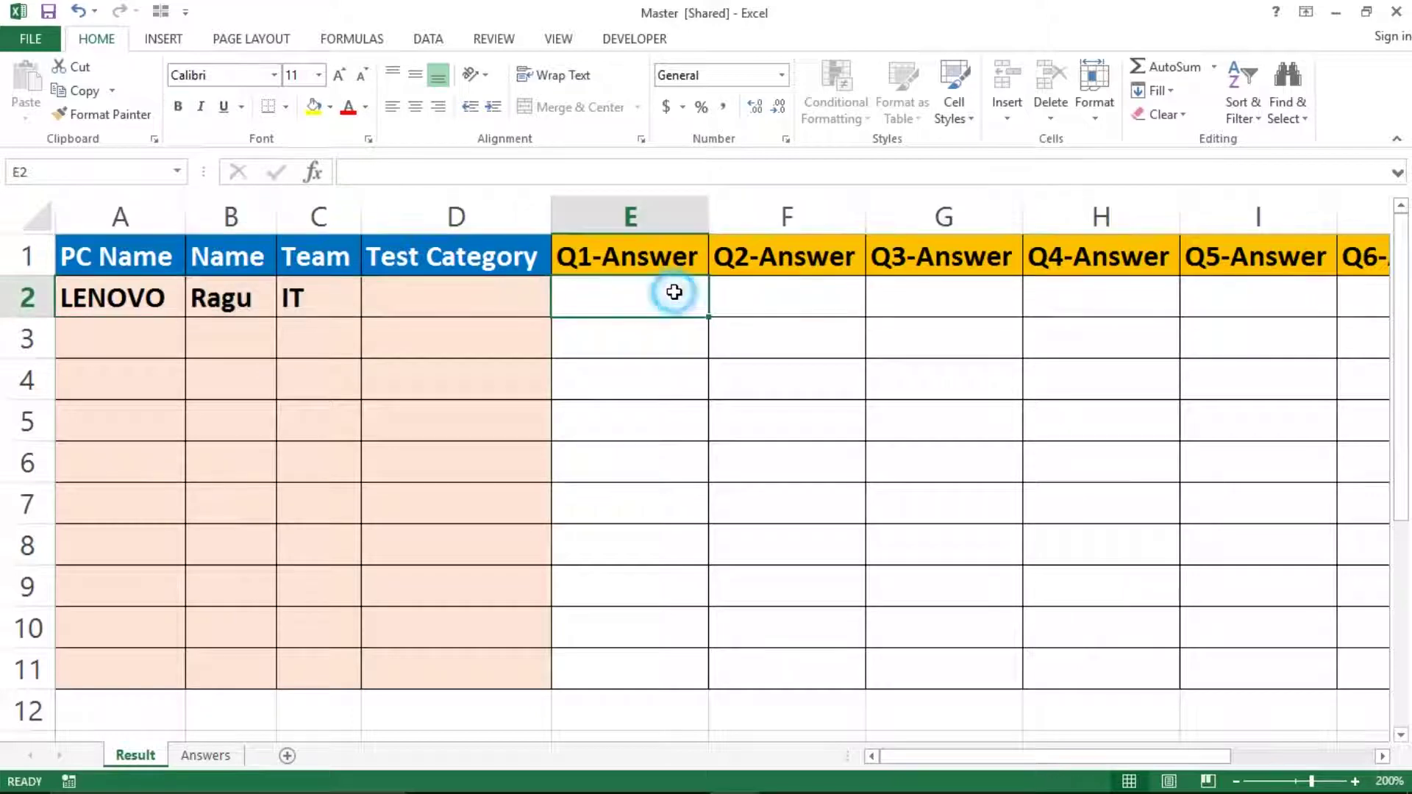
key(shift+Right)
key(Left)
key(Left)
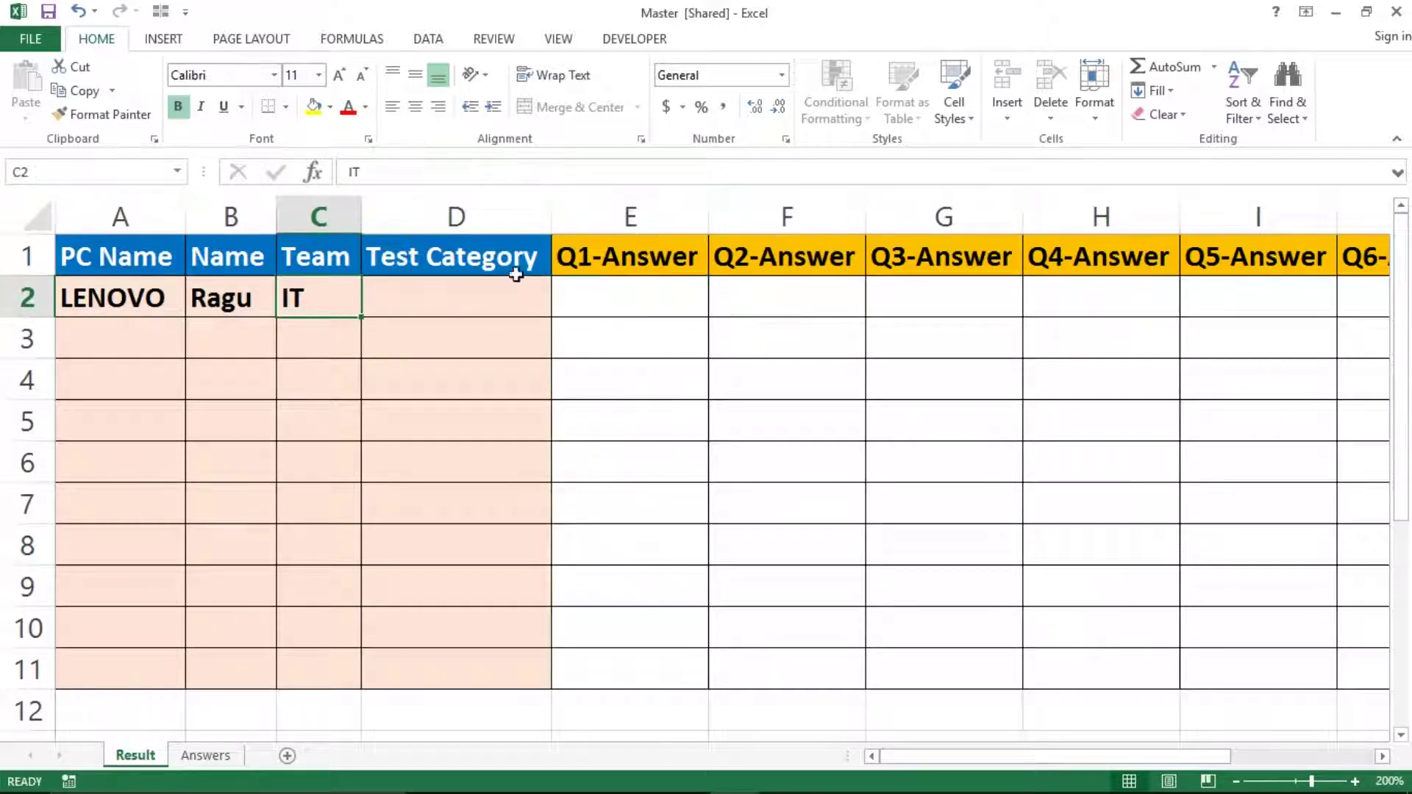
Examine the Q1 to Q10 answer columns of the Result sheet by selecting the participant's answer cells E2:N2.
click(160, 304)
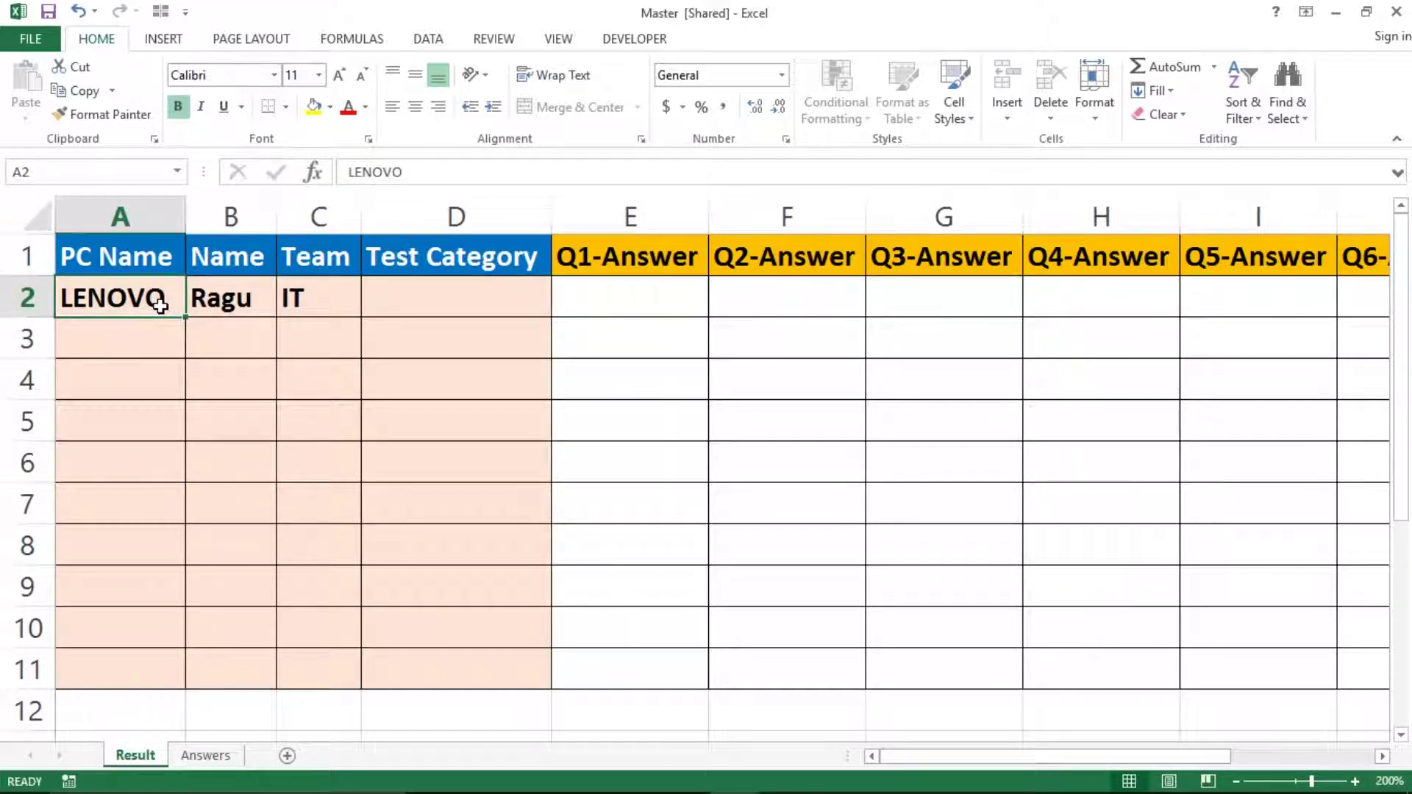
key(Right)
key(Right)
key(Right)
key(Right)
key(Right)
key(Left)
key(shift+Right)
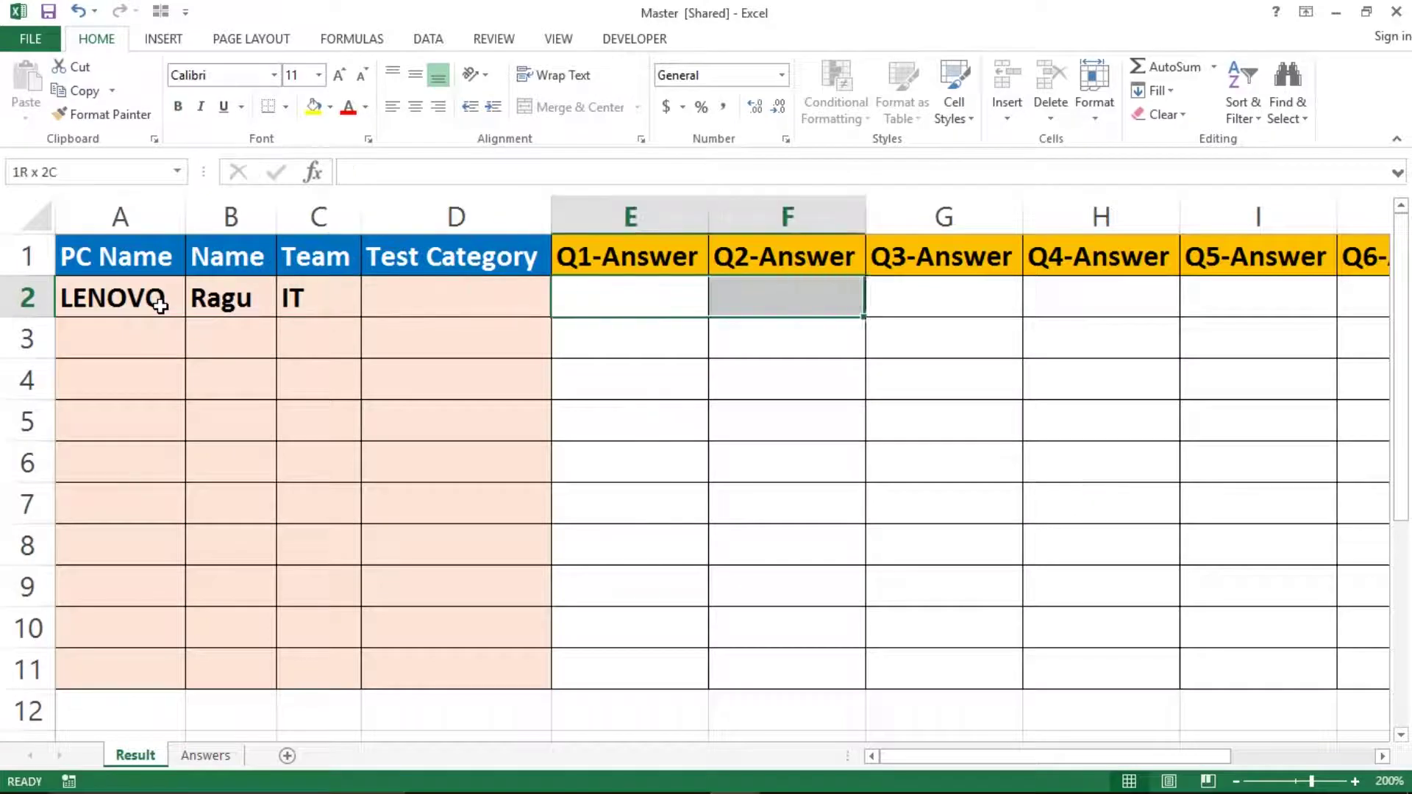
key(shift+Right)
key(shift+Right)
key(shift+Right)
key(shift+Right)
key(shift+Right)
key(shift+Right)
key(shift+Right)
key(shift+Right)
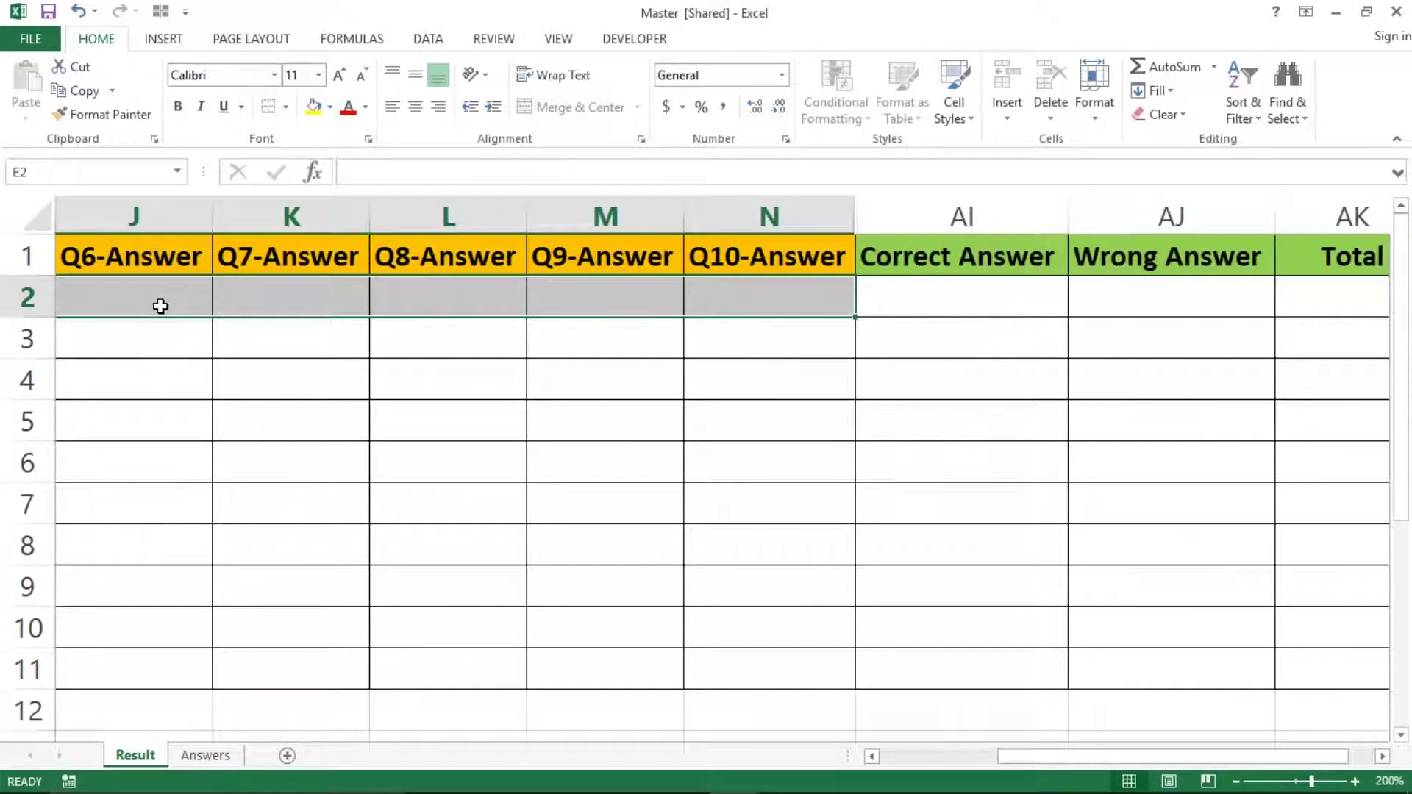
Examine the Correct Answer, Wrong Answer, Total and Not Answered columns, and return to the first column of the Result sheet.
key(Right)
key(Right)
key(Right)
key(Right)
key(Right)
key(Right)
key(Right)
key(Right)
key(Right)
key(Right)
key(Right)
key(Right)
key(Right)
key(Right)
key(Right)
key(Right)
key(Right)
key(Right)
key(Left)
key(Left)
key(Left)
key(Left)
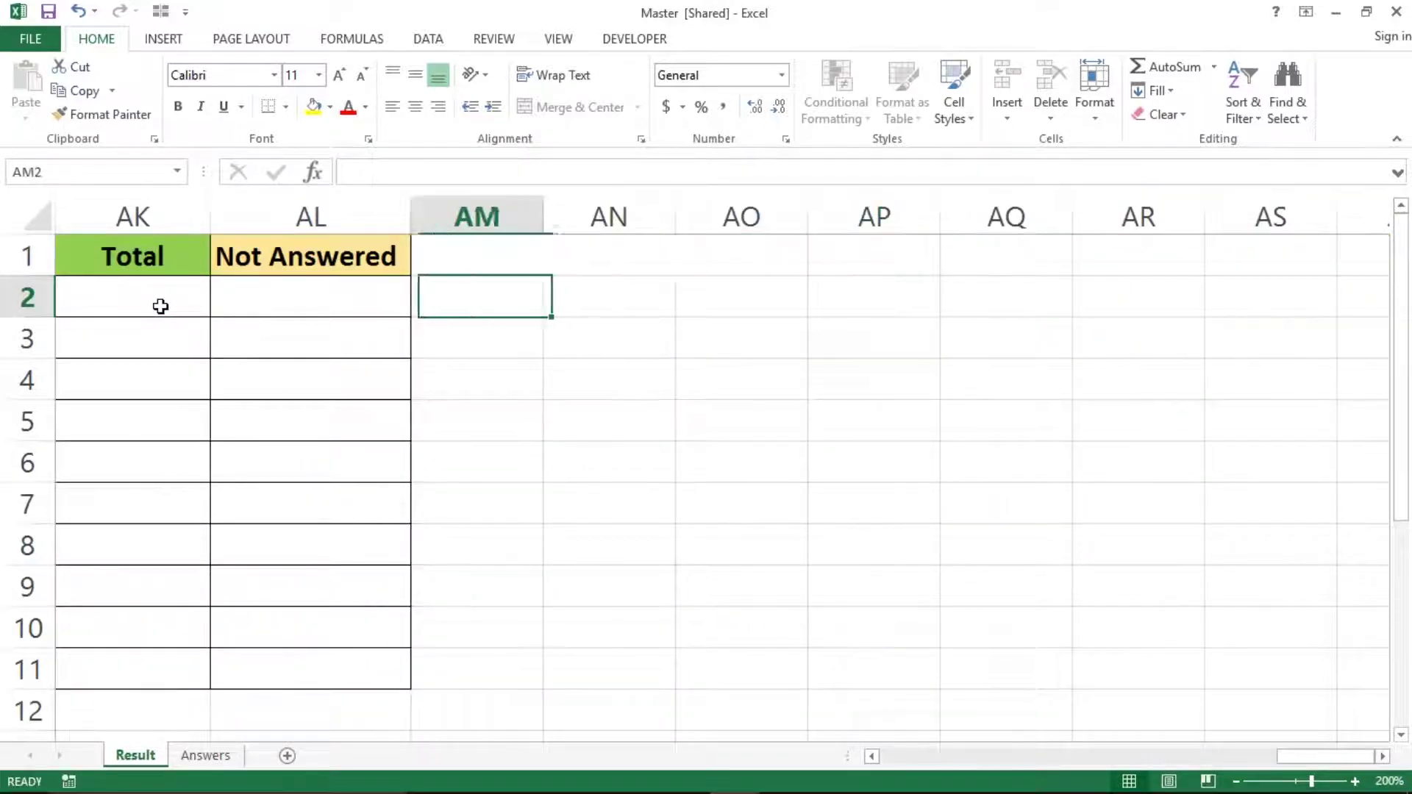
key(Left)
key(Up)
key(ctrl+Left)
key(Down)
key(Down)
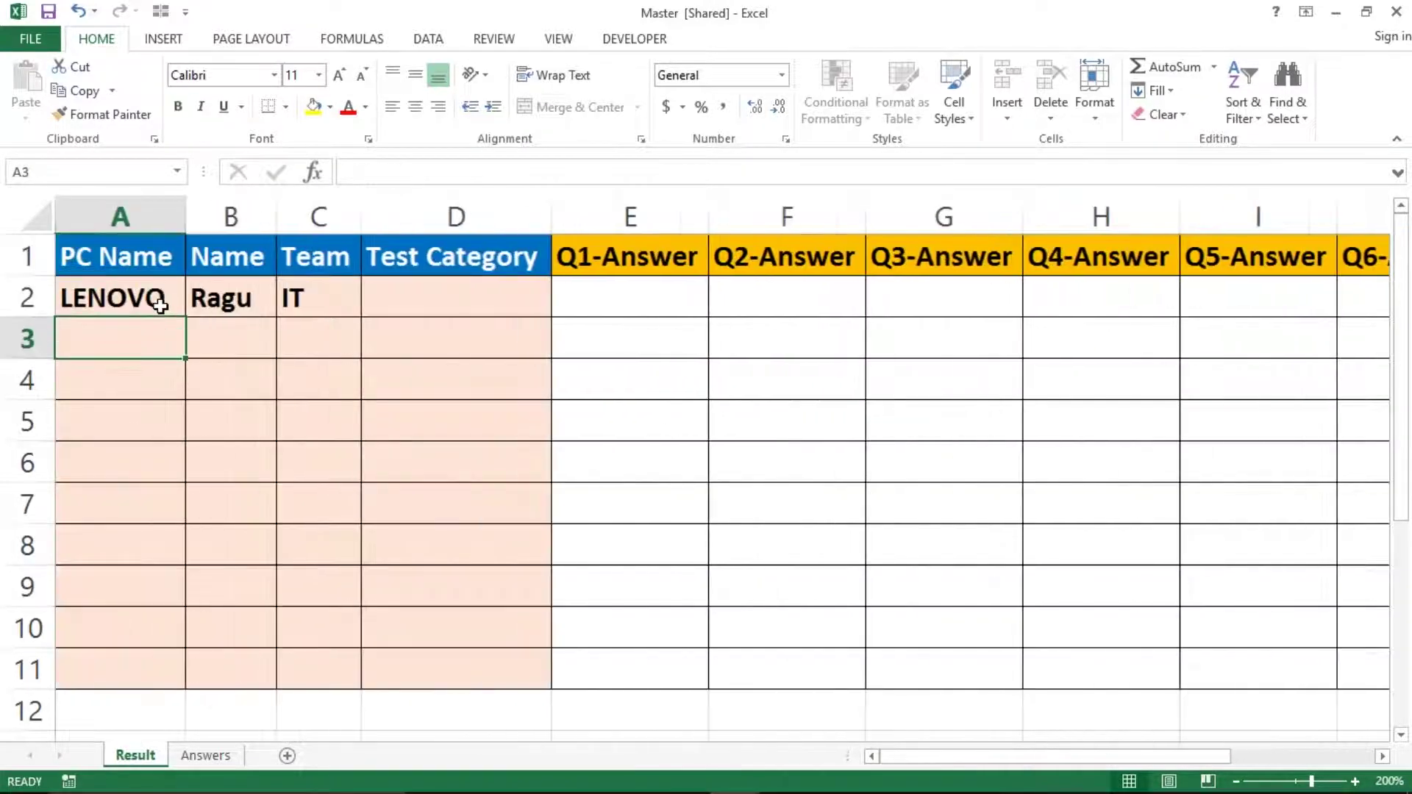
Examine the answer key for Set1 to Set5 across all question columns on the Answers sheet.
click(200, 758)
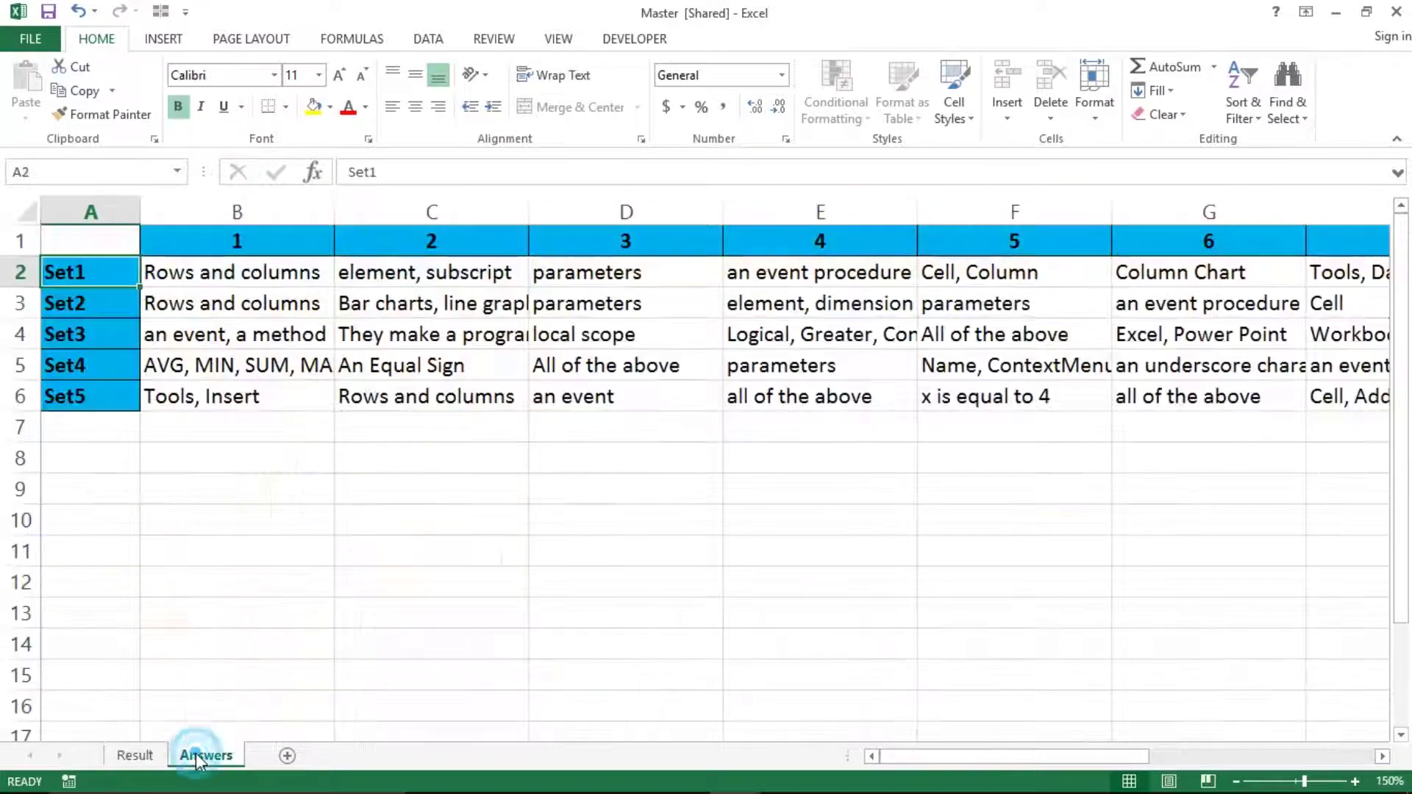
click(191, 270)
key(Left)
key(ctrl+shift+Down)
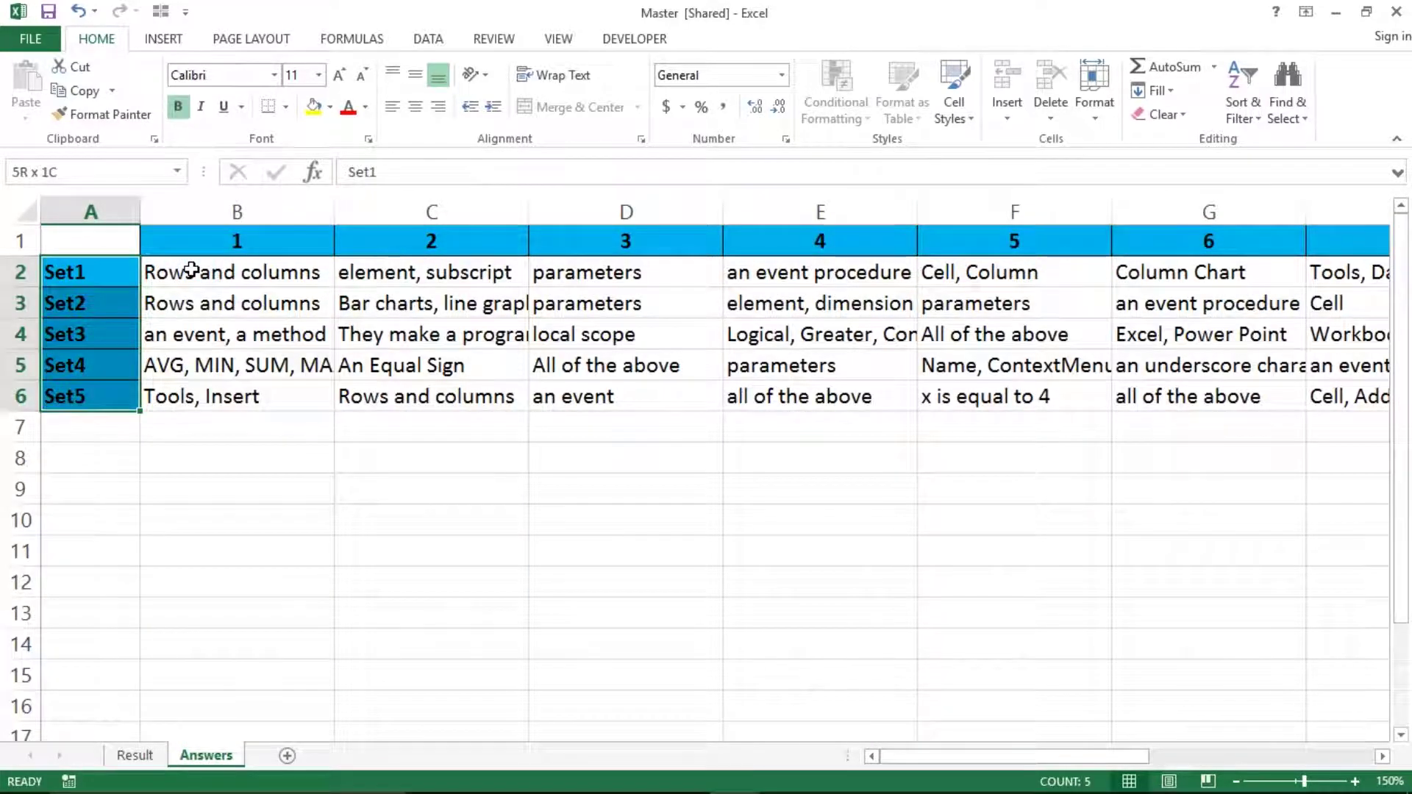
key(ctrl+shift+Right)
key(Right)
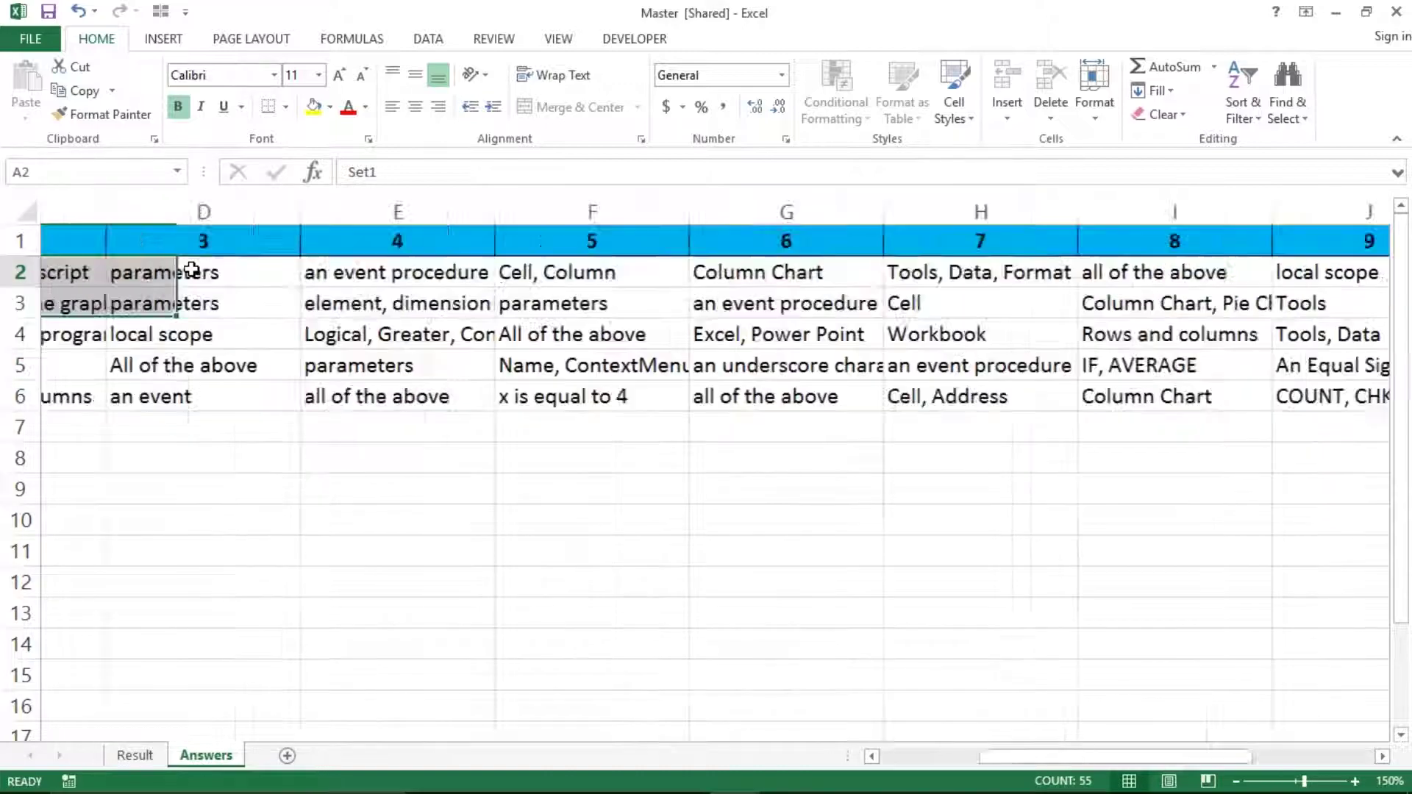
key(Down)
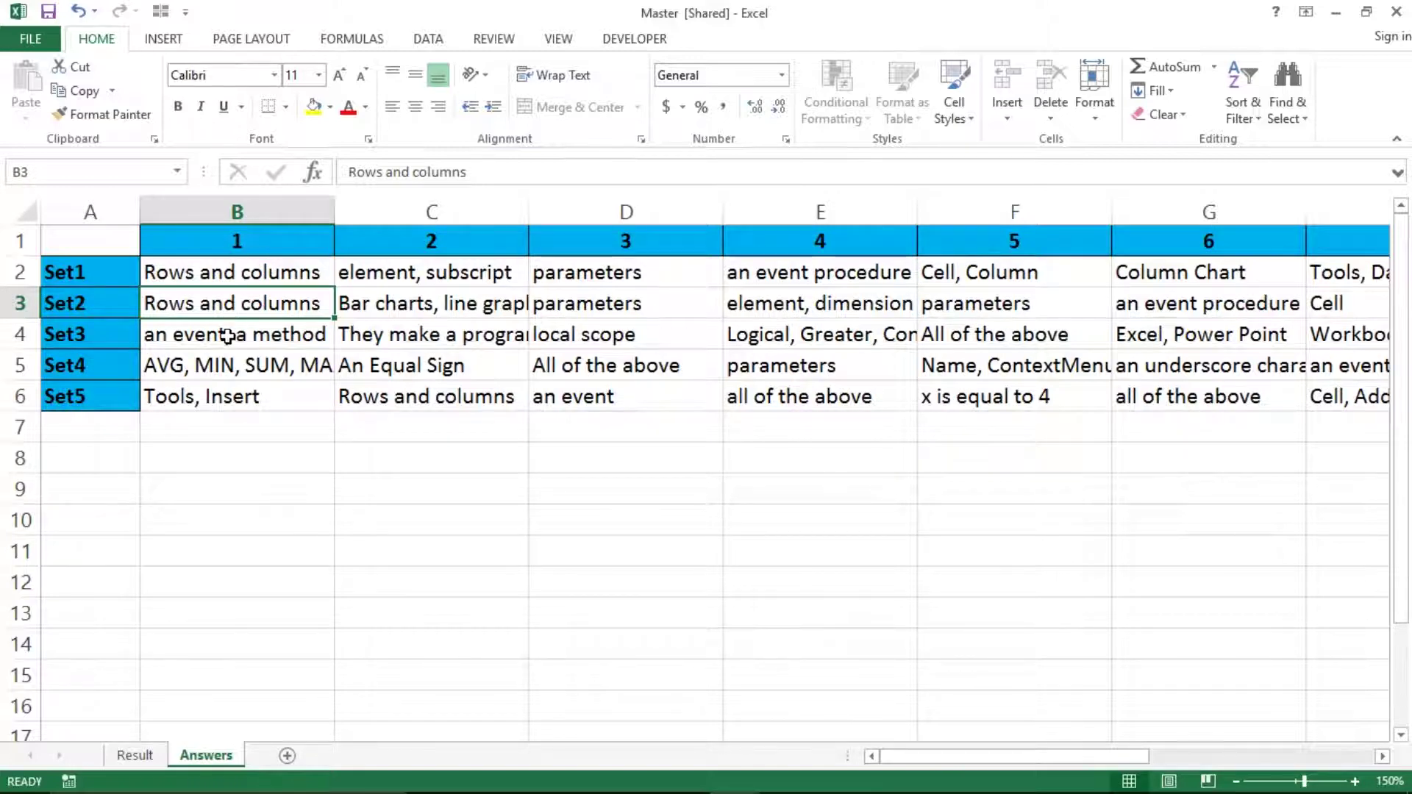
Inspect the full text of the Set2 question 2 and Set3 question 4 answers, and return to the Result sheet.
click(336, 307)
click(383, 297)
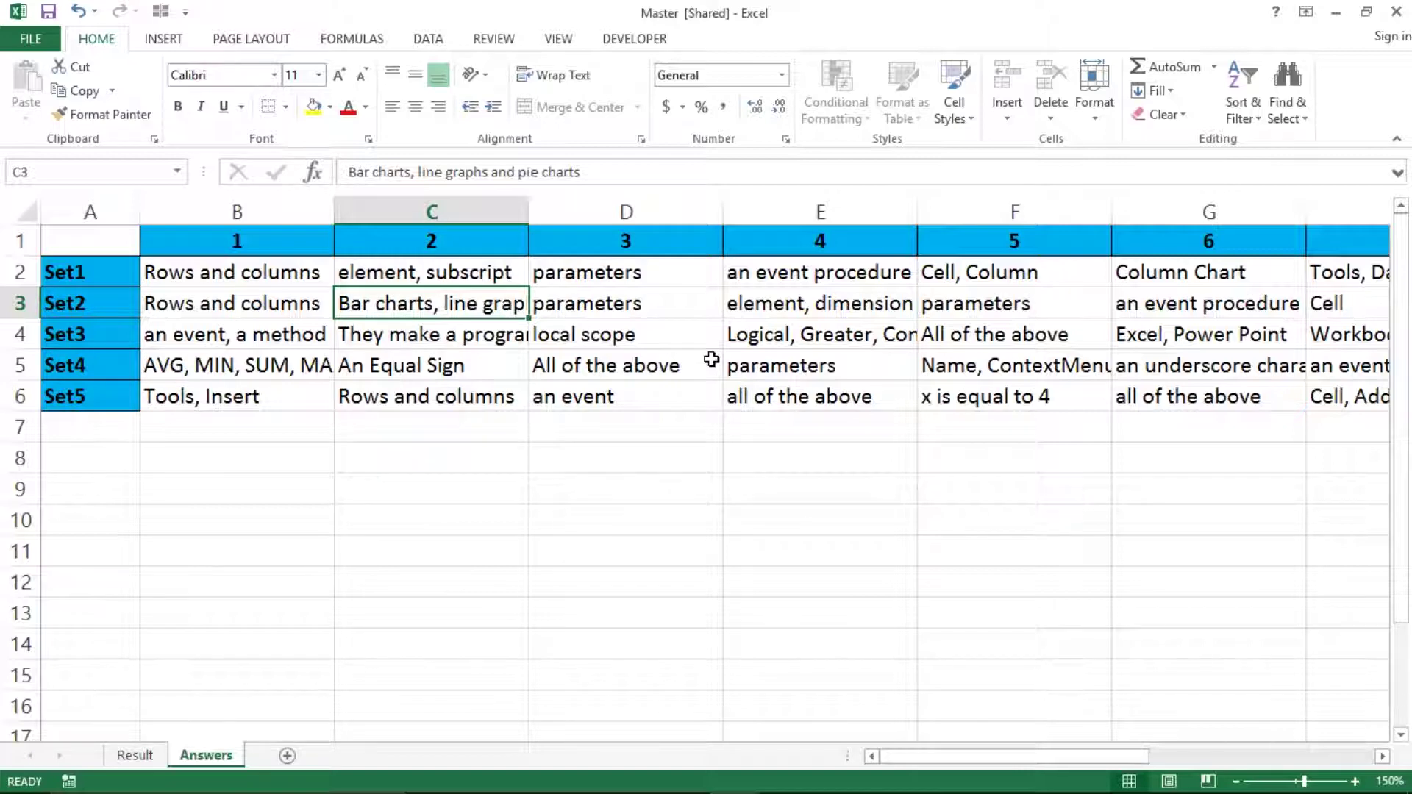
click(758, 337)
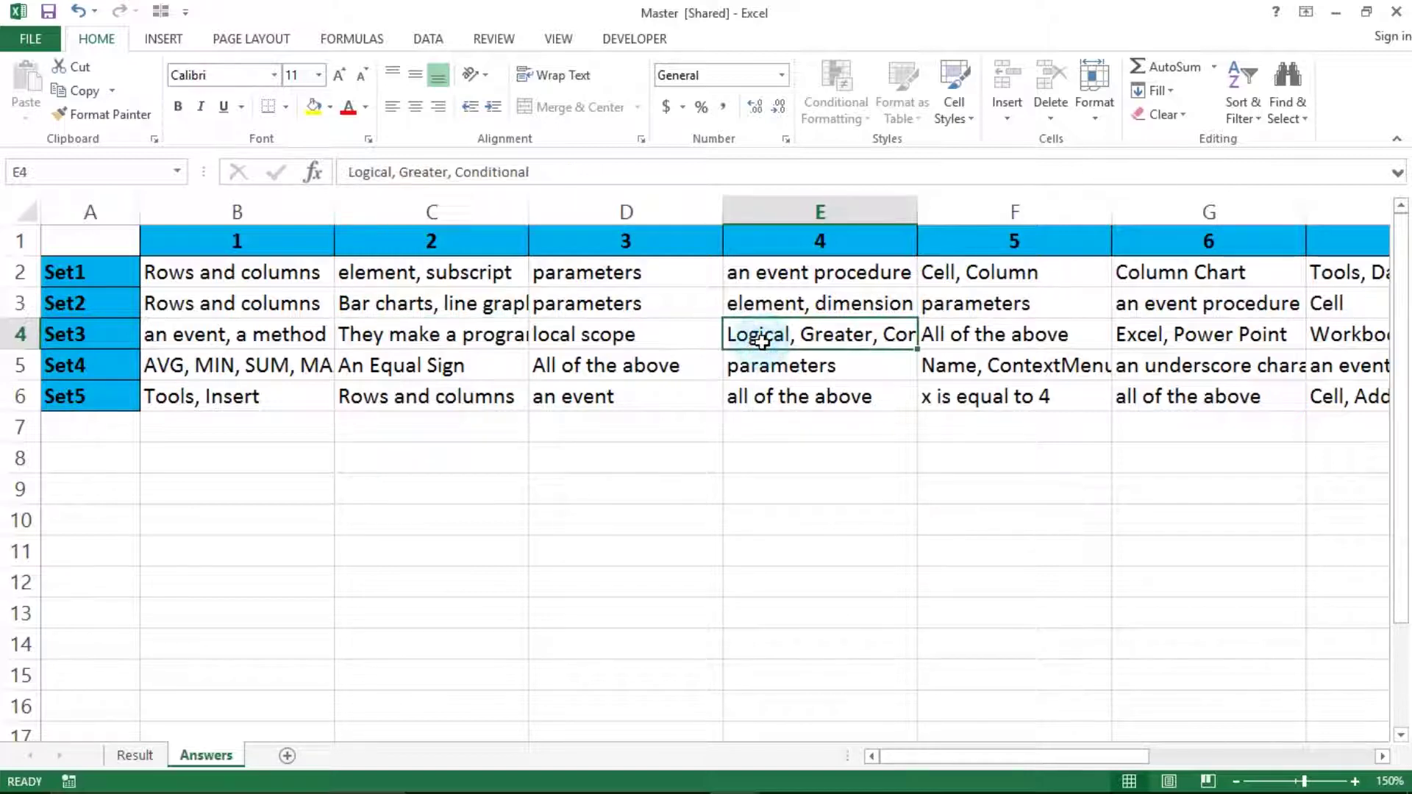
click(543, 169)
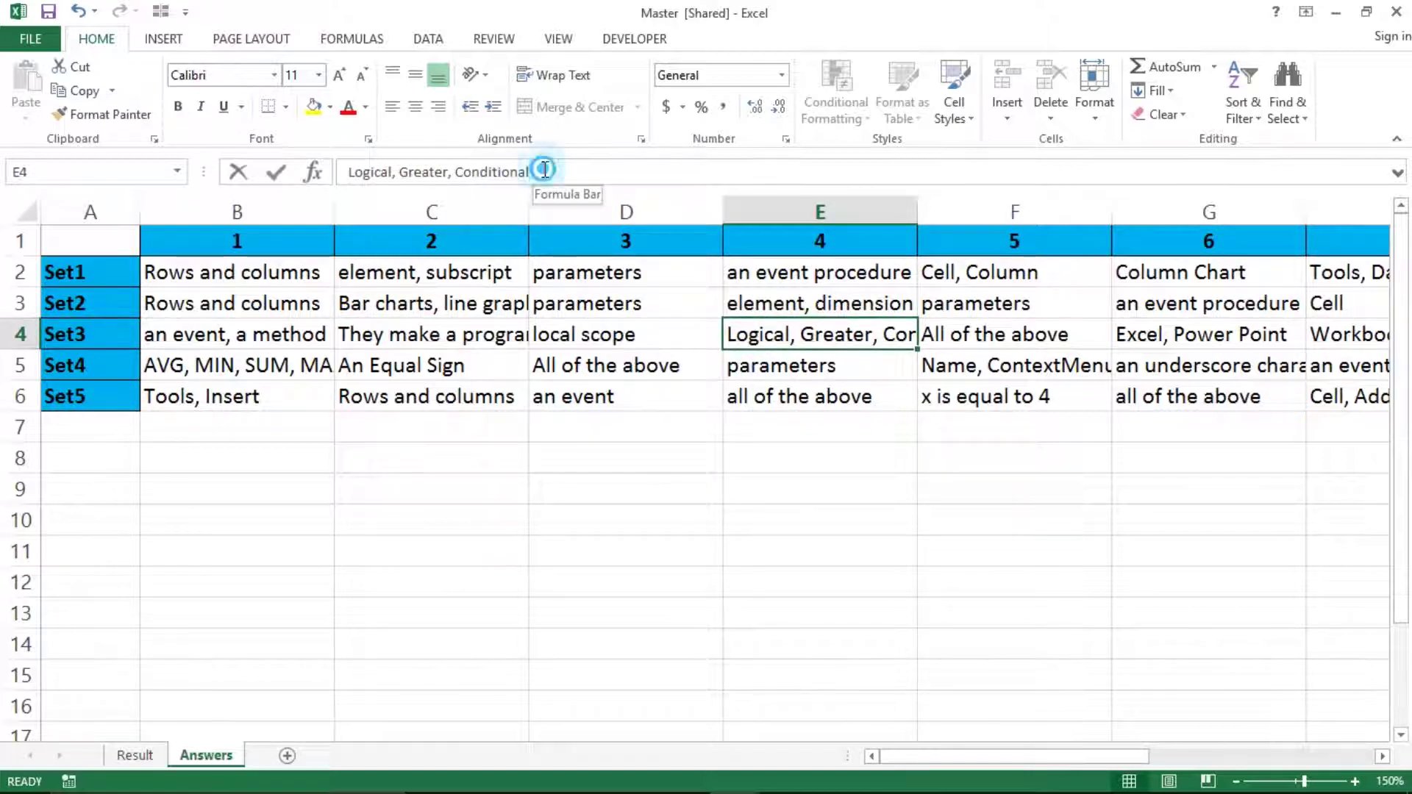
drag(485, 167, 321, 168)
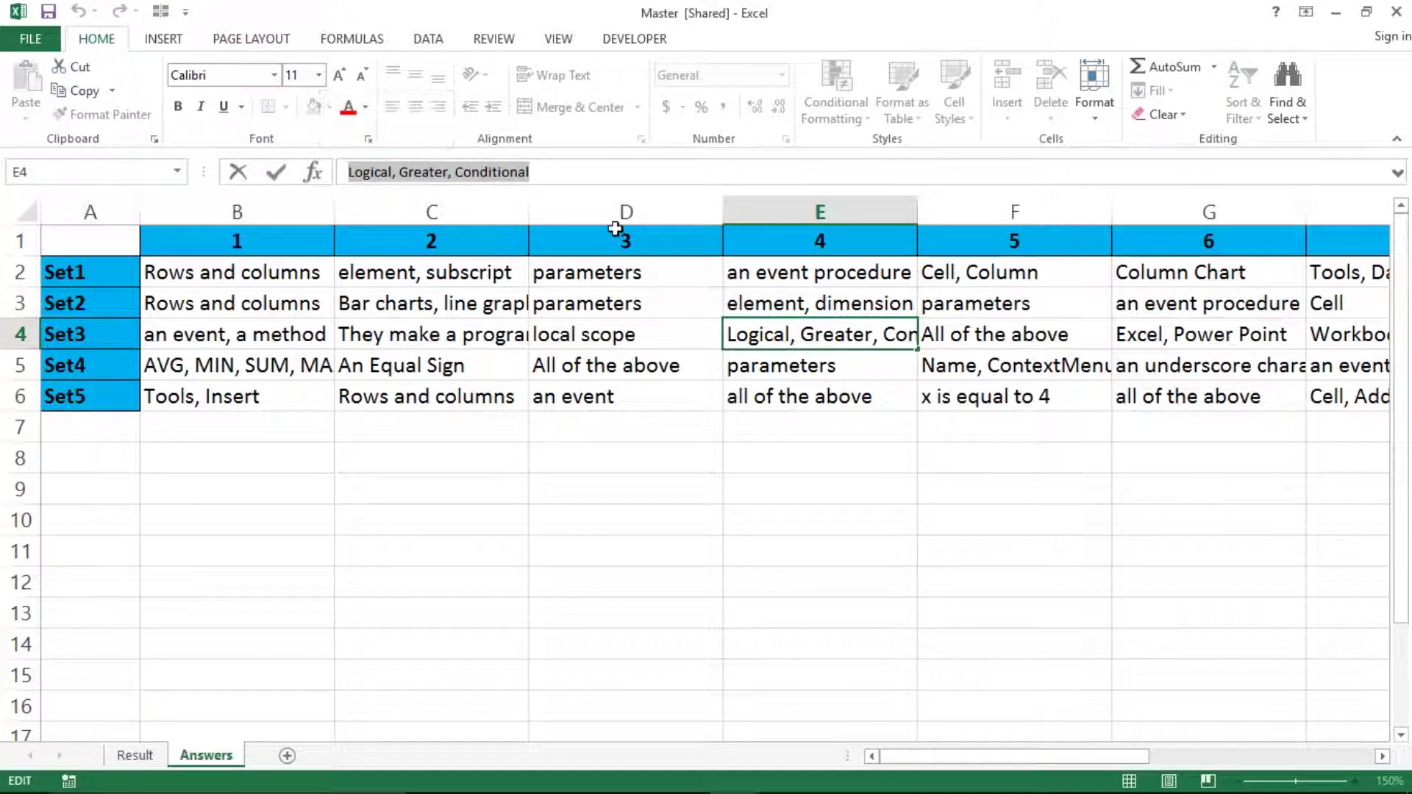
key(Escape)
click(559, 321)
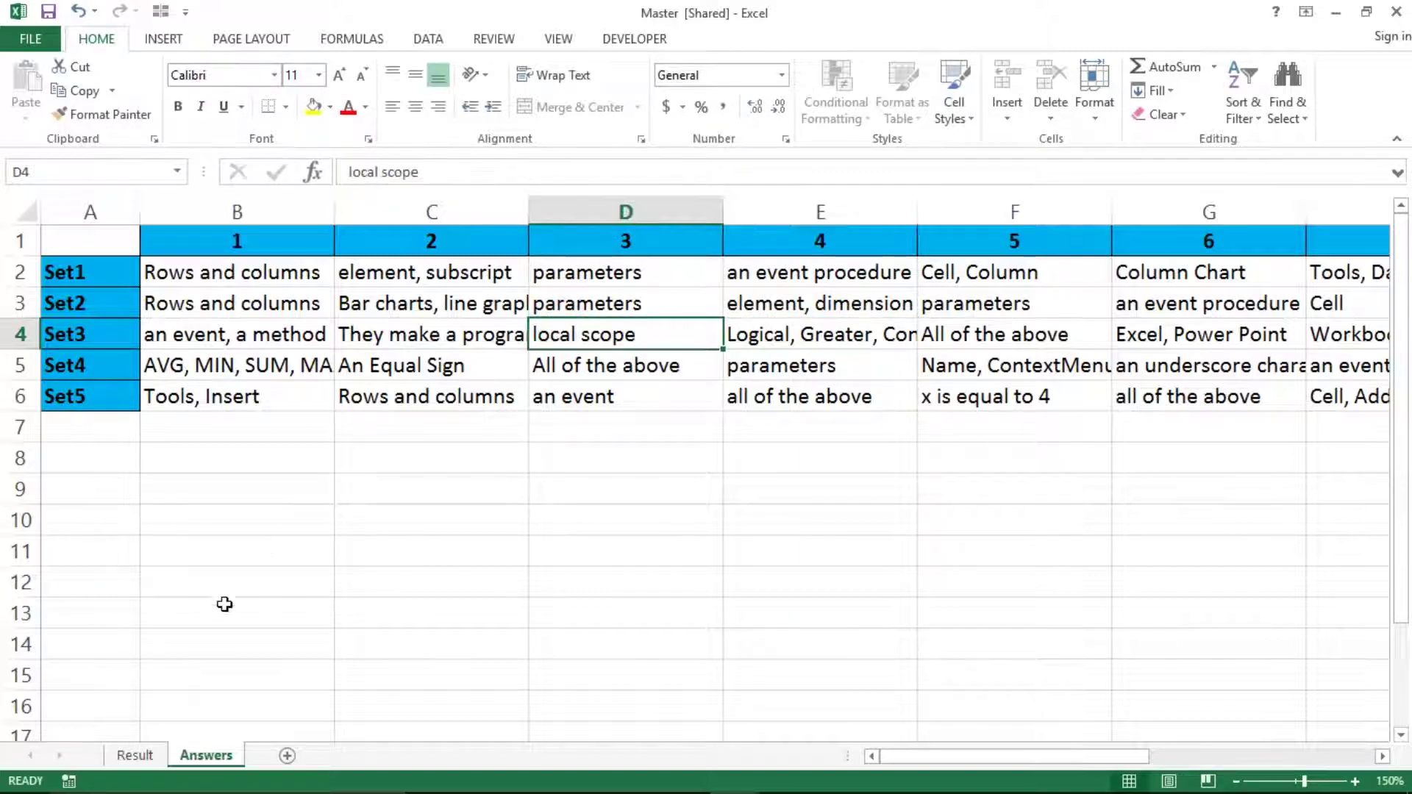
click(134, 756)
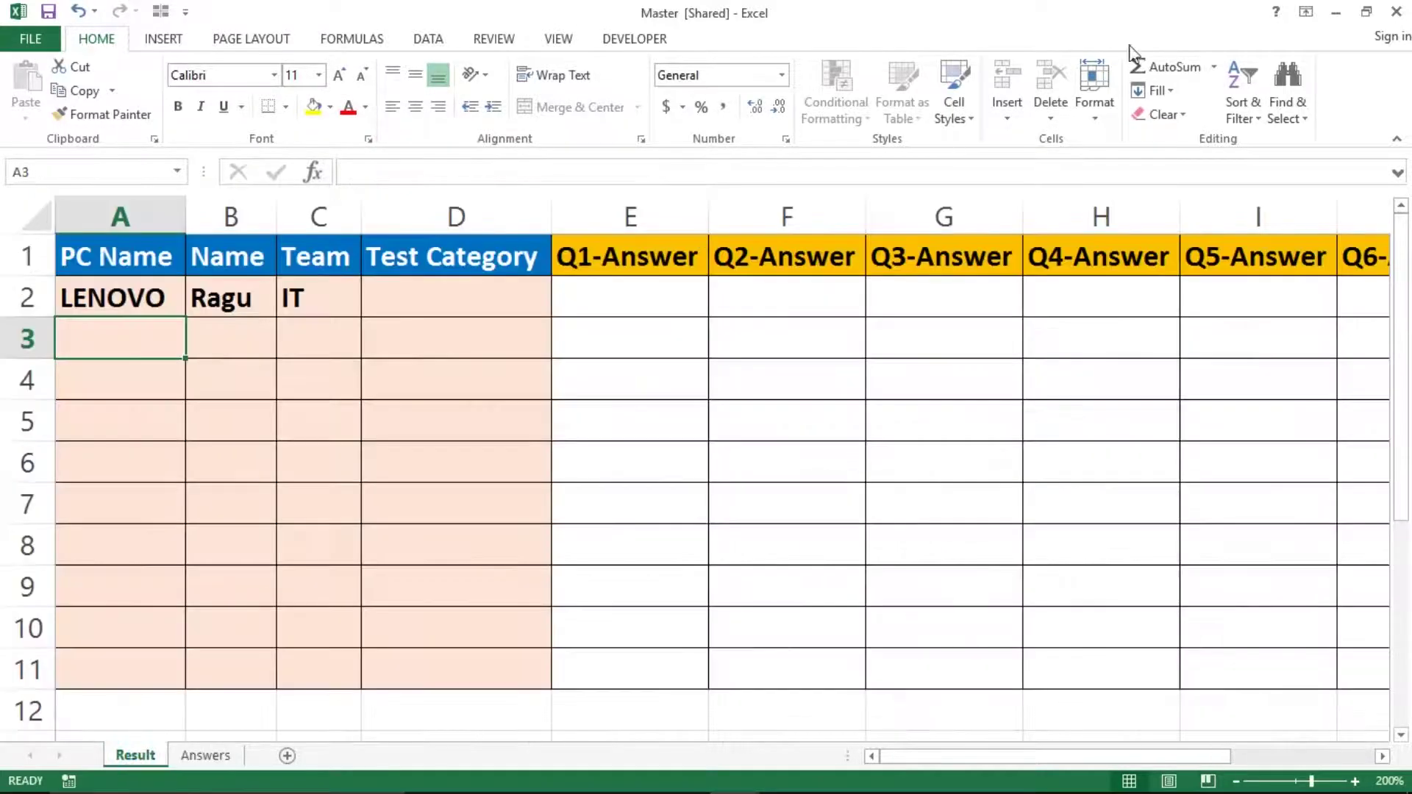
Save and close the Master workbook, returning to the Online Assessment Quiz workbook.
click(52, 16)
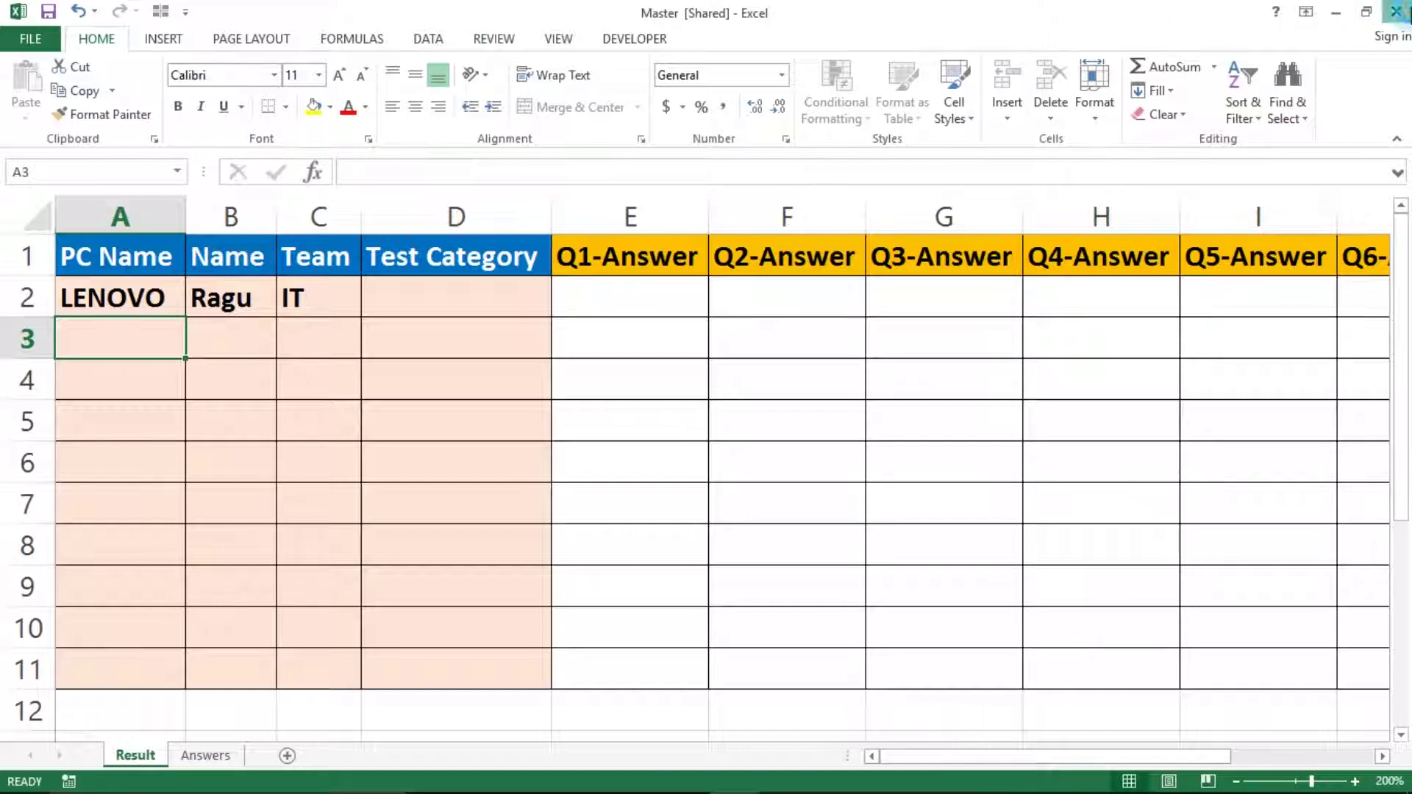
click(1397, 12)
click(703, 442)
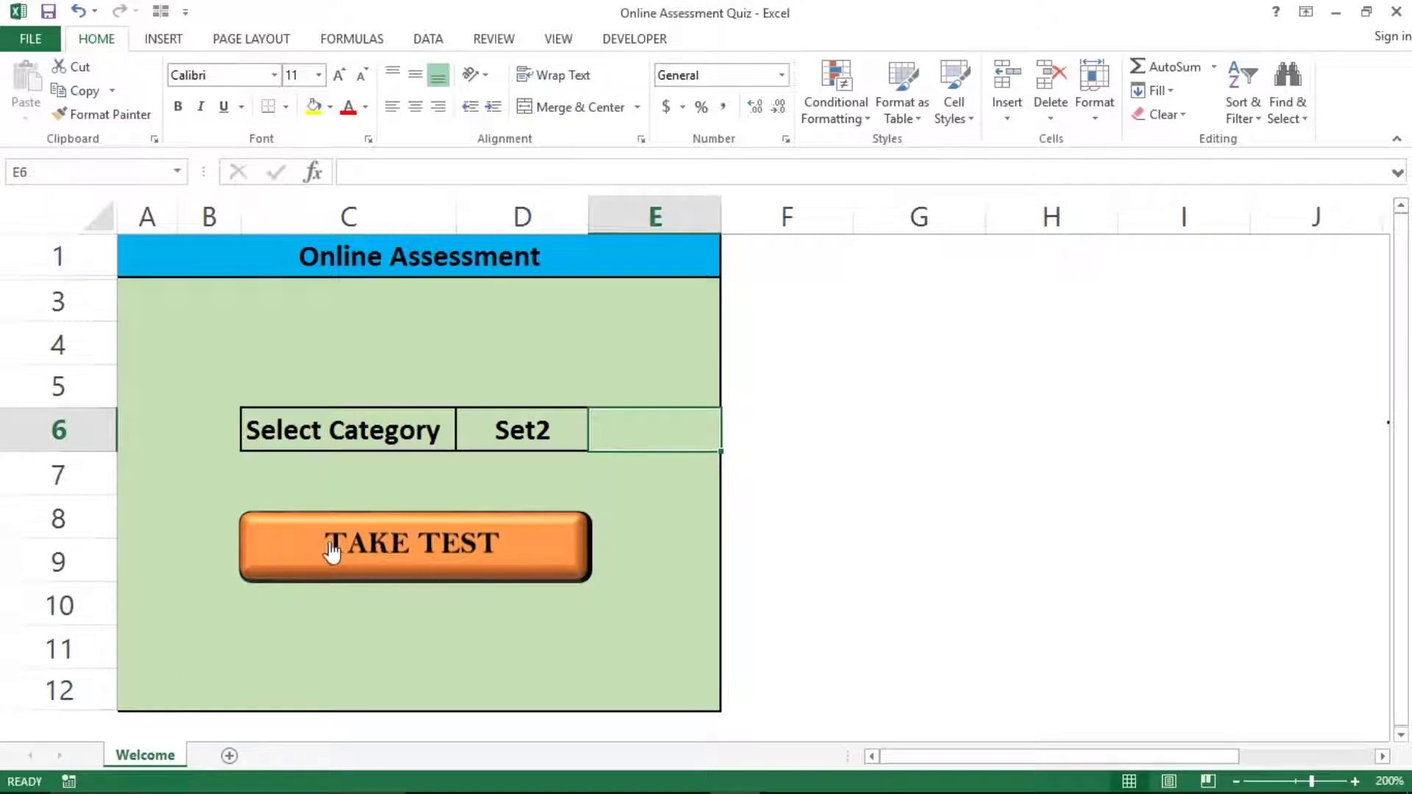
Examine the Database Path and Test Duration settings in column K of the Welcome sheet.
click(1382, 757)
click(1383, 757)
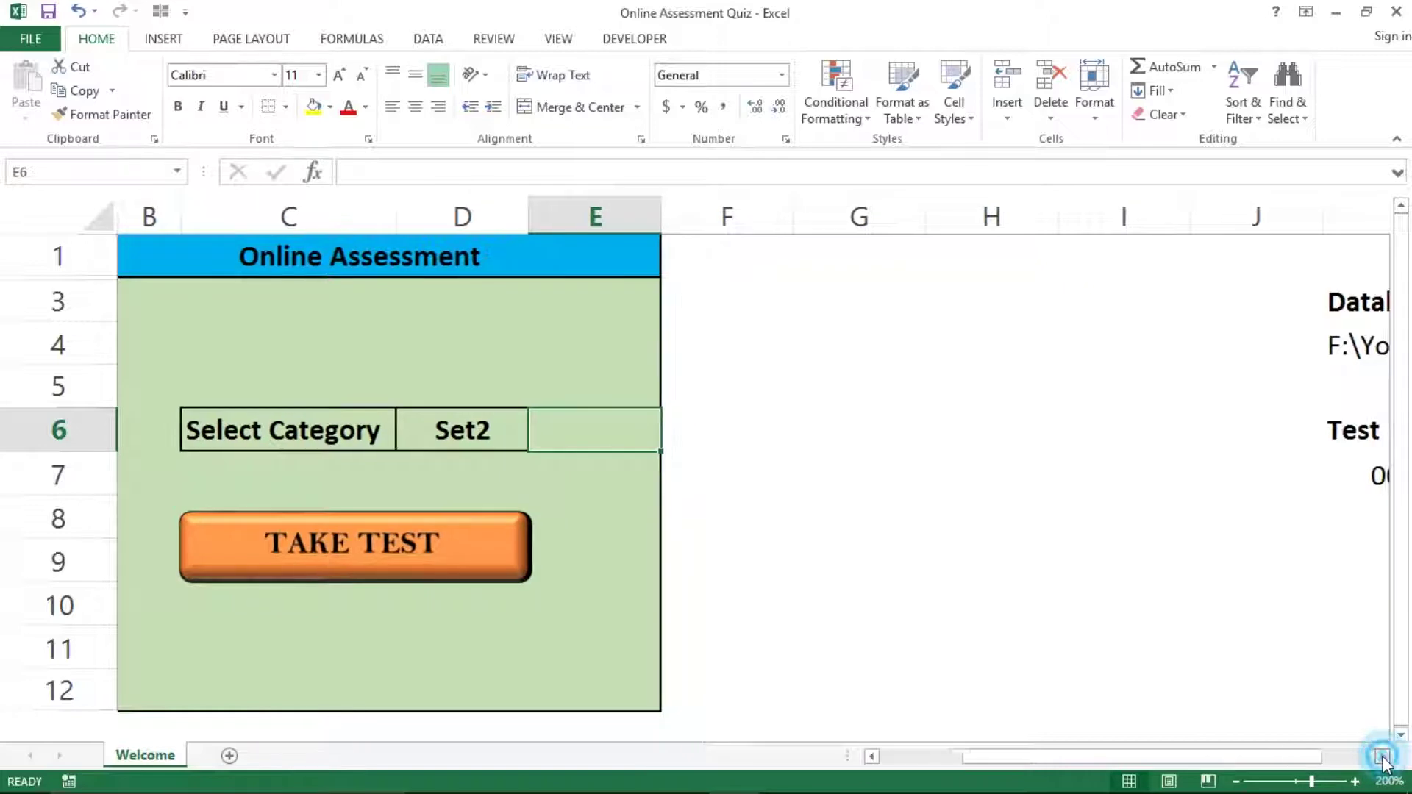
click(1383, 757)
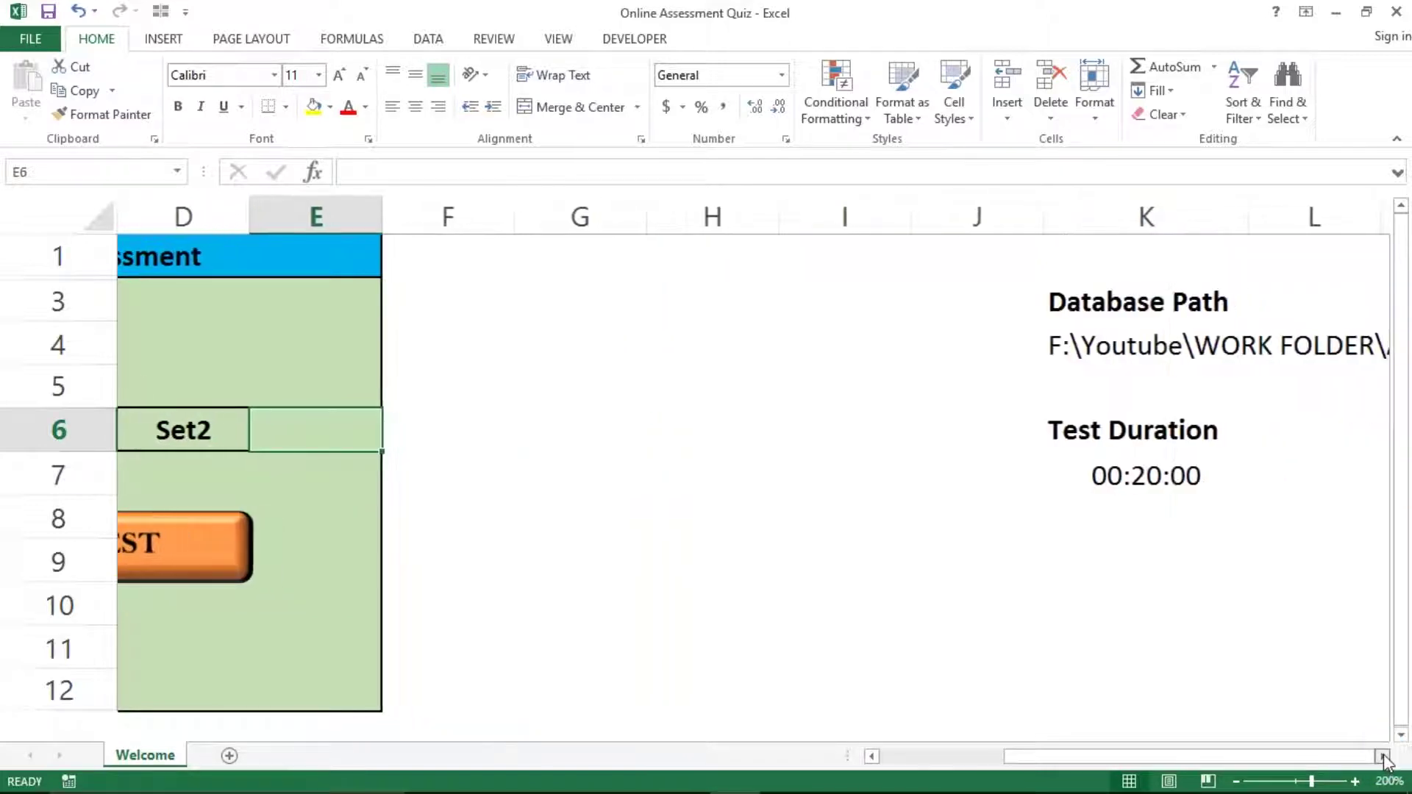
click(1383, 757)
click(1383, 757)
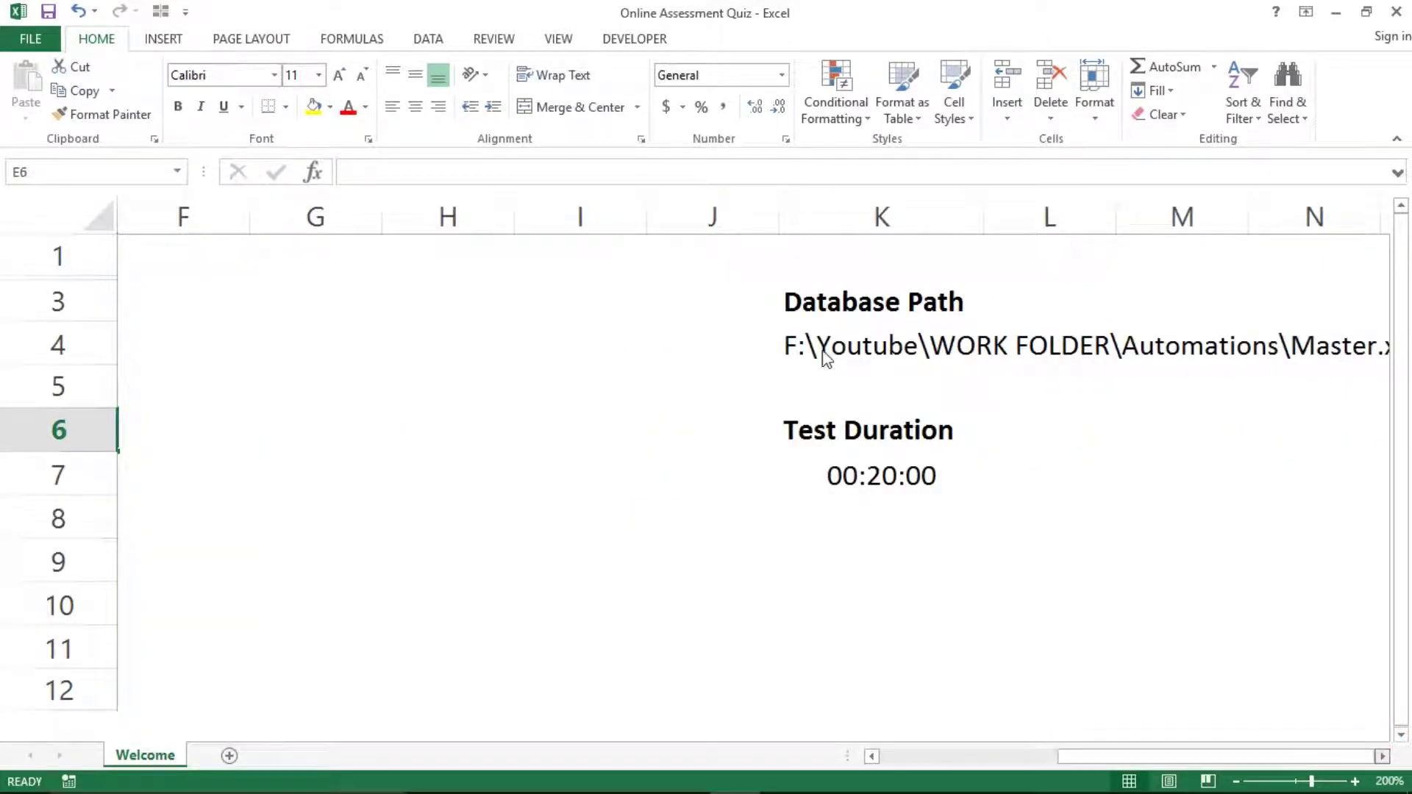
scroll(824, 359, right, 2)
scroll(703, 361, right, 2)
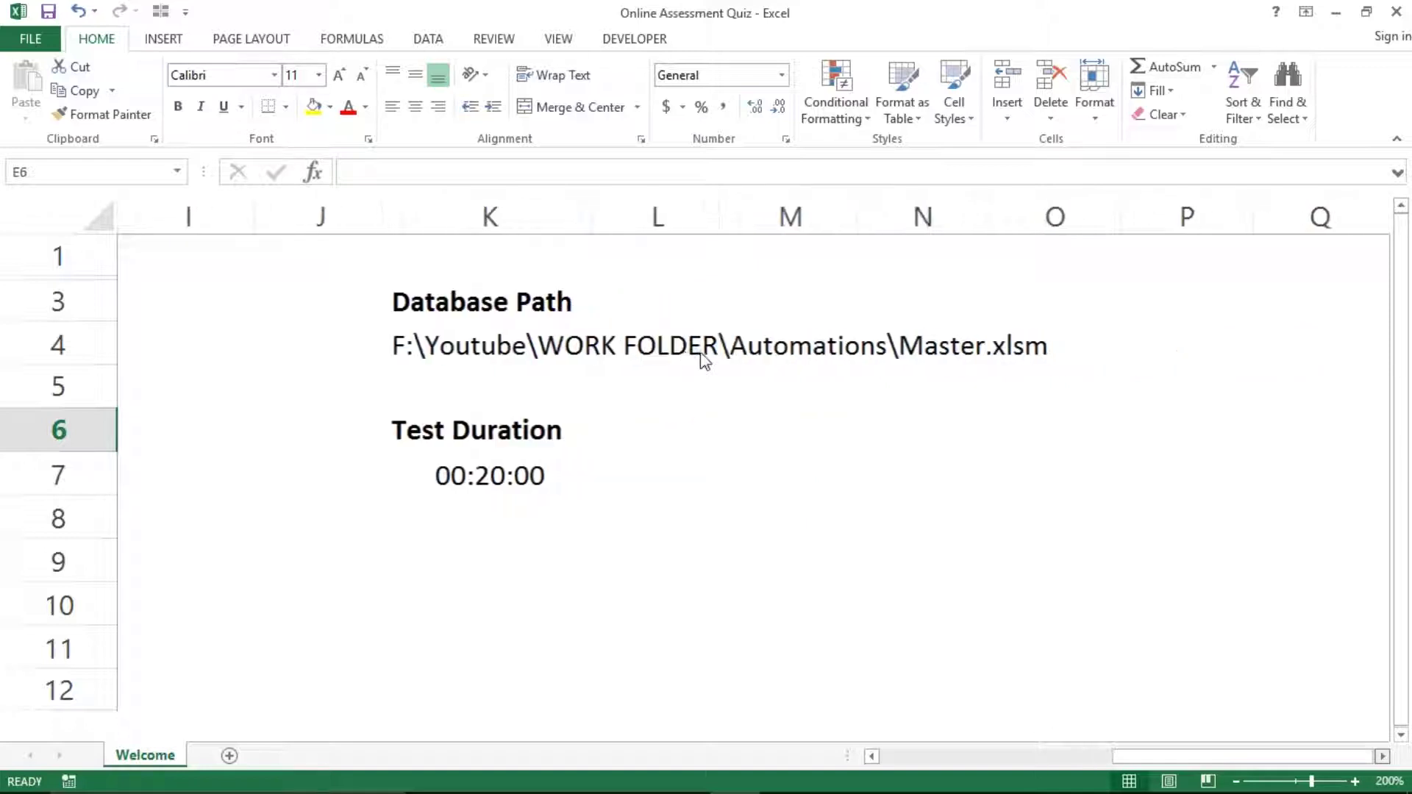
scroll(475, 331, right, 1)
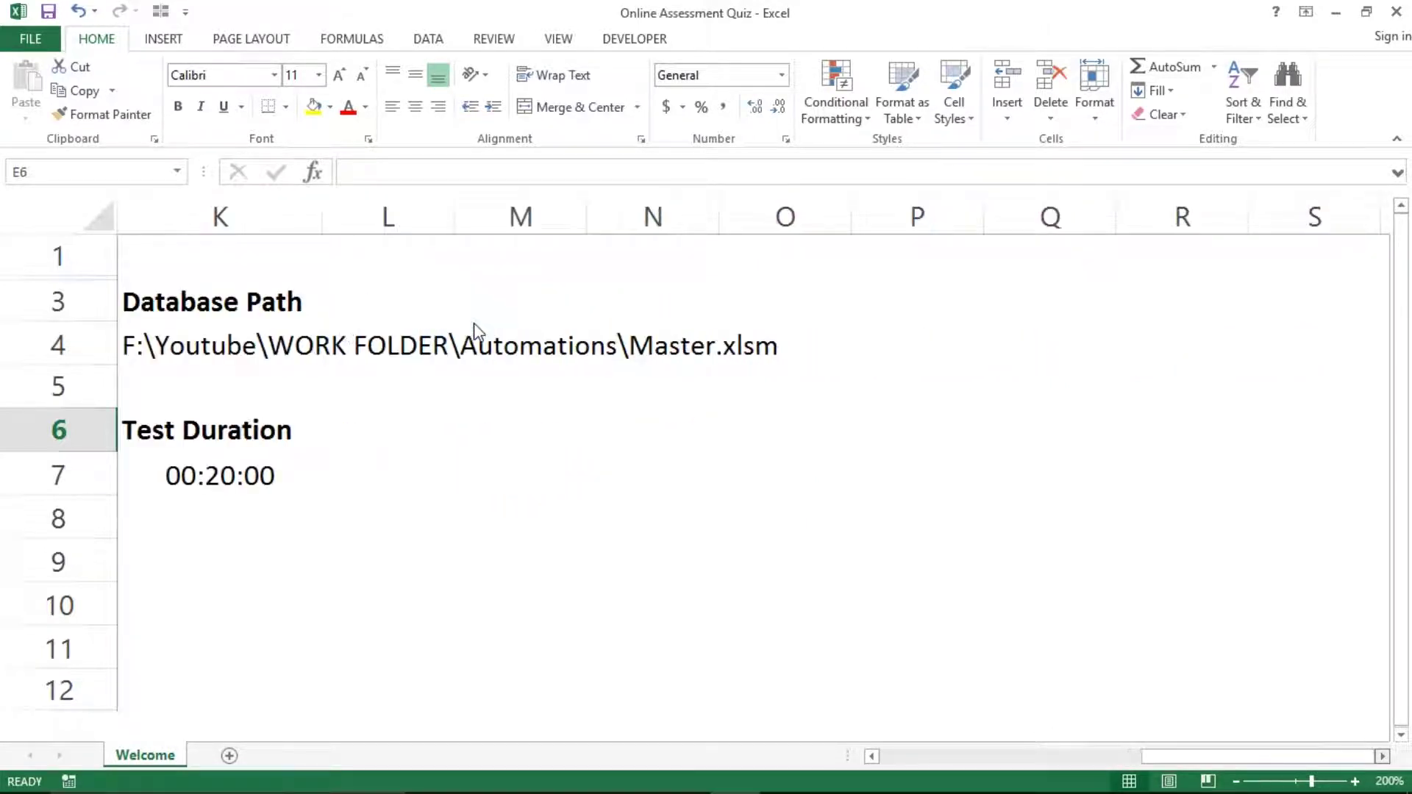
scroll(821, 766, right, 2)
scroll(872, 758, right, 3)
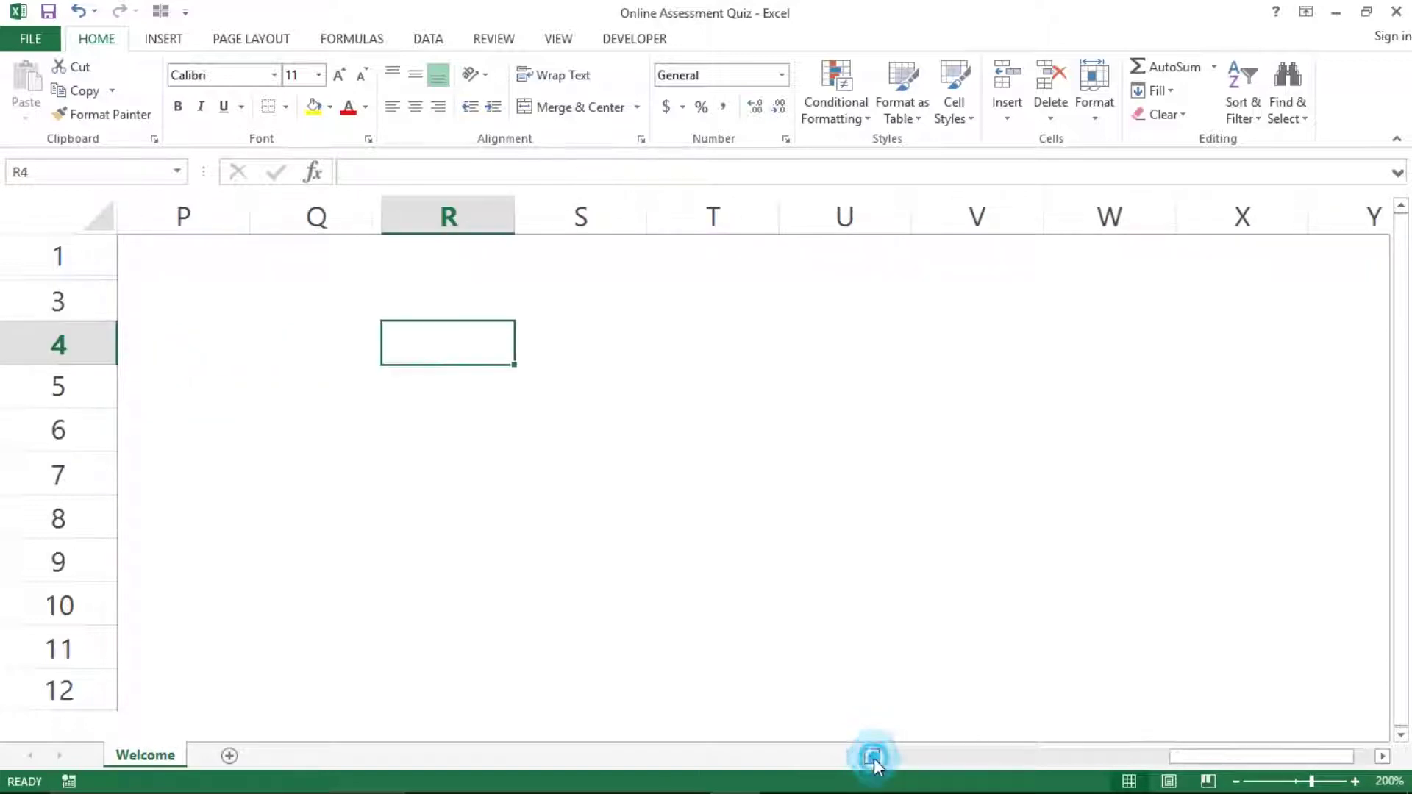
Review the Database Path and Test Duration settings again, and return to the category selection area of the Welcome sheet.
scroll(874, 758, left, 3)
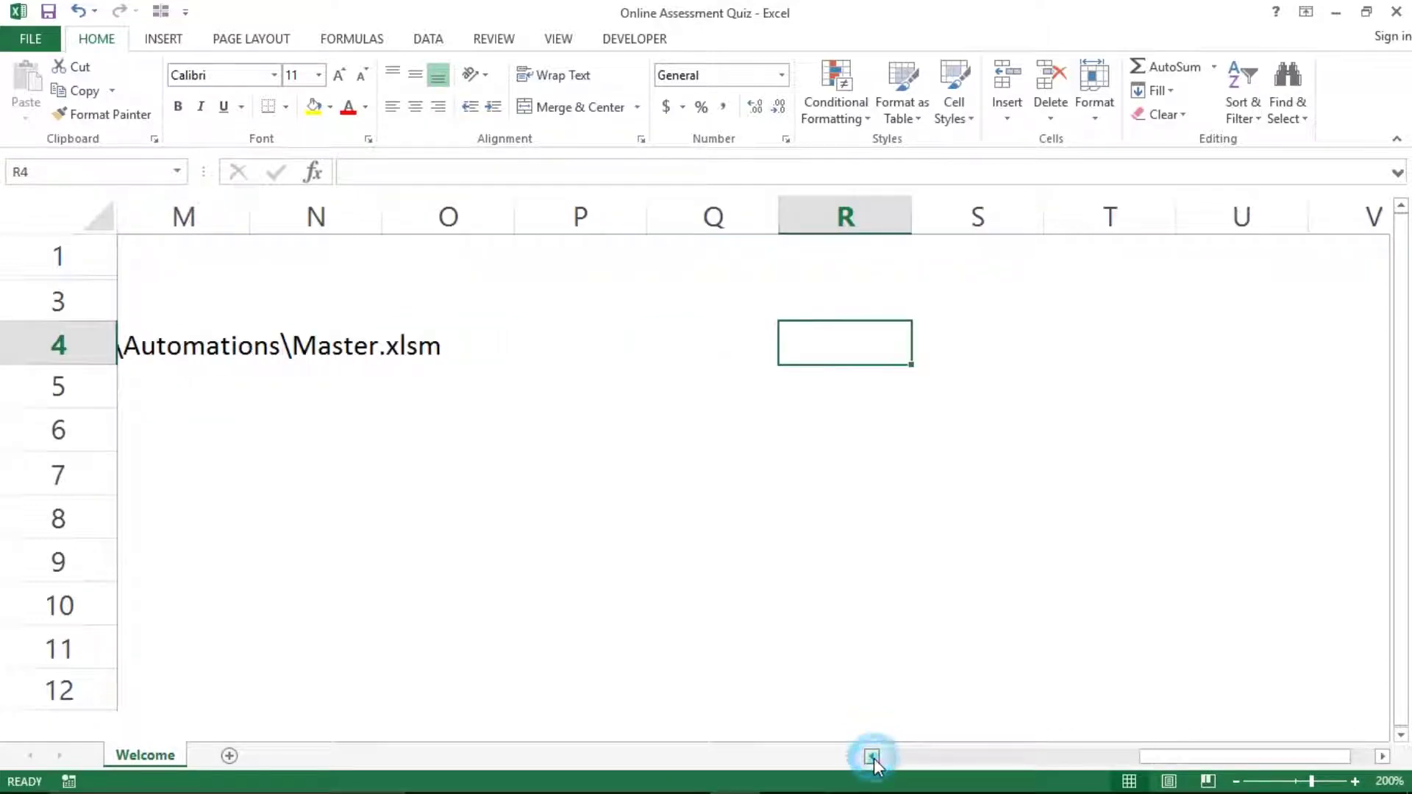
click(873, 756)
click(873, 756)
click(875, 757)
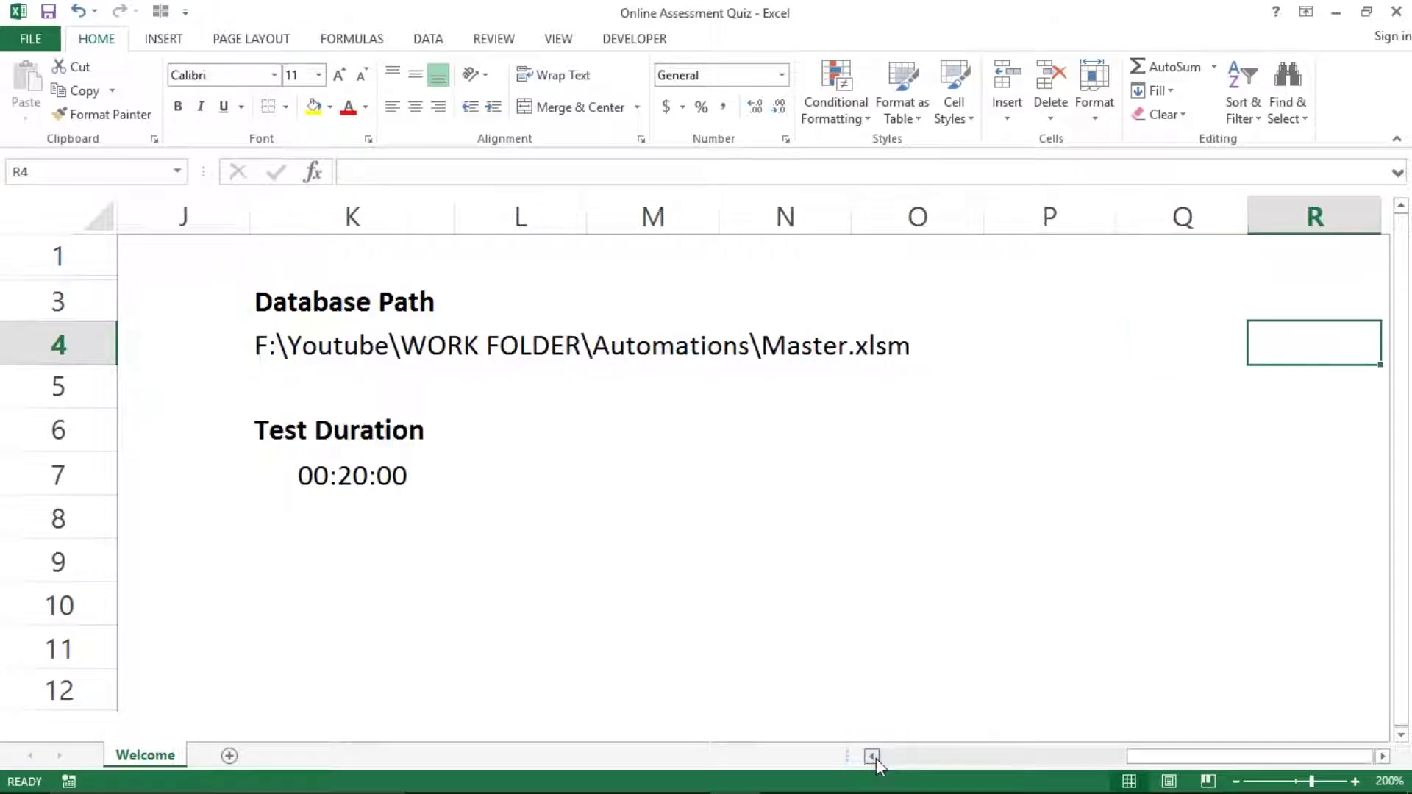
click(875, 758)
click(872, 757)
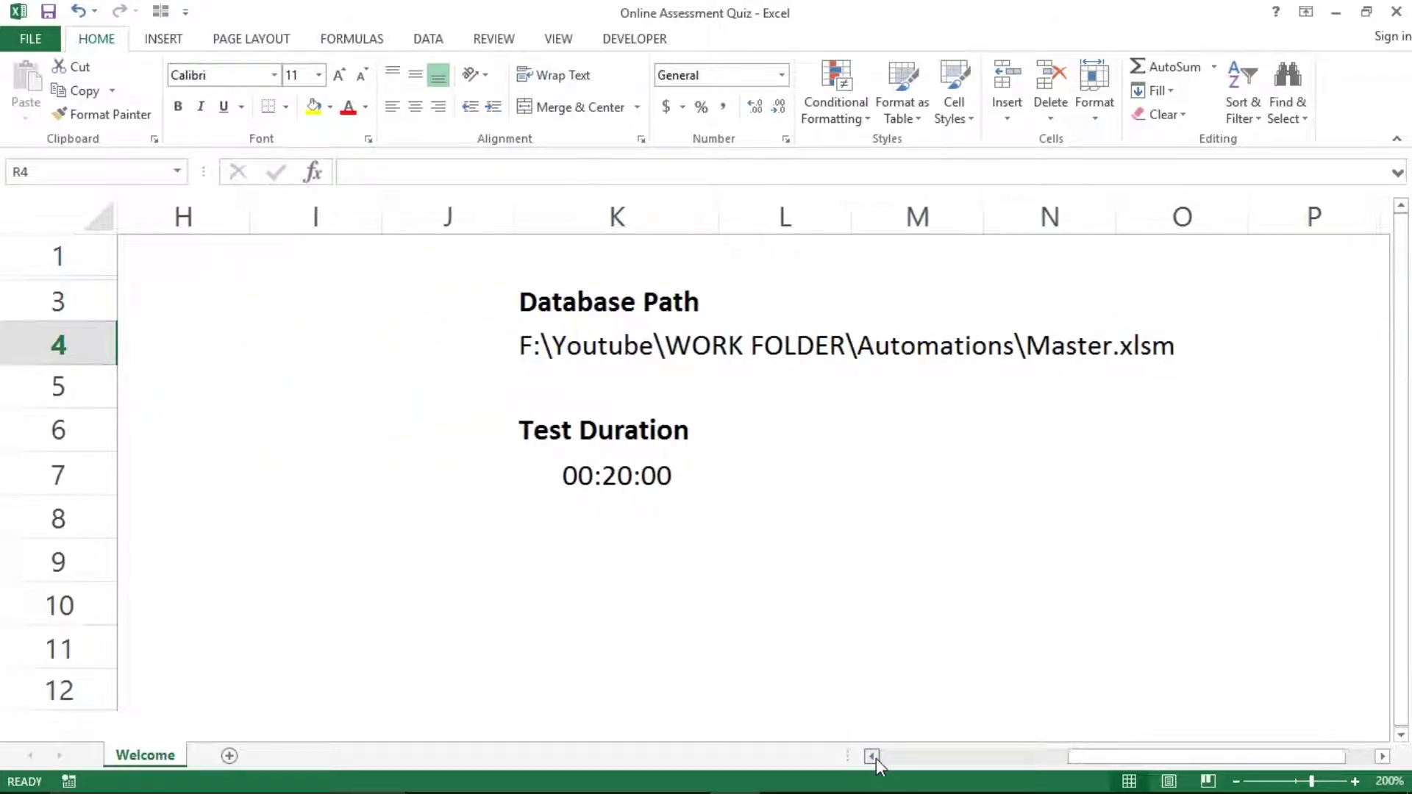
click(873, 757)
scroll(909, 356, left, 1)
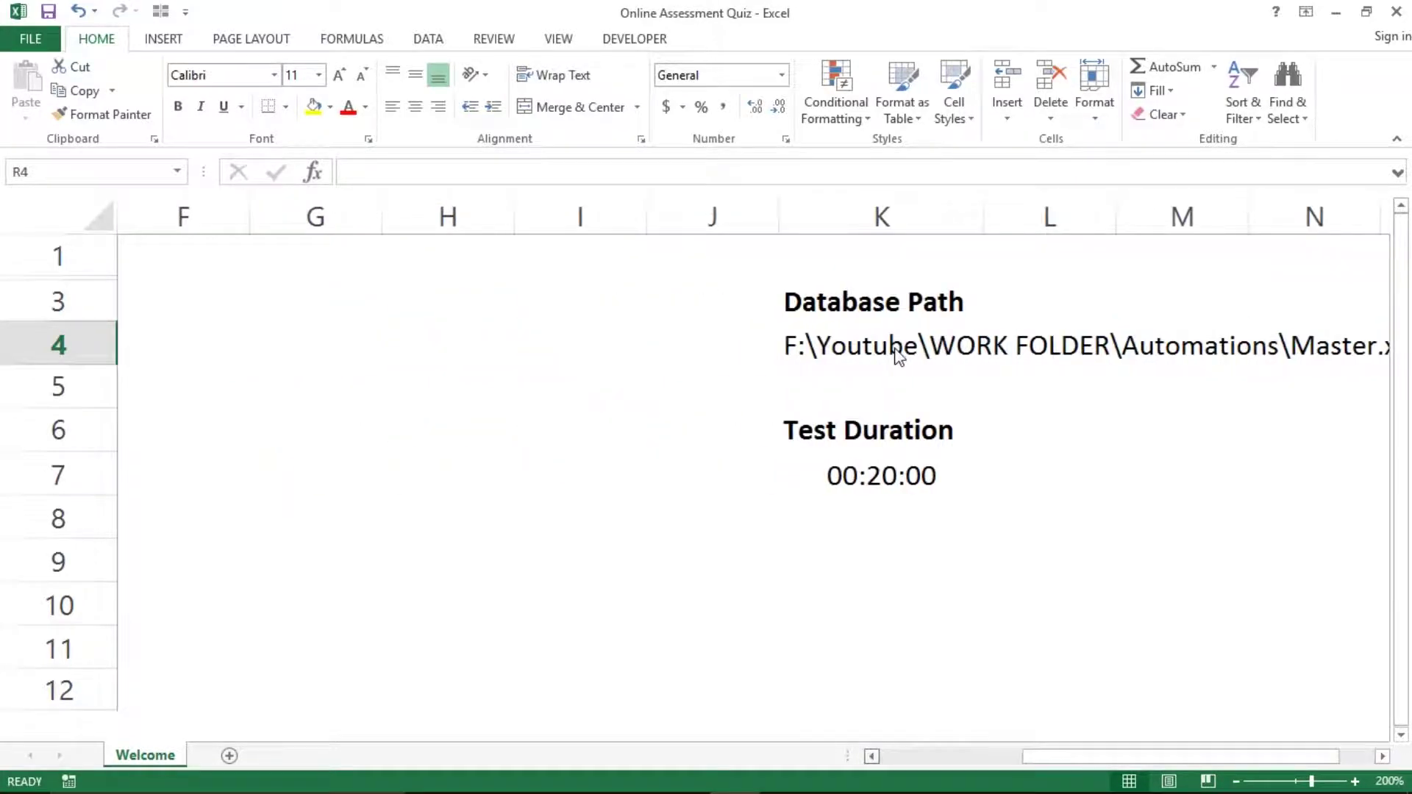
scroll(899, 356, left, 2)
scroll(1008, 381, left, 1)
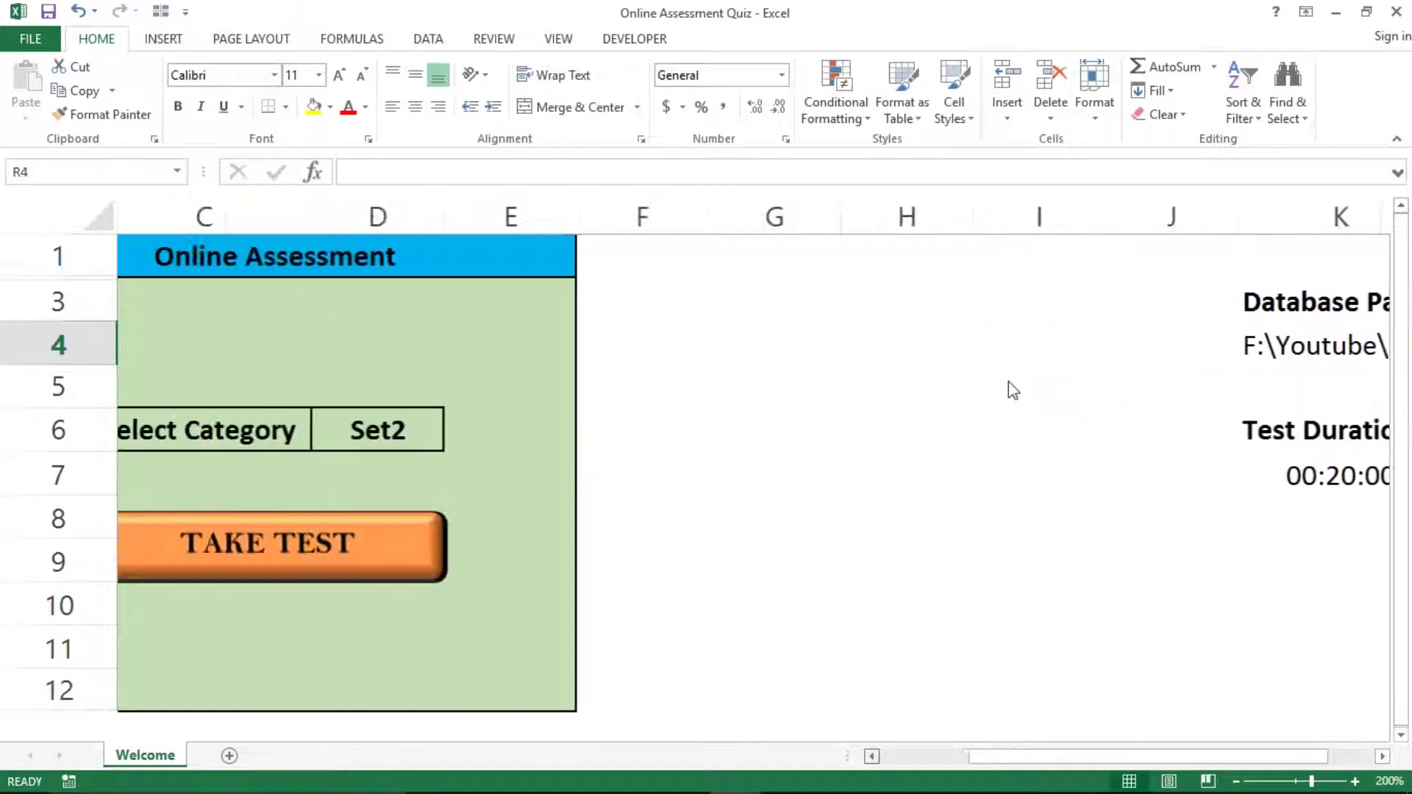
scroll(1252, 451, left, 2)
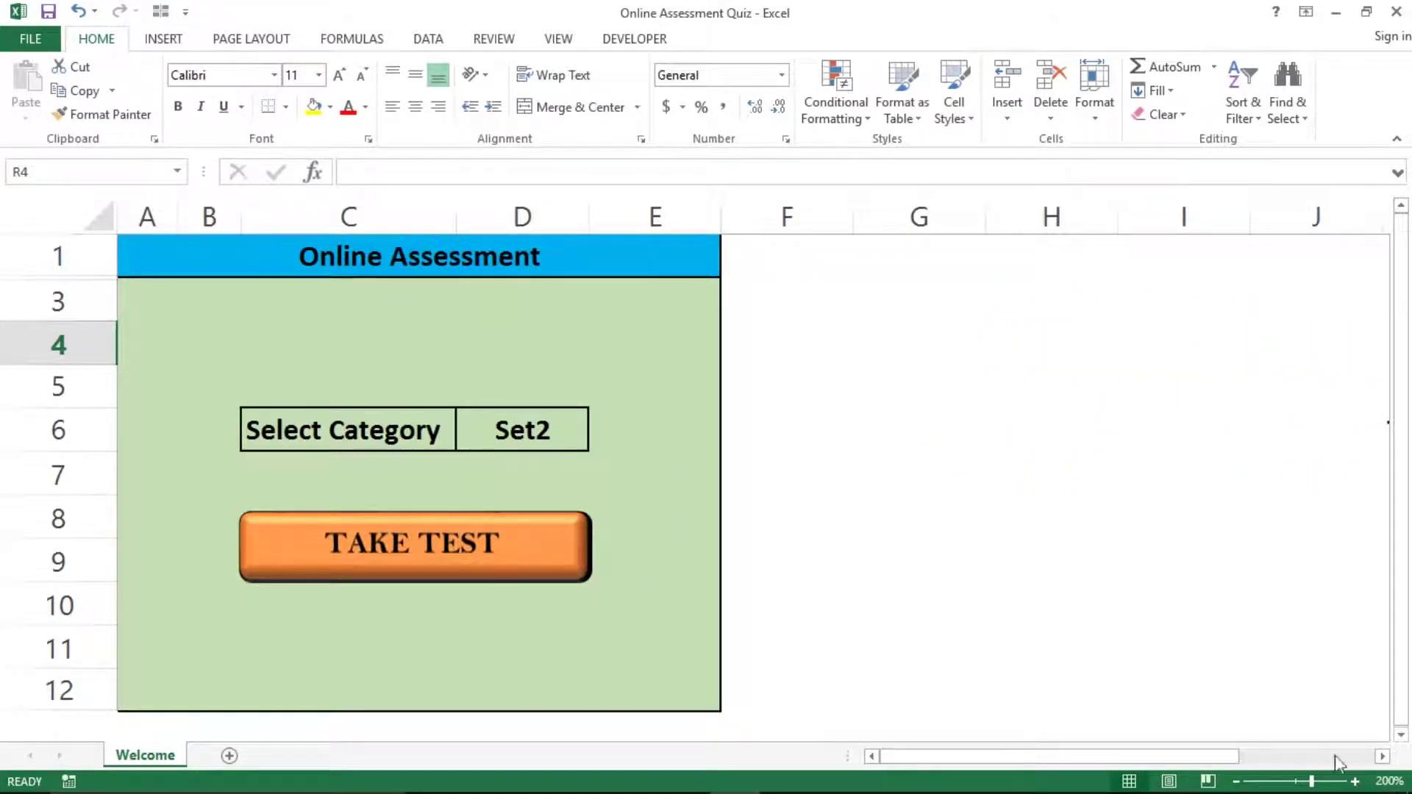
Inspect the full database path in cell K4 and the test duration in cell K7.
click(1383, 757)
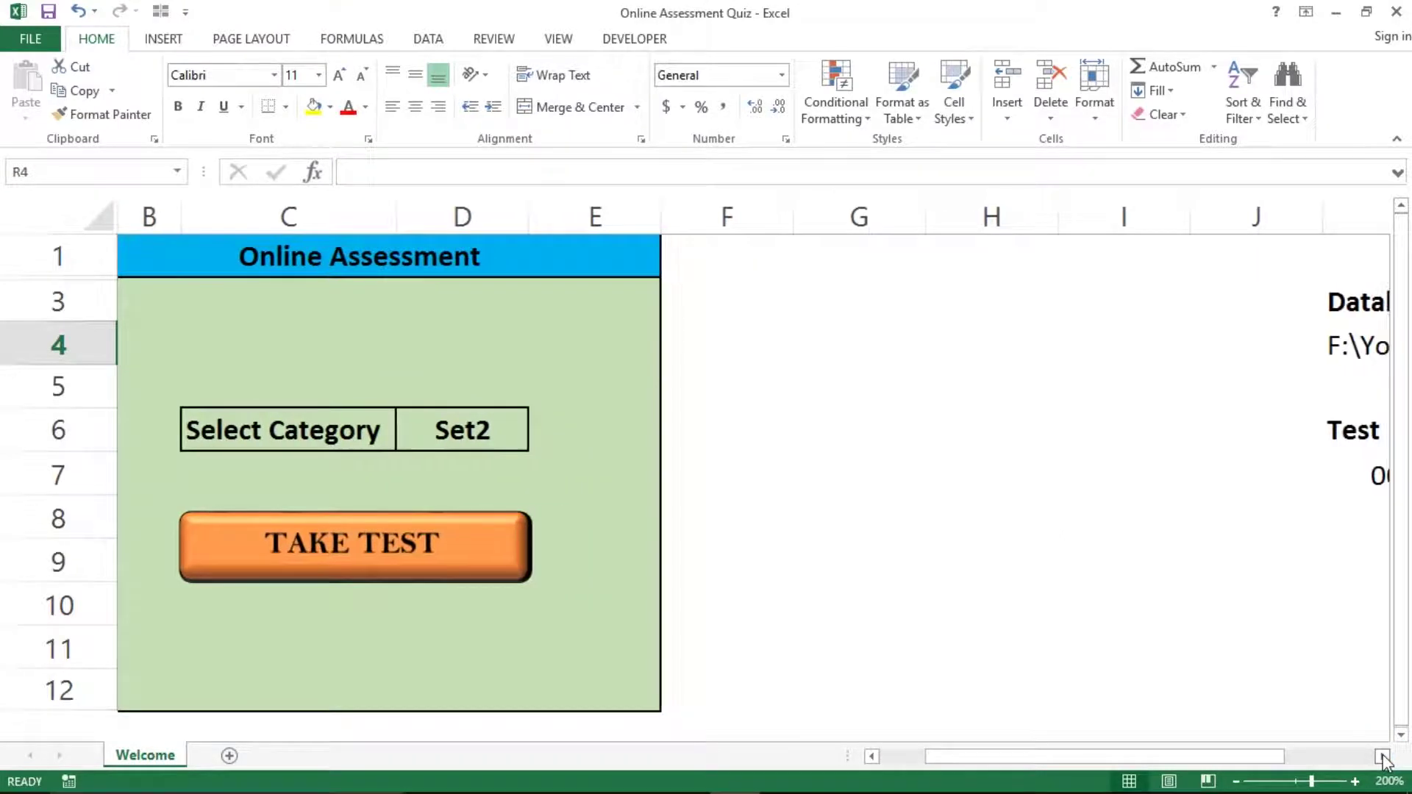
click(1383, 757)
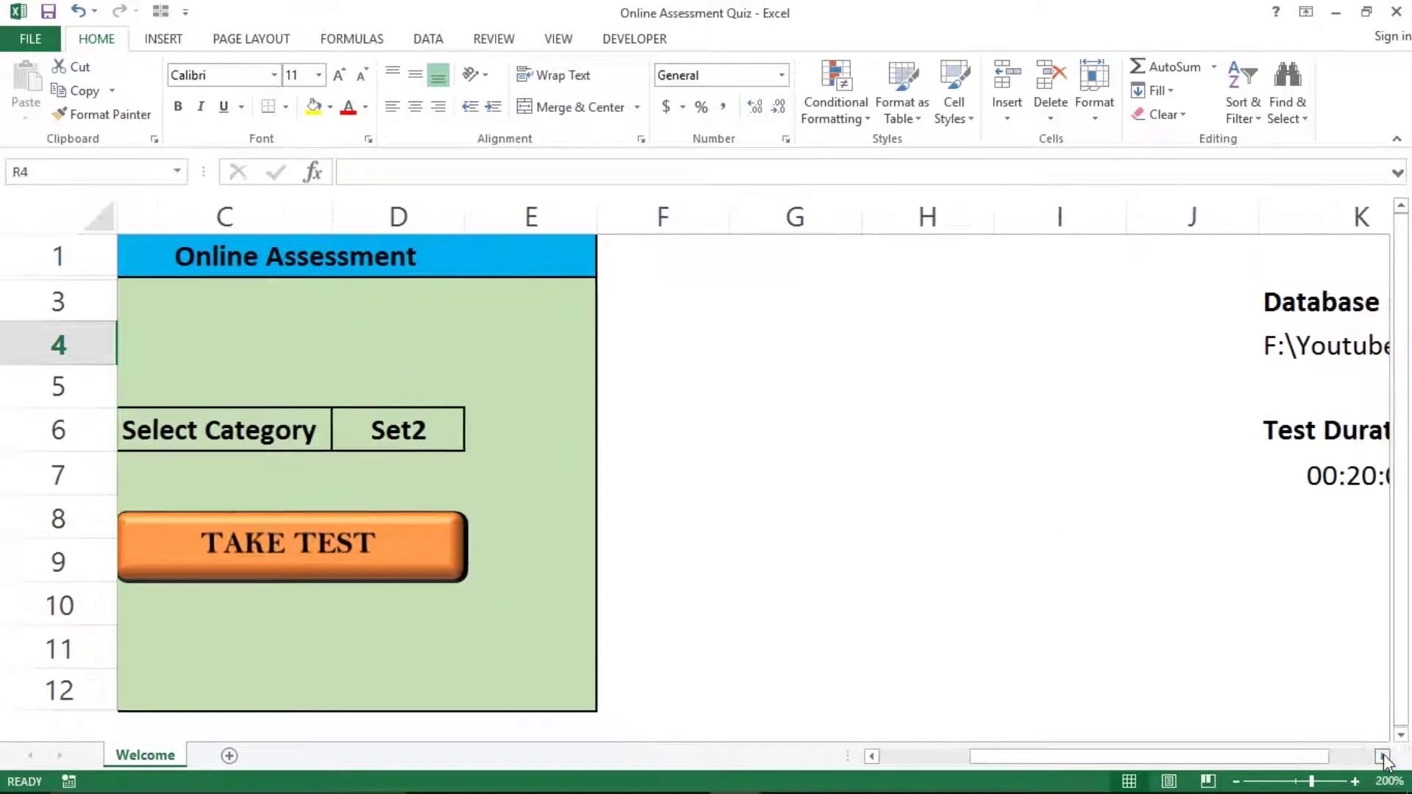
click(1383, 757)
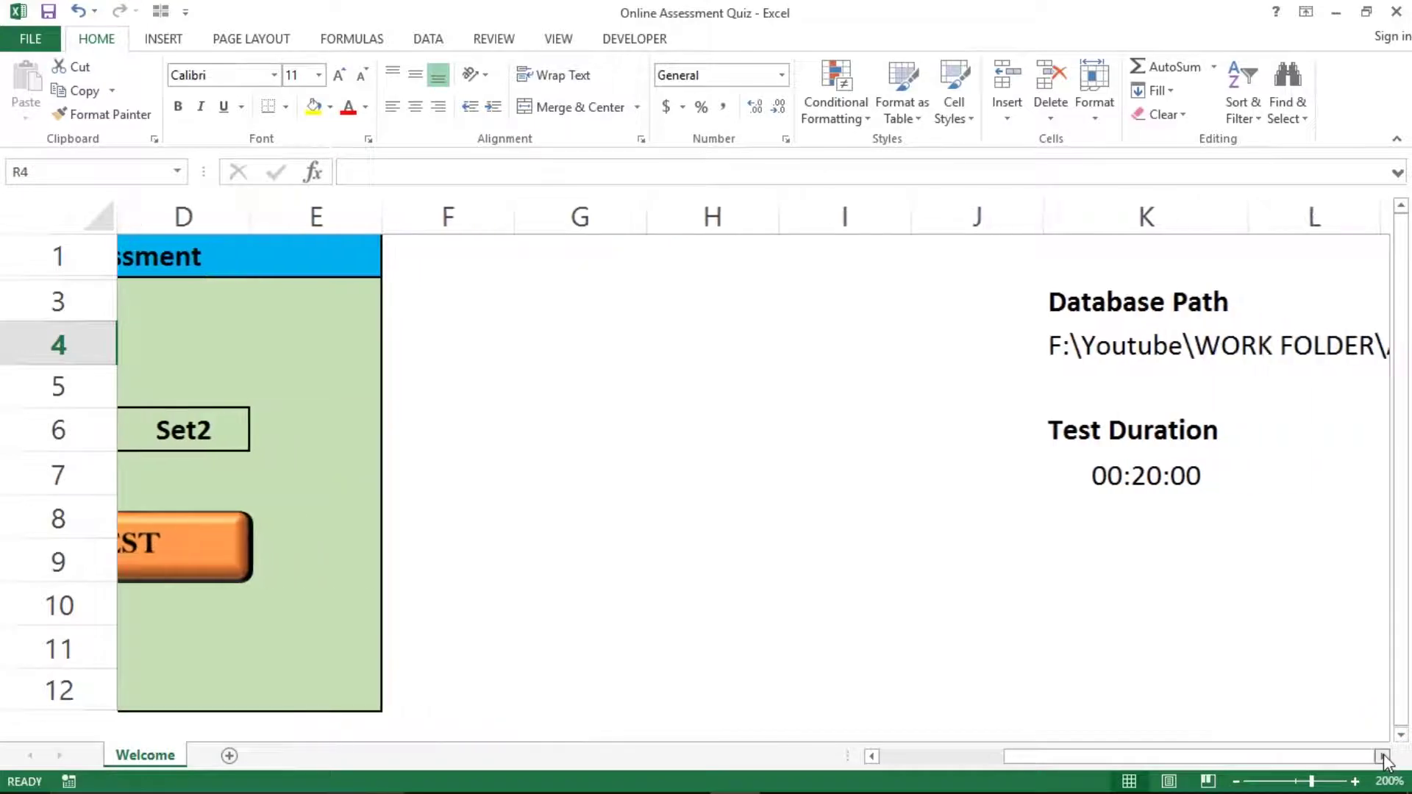
click(1076, 351)
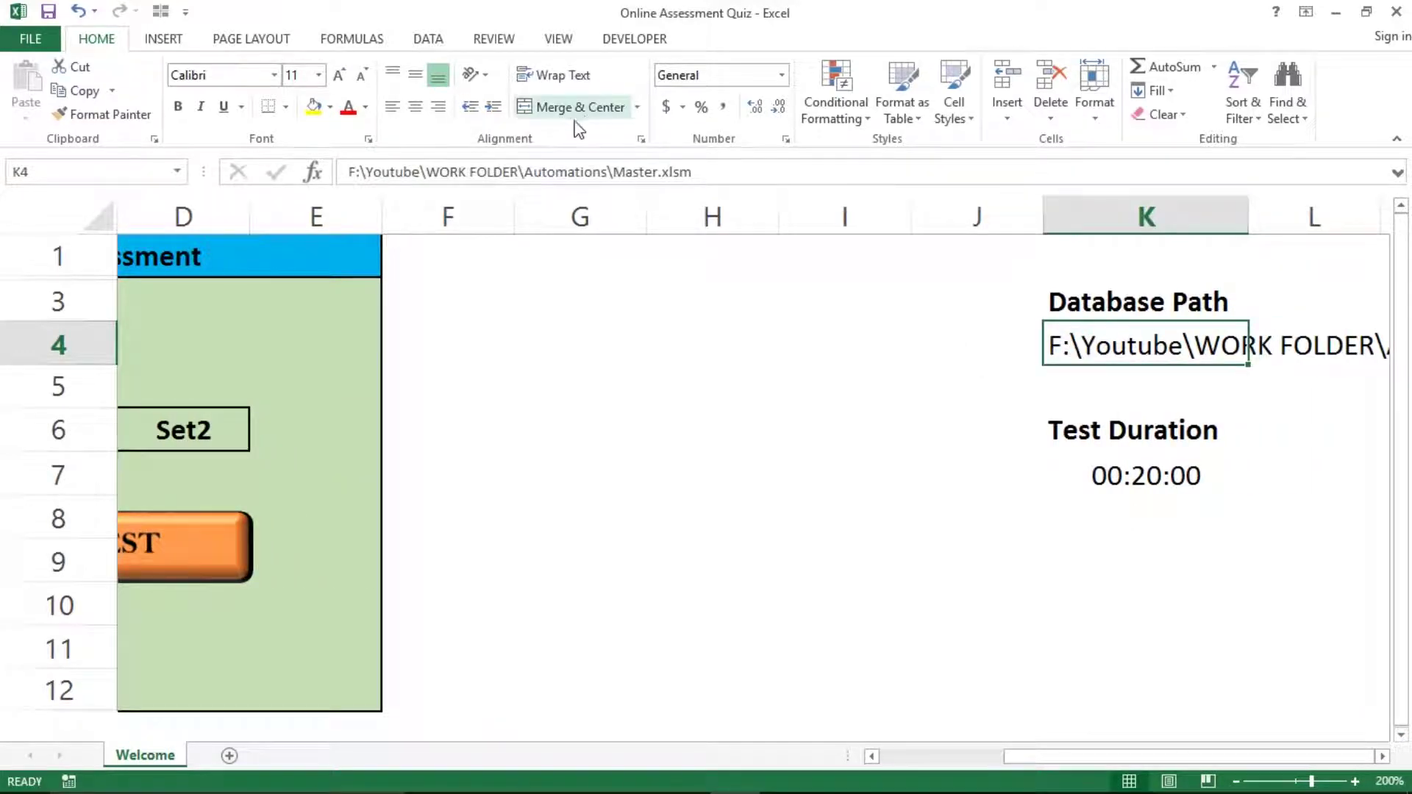
drag(711, 177, 259, 180)
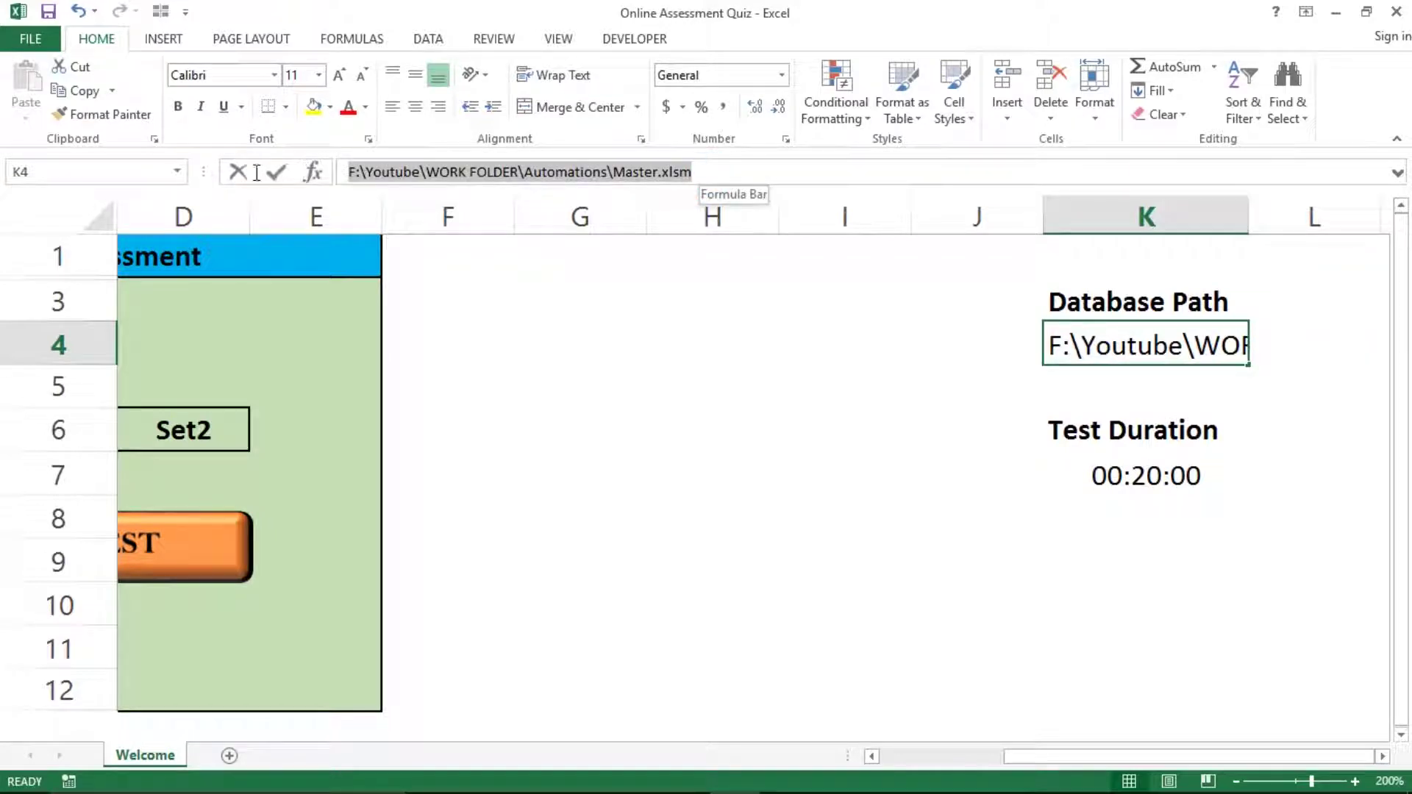
click(1150, 478)
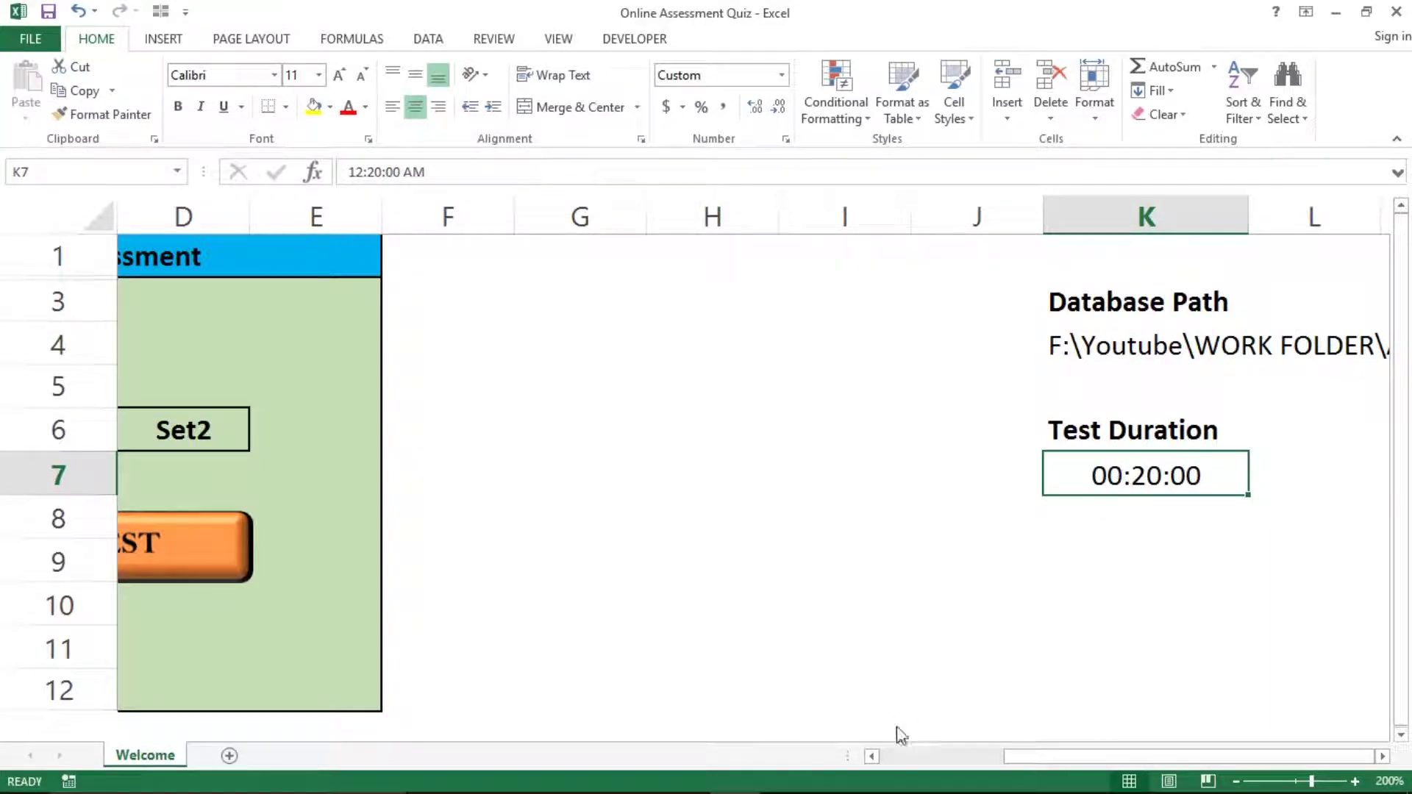
Return to the category selection area and start the test for the Set2 category.
click(872, 756)
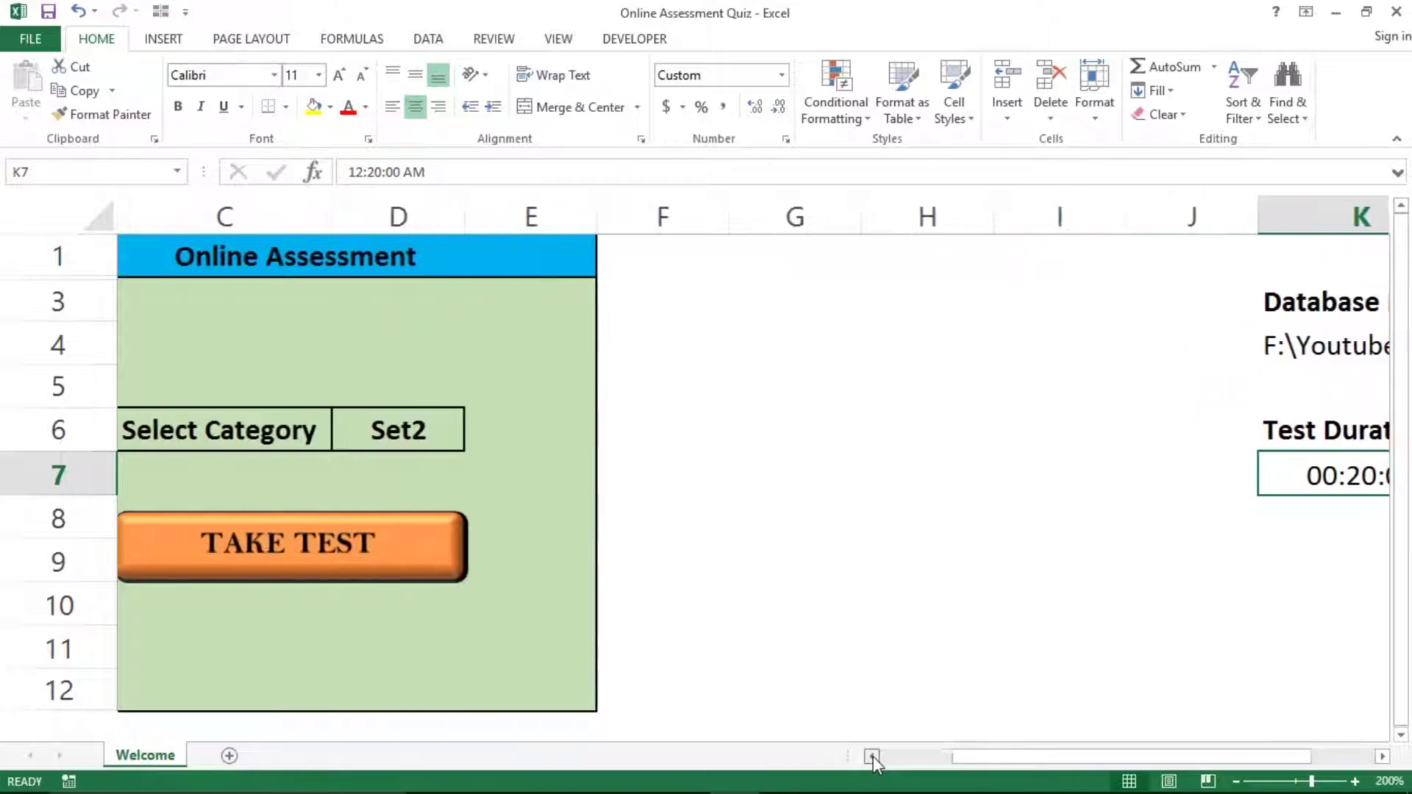
click(873, 756)
click(873, 757)
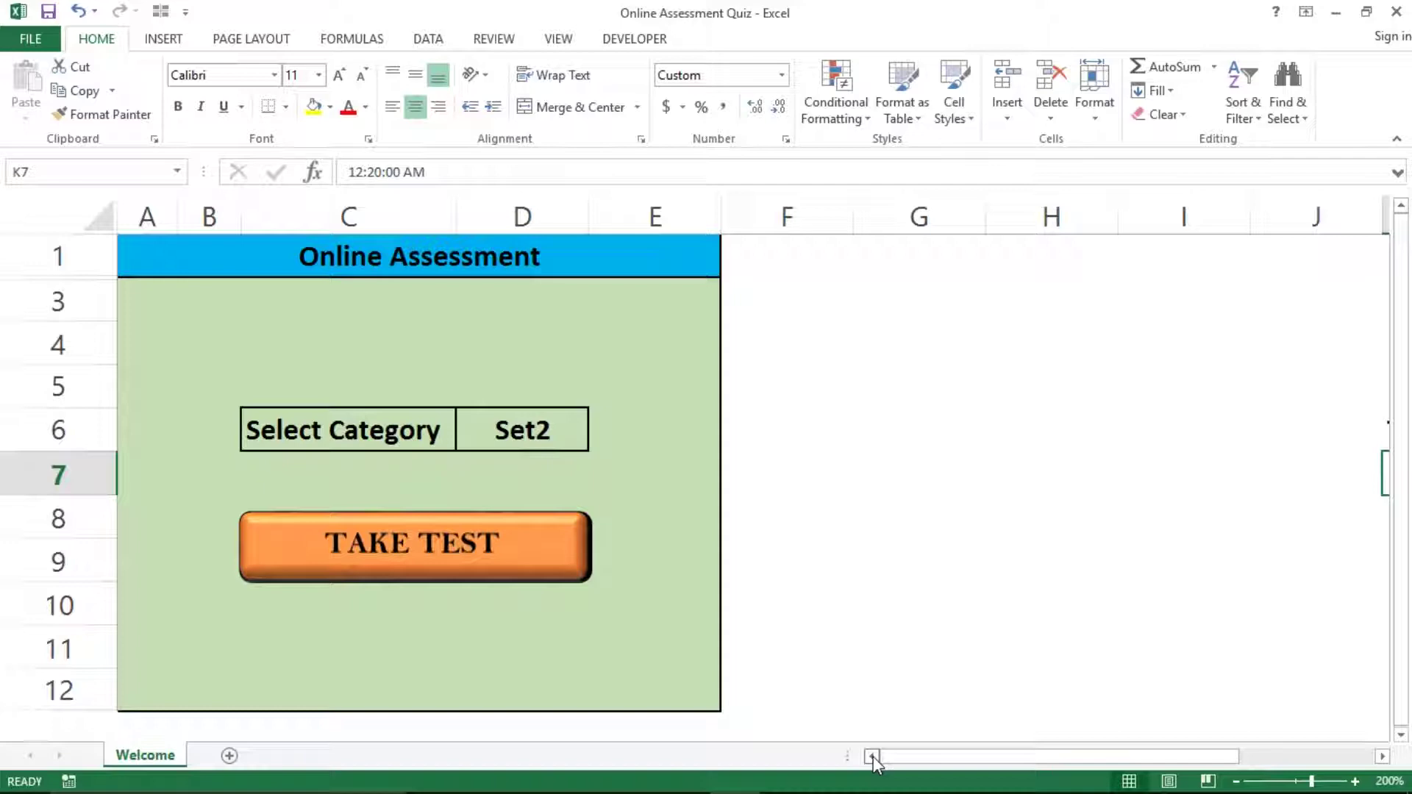
click(372, 563)
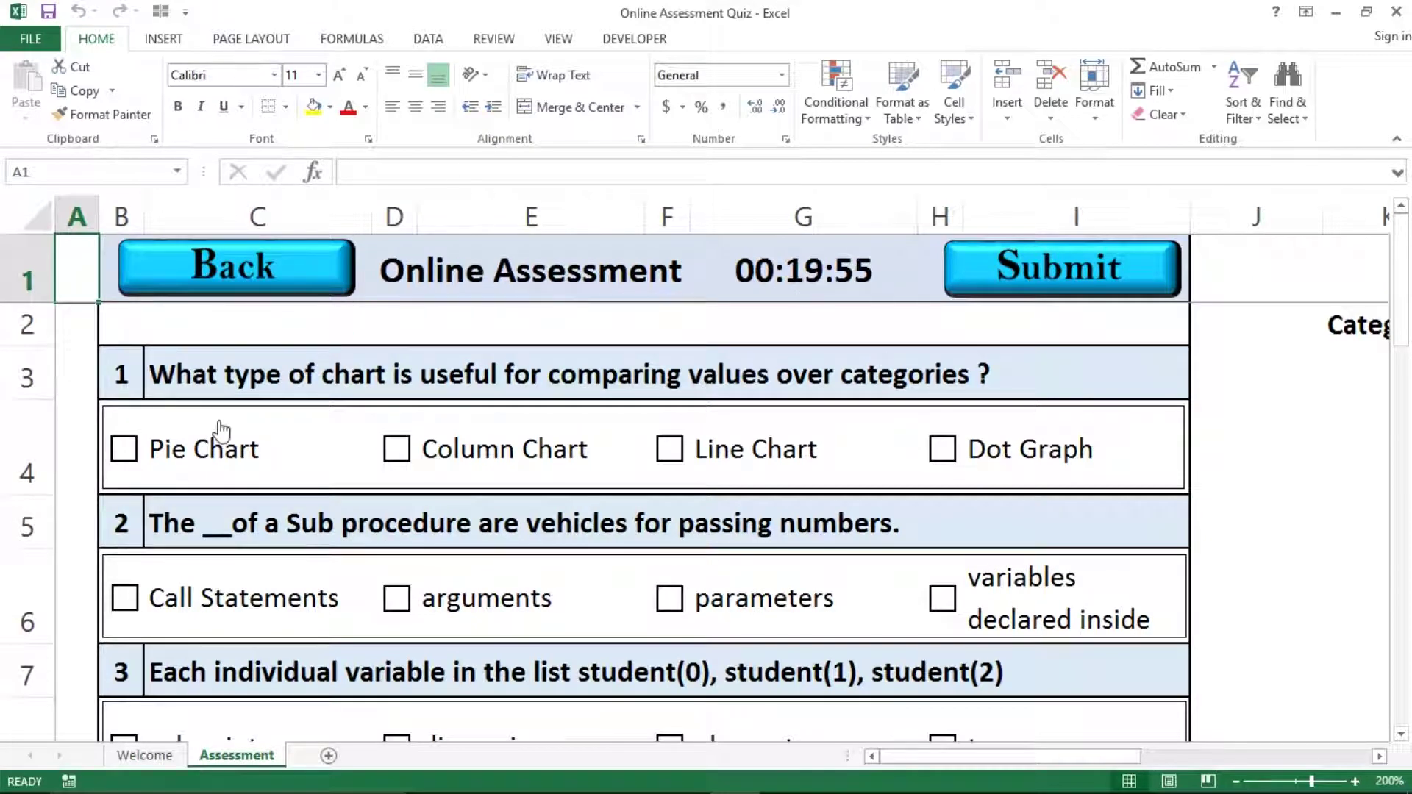
Answer question 1 with Column Chart and question 2 with parameters.
click(432, 450)
click(767, 607)
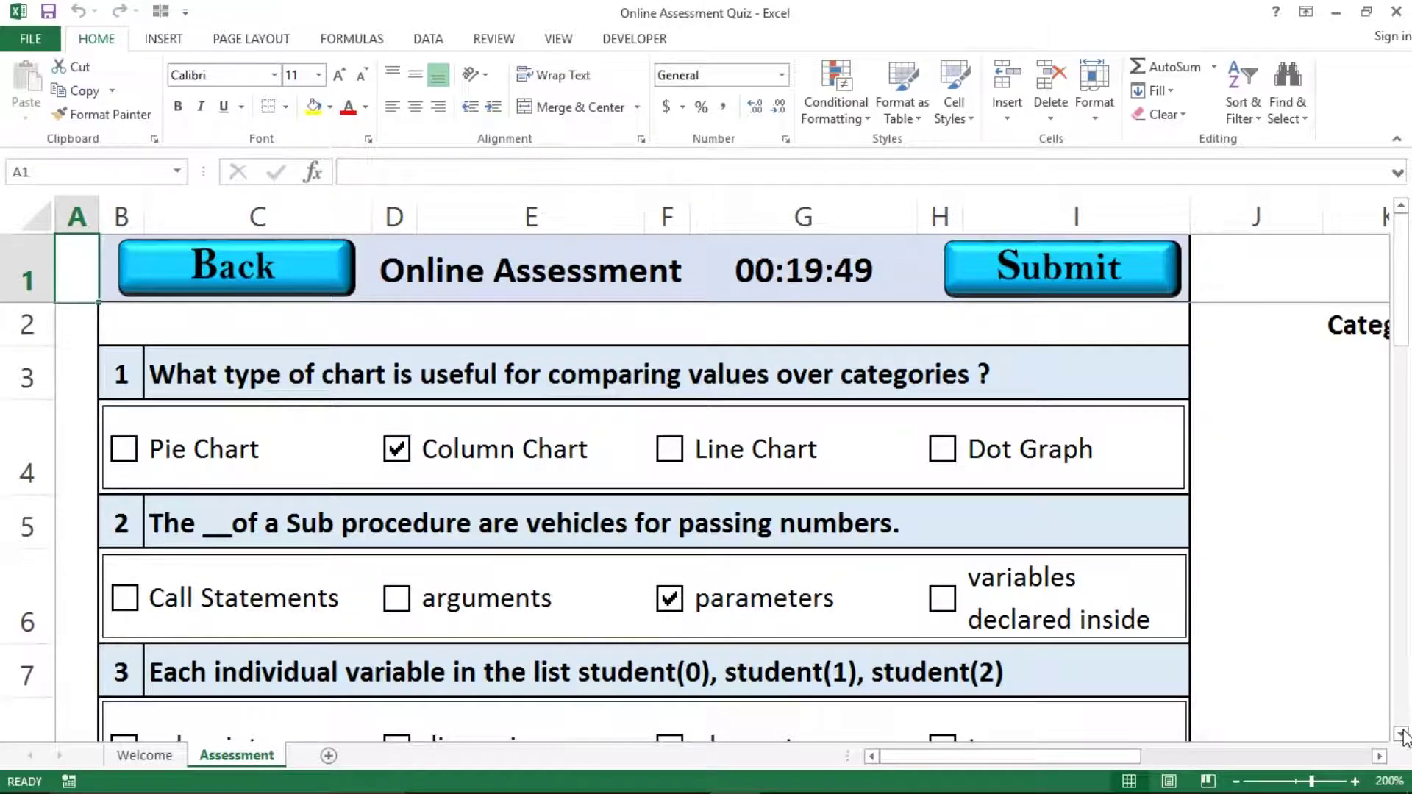
Answer question 3 with subscript, dimension and element, and question 4 with Only line graphs.
scroll(509, 489, down, 2)
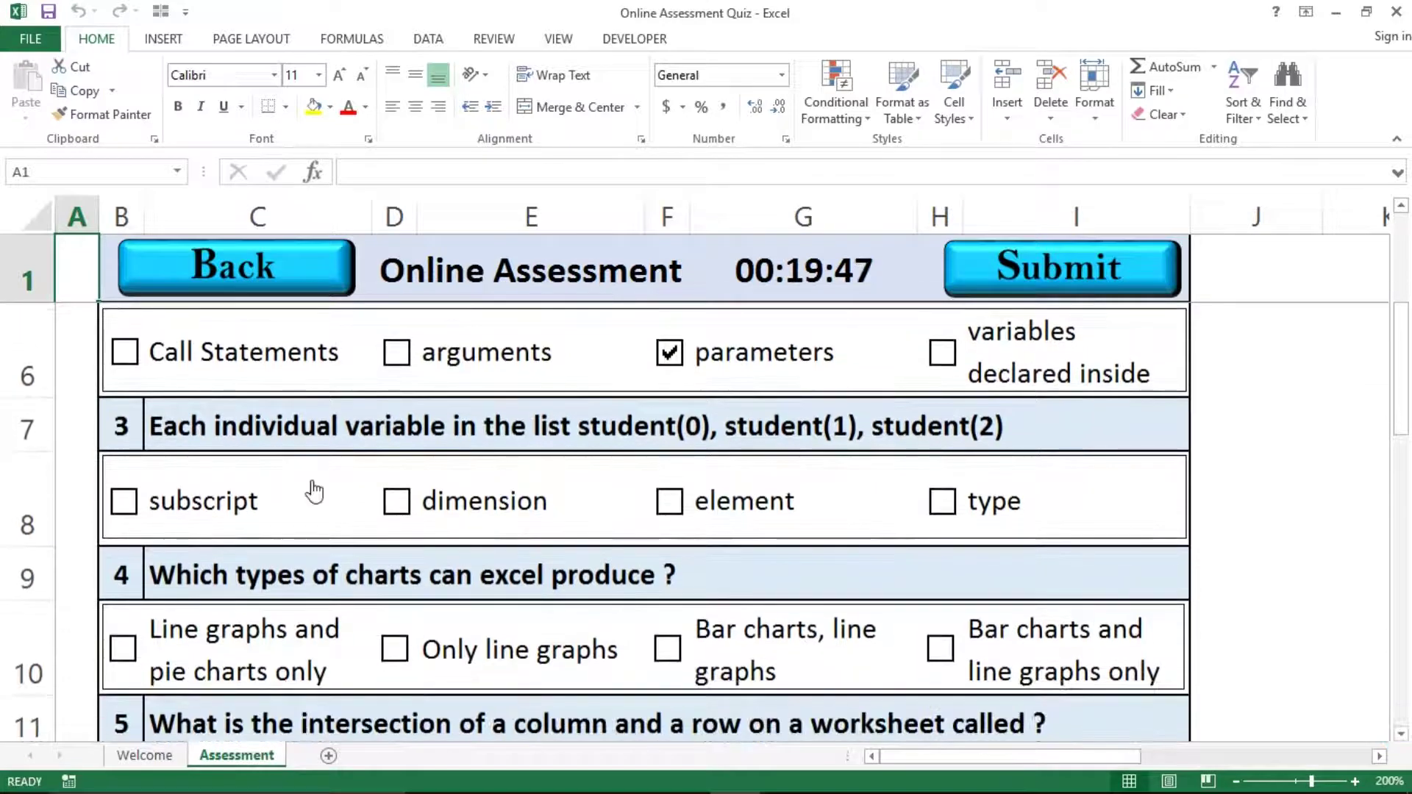
click(167, 506)
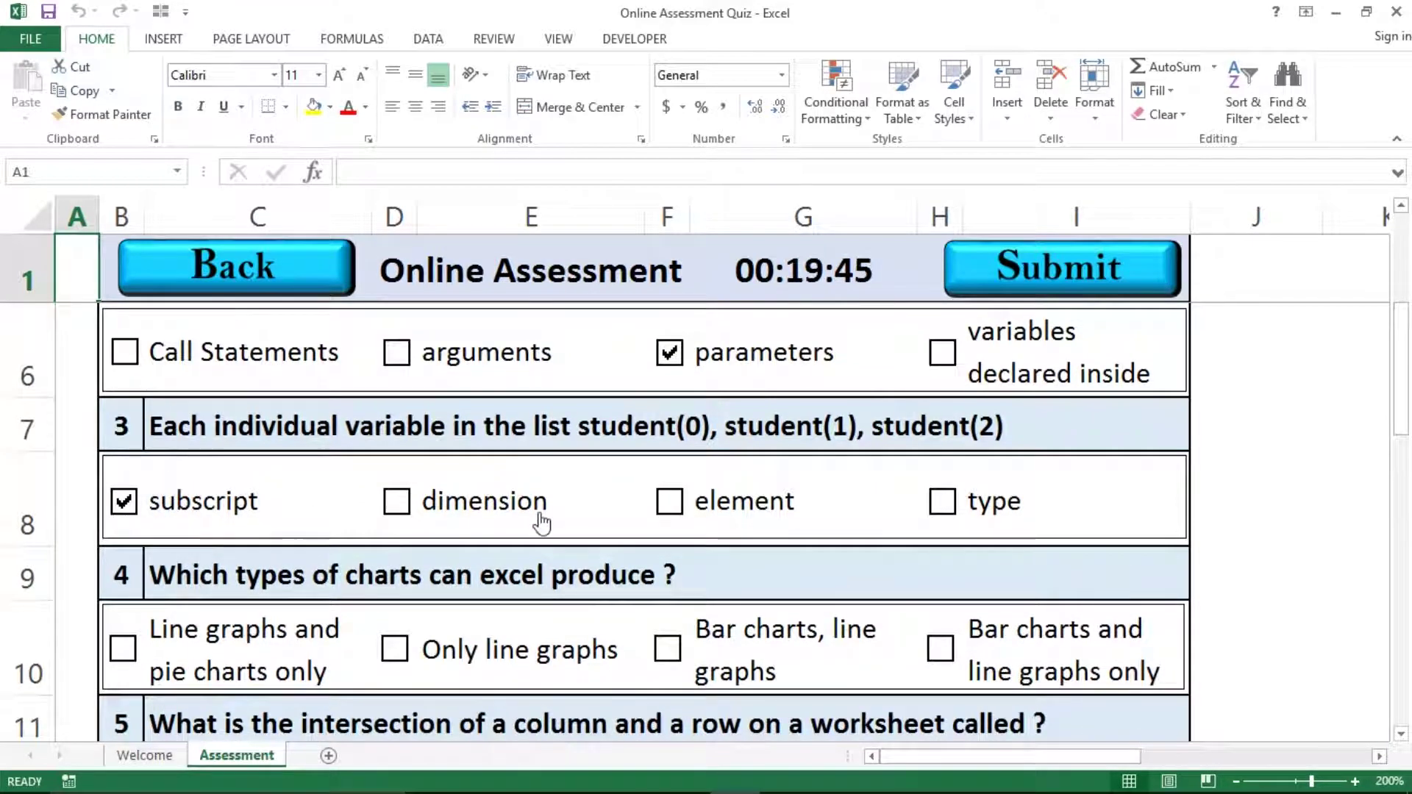
click(499, 517)
click(793, 517)
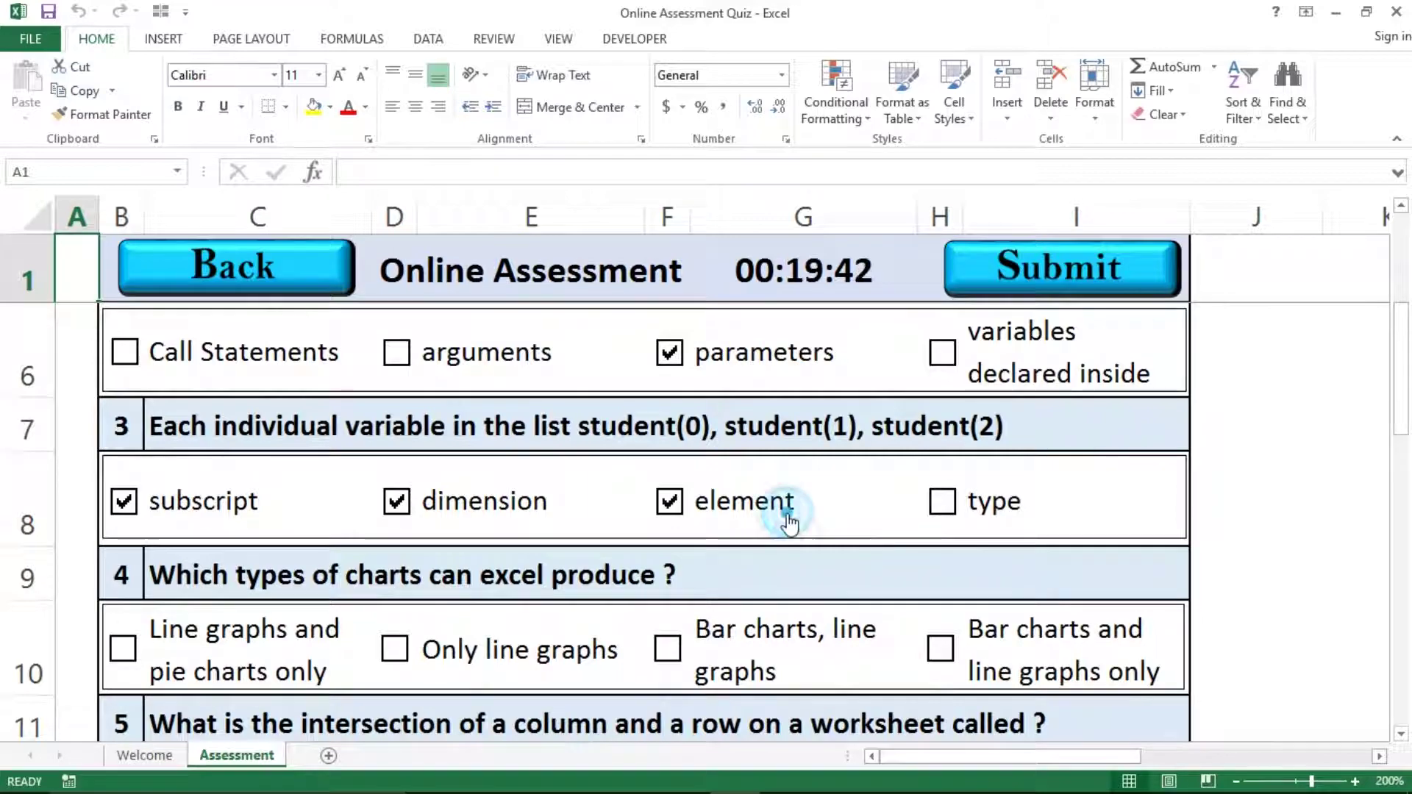
click(593, 646)
Answer question 5 with Address and Column, and question 6 with a property.
scroll(854, 498, down, 2)
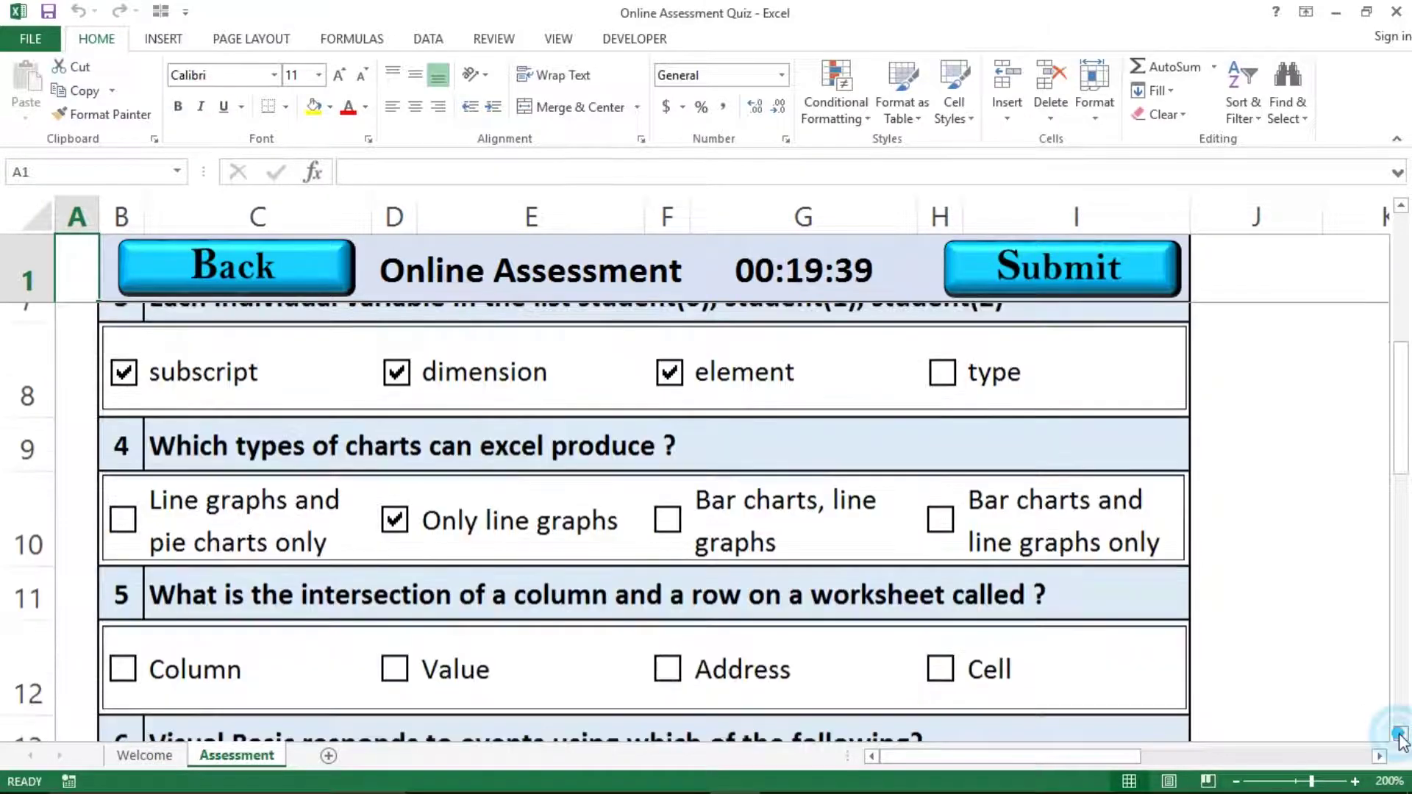
click(668, 499)
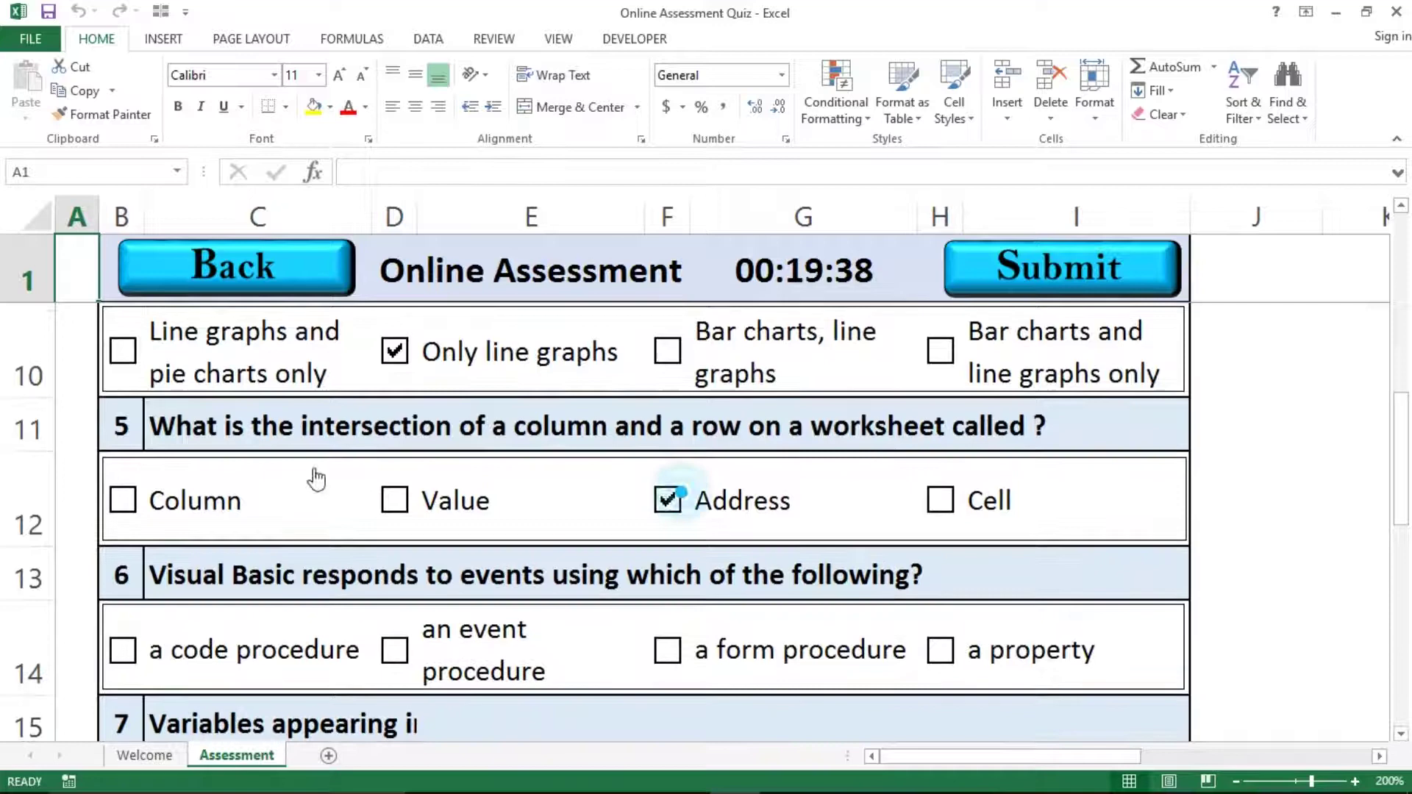
click(181, 484)
click(994, 651)
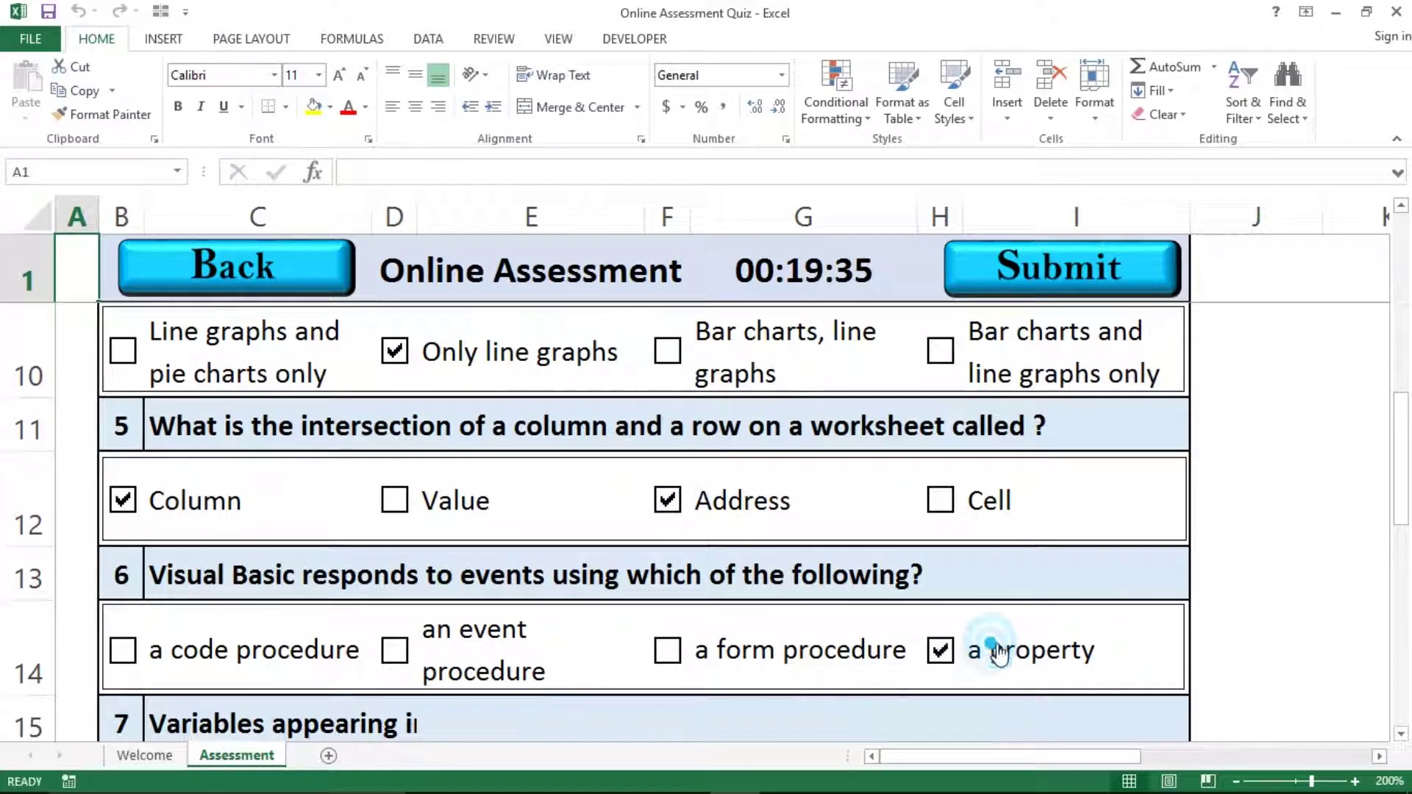
Answer question 7 with parameters and coordinates, and question 8 with local scope and class-level scope.
click(1400, 736)
click(1400, 736)
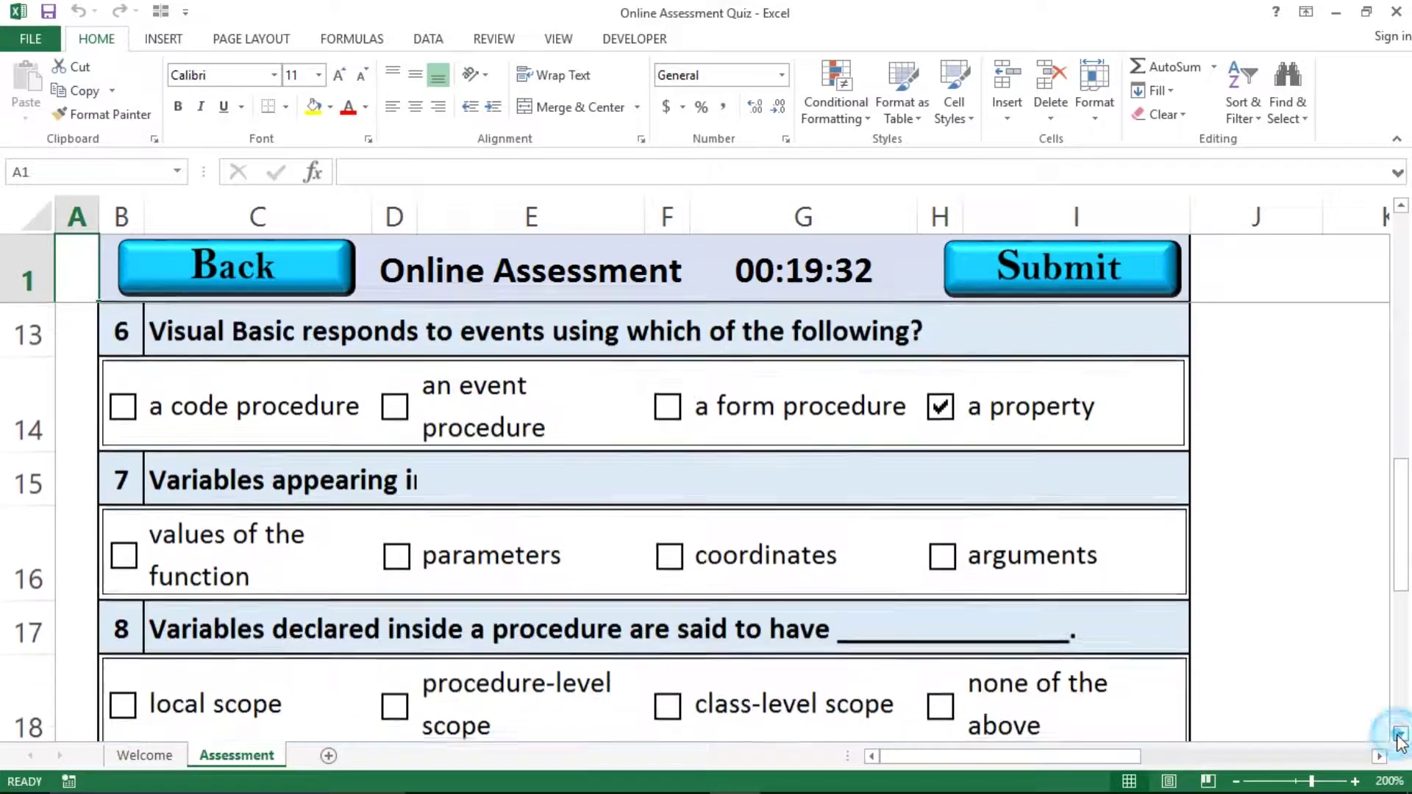
click(446, 559)
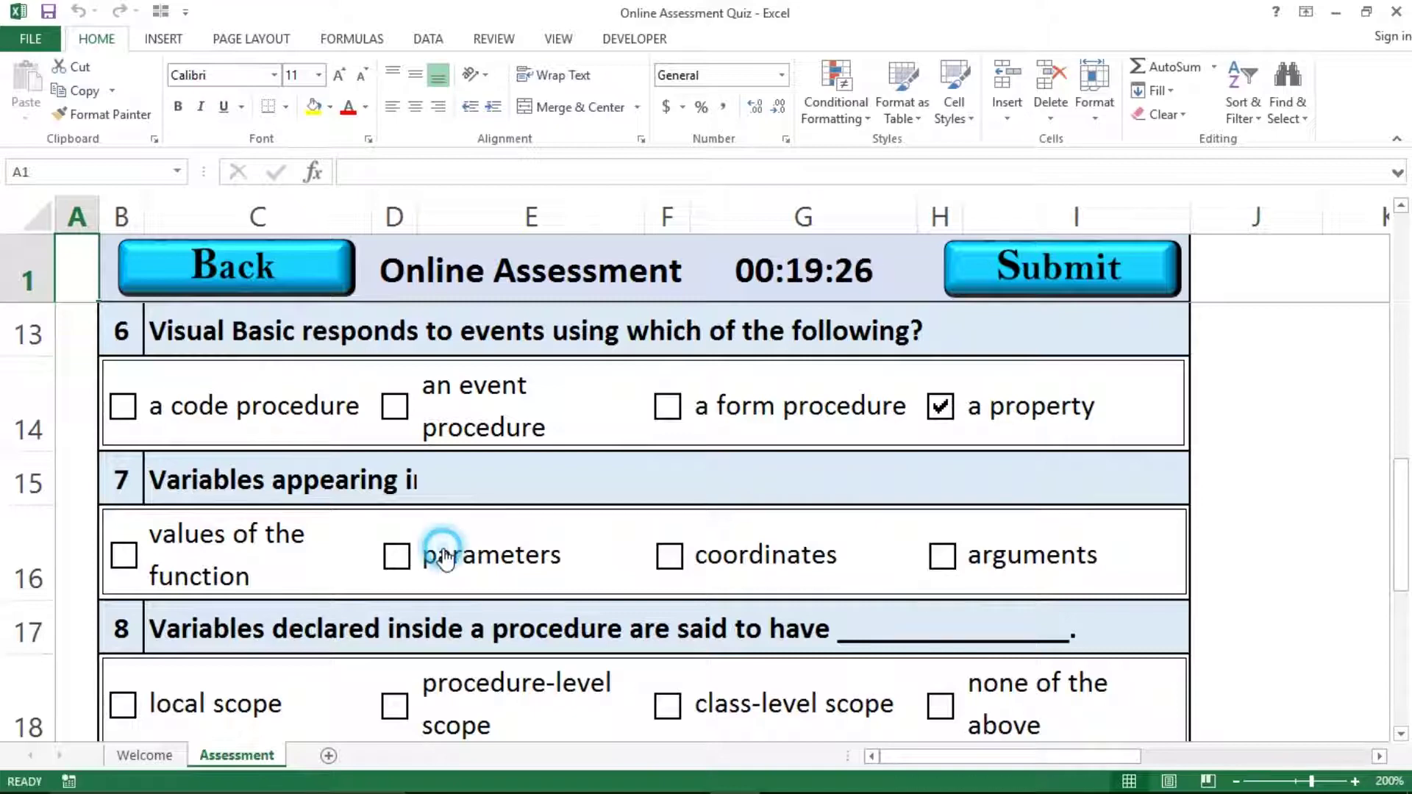
click(754, 571)
click(184, 715)
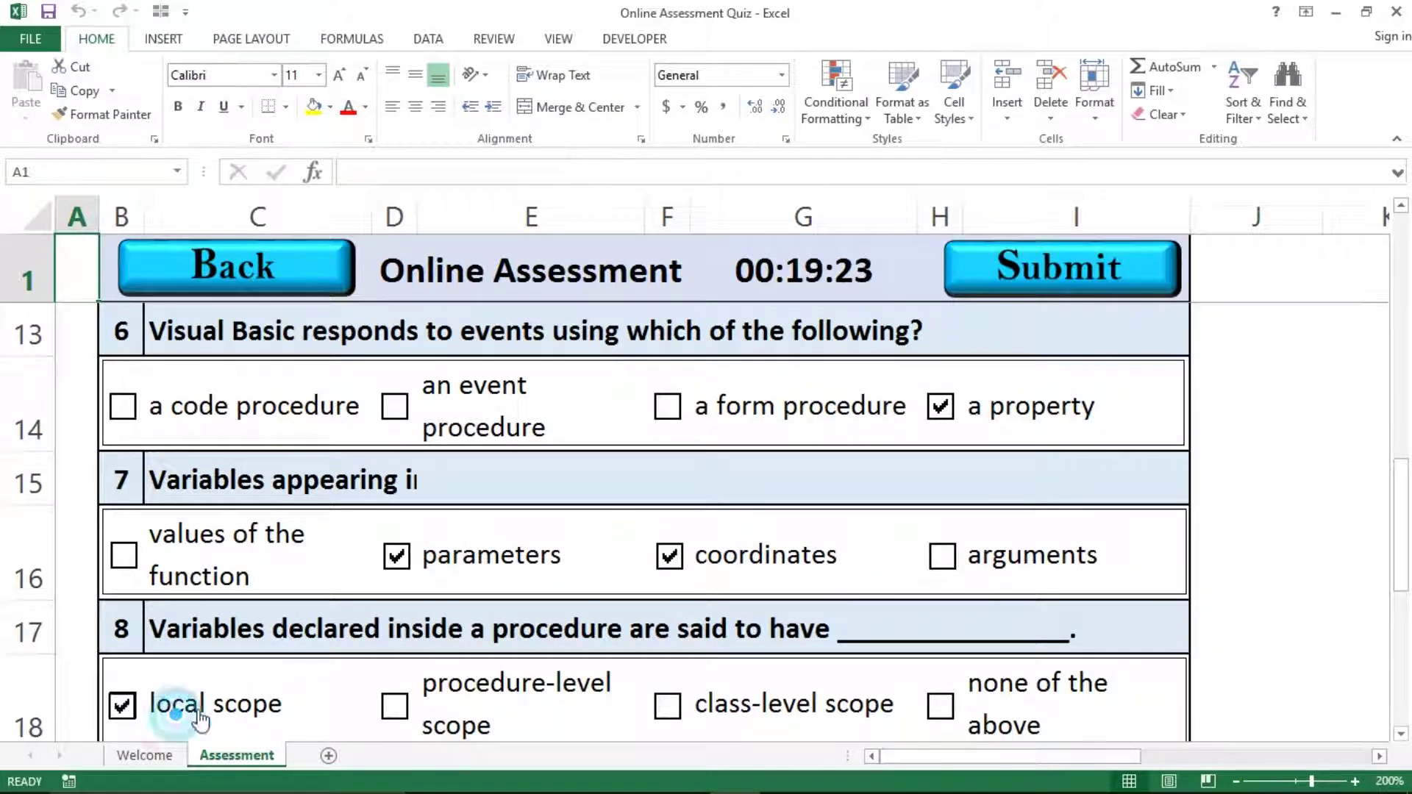
click(690, 715)
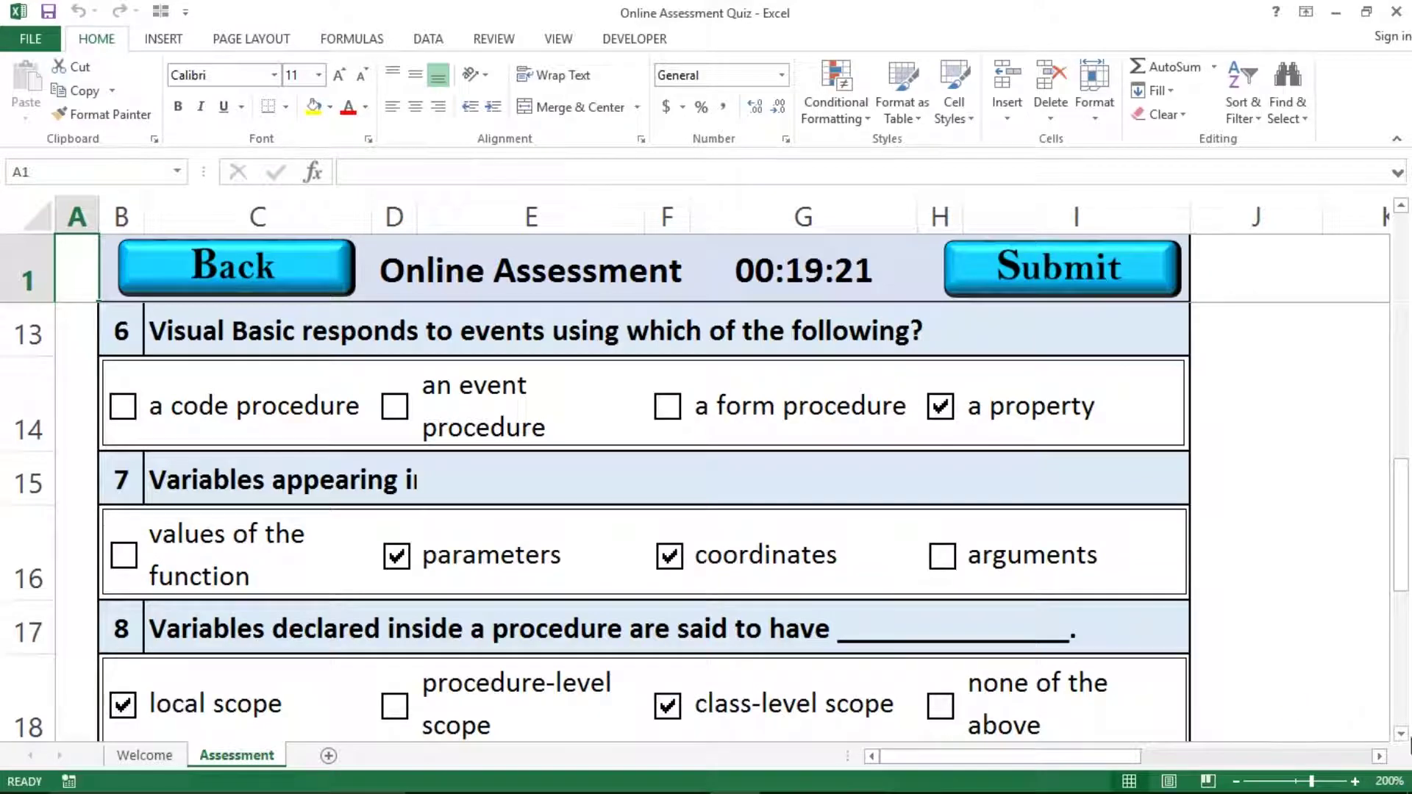
Answer question 9 with Height and width, and question 10 with Insert, Format and Tools.
click(1401, 735)
click(1401, 735)
click(1402, 735)
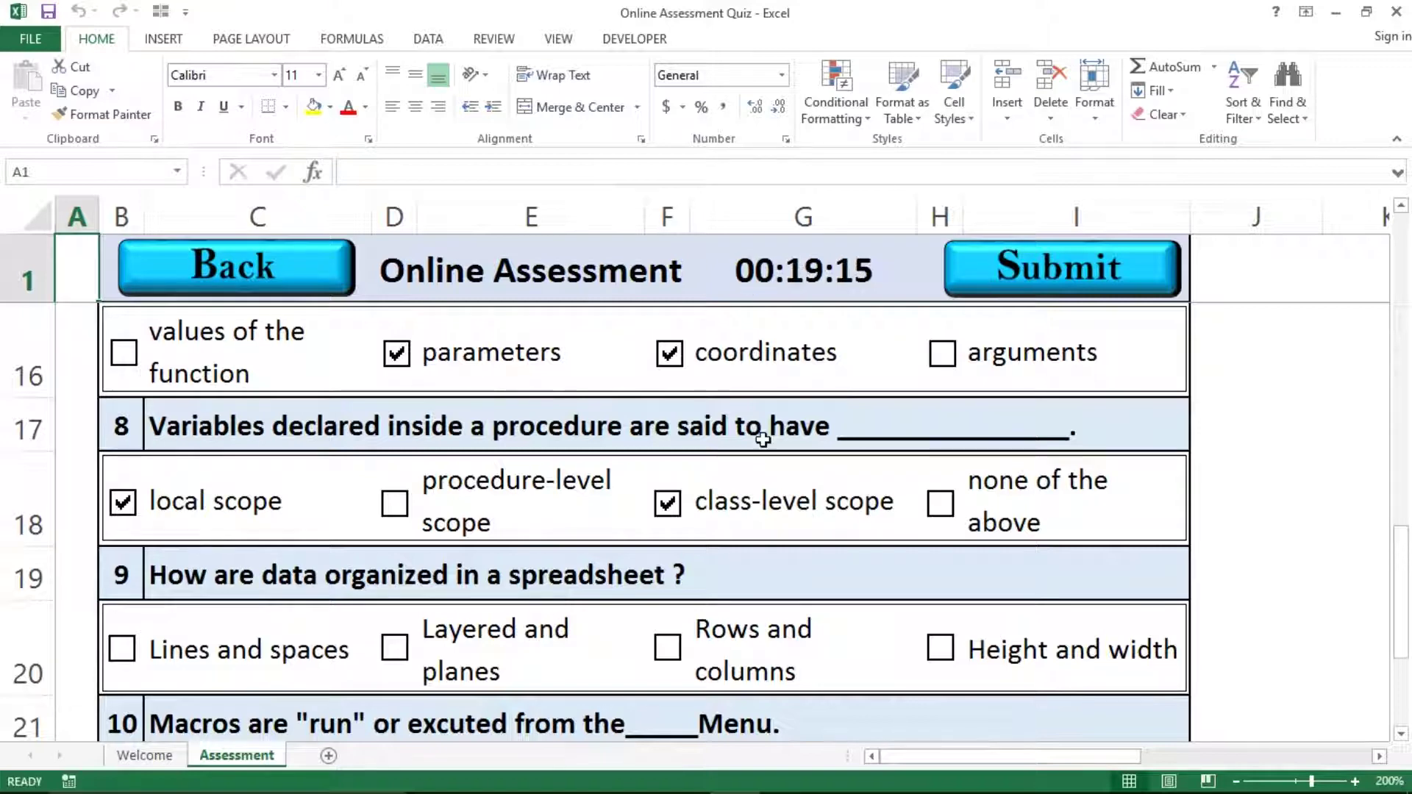
click(943, 650)
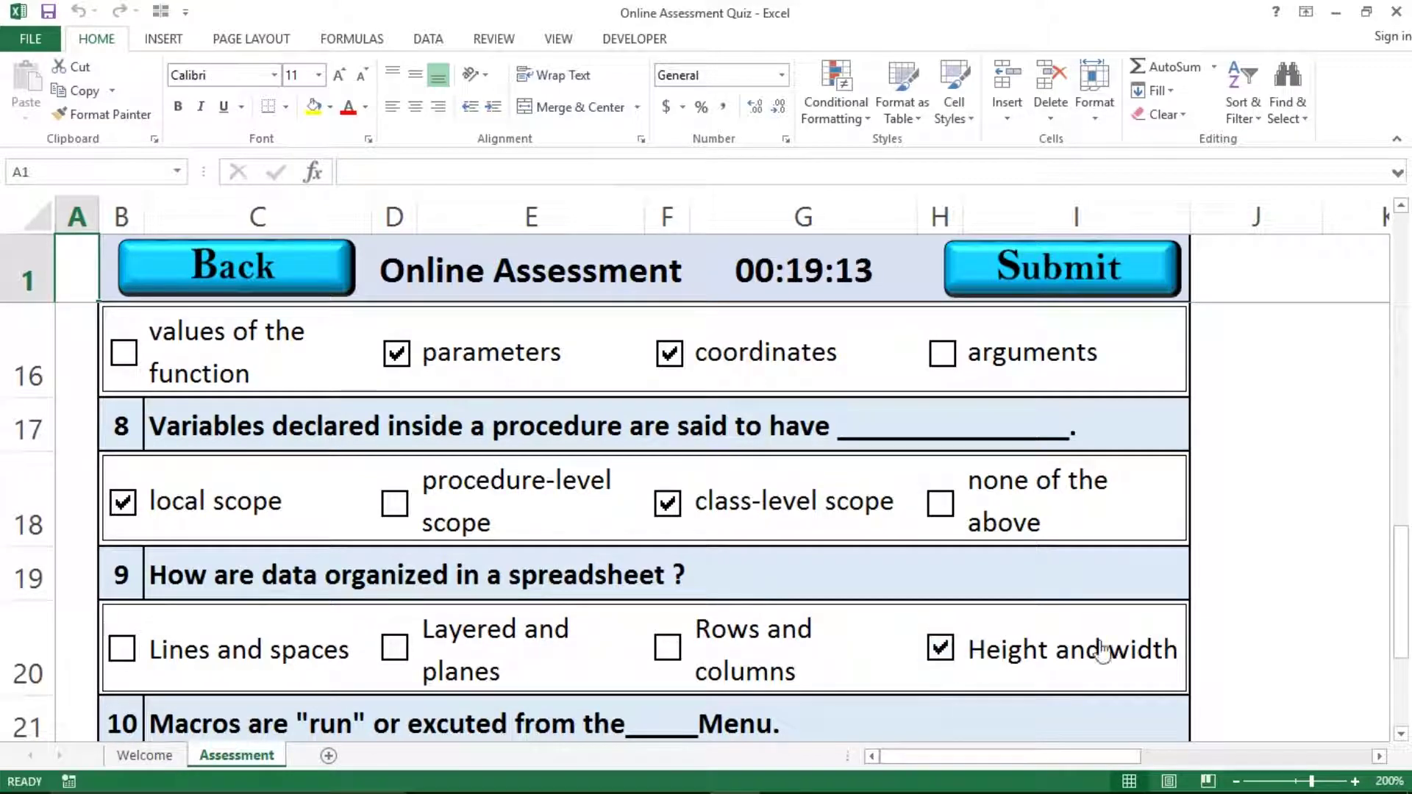
click(1401, 733)
click(1401, 733)
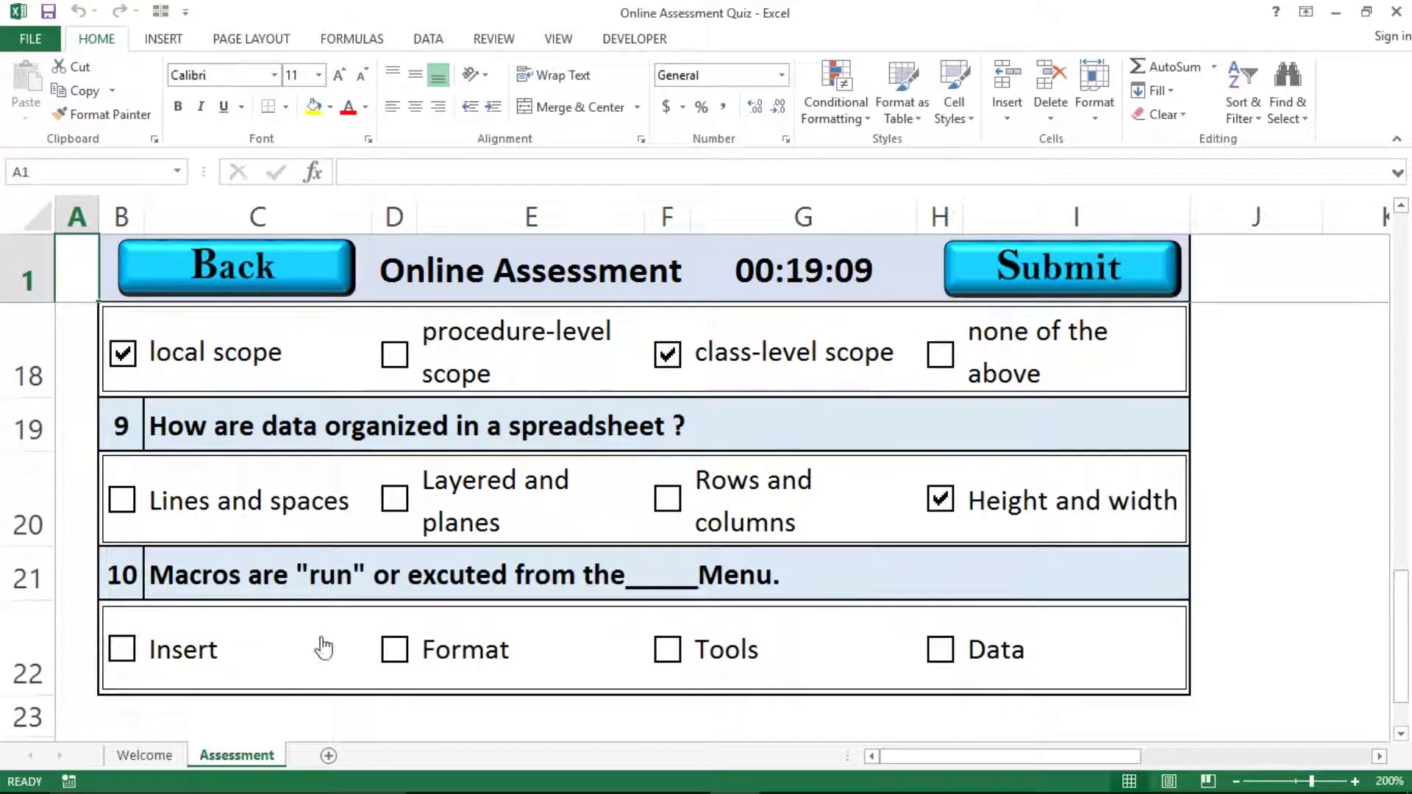
click(216, 660)
click(472, 662)
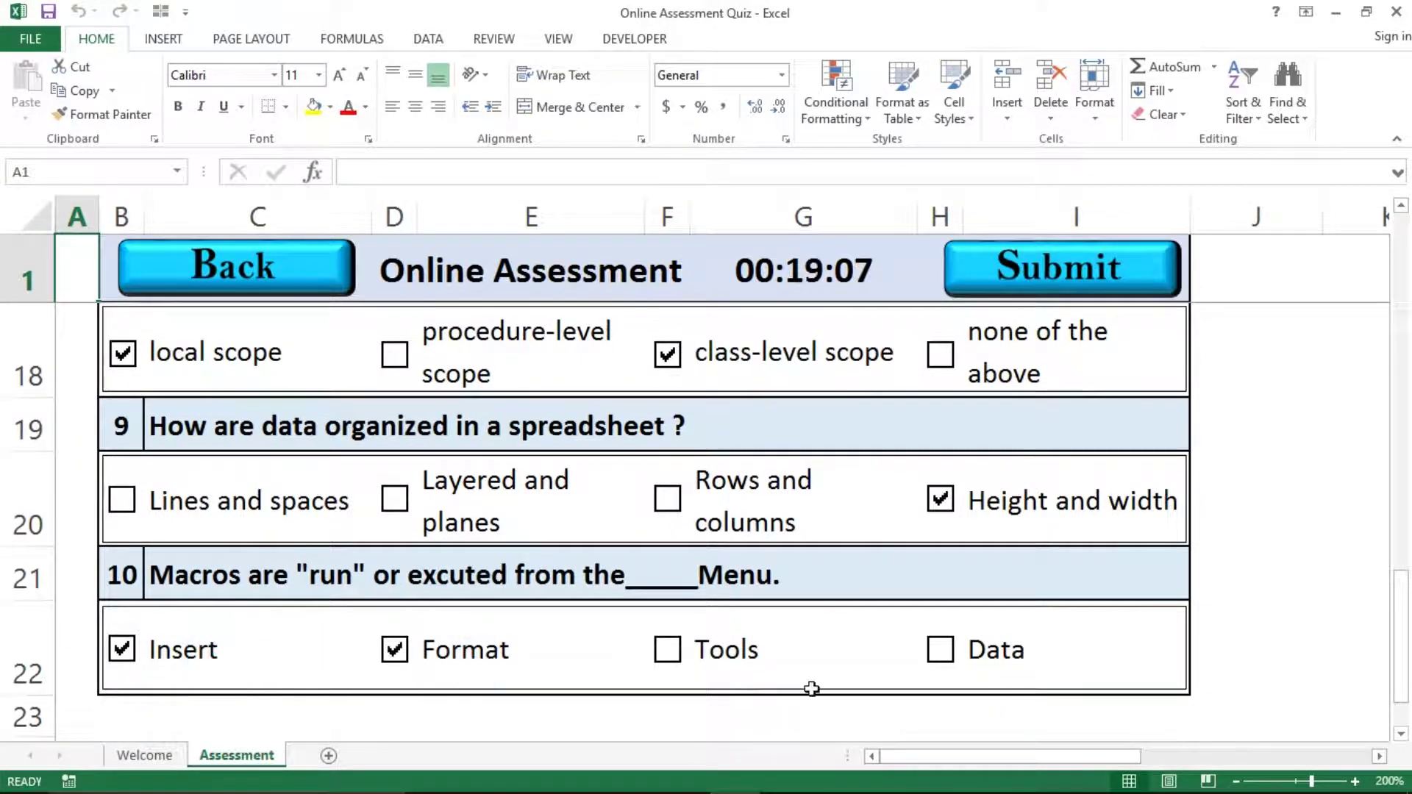
click(719, 671)
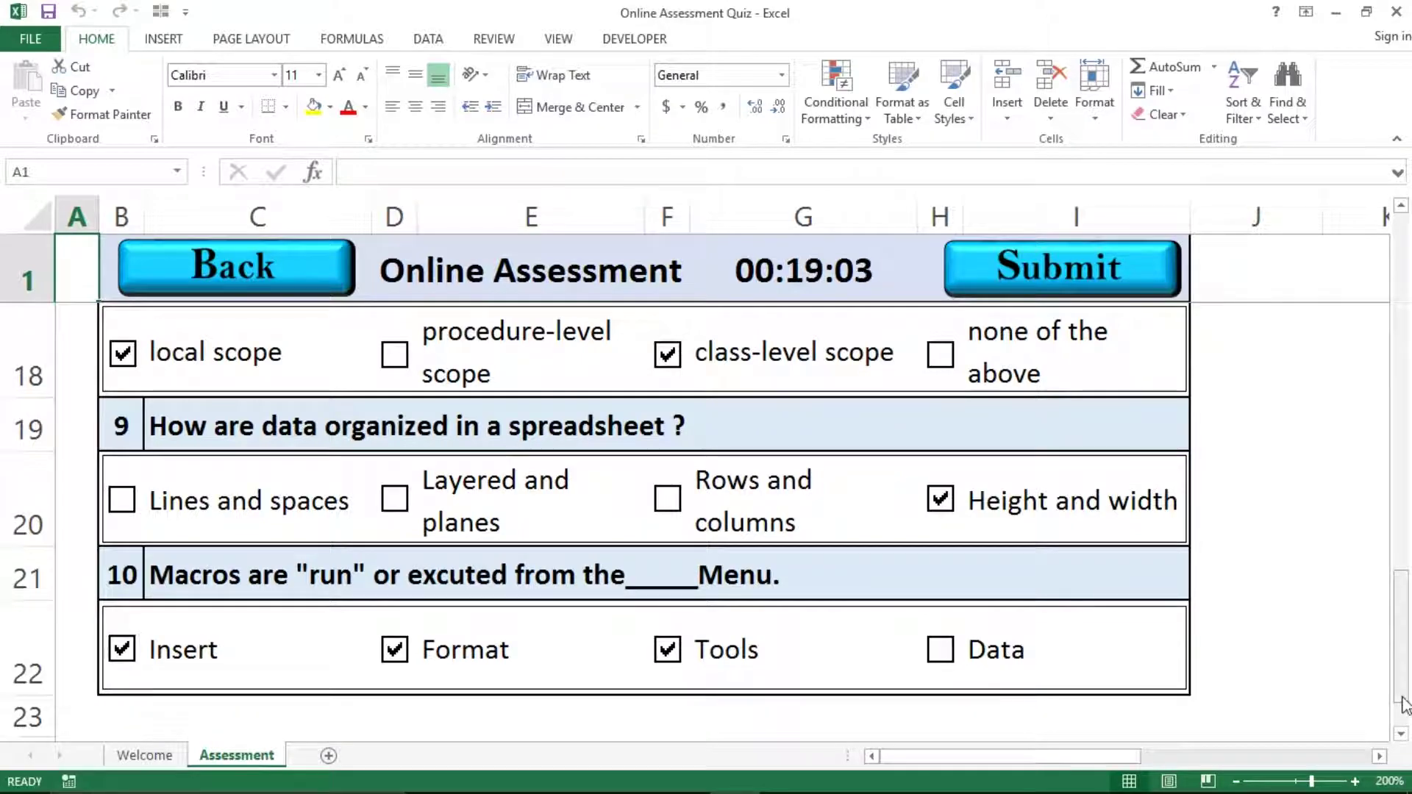
Submit the completed assessment and acknowledge the saved-answers message.
drag(1405, 705, 1401, 316)
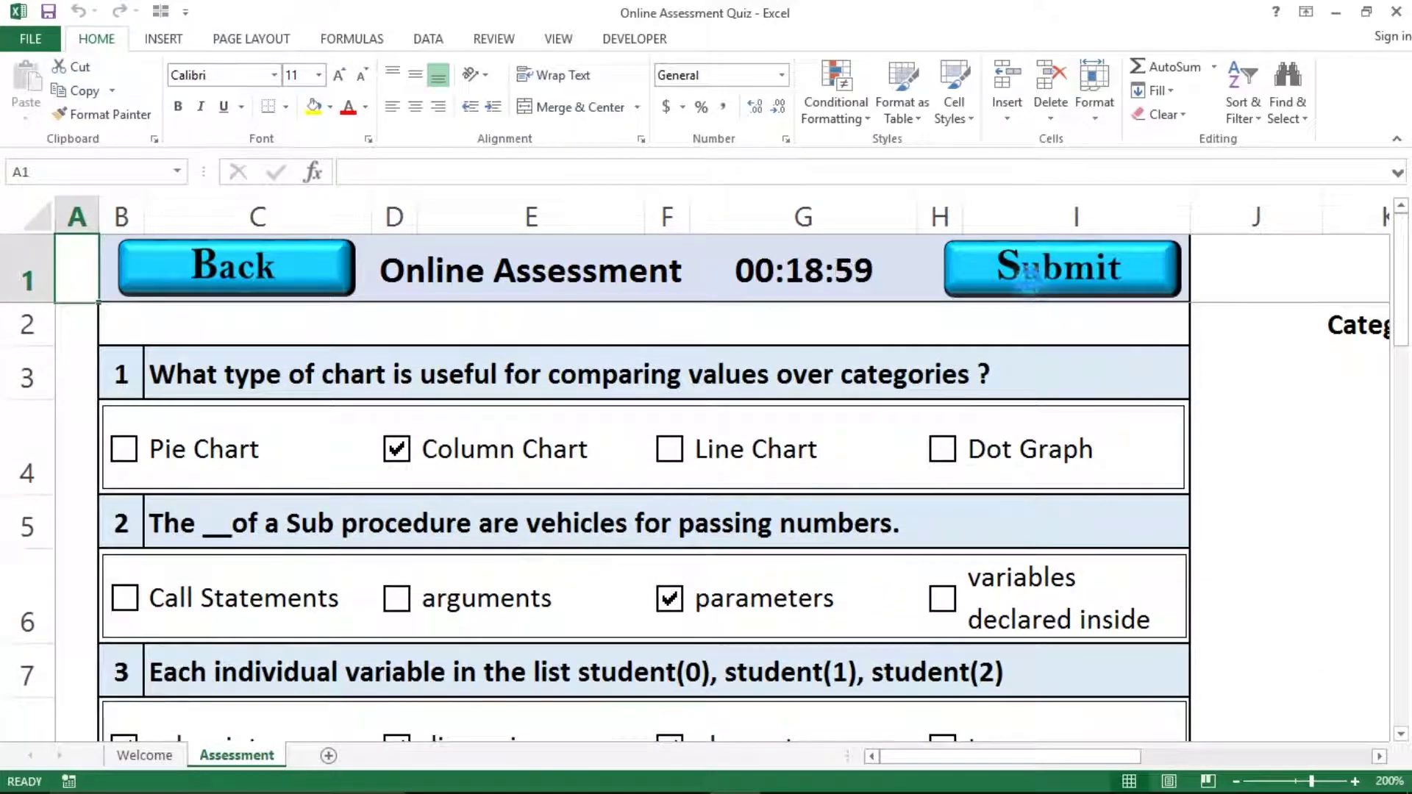
click(1030, 275)
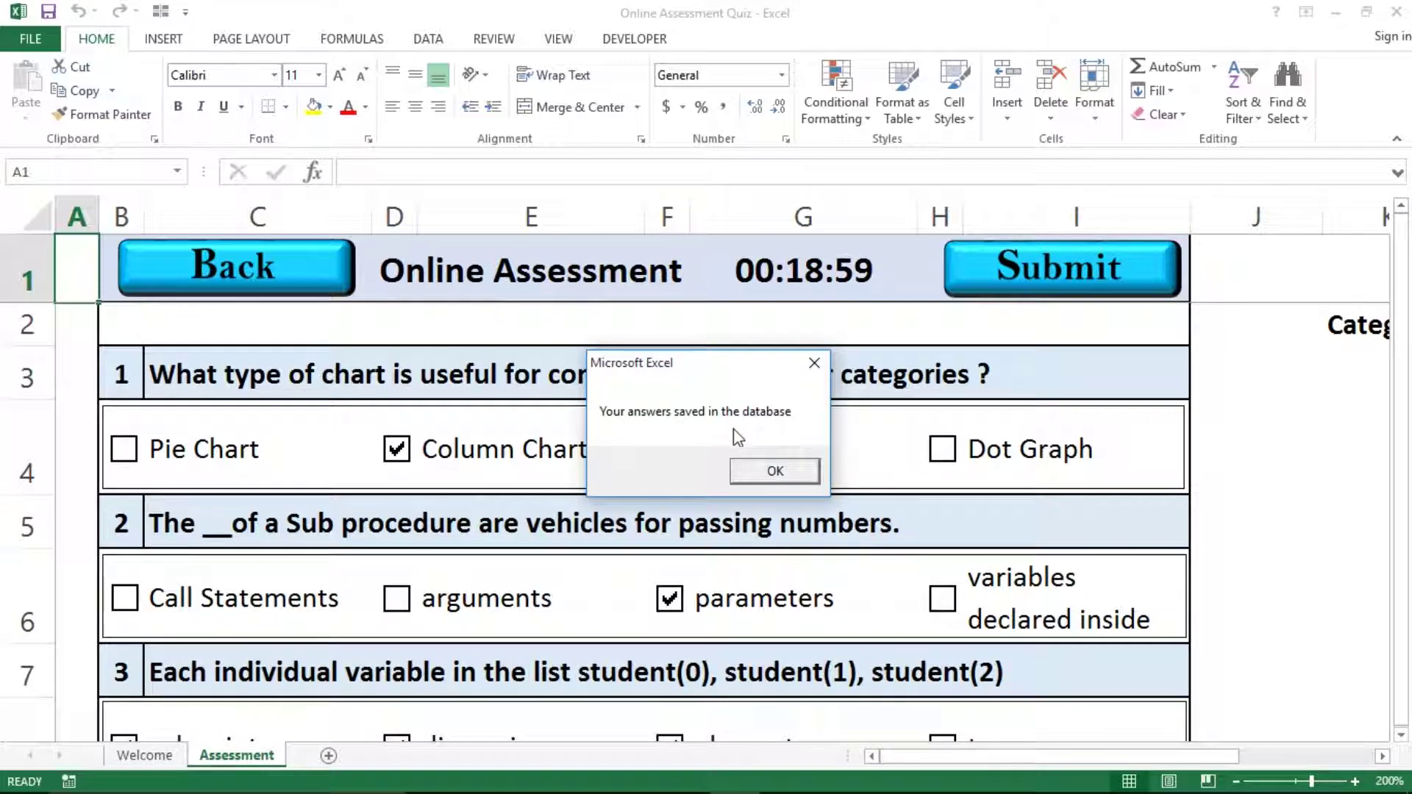
click(758, 477)
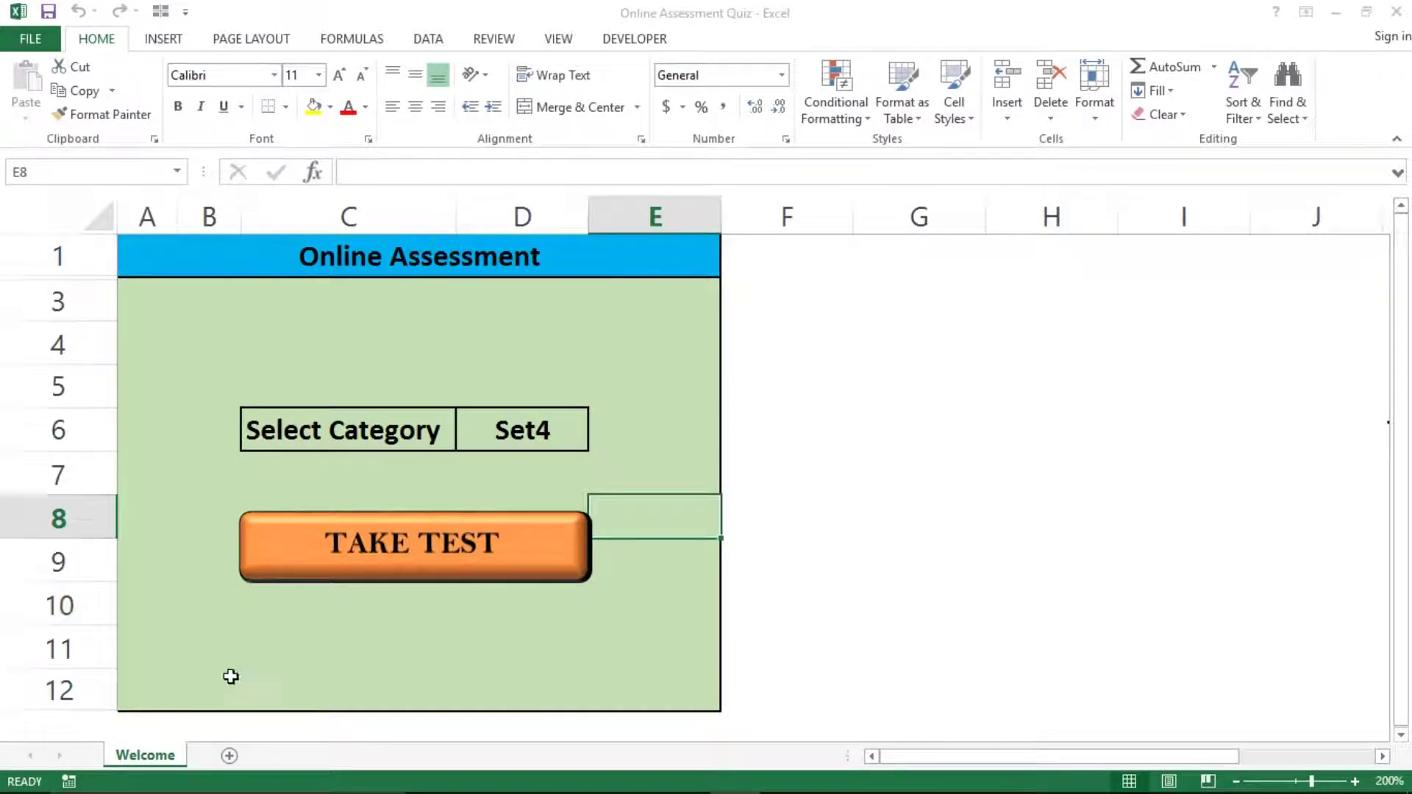
Switch to the Automations folder and open the Master workbook.
click(239, 493)
key(alt+Tab)
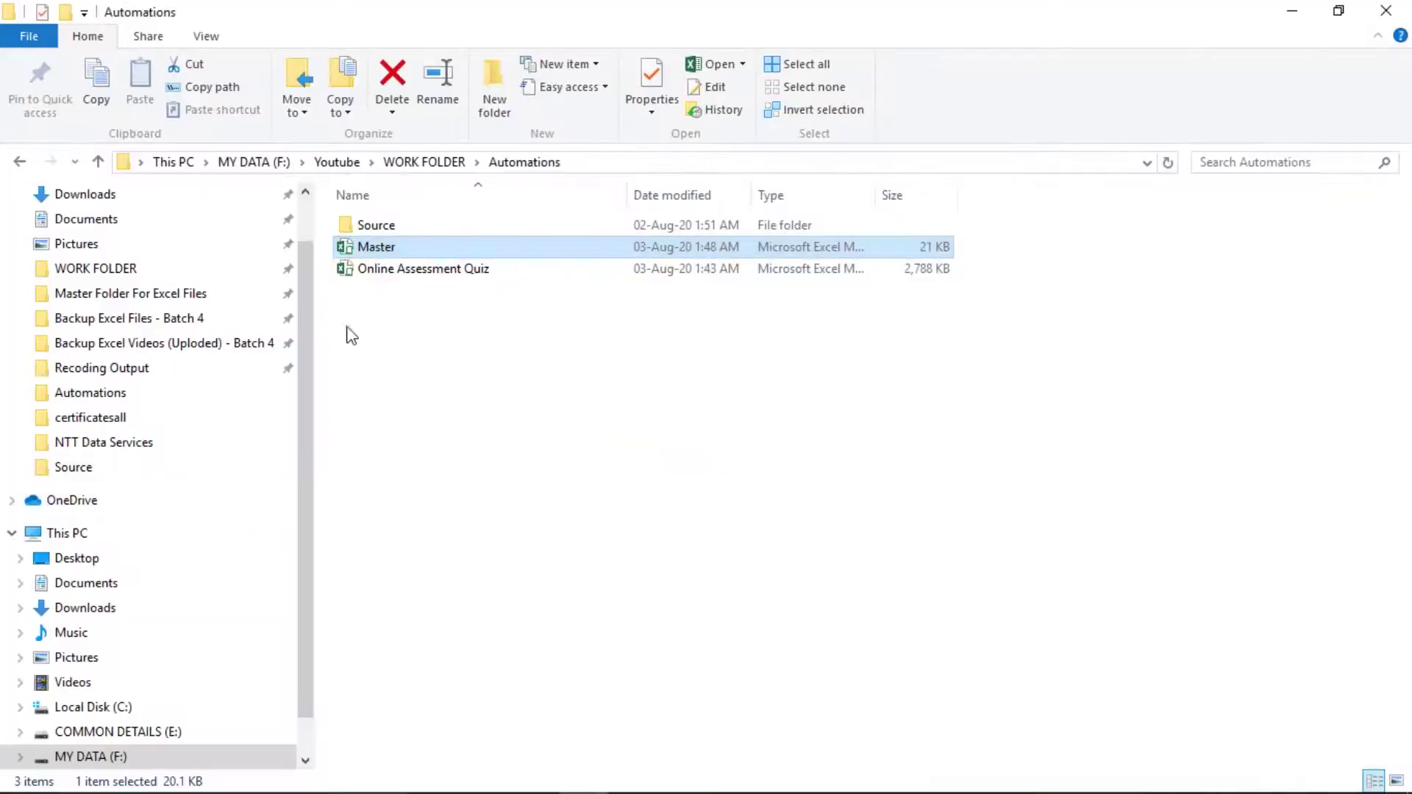
key(alt+Tab)
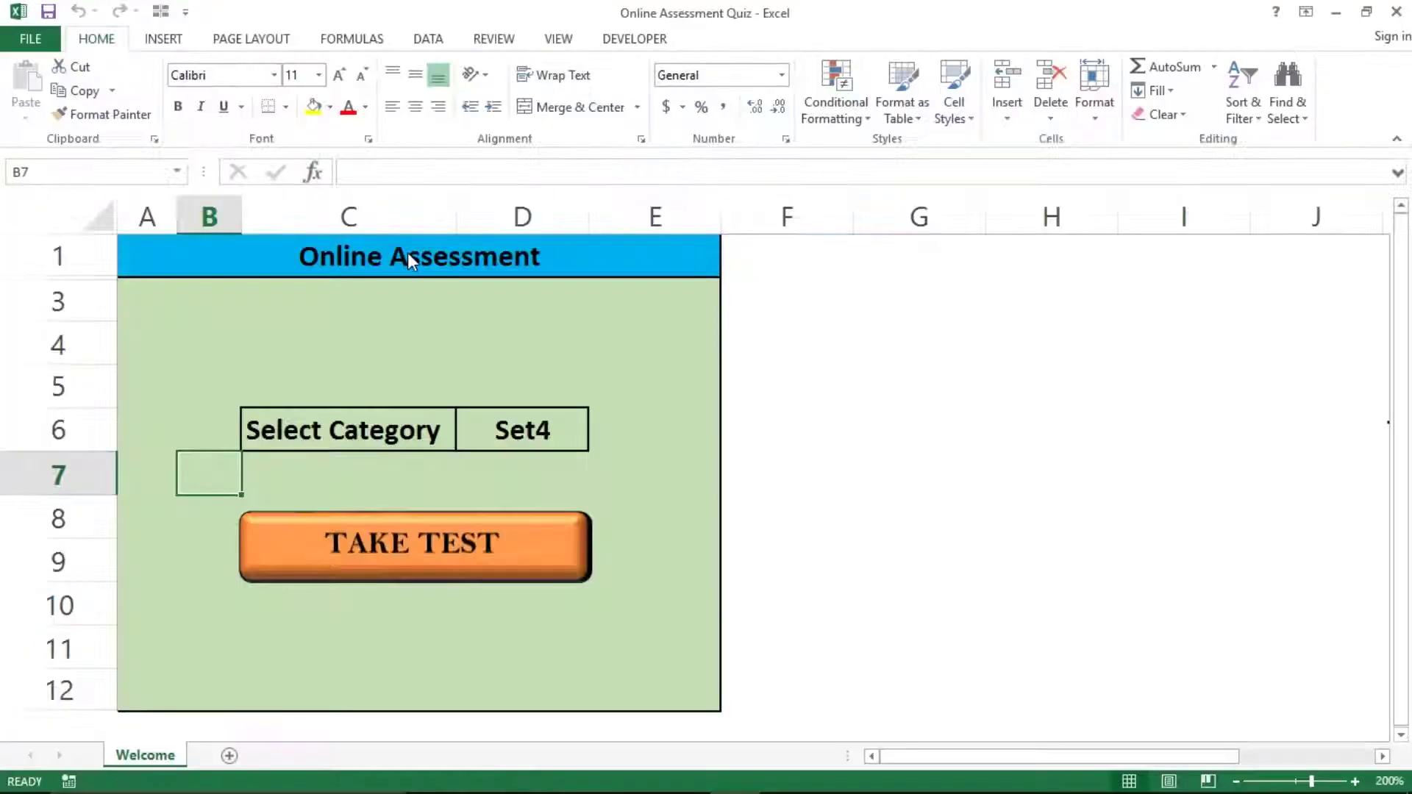
click(470, 314)
key(alt+Tab)
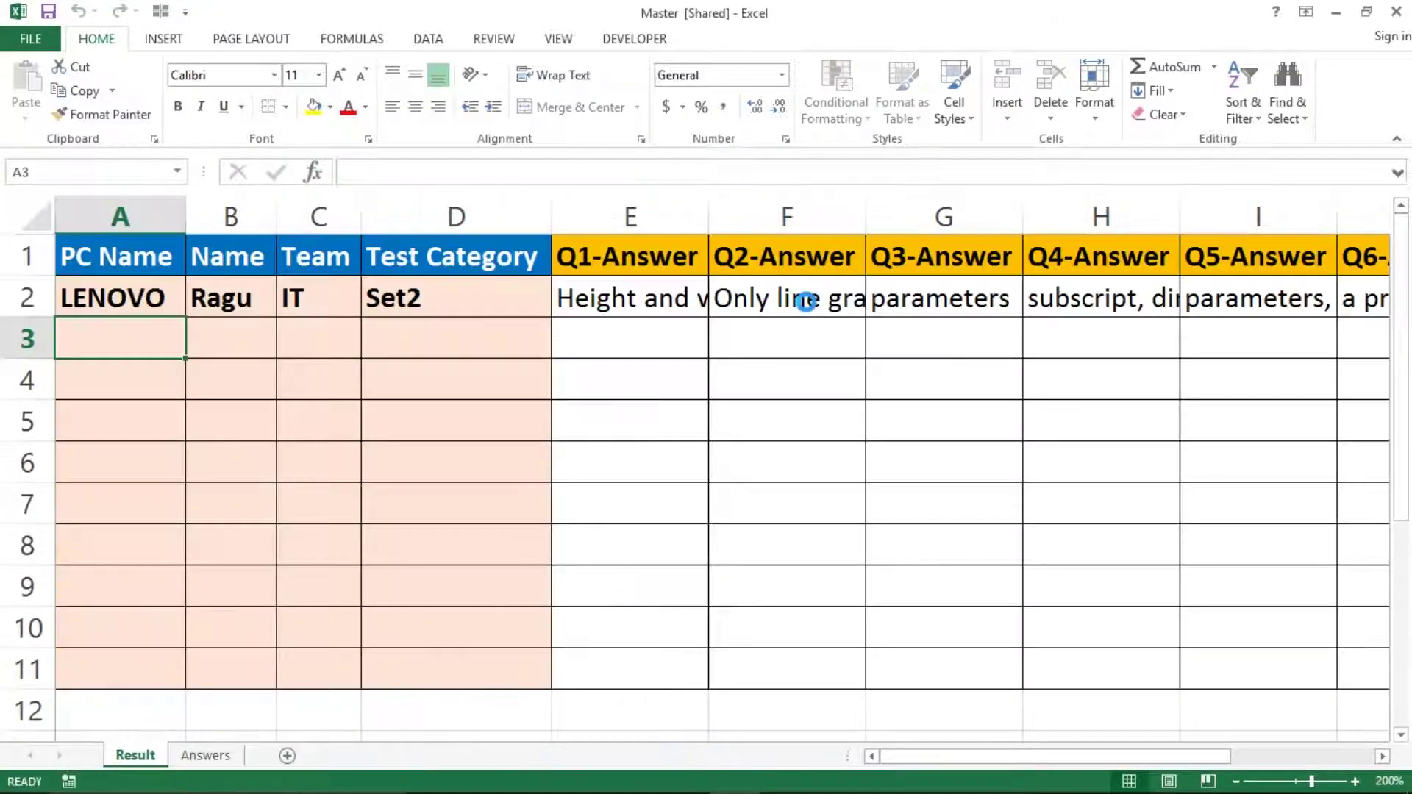
Review the recorded Q1 to Q4 answers in row 2 of the Result sheet.
click(649, 302)
key(Right)
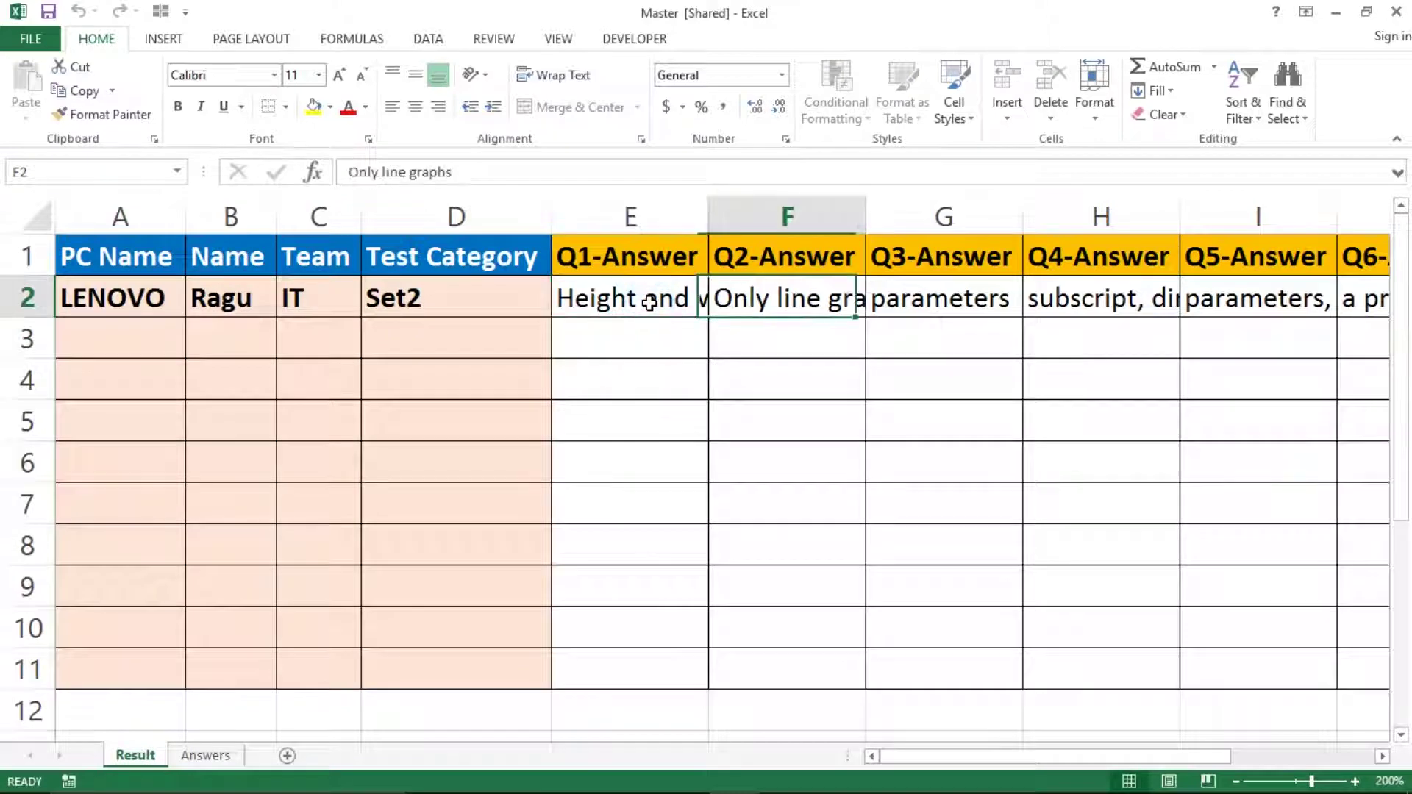
key(Right)
key(Right)
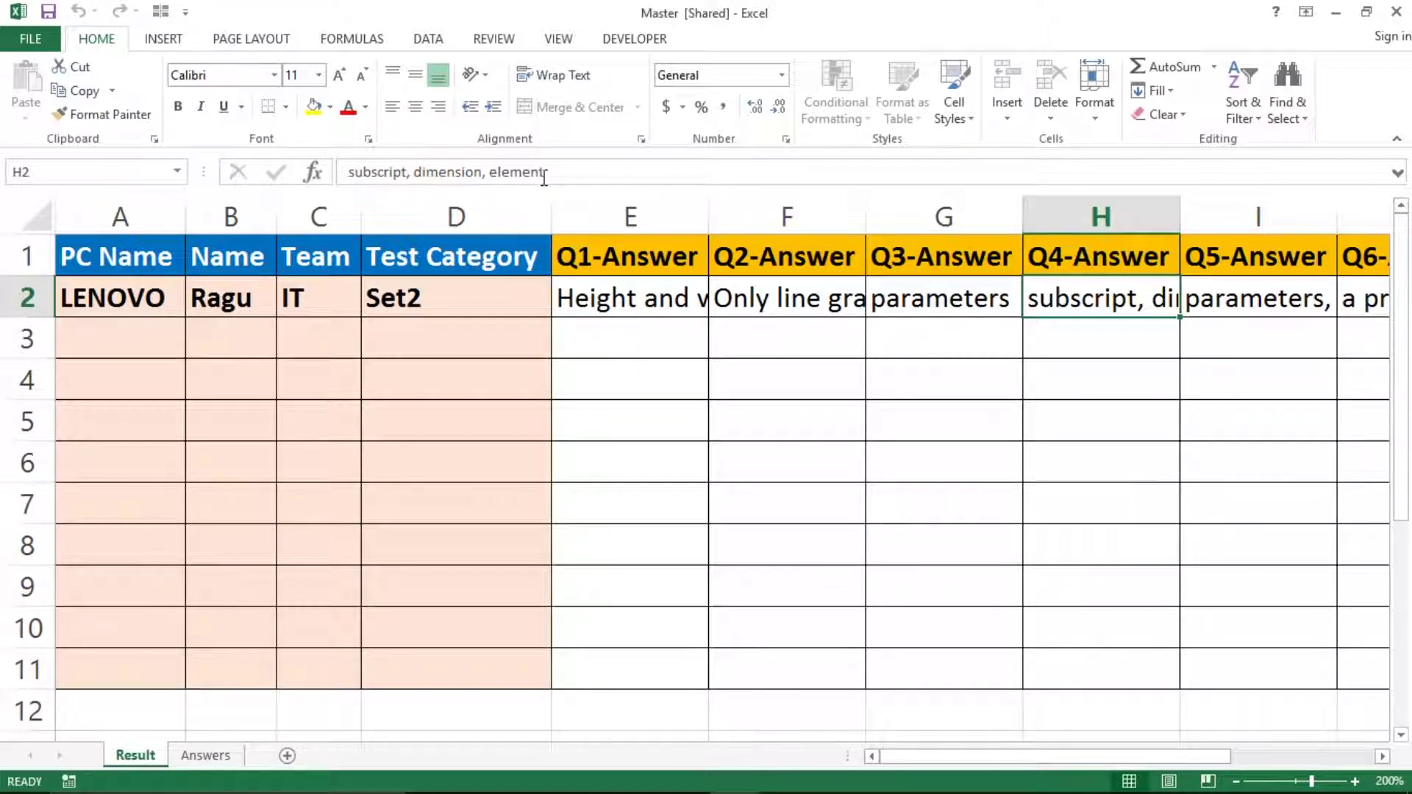
drag(557, 177, 343, 168)
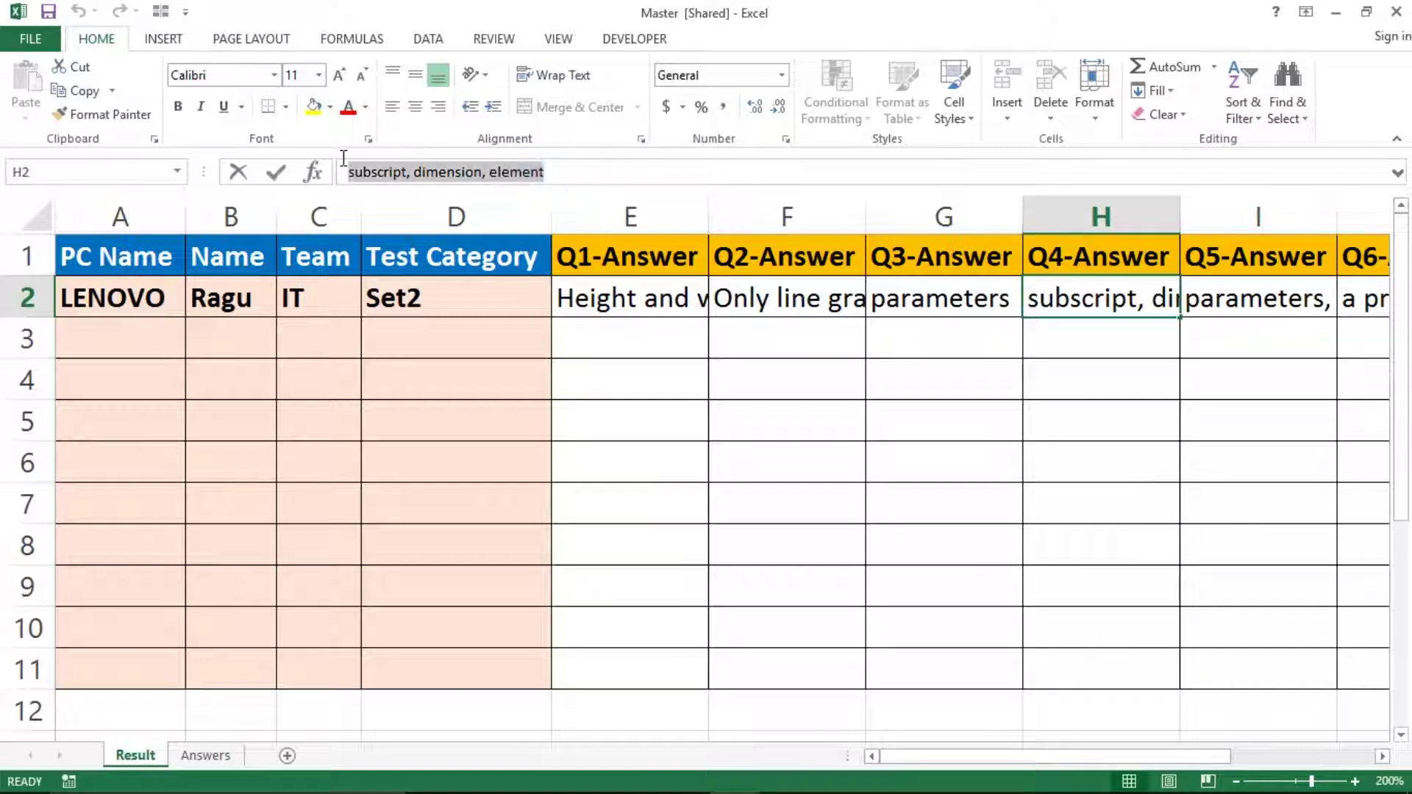
key(Escape)
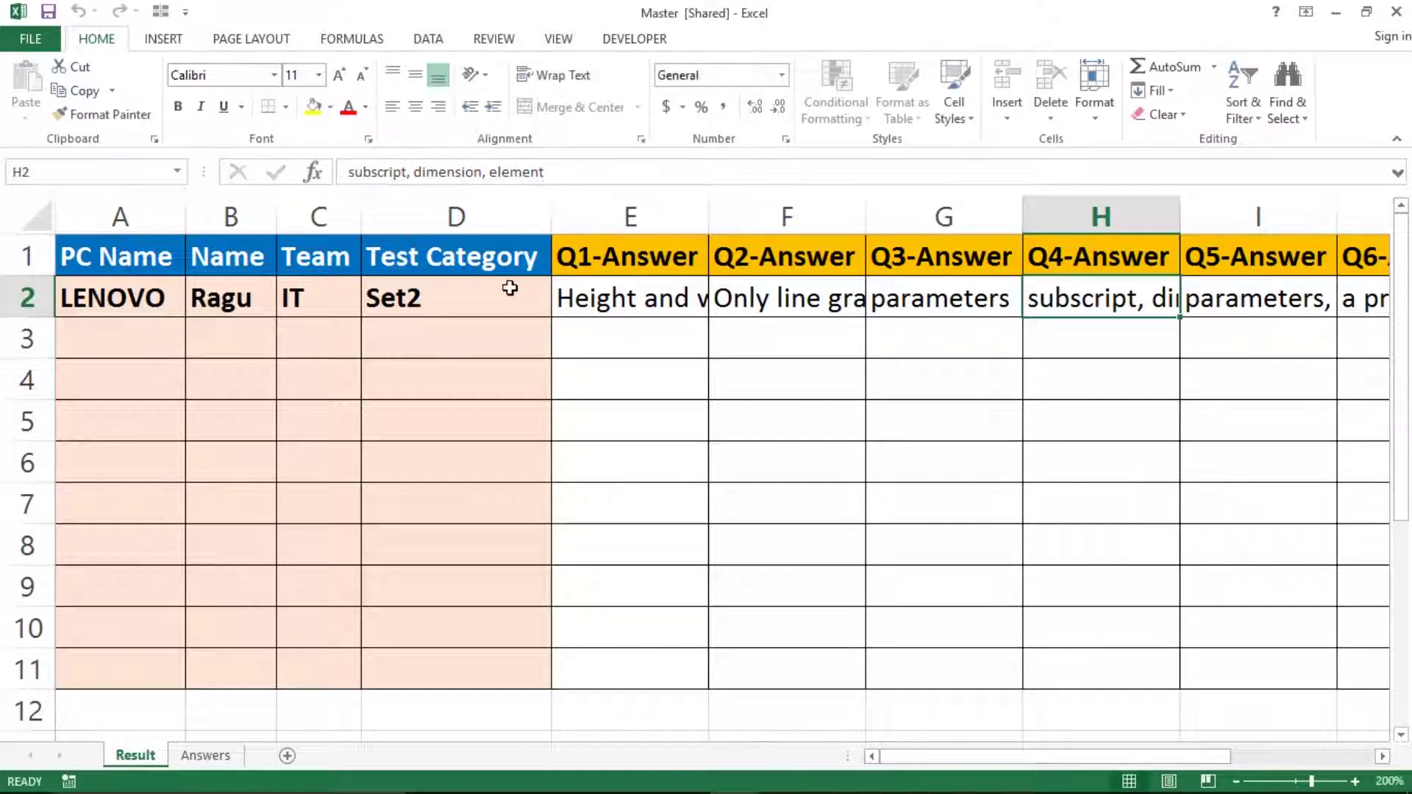
Examine the Test Category column and the whole result record in row 2.
click(486, 290)
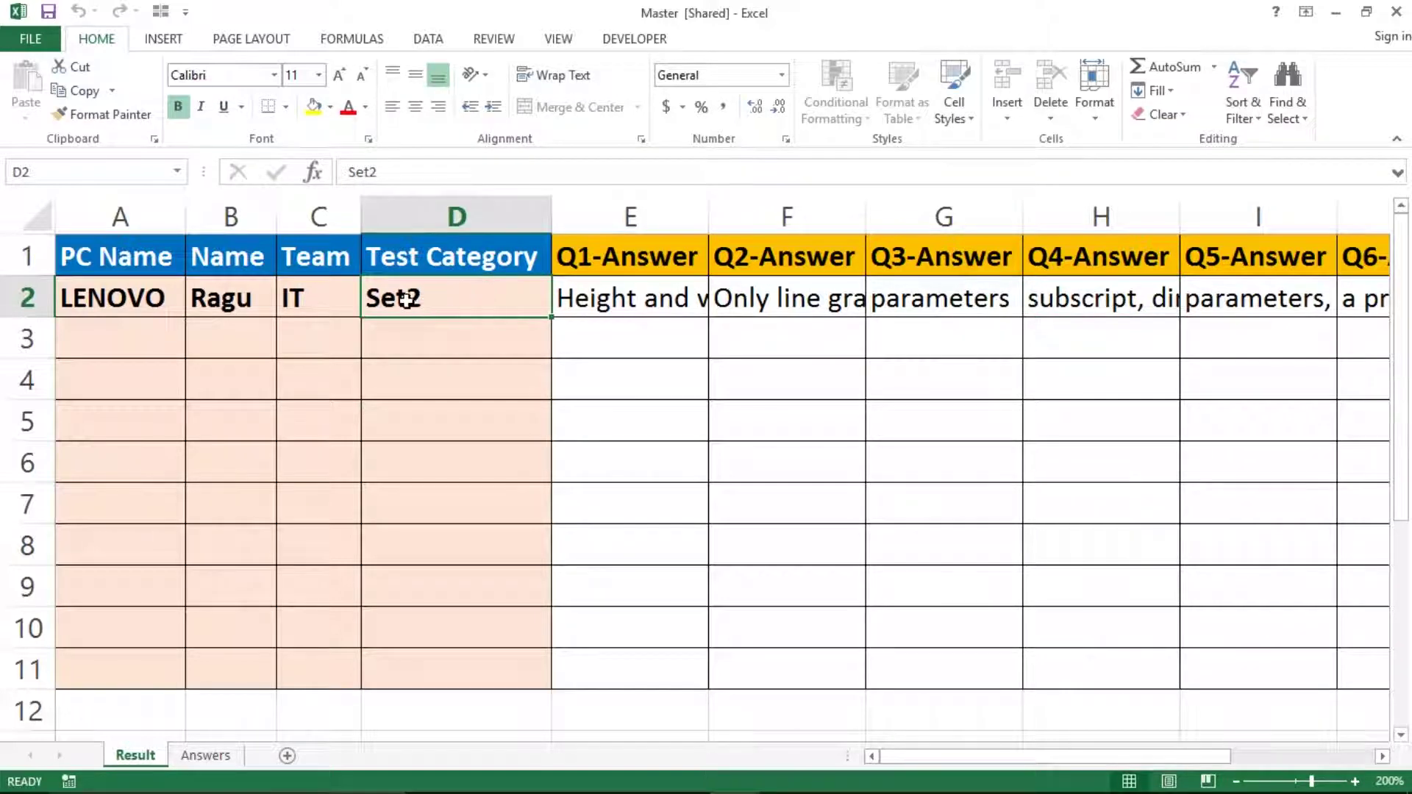
click(454, 239)
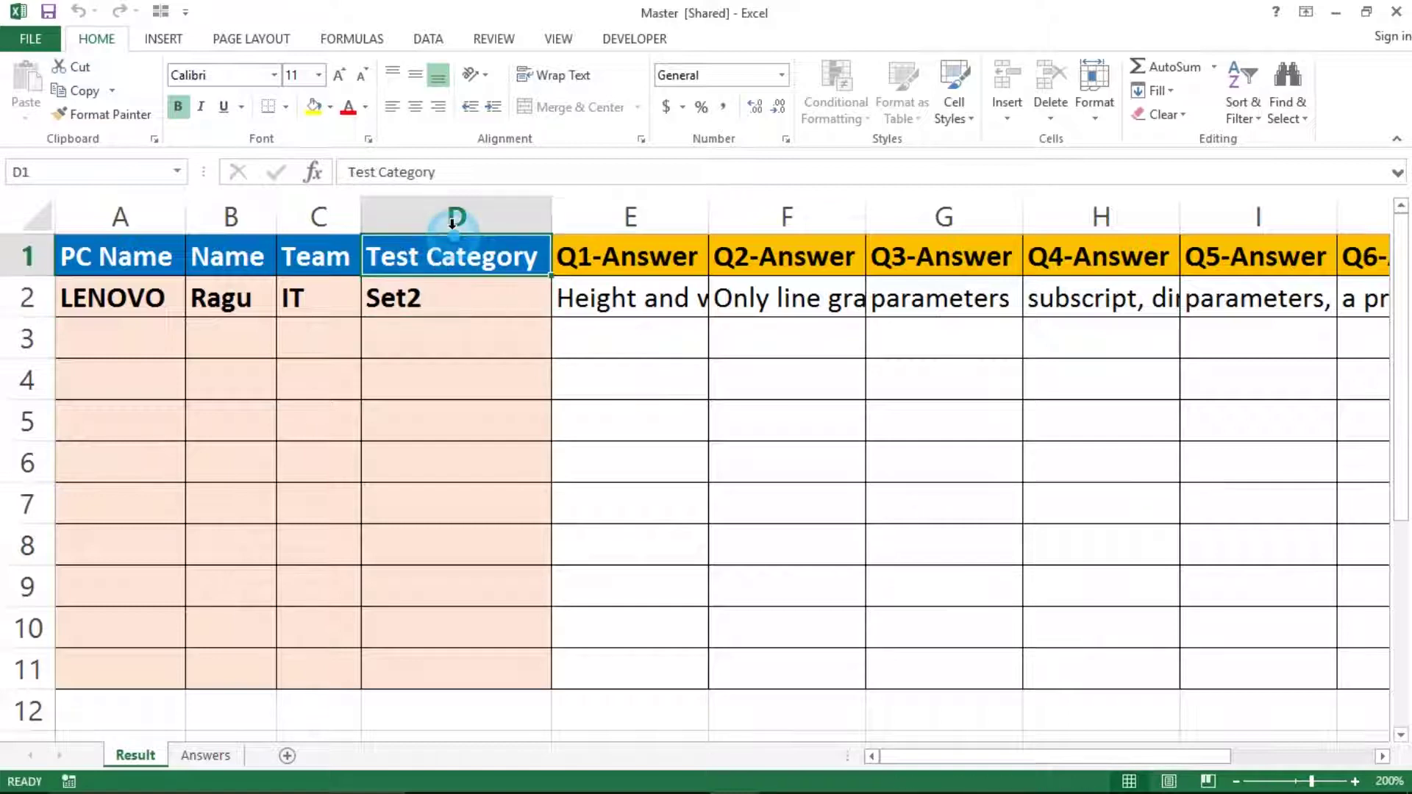
key(ctrl+shift+Down)
key(ctrl+shift+Down)
click(409, 296)
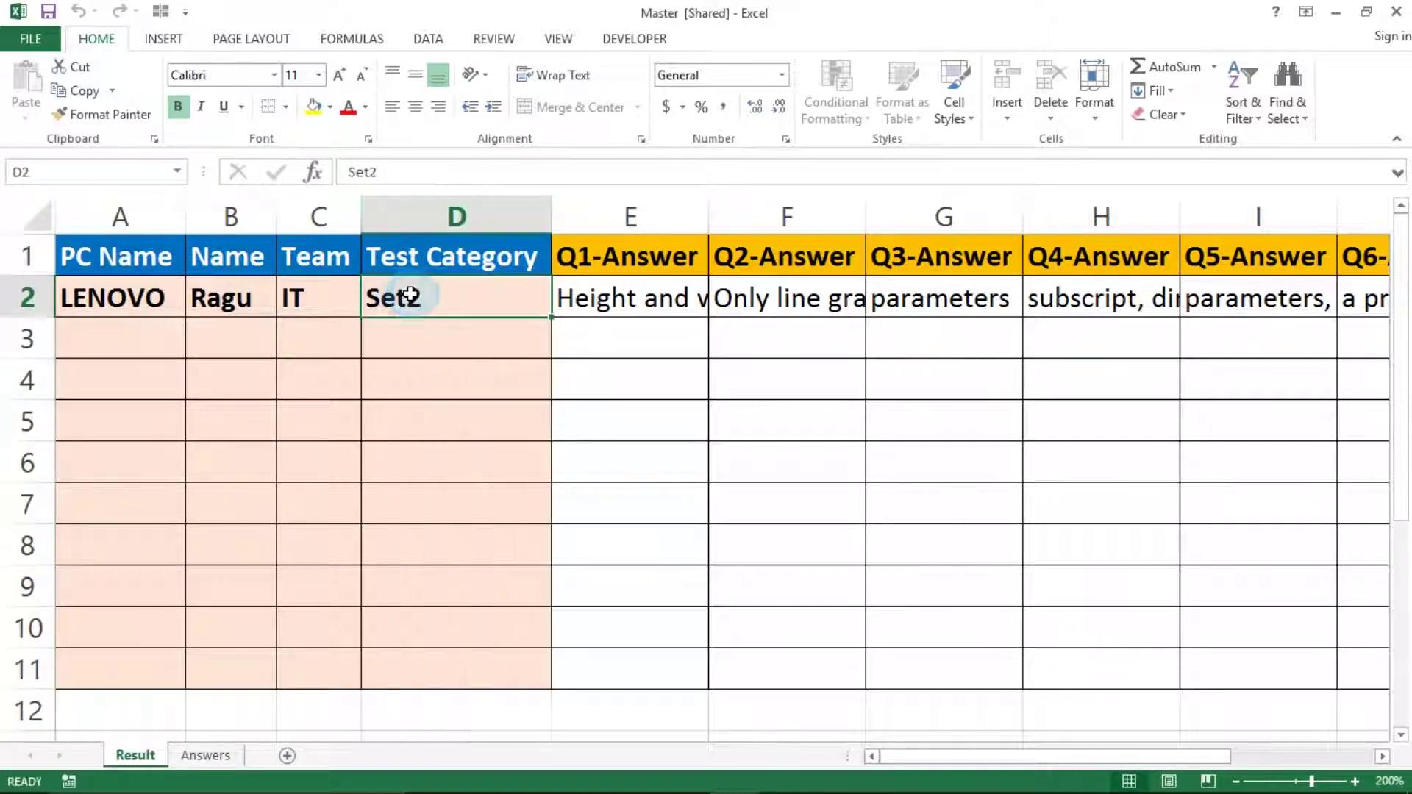
click(27, 298)
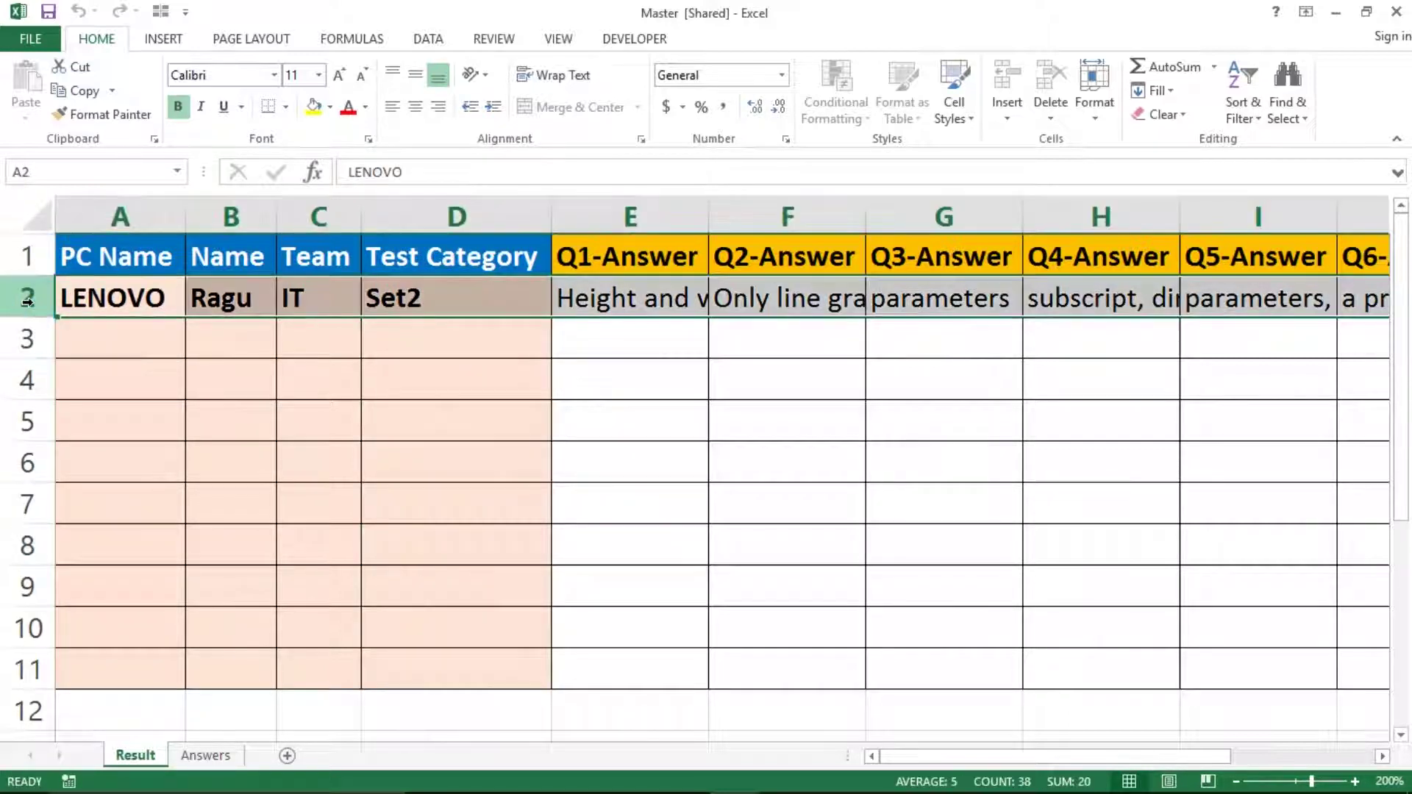
Examine the remaining answers and the Correct Answer, Wrong Answer, Total and Not Answered columns for row 2.
click(755, 280)
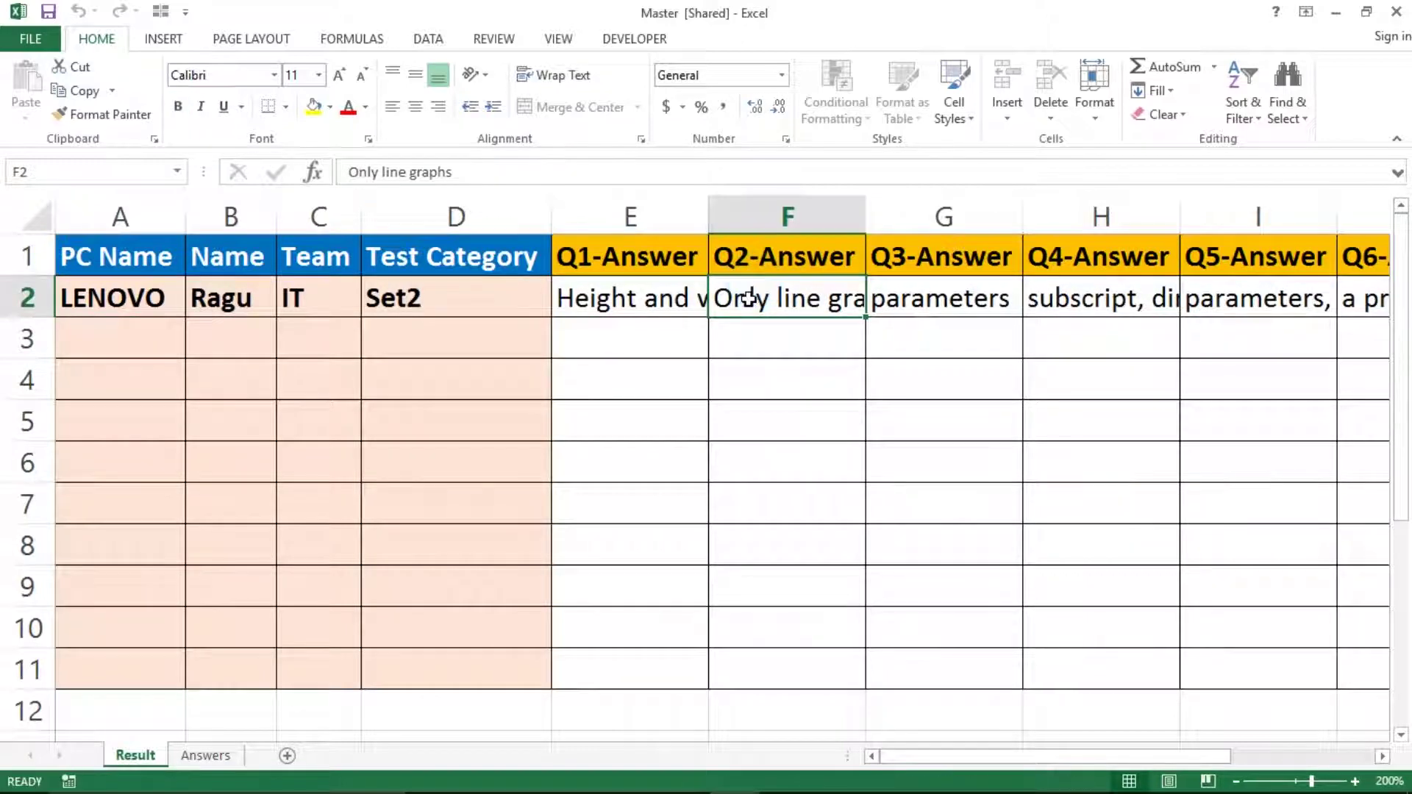
key(Right)
key(Right)
key(Right)
key(Right)
key(Right)
key(Right)
key(Right)
key(Right)
key(Right)
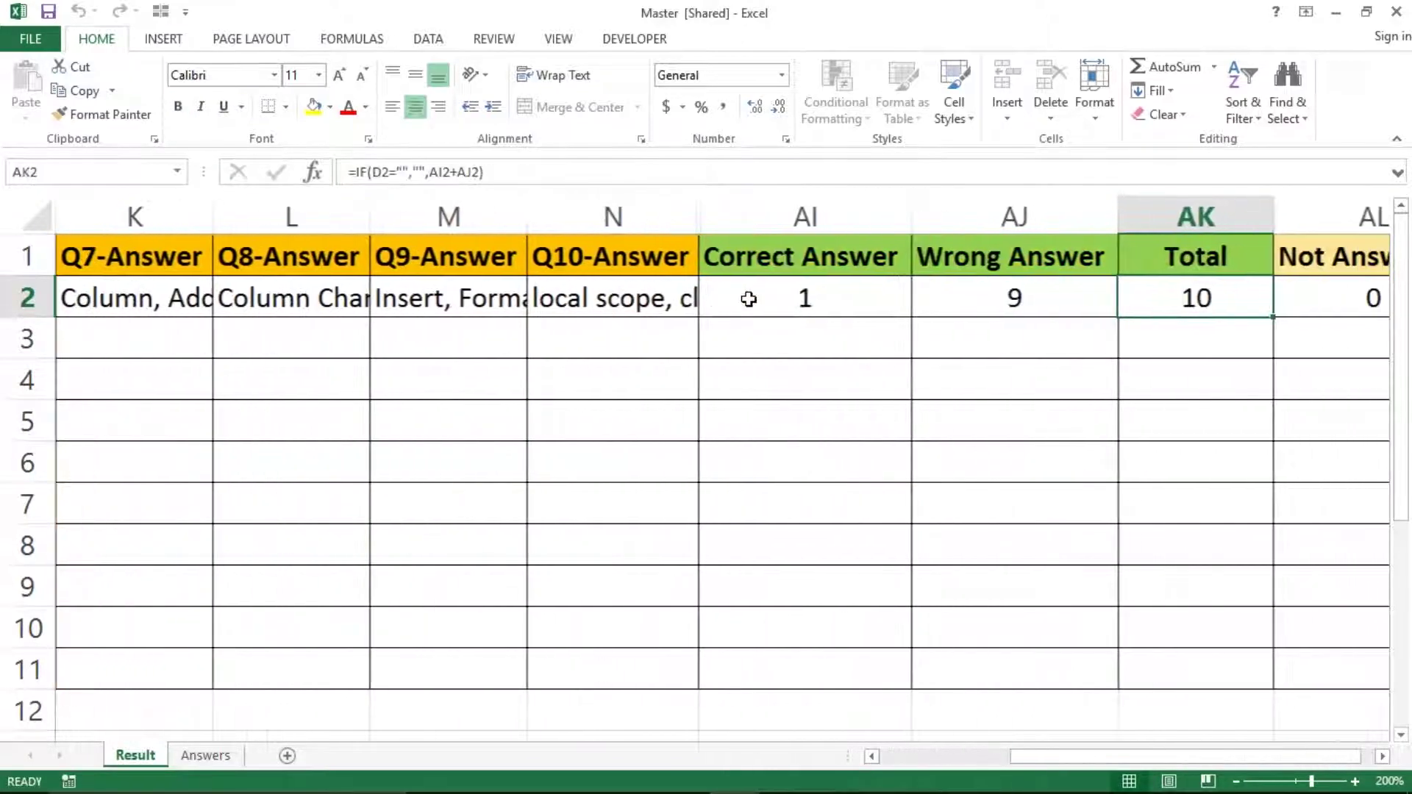
key(Left)
key(Right)
key(Right)
key(Right)
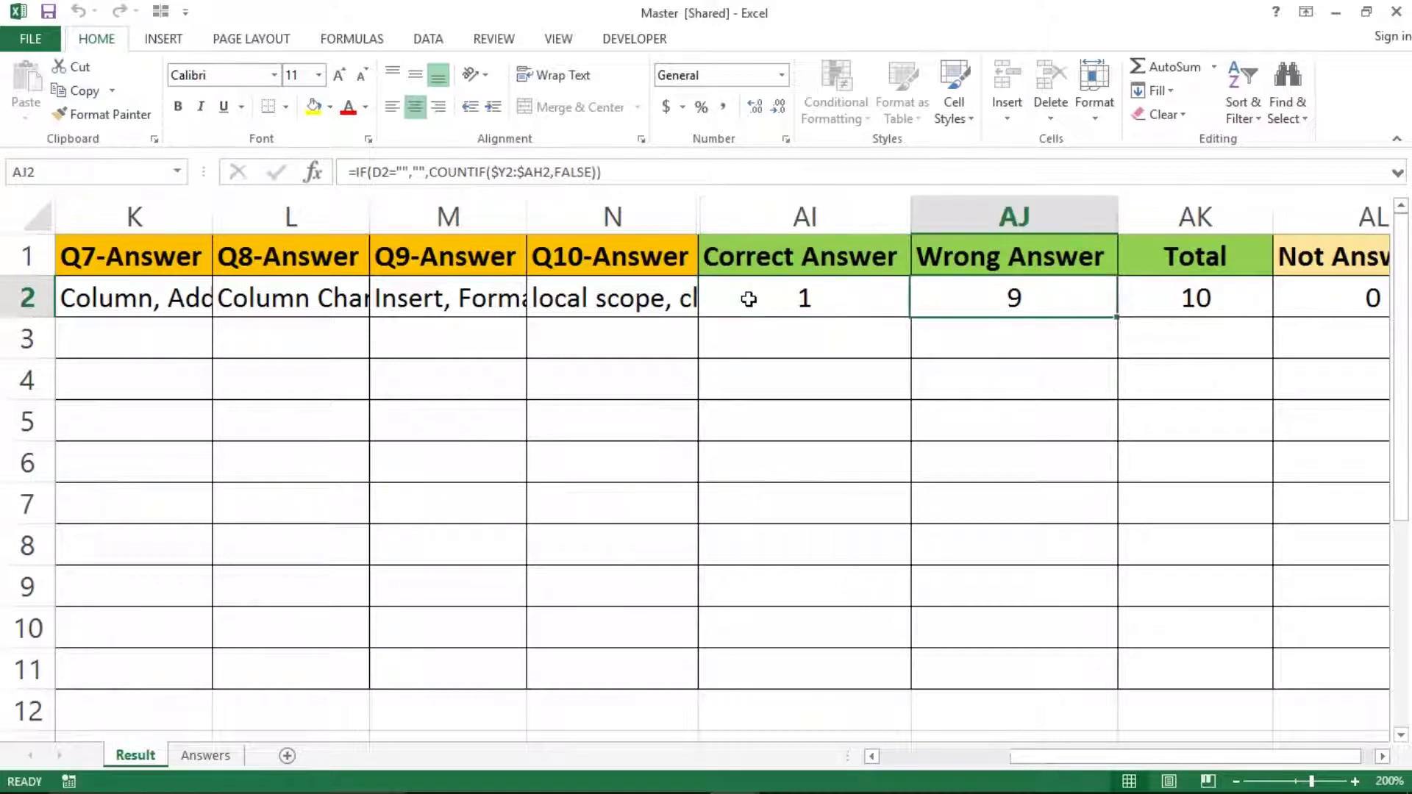
key(Left)
key(Left)
key(Right)
key(Right)
key(Right)
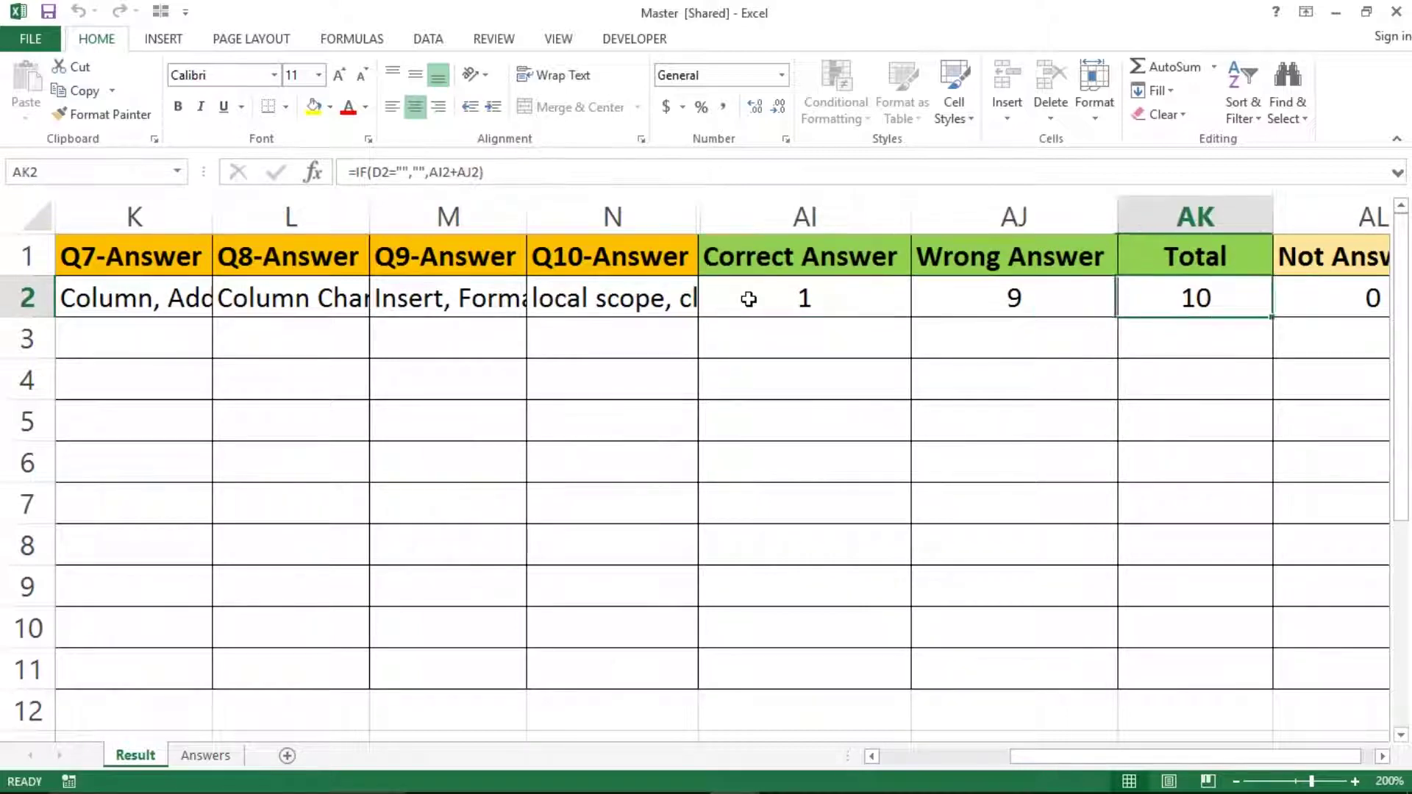
key(Left)
key(Left)
key(Right)
key(Right)
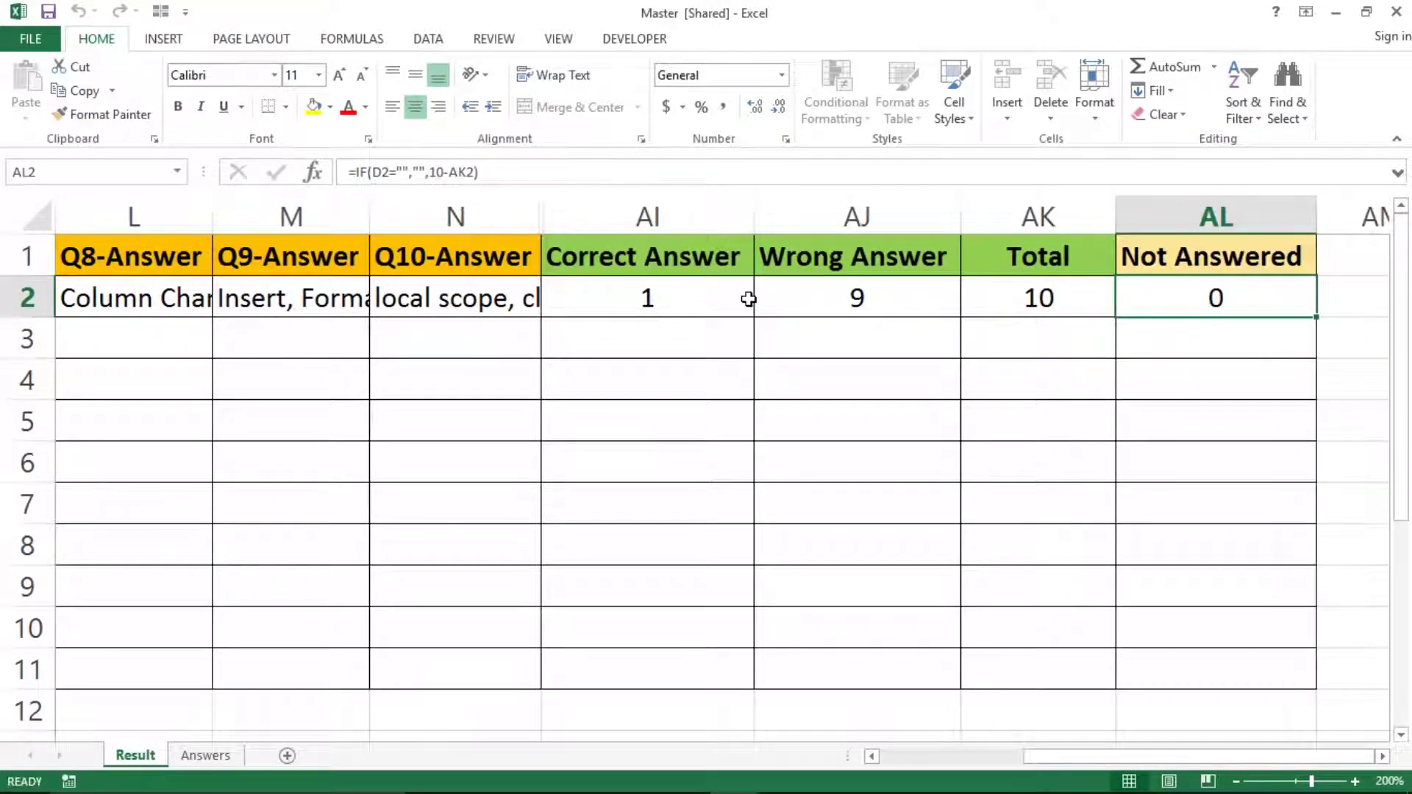
key(Right)
key(Left)
key(Left)
key(Right)
key(Up)
key(Left)
key(Left)
key(Left)
key(Left)
key(Left)
key(Left)
key(Left)
key(Left)
key(Left)
key(Left)
key(Left)
key(Left)
key(Left)
key(Left)
key(Left)
key(Left)
key(Left)
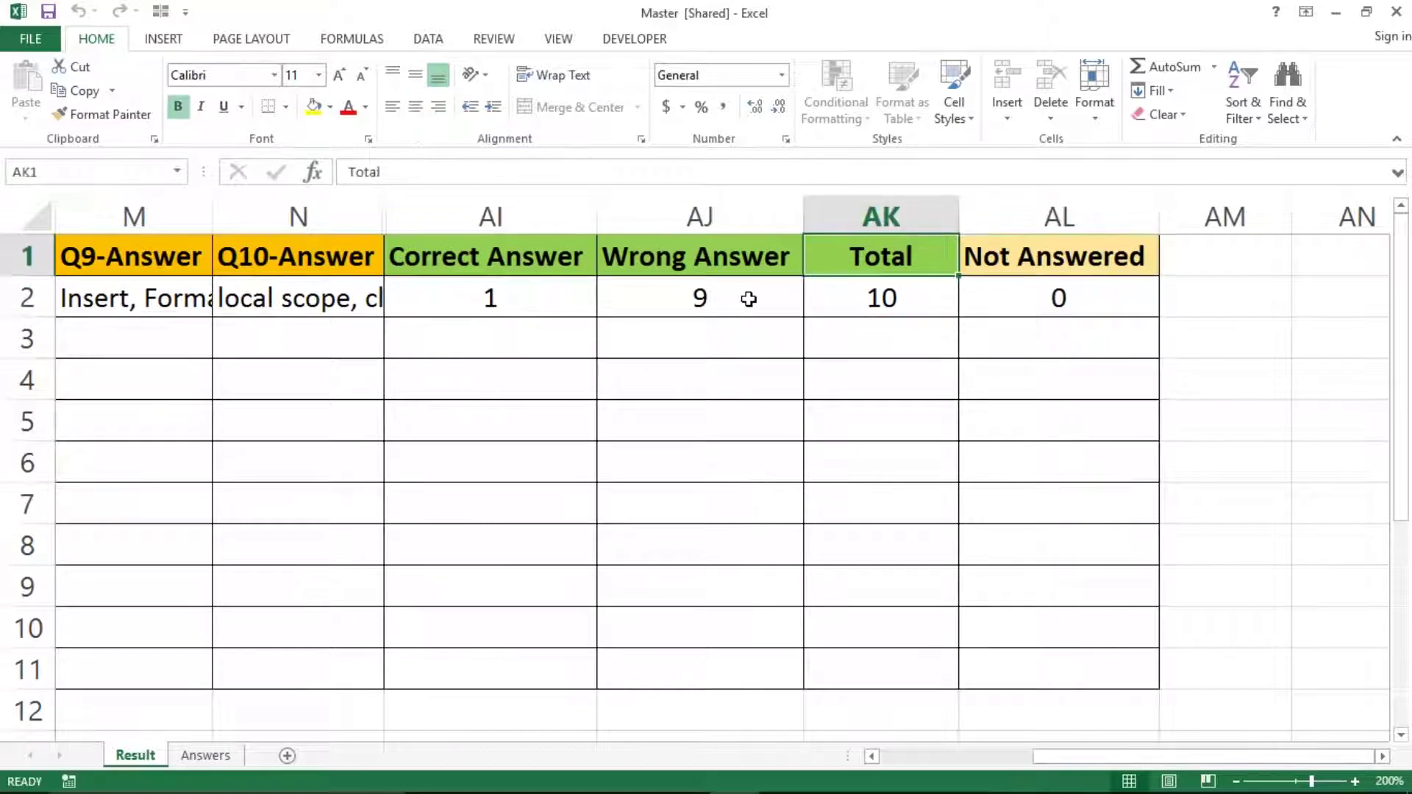
key(Down)
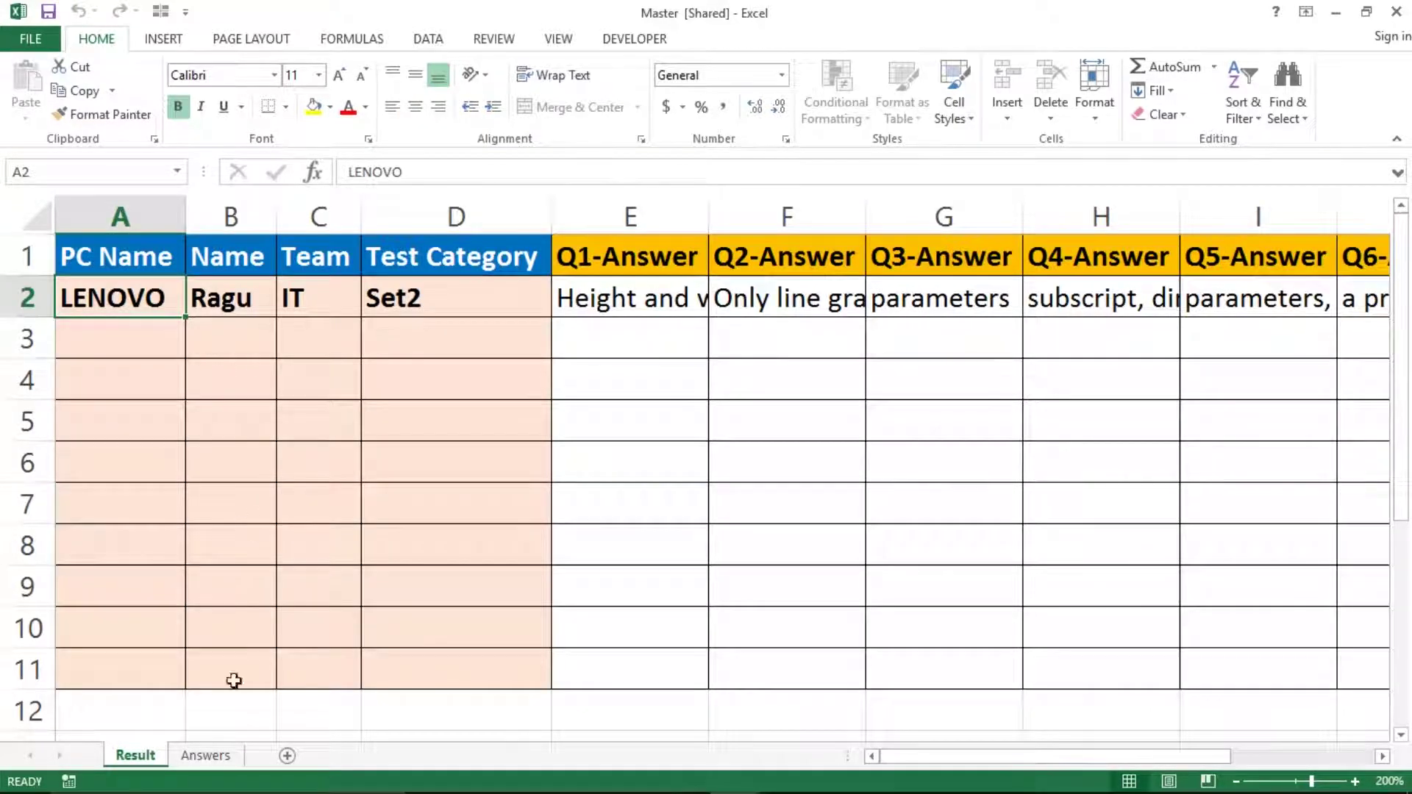
View the answer key on the Answers sheet, and review the recorded result row on the Result sheet again.
click(208, 757)
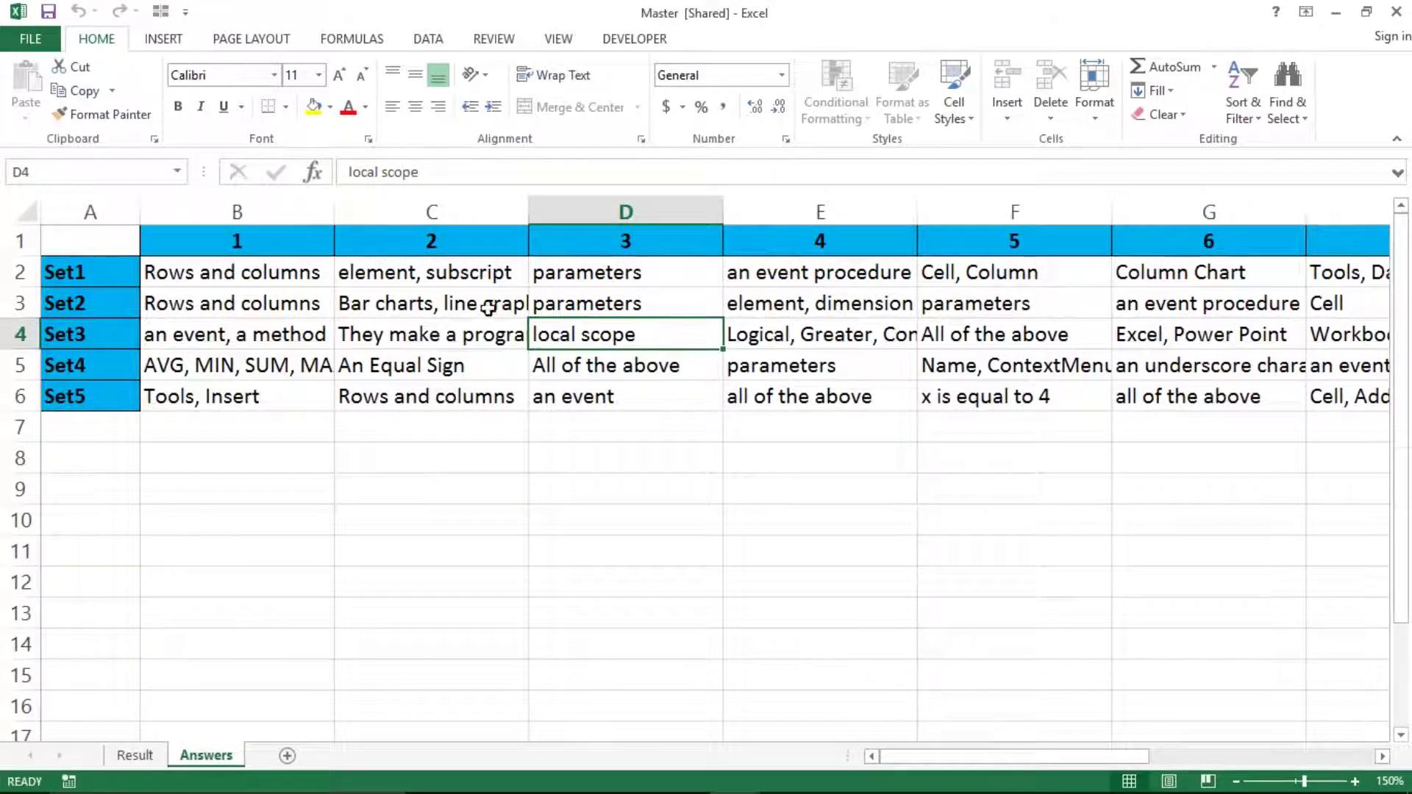
click(135, 756)
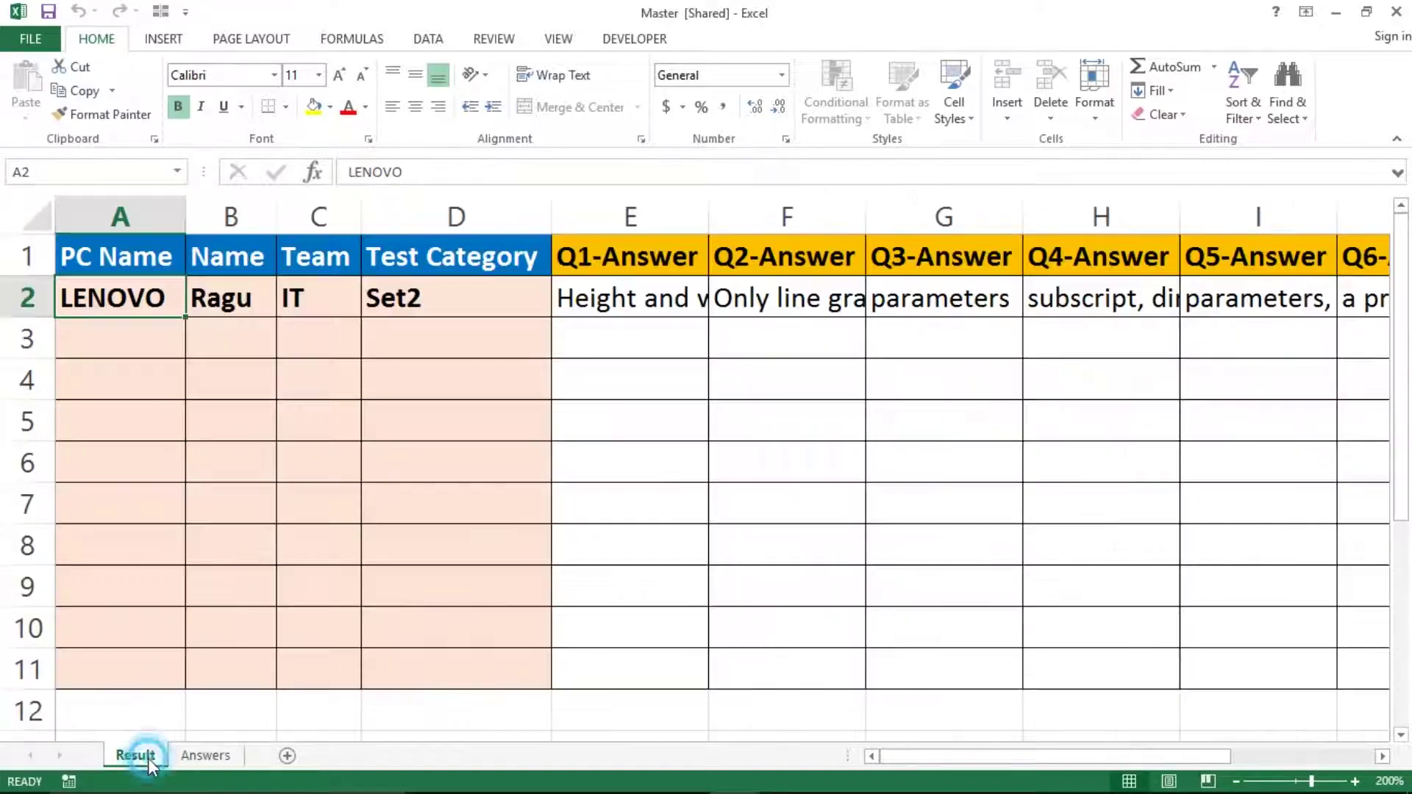
click(694, 292)
key(Right)
key(Right)
key(Right)
key(Right)
key(Right)
key(Right)
key(Right)
key(Right)
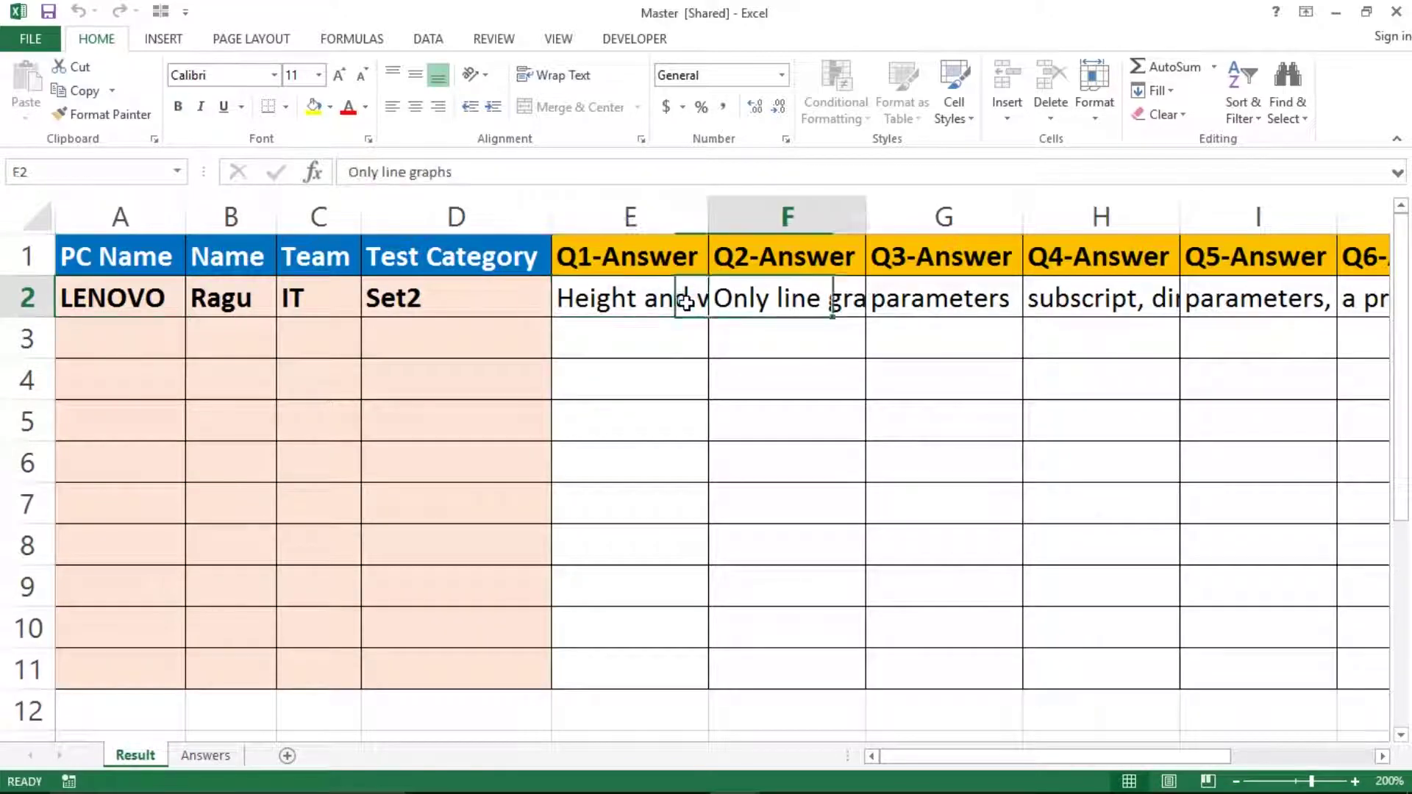
key(Right)
key(Right)
key(Right)
key(Right)
key(Right)
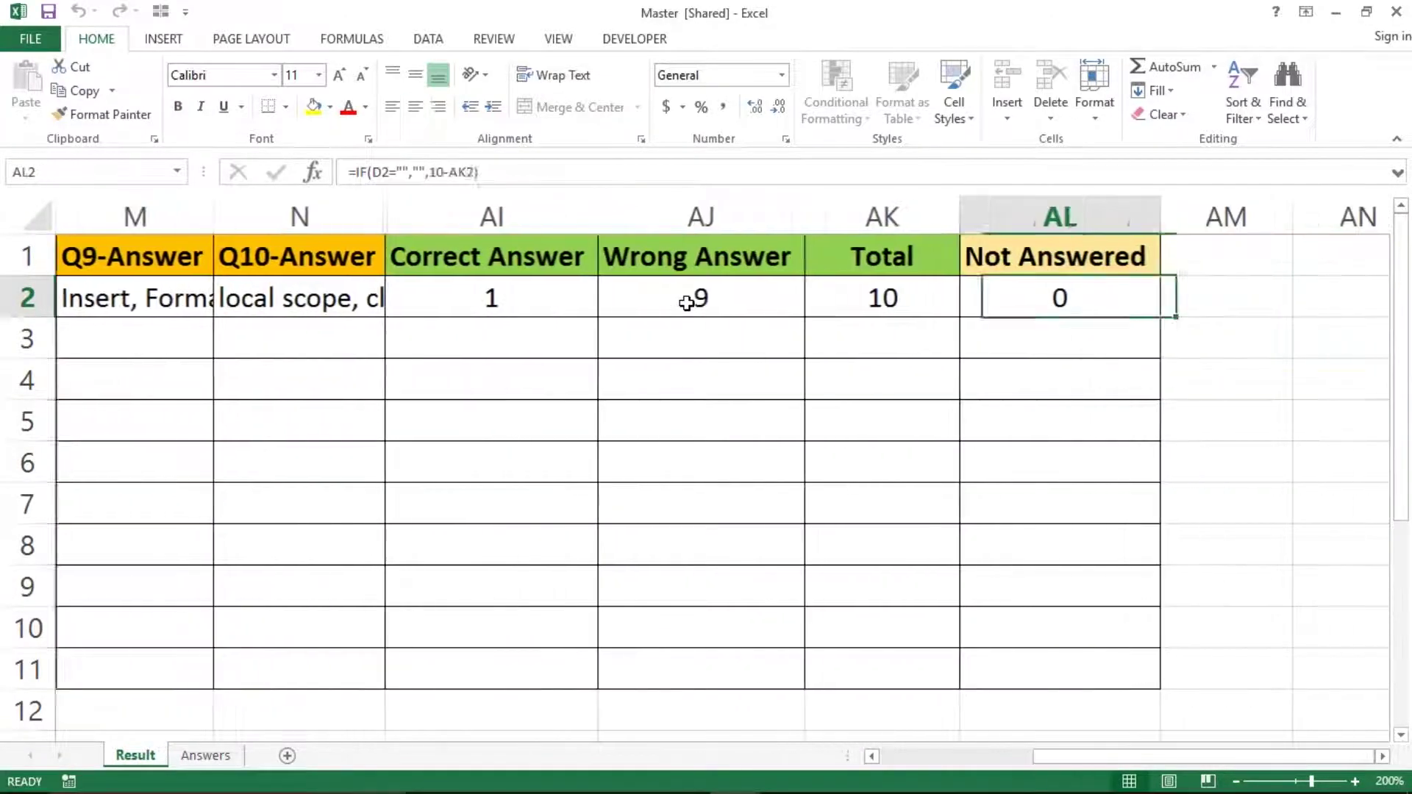
key(Left)
key(Left)
key(Left)
key(Left)
key(Left)
key(Left)
key(Left)
key(Left)
key(Left)
key(Left)
key(Left)
key(Left)
key(Left)
key(Left)
key(Left)
key(Left)
key(Left)
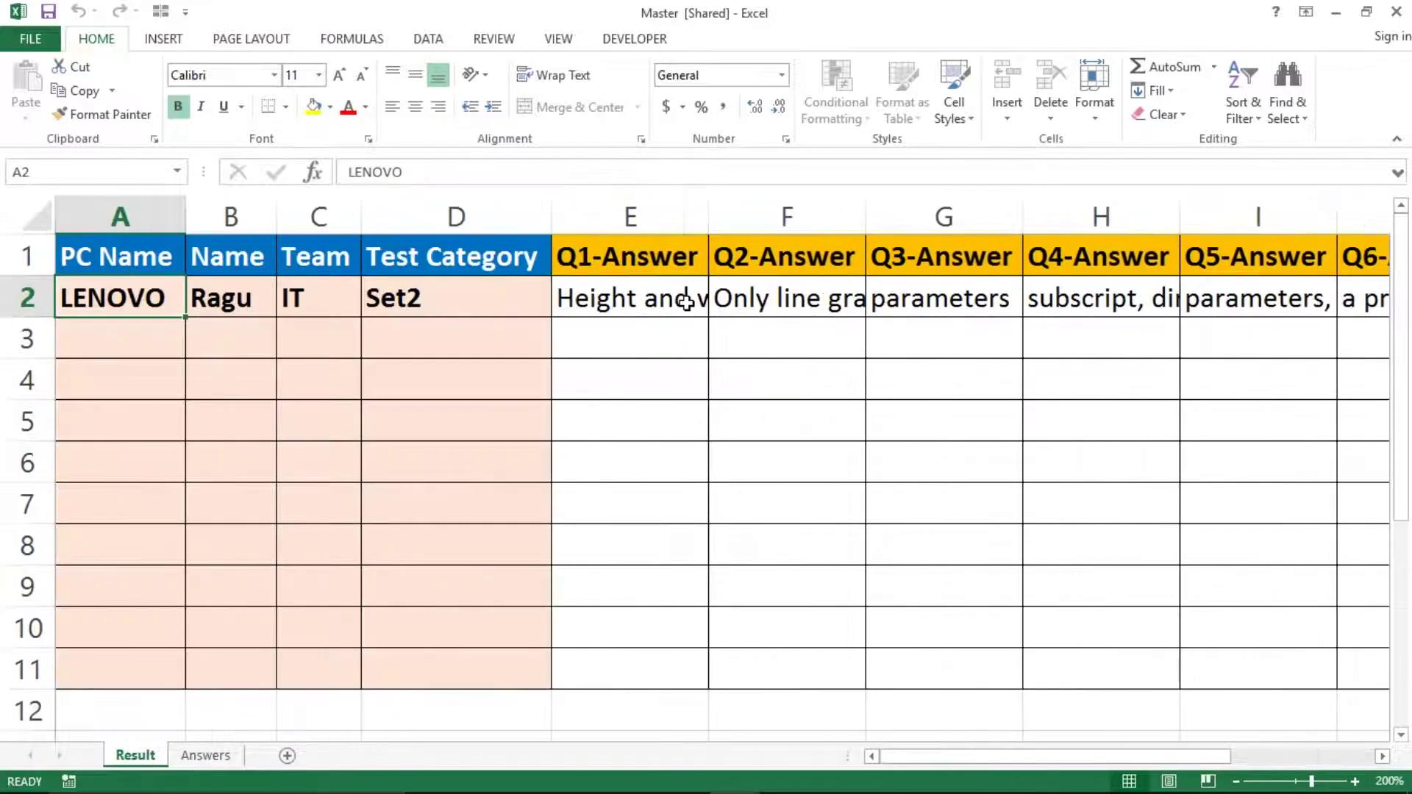
Clear the test category and recorded answers from row 2 of the Result sheet, and close the Master workbook.
click(475, 294)
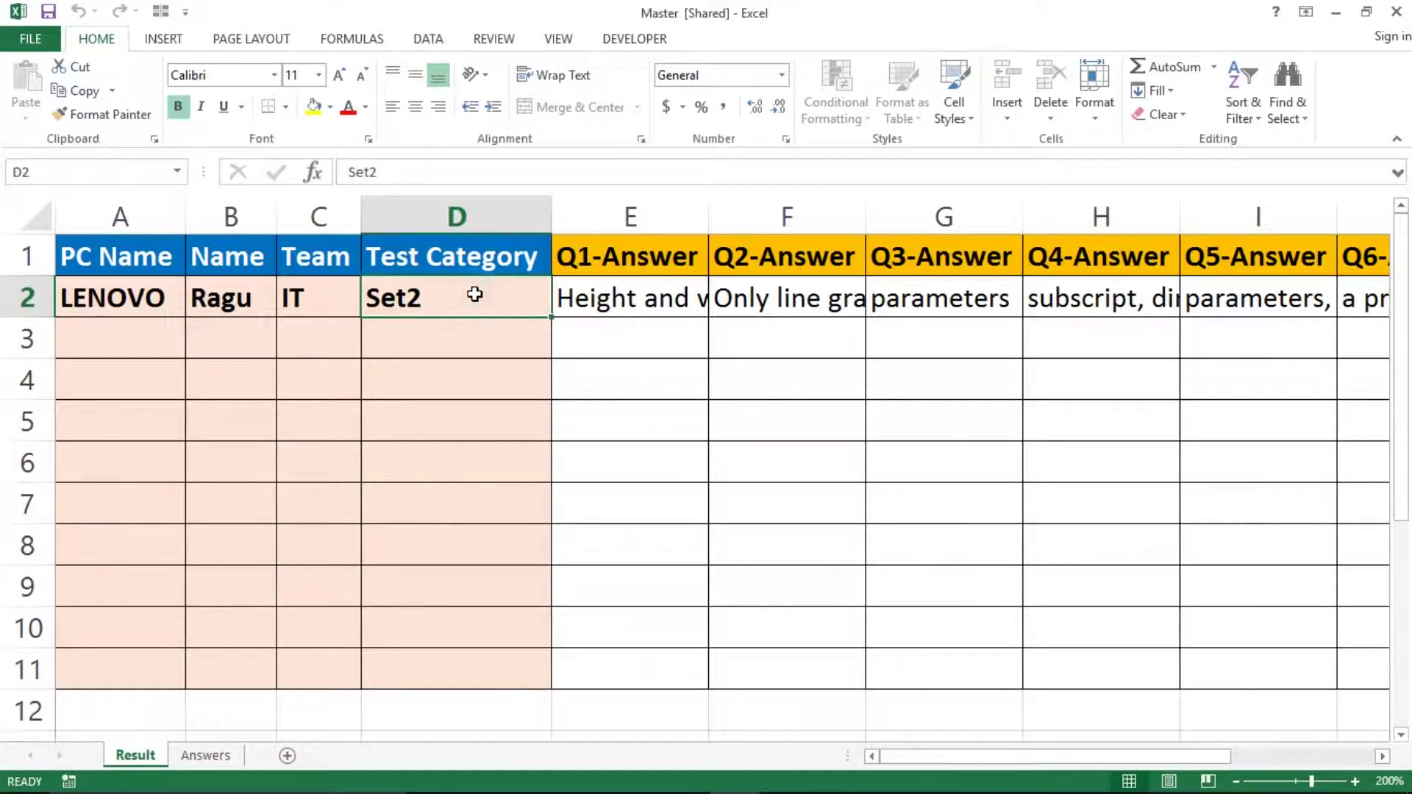
drag(474, 294, 537, 298)
key(Delete)
key(Home)
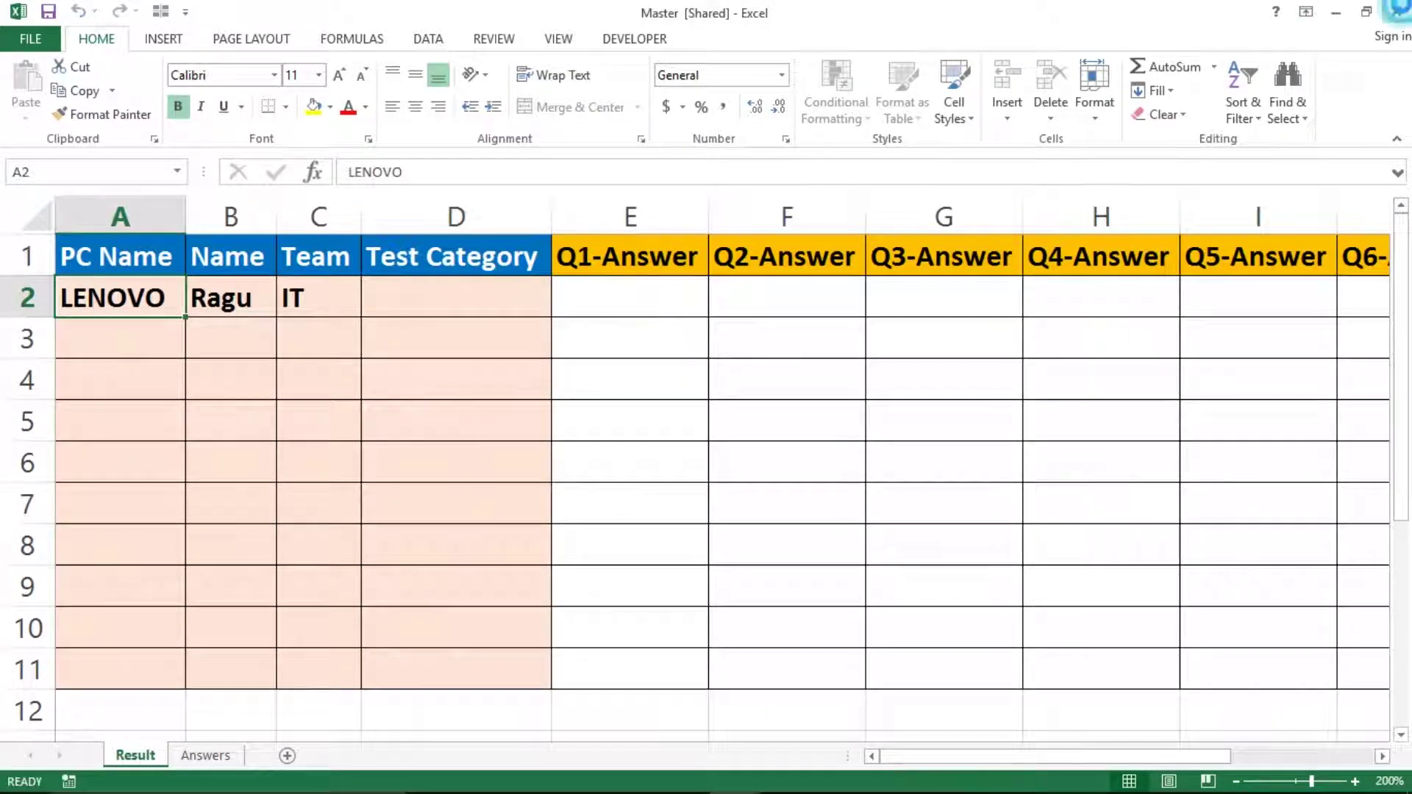
click(1396, 12)
Review the data validation list settings of category cell D6 and the options offered in its drop-down.
click(578, 397)
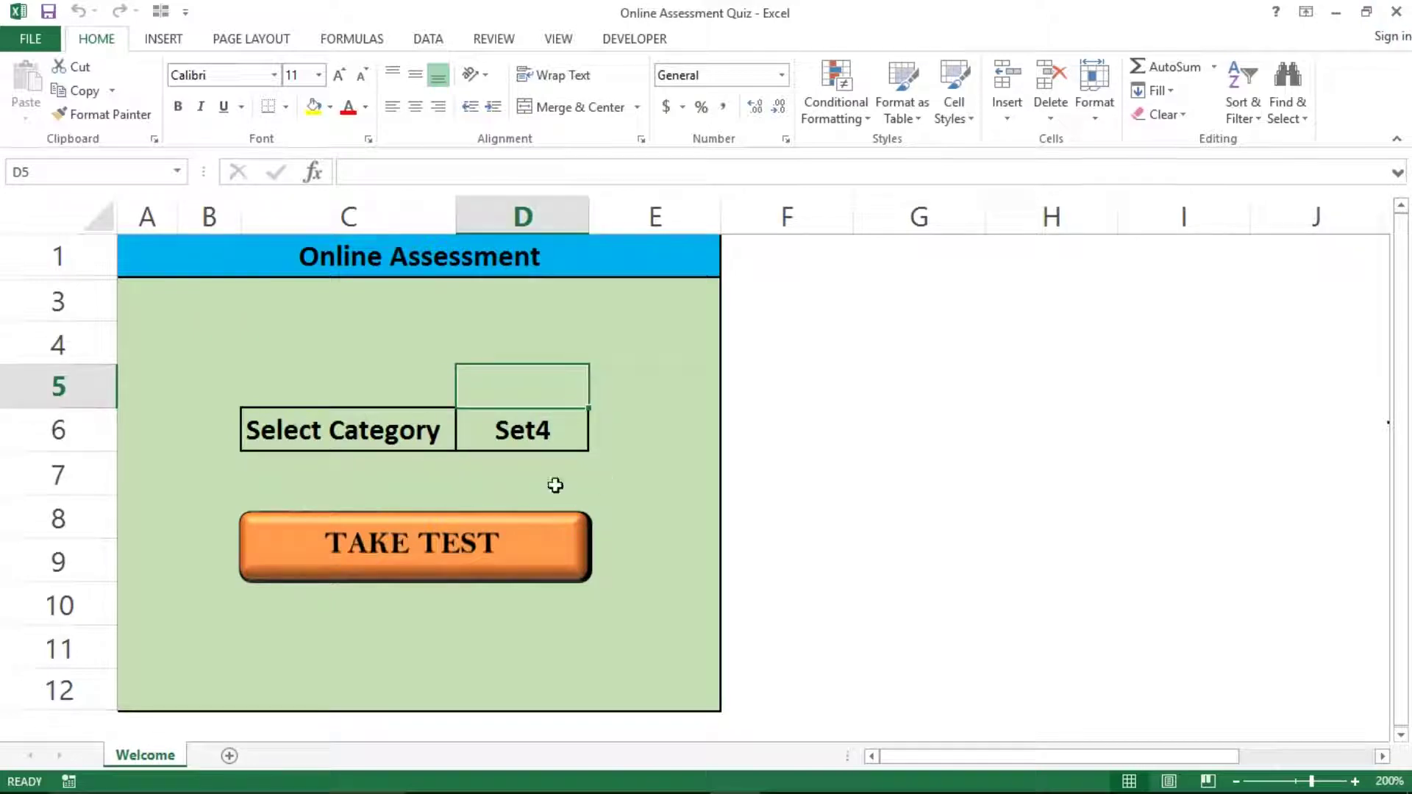
click(543, 433)
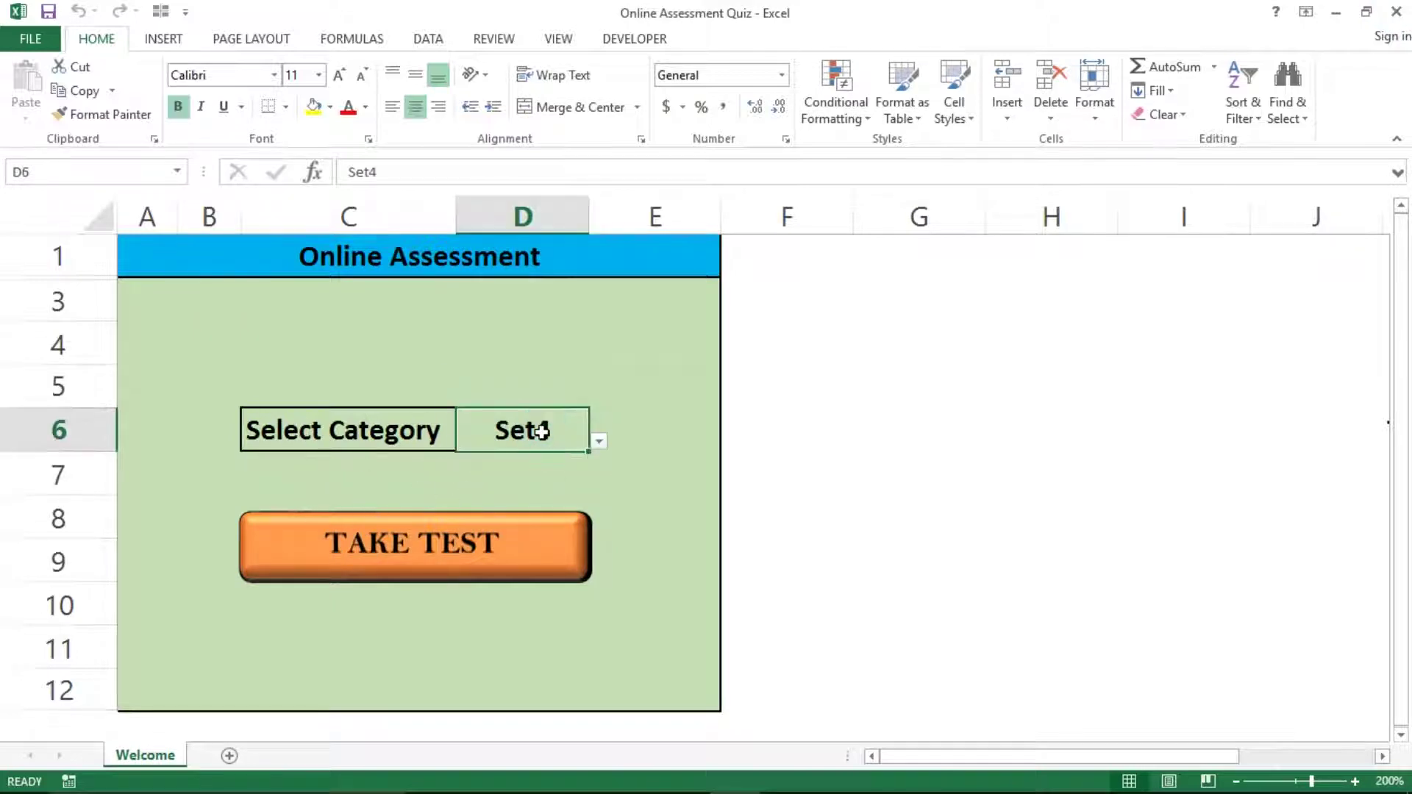
click(428, 39)
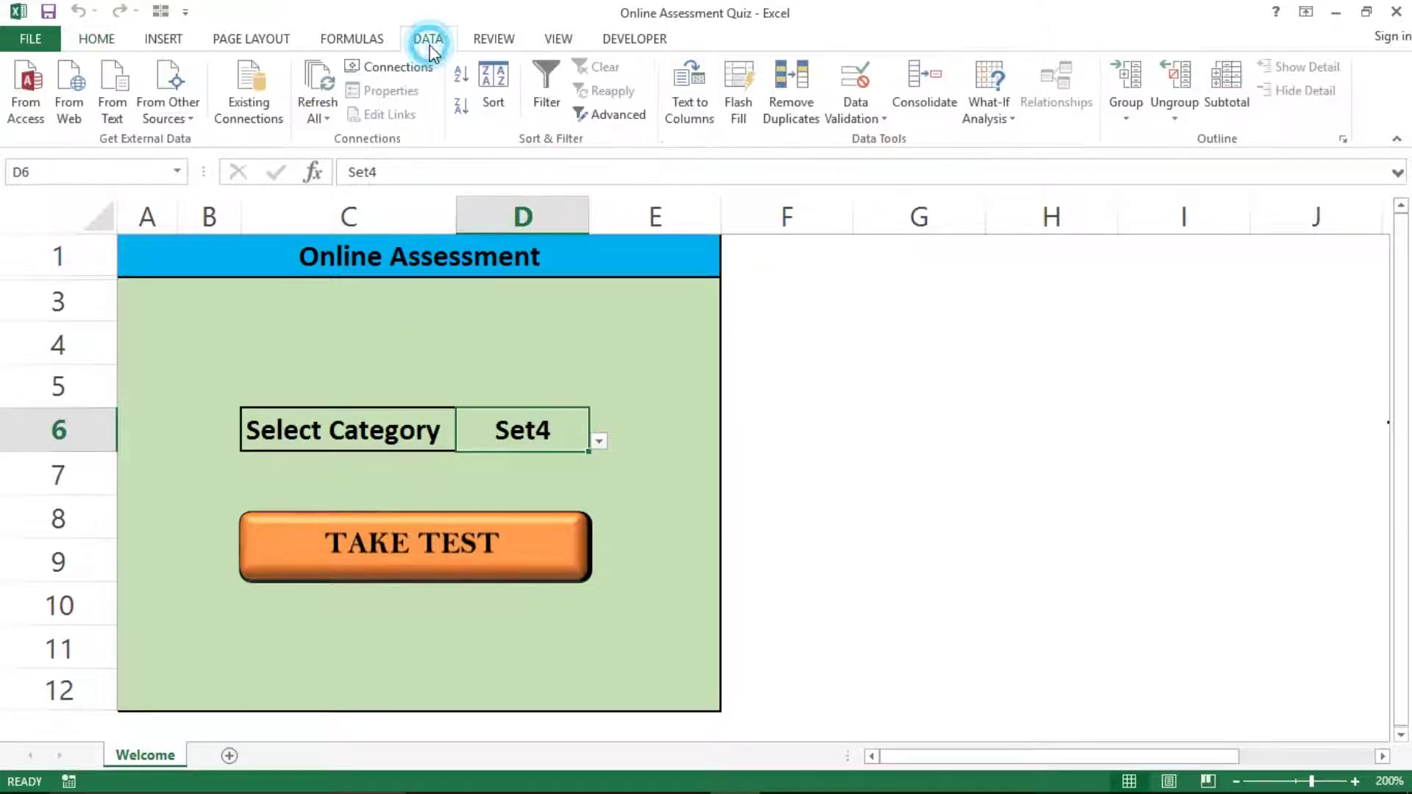
click(850, 118)
click(857, 139)
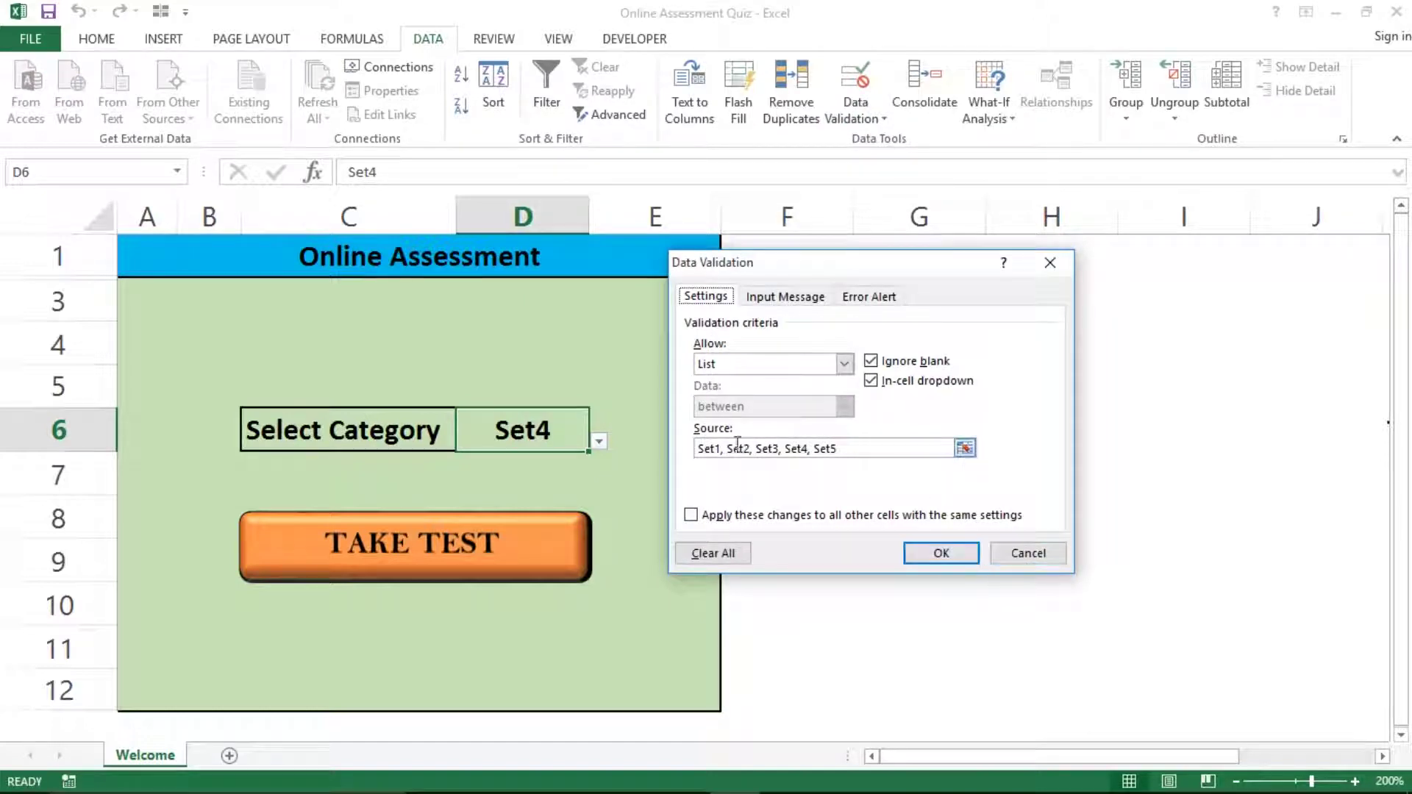
click(1029, 561)
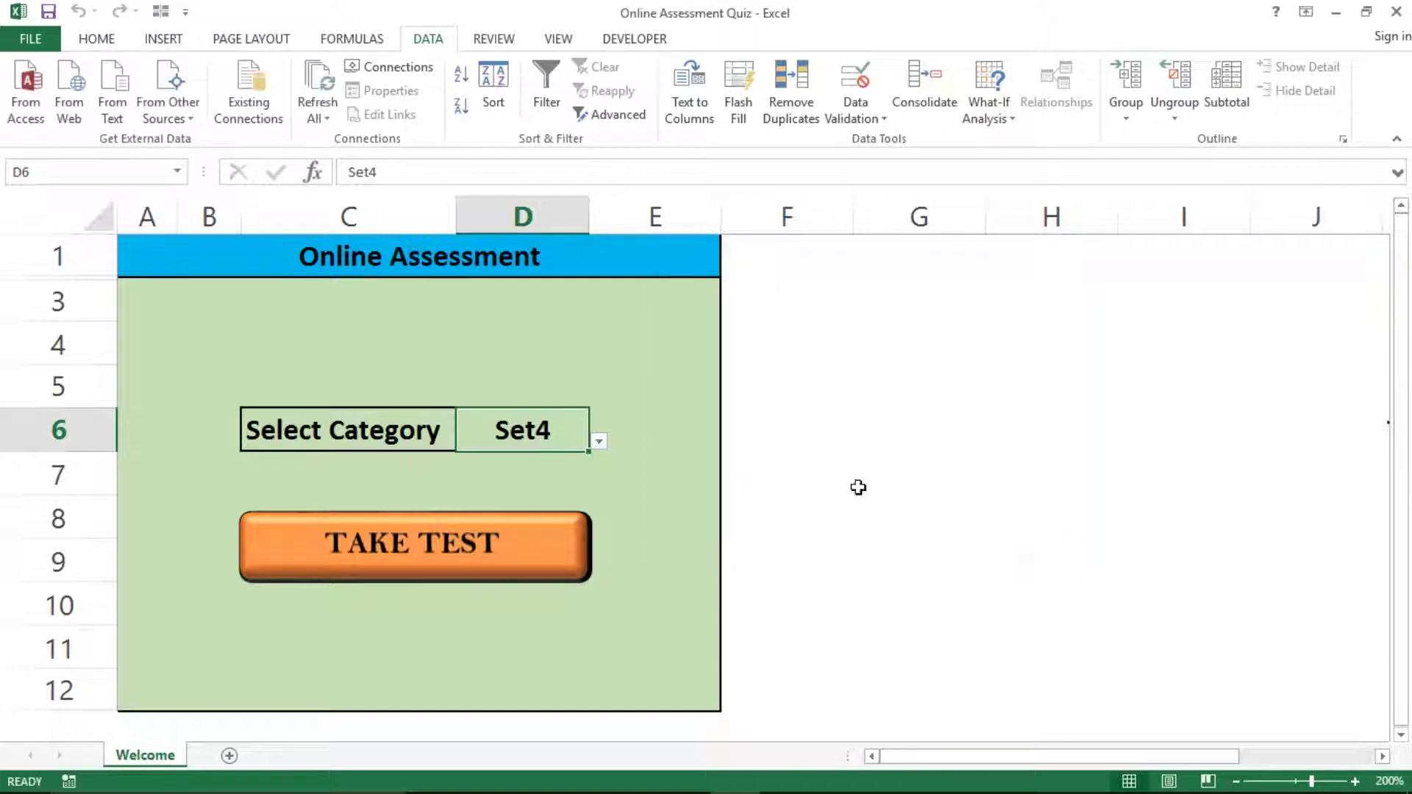
click(601, 441)
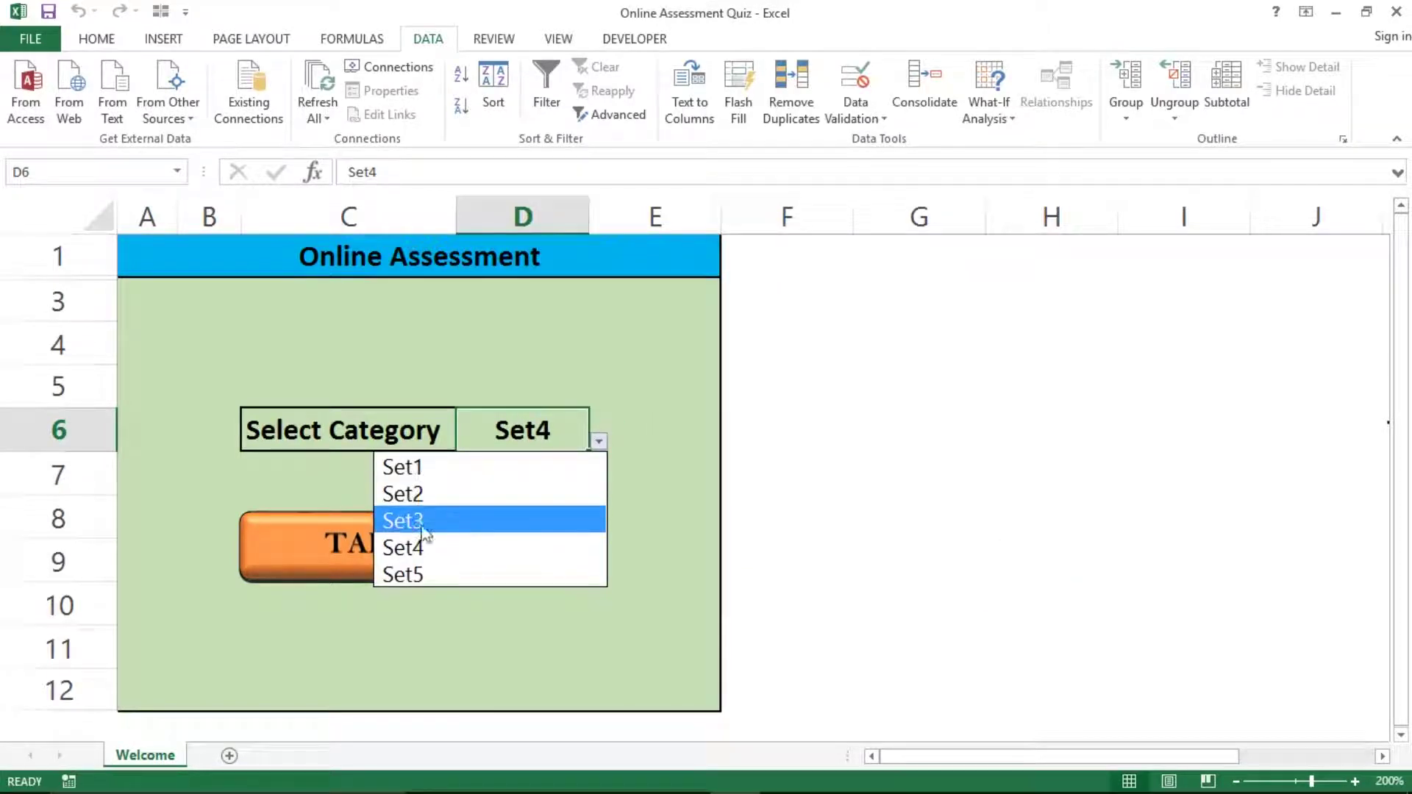
click(655, 523)
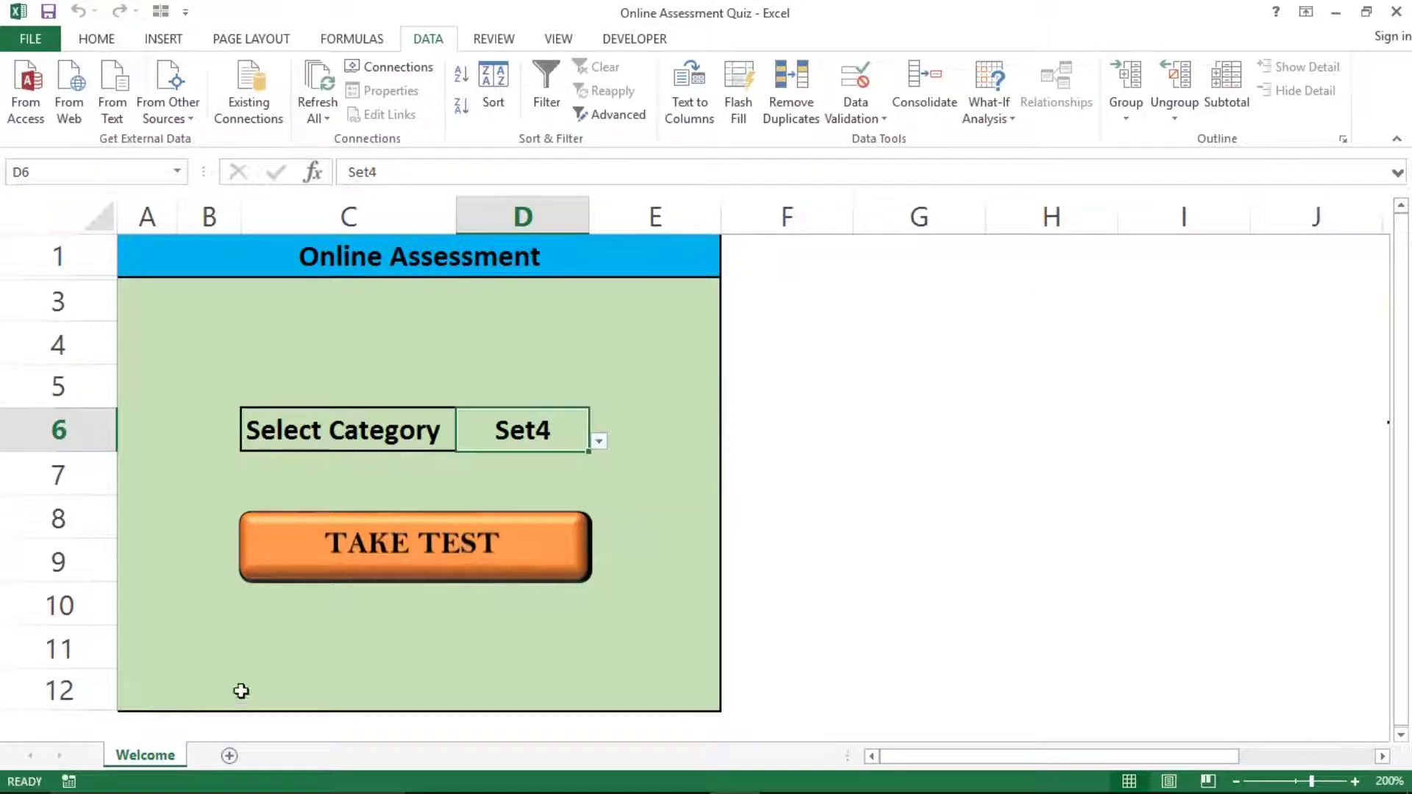
Unhide the Assessment and Set1 sheets in the Online Assessment Quiz workbook.
right_click(167, 762)
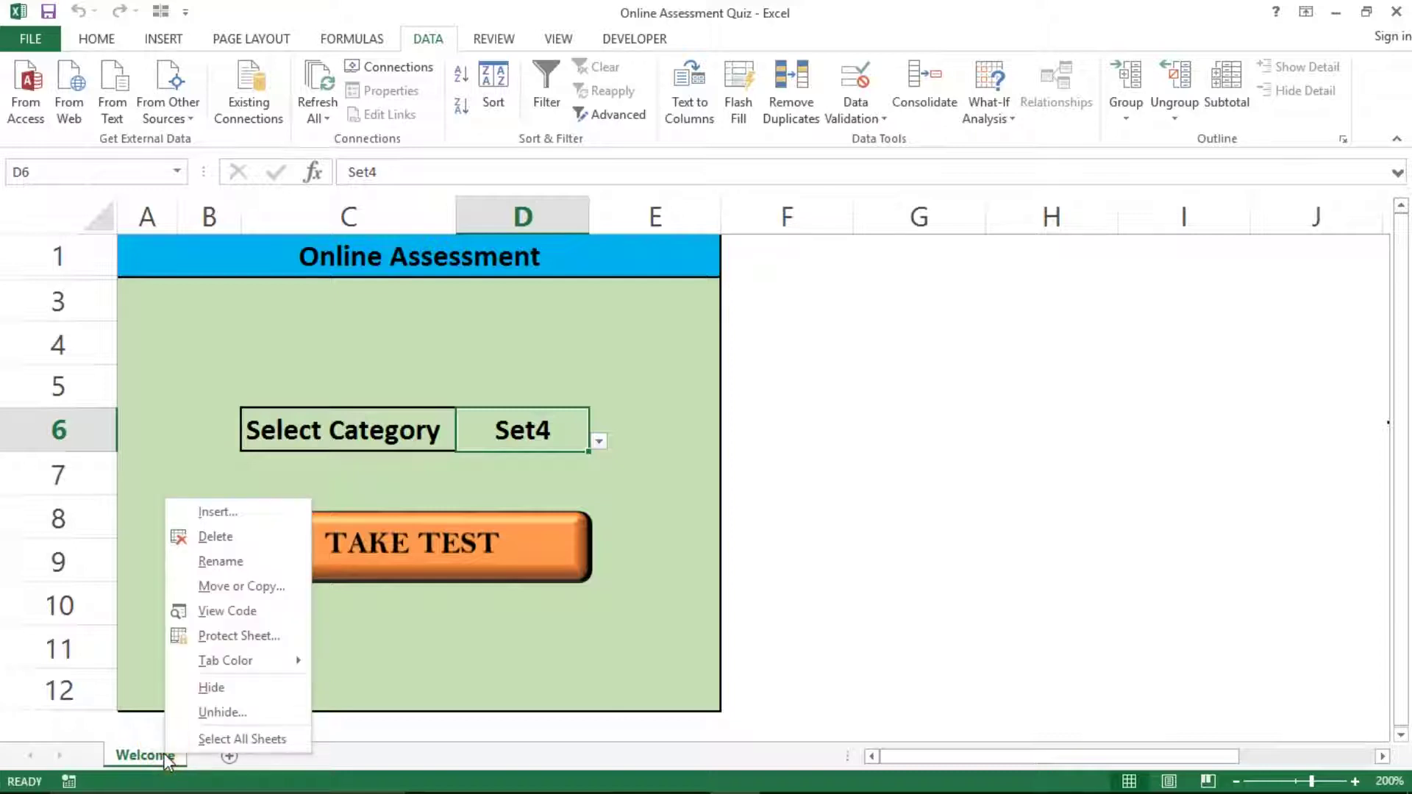
click(221, 713)
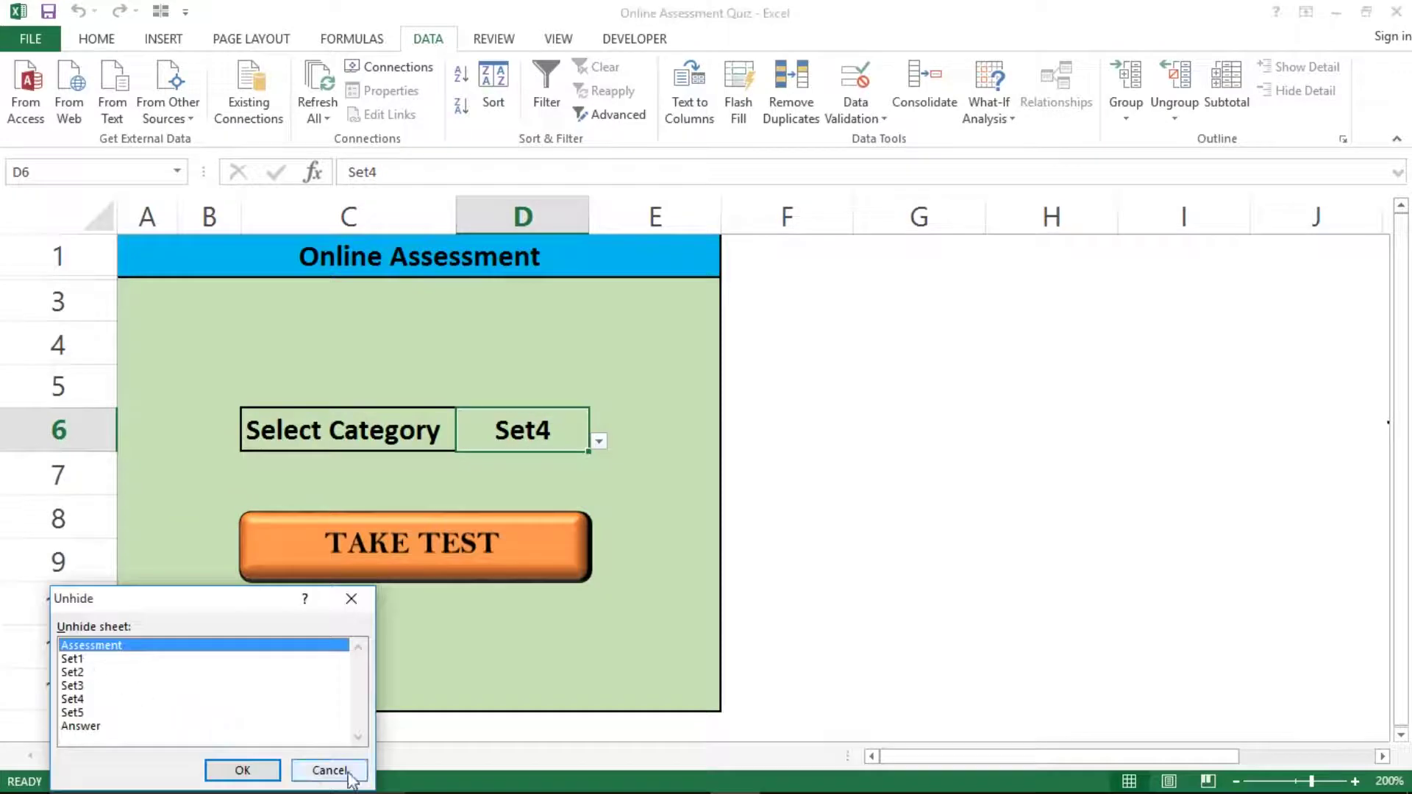
click(243, 770)
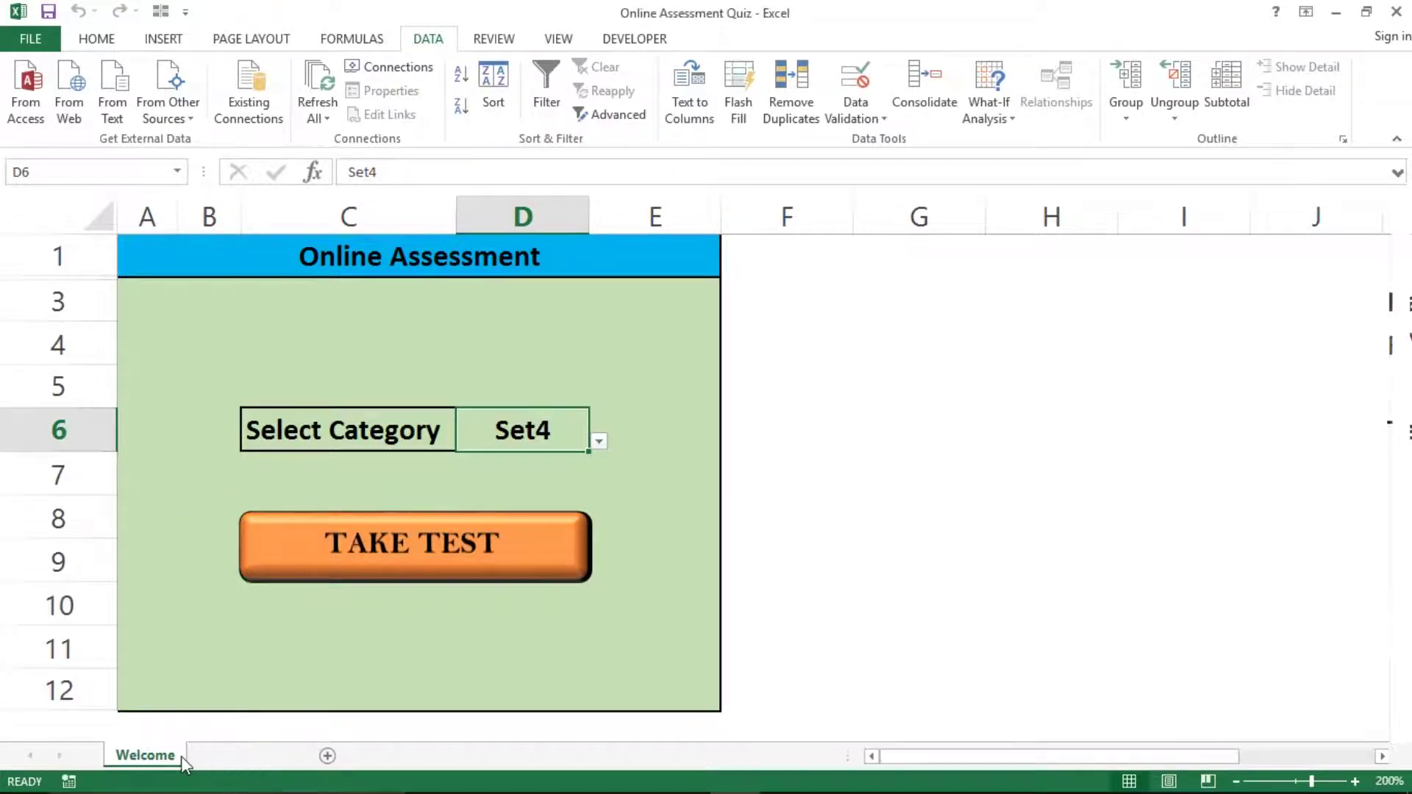
click(234, 758)
right_click(234, 760)
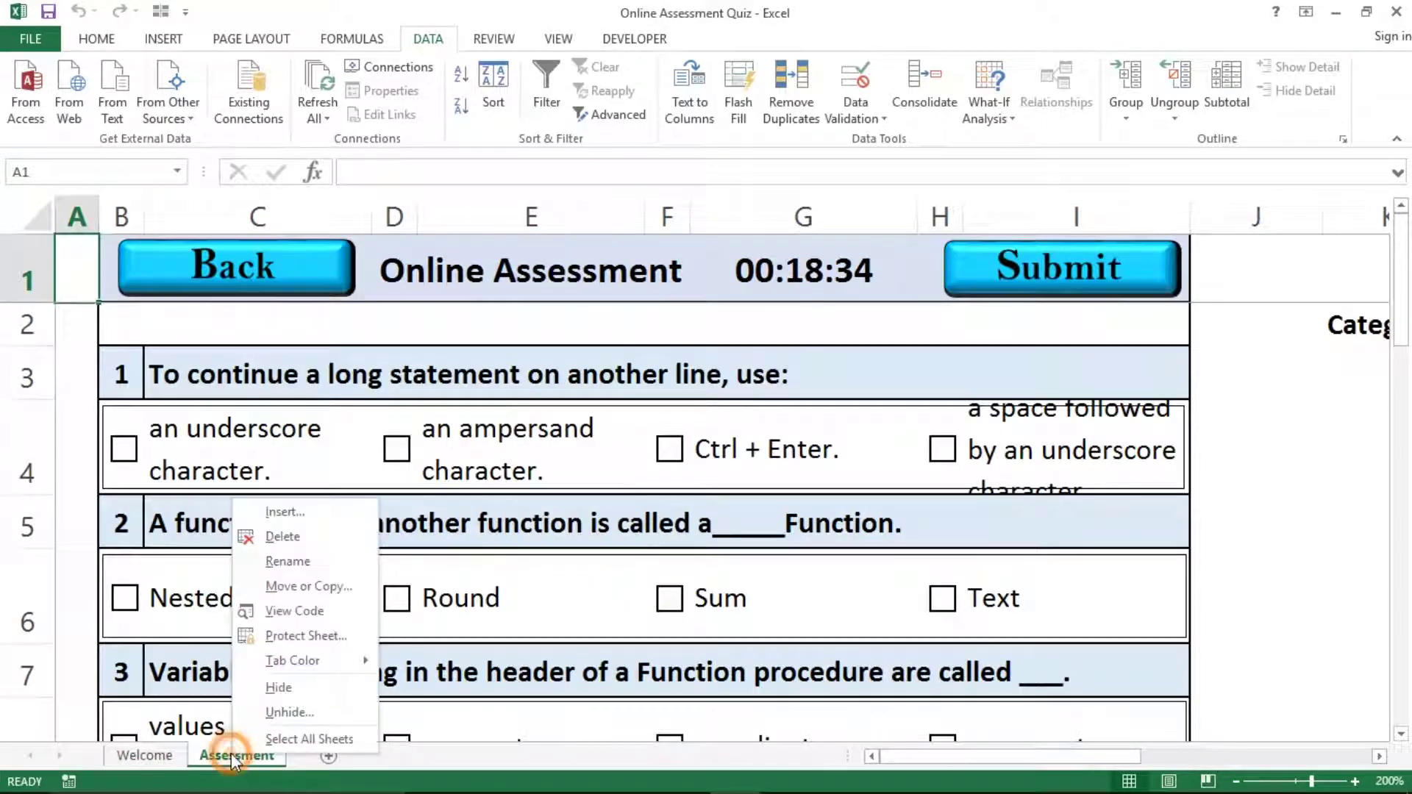
click(285, 708)
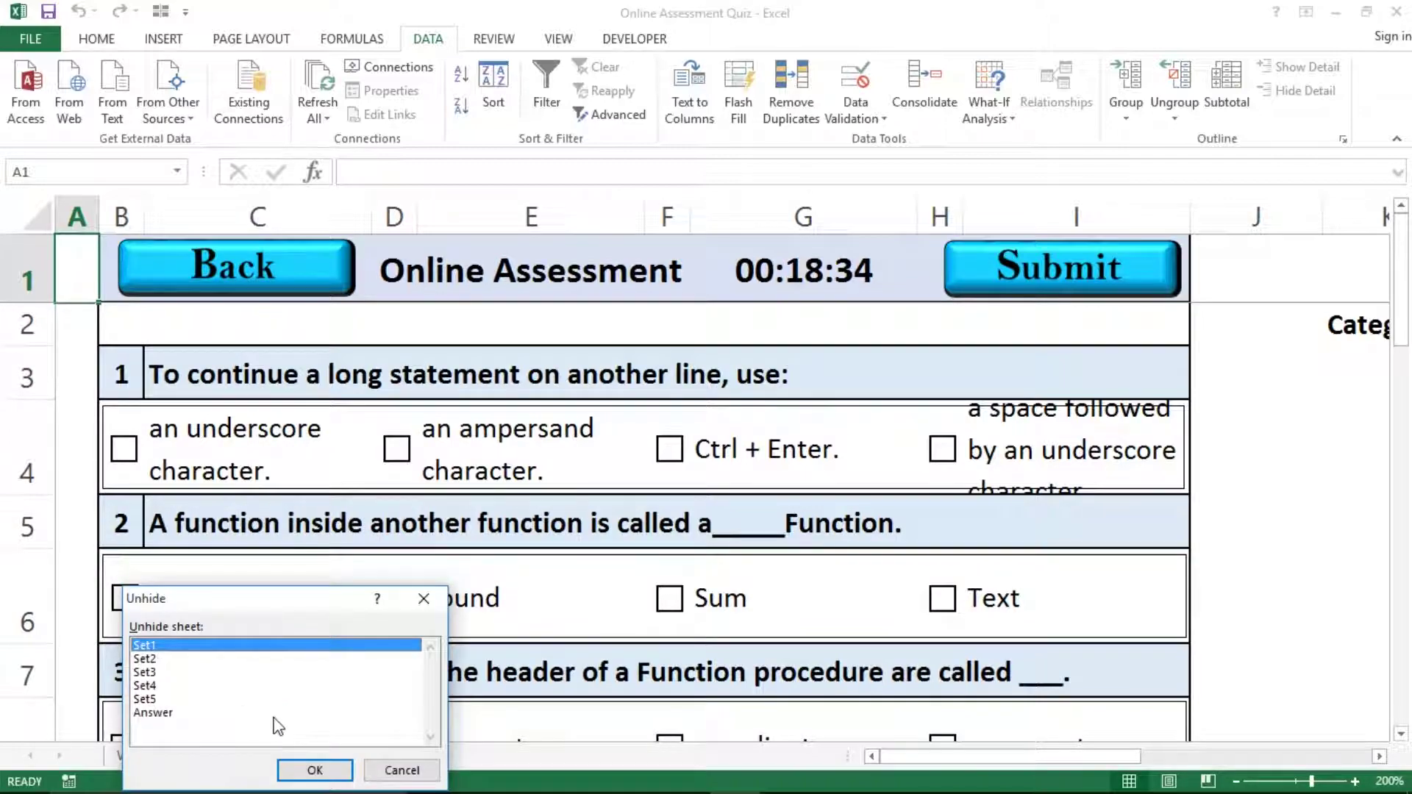
click(296, 768)
Unhide the Set2 and Set3 question sheets.
right_click(316, 758)
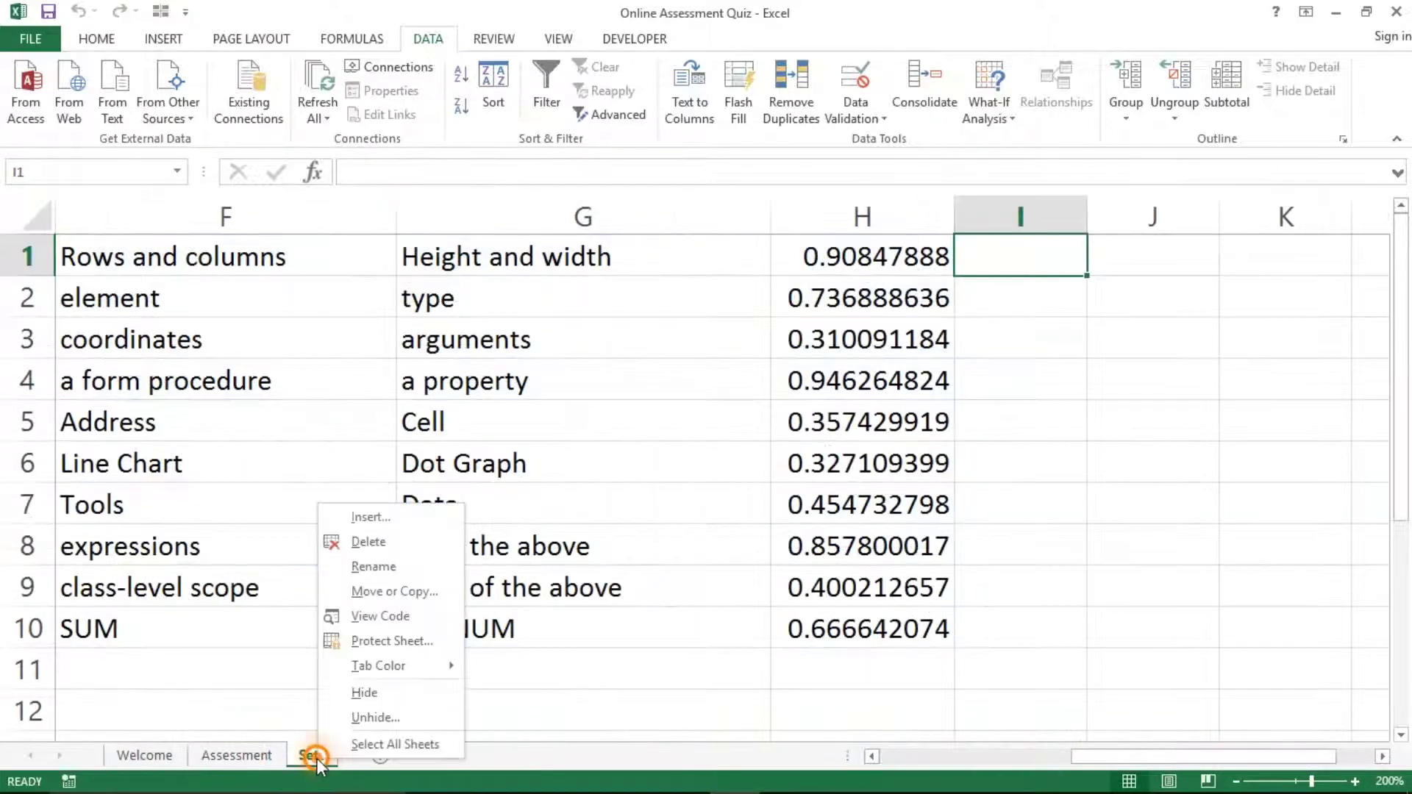
click(368, 718)
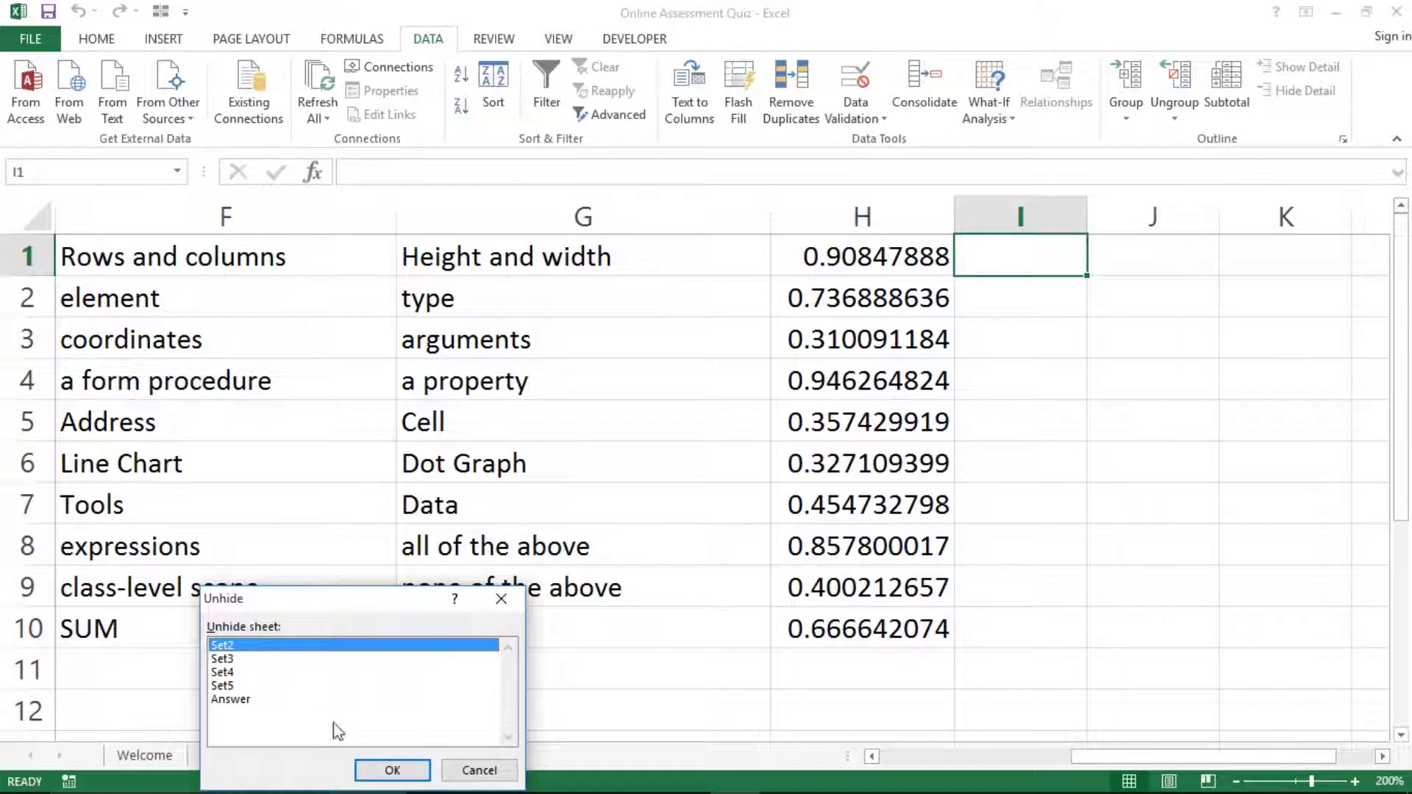
click(363, 769)
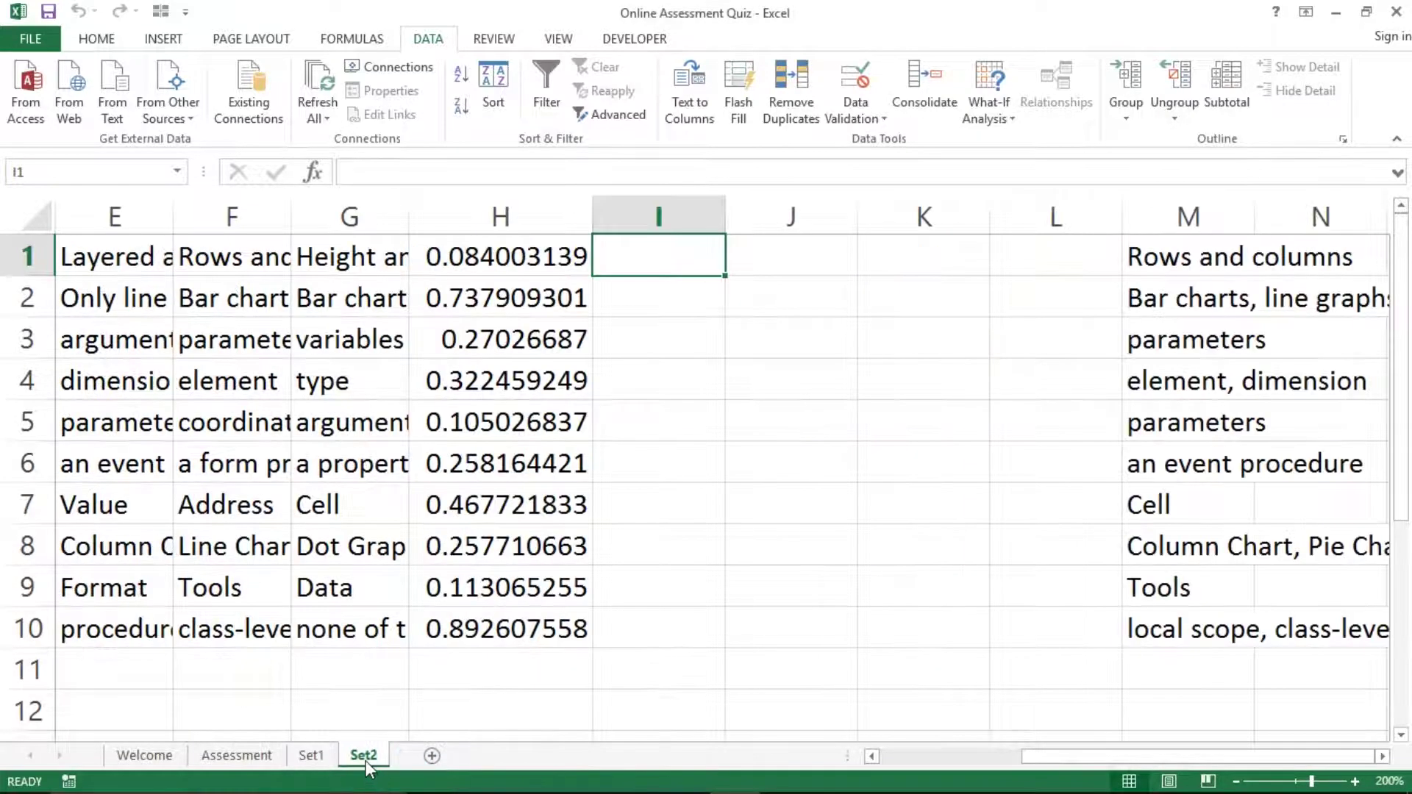
right_click(365, 761)
click(416, 721)
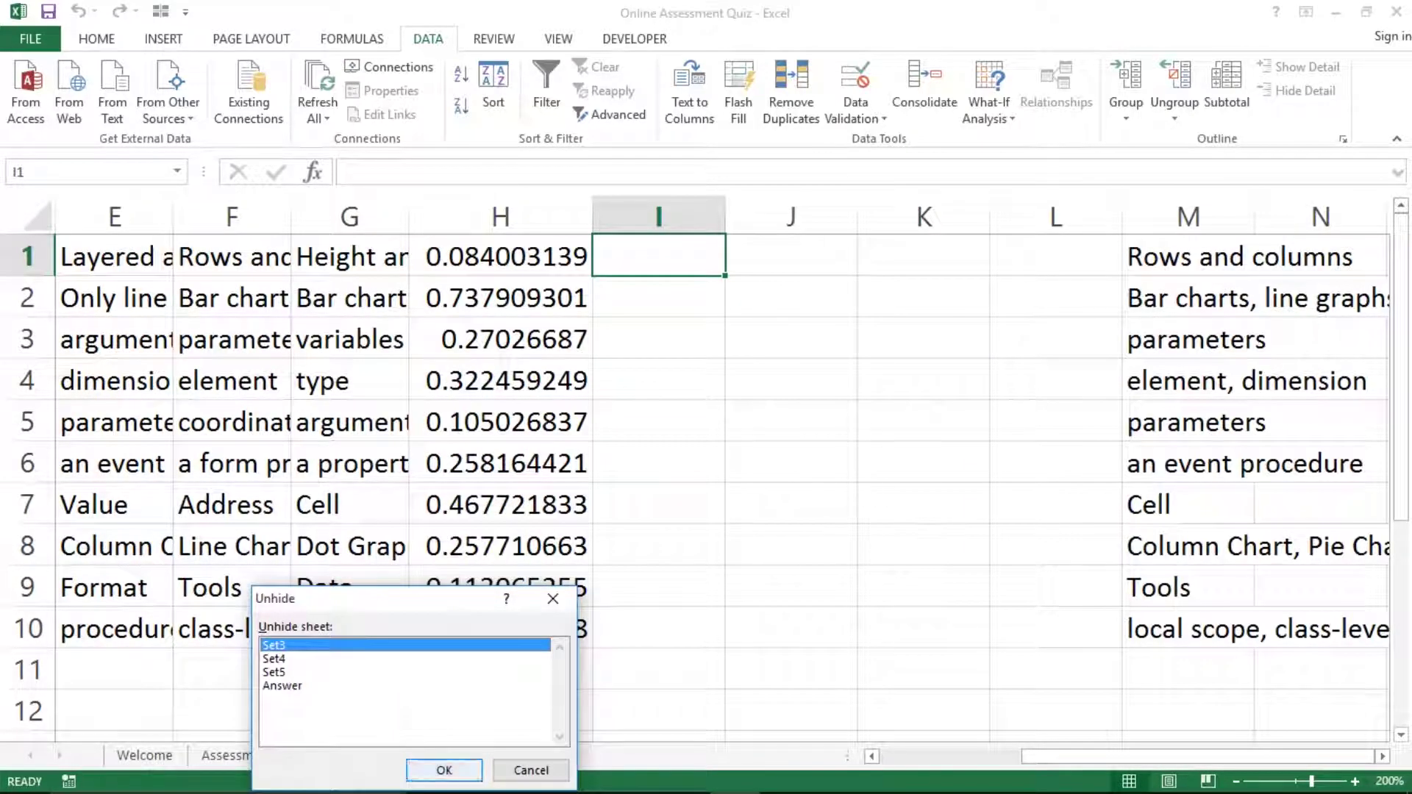
click(442, 769)
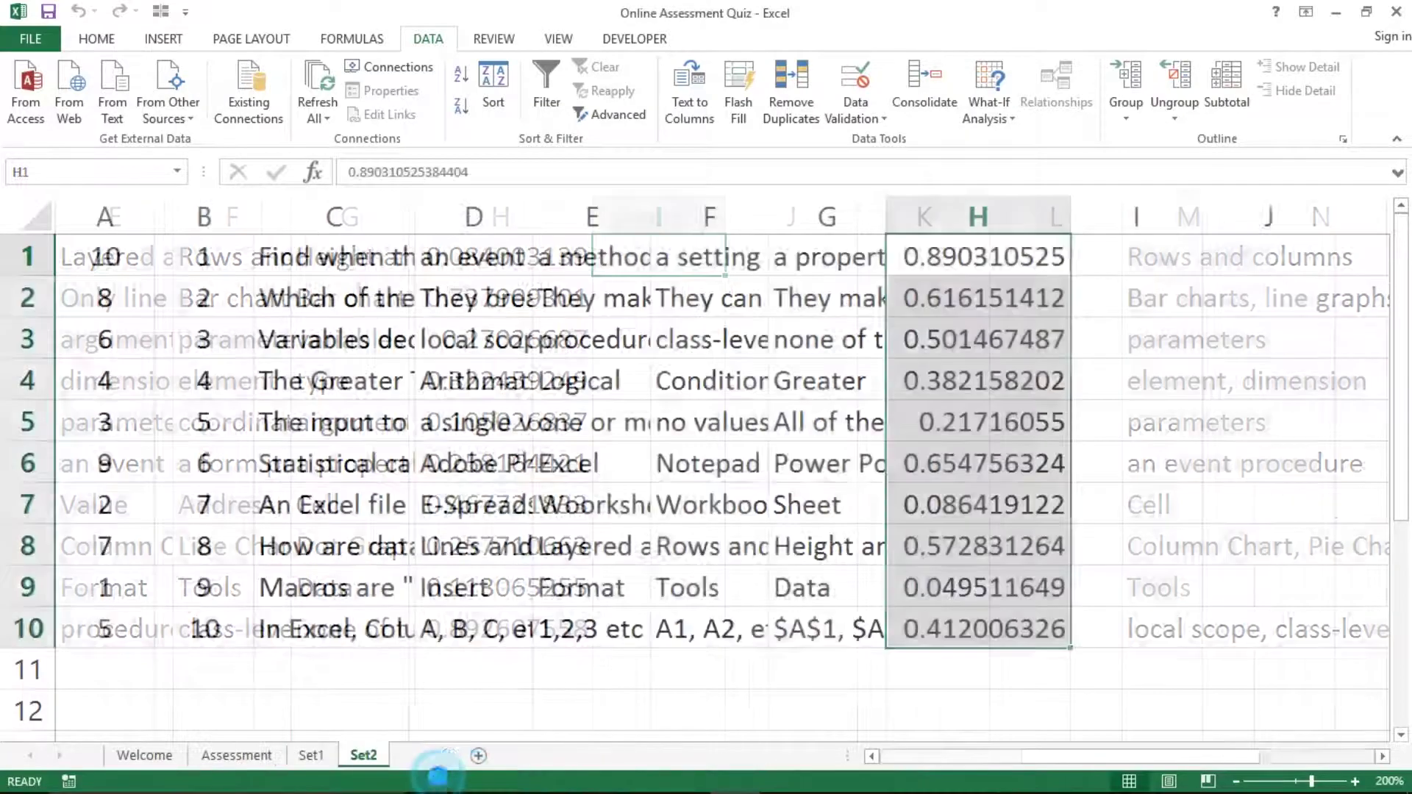
Unhide the Set4 and Set5 question sheets.
right_click(417, 765)
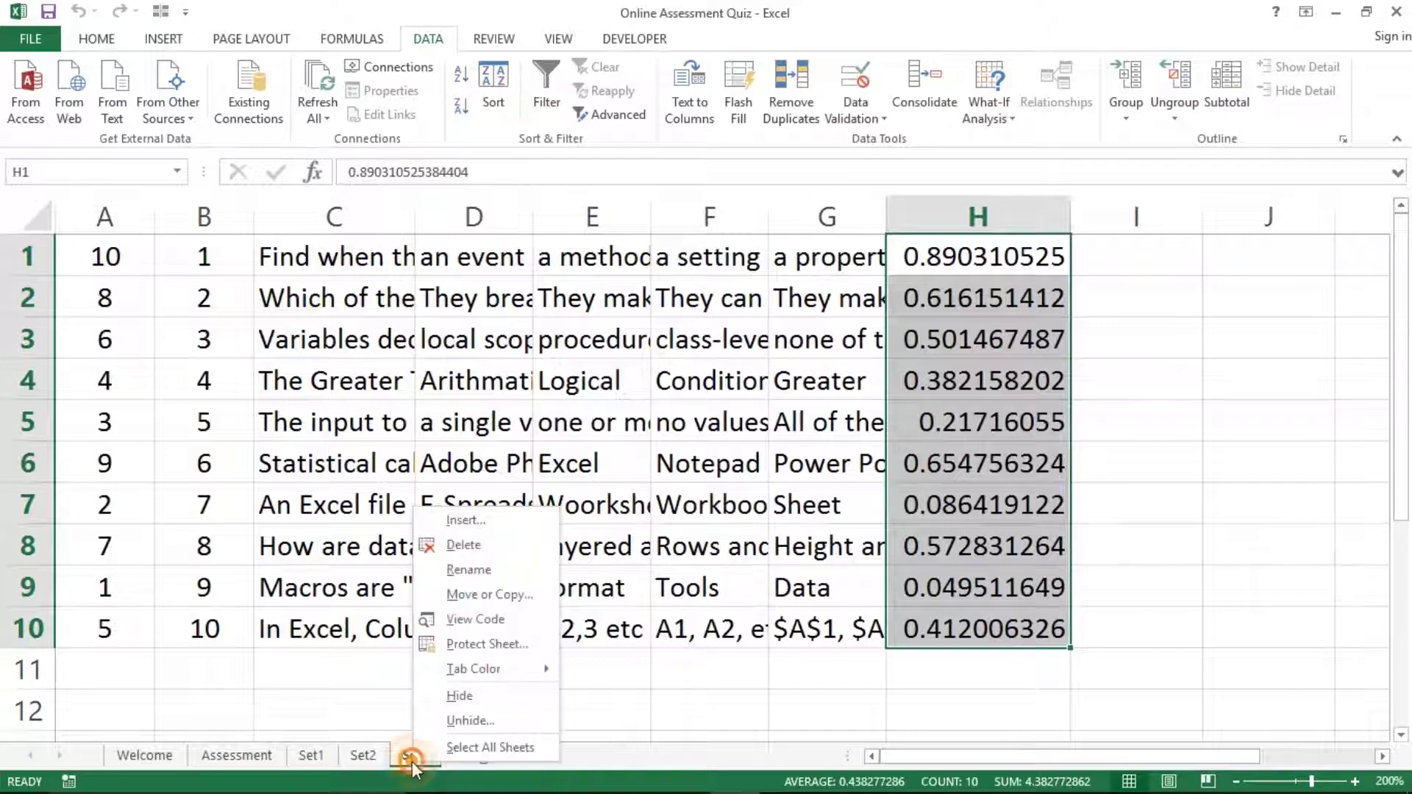
click(471, 721)
click(504, 771)
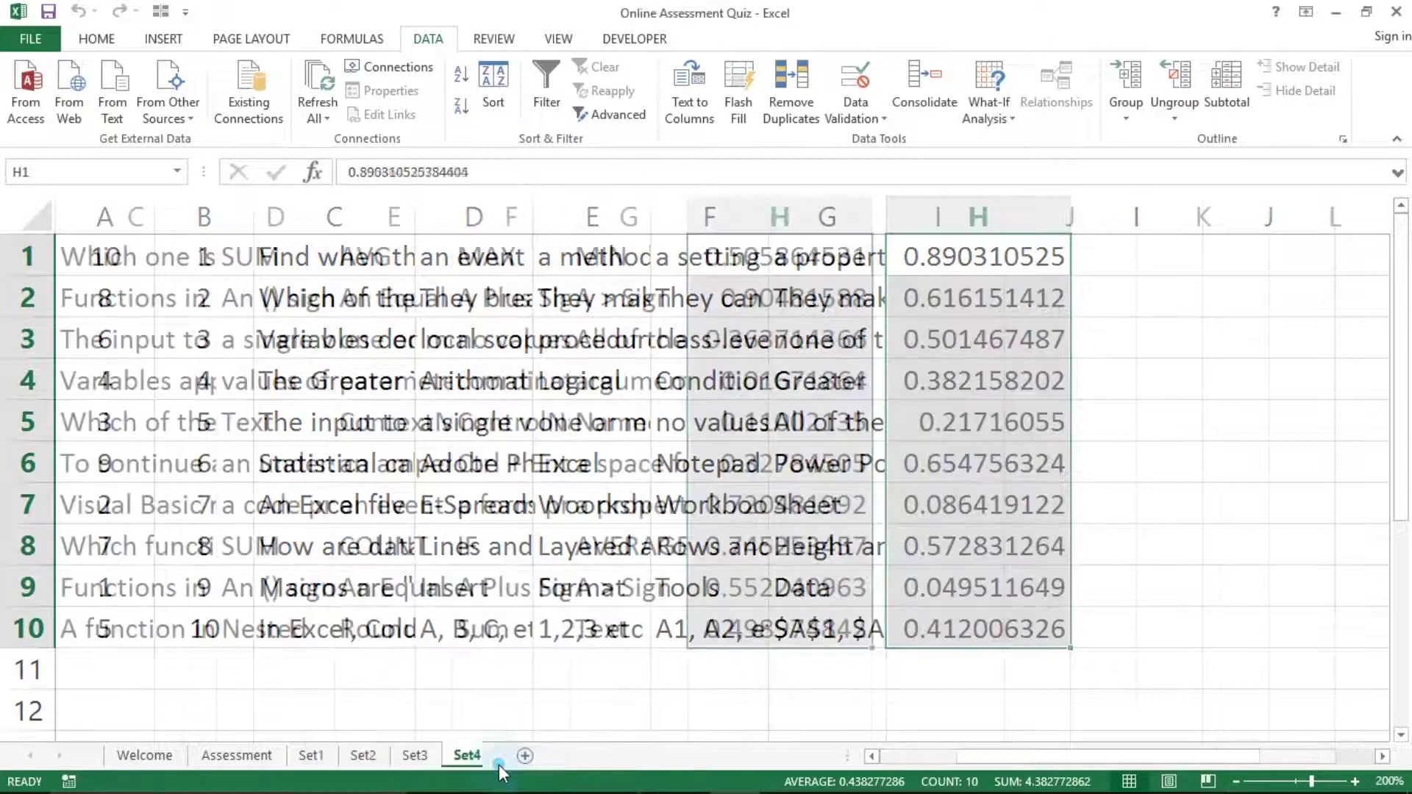
right_click(469, 762)
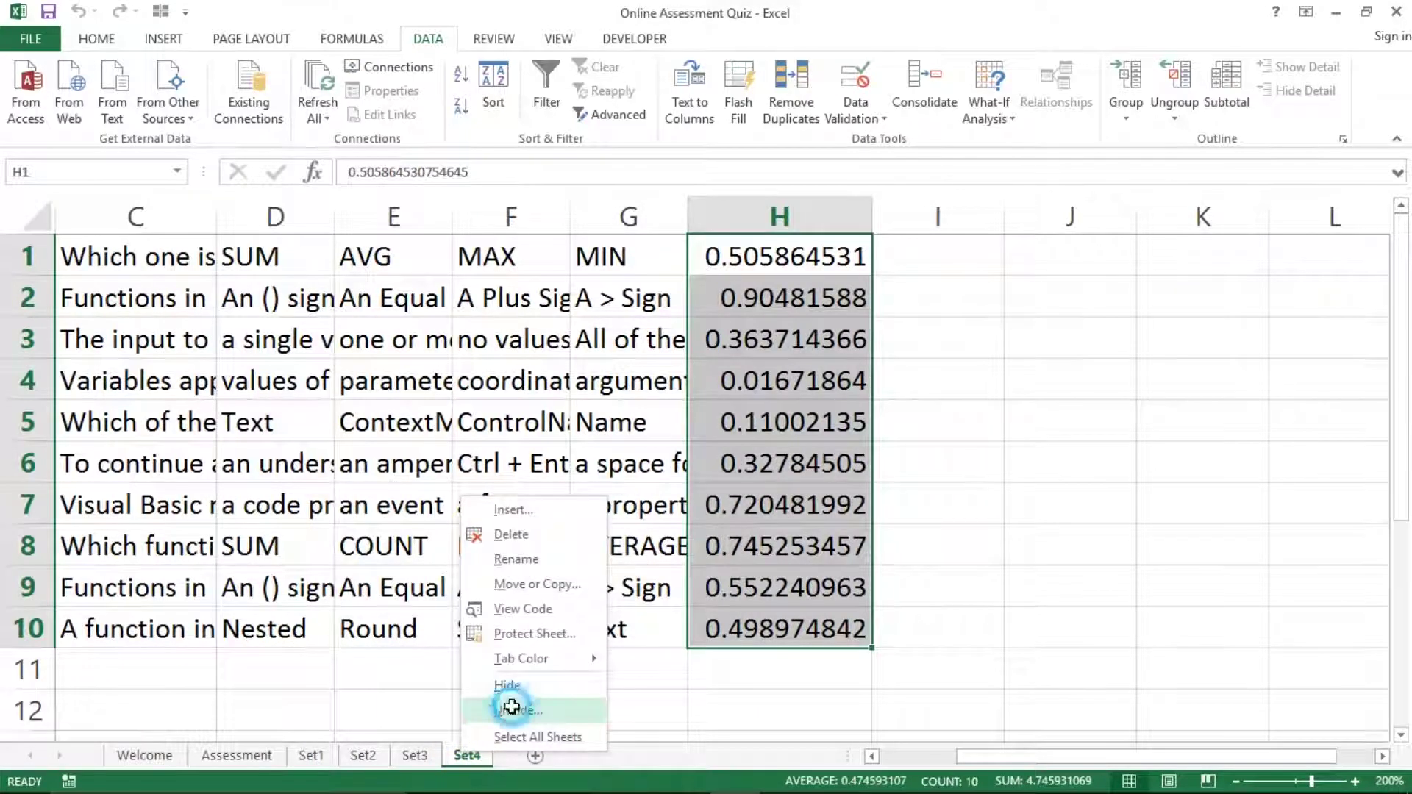
click(514, 711)
click(543, 768)
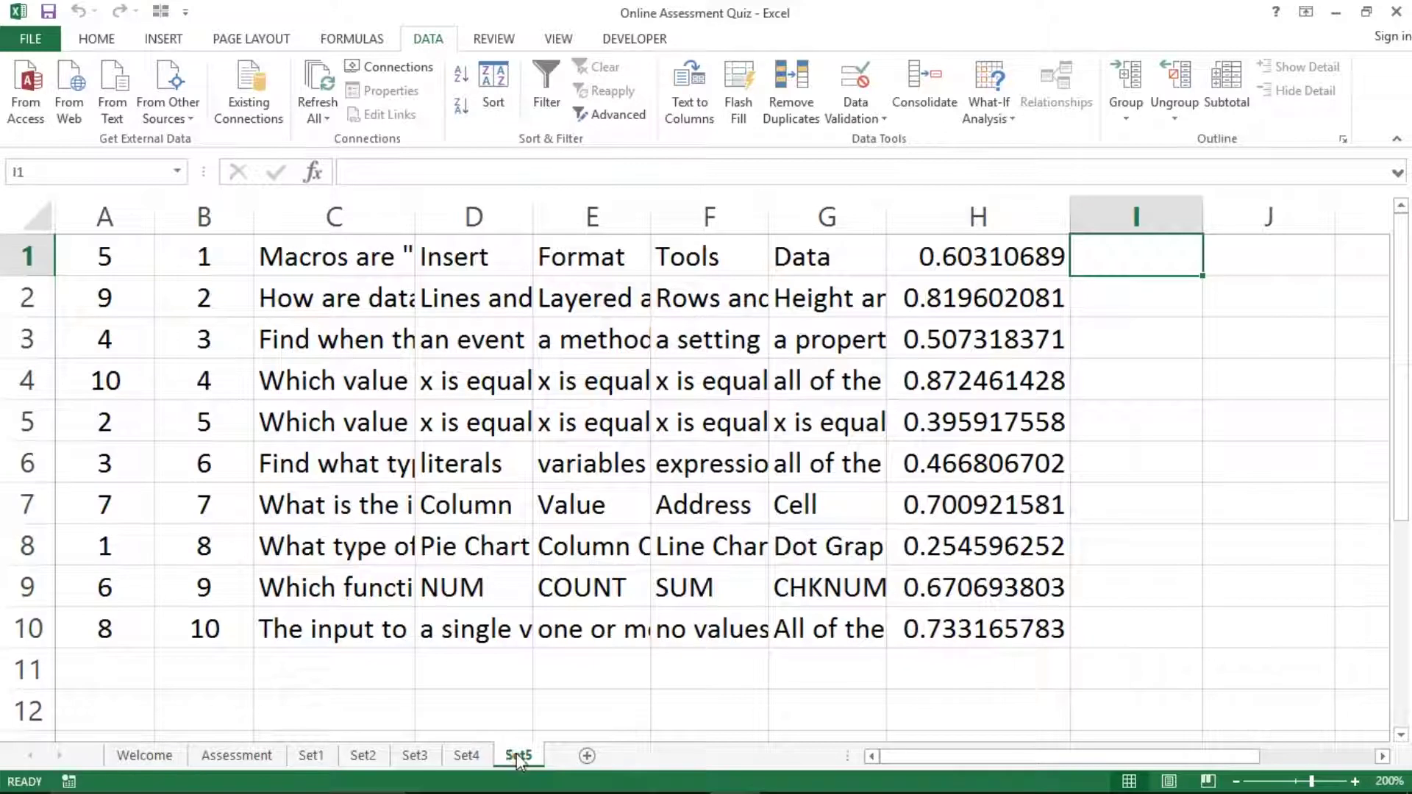
Unhide the remaining hidden sheet, Answer.
right_click(518, 761)
click(576, 713)
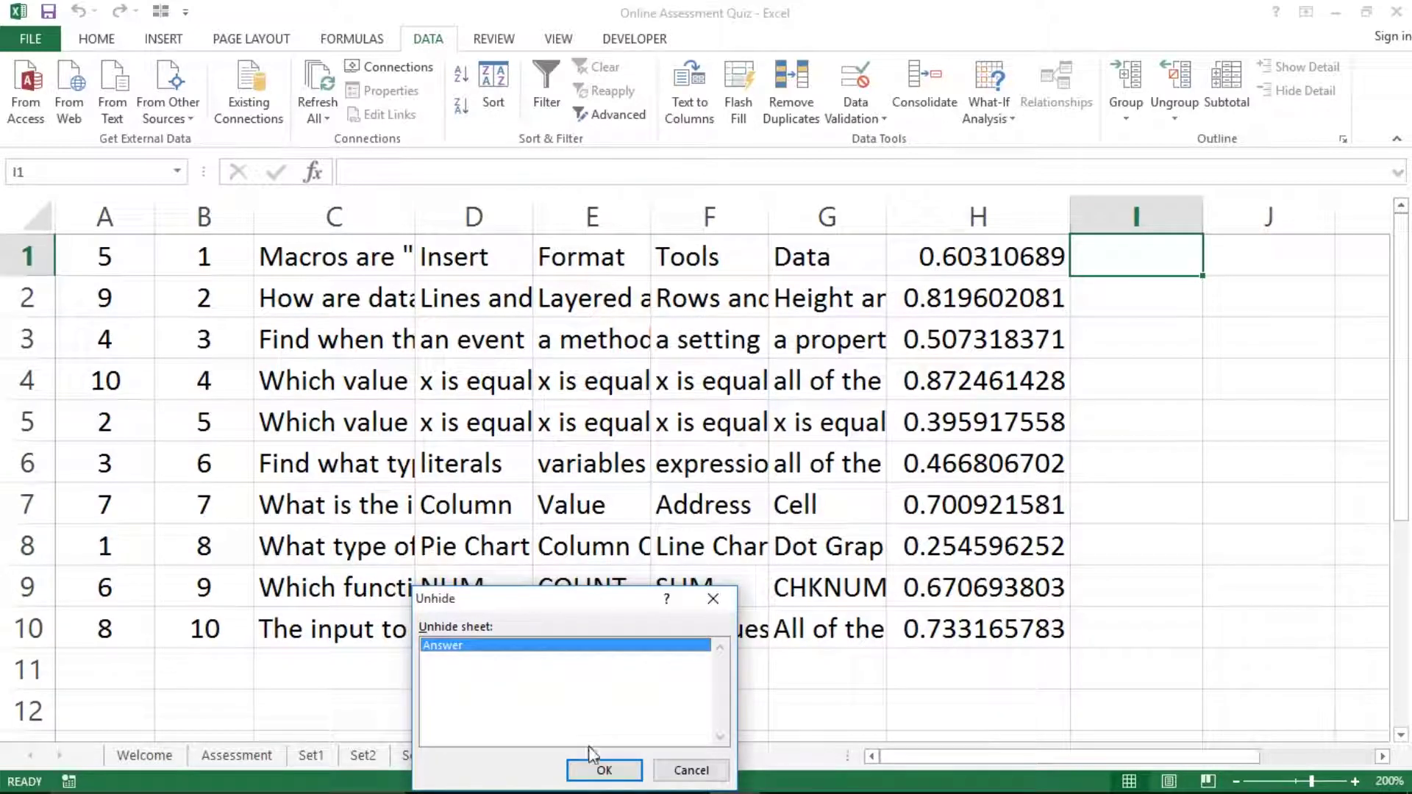
click(595, 771)
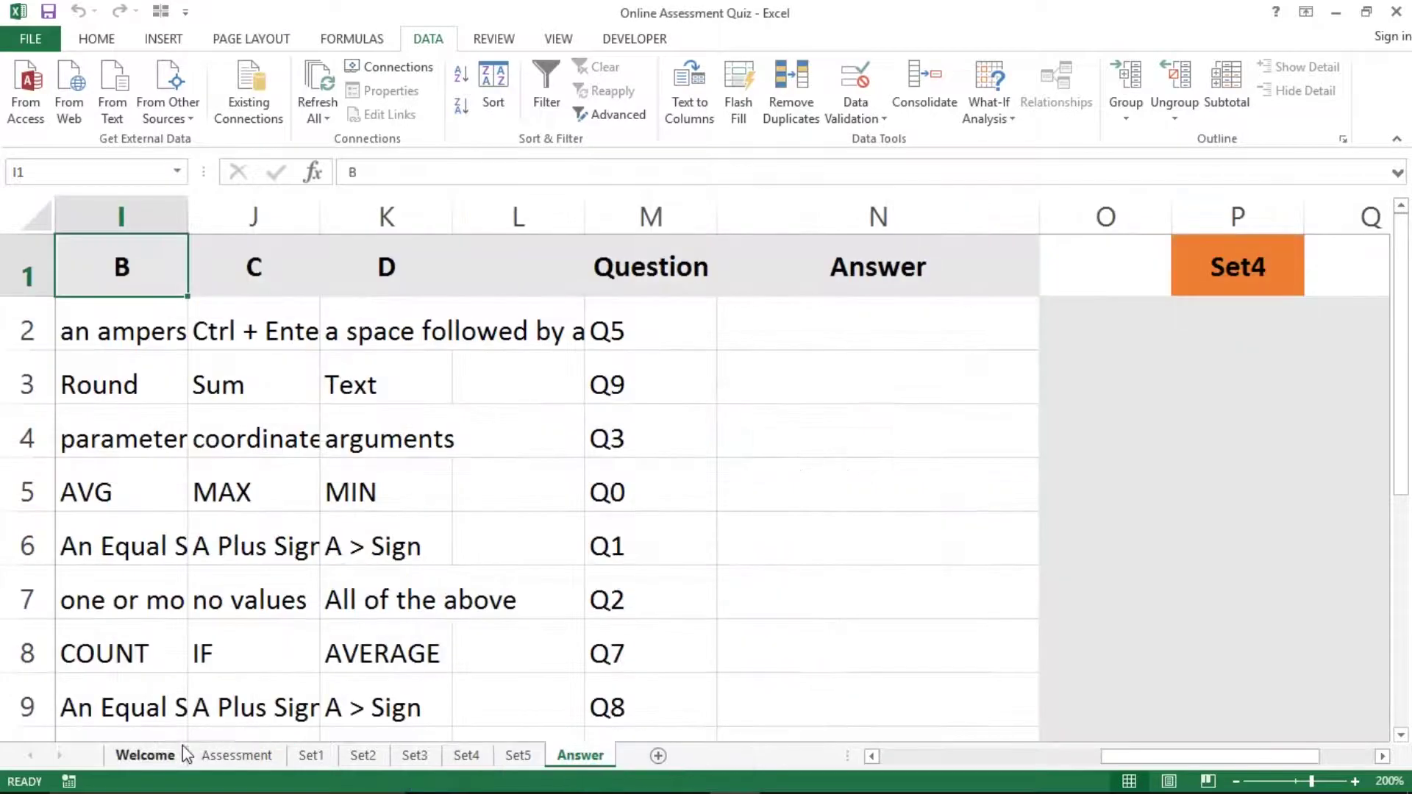
Return to the Welcome sheet and set the Select Category cell D6 to Set2.
click(151, 755)
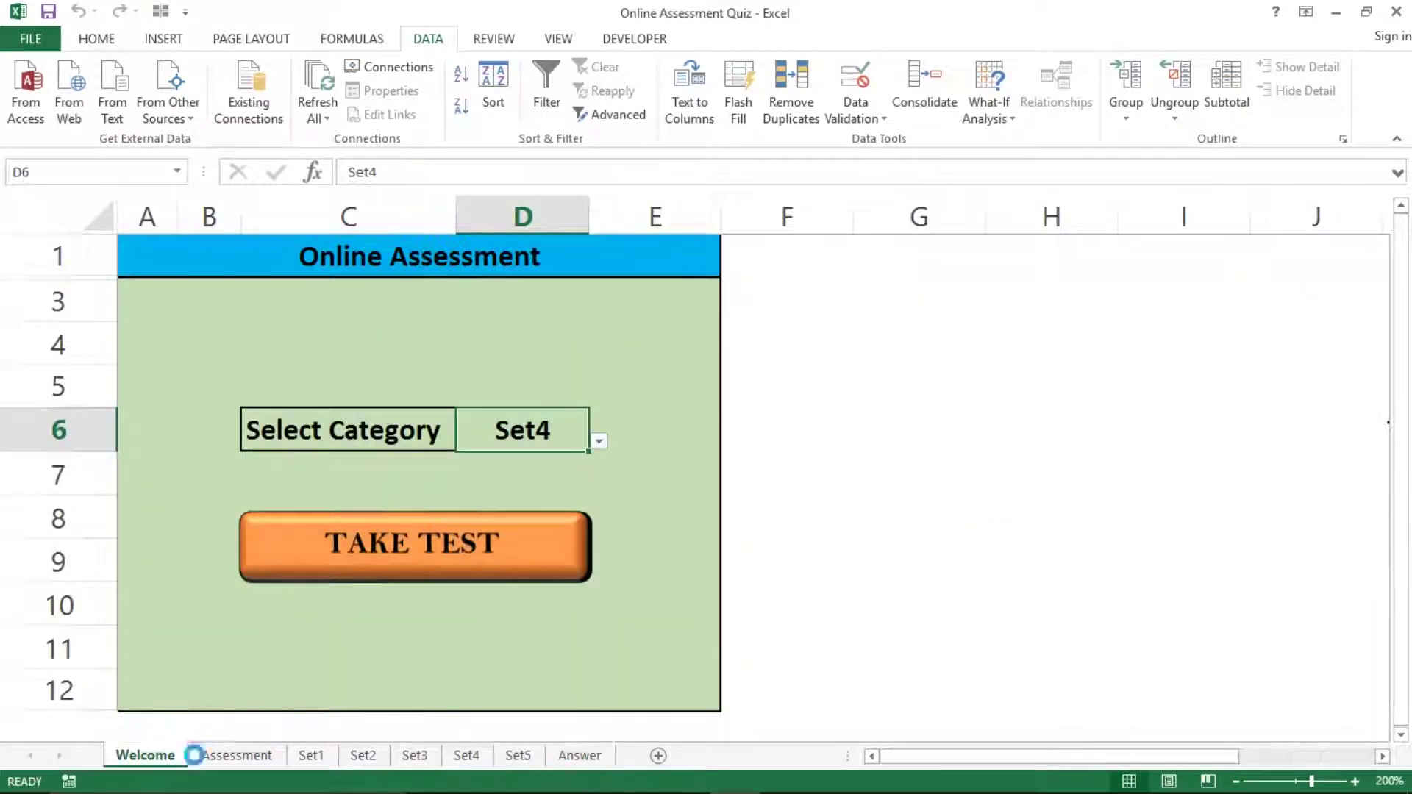
click(337, 678)
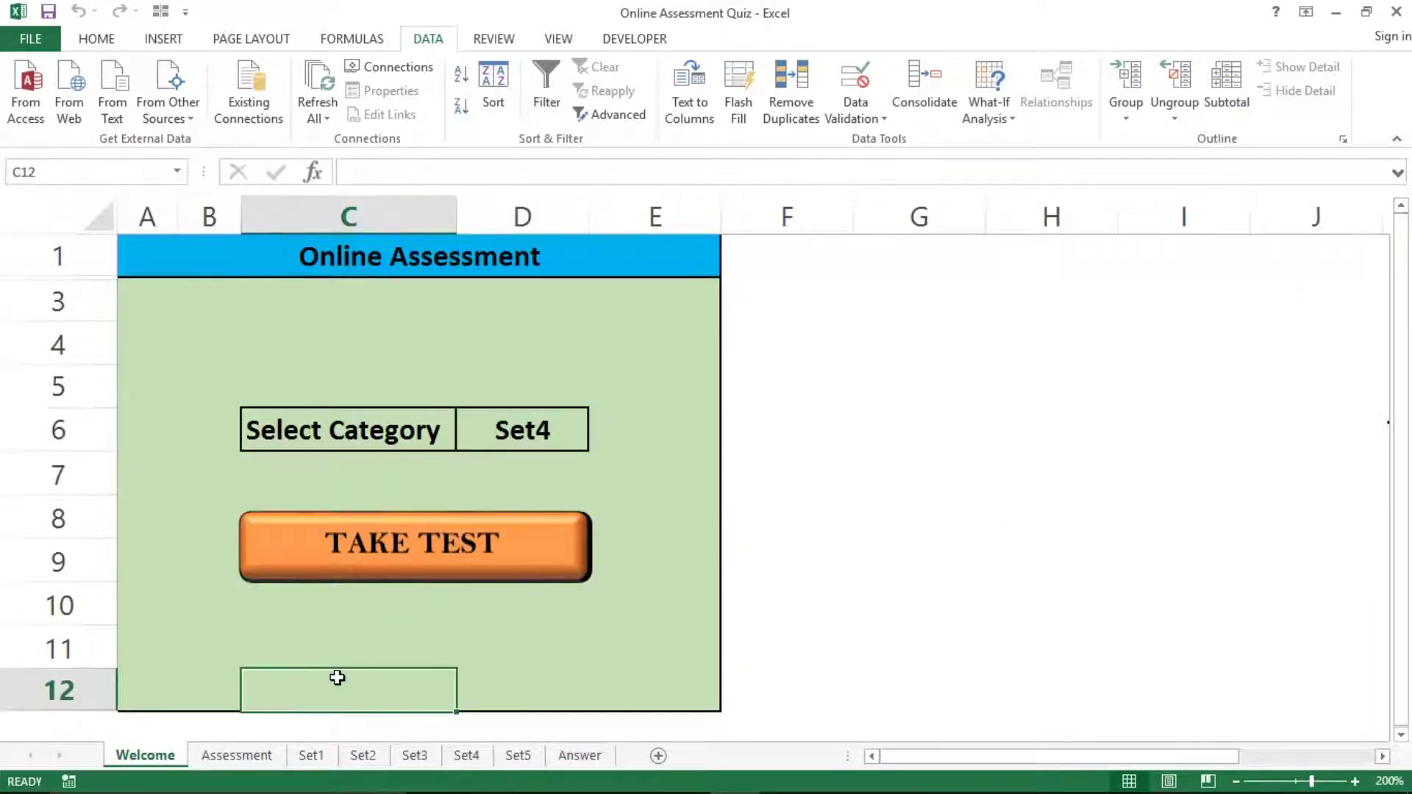
key(ctrl+Up)
key(ctrl+Up)
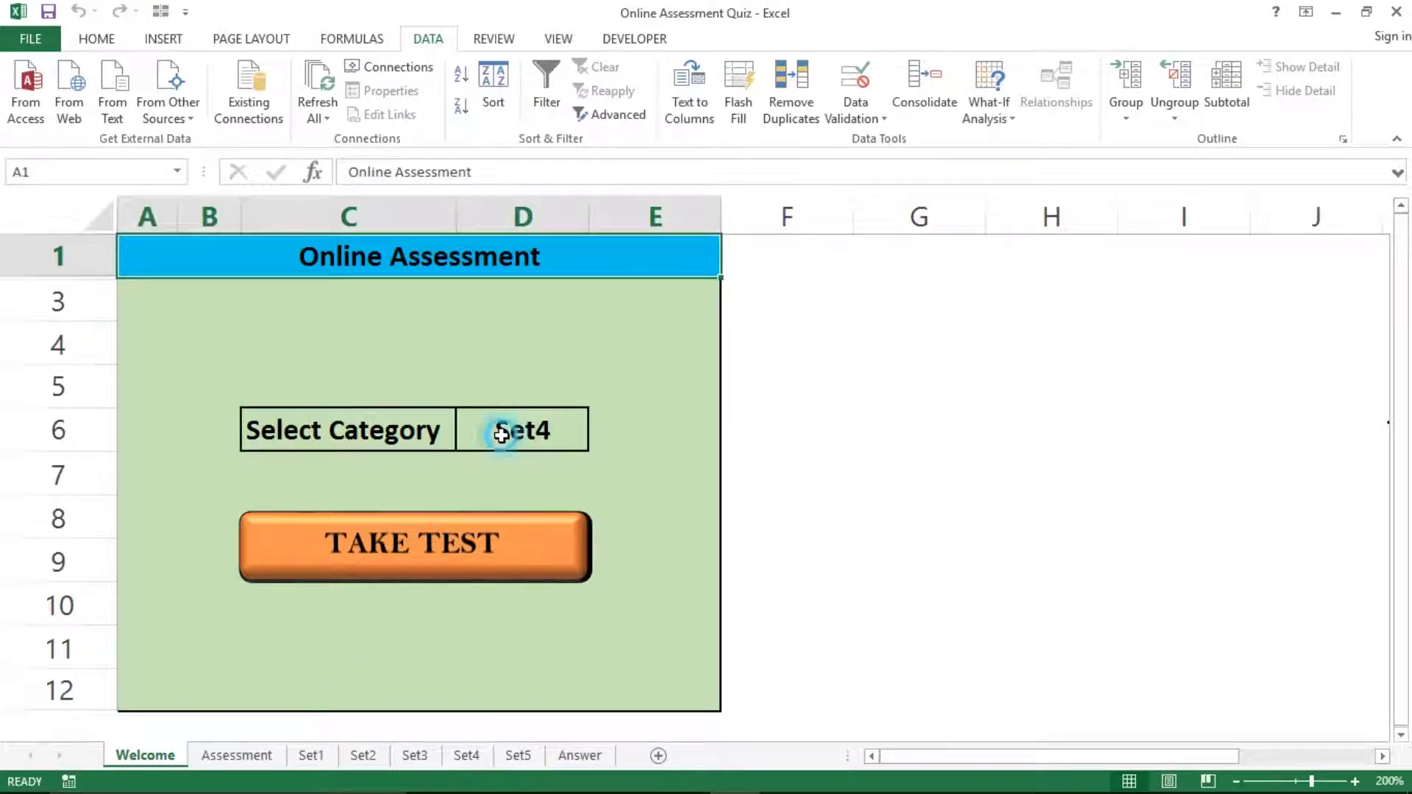
click(501, 434)
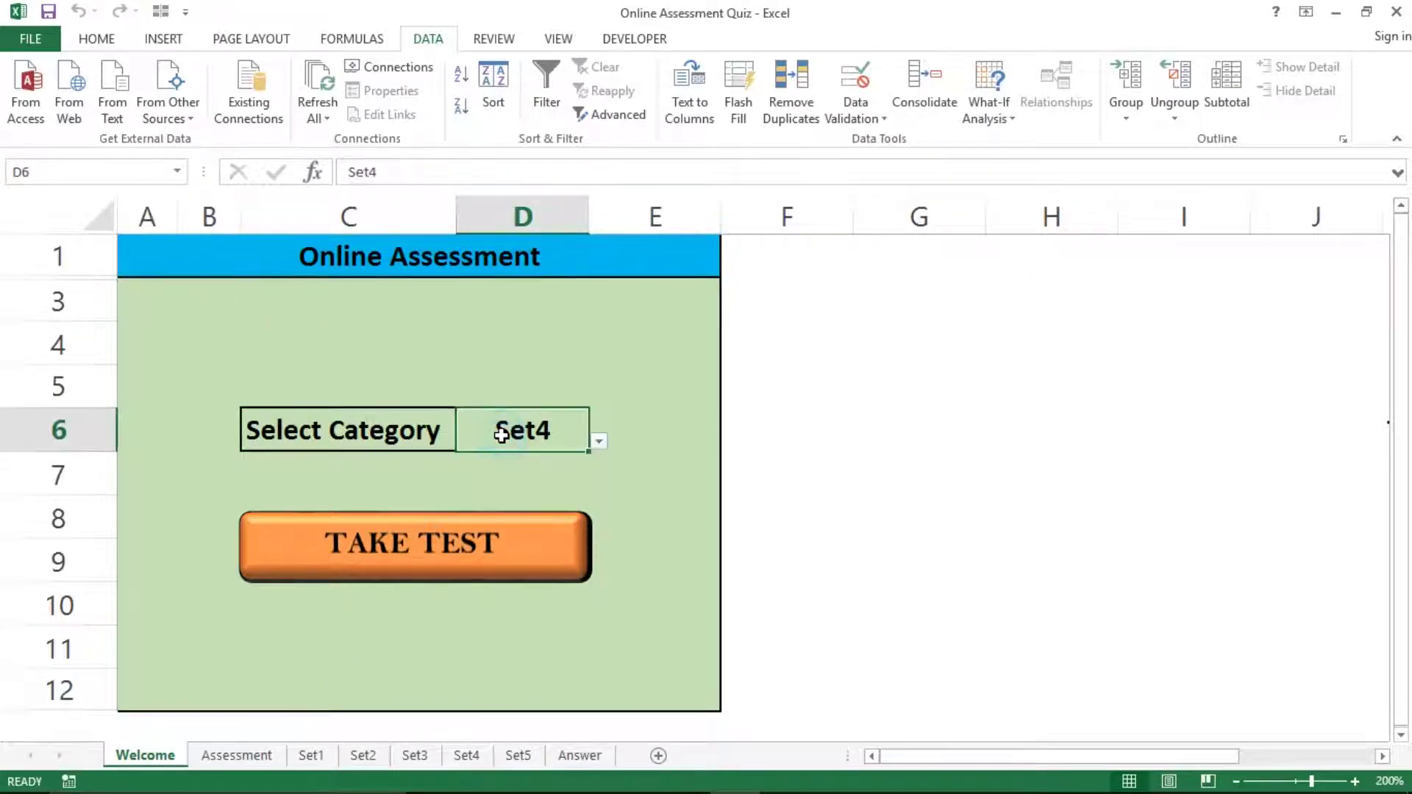
click(603, 417)
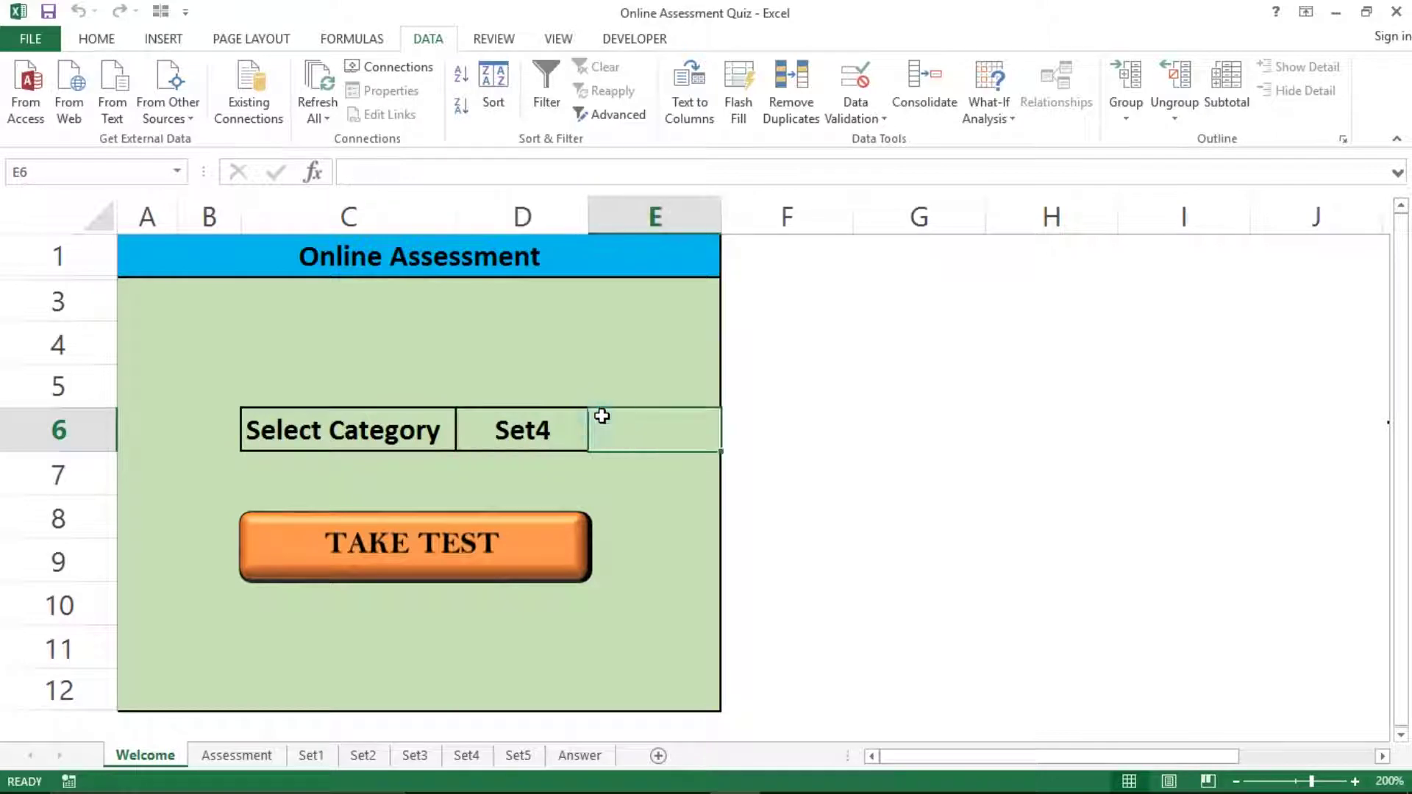
click(551, 428)
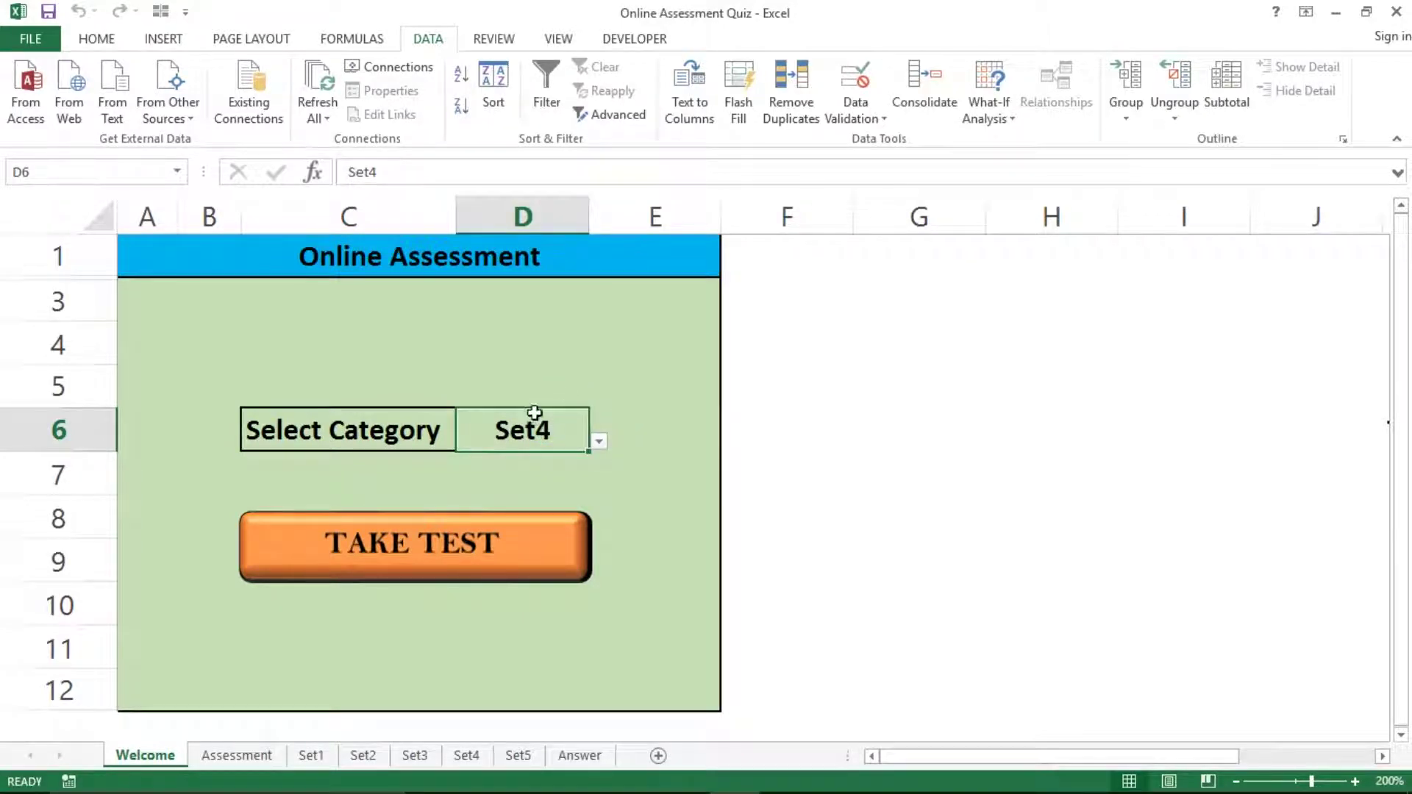
click(600, 442)
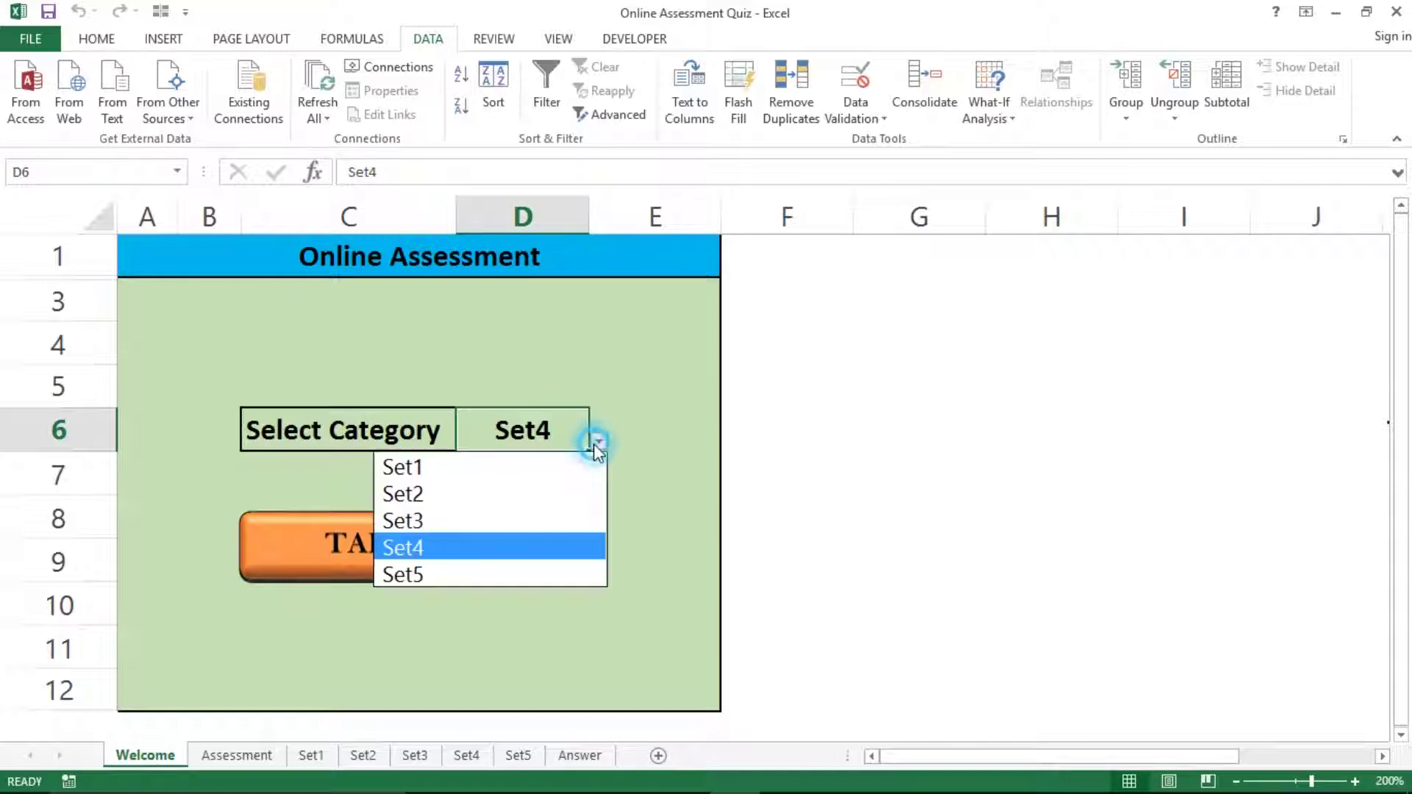
click(423, 494)
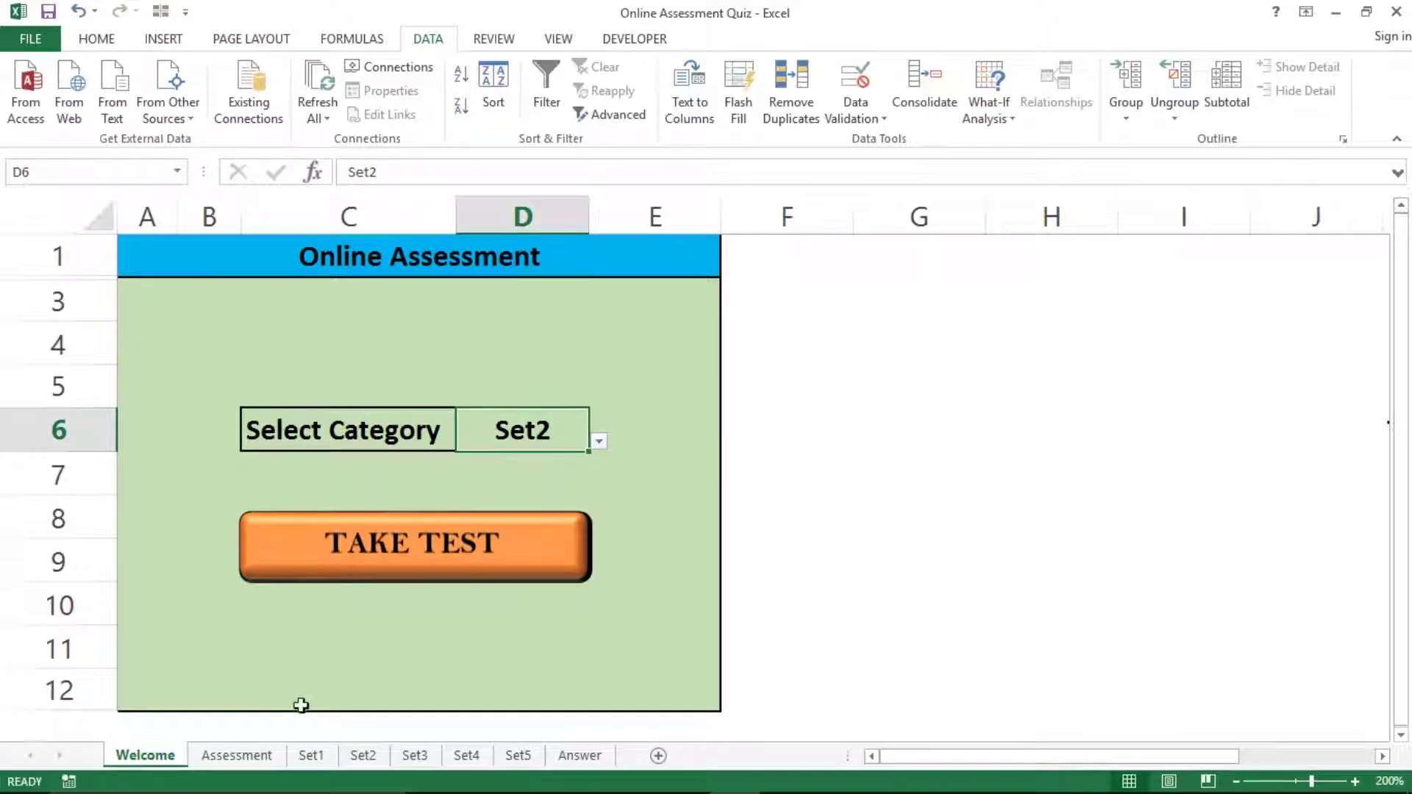
View the Set2 sheet from its first cell and inspect the rank formula in A1 and the question number in B1.
click(362, 758)
click(215, 495)
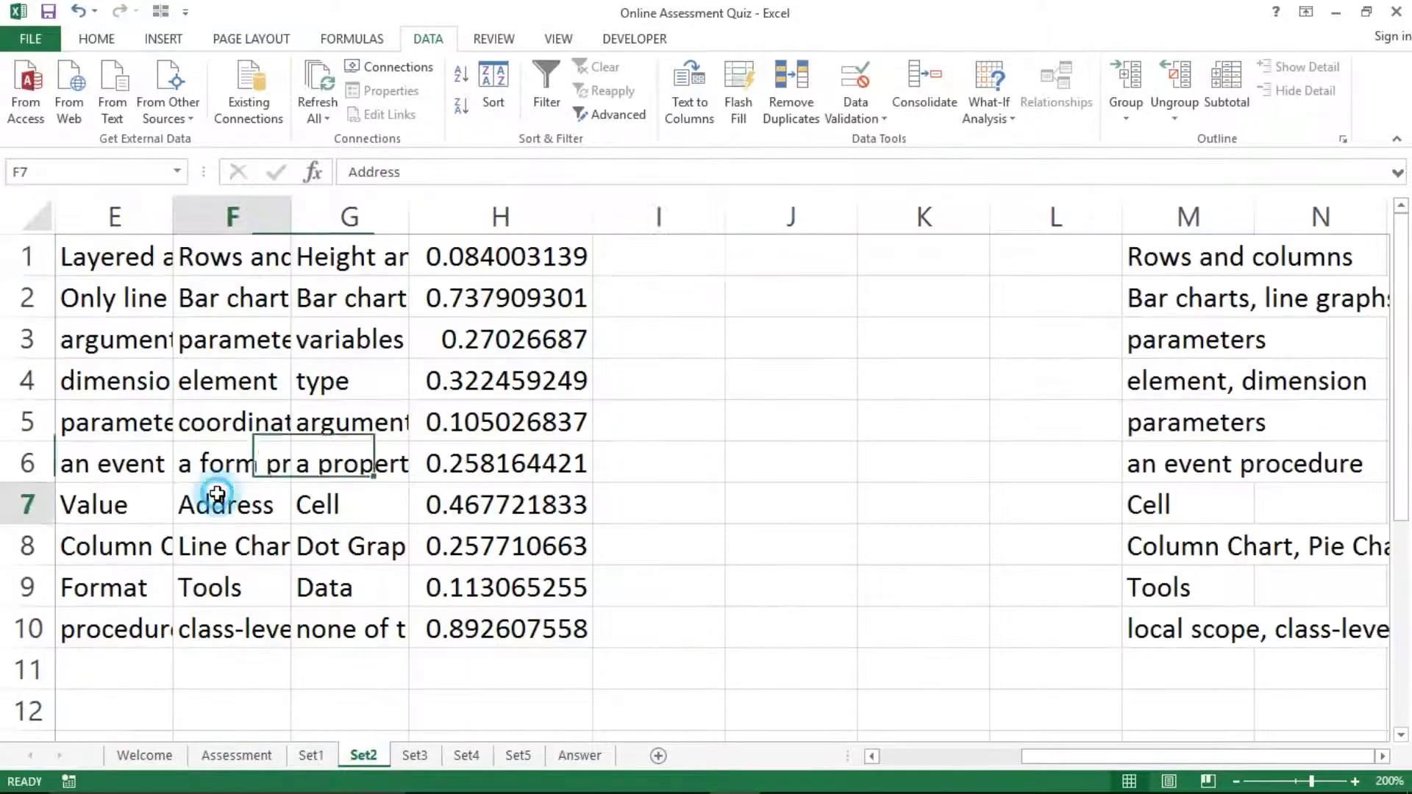
key(ctrl+Up)
key(ctrl+Left)
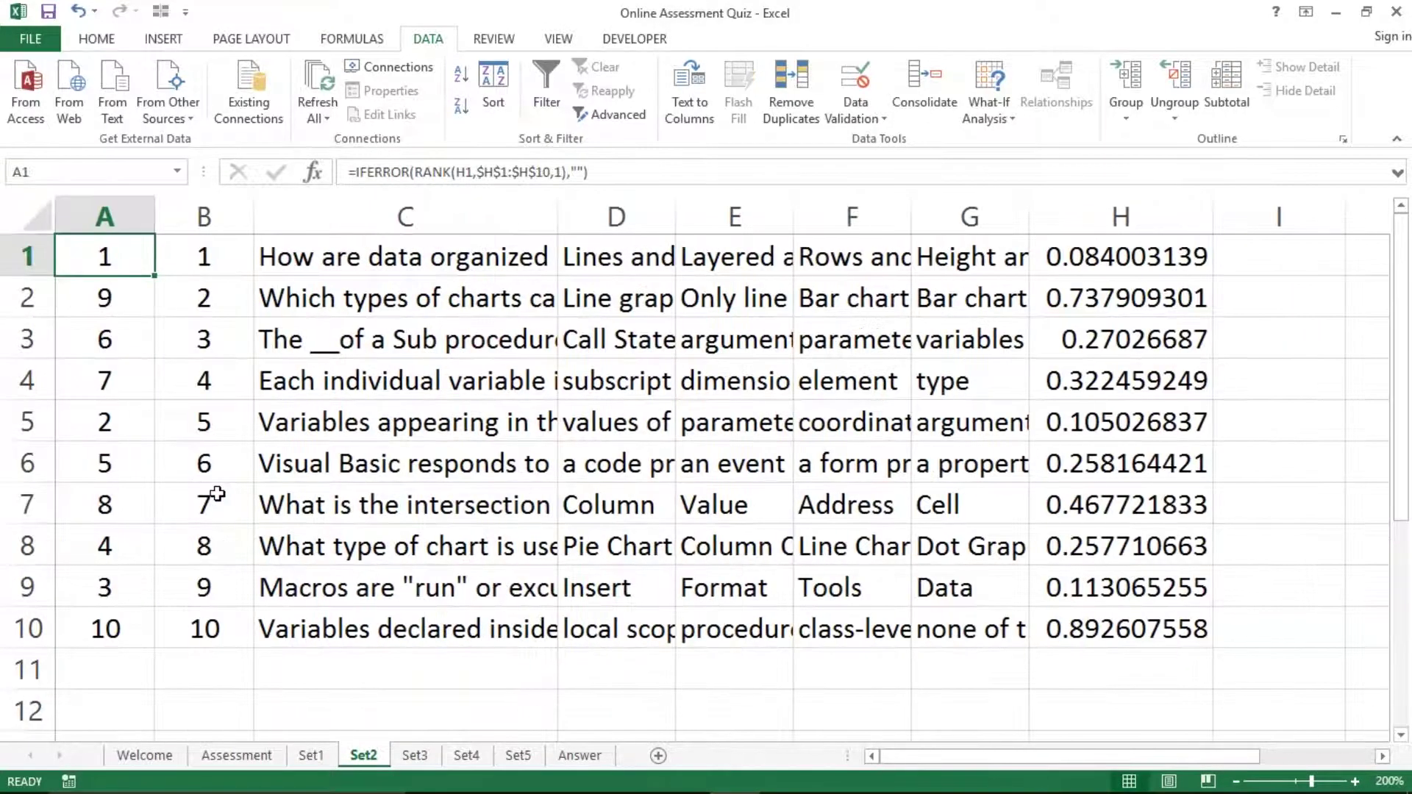
key(Right)
key(Left)
key(Right)
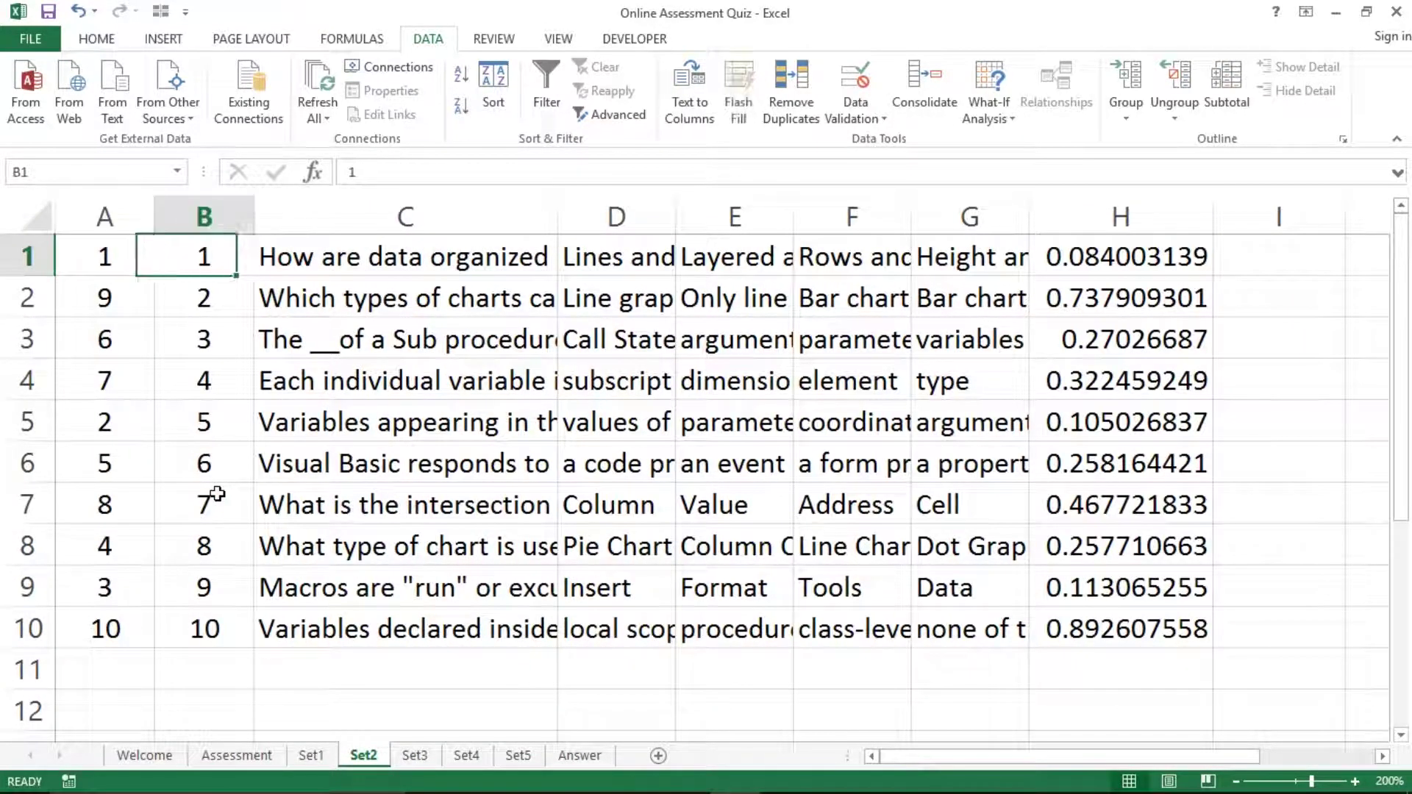
Highlight columns C through G on the Set2 sheet to show the questions and their answer options.
key(Right)
key(ctrl+space)
key(shift+Right)
key(shift+Right)
key(shift+Right)
key(shift+Right)
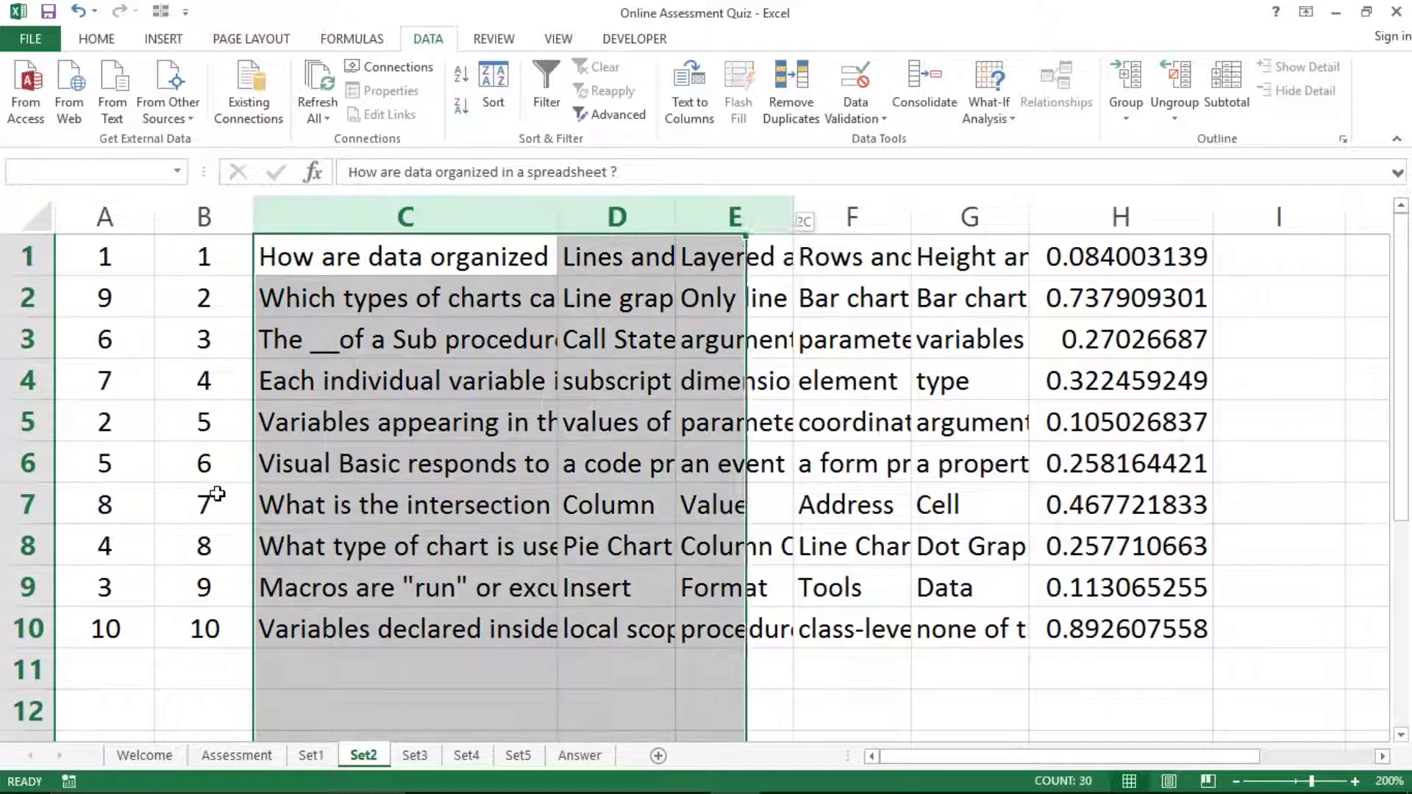
AutoFit the widths of columns C through G on the Set2 sheet to their contents.
key(alt+o)
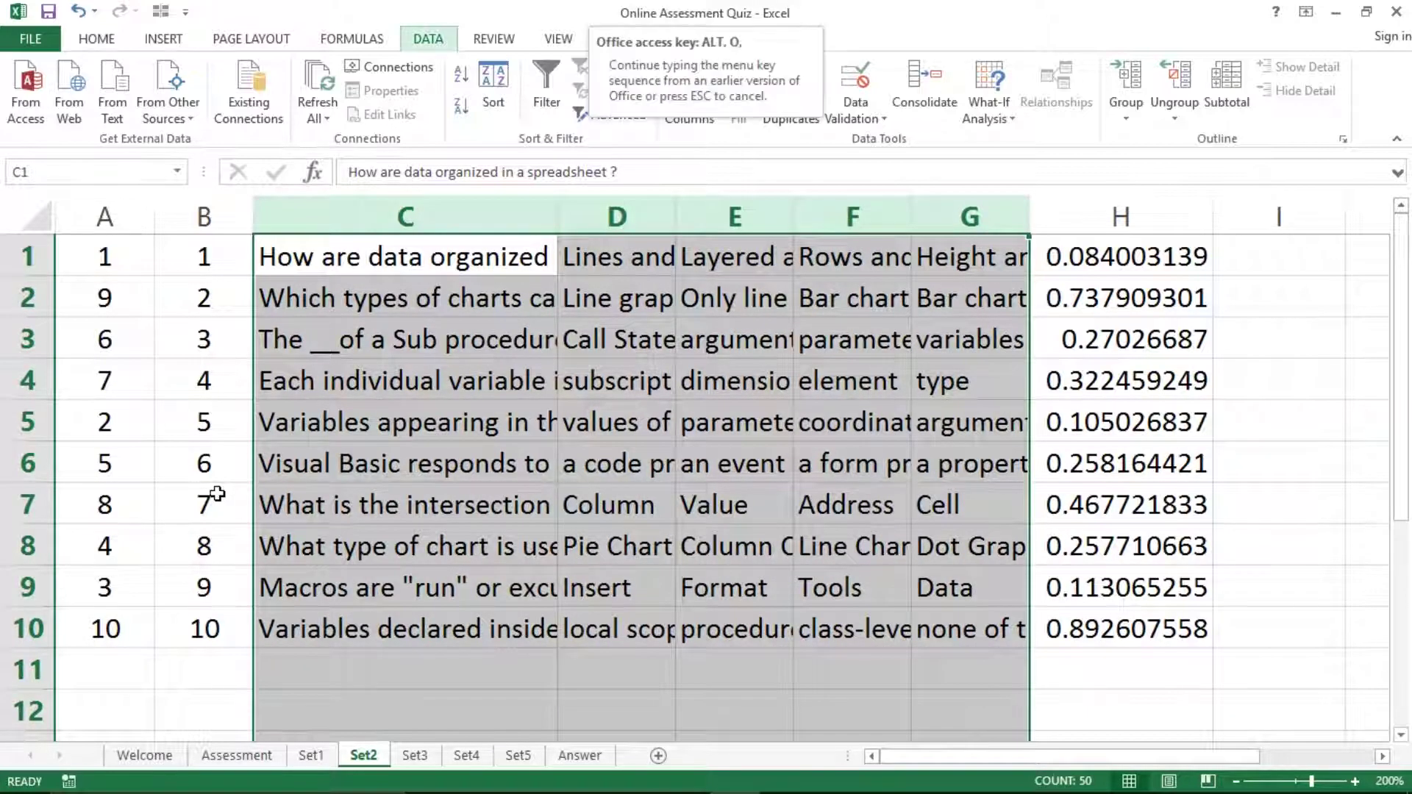
key(a)
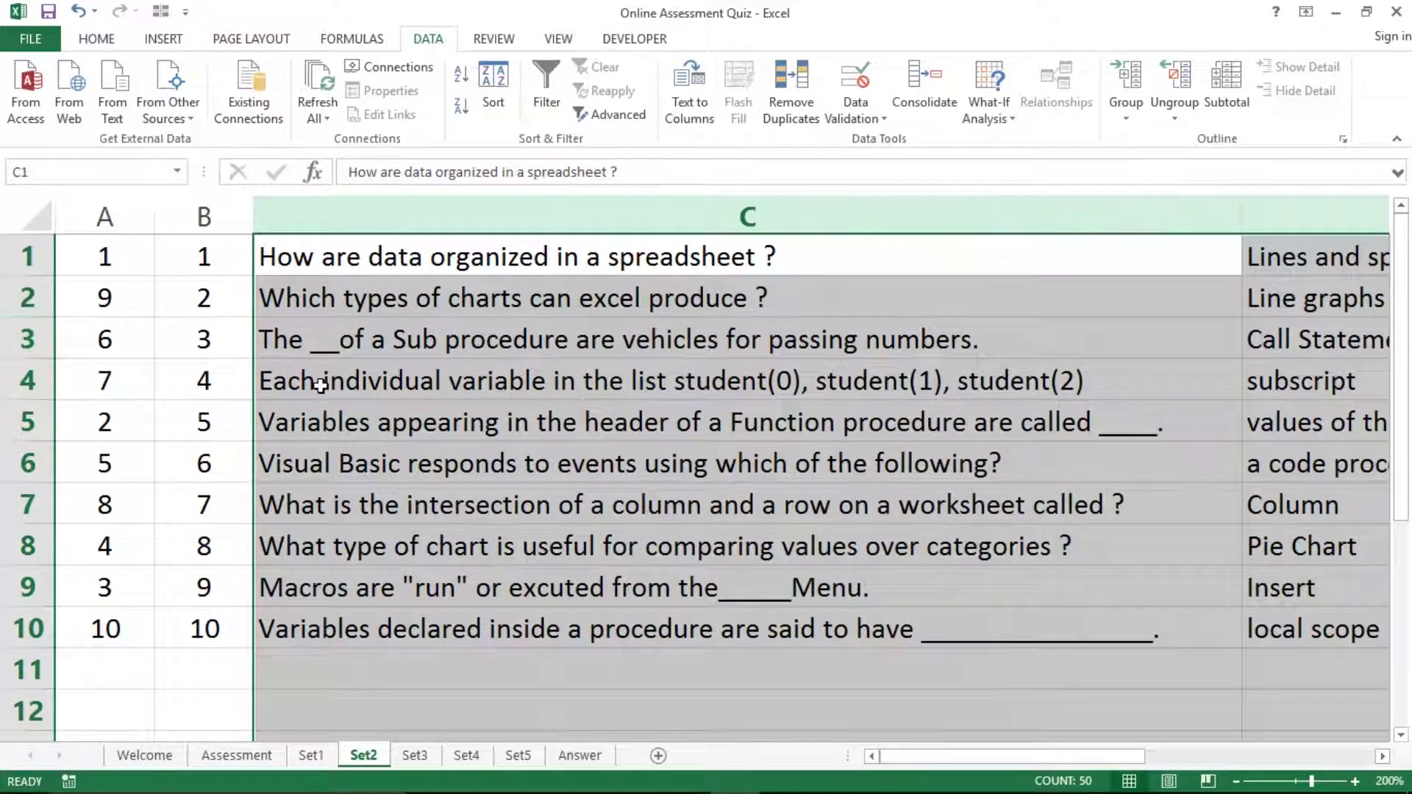
click(304, 388)
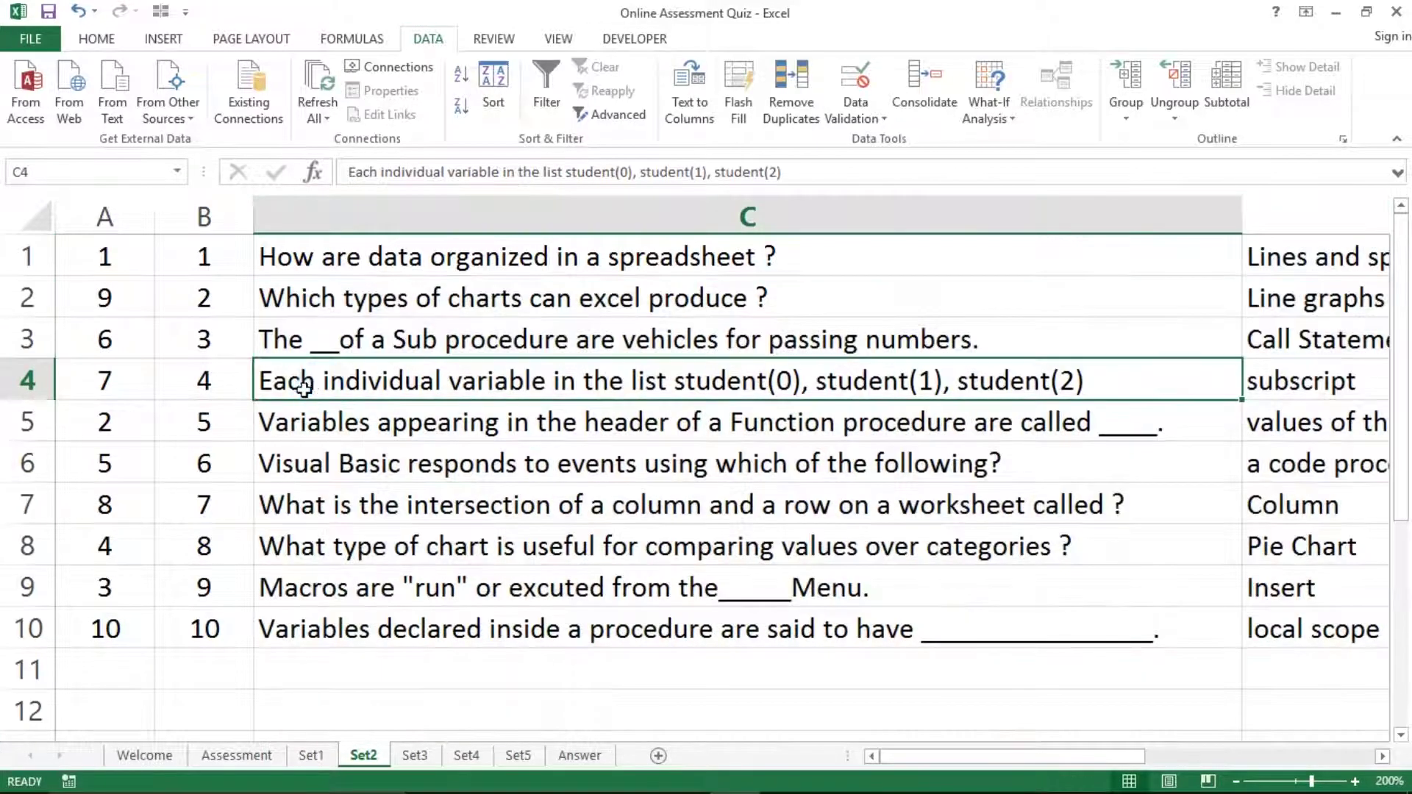
Highlight the question numbers in B1:B10 and the matching questions in C1:C10 on the Set2 sheet.
click(243, 451)
key(ctrl+Up)
key(Left)
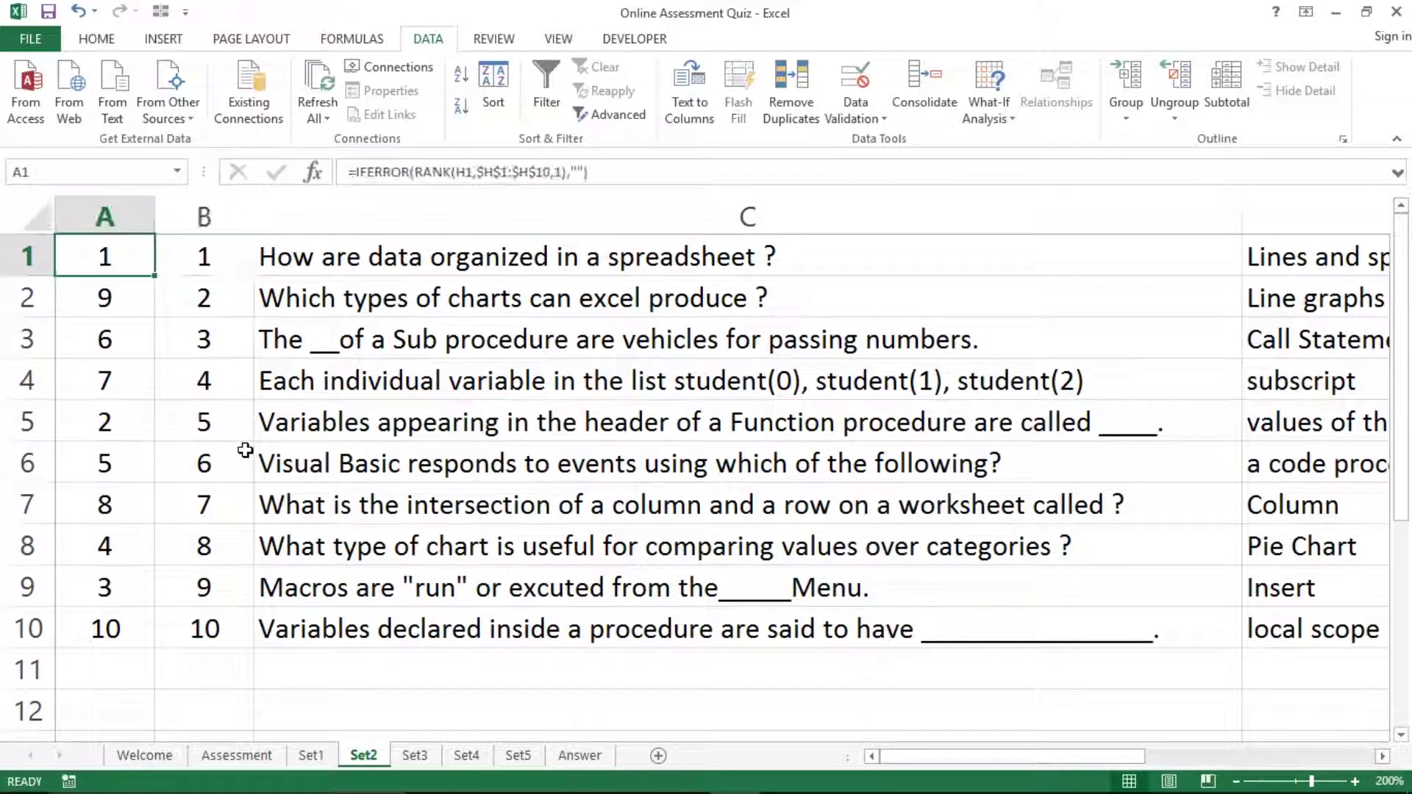
key(Right)
key(ctrl+shift+Down)
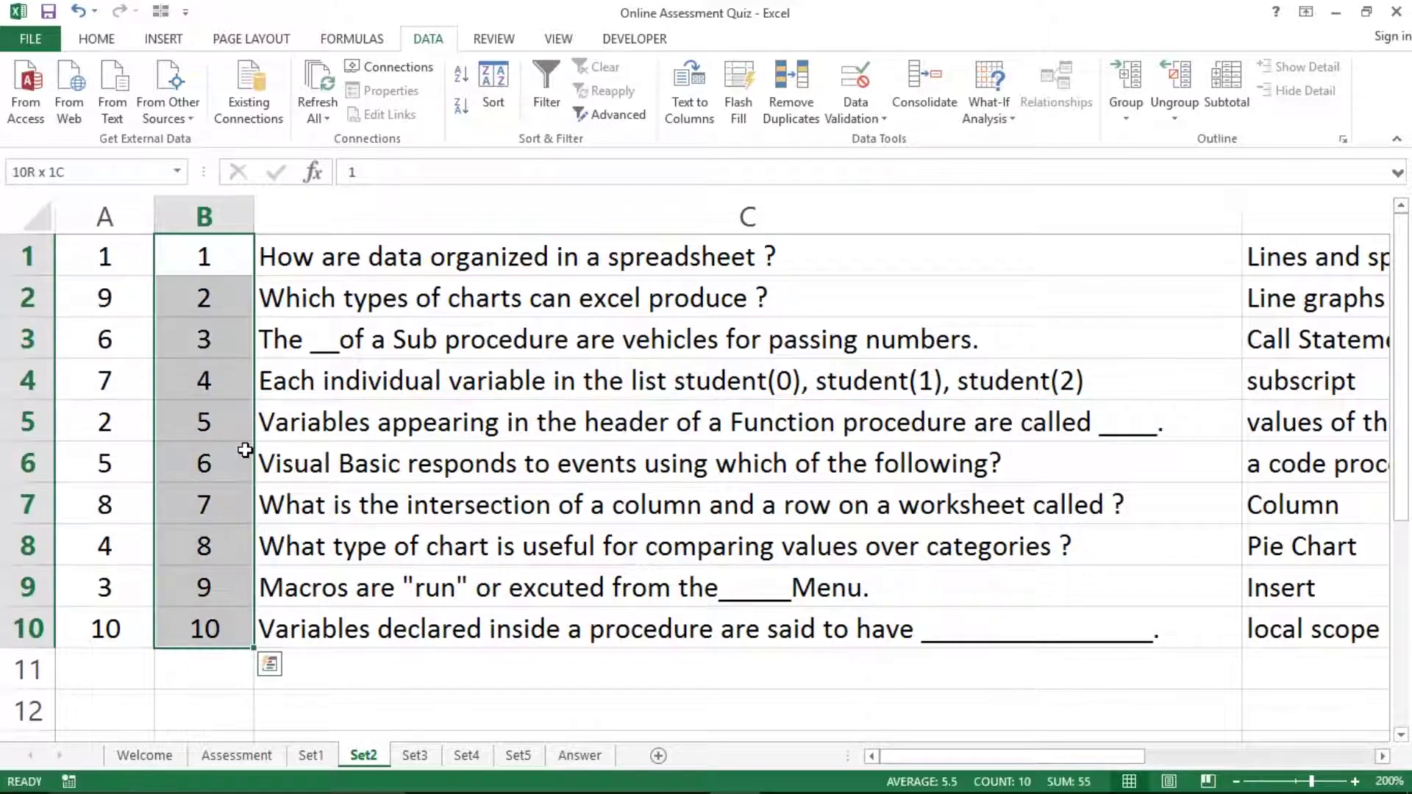
key(ctrl+shift+Up)
key(Right)
key(ctrl+shift+Down)
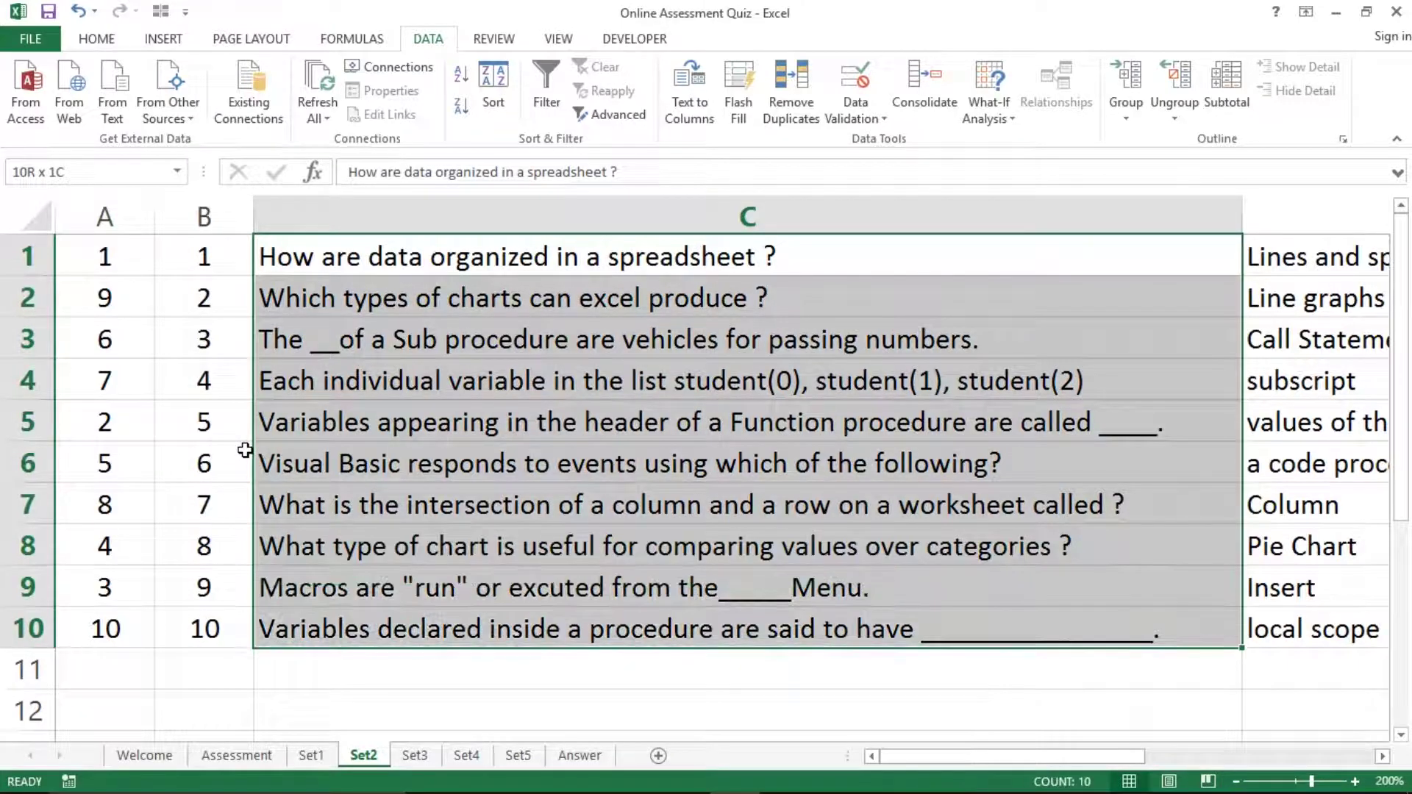
key(ctrl+shift+Up)
key(Left)
key(ctrl+shift+Down)
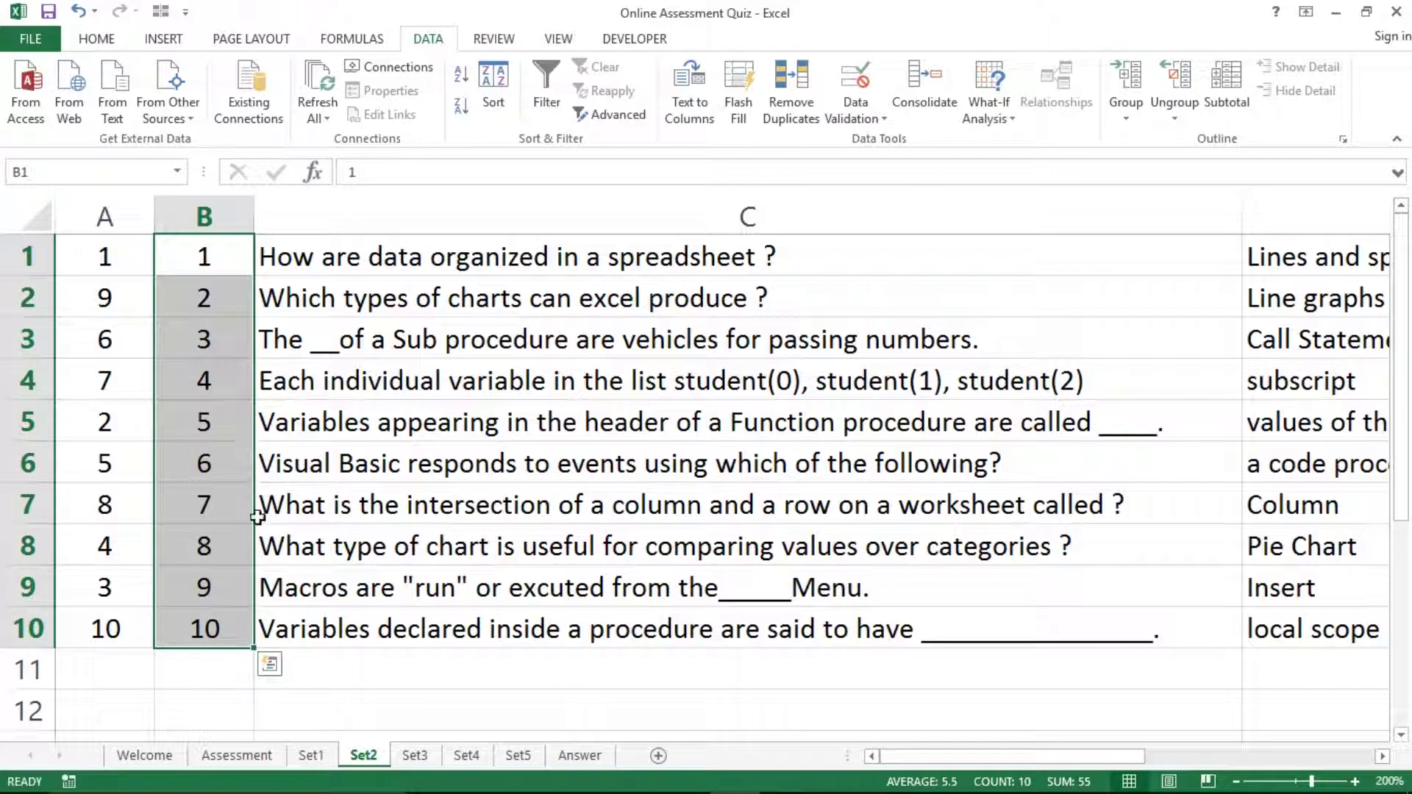
On the Assessment sheet, reveal the hidden numbers in A3:A22 by changing their font colour to black.
click(241, 757)
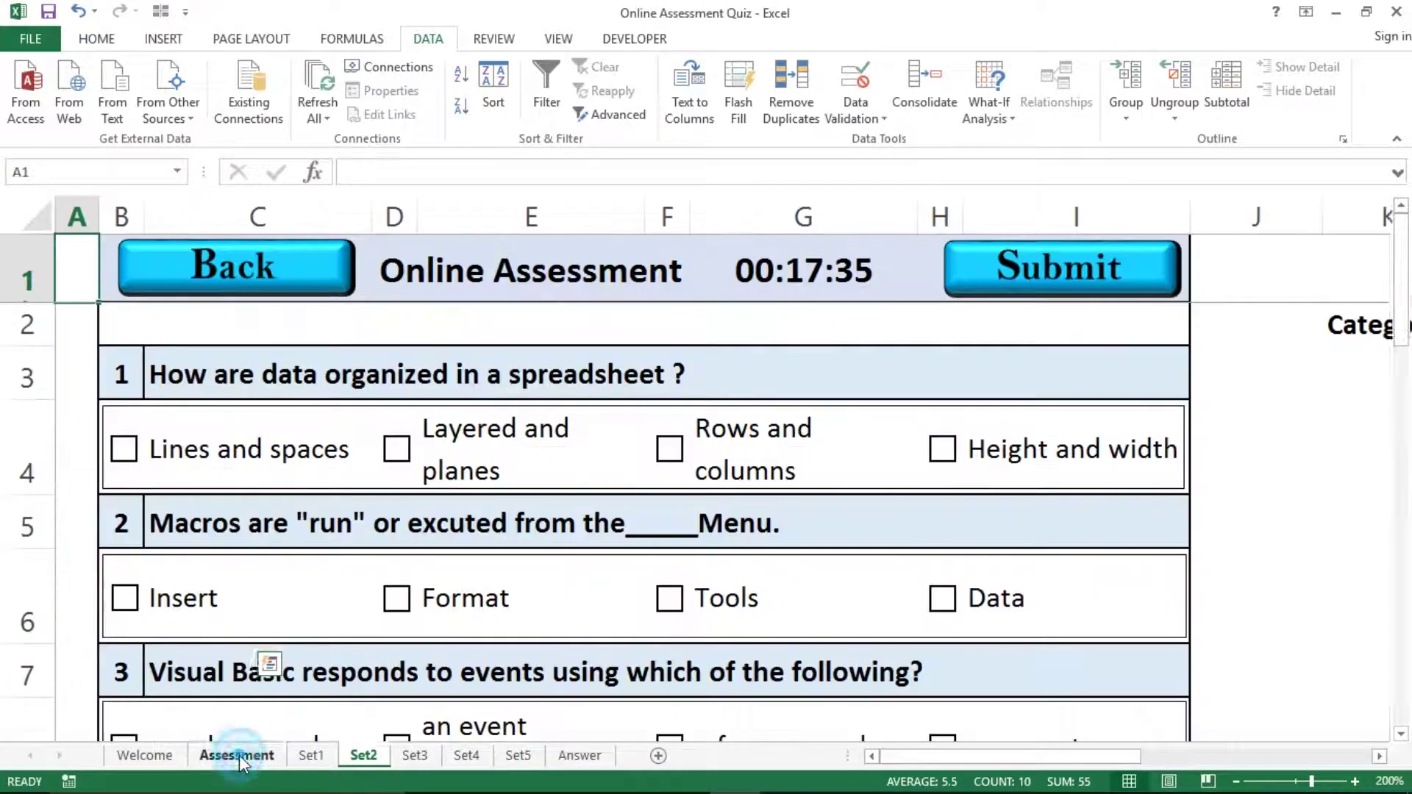
click(75, 348)
drag(74, 348, 75, 351)
scroll(75, 354, down, 3)
scroll(76, 353, down, 3)
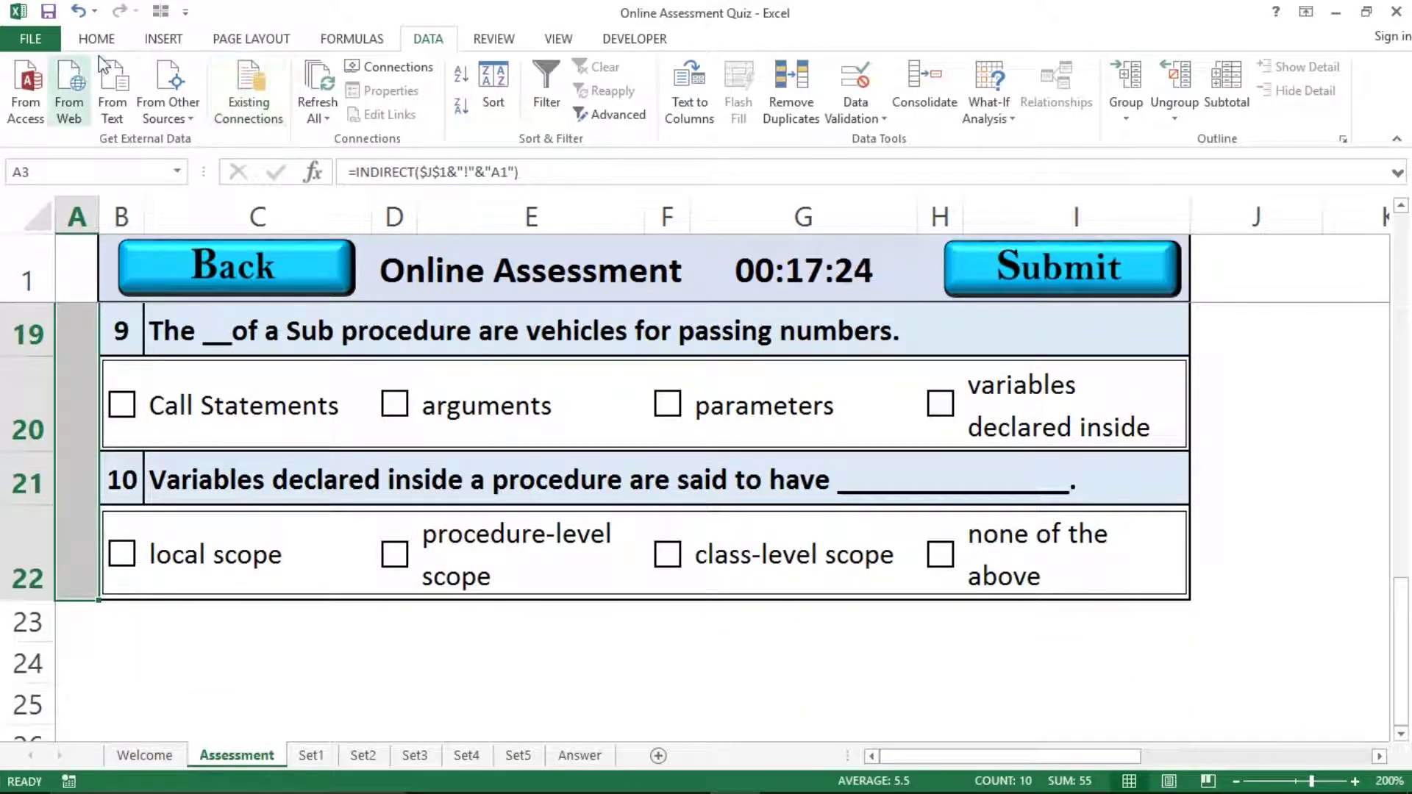
click(111, 89)
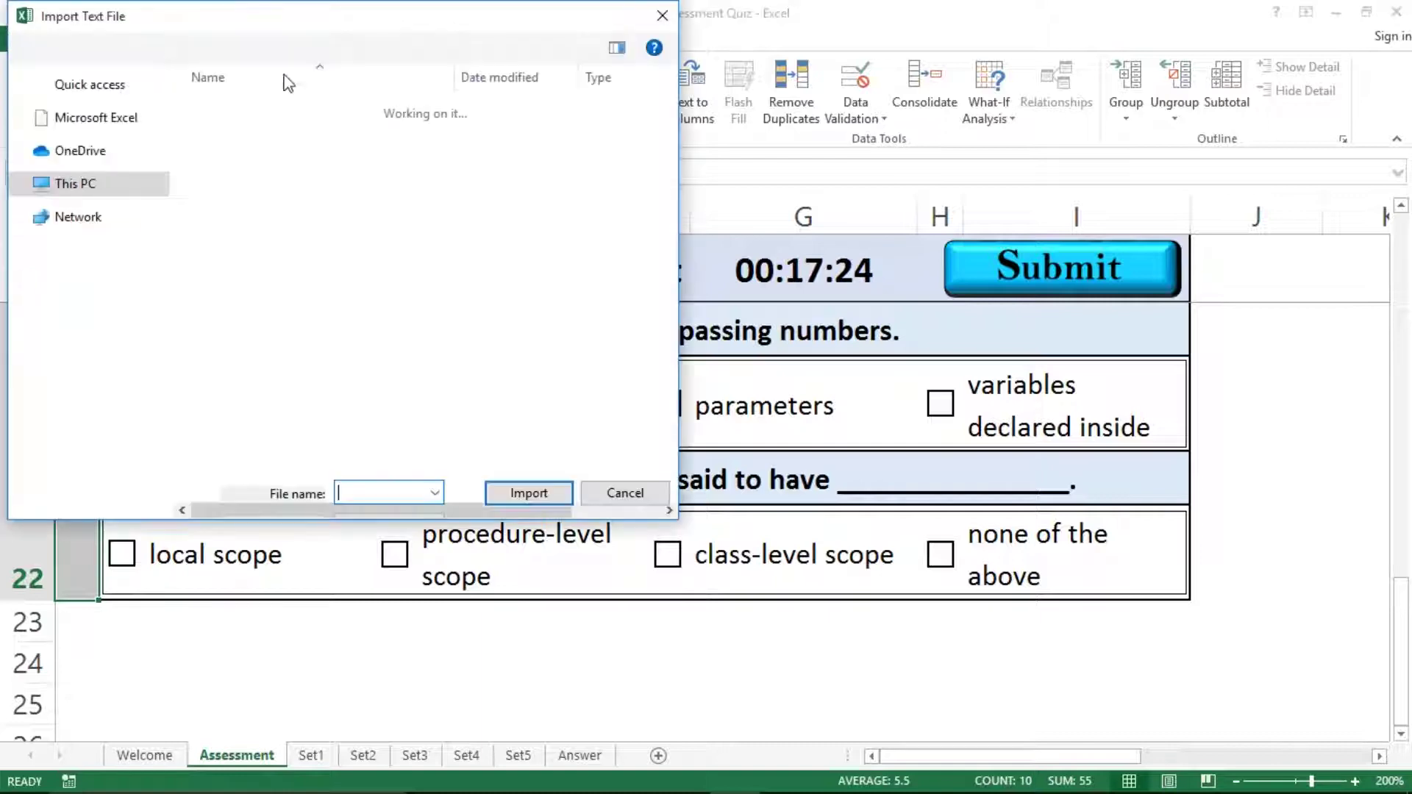
click(684, 11)
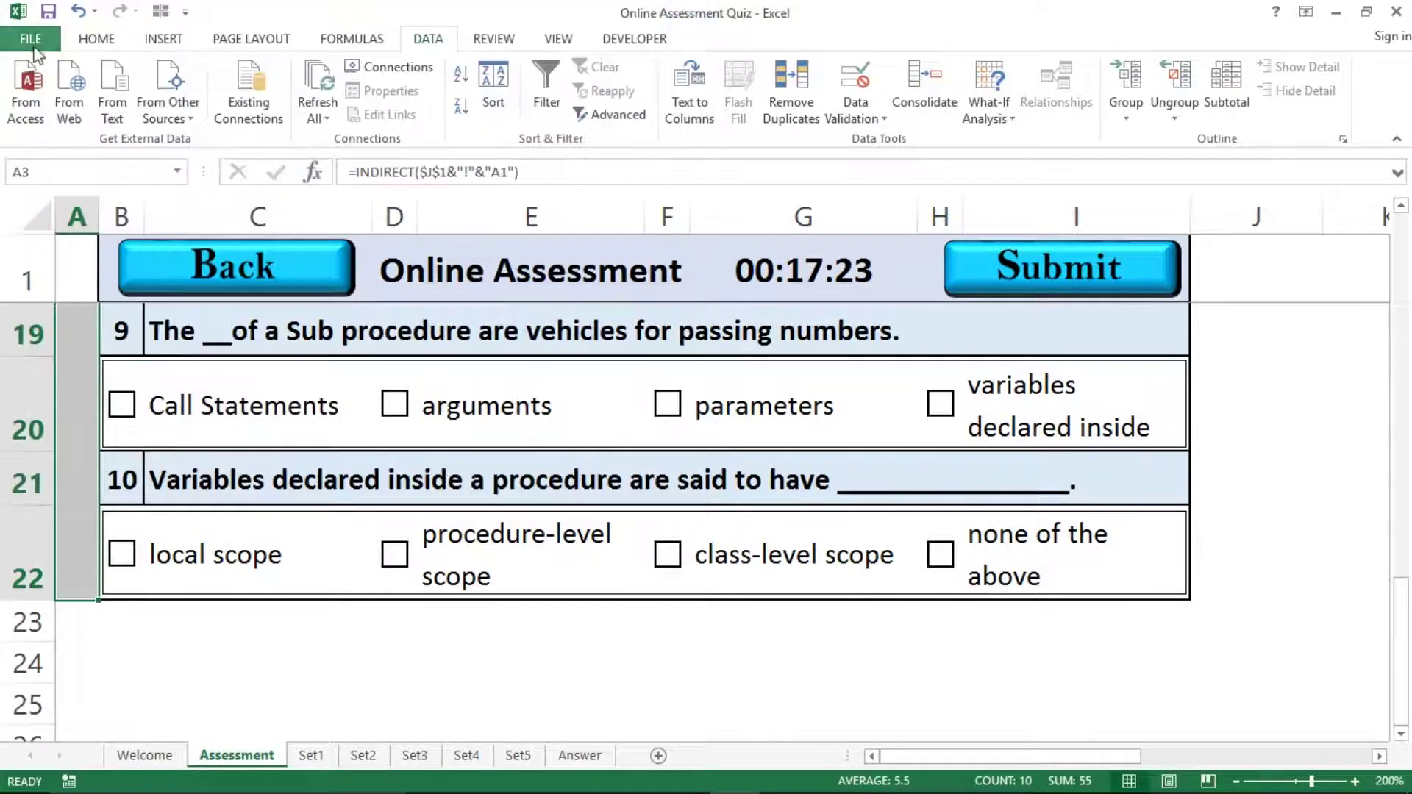
click(96, 38)
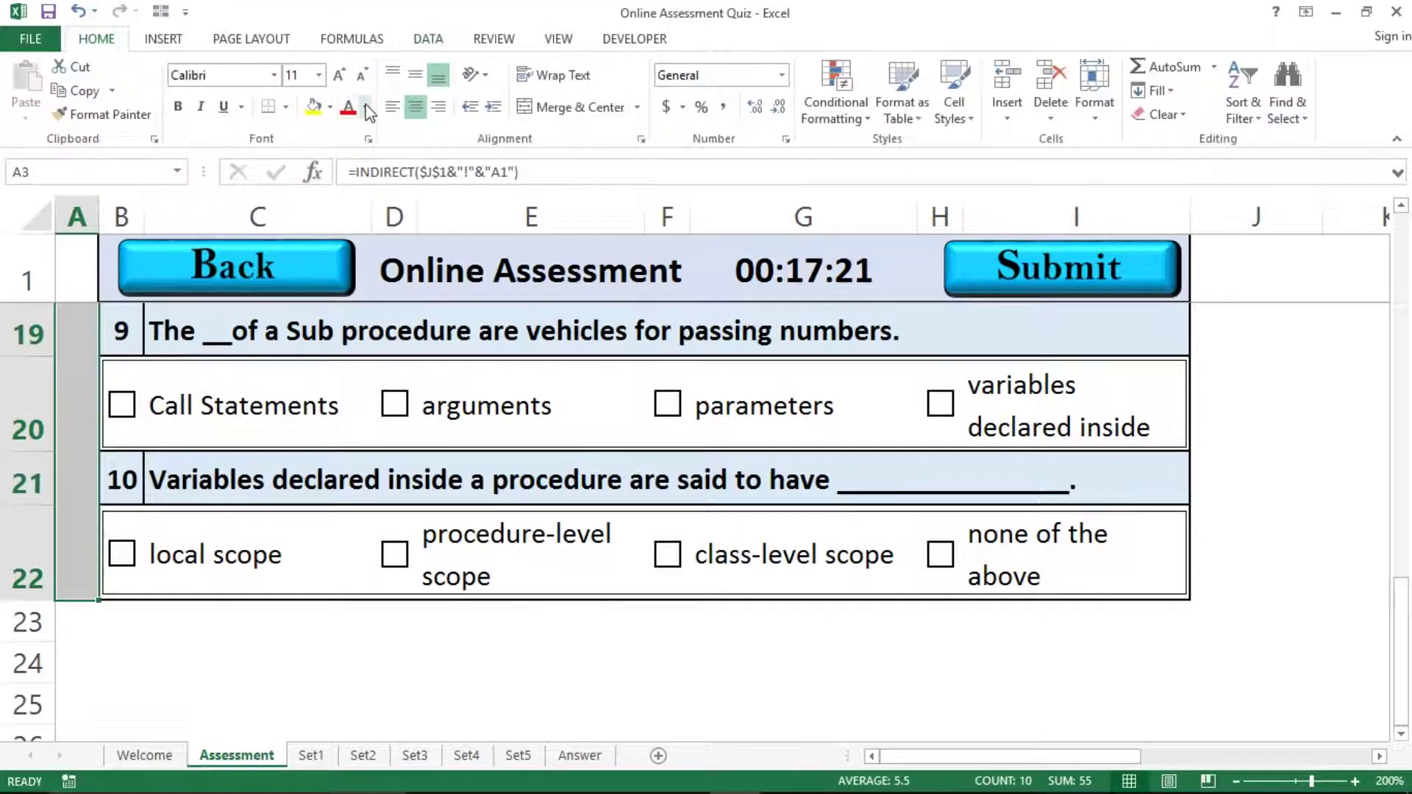
click(367, 108)
click(371, 130)
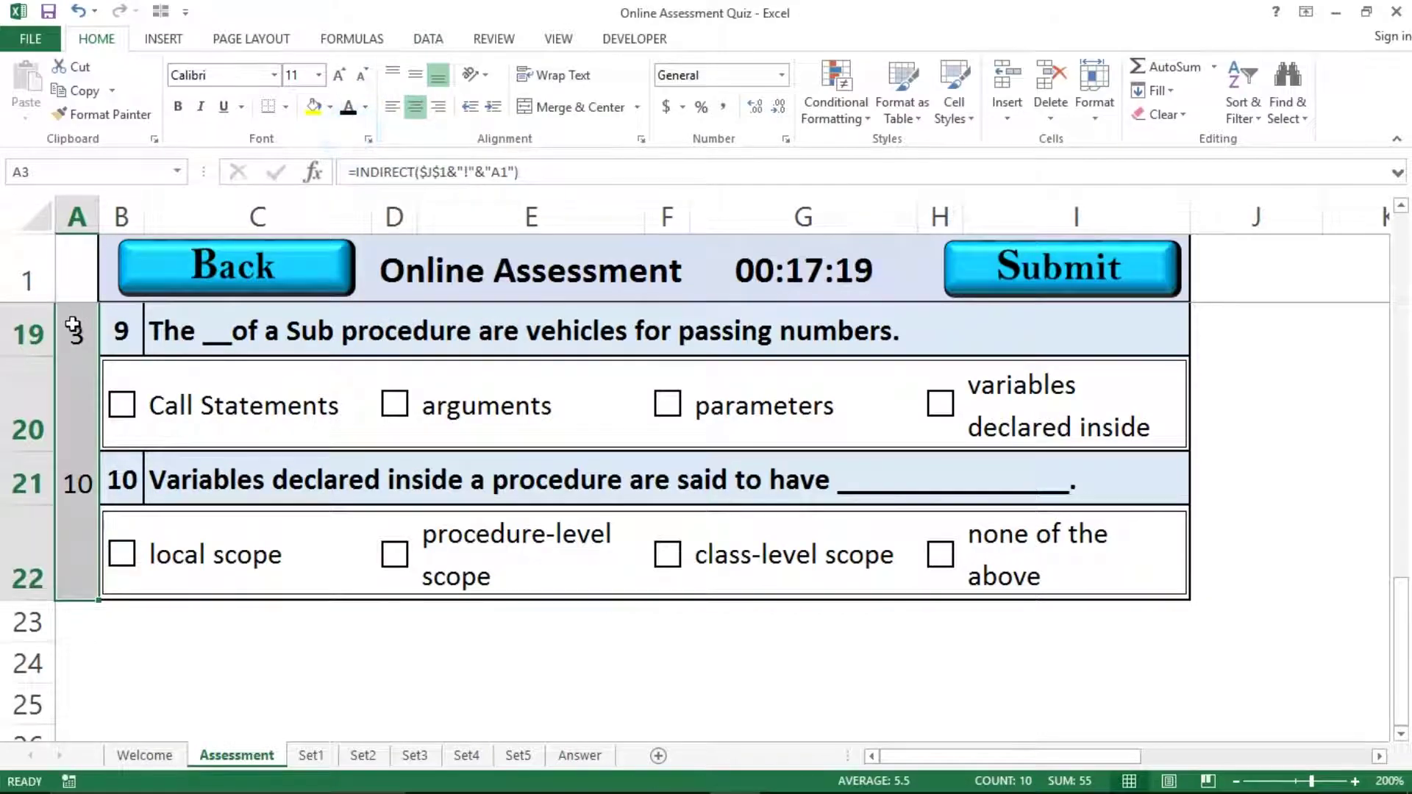
scroll(72, 324, up, 5)
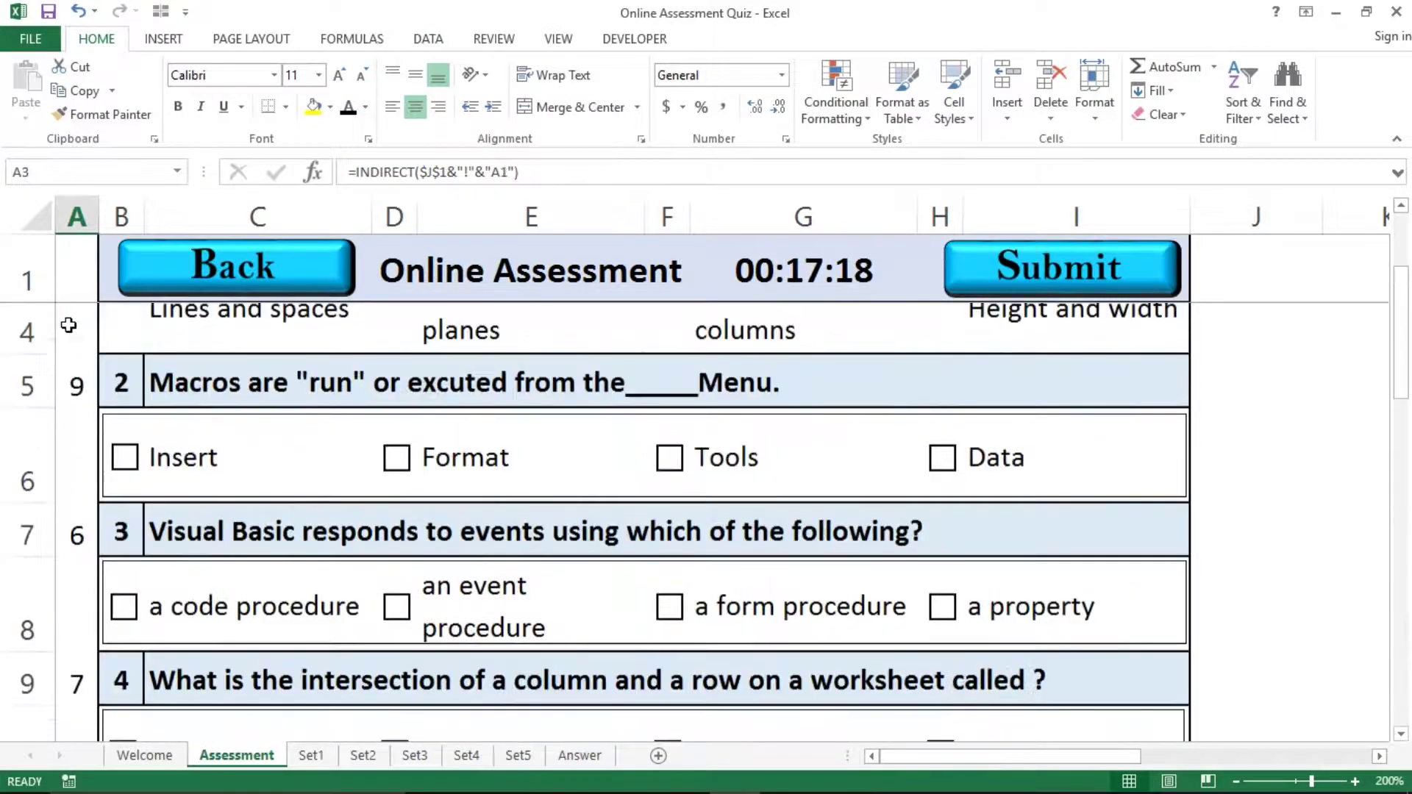
scroll(68, 325, up, 1)
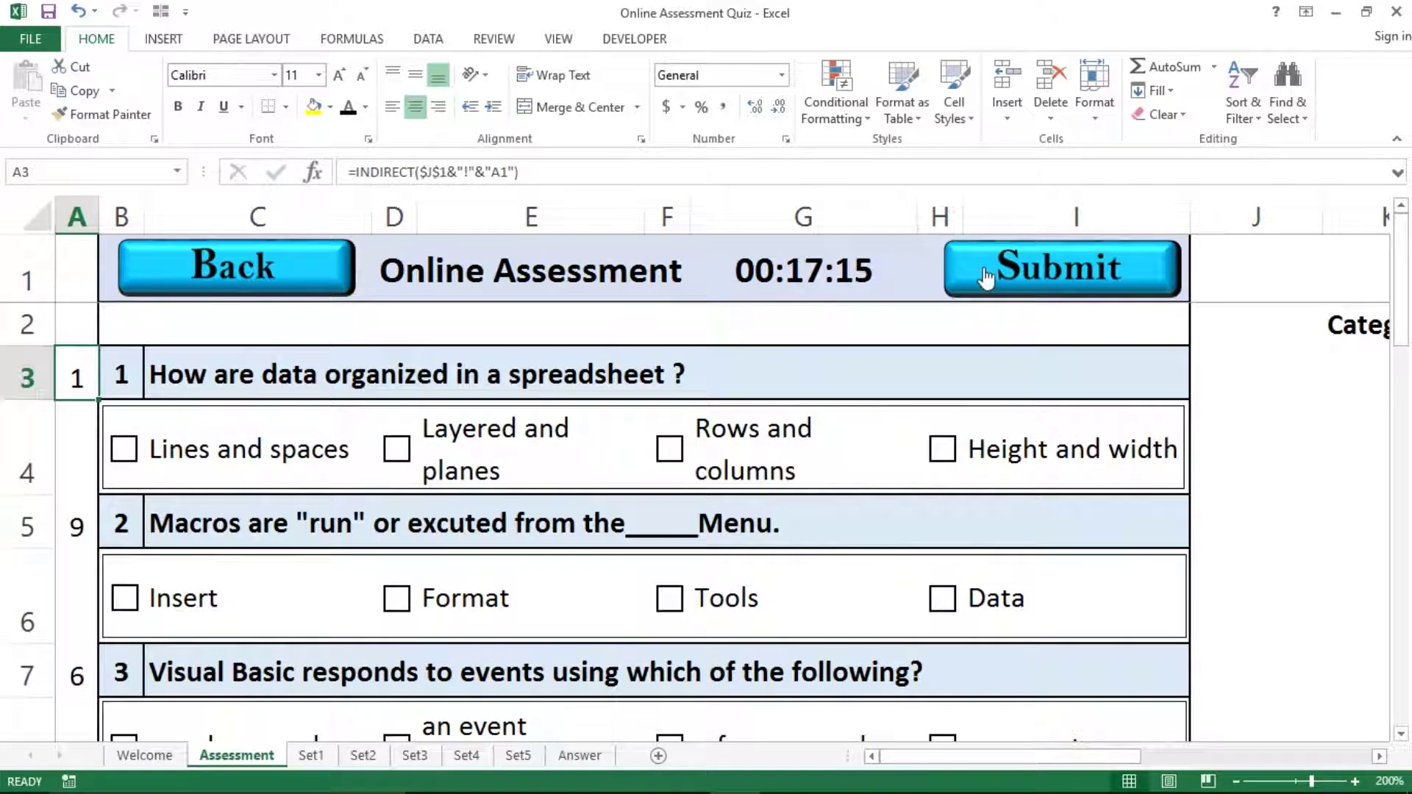
Change the font colour of cell J1 to black and centre its contents horizontally and vertically.
click(1257, 271)
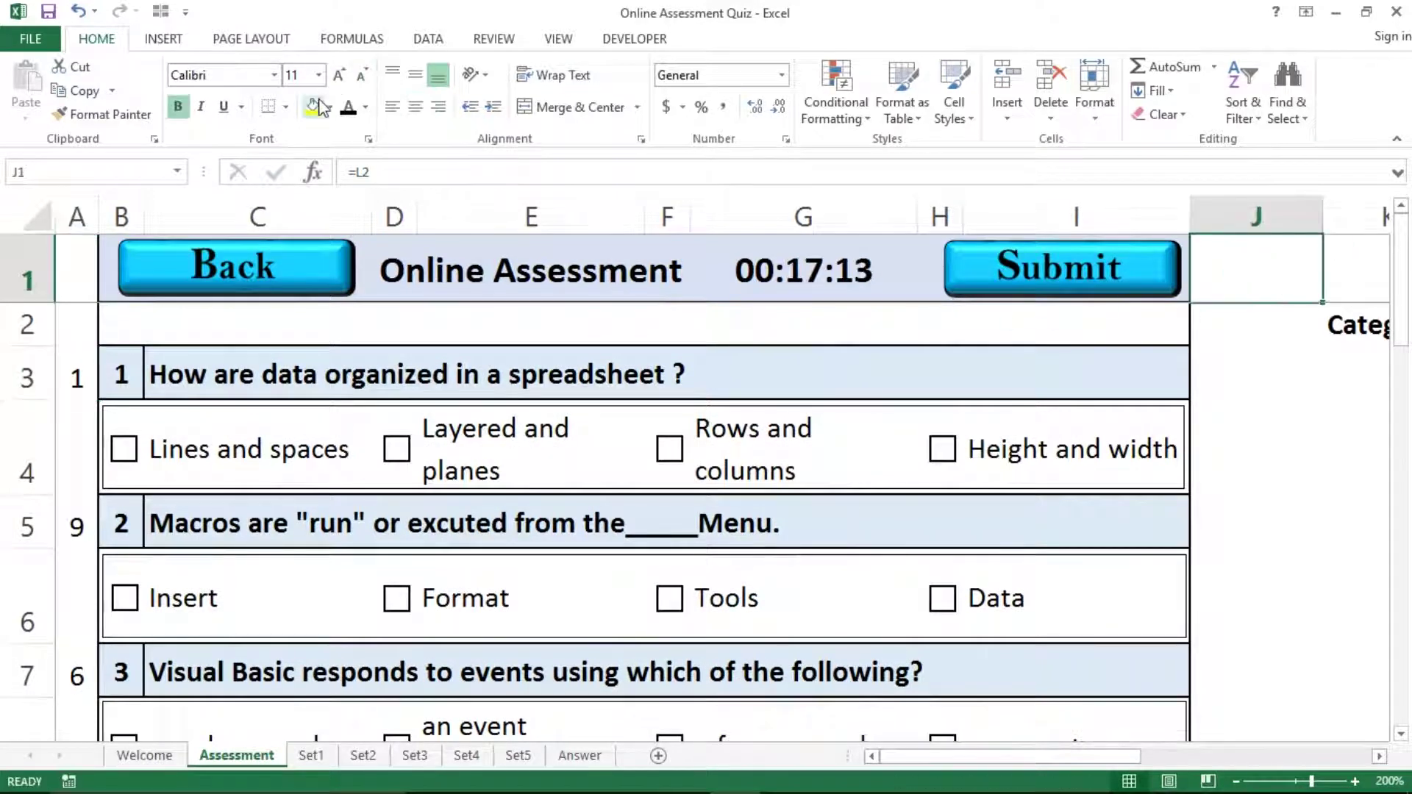
click(350, 110)
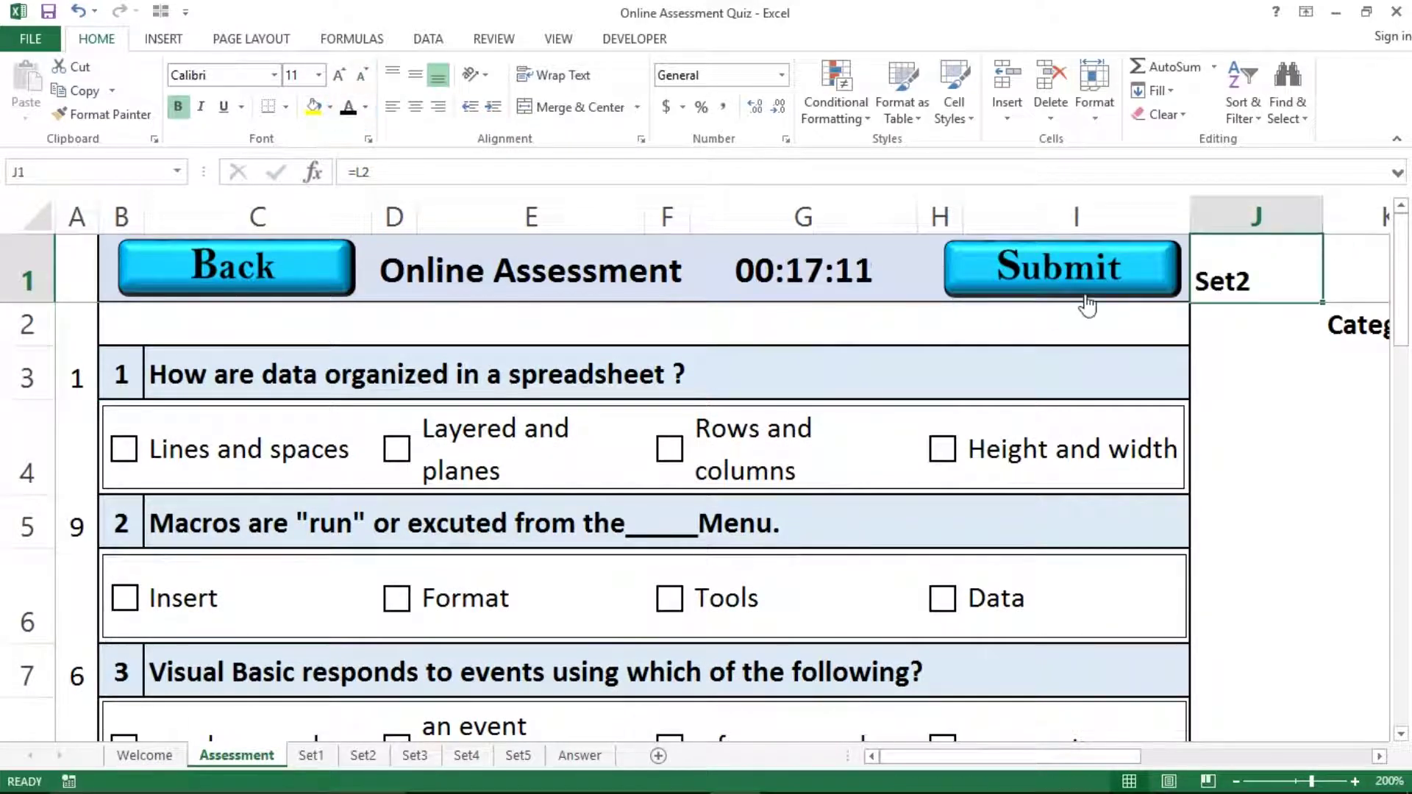
click(416, 109)
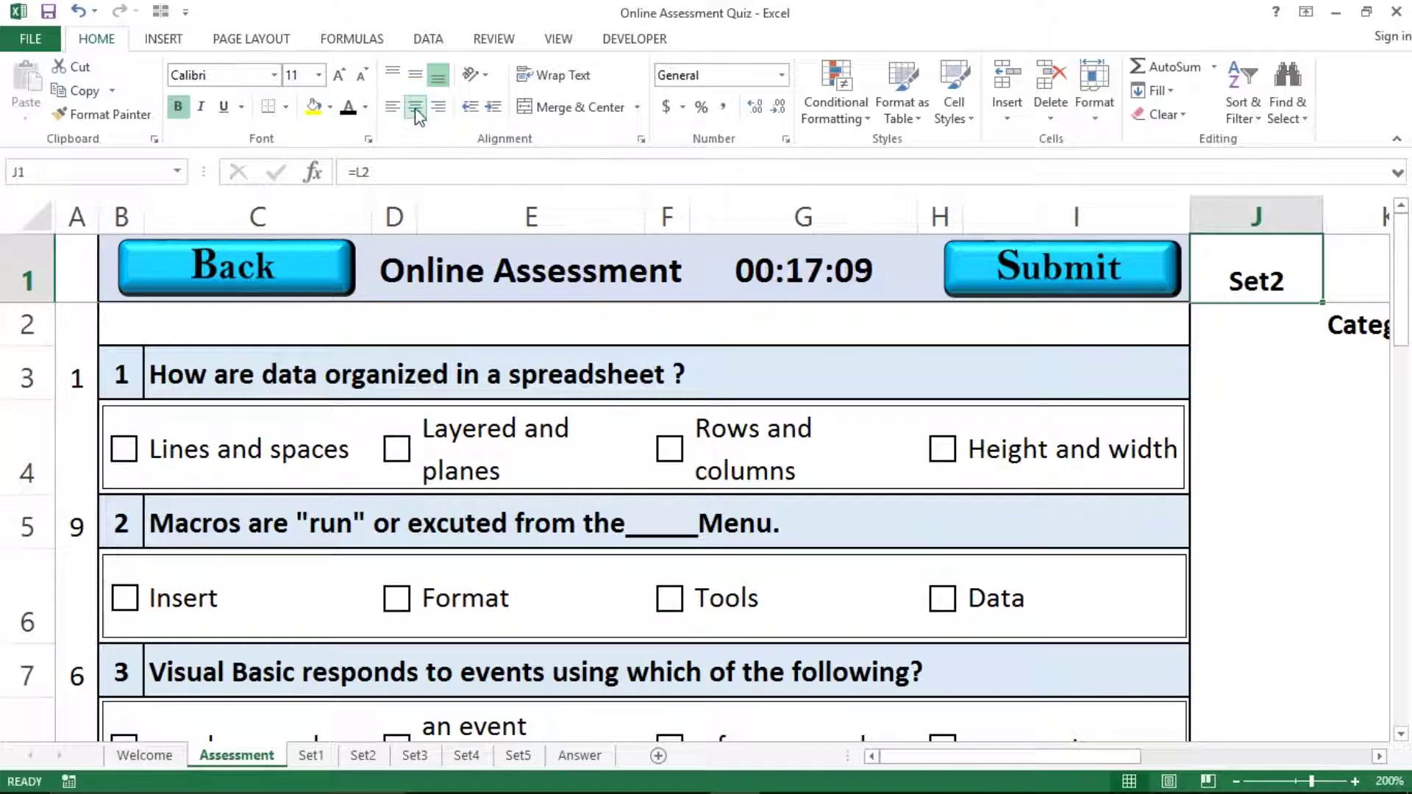
click(419, 81)
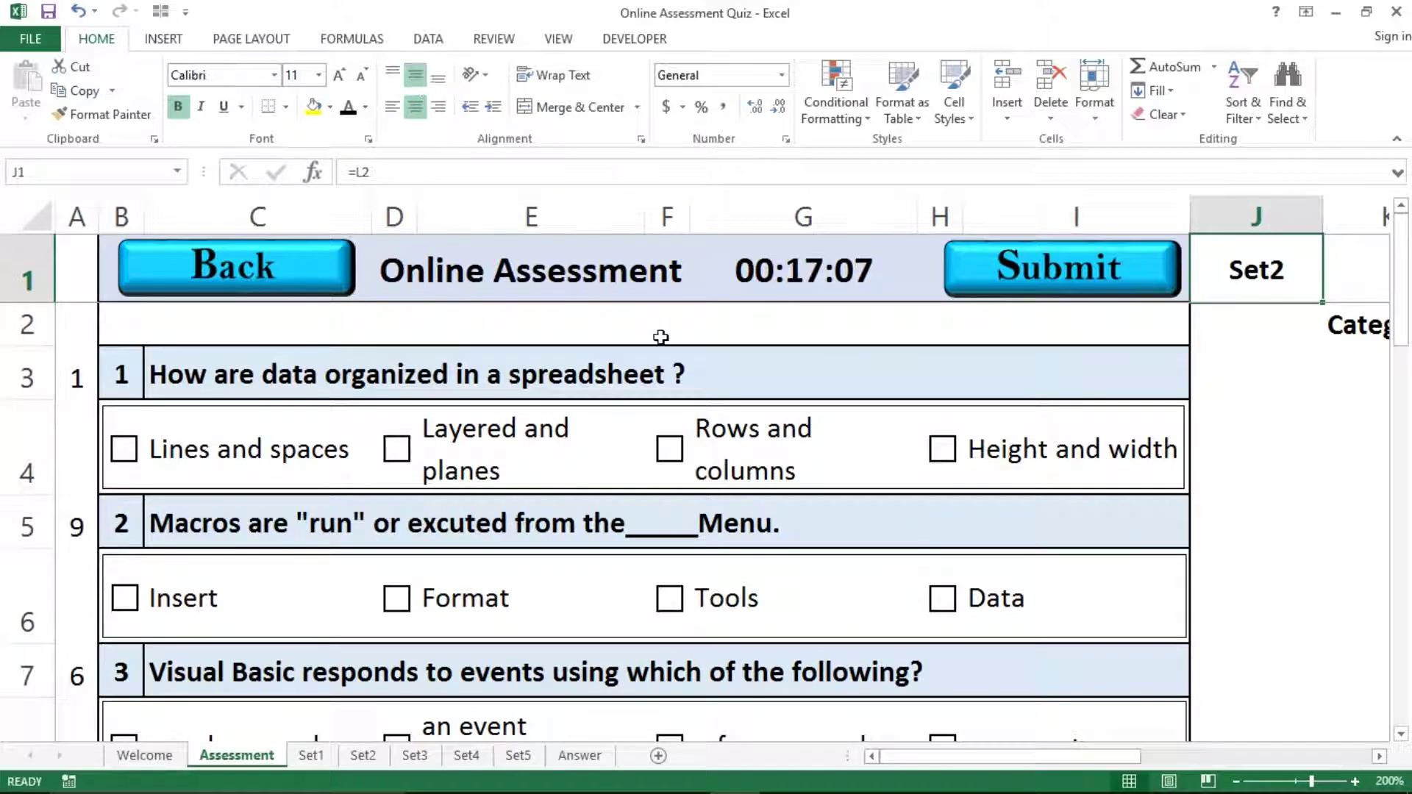
Examine the category and timer helper cells in columns J through O of the Assessment sheet.
click(1301, 359)
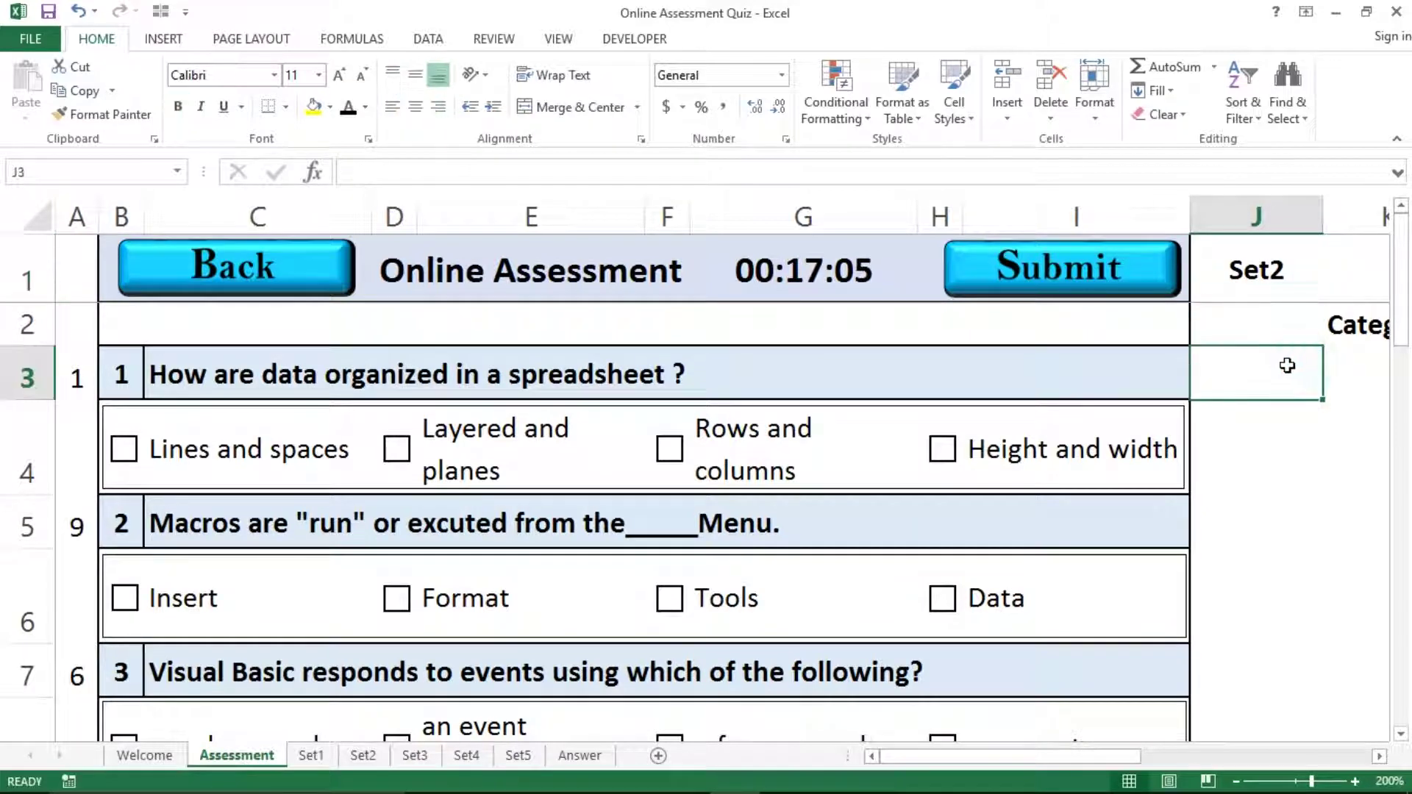
key(Up)
key(Up)
key(Right)
key(Right)
key(Right)
key(Right)
key(Right)
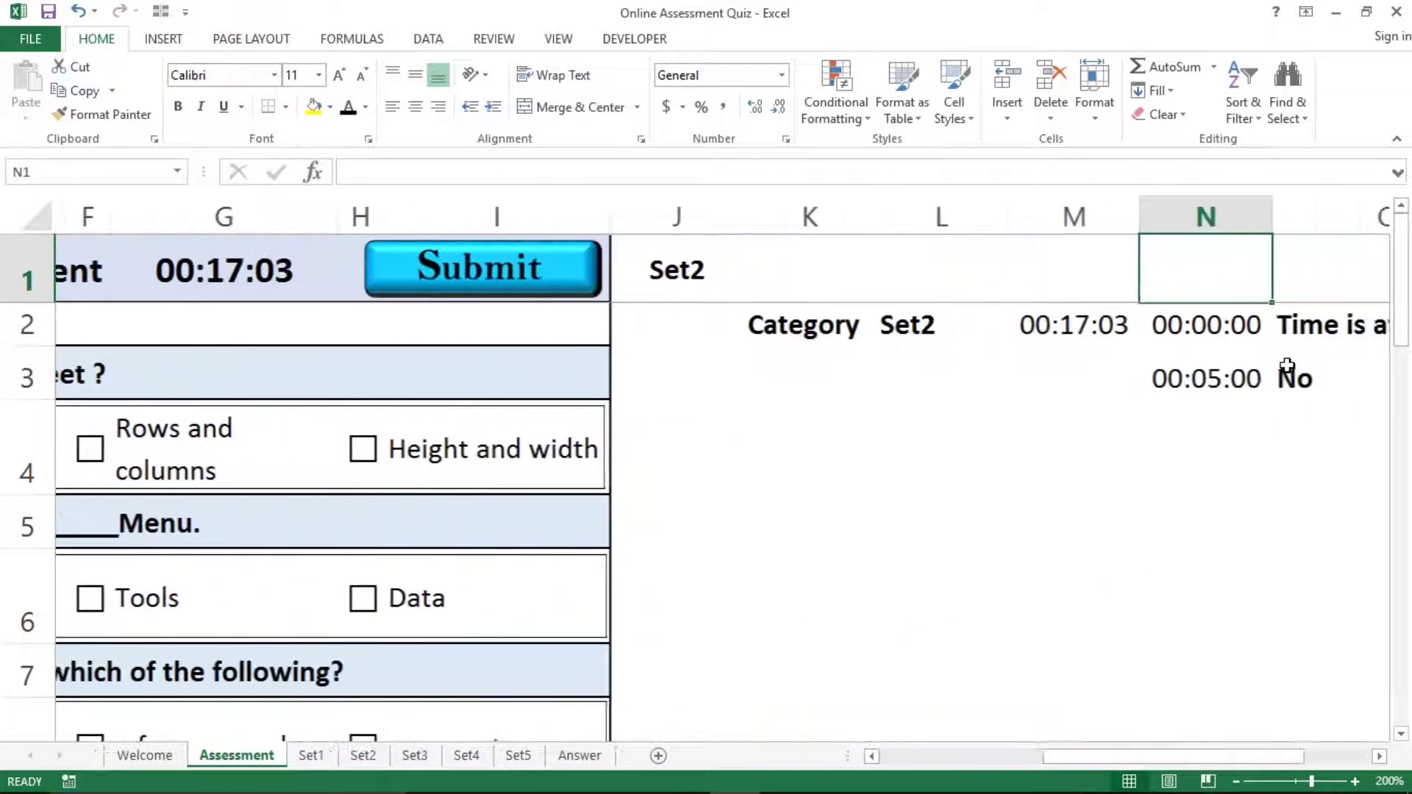
key(Down)
key(Down)
key(Up)
key(Left)
key(Left)
key(Left)
key(Left)
key(Left)
key(Left)
key(Left)
key(Left)
key(Left)
key(Left)
key(Left)
key(Left)
key(Left)
key(Left)
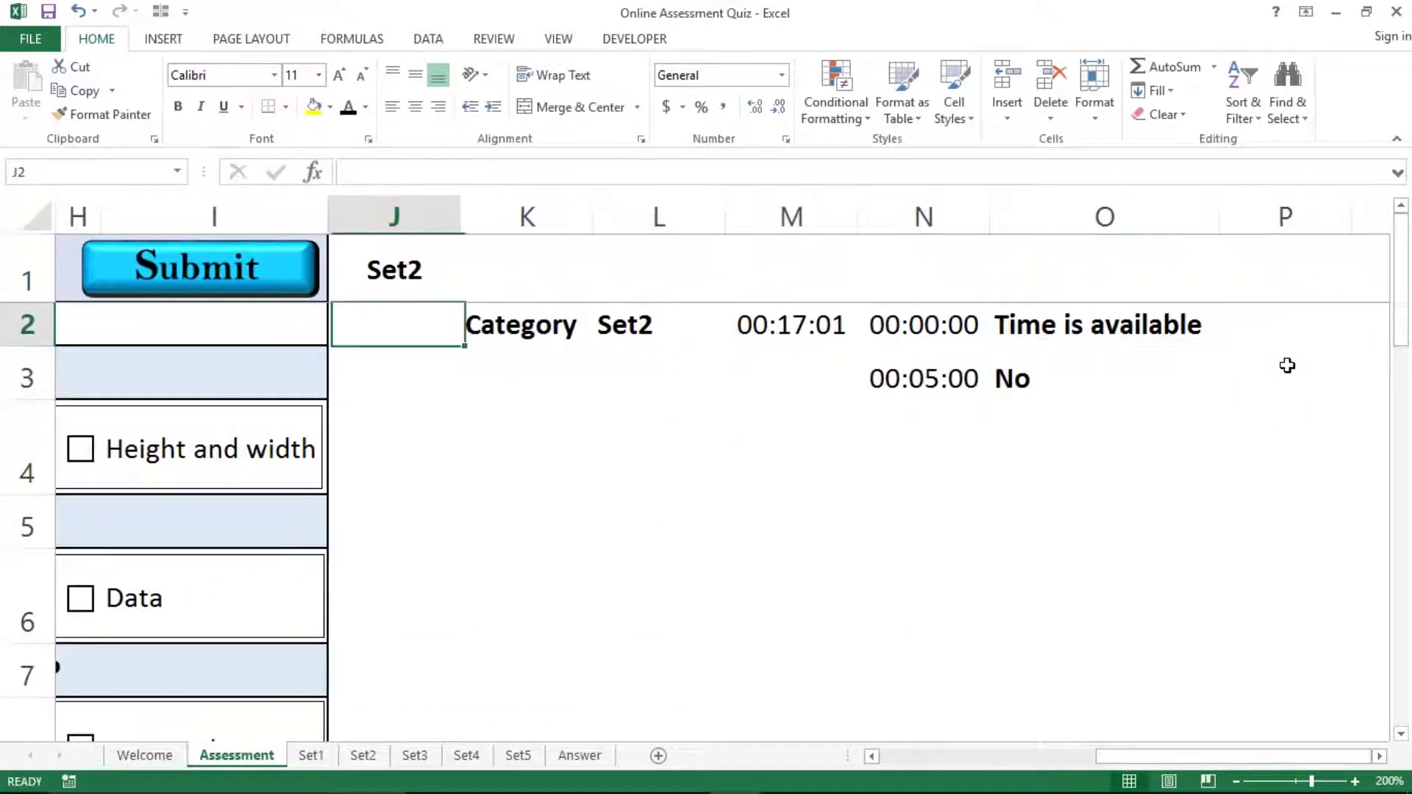
key(Right)
key(Right)
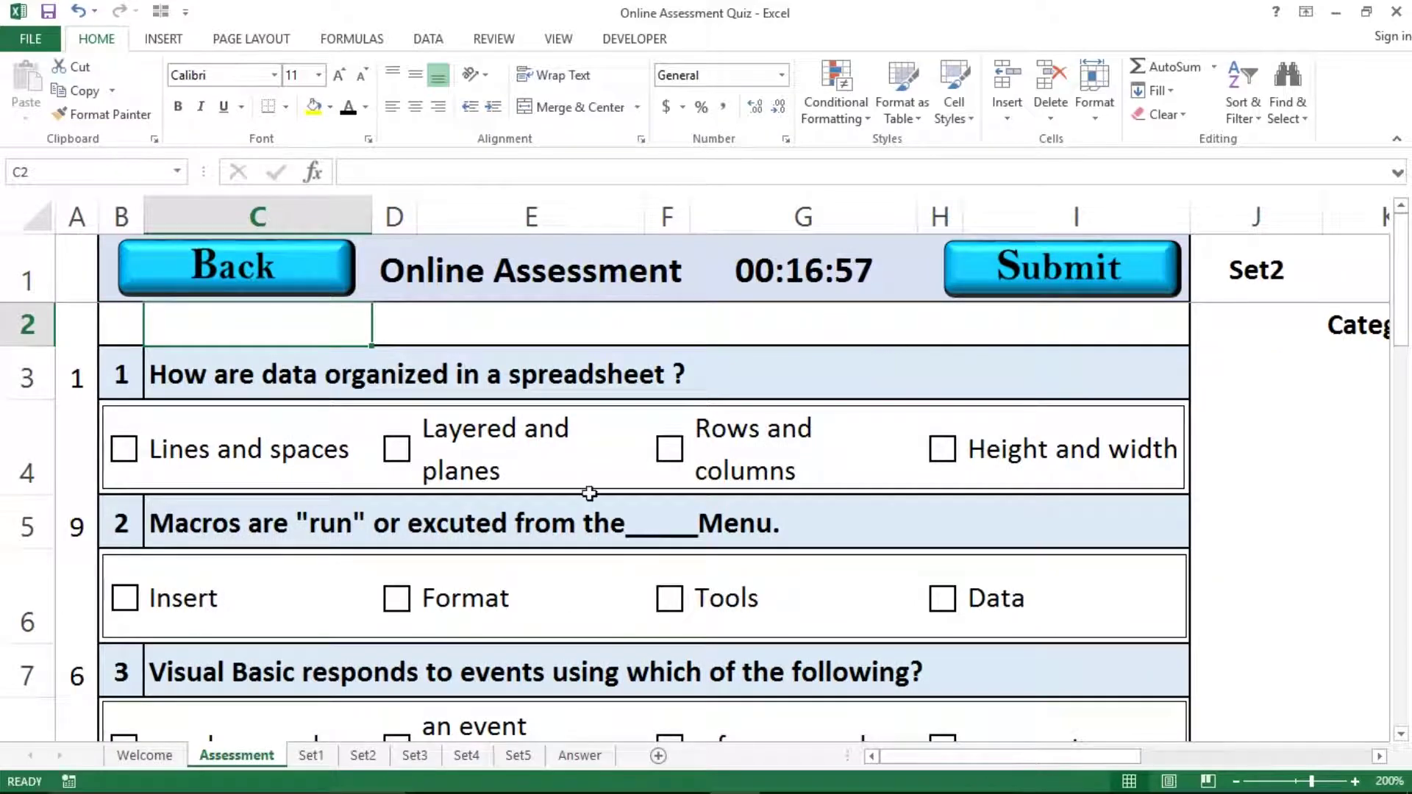
AutoFit column C on the Set1 sheet so the full question texts fit.
click(311, 755)
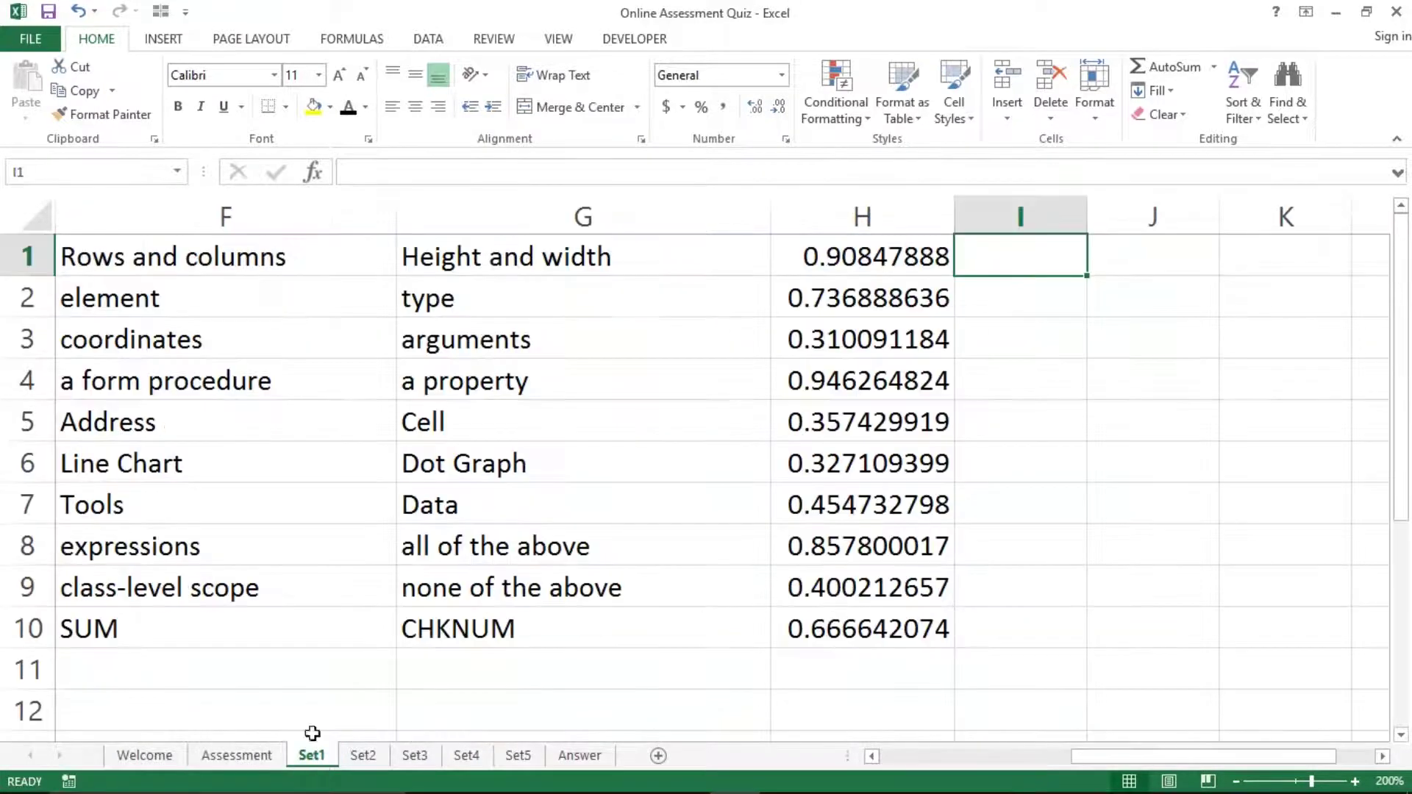
click(182, 517)
key(ctrl+Up)
key(ctrl+Home)
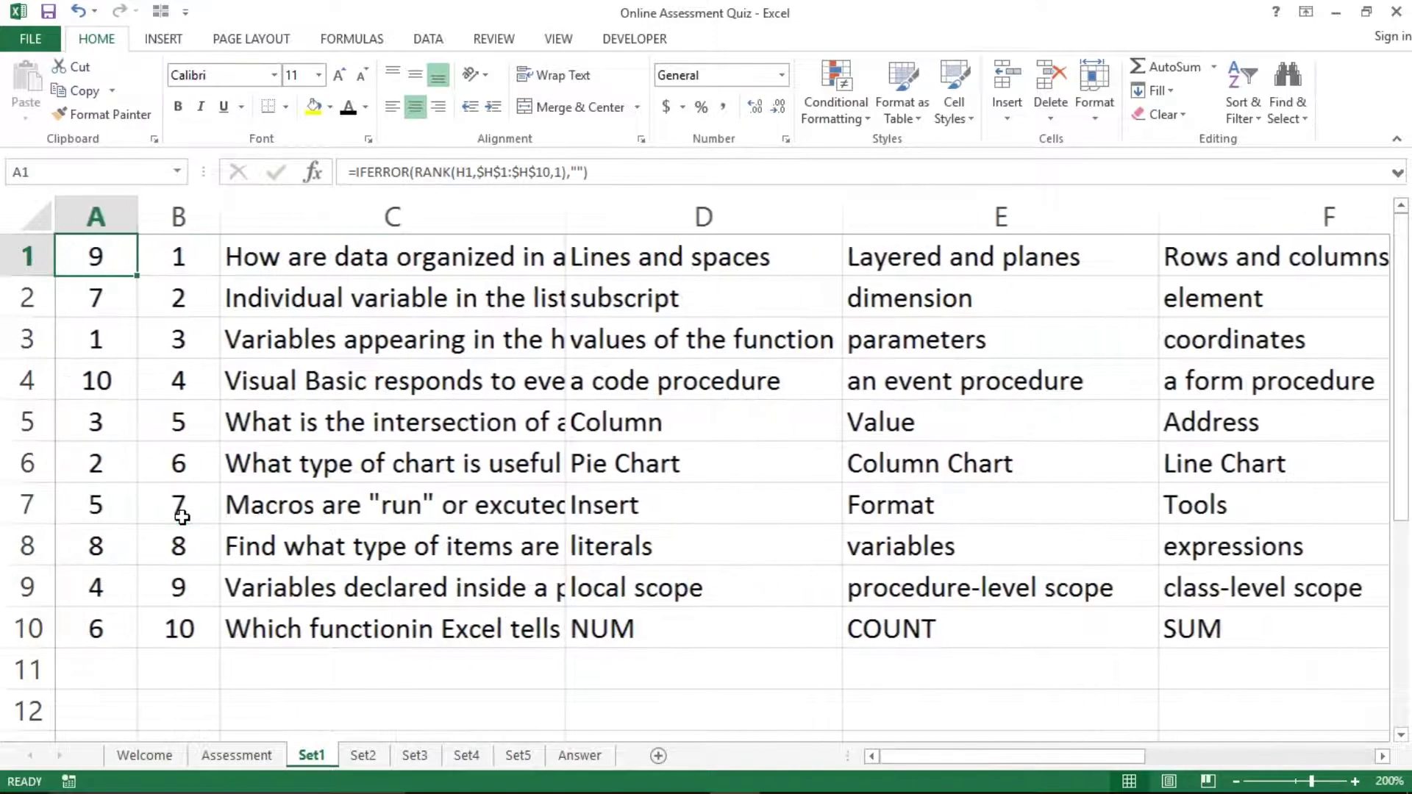
key(Right)
key(Right)
key(ctrl+space)
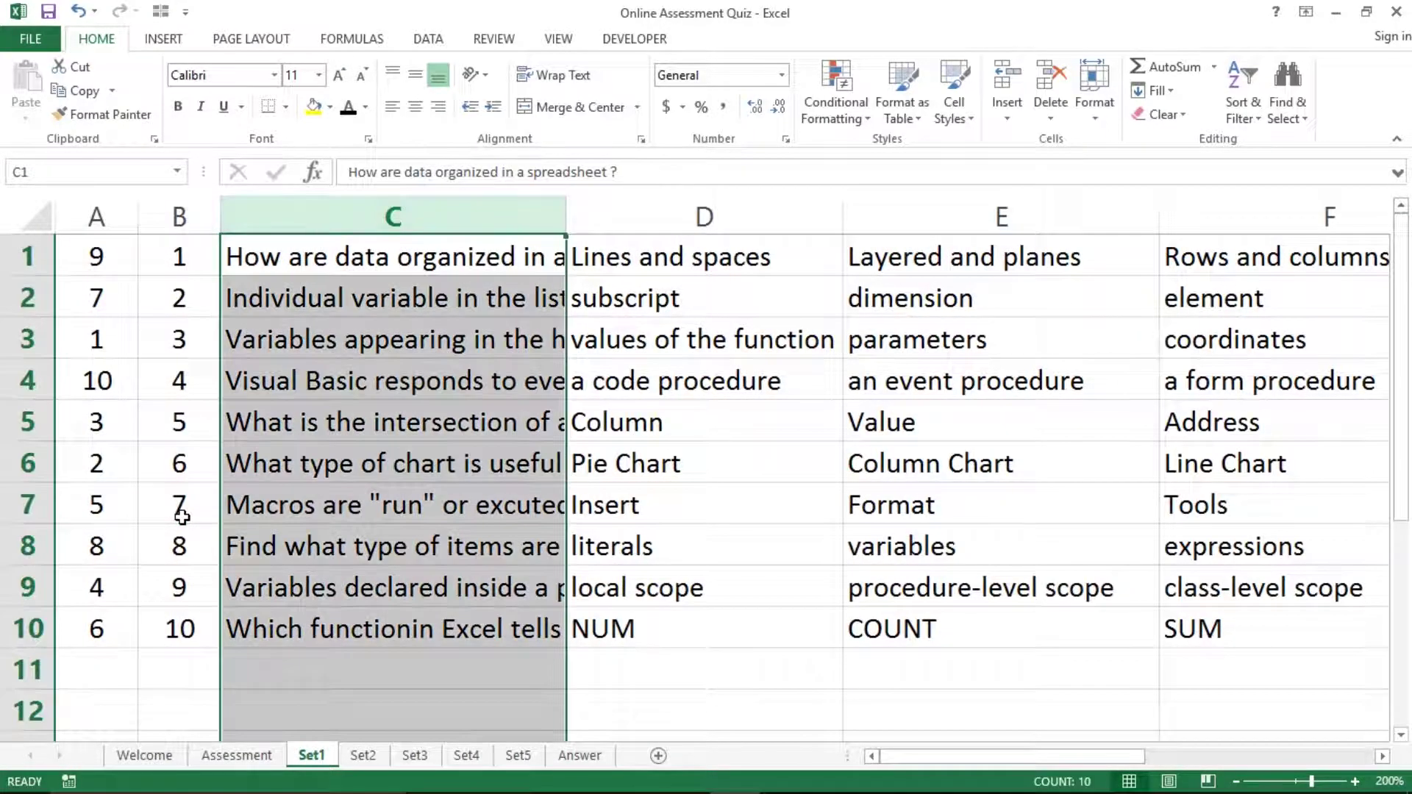
key(alt+o)
key(c)
key(a)
Highlight the question numbers in B1:B10 and the questions in C1:C10 on the Set1 sheet.
key(ctrl+Home)
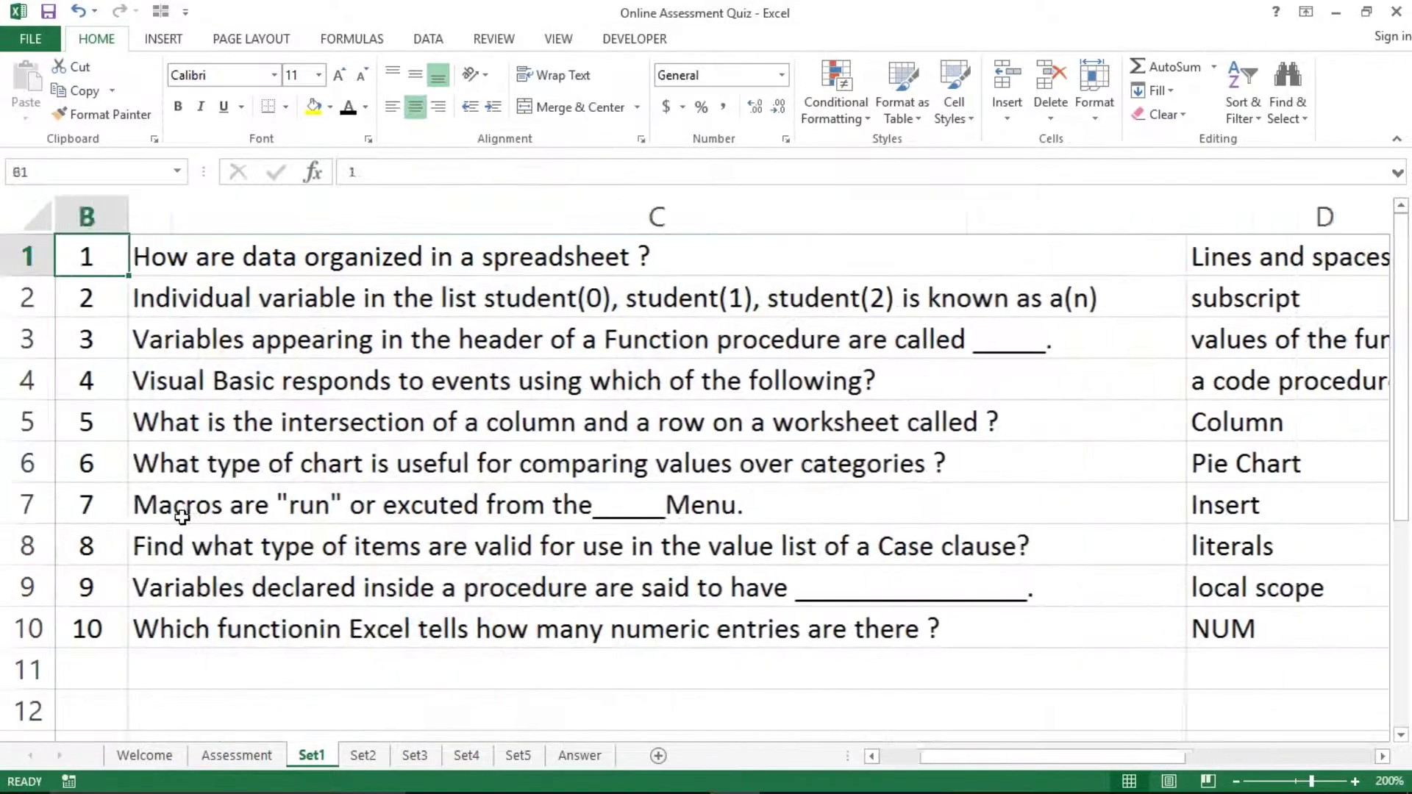
key(Right)
key(ctrl+shift+Down)
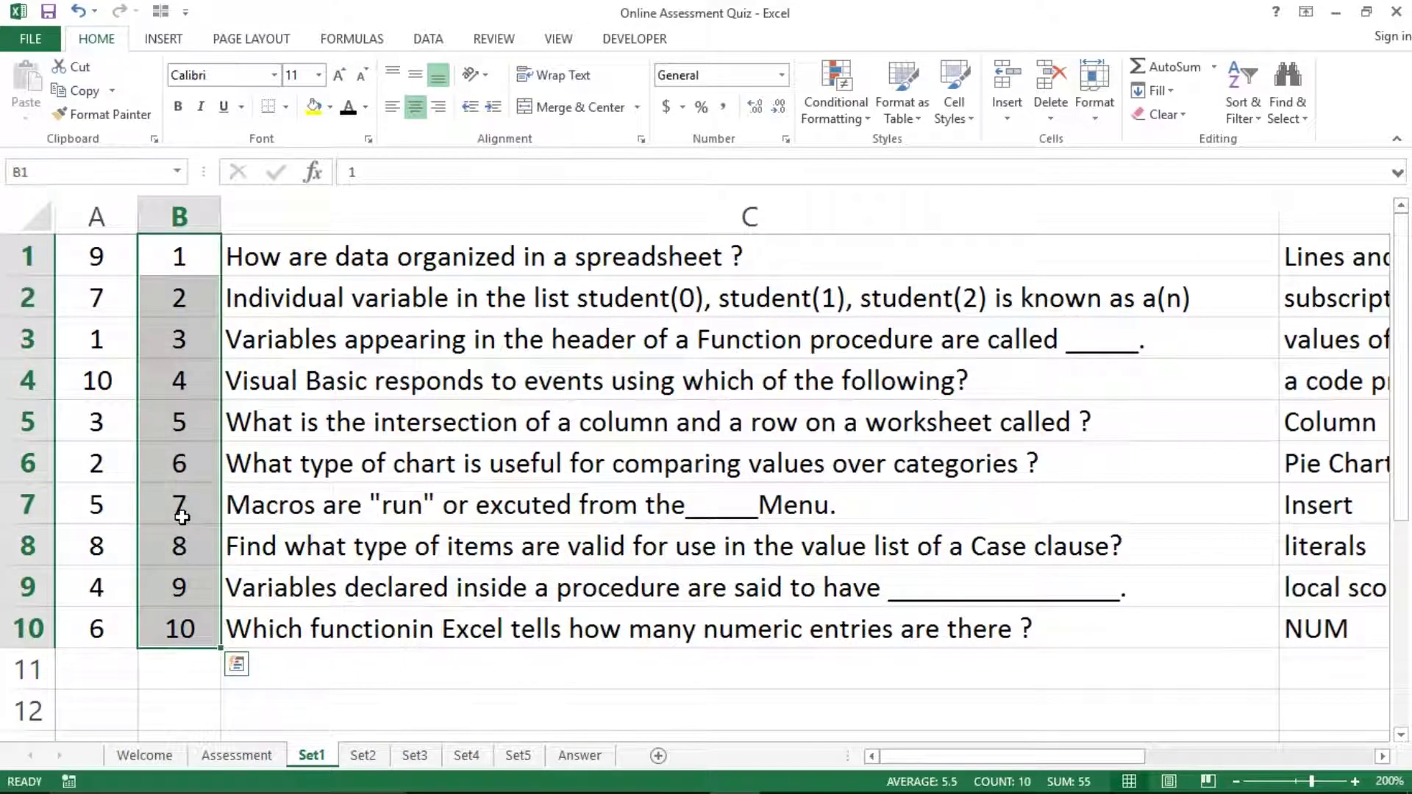
key(Right)
key(ctrl+shift+Down)
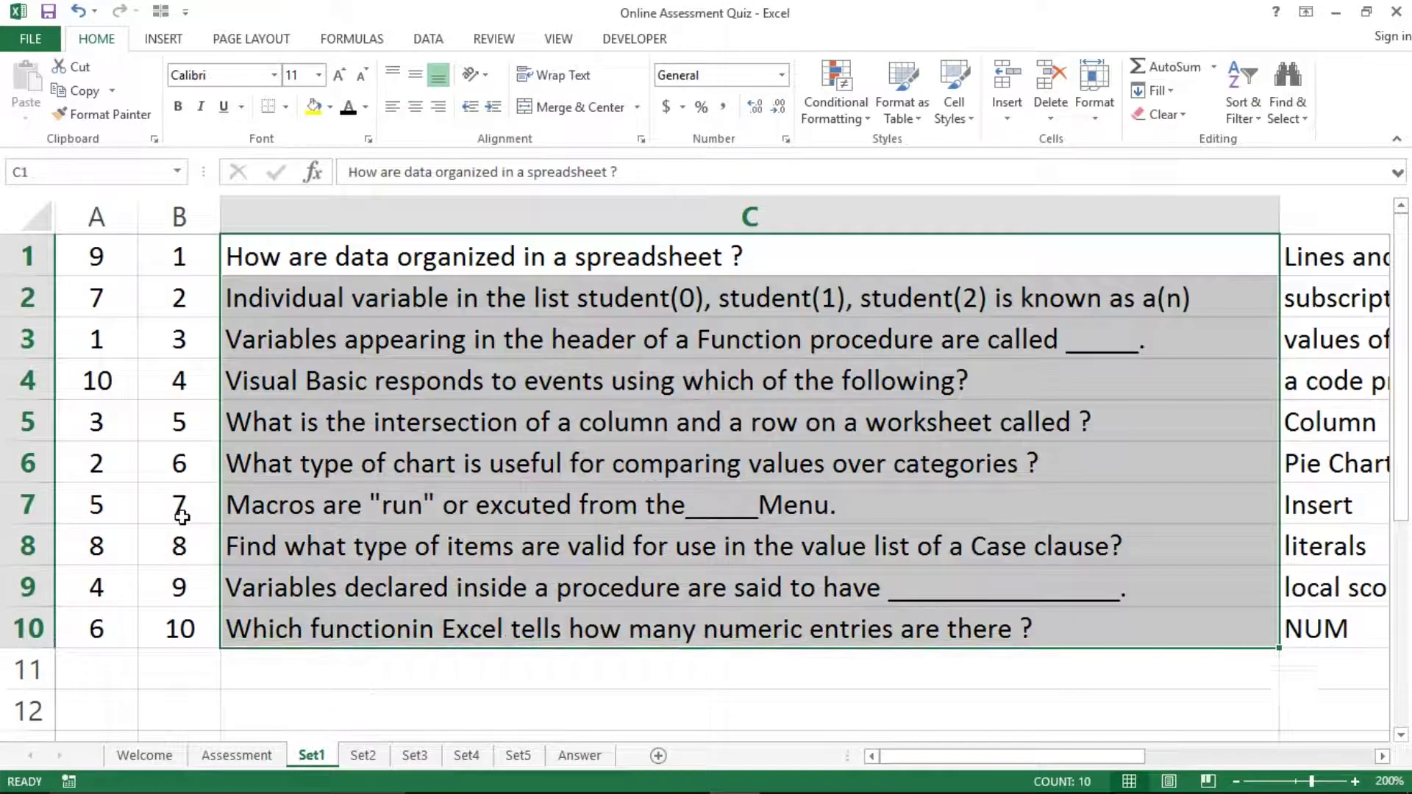
Highlight the answer options on the Set1 sheet column by column, ending with the whole range D1:G10 selected.
key(Right)
key(ctrl+shift+Down)
key(Right)
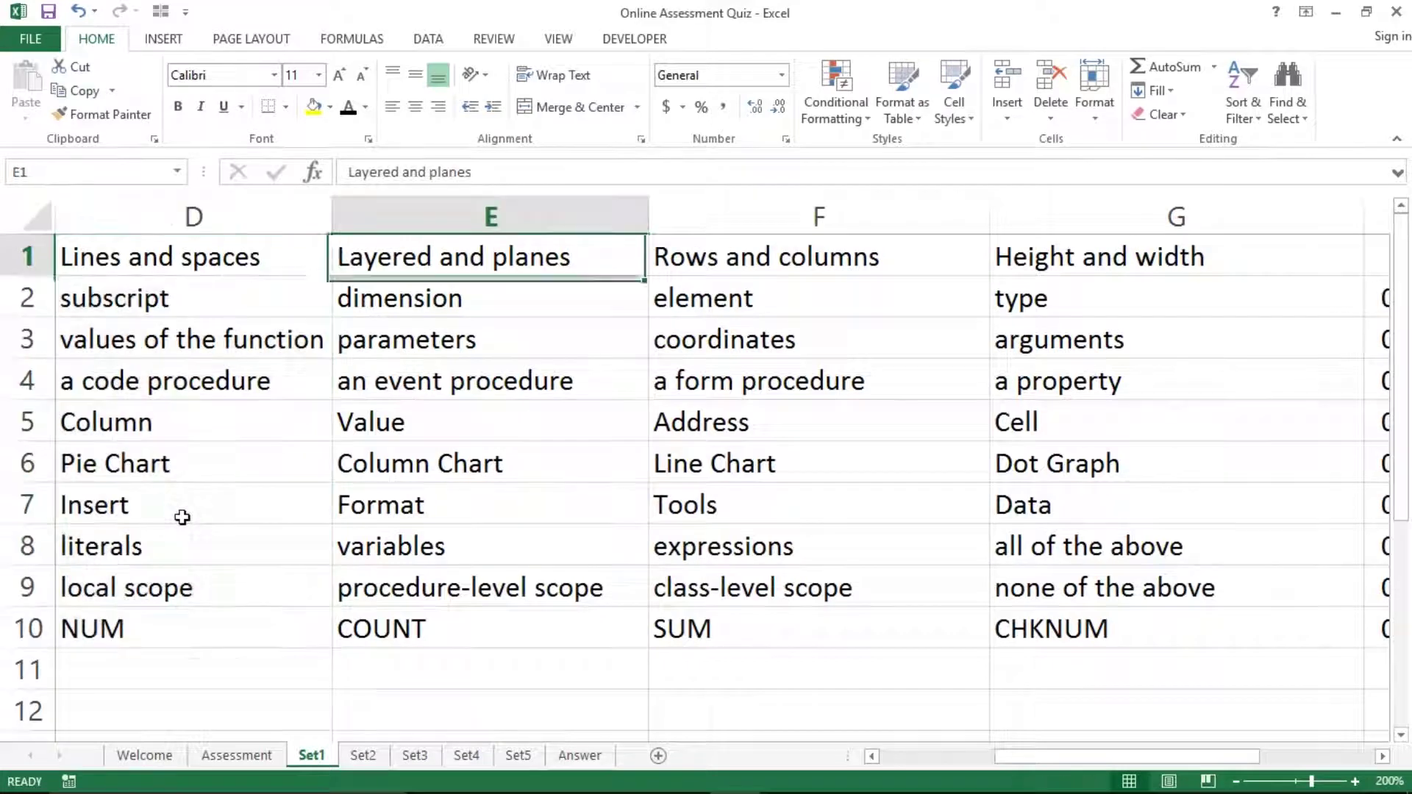
key(ctrl+shift+Down)
key(Right)
key(ctrl+shift+Down)
key(Right)
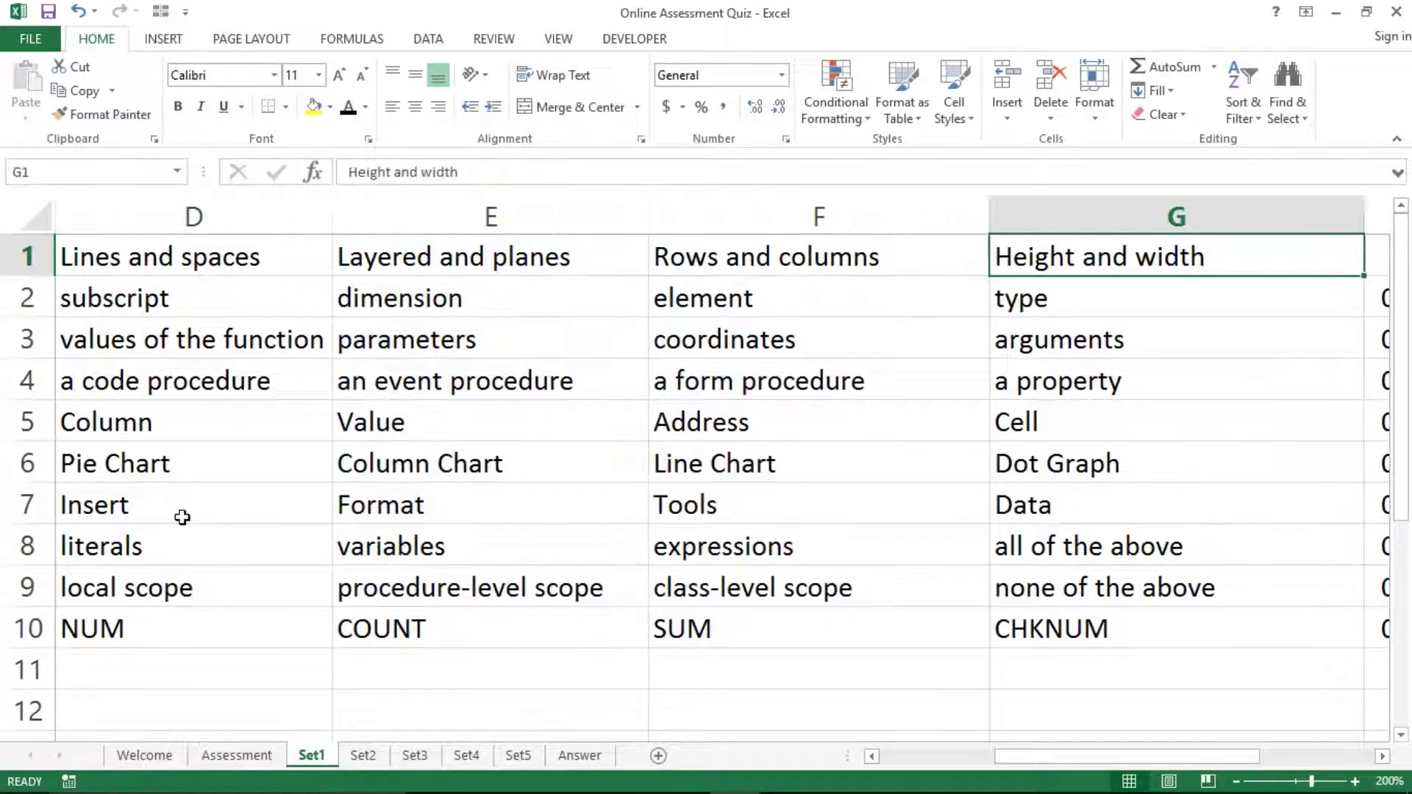
key(ctrl+shift+Down)
key(shift+Left)
key(shift+Left)
key(shift+Left)
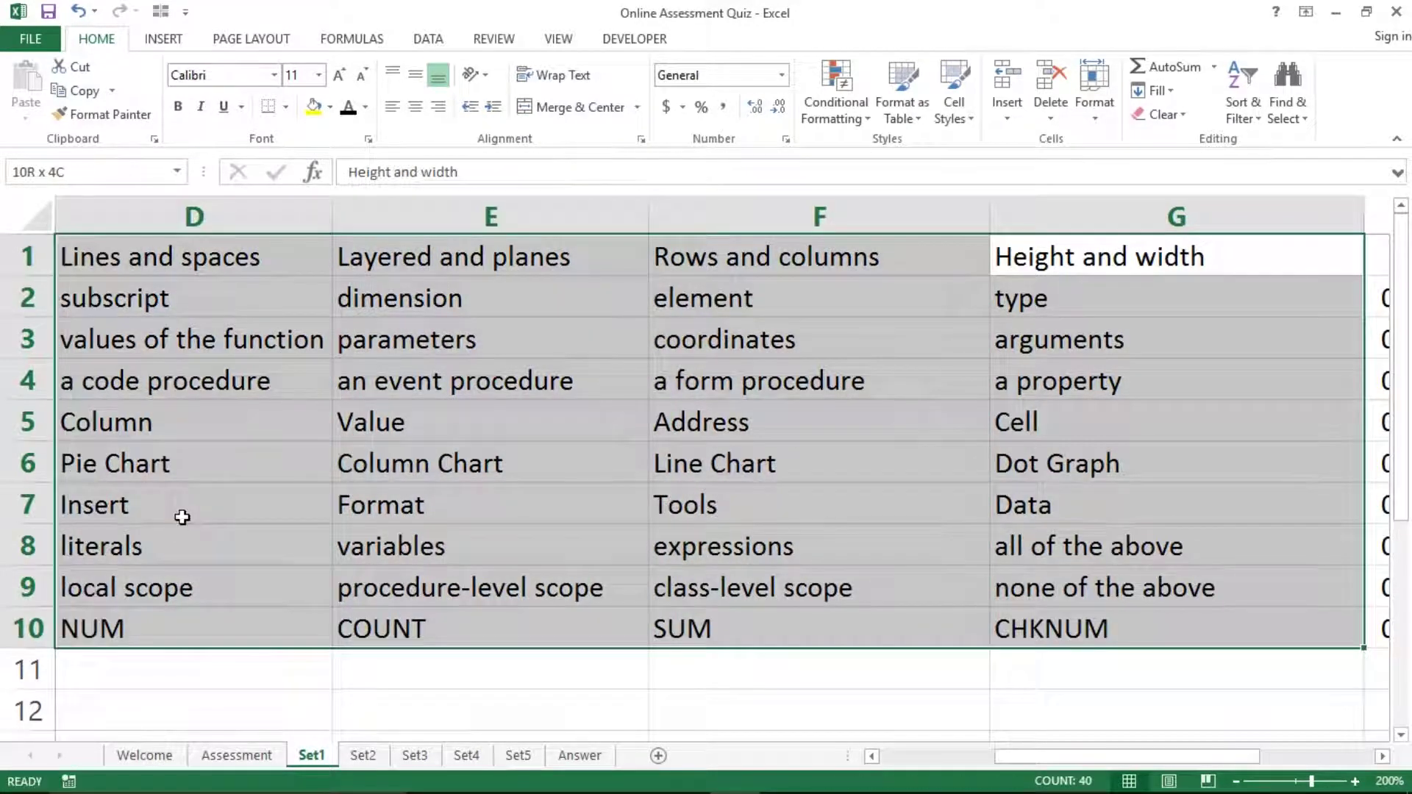
Highlight the random numbers in H1:H10 on the Set1 sheet and return to the rank formula in A1.
key(Right)
key(Right)
key(Left)
key(ctrl+shift+Down)
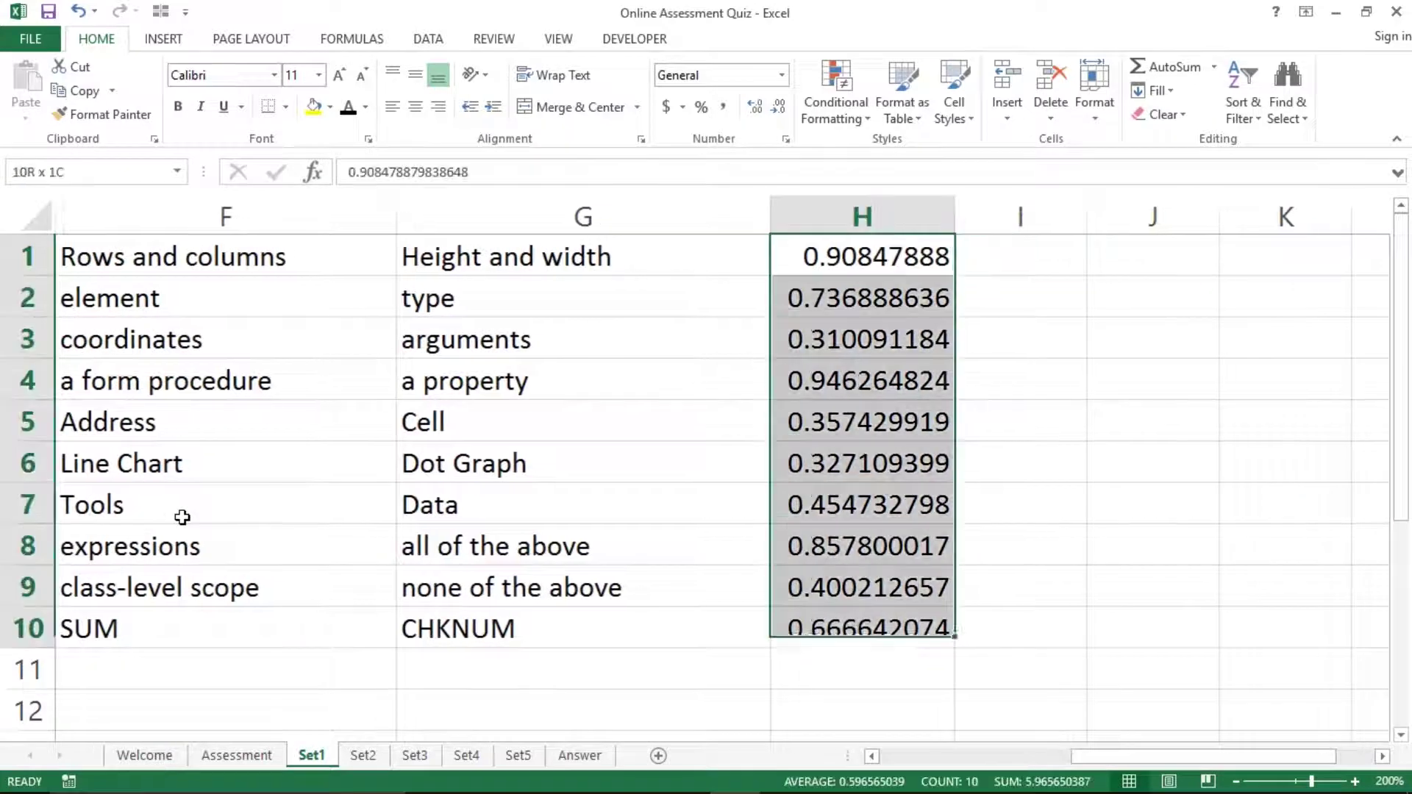
key(ctrl+shift+Up)
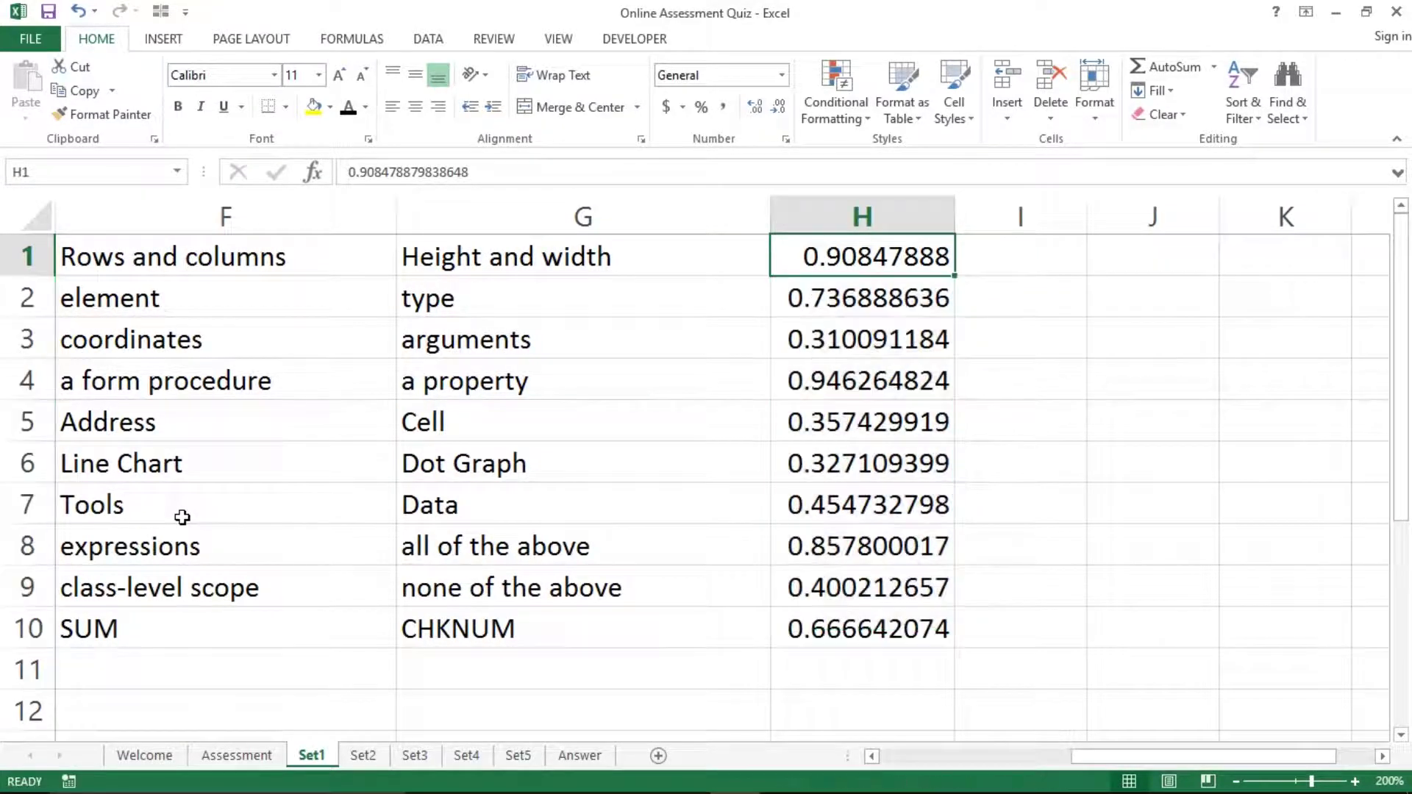
key(ctrl+shift+Down)
key(ctrl+shift+Up)
key(ctrl+Home)
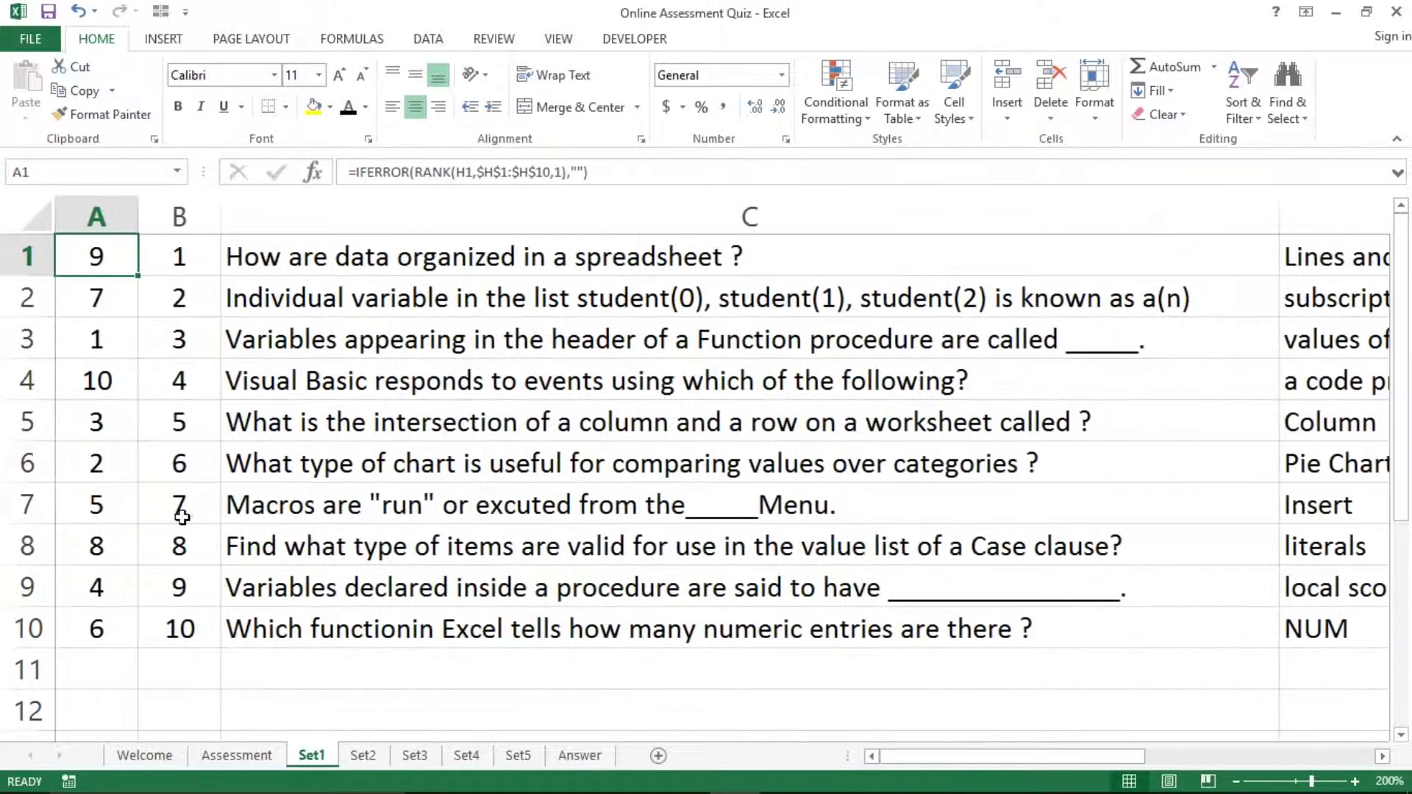
Inspect the rank formula in A1 on the Set1 sheet and highlight the ranks in A1:A10.
key(F2)
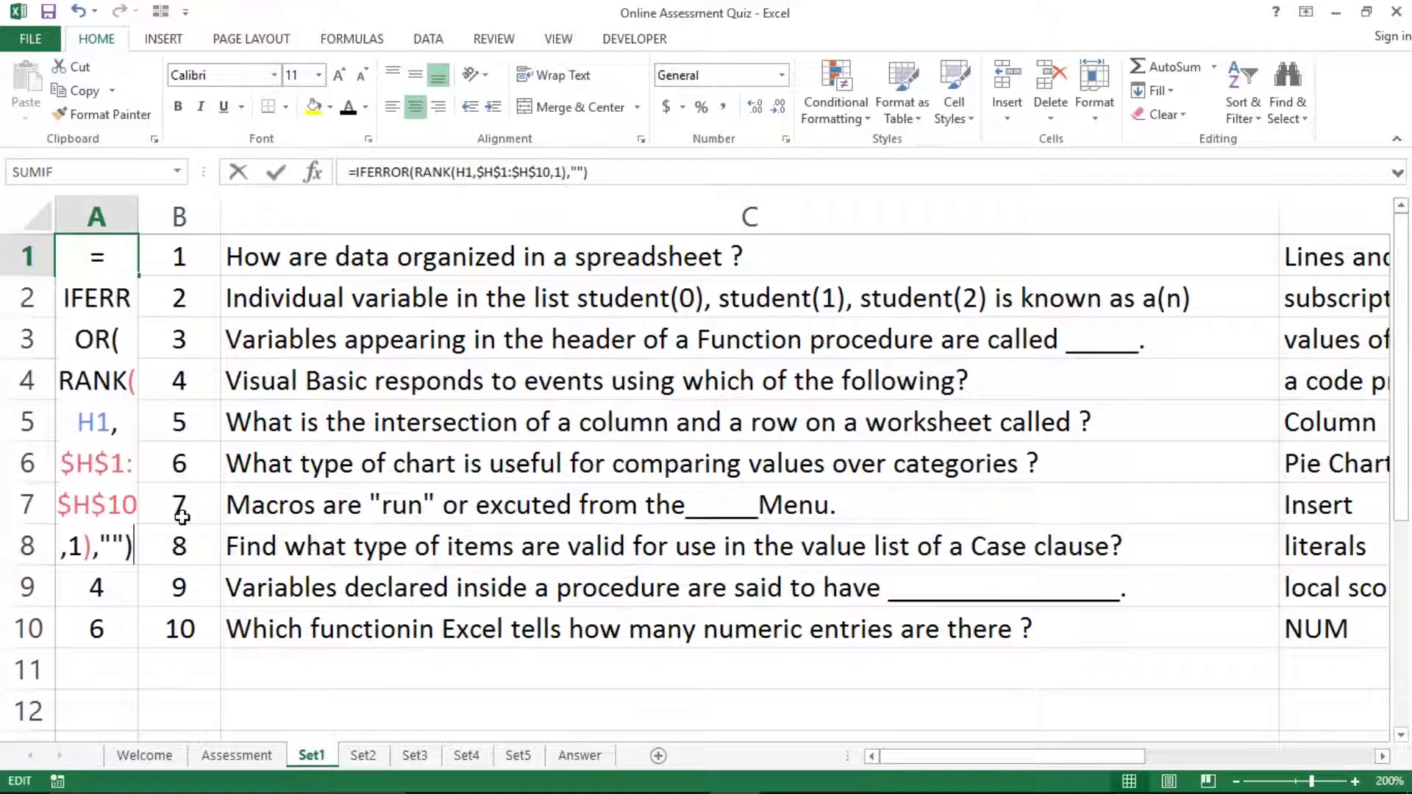
key(ctrl+Return)
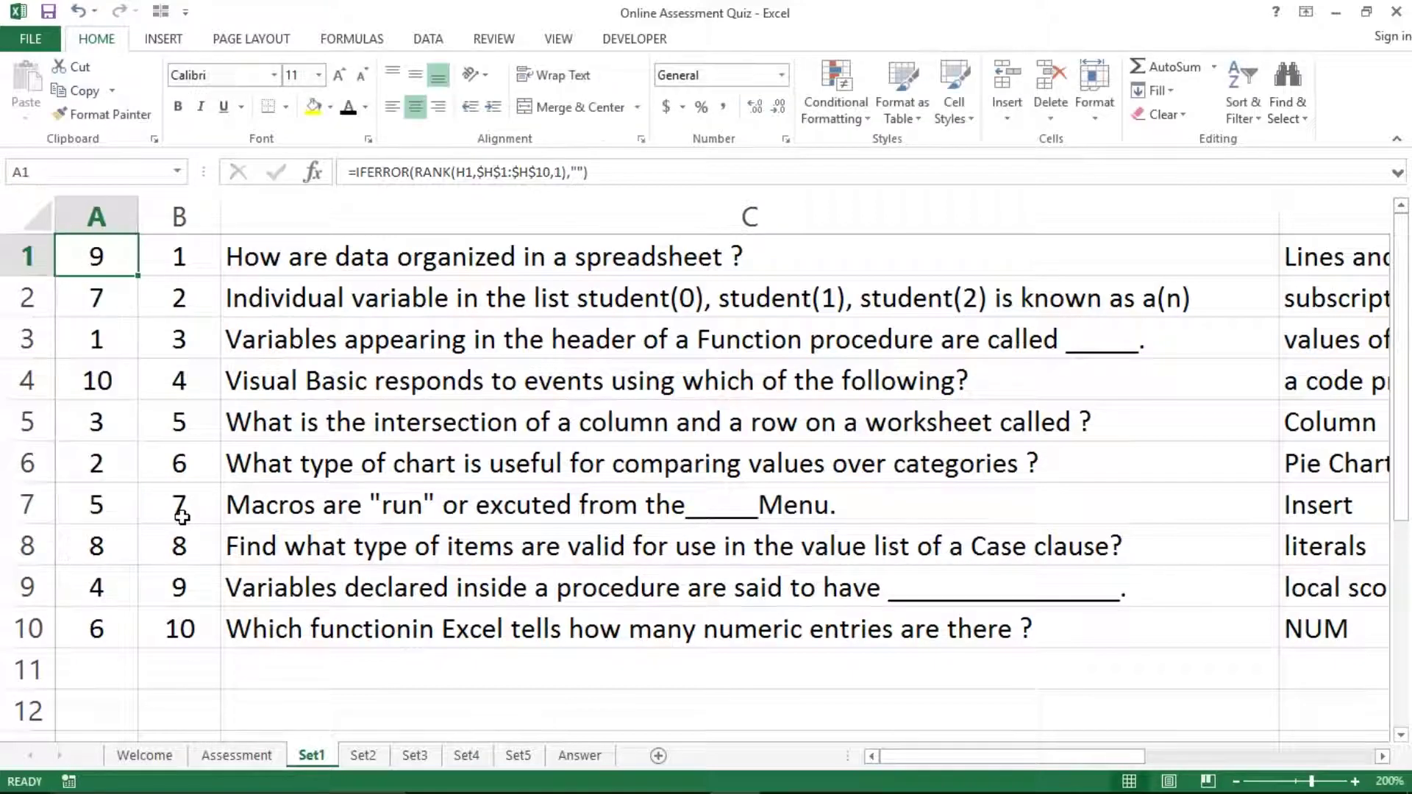
key(ctrl+shift+Down)
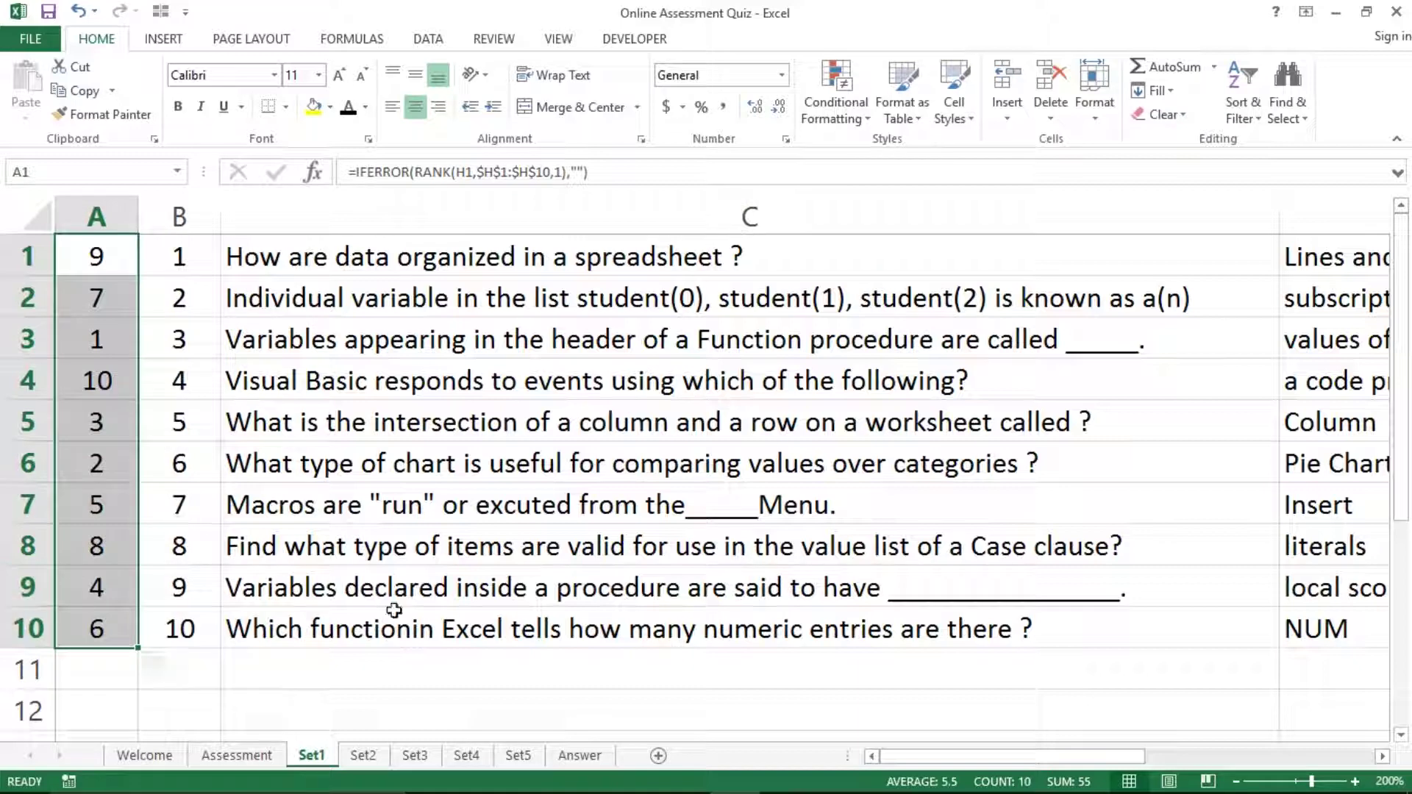
Highlight the question numbers in B1:B10 on the Set1 sheet, followed by the random ranks in A1:A10 for comparison.
click(280, 589)
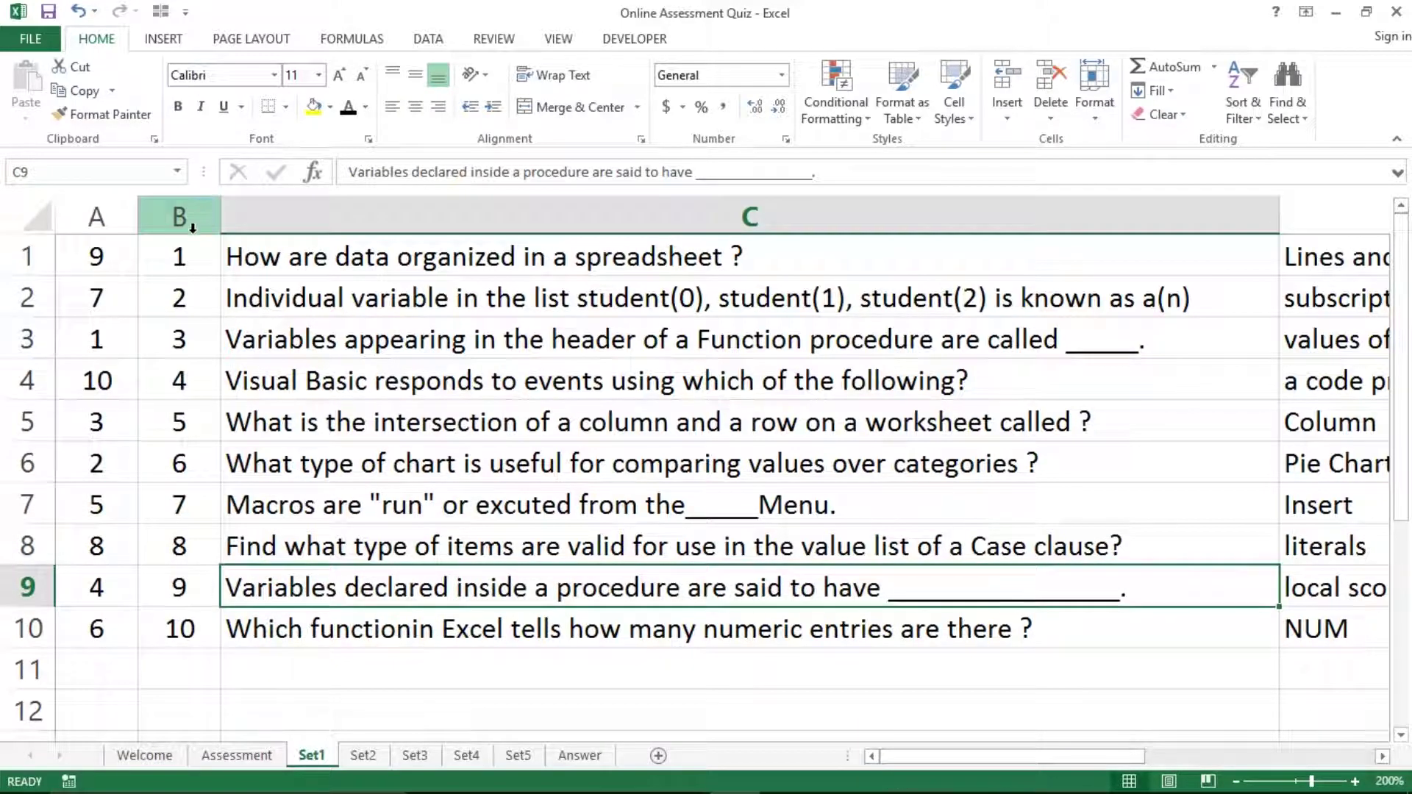
drag(182, 254, 179, 627)
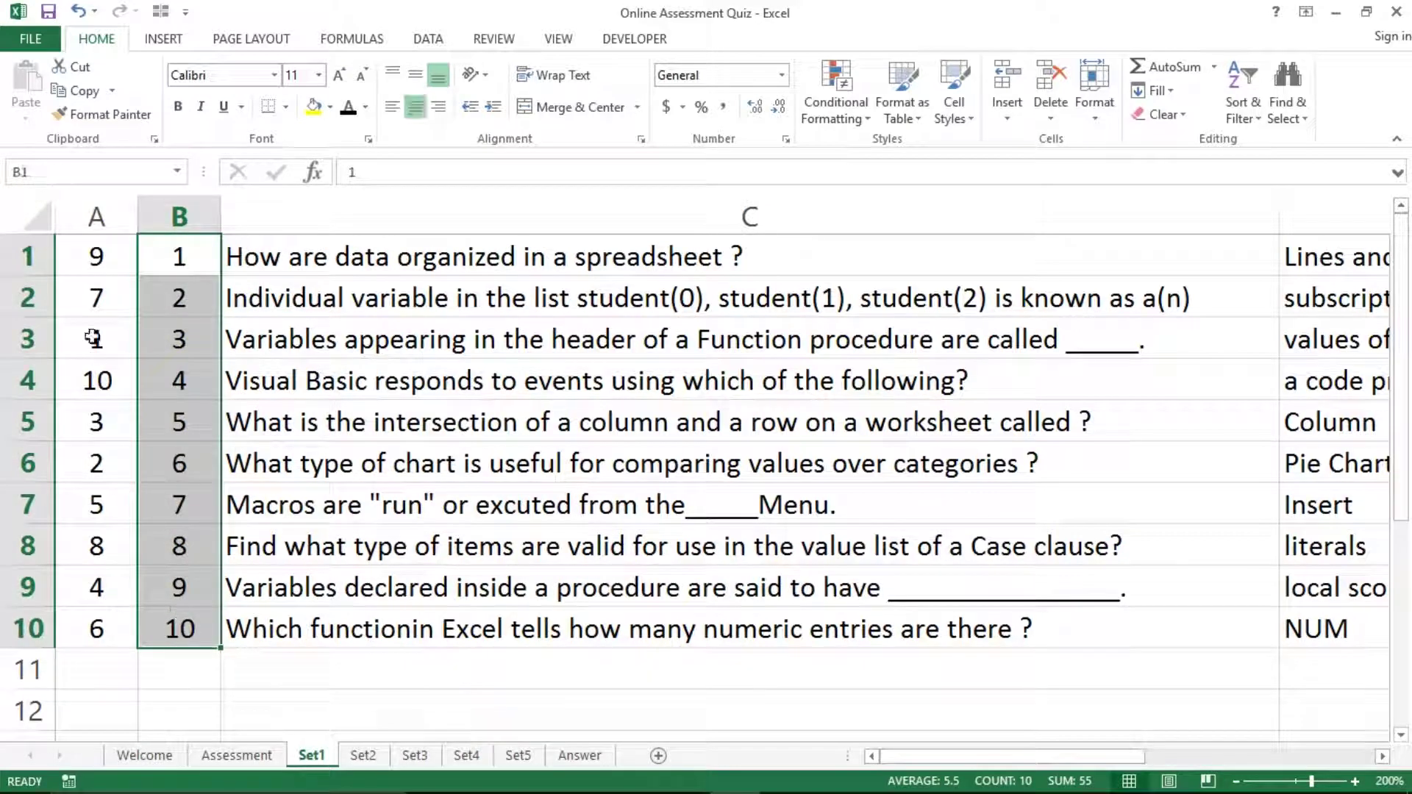
click(92, 254)
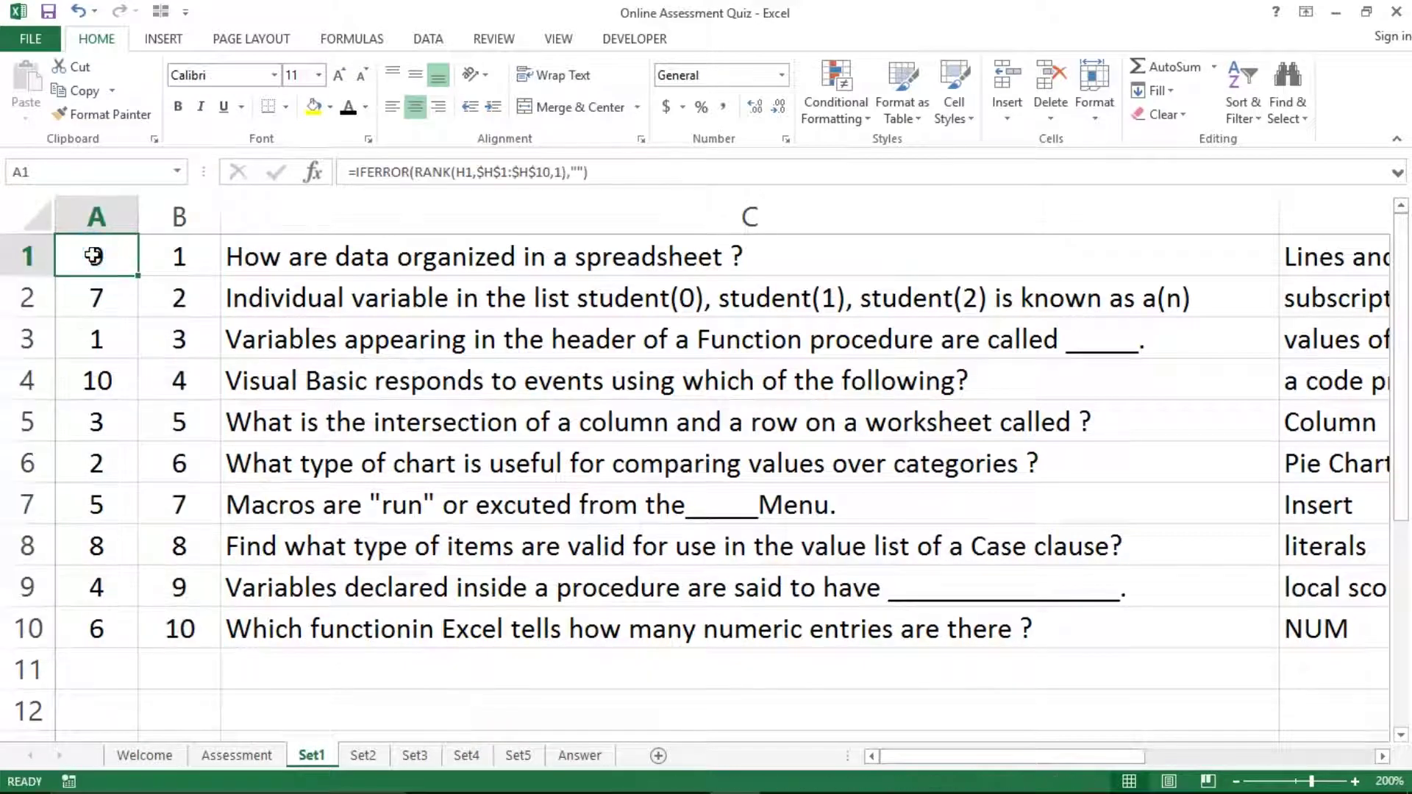
key(ctrl+shift+Down)
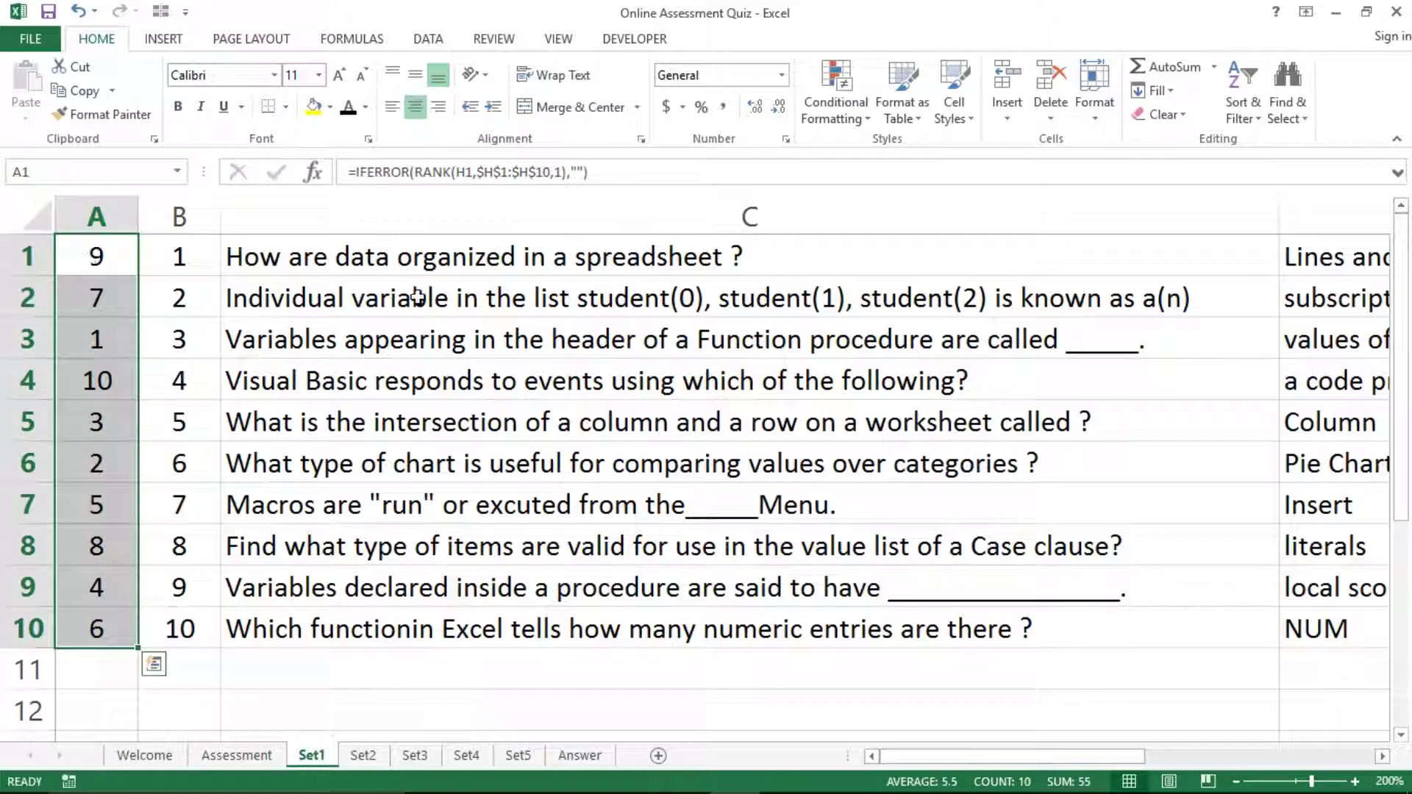
click(417, 298)
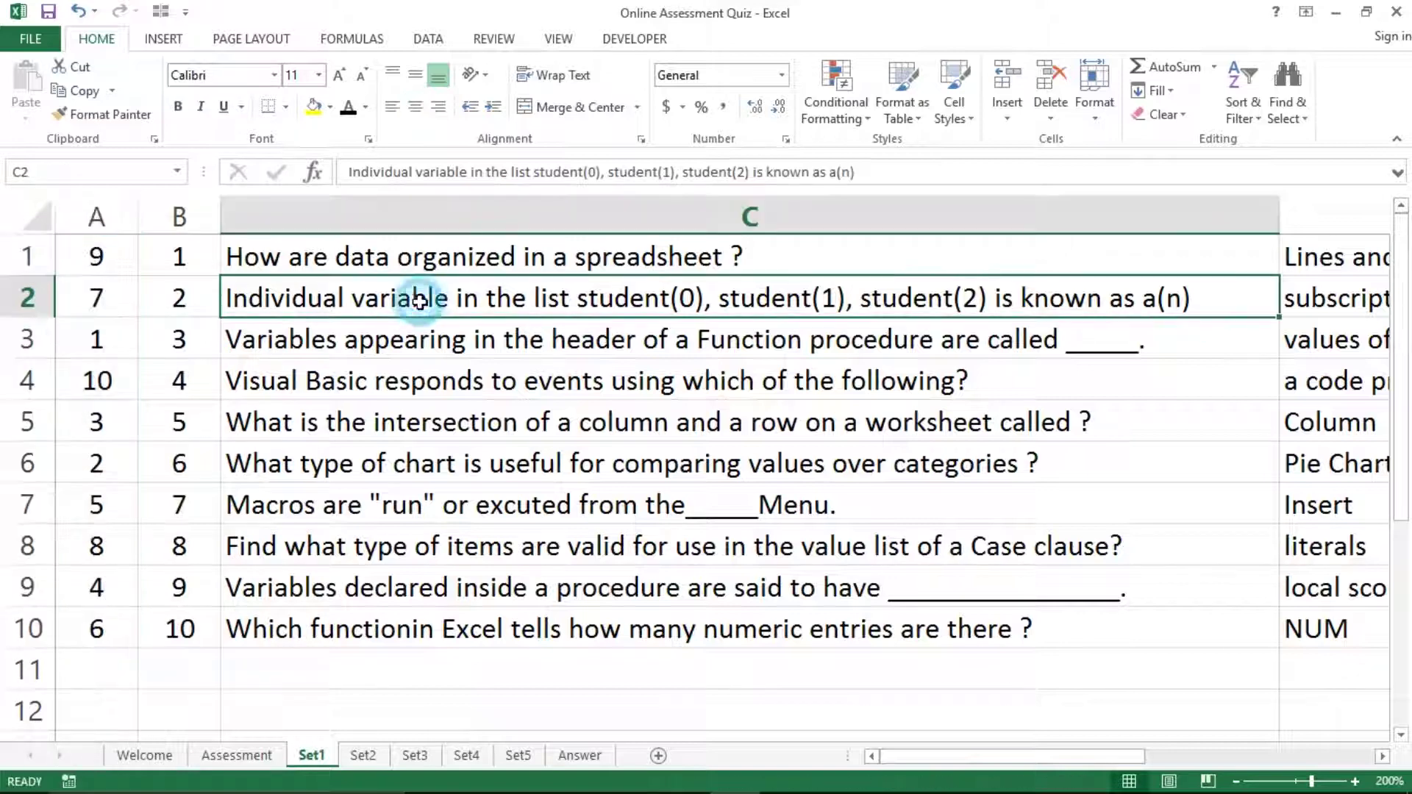
Review the selected category on the Welcome sheet and the Assessment questions, and open the matching Set2 sheet.
click(132, 768)
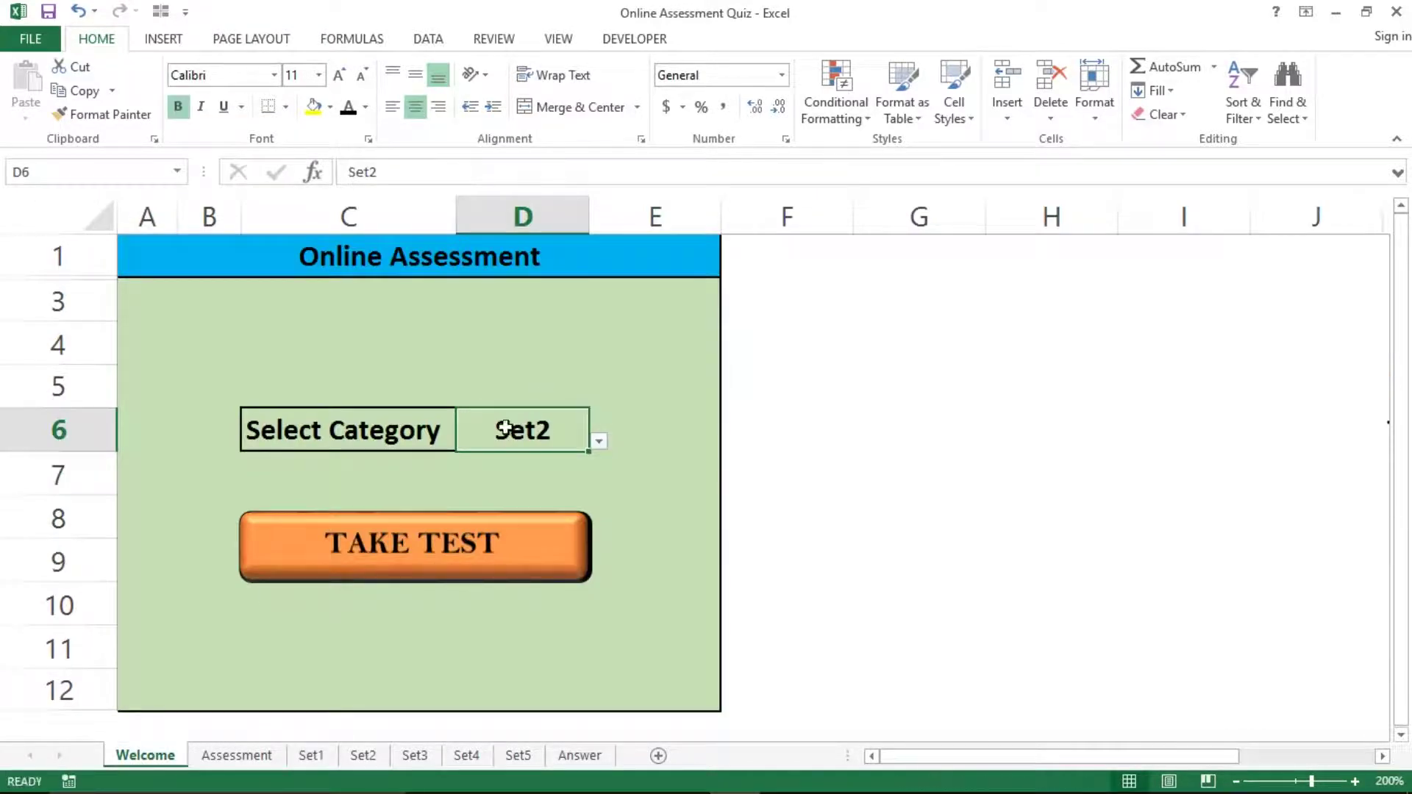
click(242, 754)
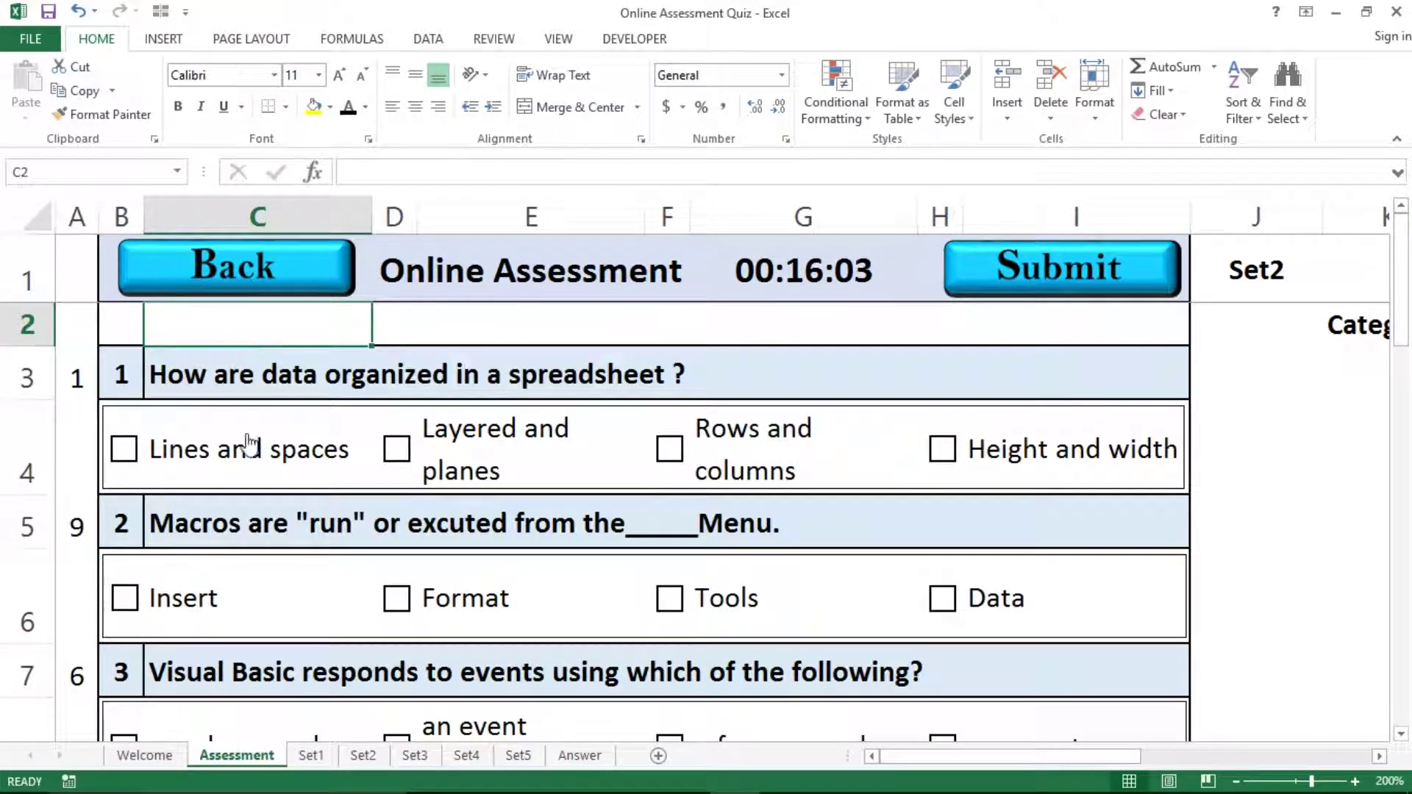
click(363, 755)
click(184, 445)
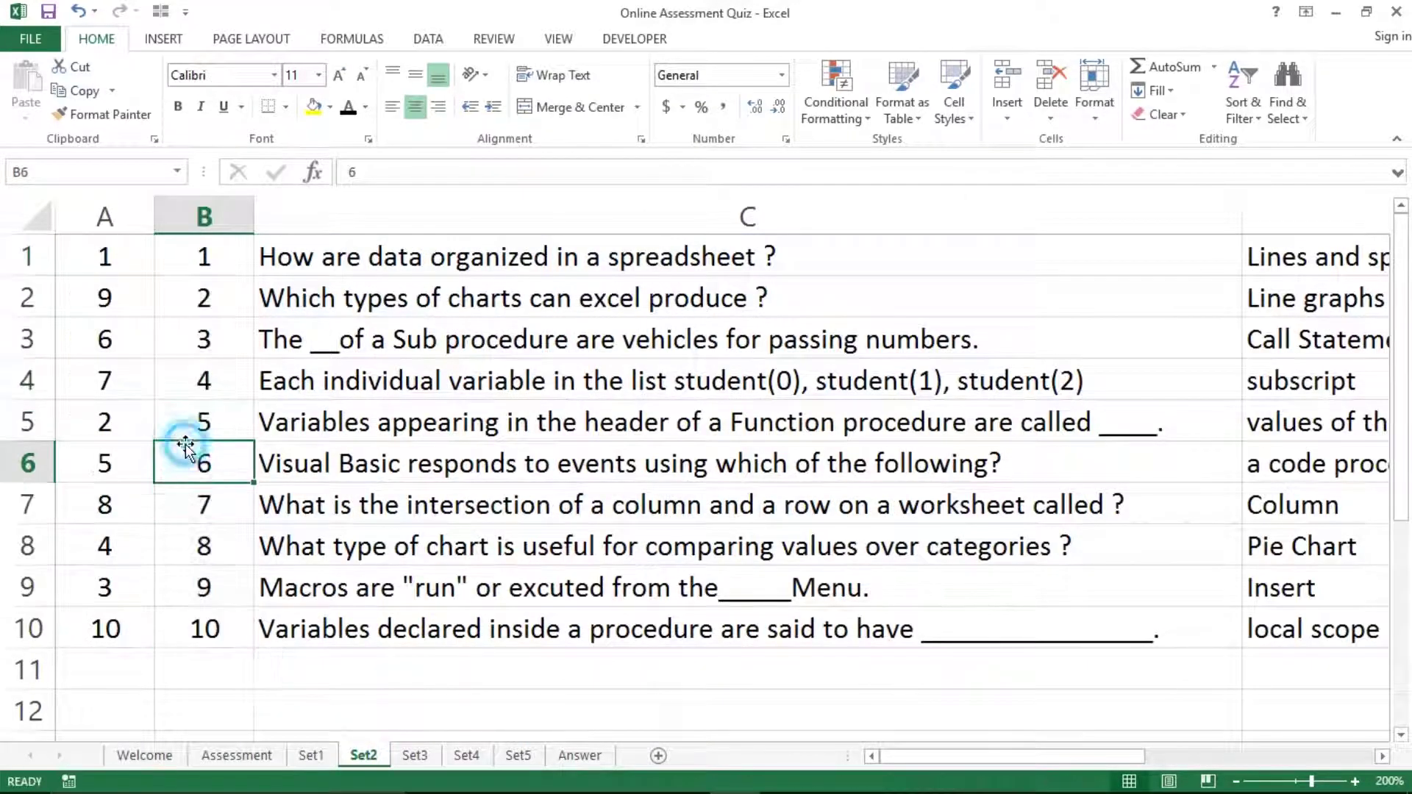
Compare the first question on the Assessment sheet with the rank in A1 and the first question on Set2.
click(235, 755)
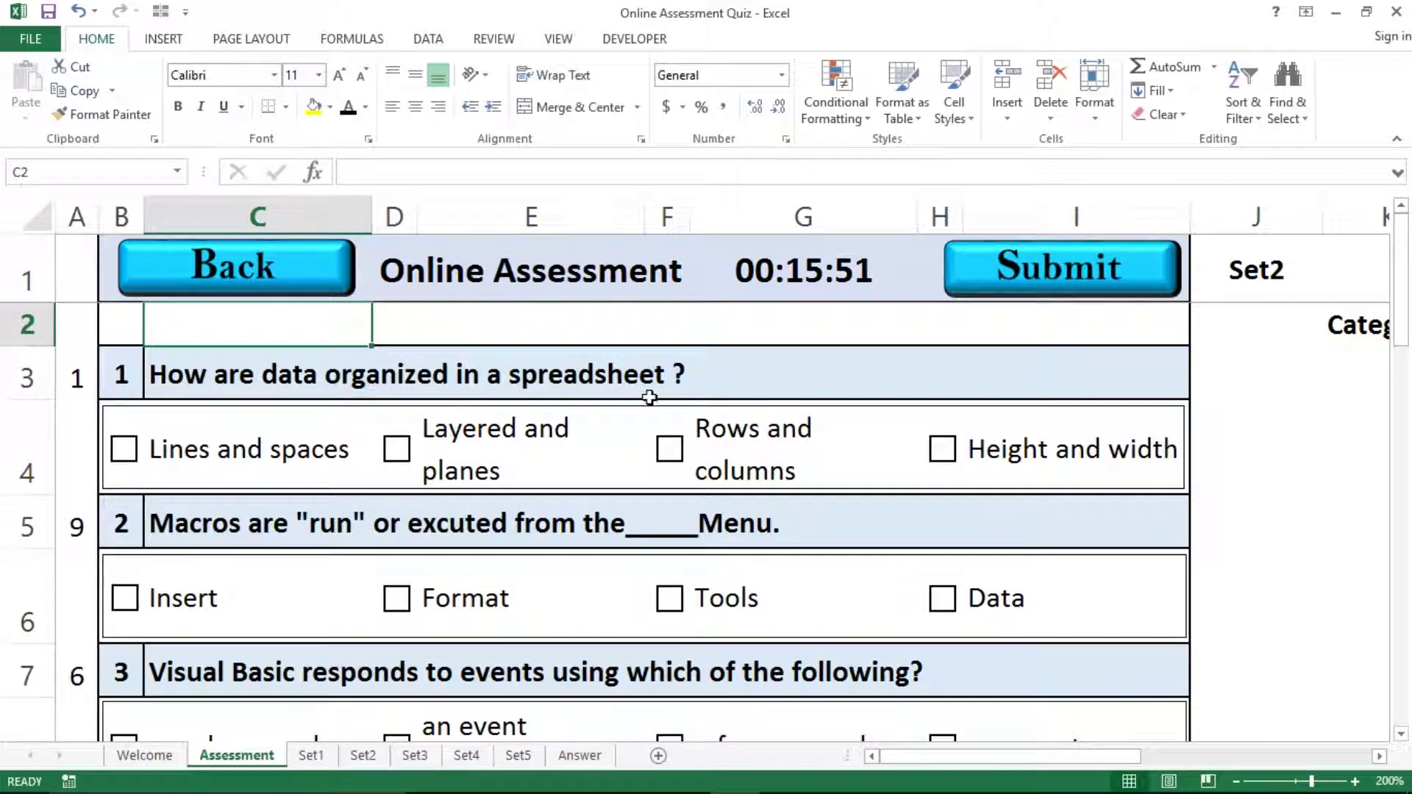
click(363, 756)
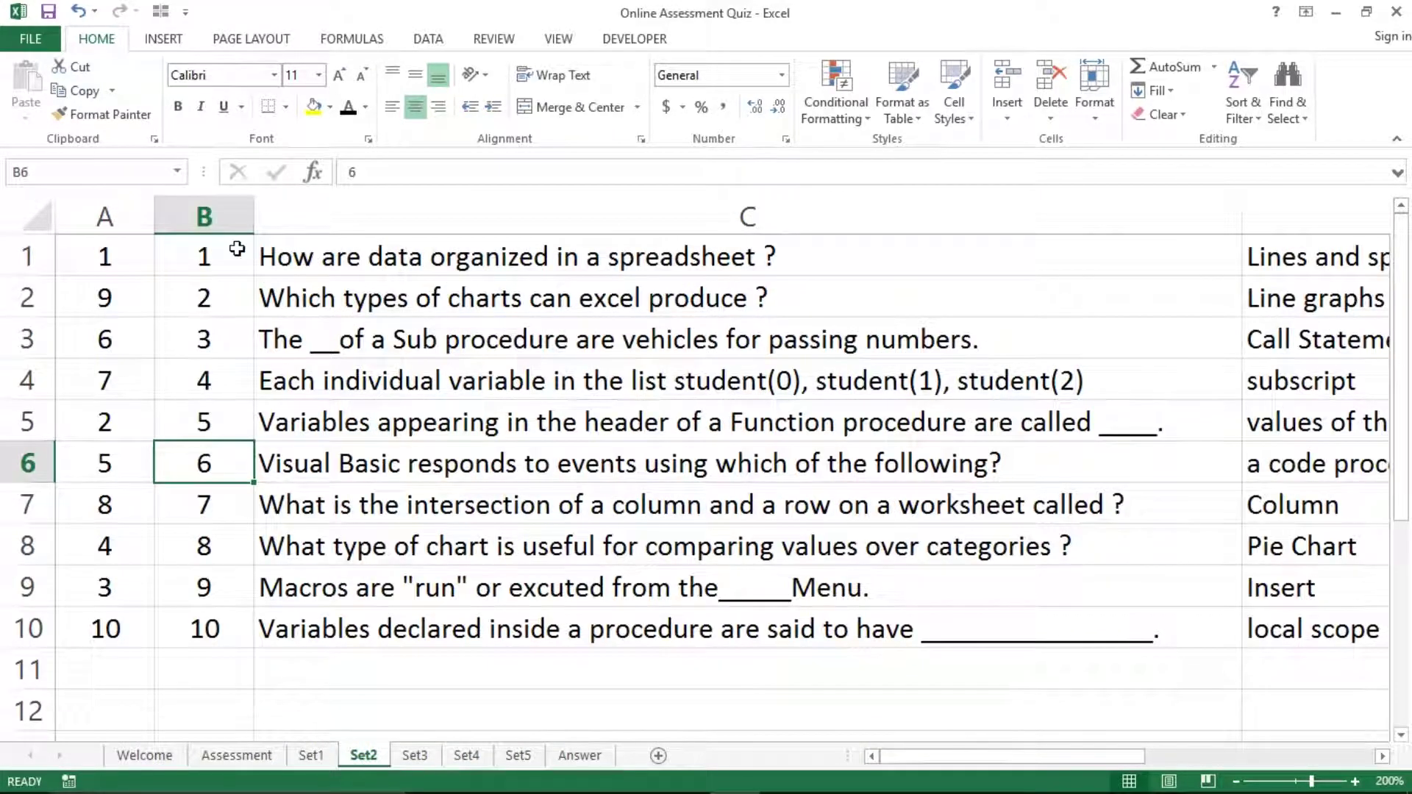
click(234, 248)
click(107, 252)
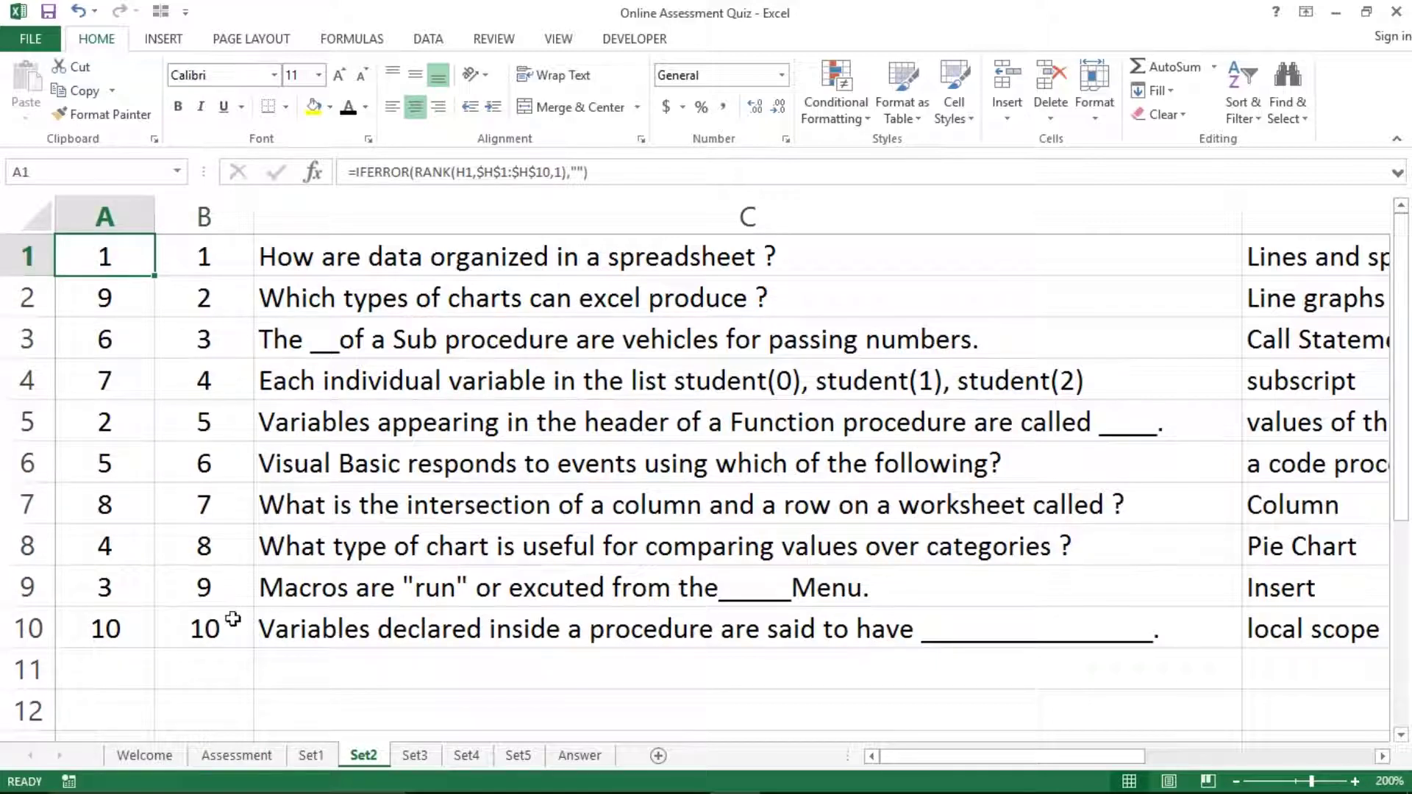
Trace the second question from A5 on the Assessment sheet to row 9 and the rank in A2 on Set2.
click(234, 756)
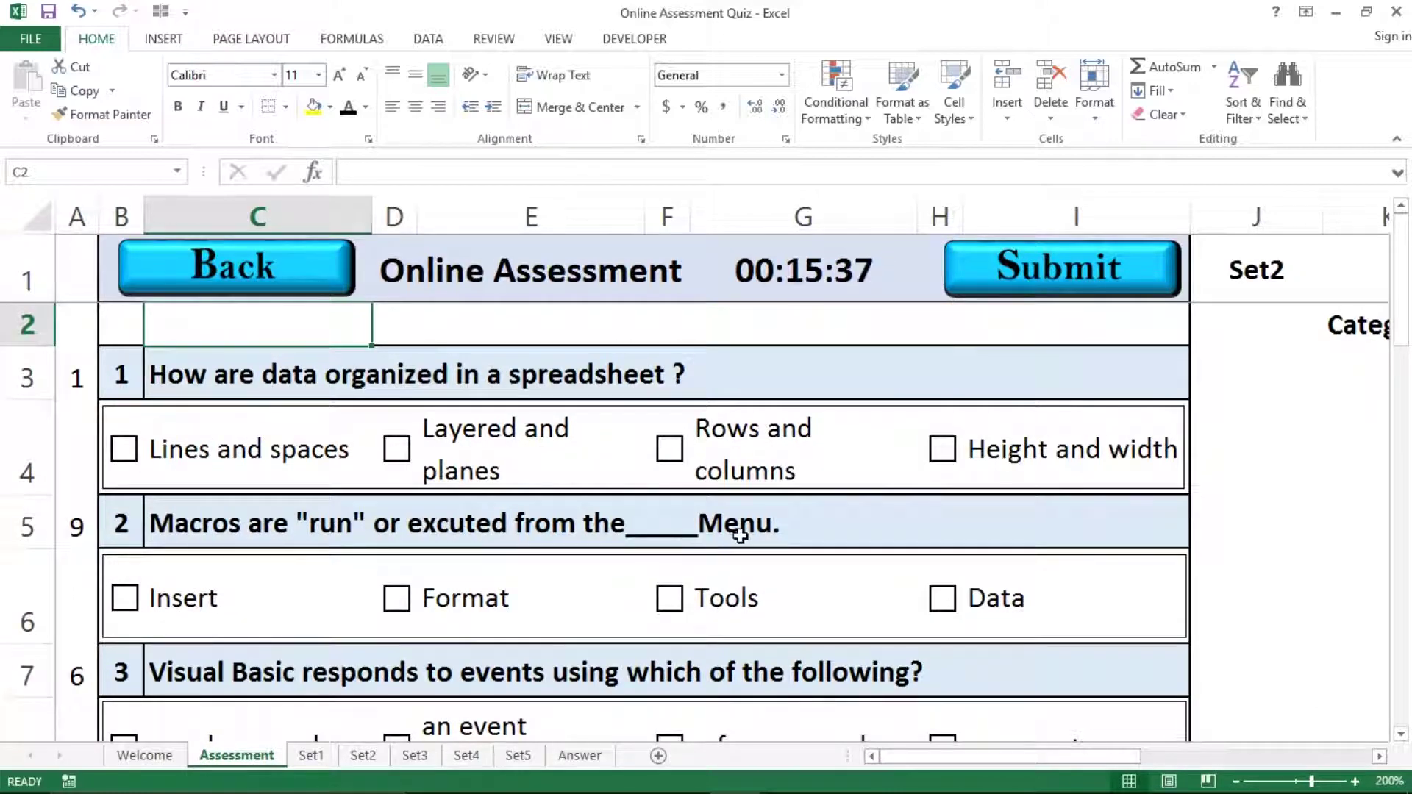
click(76, 528)
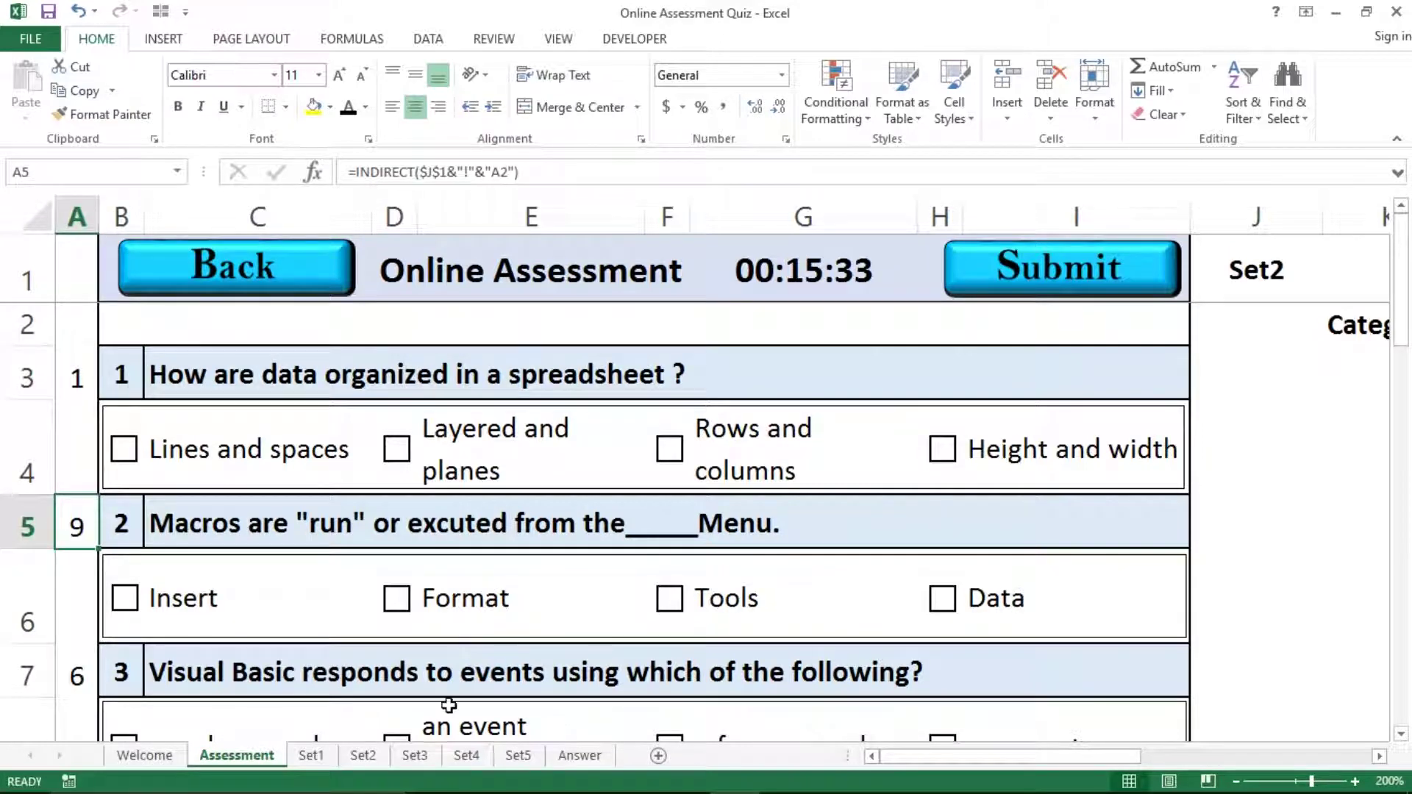
click(374, 756)
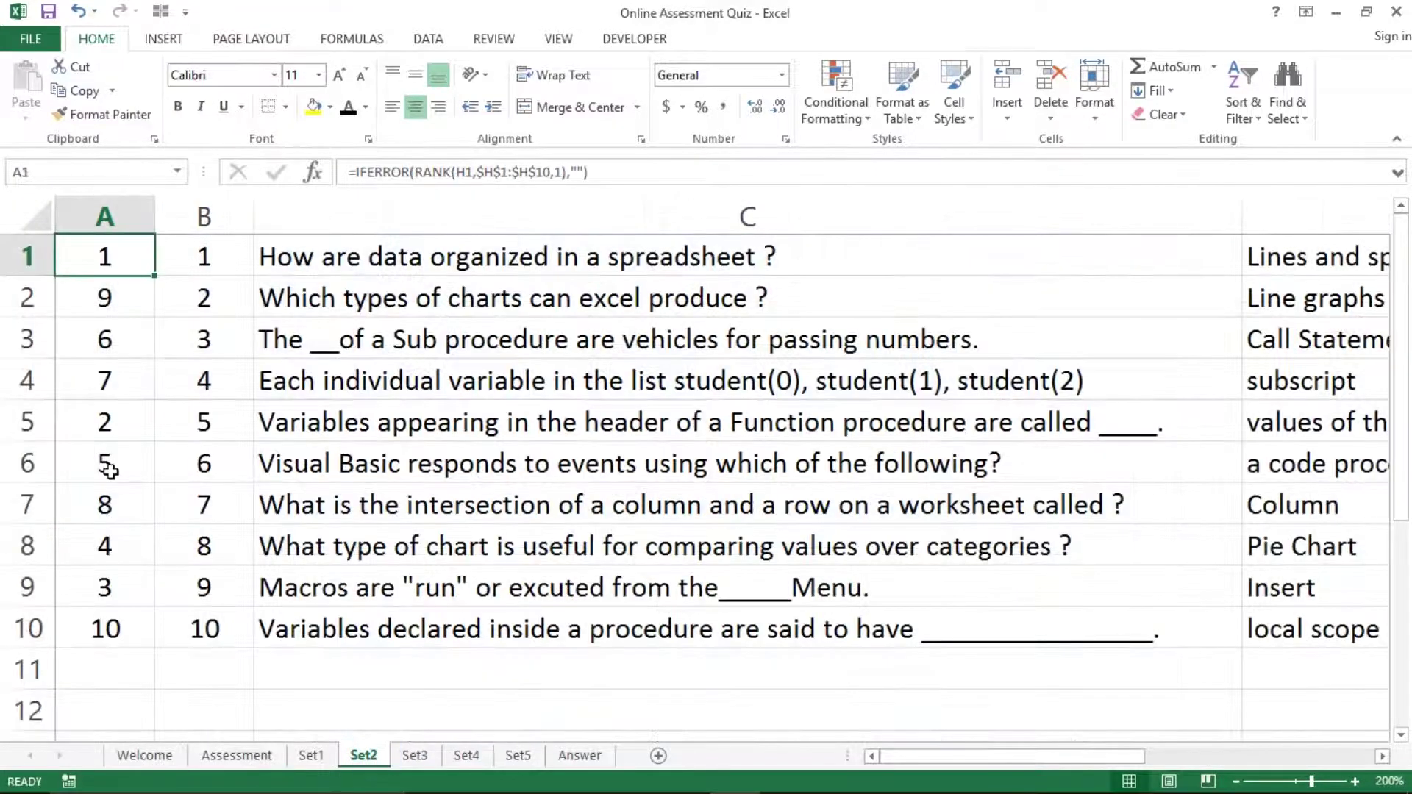
click(250, 583)
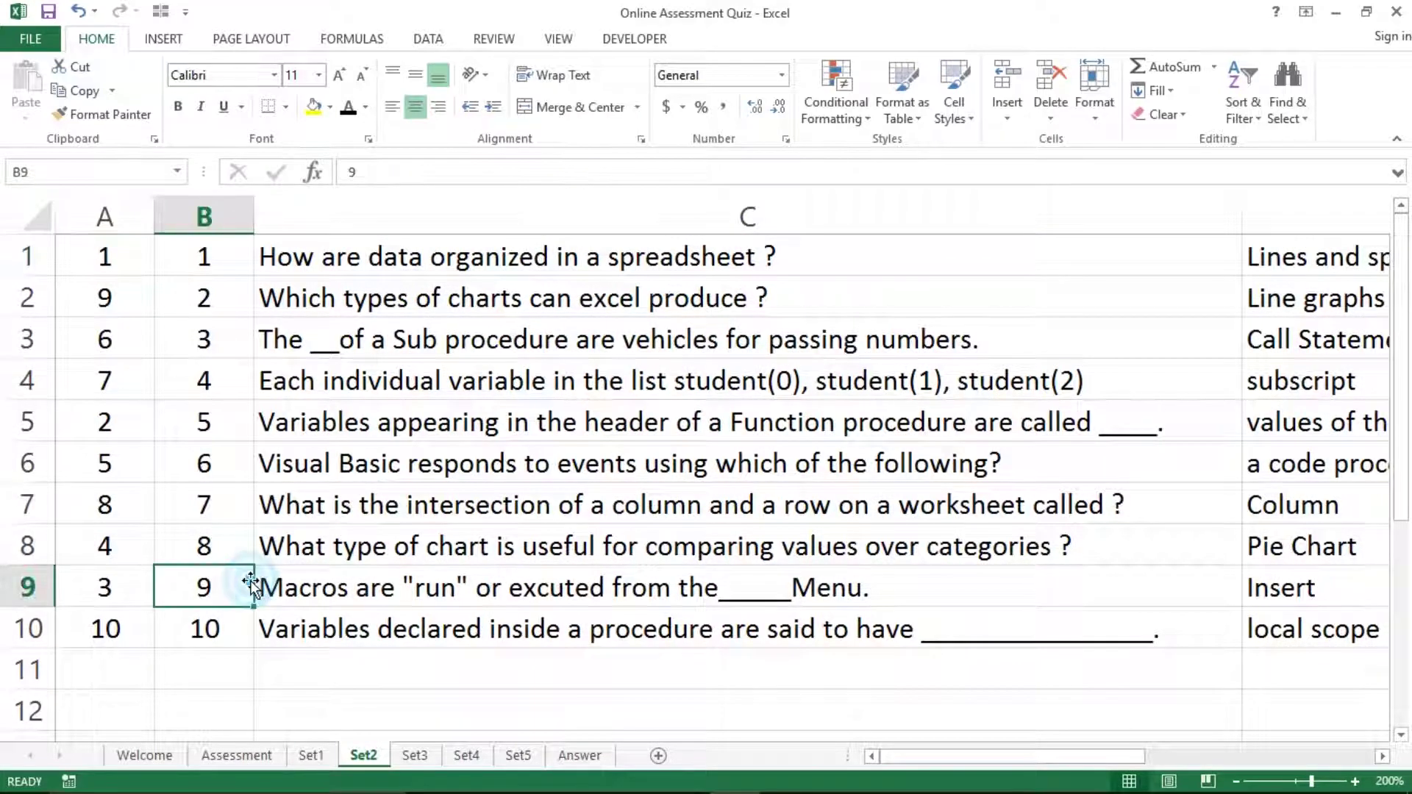
click(15, 585)
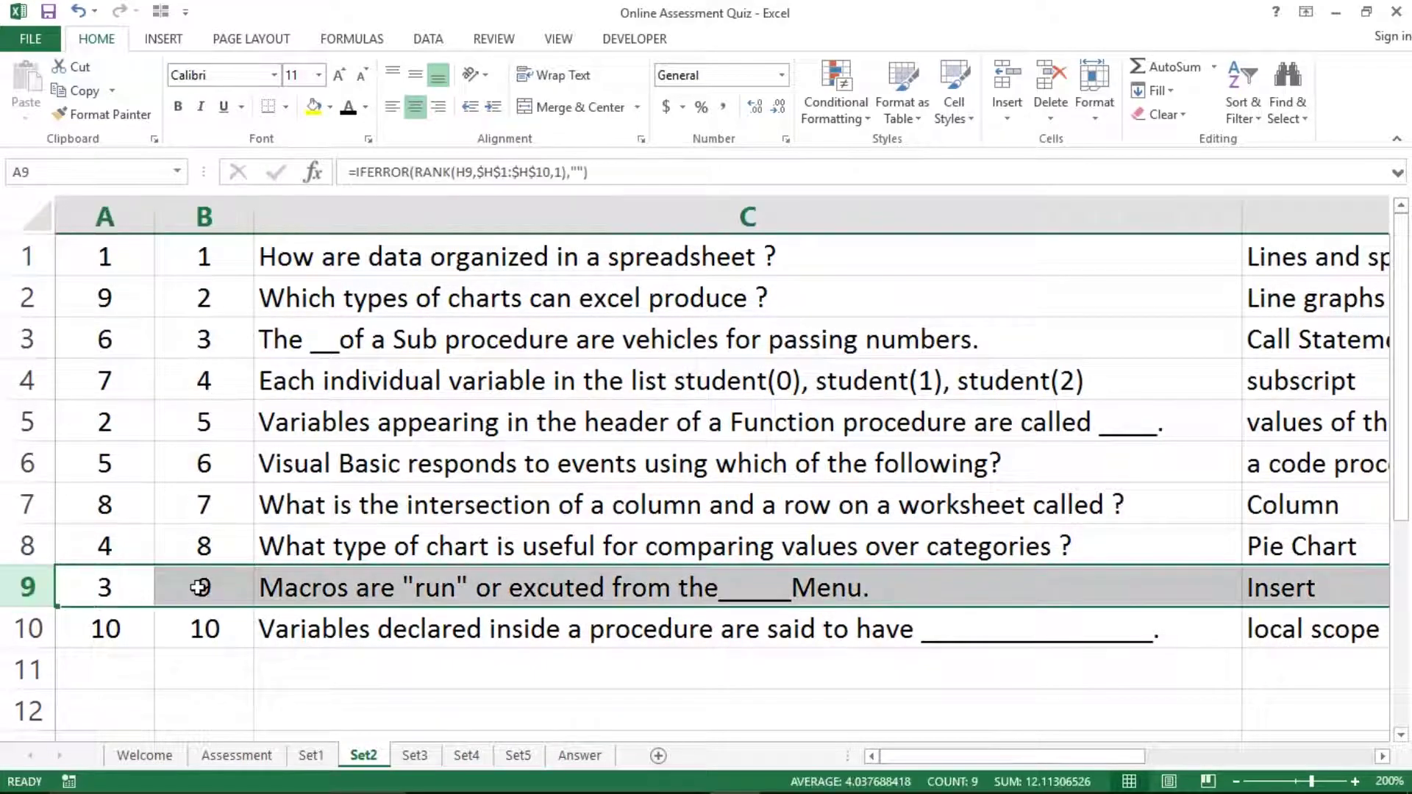
click(208, 588)
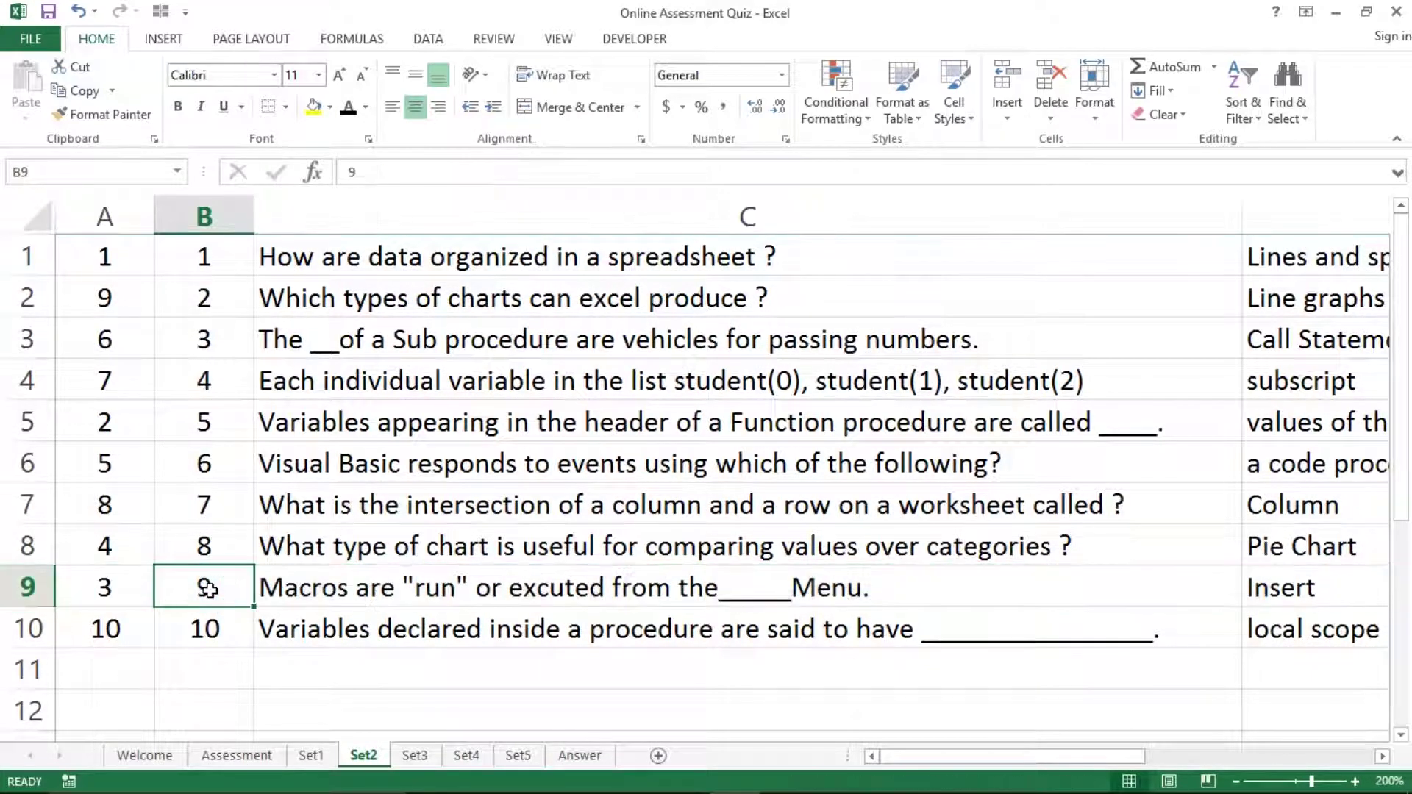
click(103, 302)
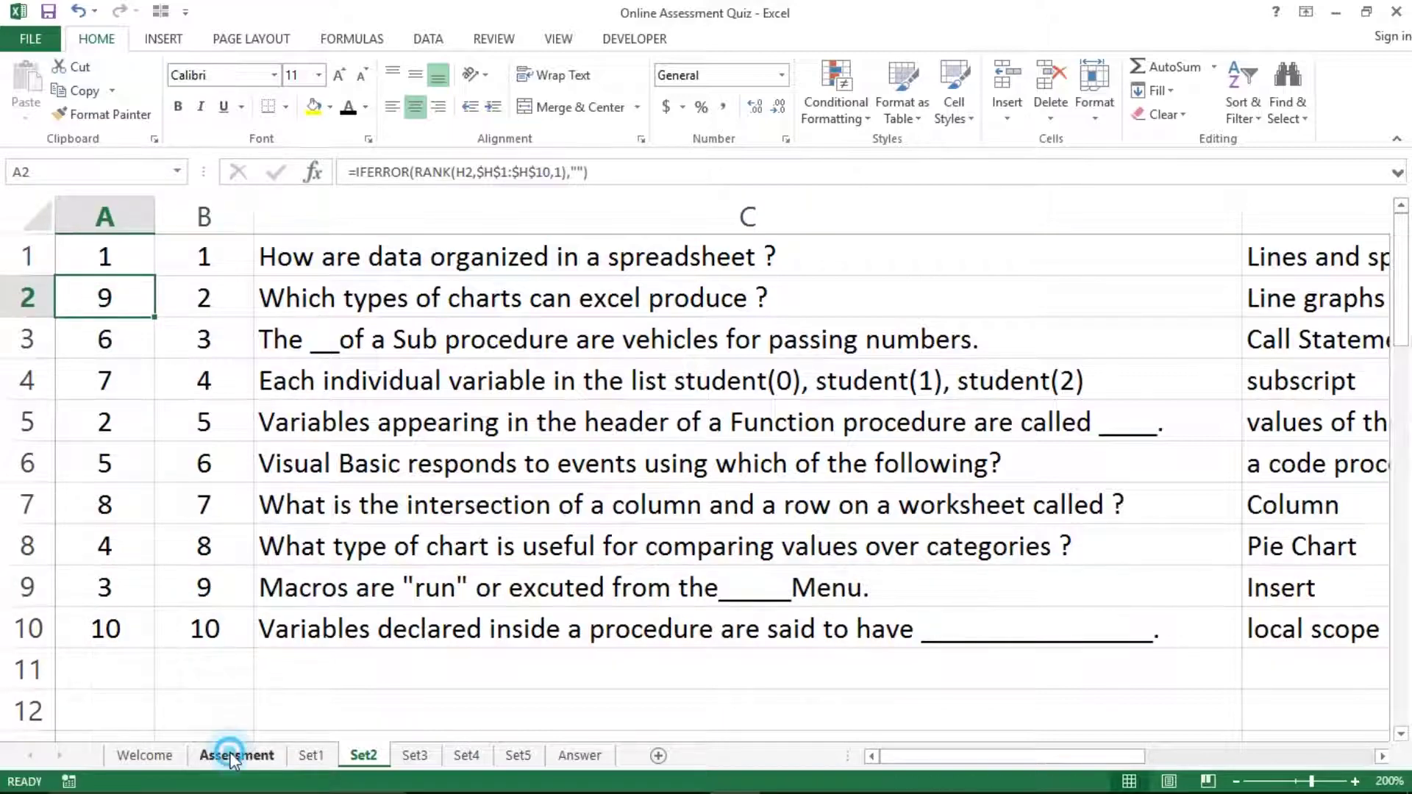
Highlight row 5 on the Assessment sheet, then go back to the Welcome sheet and view the category choices without changing the selection.
click(234, 756)
click(24, 524)
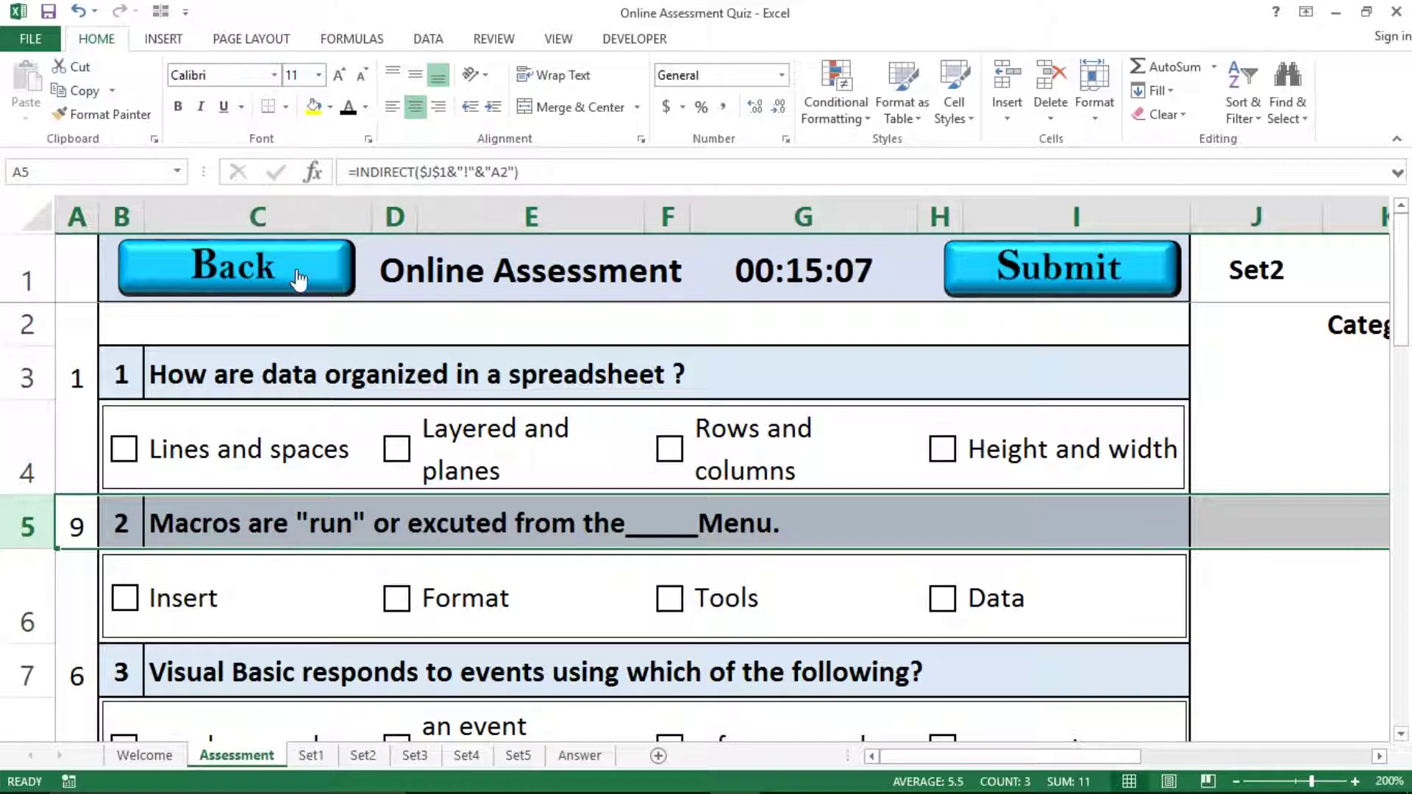
click(242, 276)
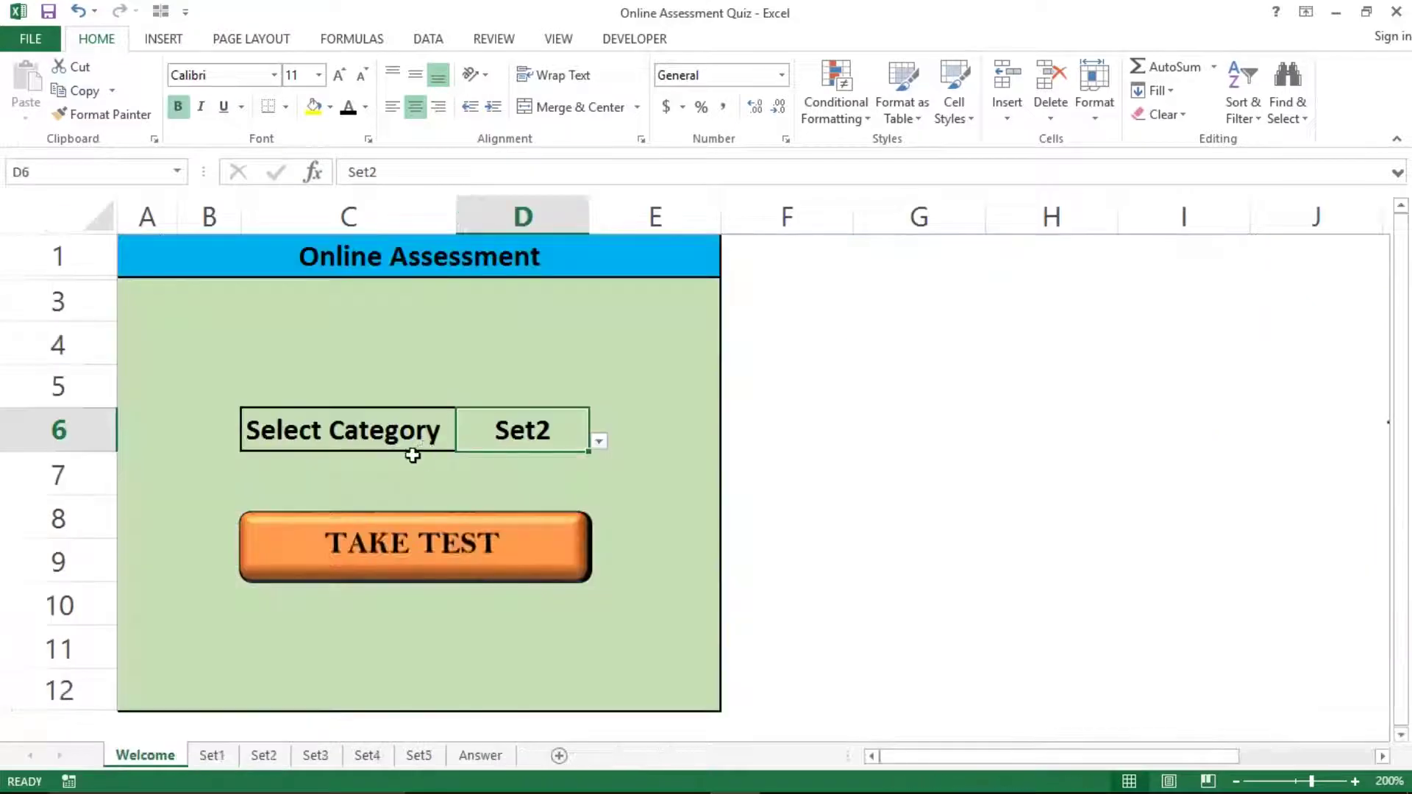
click(599, 443)
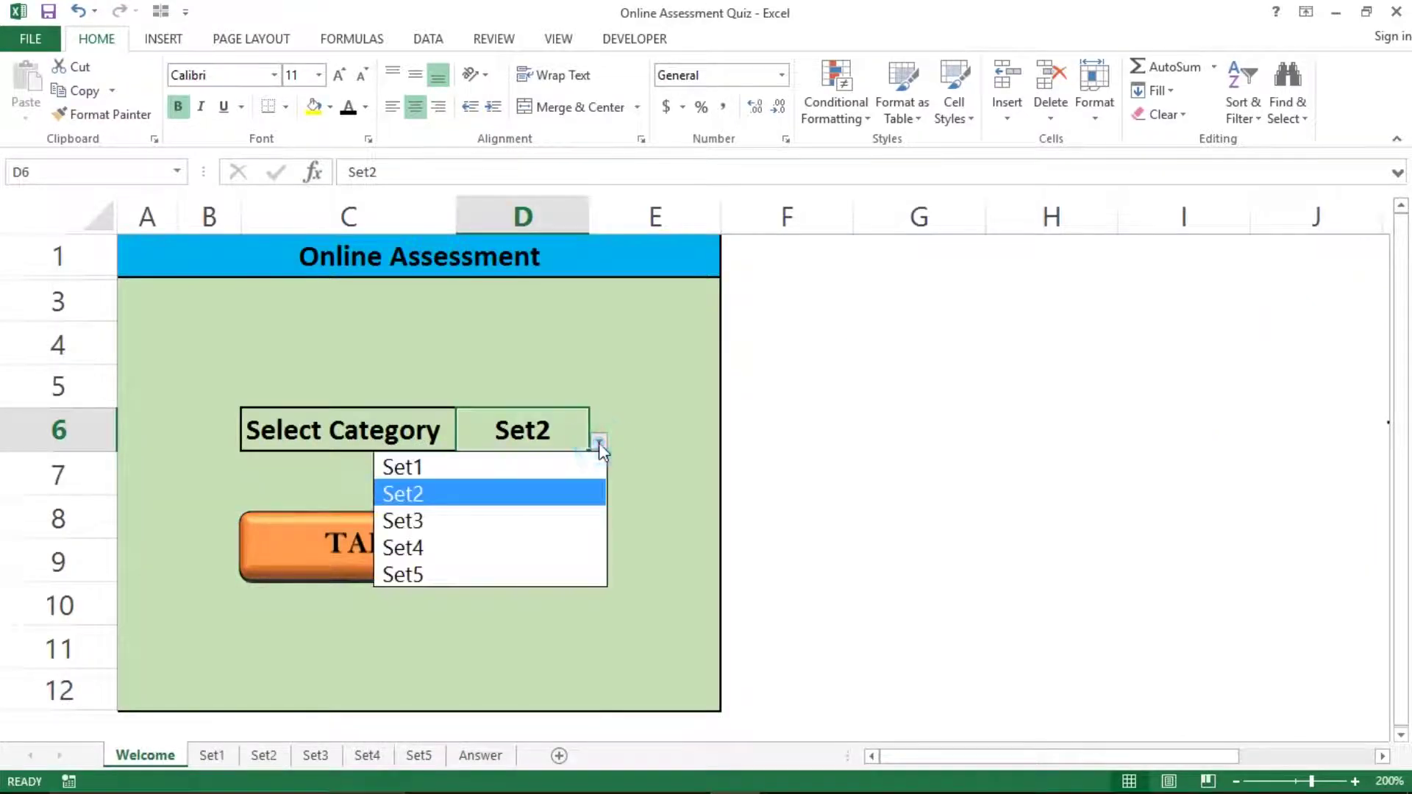
click(638, 483)
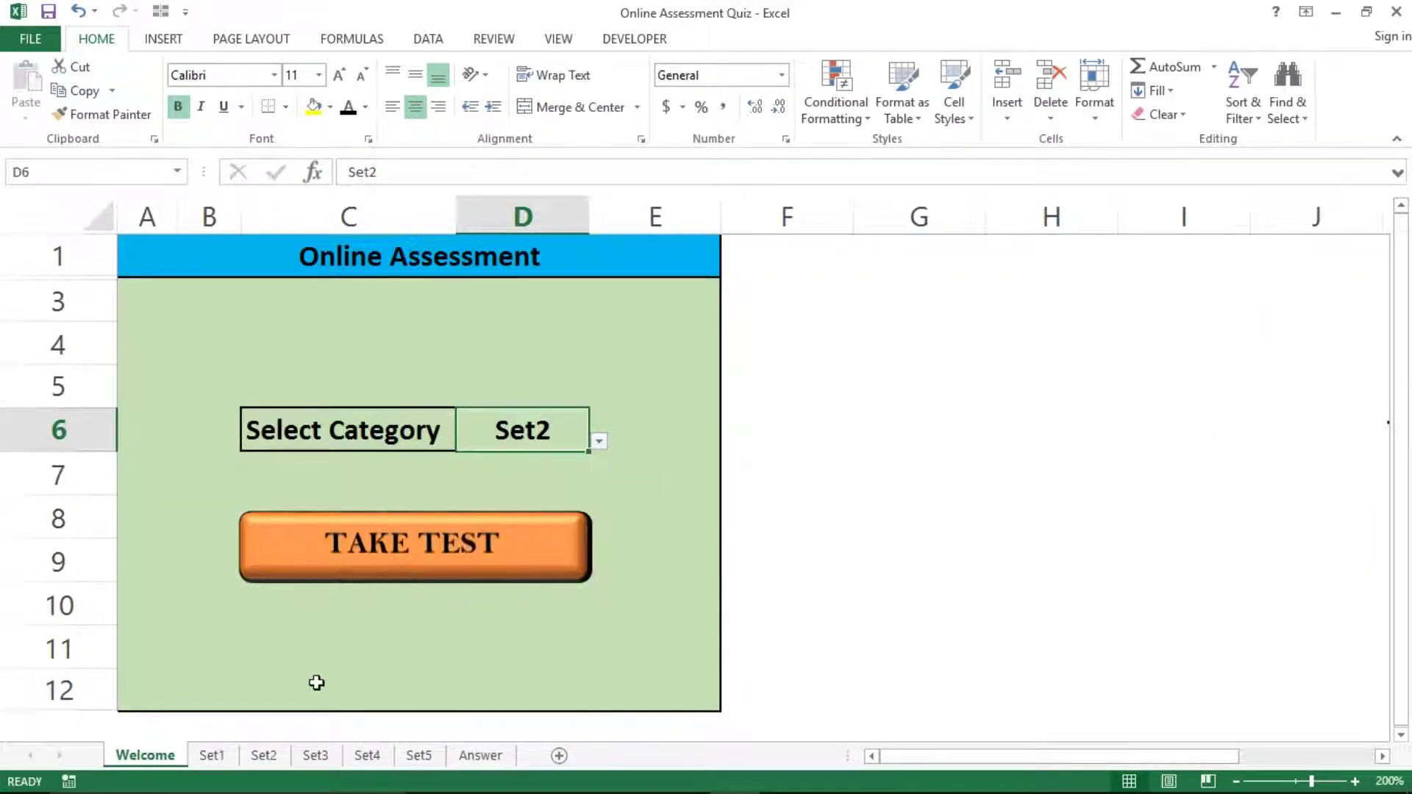
Unhide the Assessment sheet.
right_click(171, 761)
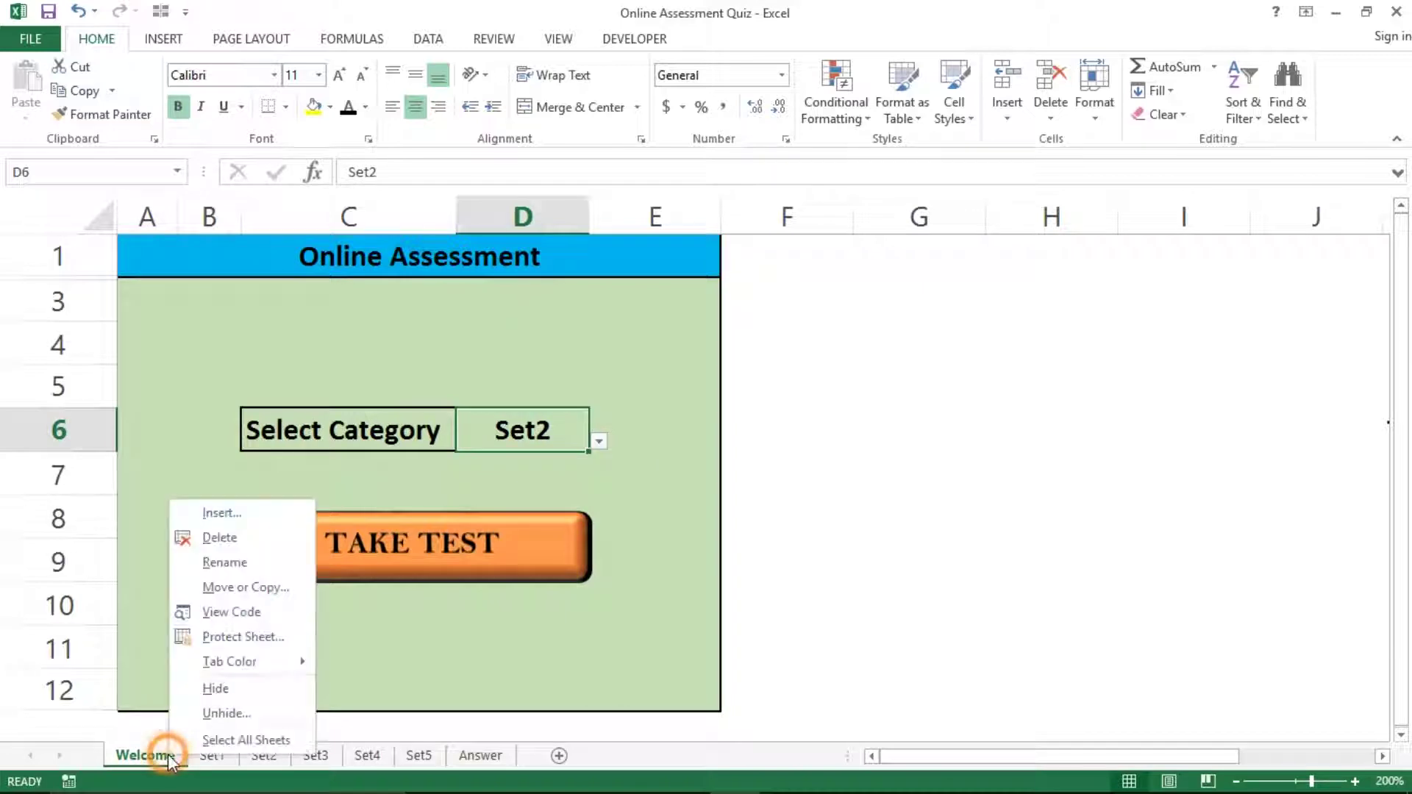
click(221, 713)
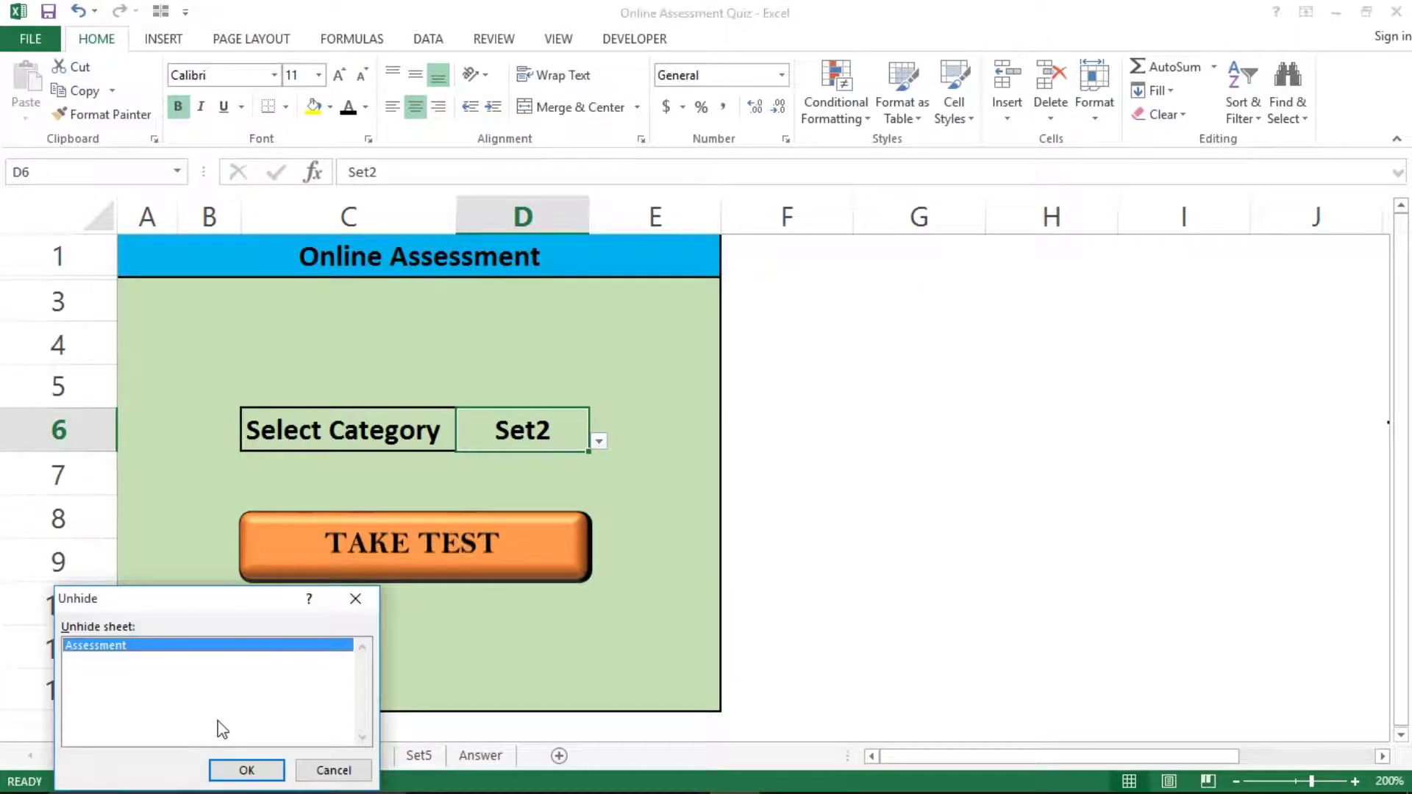
click(236, 768)
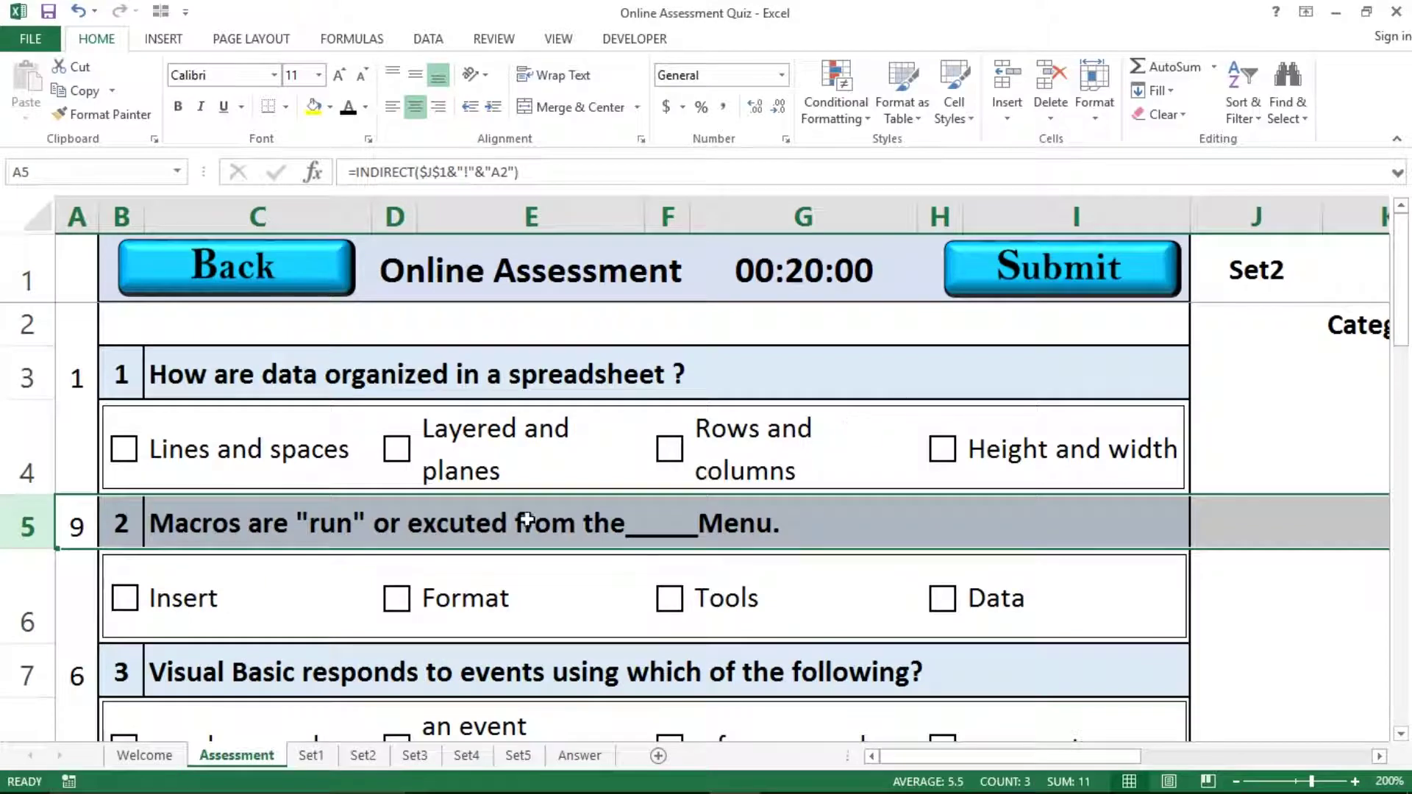
Highlight the question and answer-option rows 3 to 6 one after another on the Assessment sheet.
click(536, 558)
click(495, 530)
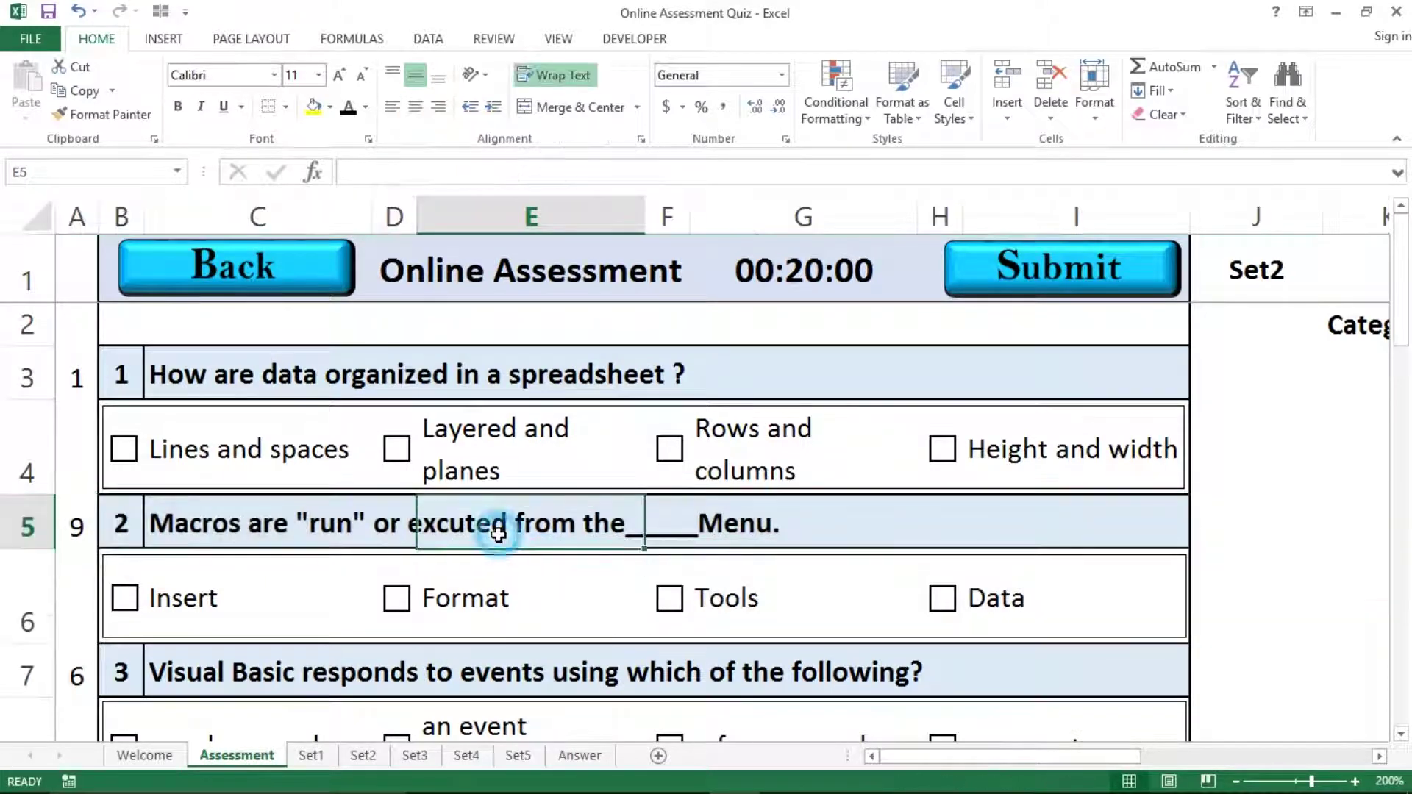
click(24, 378)
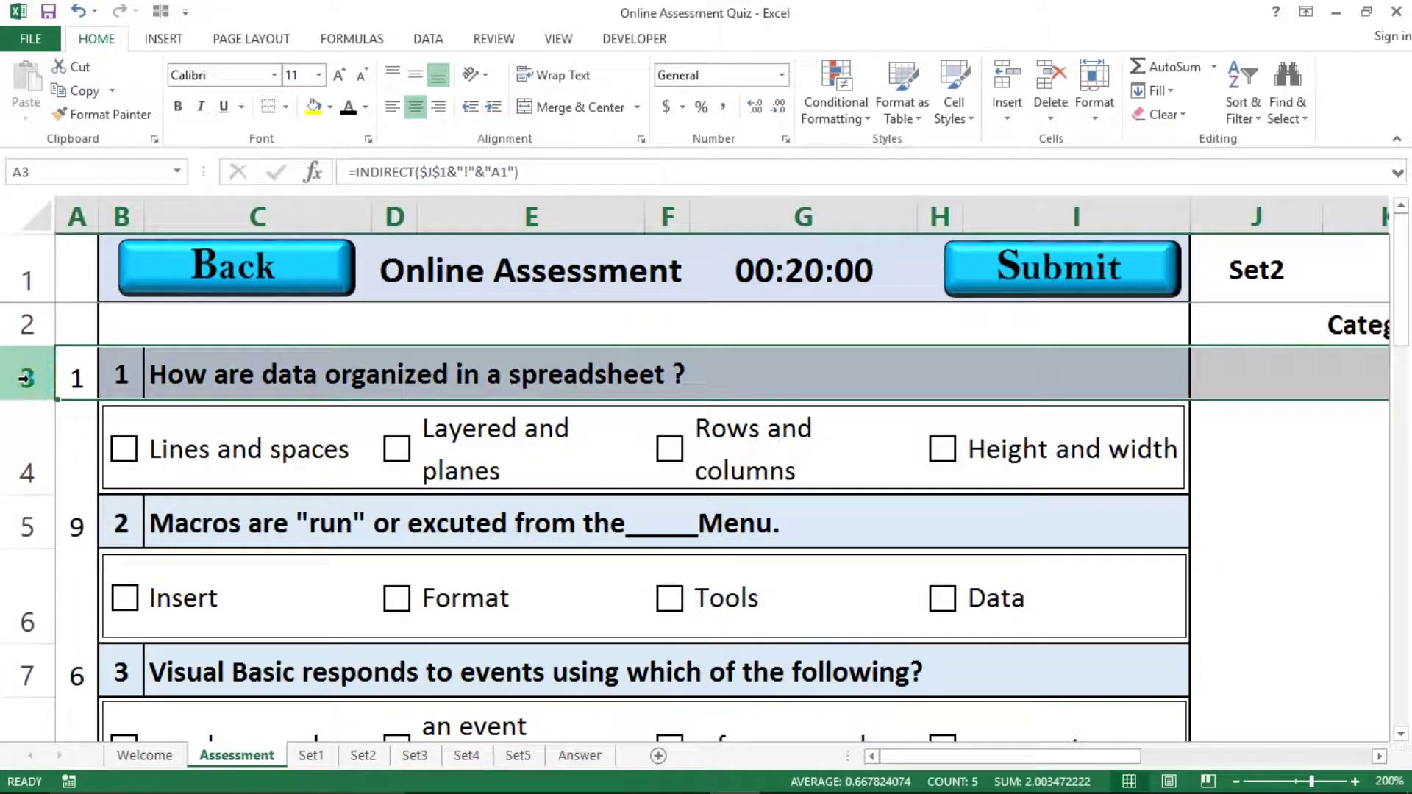
click(26, 441)
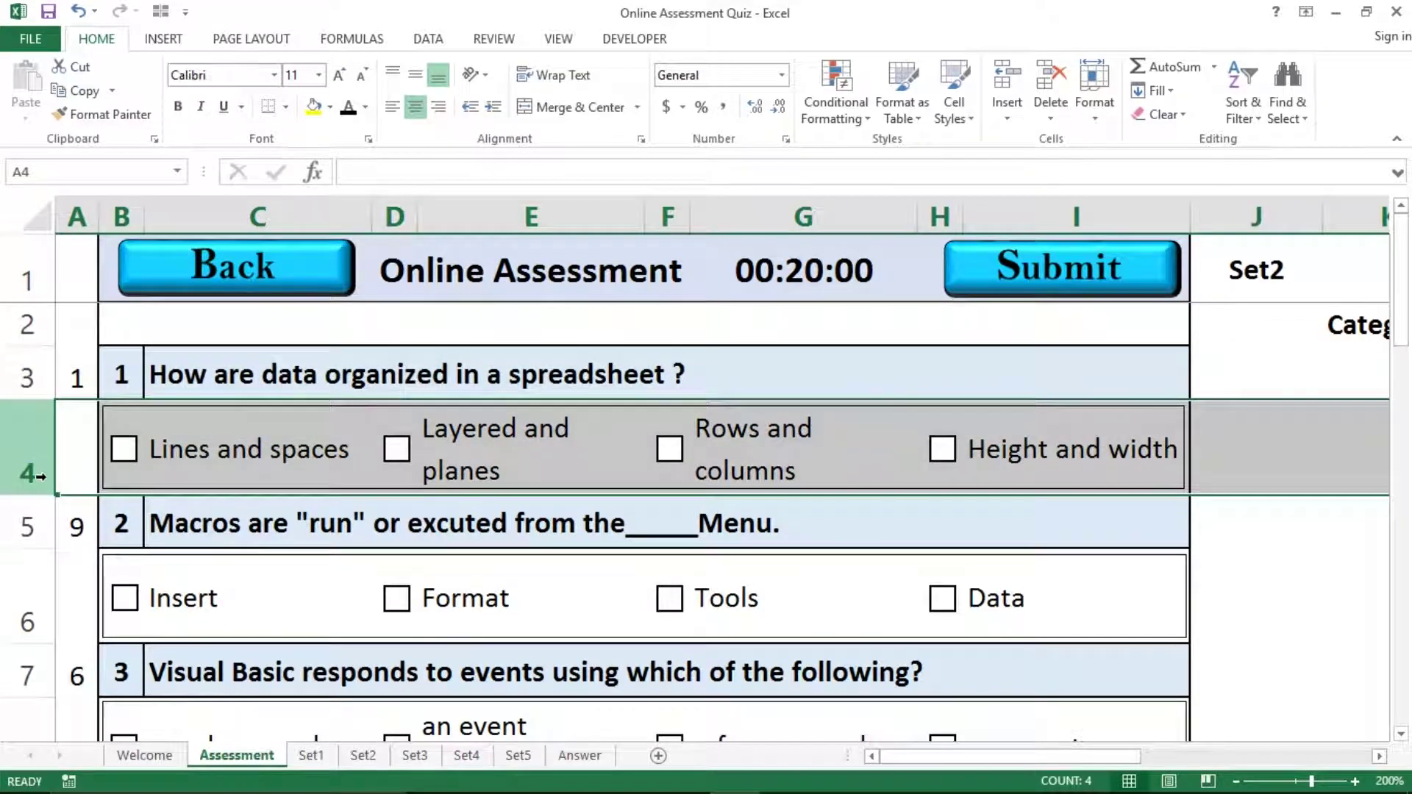
click(26, 522)
click(19, 589)
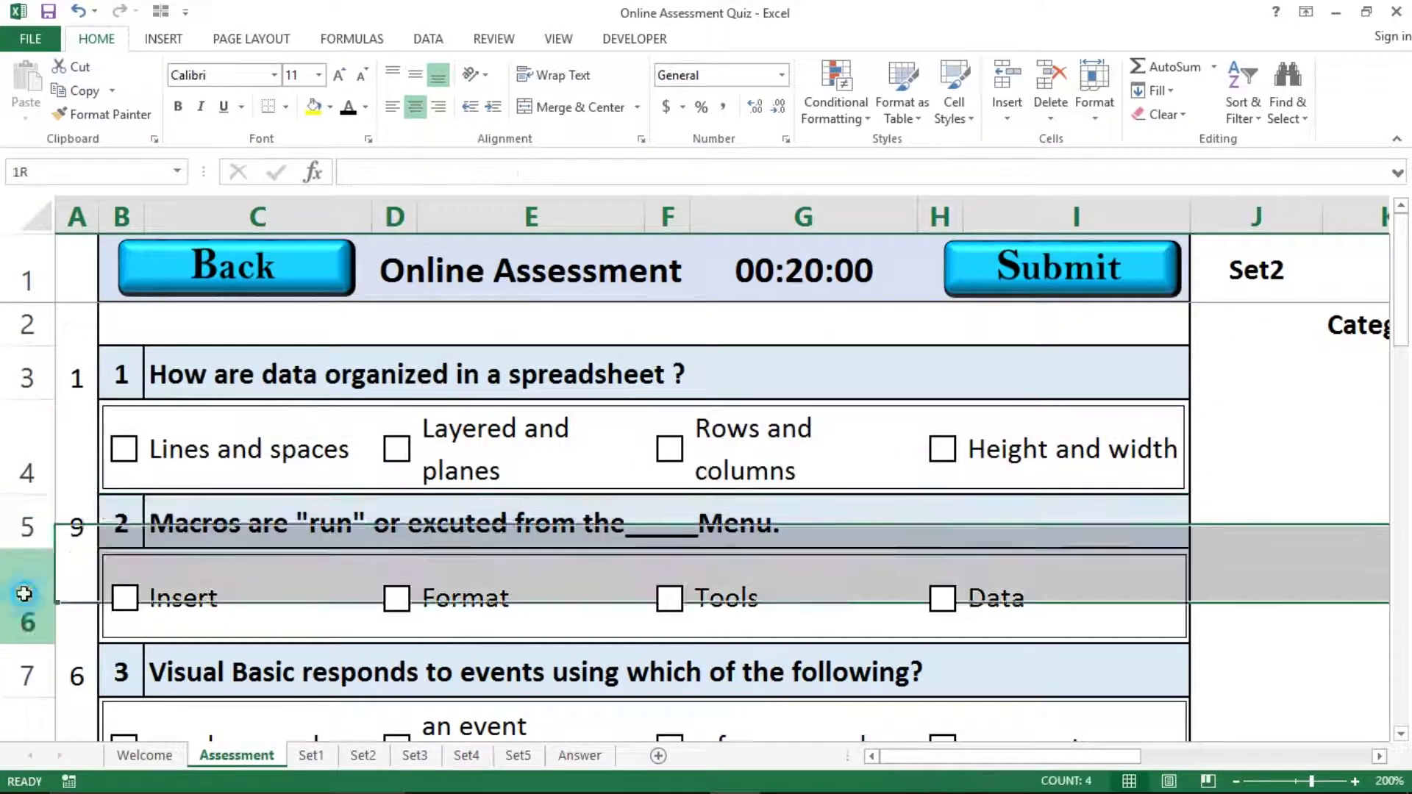
Open the Answer sheet and look through its header row from the Answer column back to the first column.
click(590, 762)
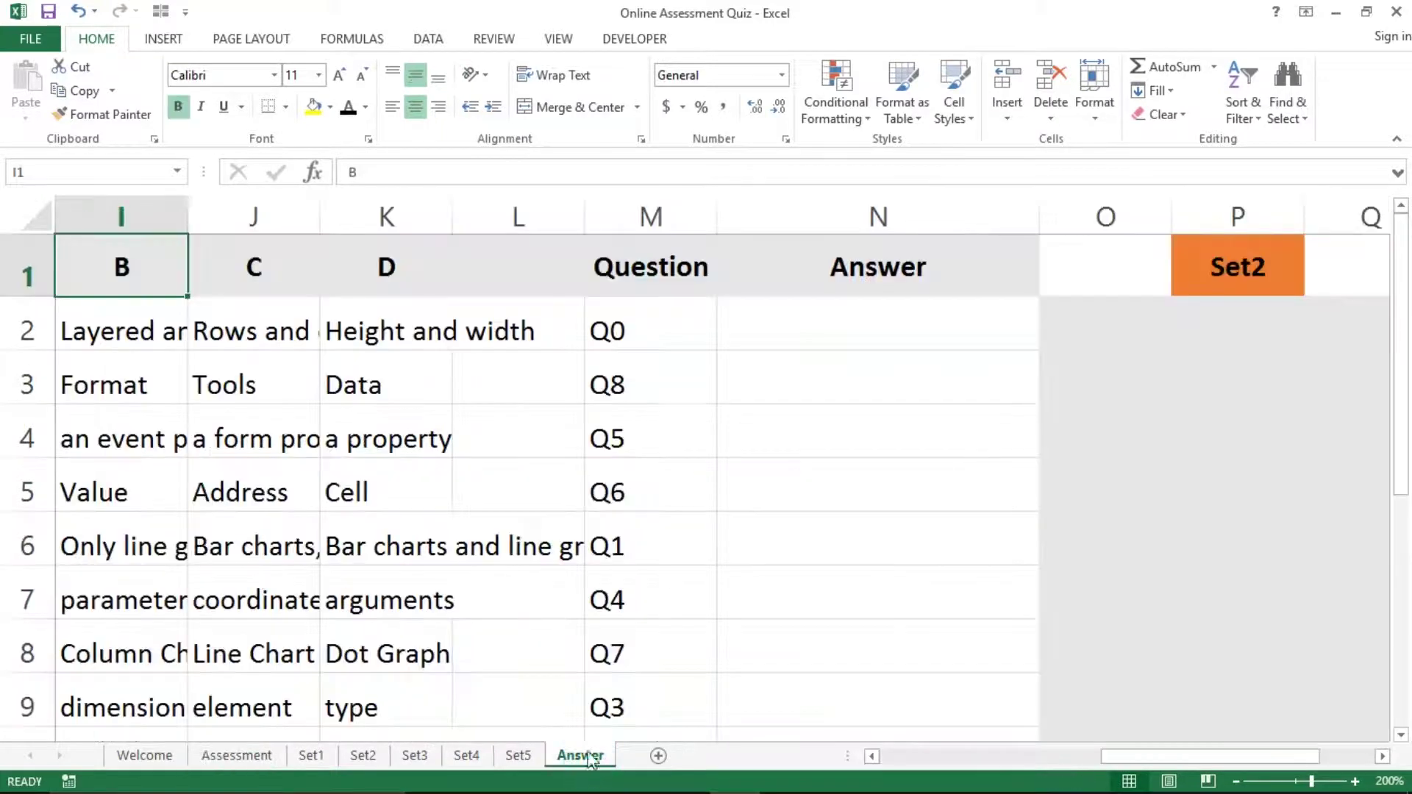
click(839, 331)
key(Up)
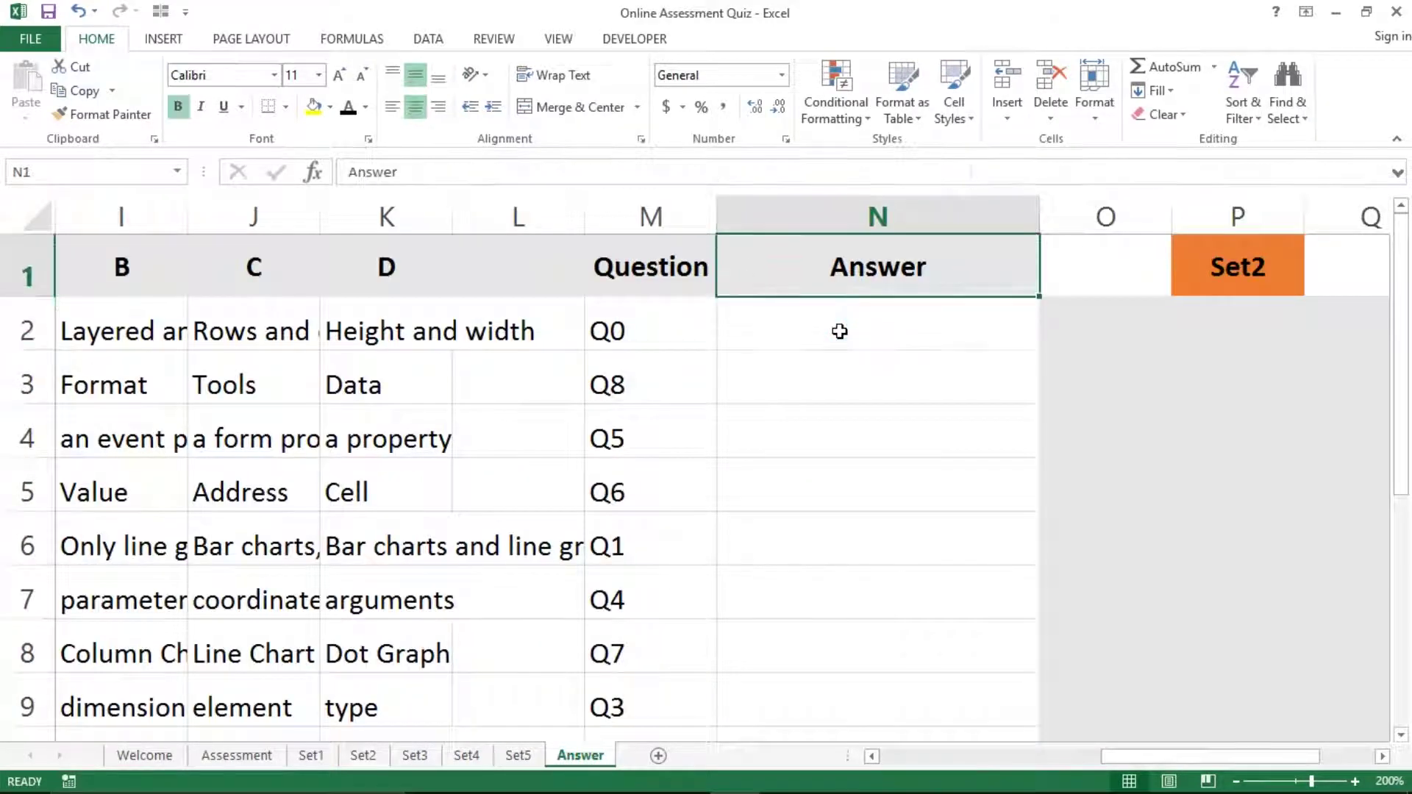
key(Down)
key(Right)
key(Up)
key(Left)
key(Left)
key(Left)
key(Left)
key(Left)
key(Left)
key(Left)
key(Left)
key(Left)
key(Left)
key(Left)
key(Left)
key(Left)
key(Left)
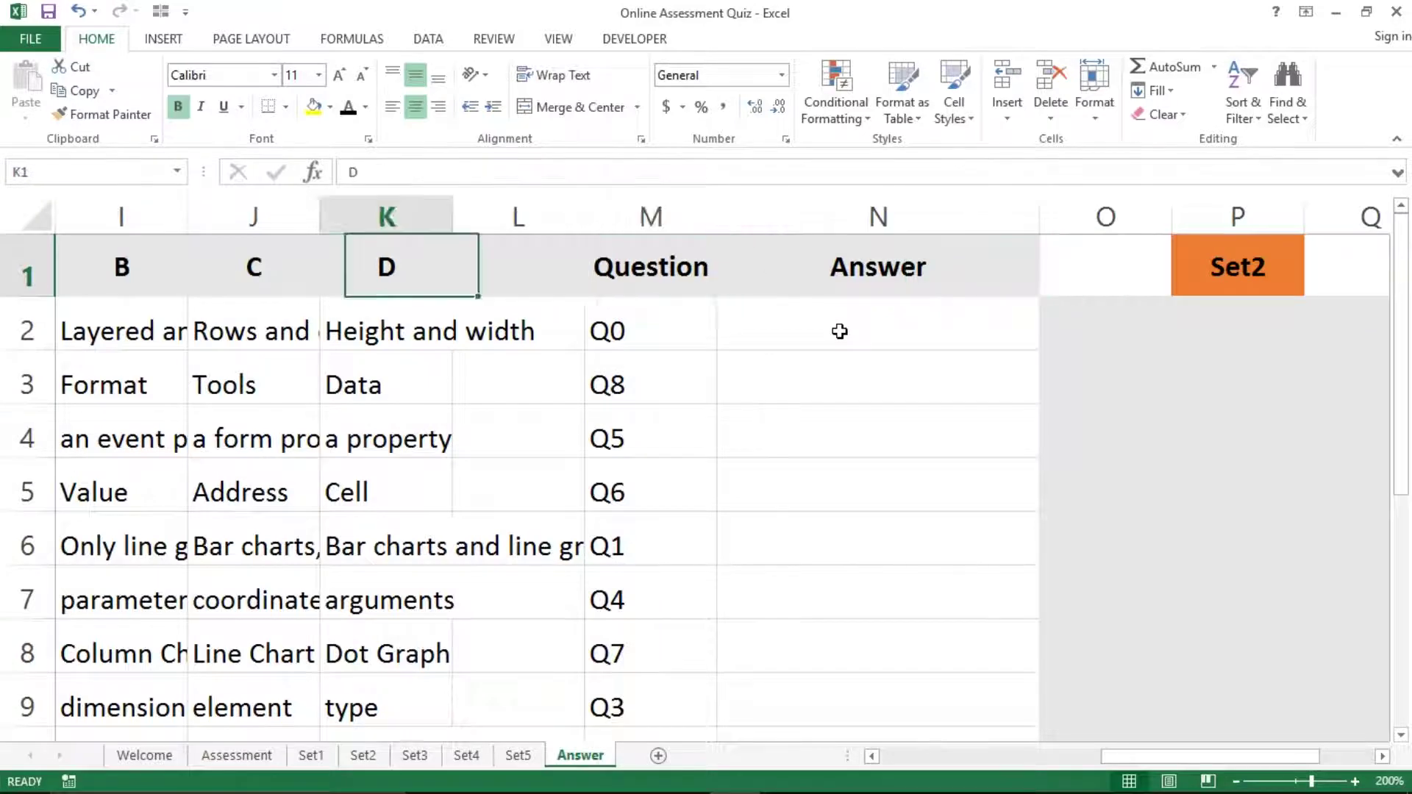
Check the cell references in the Question No column on the Answer sheet, then return to the Assessment sheet's questions and answer options.
key(Down)
key(Down)
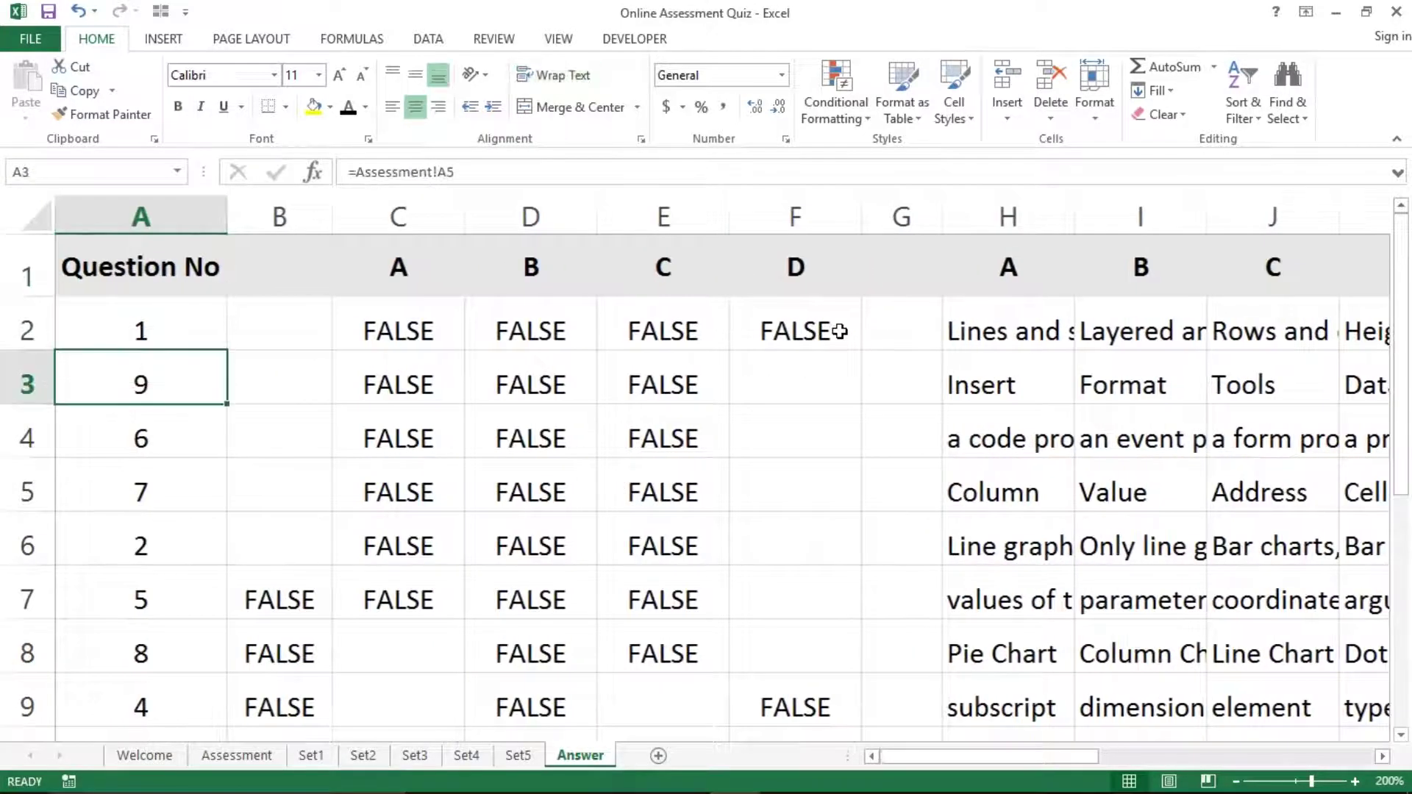
key(Up)
key(Up)
key(Down)
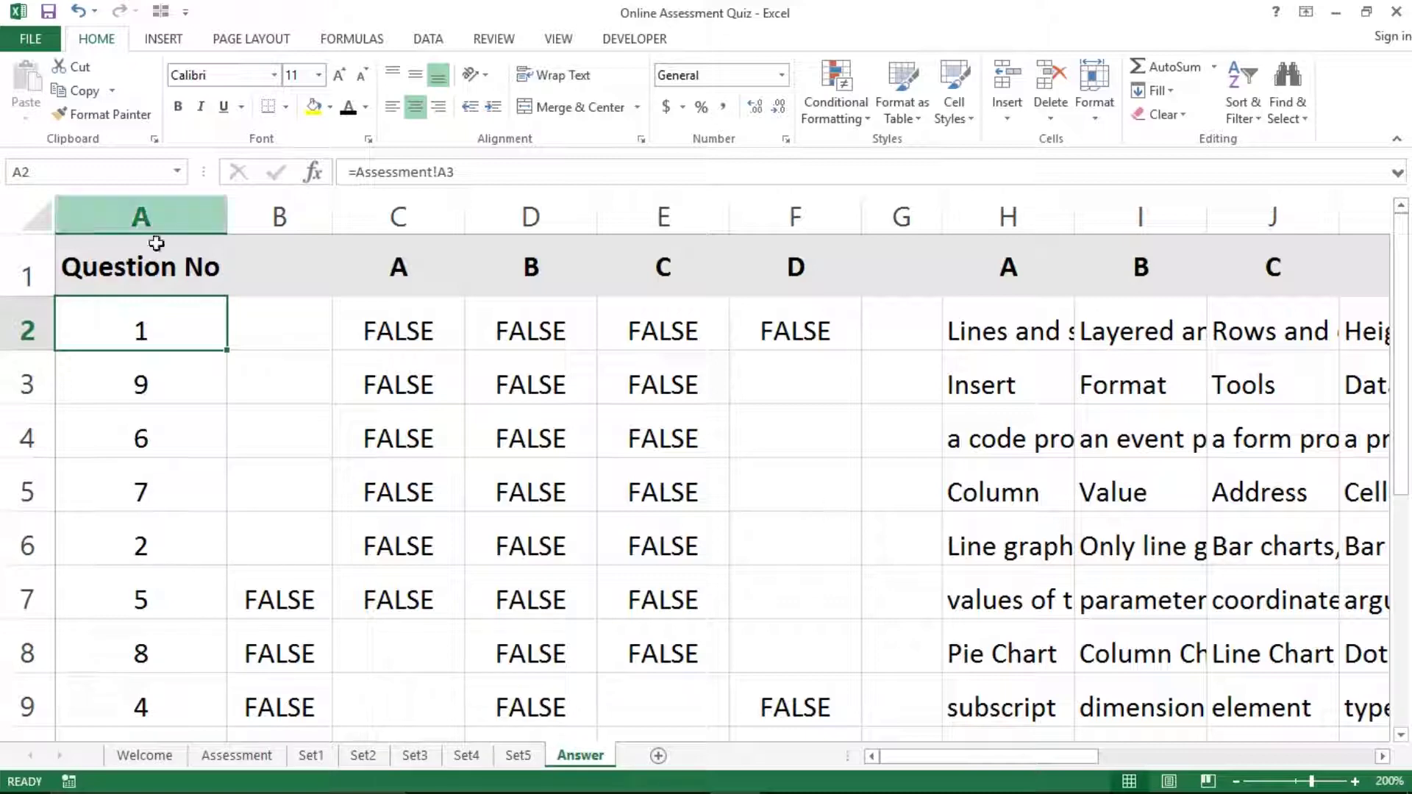
click(142, 276)
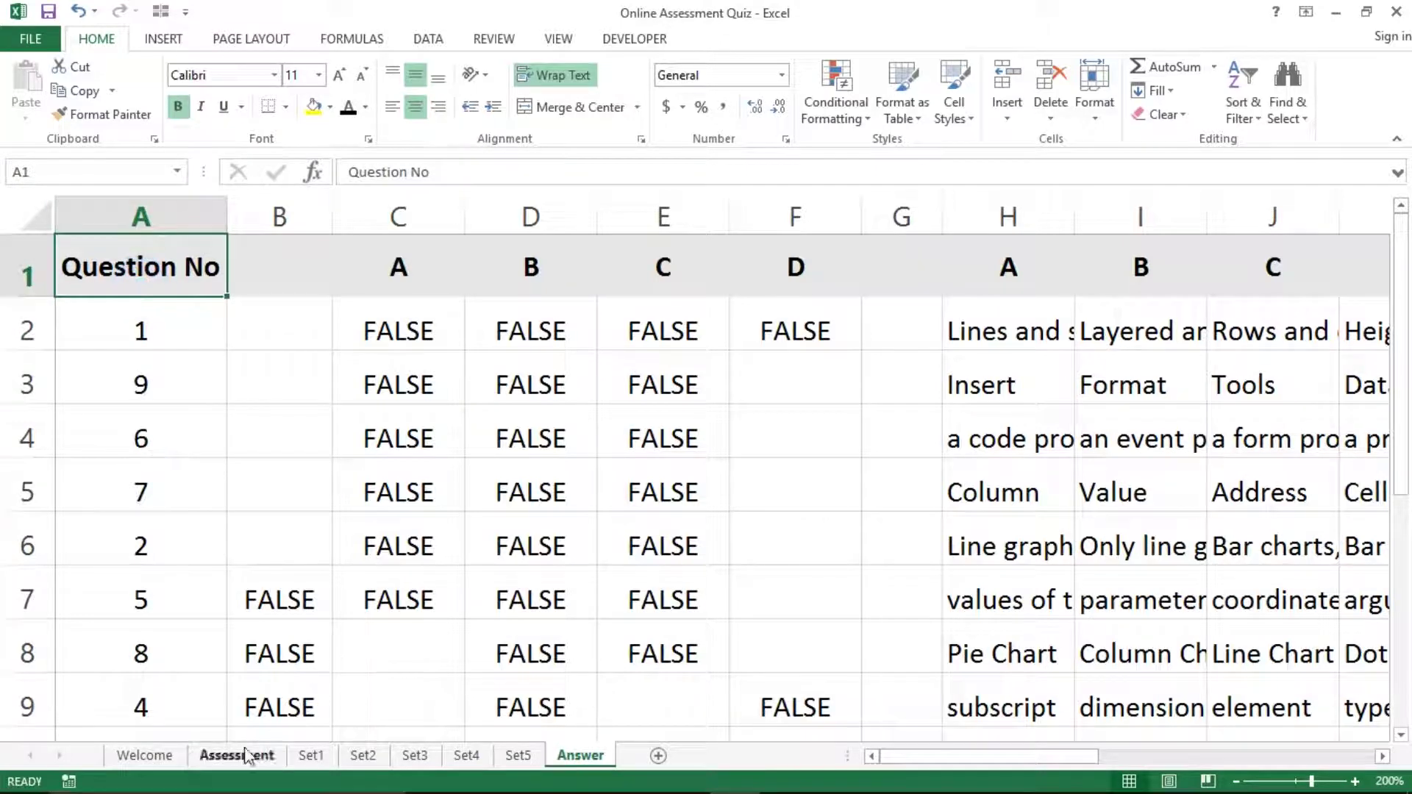
click(236, 755)
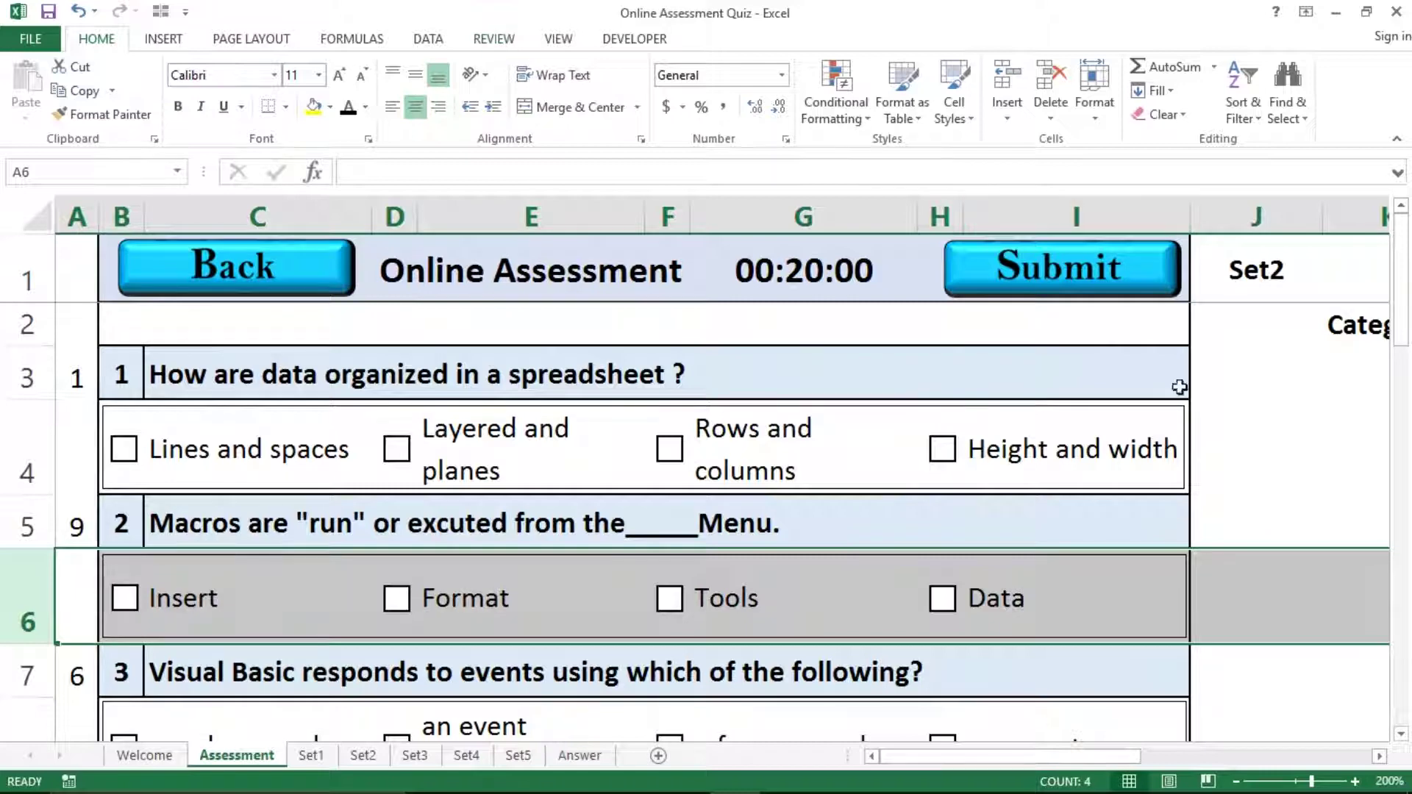
click(1239, 456)
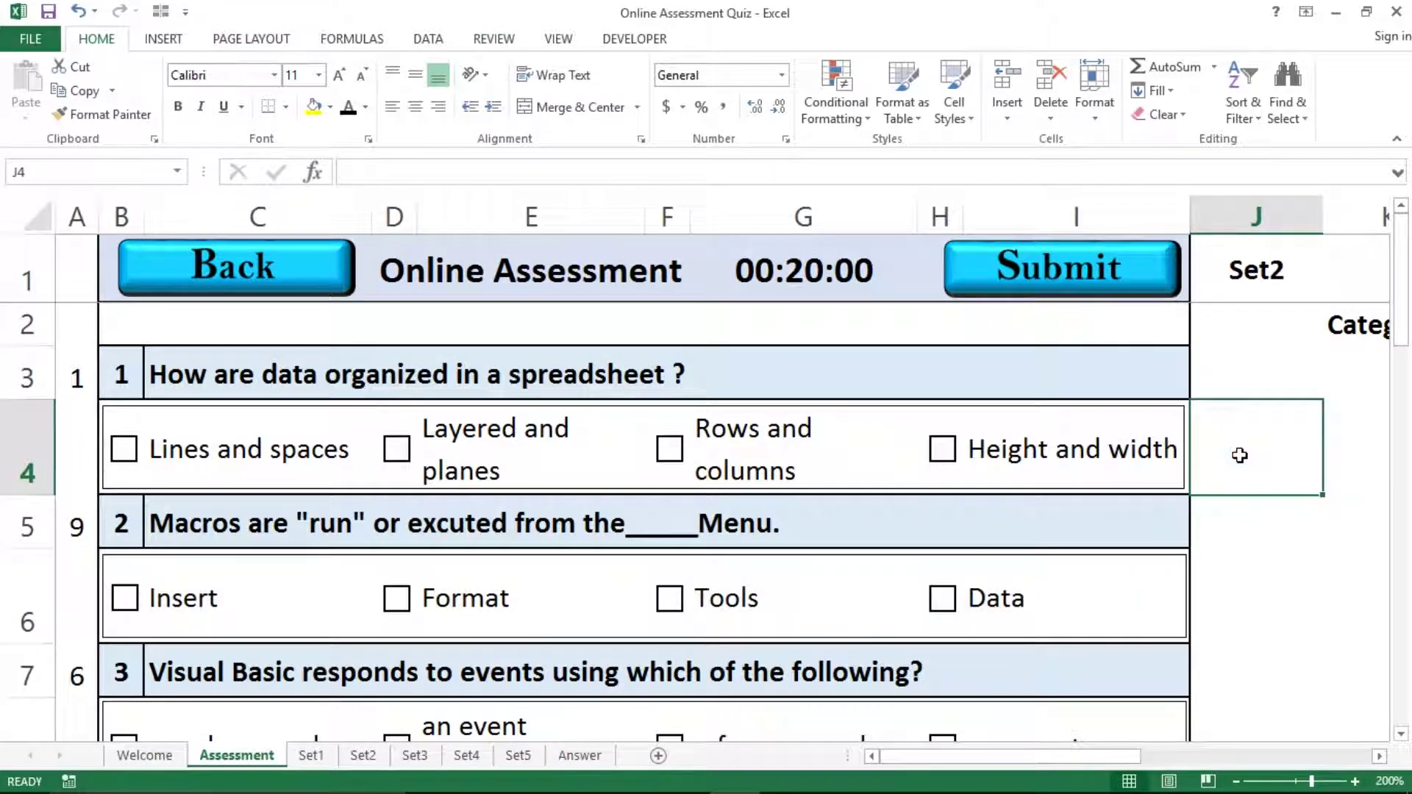
Create a new blank workbook.
key(ctrl+n)
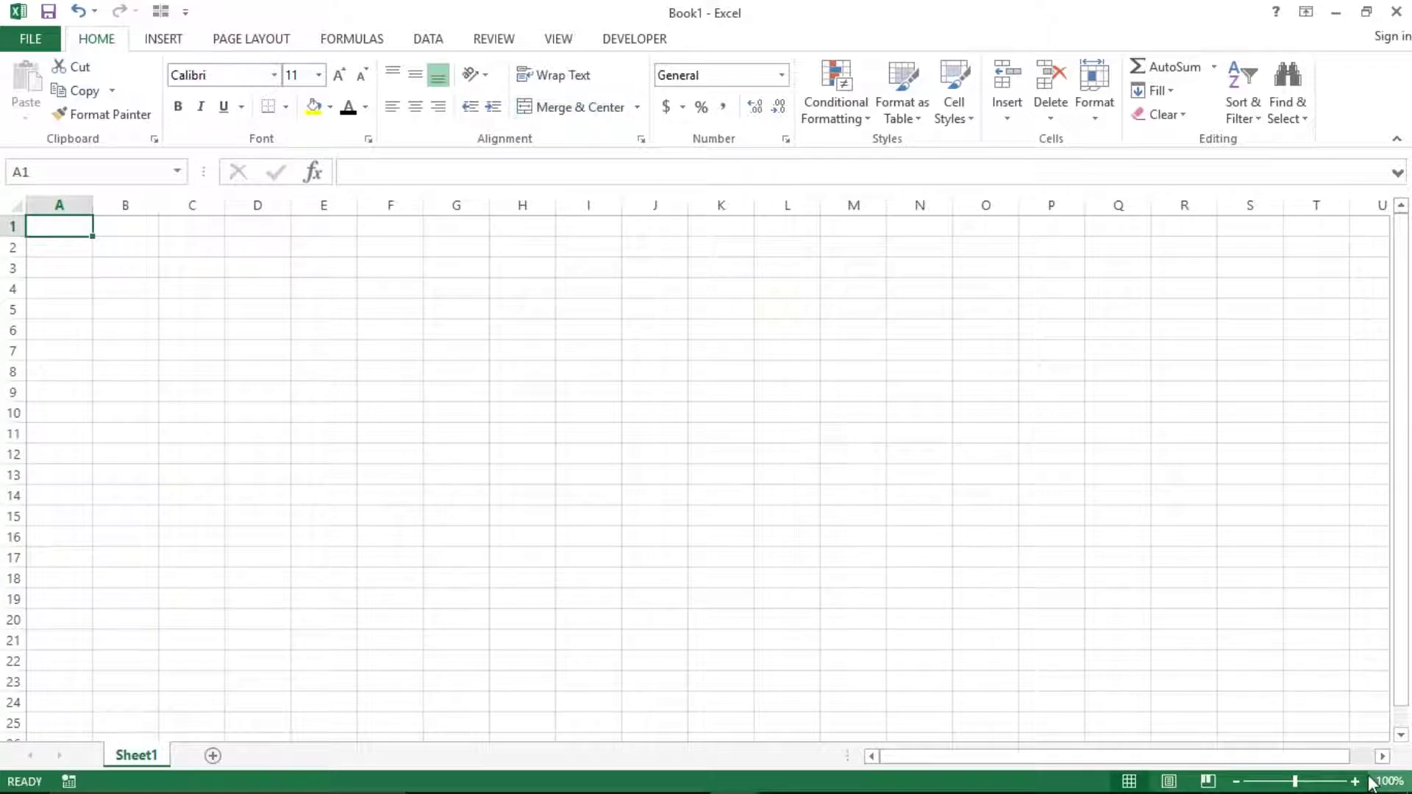
click(1193, 524)
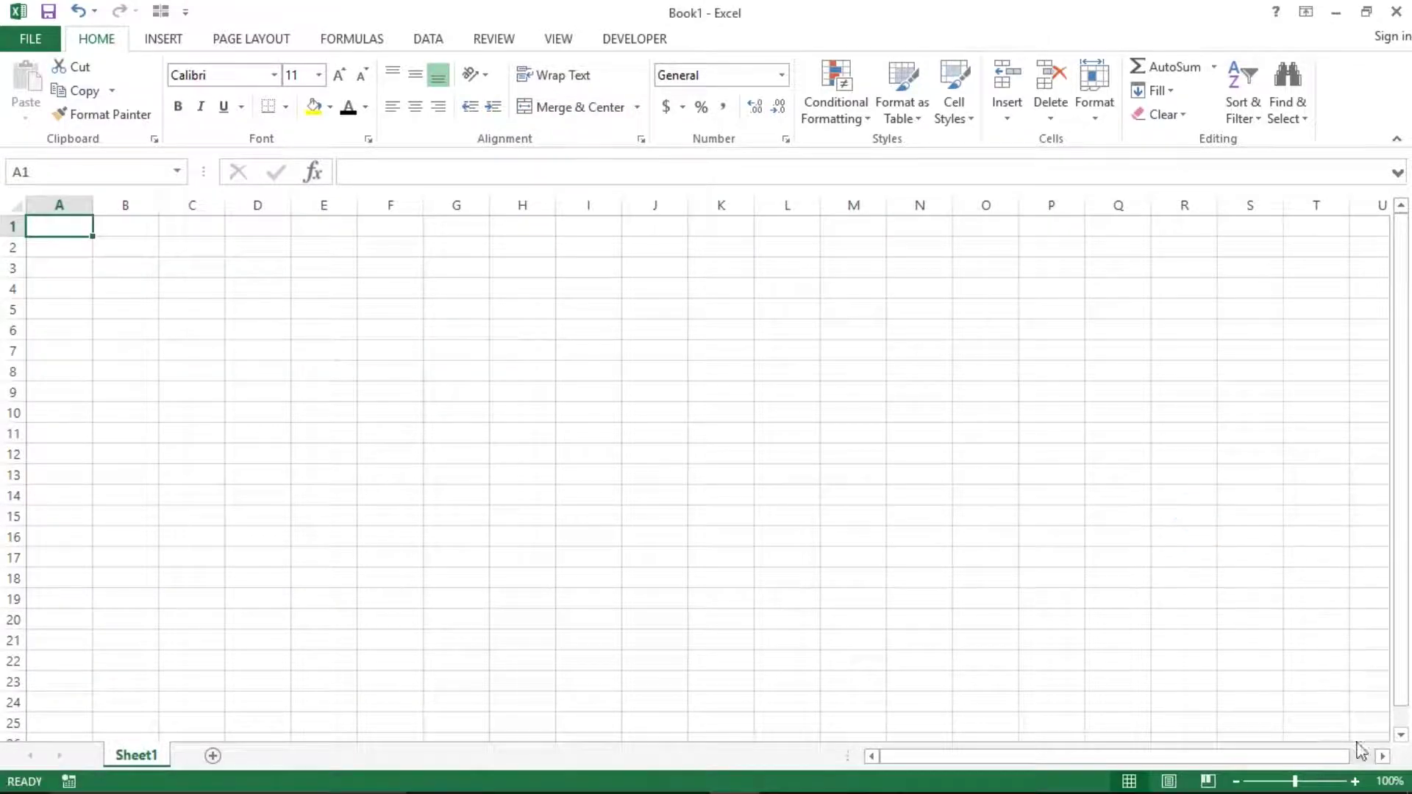
click(1359, 786)
click(1355, 783)
click(1355, 783)
click(1355, 782)
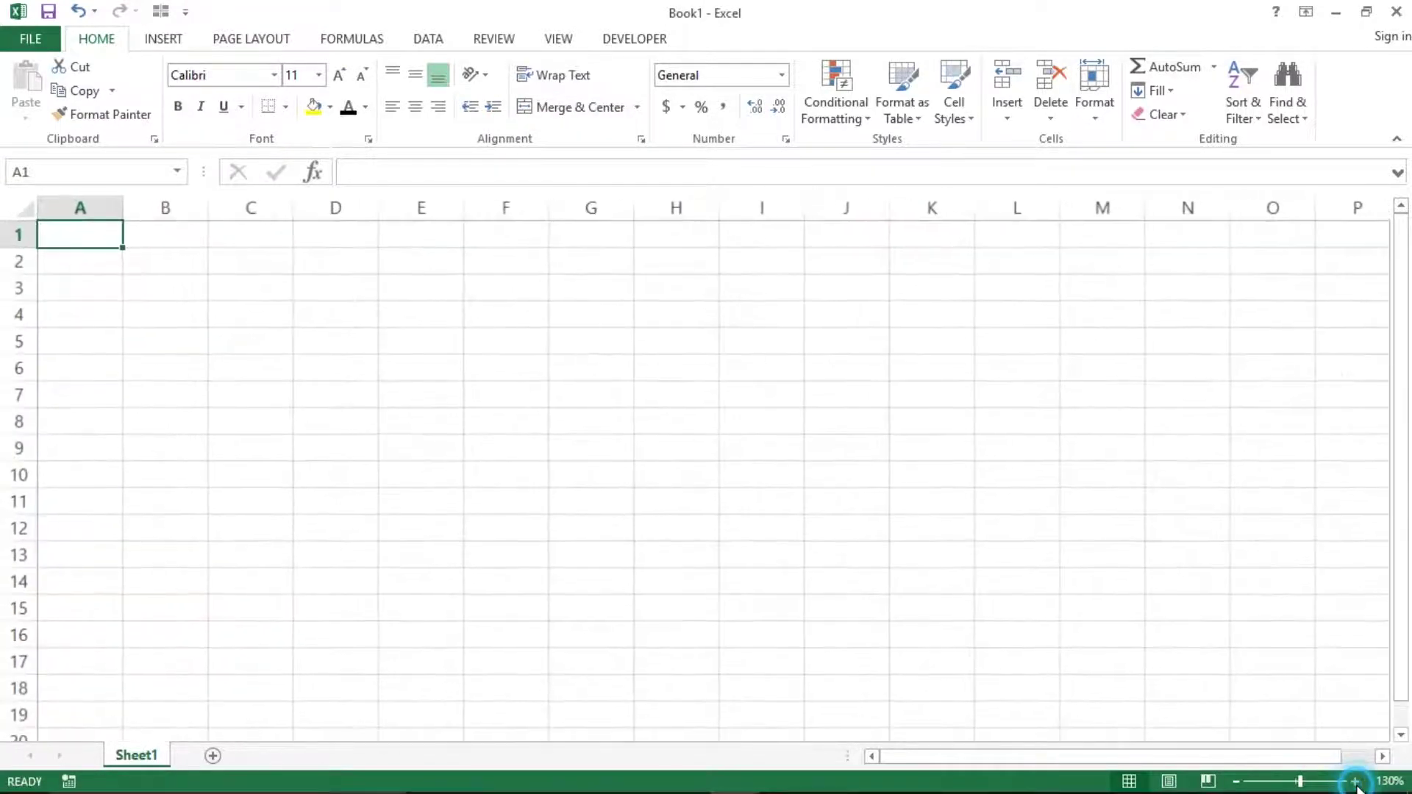
click(1355, 783)
click(1355, 783)
click(1356, 783)
click(1355, 782)
click(435, 432)
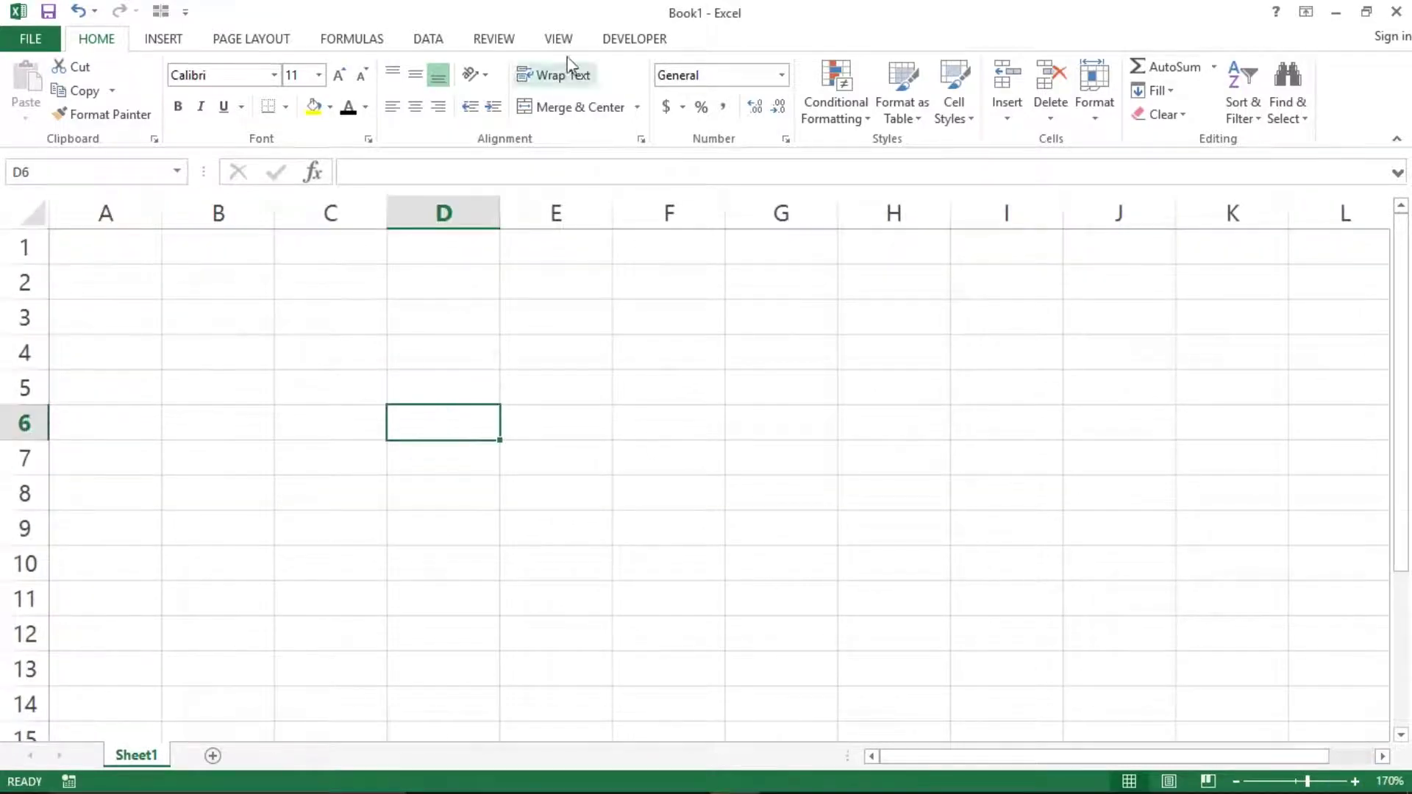
Insert a group box form control spanning about columns C to J and rows 4 to 7.
click(631, 41)
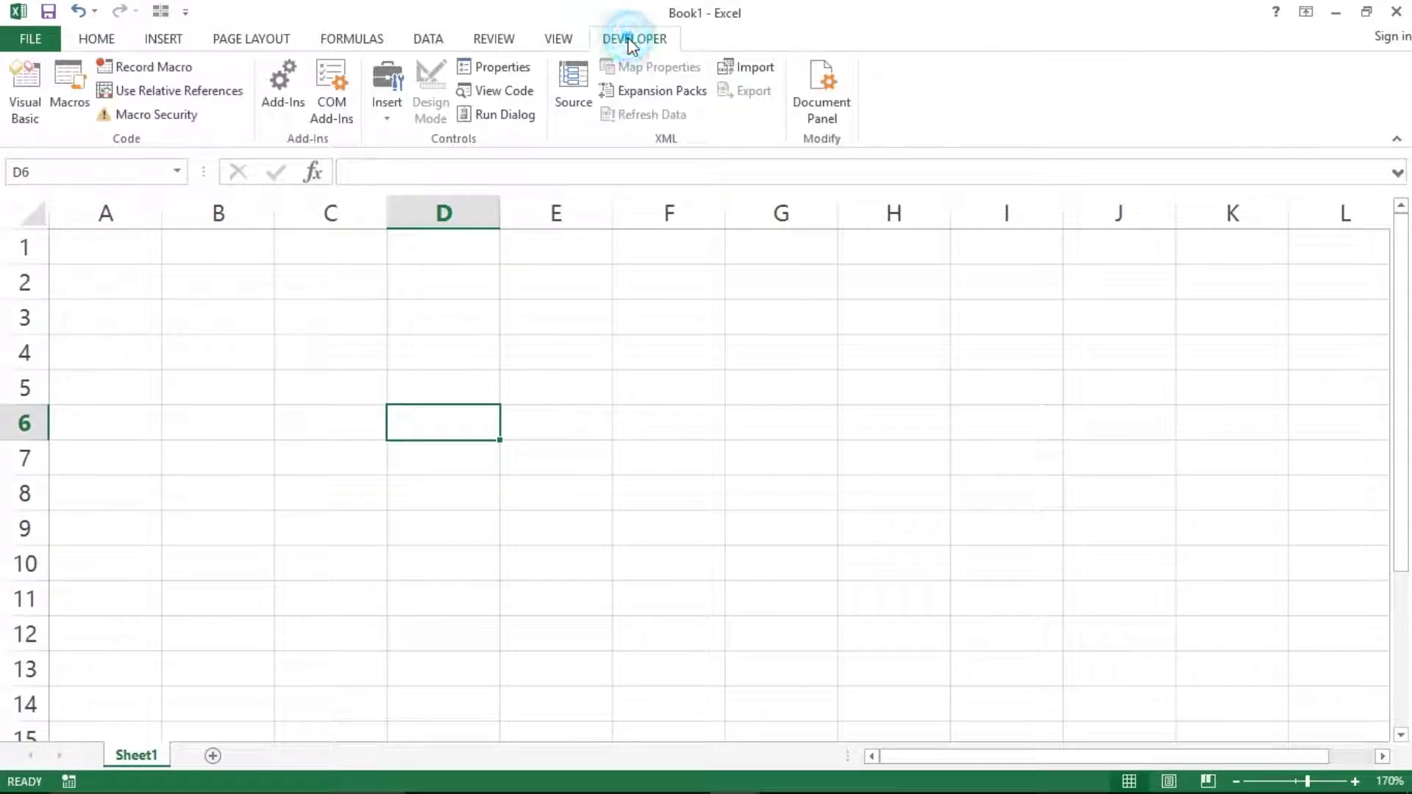
click(383, 111)
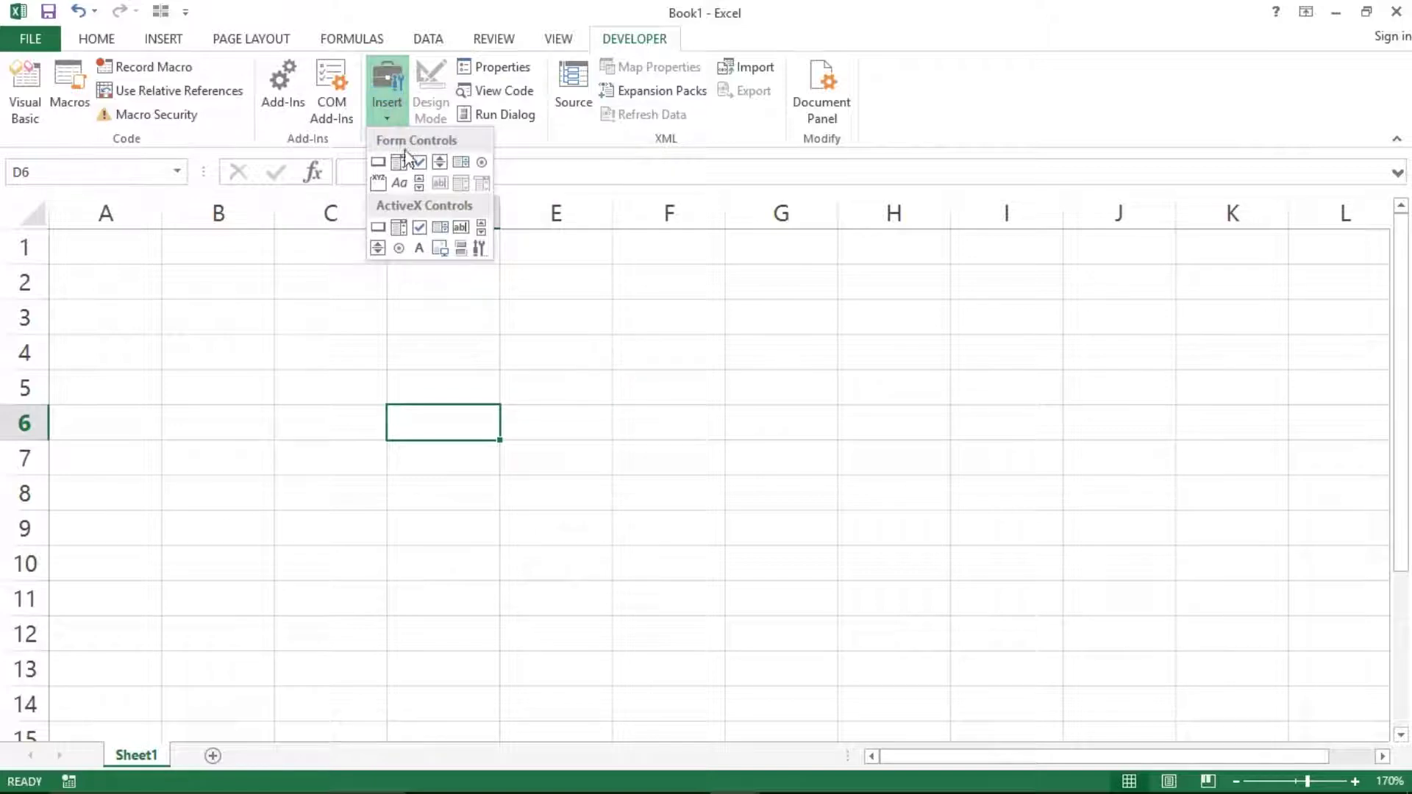
click(378, 184)
mouse_move(287, 353)
mouse_down()
mouse_move(719, 475)
mouse_move(1022, 438)
mouse_move(1171, 458)
mouse_up()
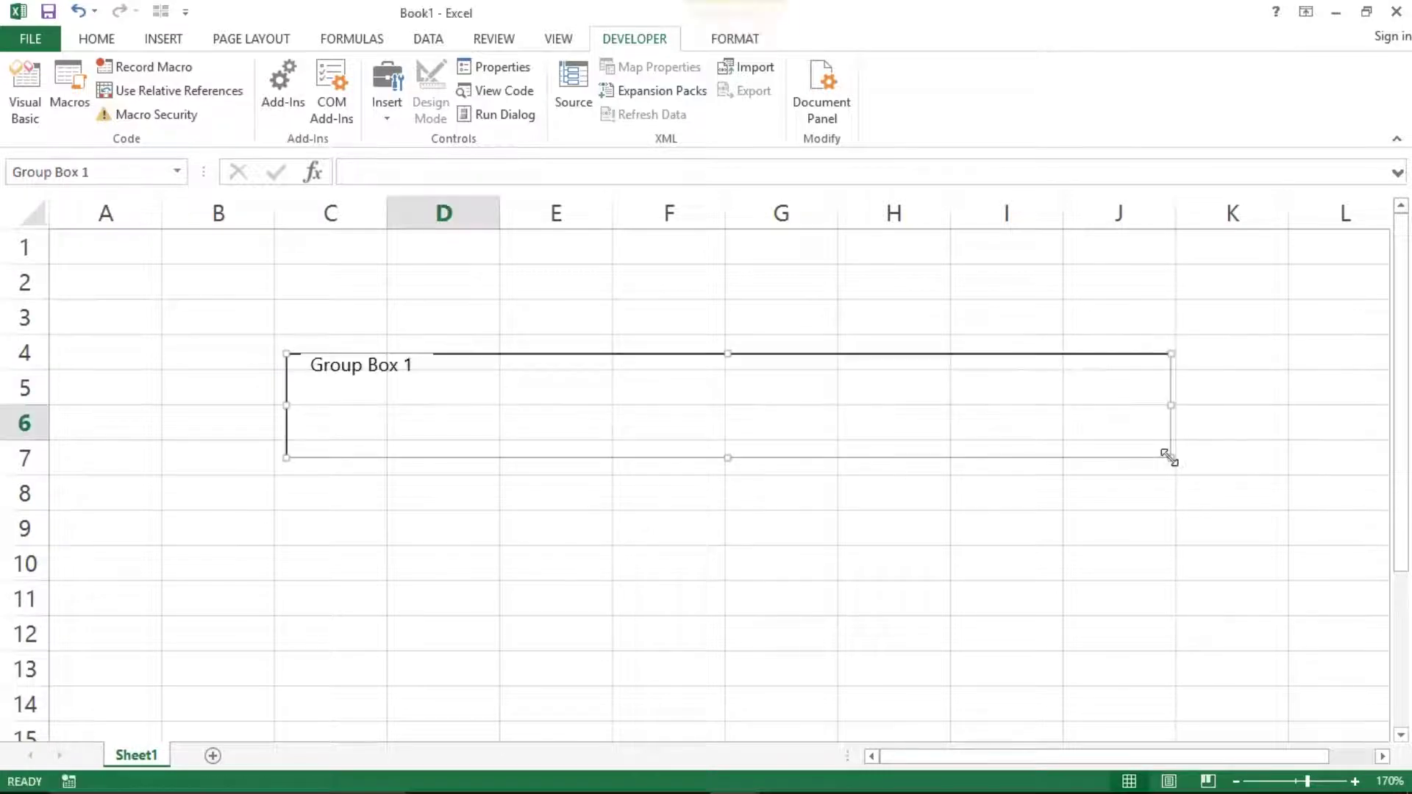
Clear the group box's caption text so only the frame remains.
click(315, 366)
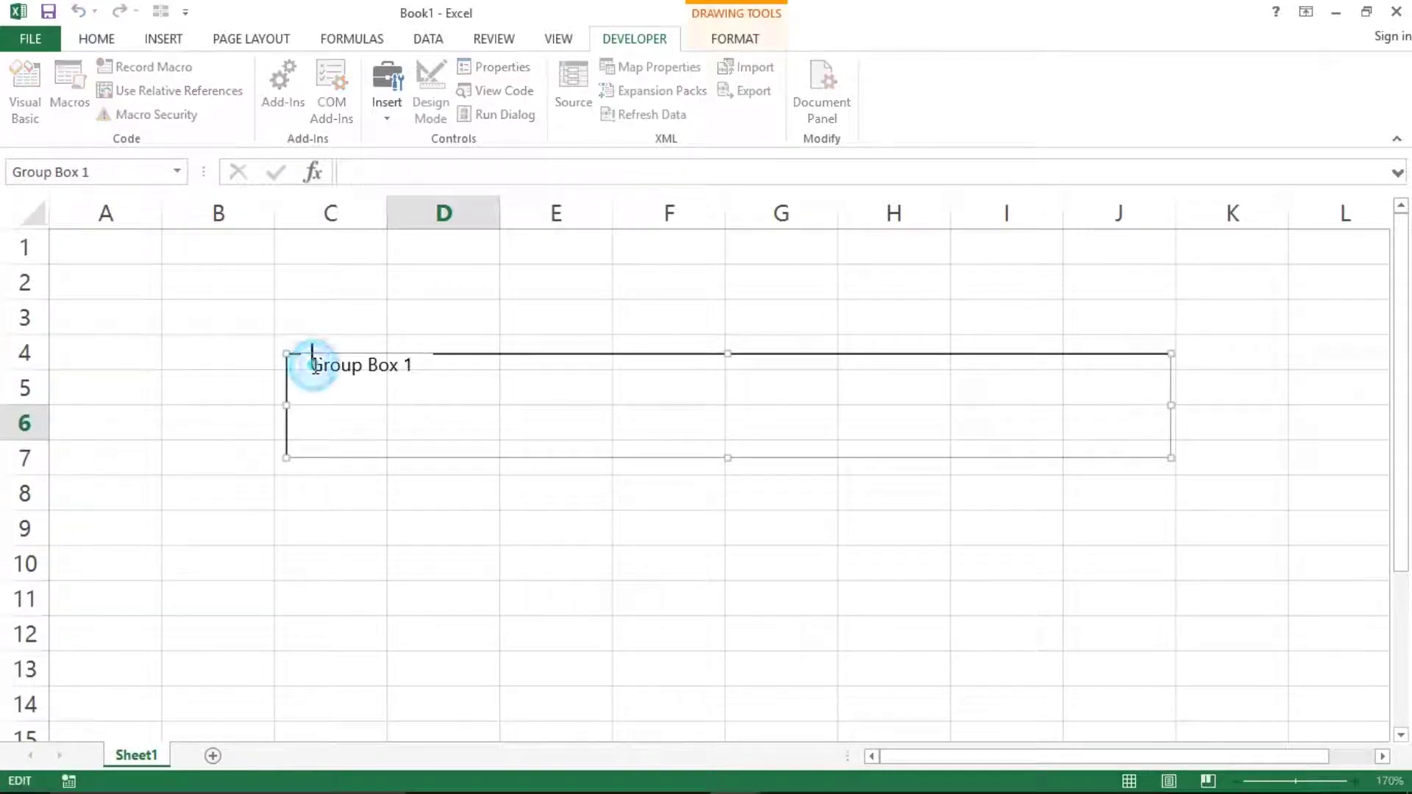
key(Delete)
key(Delete)
key(Delete)
key(Delete)
key(Delete)
key(Delete)
key(Delete)
key(Delete)
key(Delete)
key(Delete)
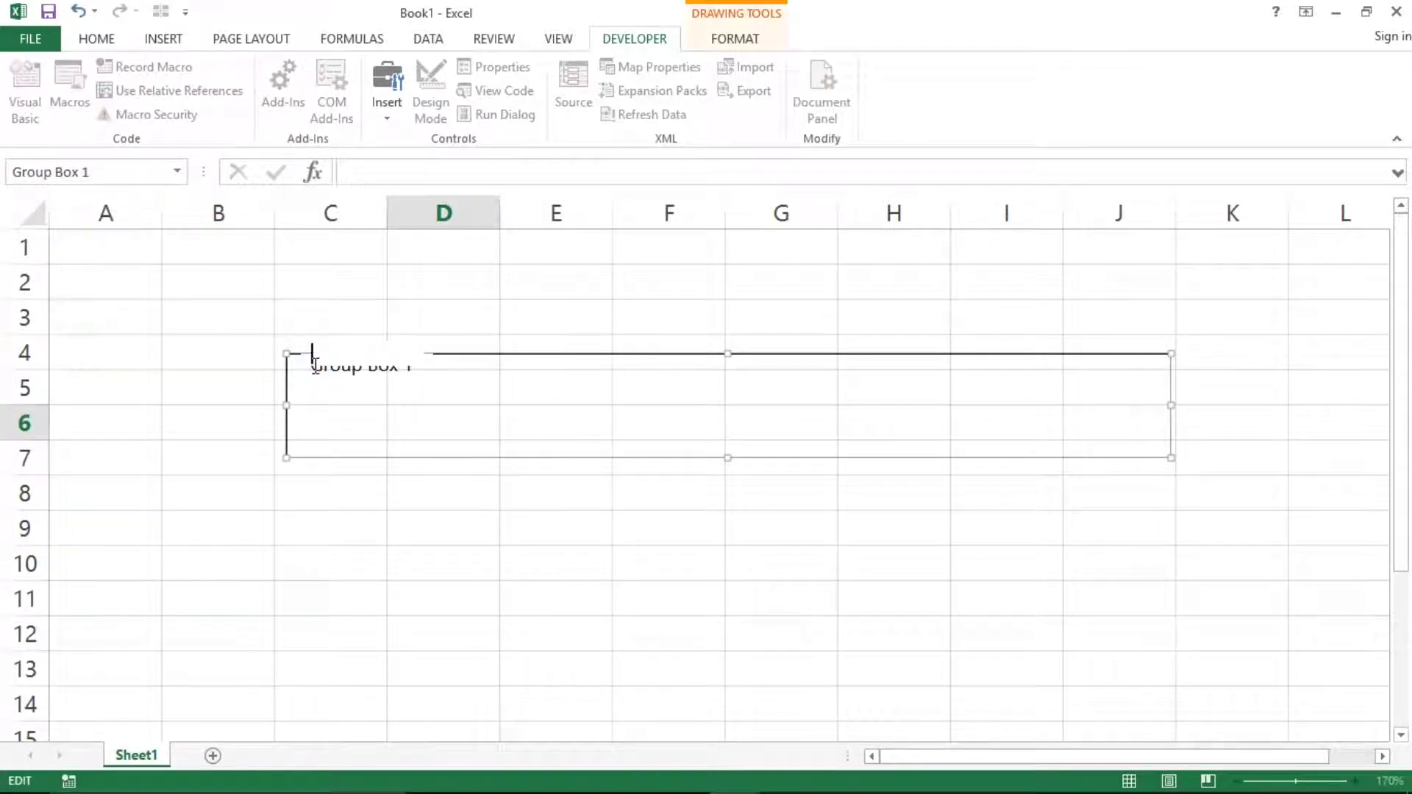
click(400, 313)
Insert a check box form control near the group box's left edge and move it down to about row 6.
click(387, 118)
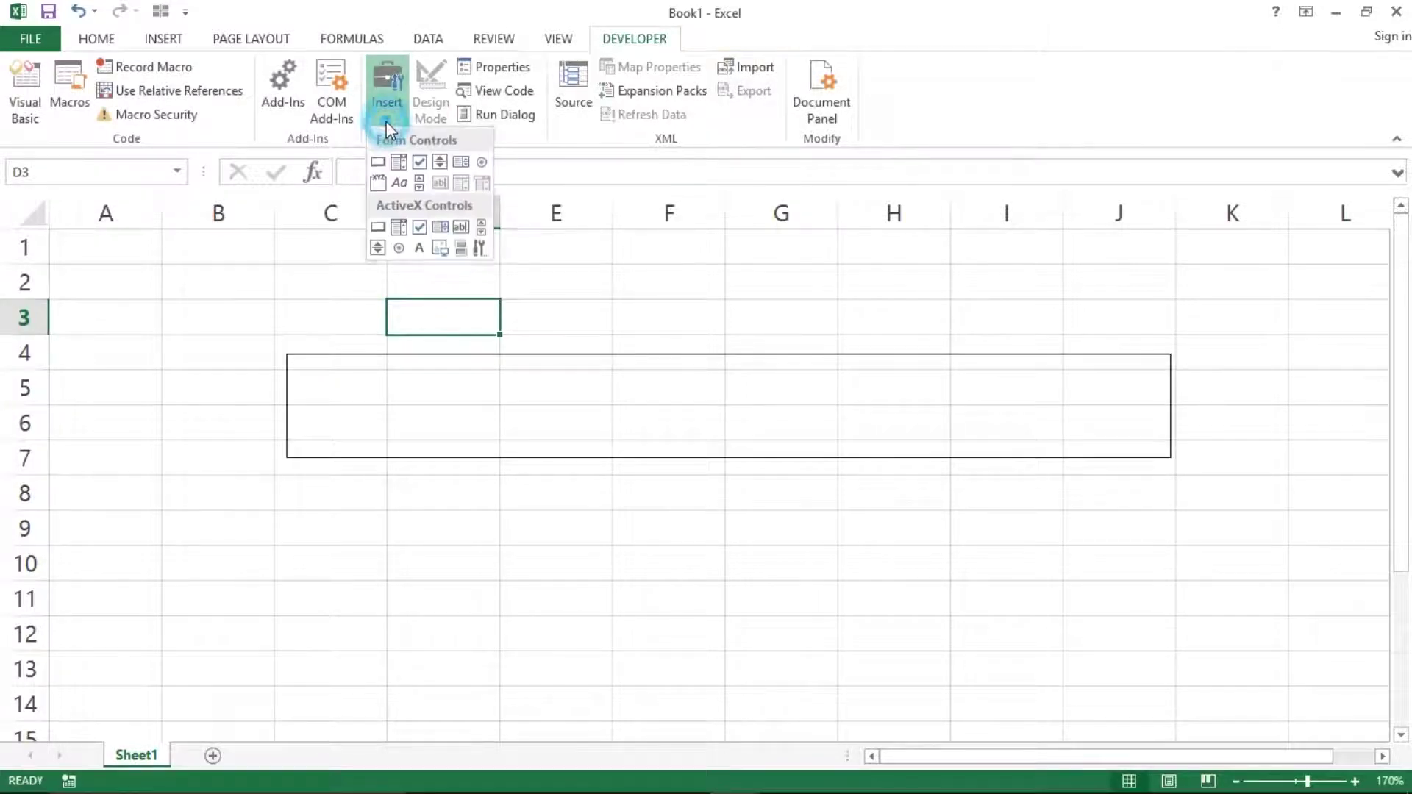
click(419, 163)
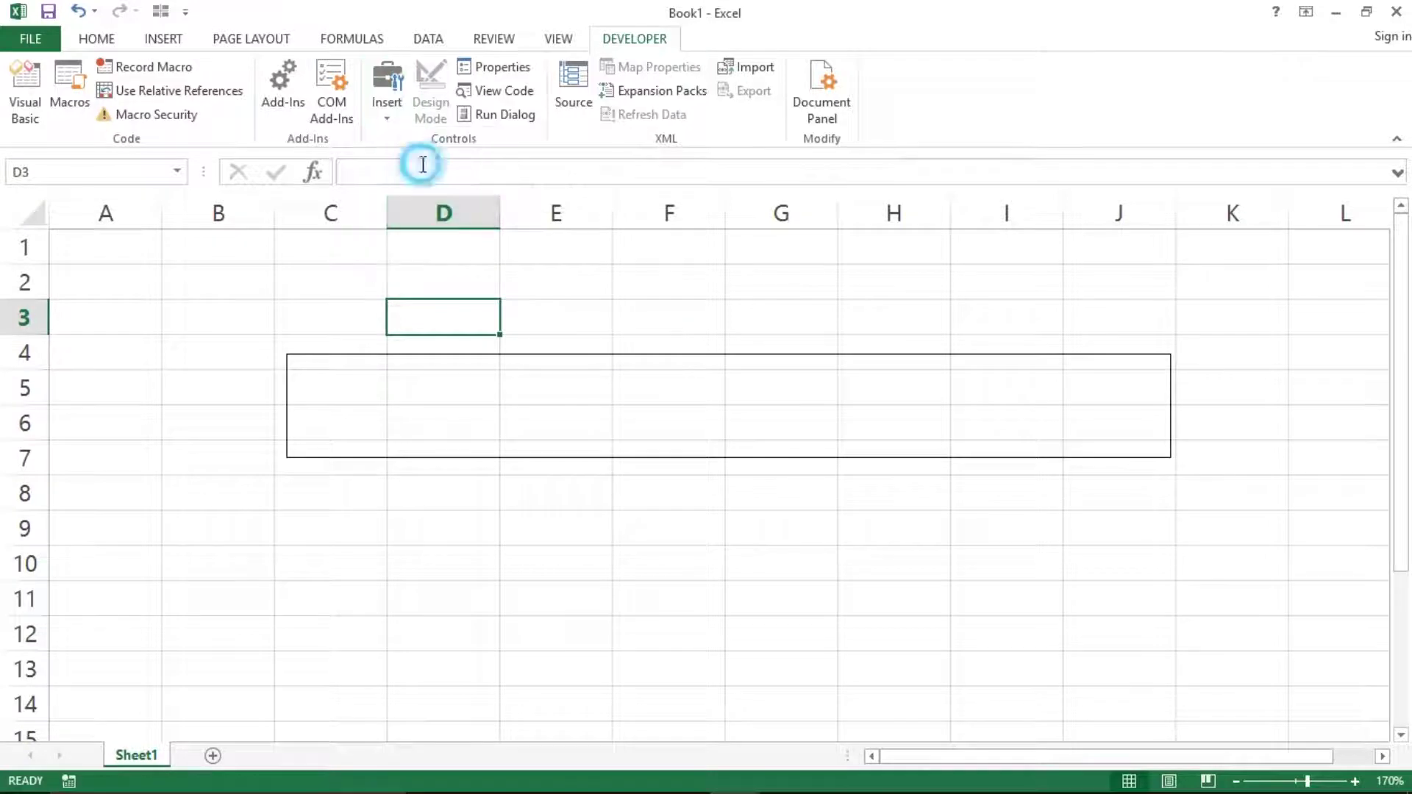
click(308, 368)
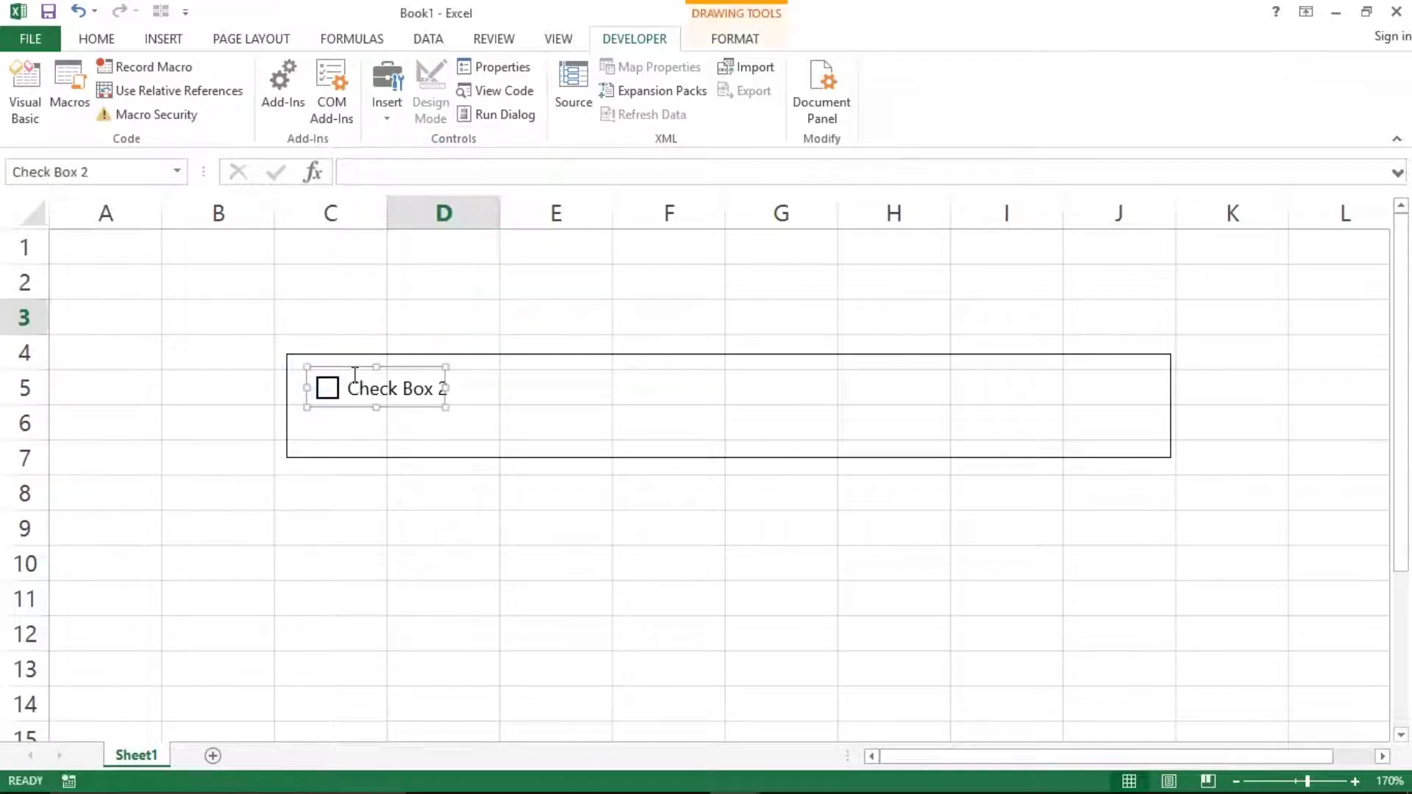
drag(346, 369, 343, 394)
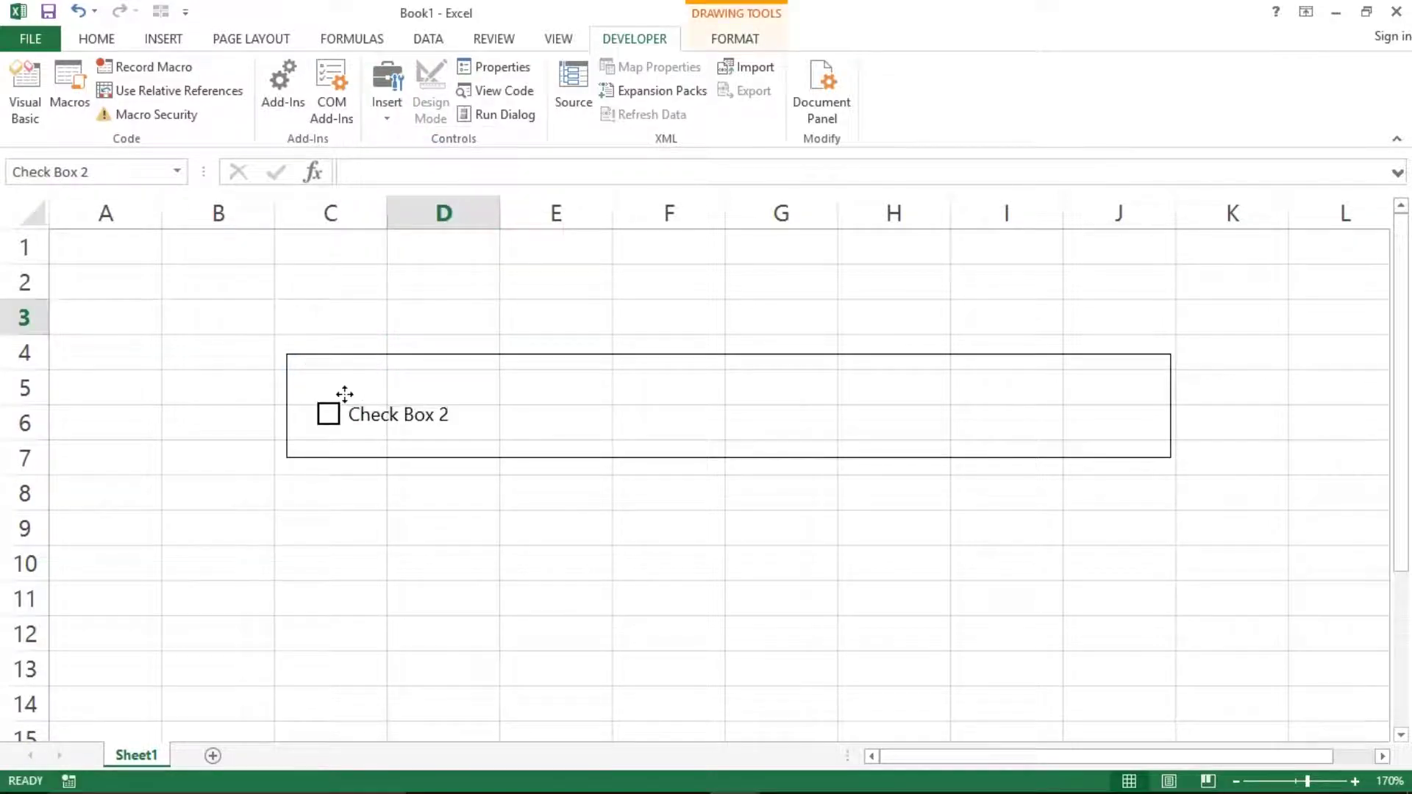
Clear the check box's caption text so only the box remains.
click(346, 406)
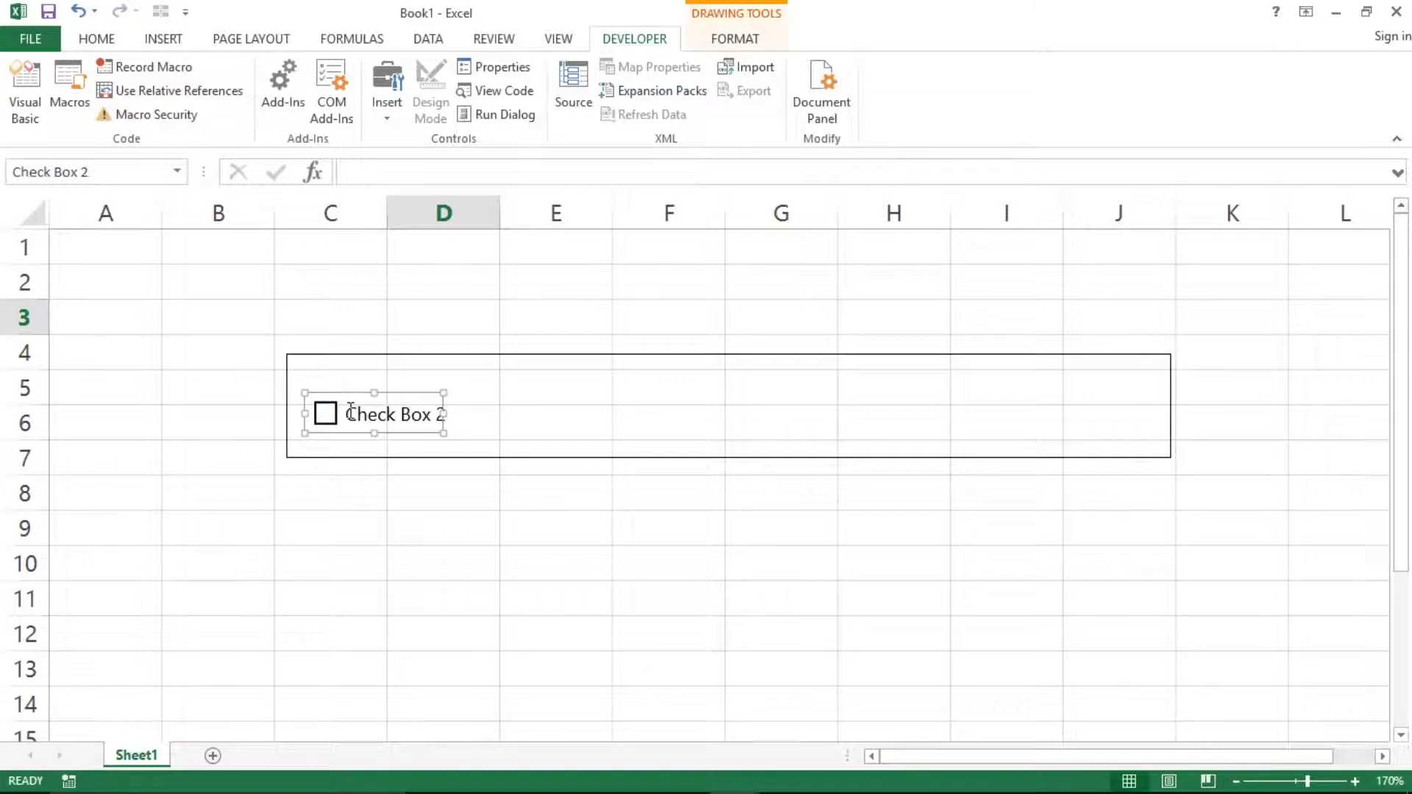
click(351, 410)
key(Delete)
key(Delete)
key(Delete)
key(Delete)
key(Delete)
key(Delete)
key(Delete)
key(Delete)
key(Delete)
key(Delete)
key(Delete)
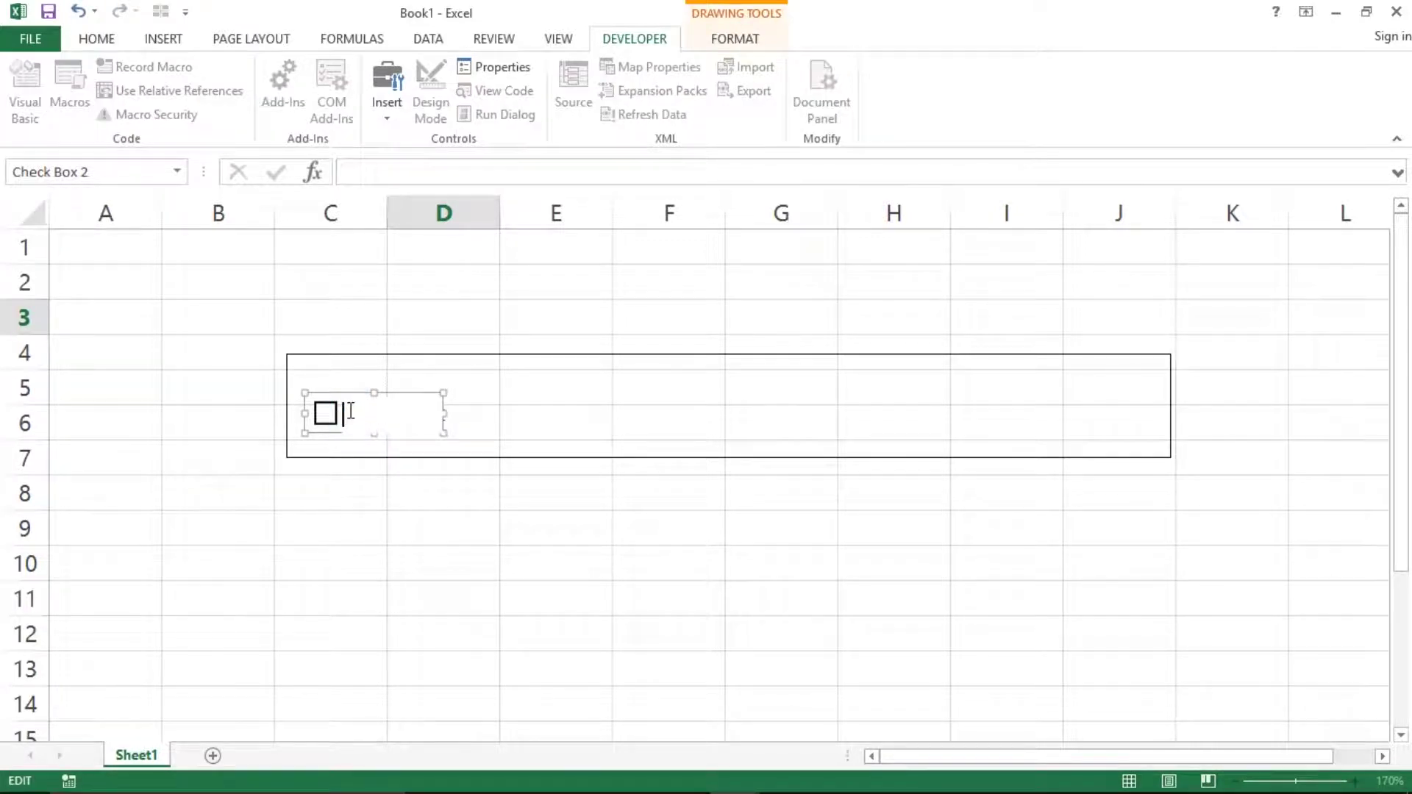
click(446, 440)
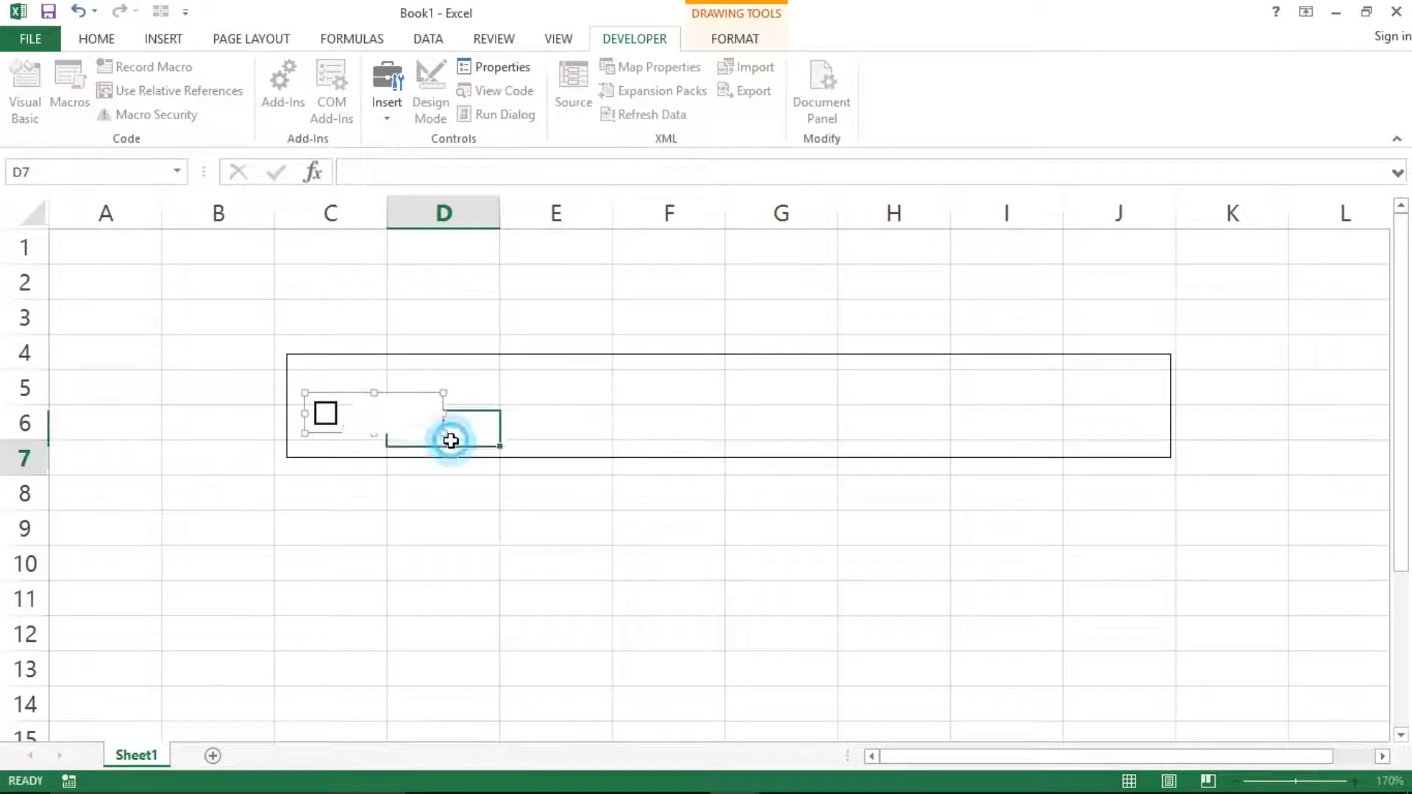
Copy the captionless check box and paste three duplicates of it onto the sheet.
right_click(346, 409)
key(Escape)
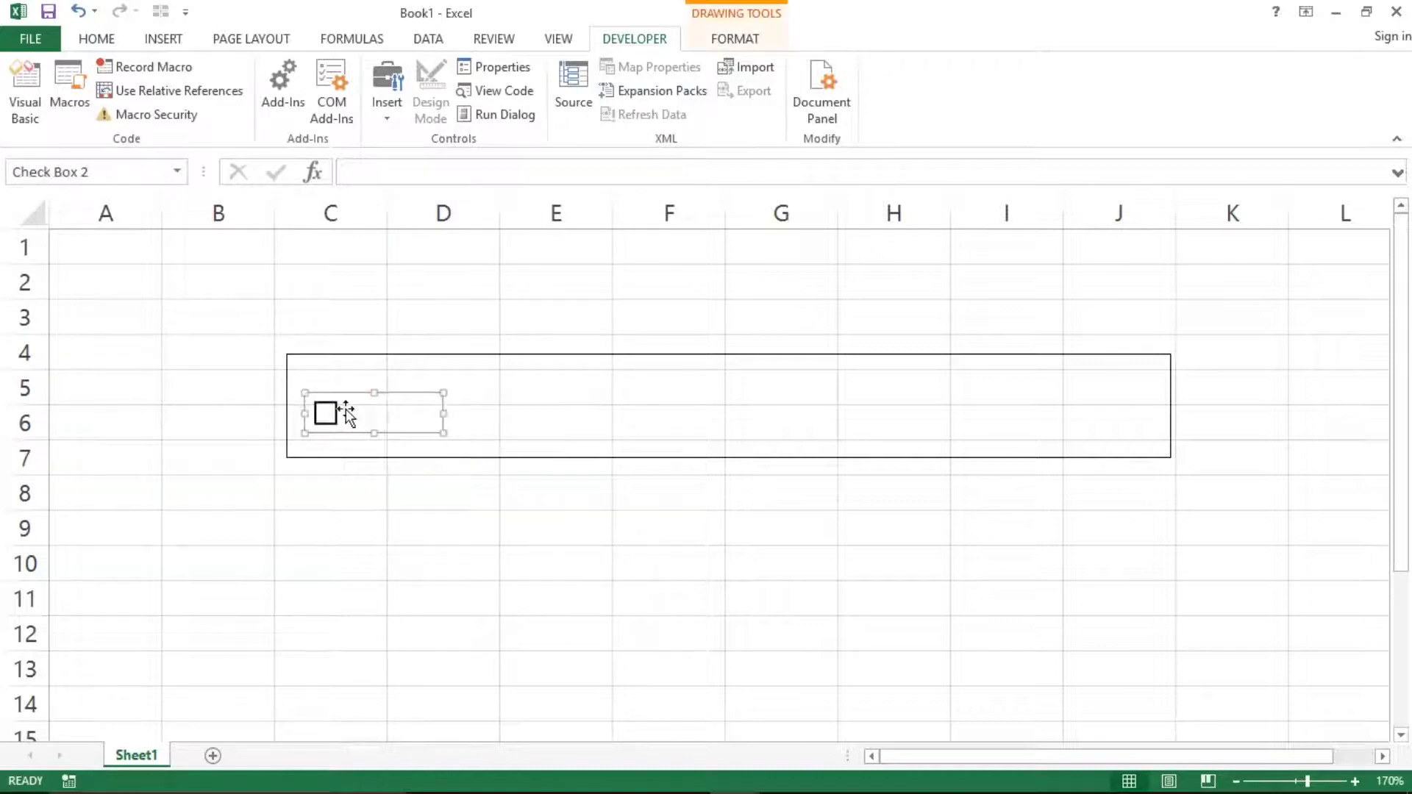
click(513, 417)
click(515, 417)
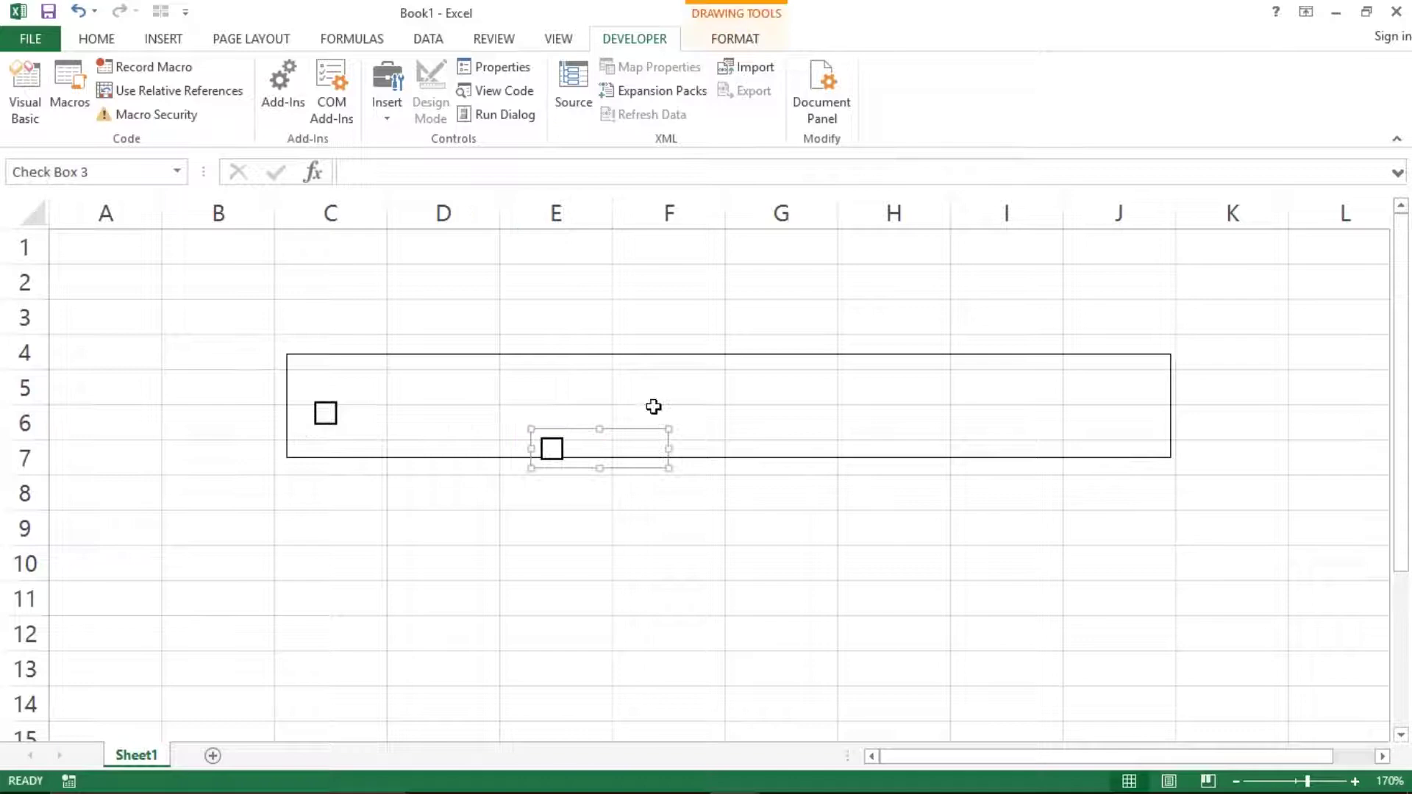
click(715, 420)
click(903, 413)
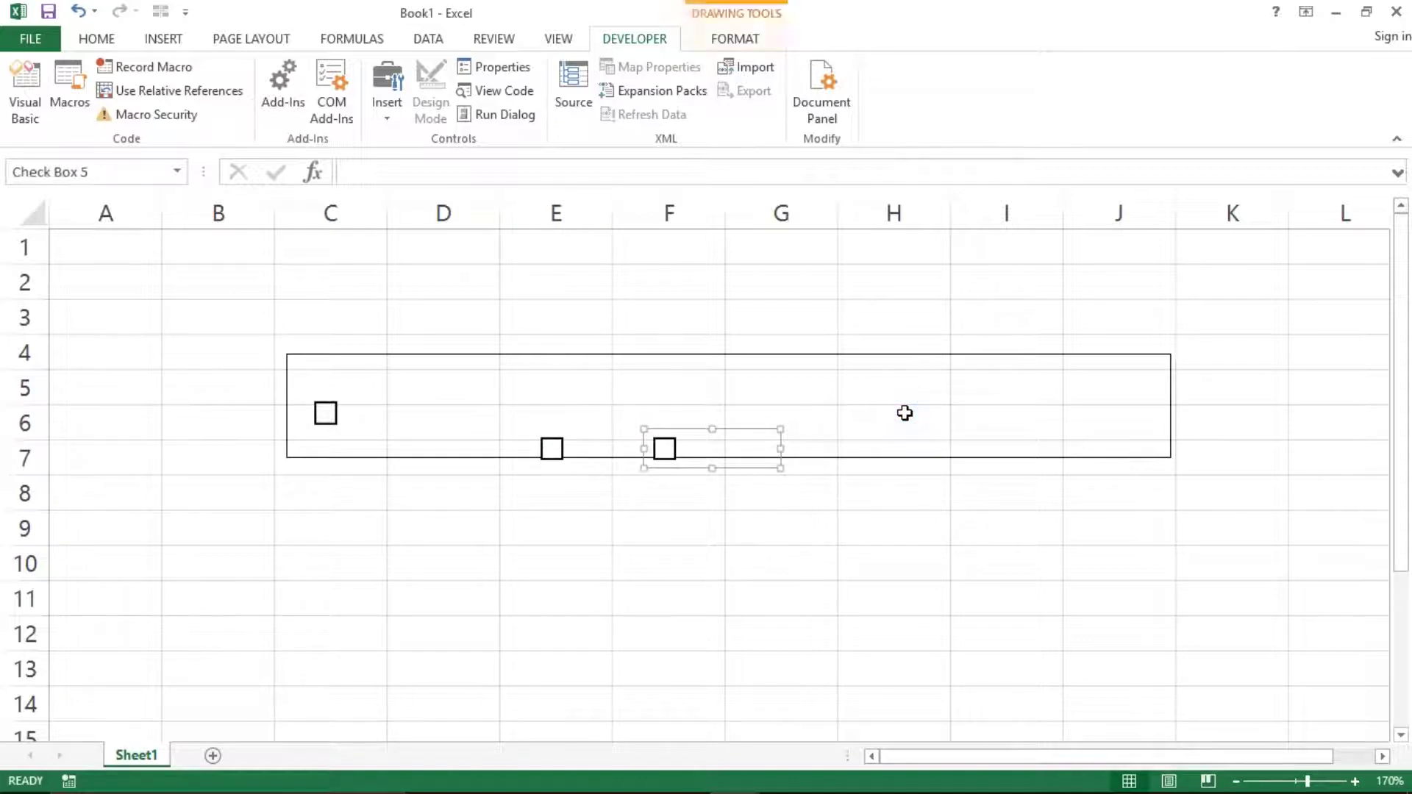
Arrange the three copied check boxes in line with the first, starting in about columns E, F and H inside the group box.
drag(748, 430, 1011, 397)
right_click(688, 444)
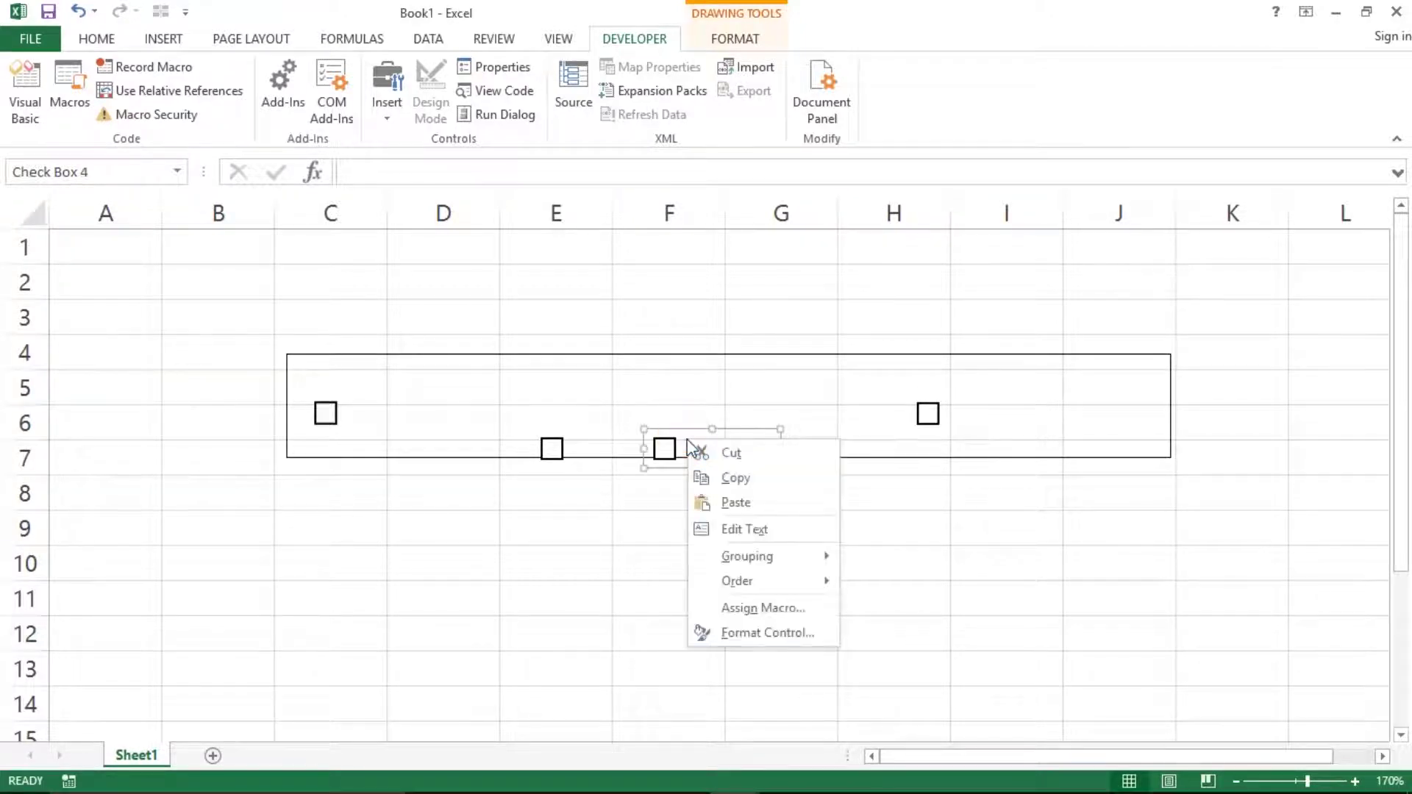
key(Escape)
drag(670, 431, 697, 397)
right_click(571, 449)
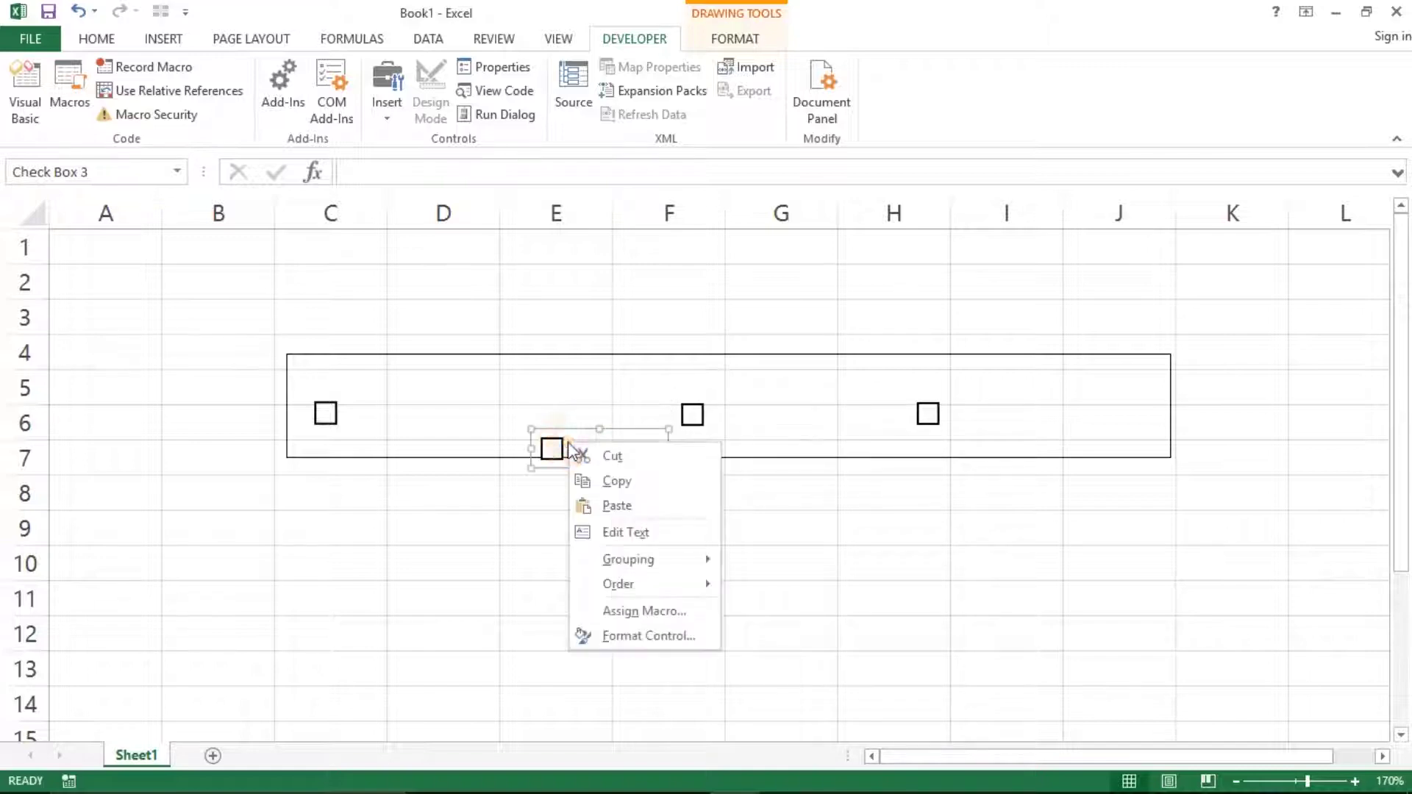
key(Escape)
drag(552, 430, 523, 396)
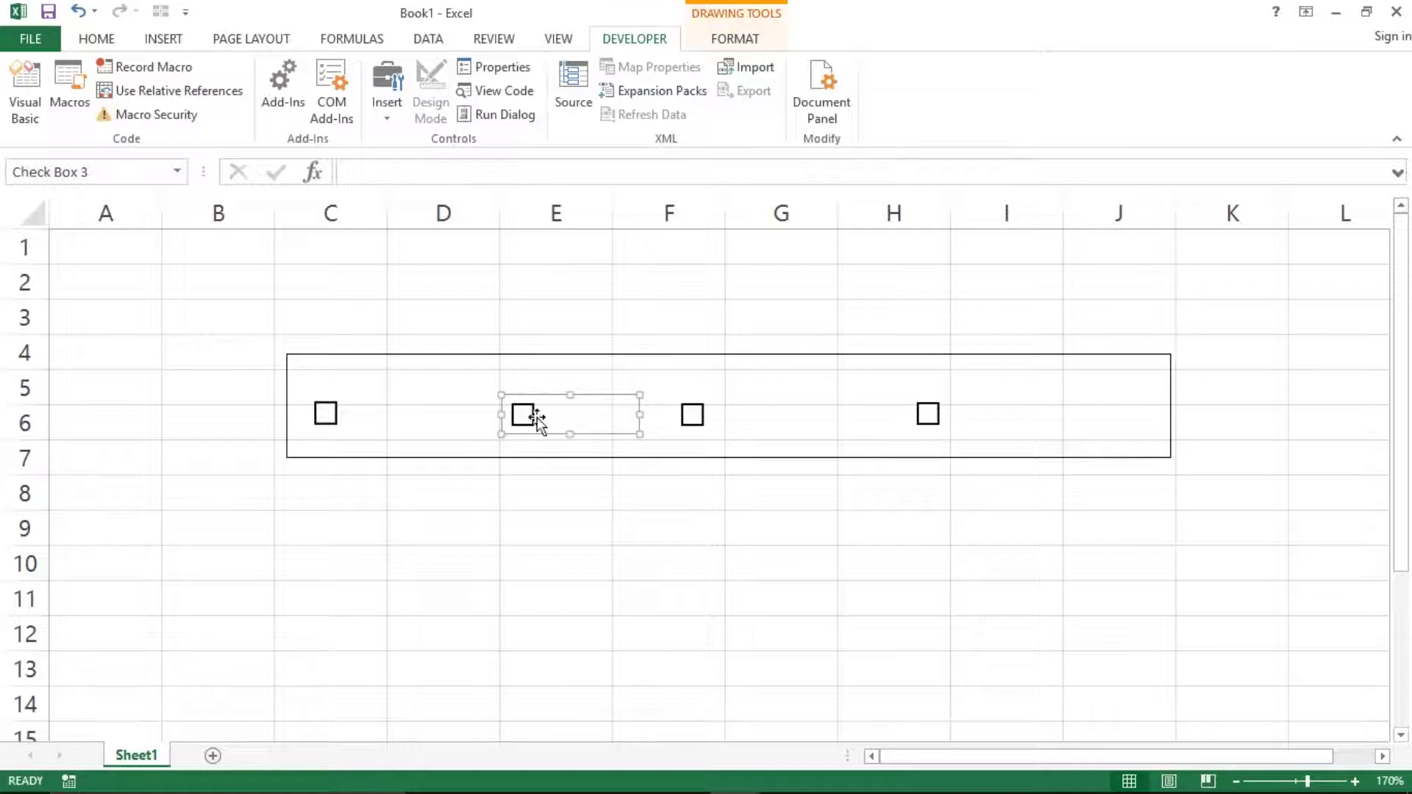
click(531, 425)
click(367, 418)
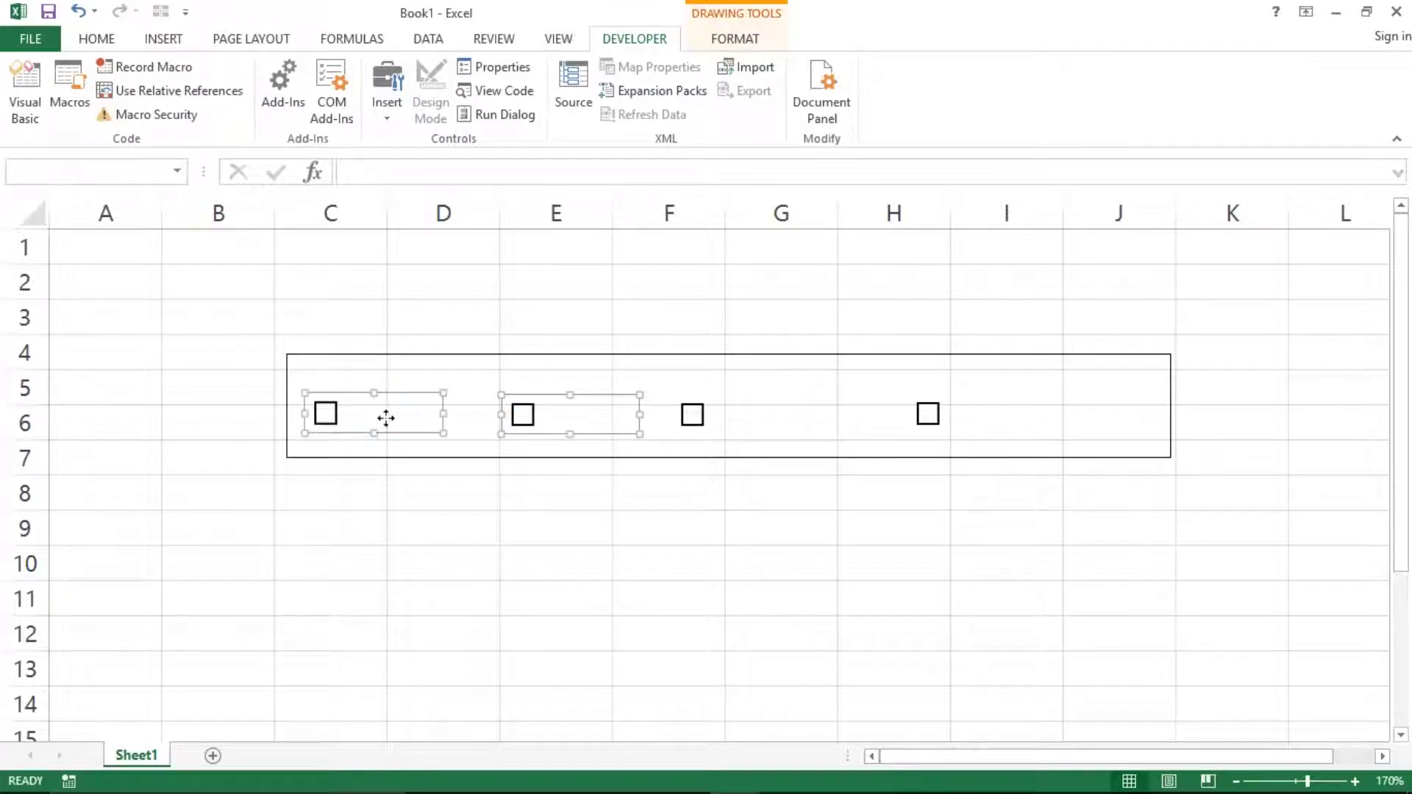
ctrl+click(666, 414)
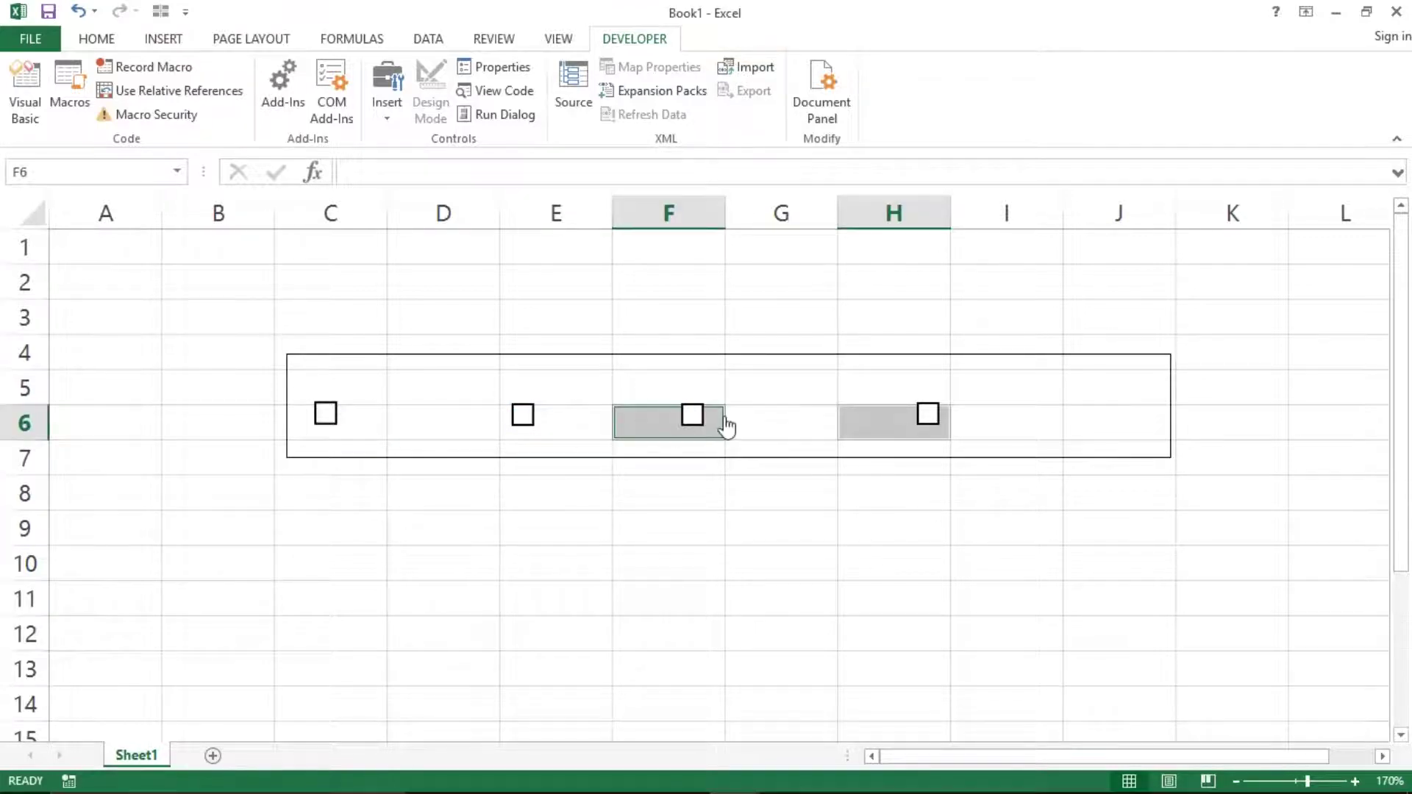
click(511, 497)
Group the four check boxes into one object, then tick the first one to test it.
ctrl+click(318, 421)
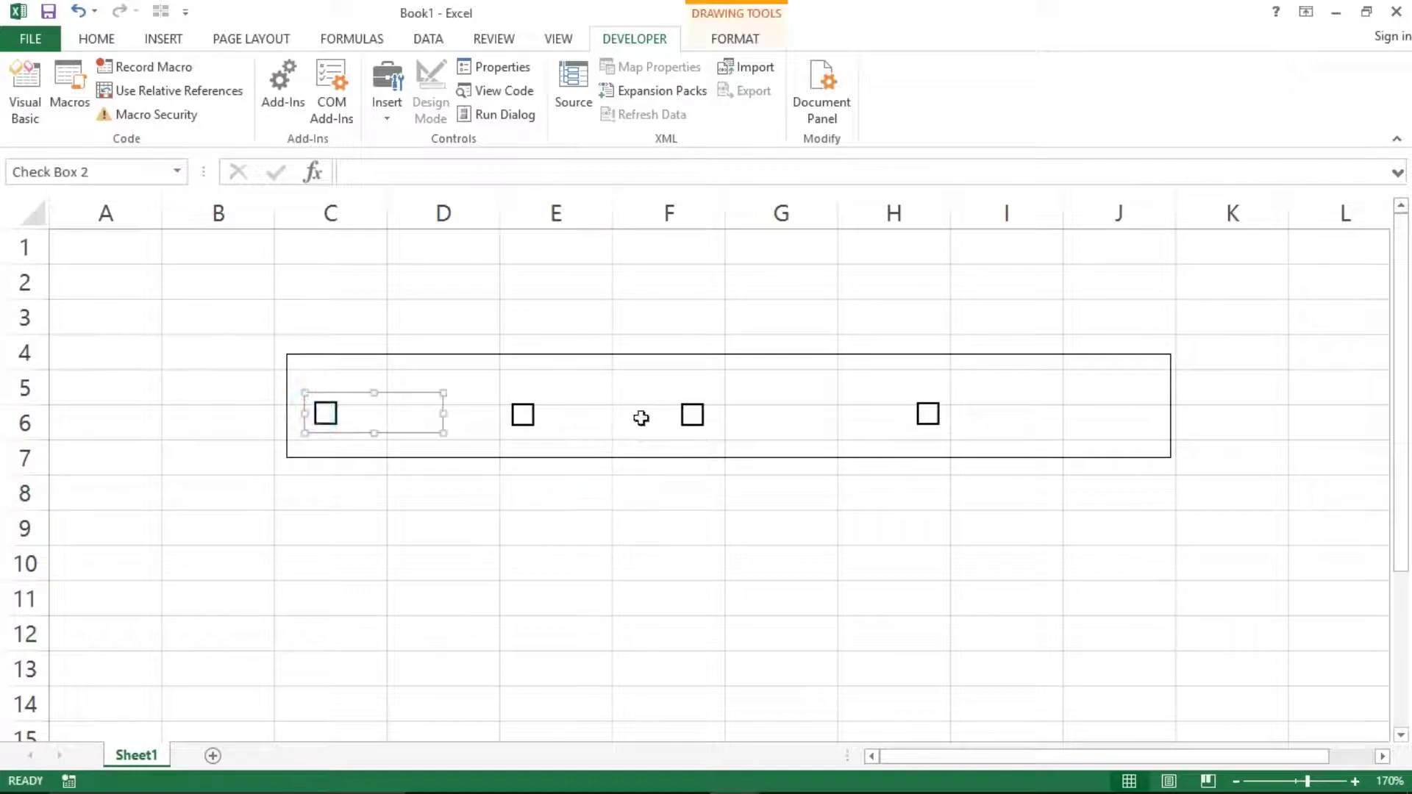
ctrl+click(523, 426)
ctrl+click(696, 415)
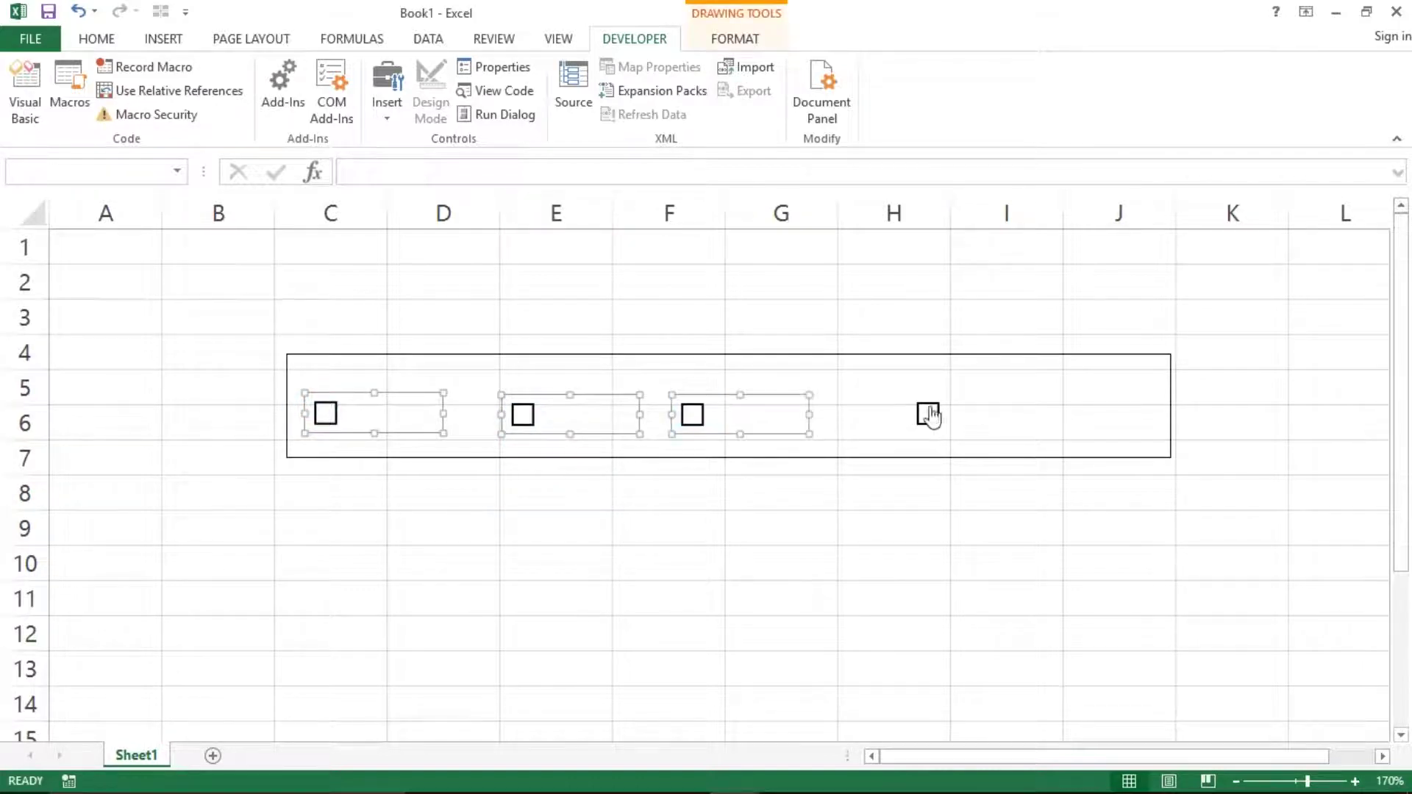
ctrl+click(928, 413)
right_click(936, 405)
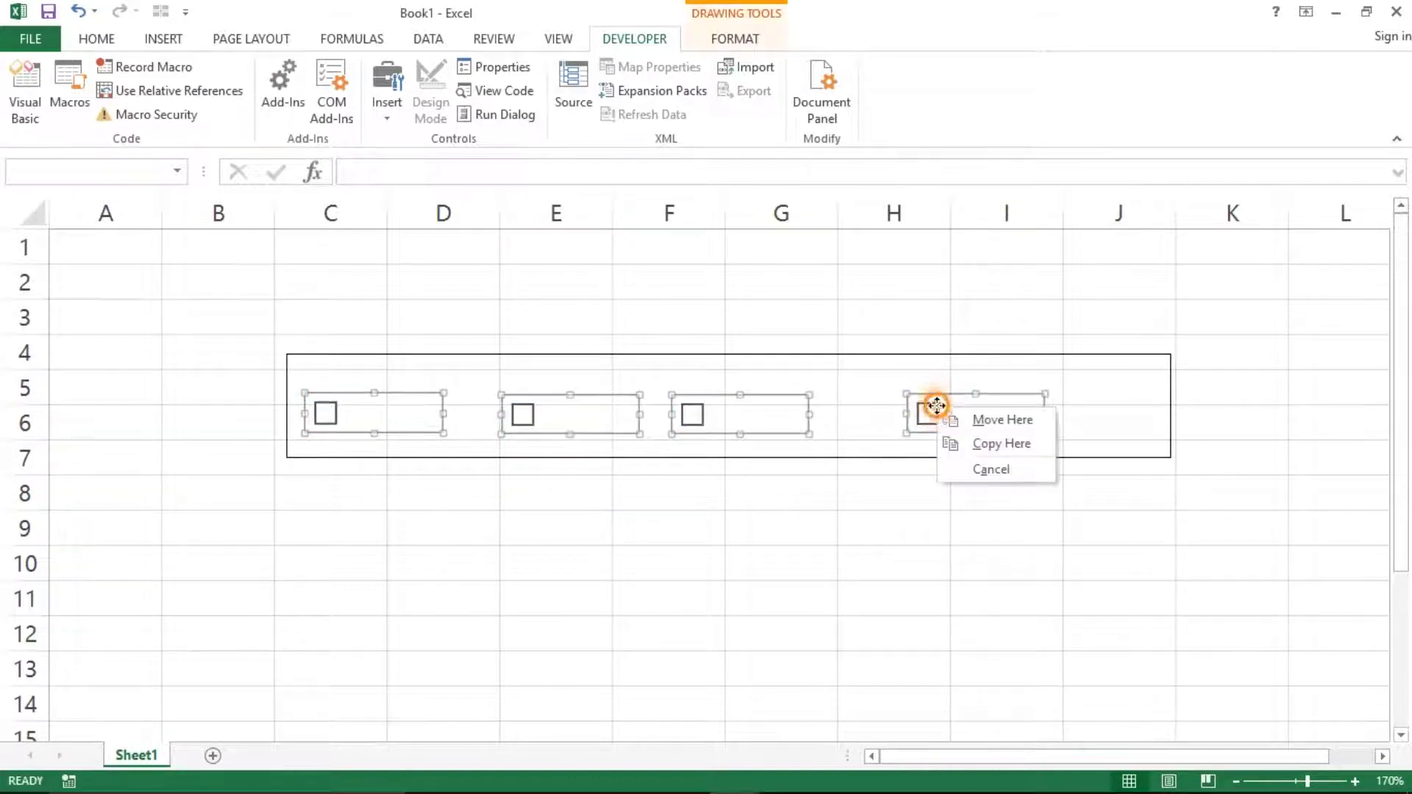
right_click(938, 406)
mouse_move(1023, 528)
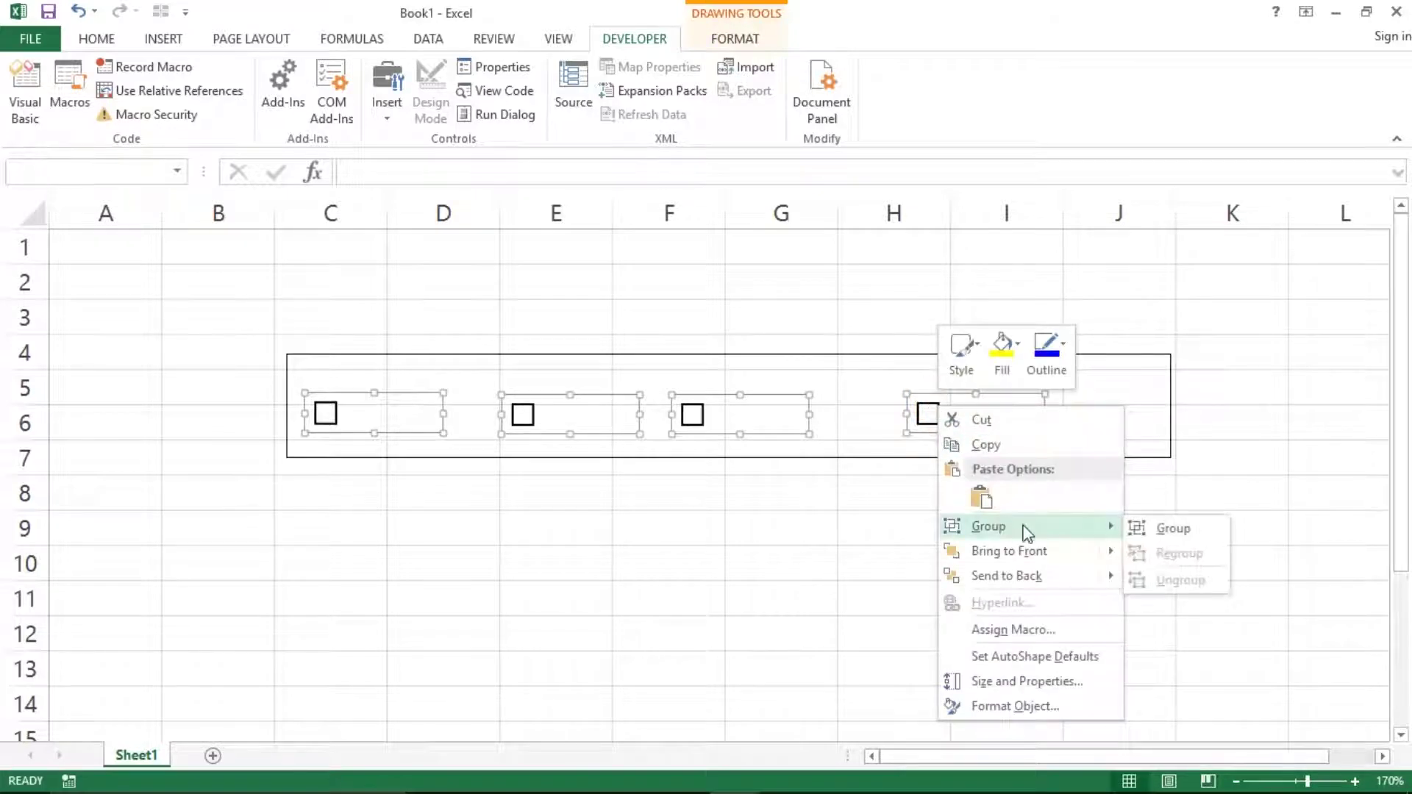
click(1140, 531)
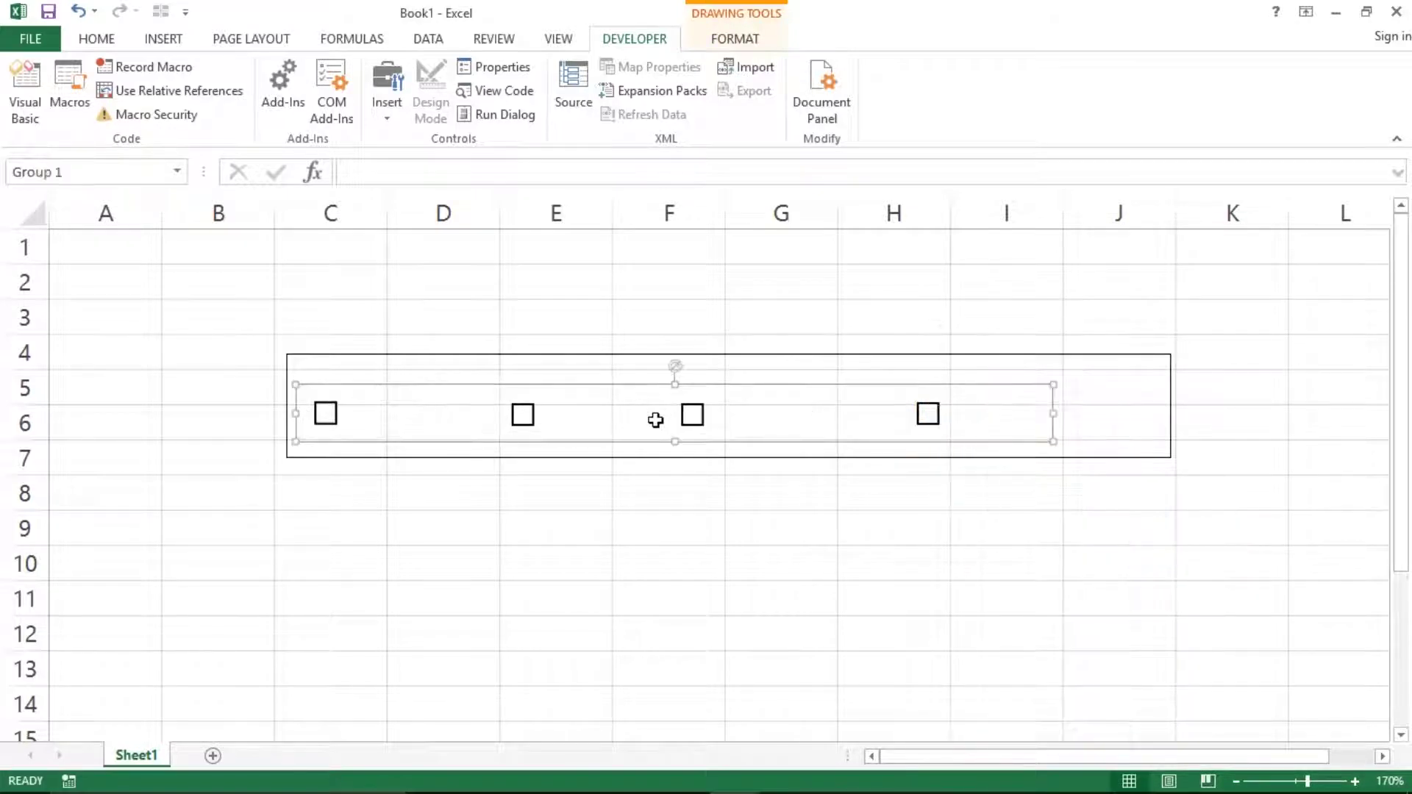
click(601, 479)
click(326, 408)
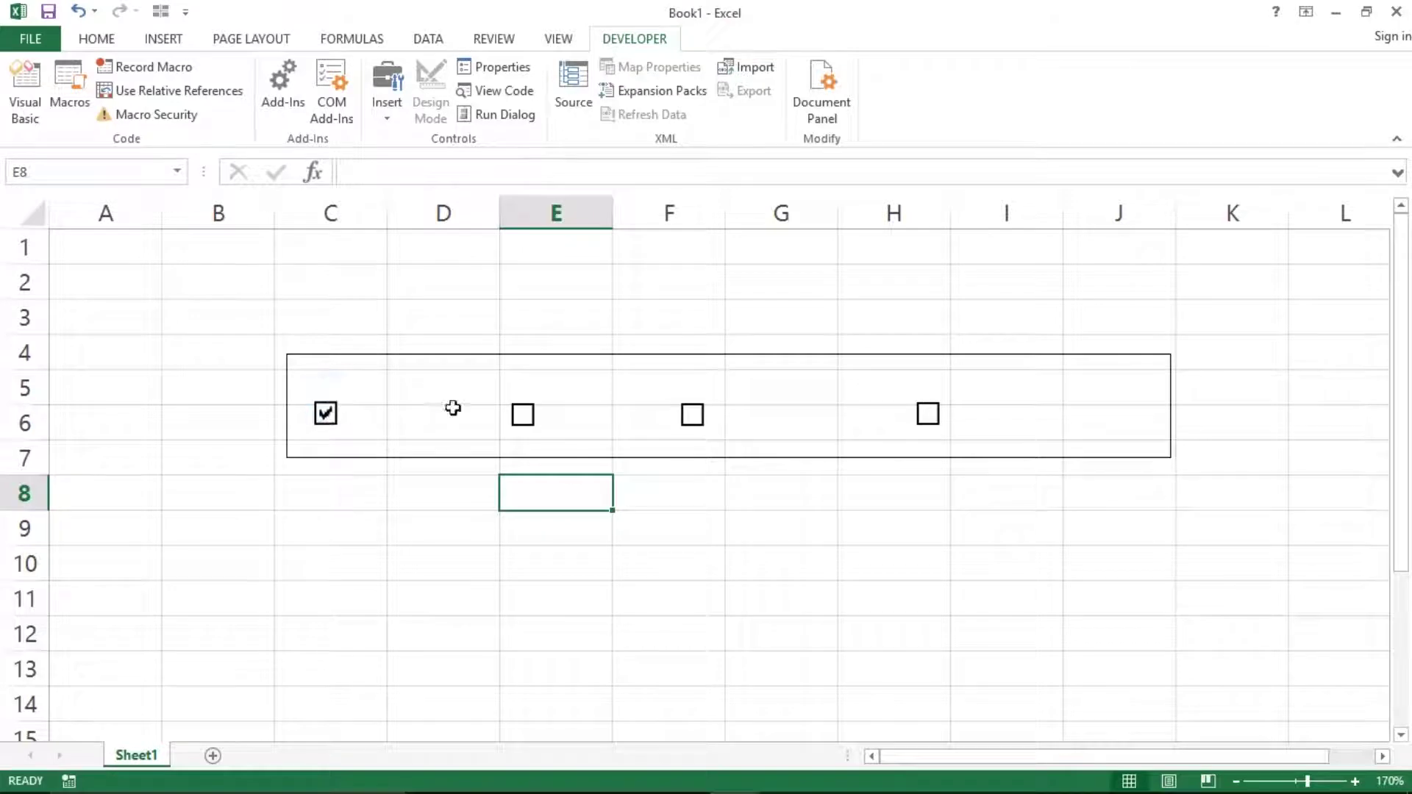
Test the grouped check boxes by ticking the second, third and fourth, then clearing the third and fourth.
click(562, 420)
click(690, 418)
click(930, 413)
click(727, 423)
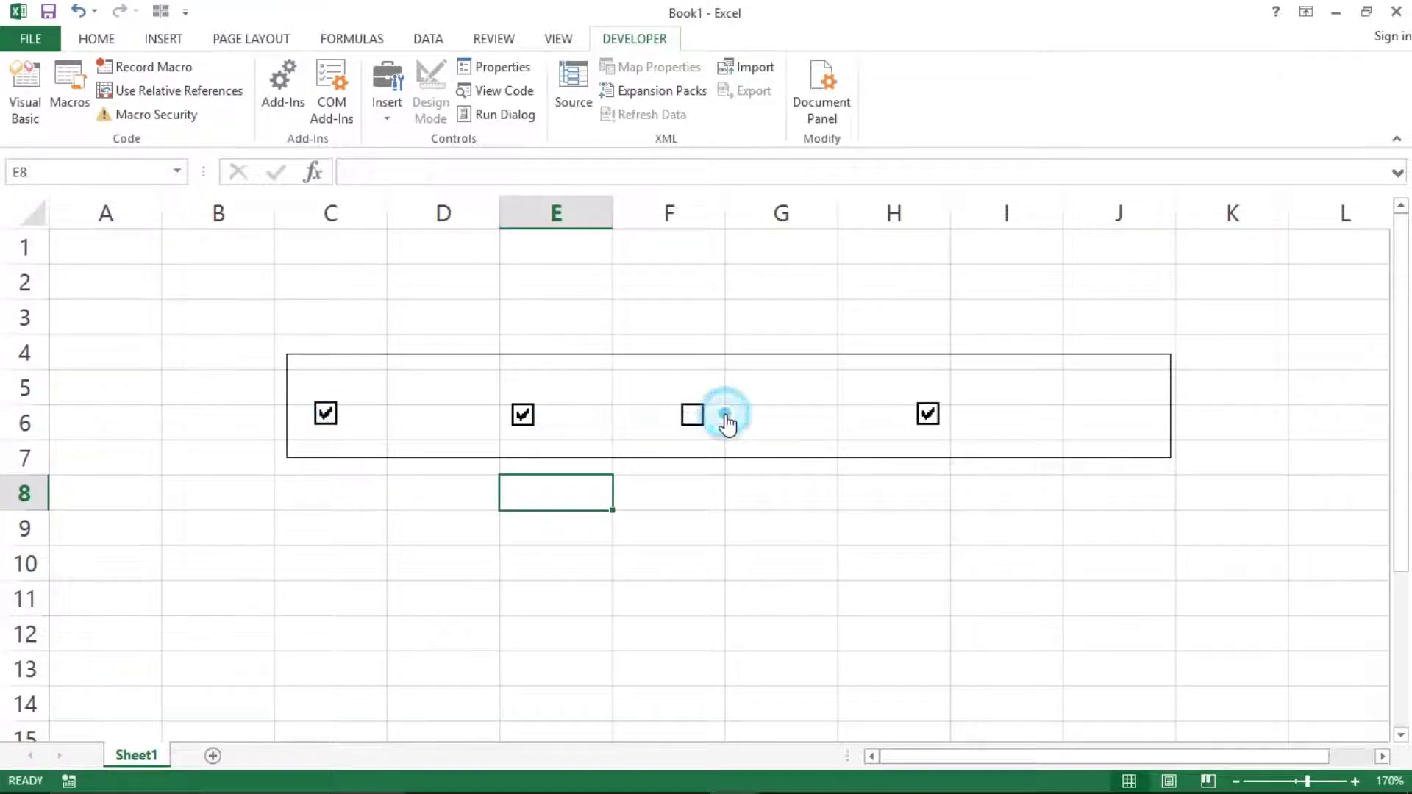
click(933, 420)
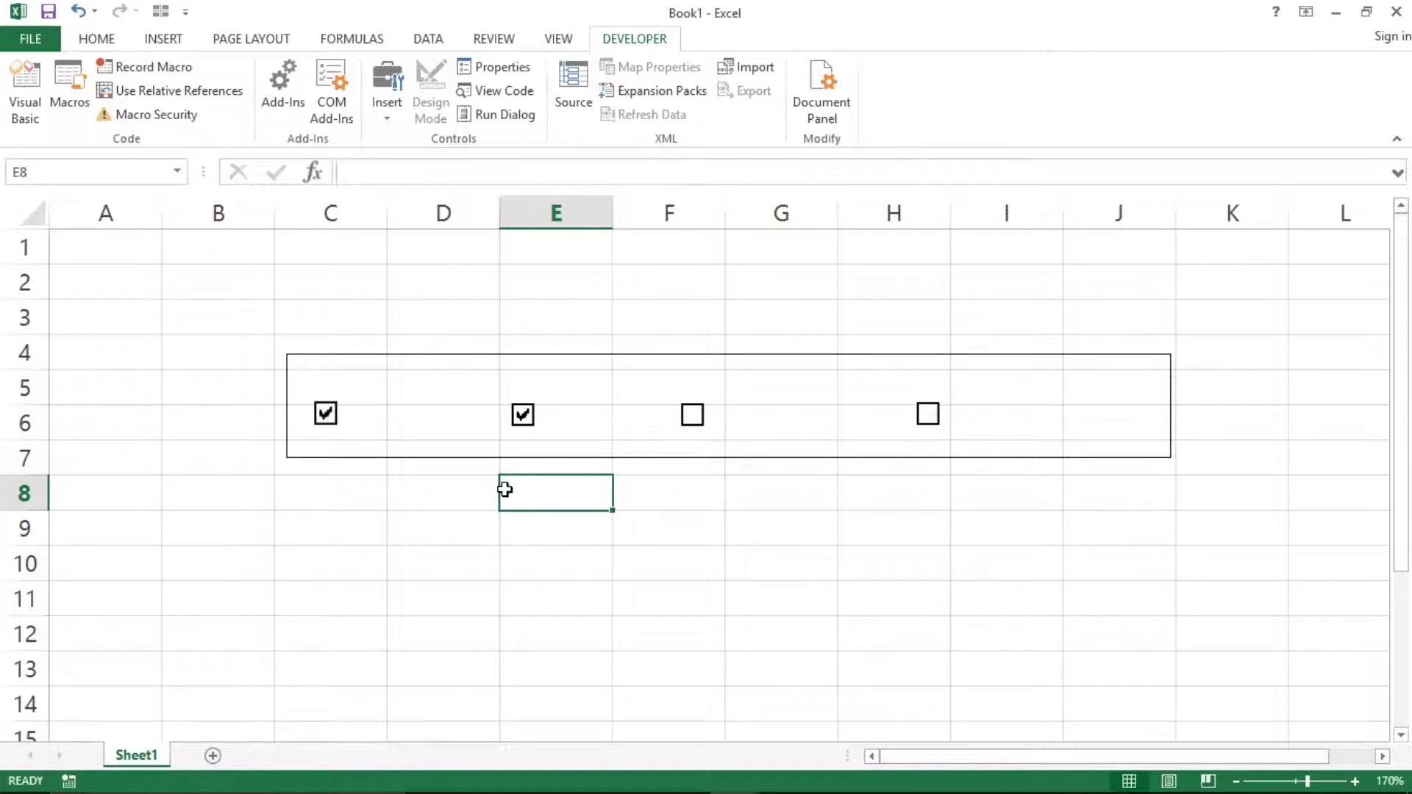
Close the Book1 practice workbook without saving and return to the Online Assessment Quiz workbook.
click(381, 636)
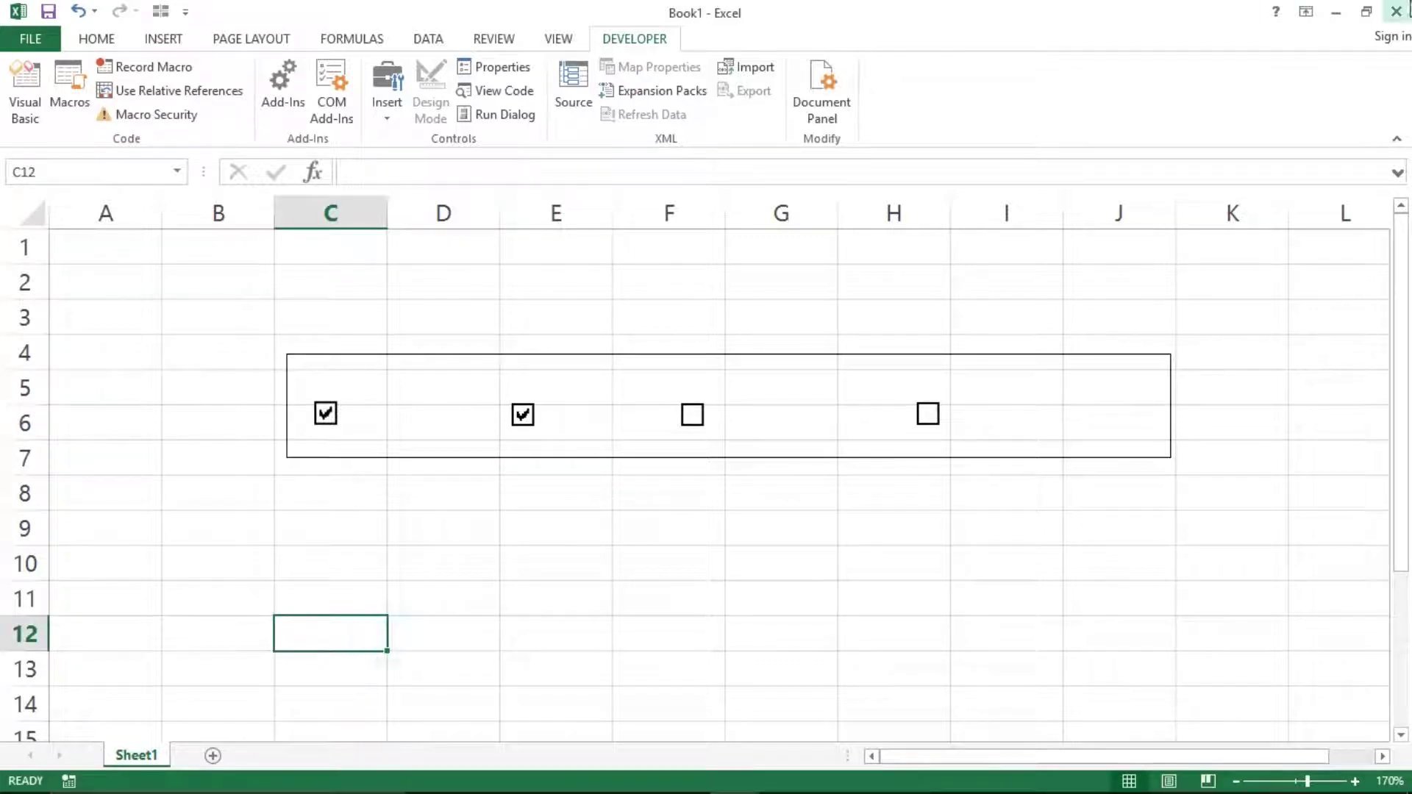
click(1396, 11)
click(704, 430)
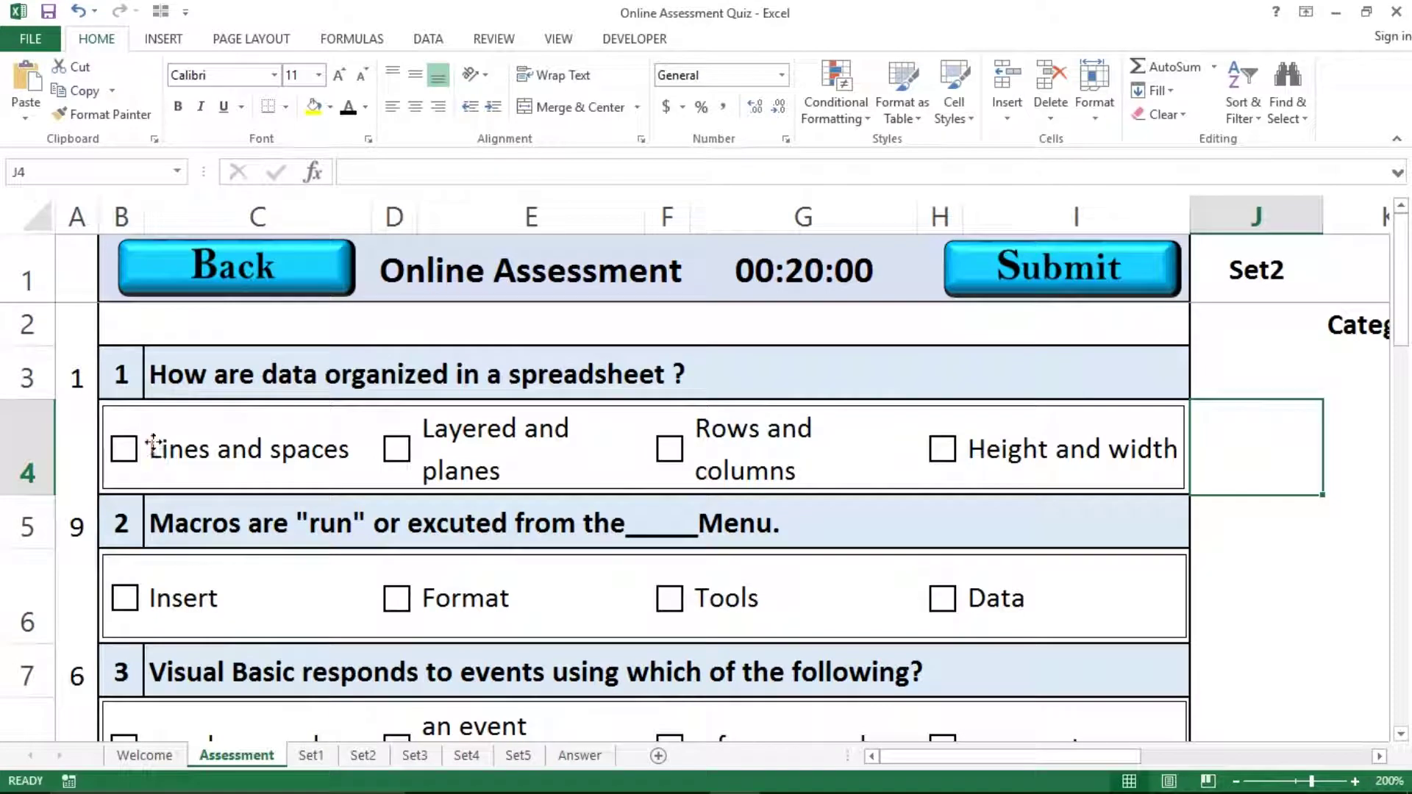
right_click(156, 450)
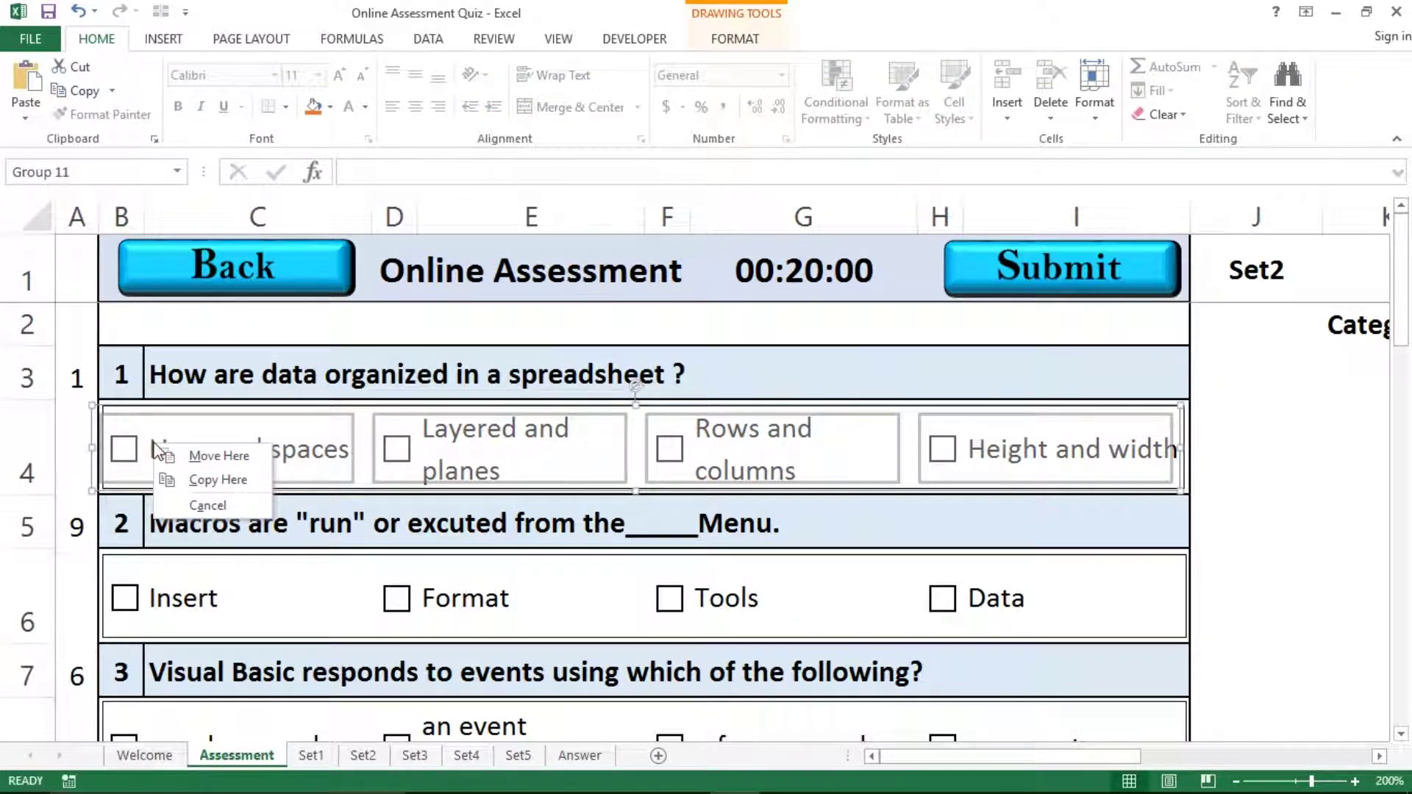
key(Escape)
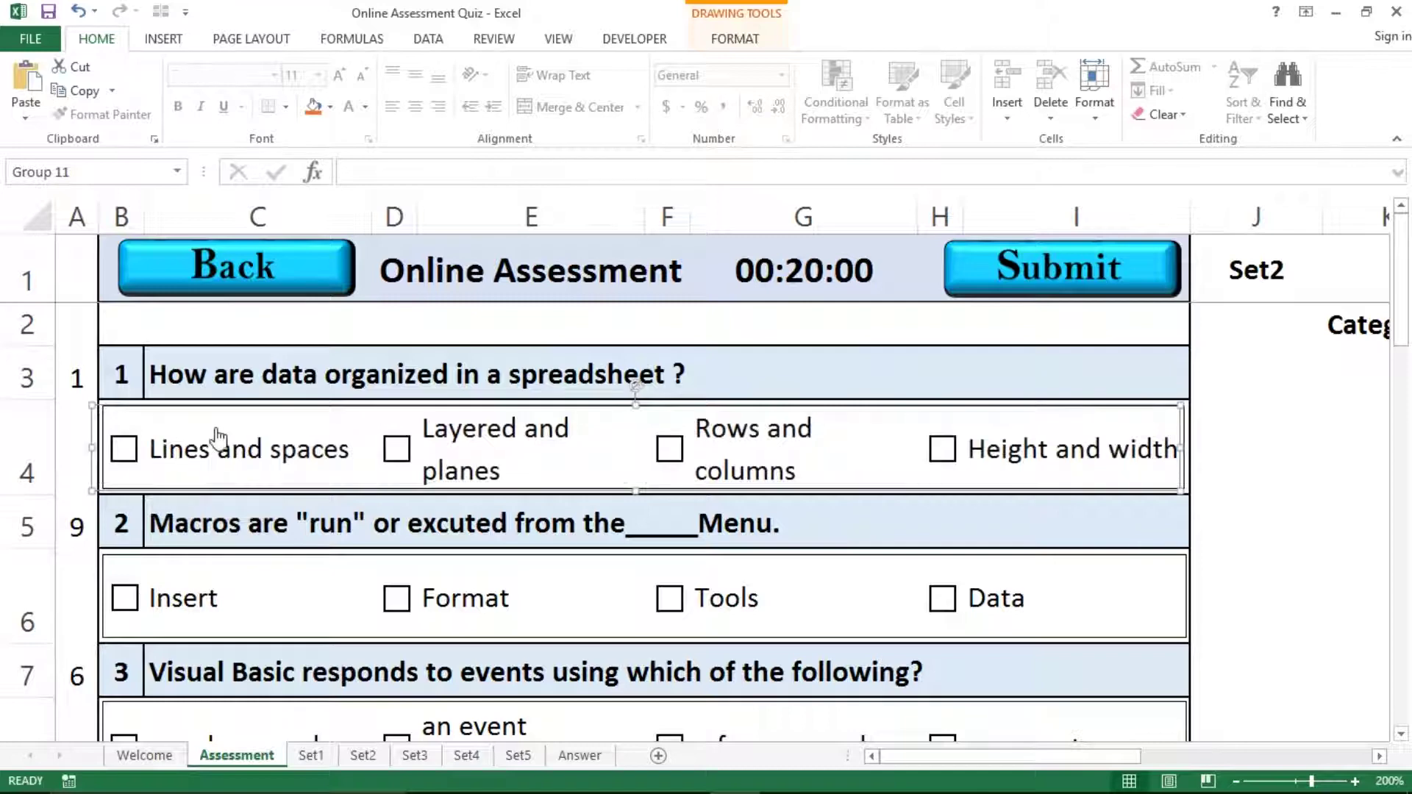
click(73, 452)
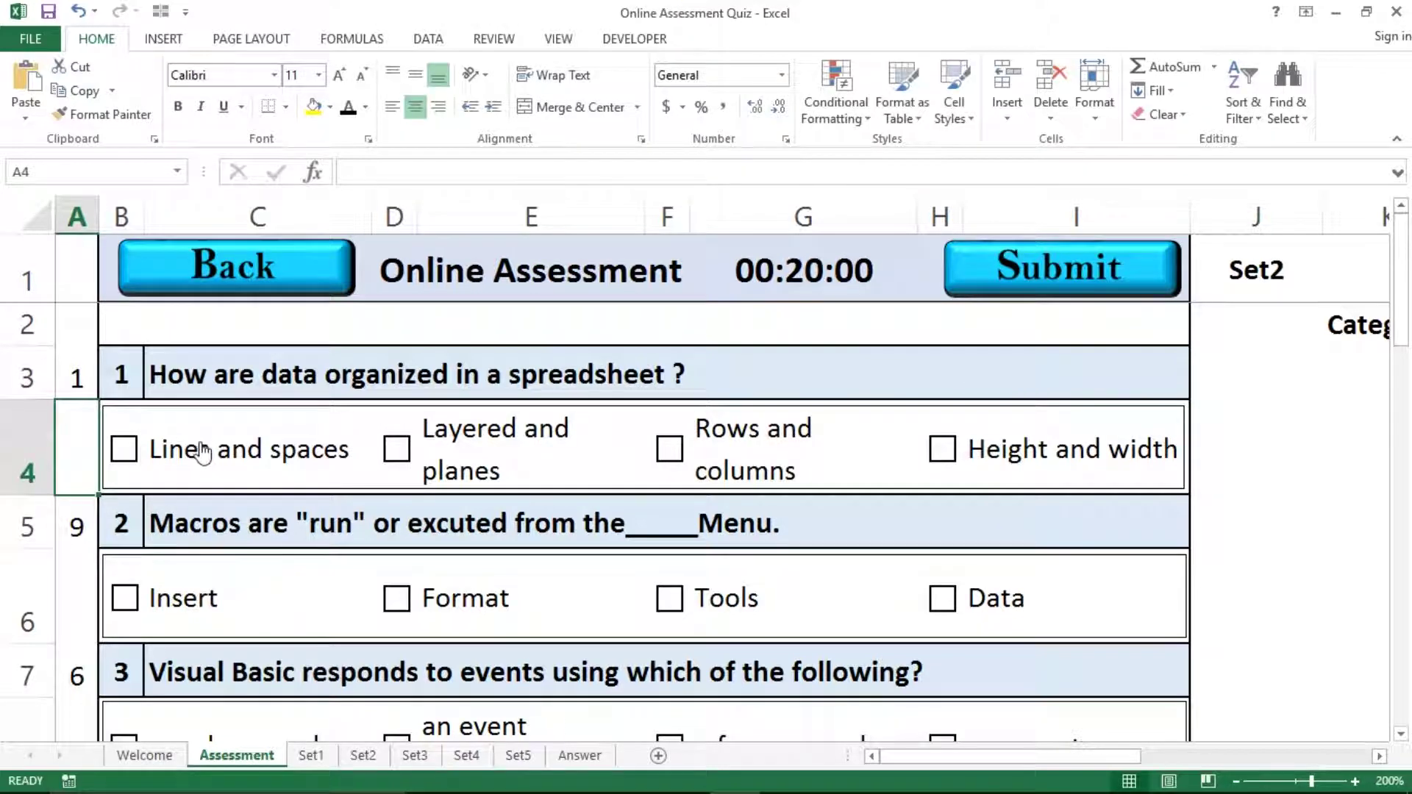
Inspect the cell link of question 1's "Lines and spaces" check box in Format Control and view its linked cell on the Answer sheet.
right_click(196, 443)
right_click(197, 443)
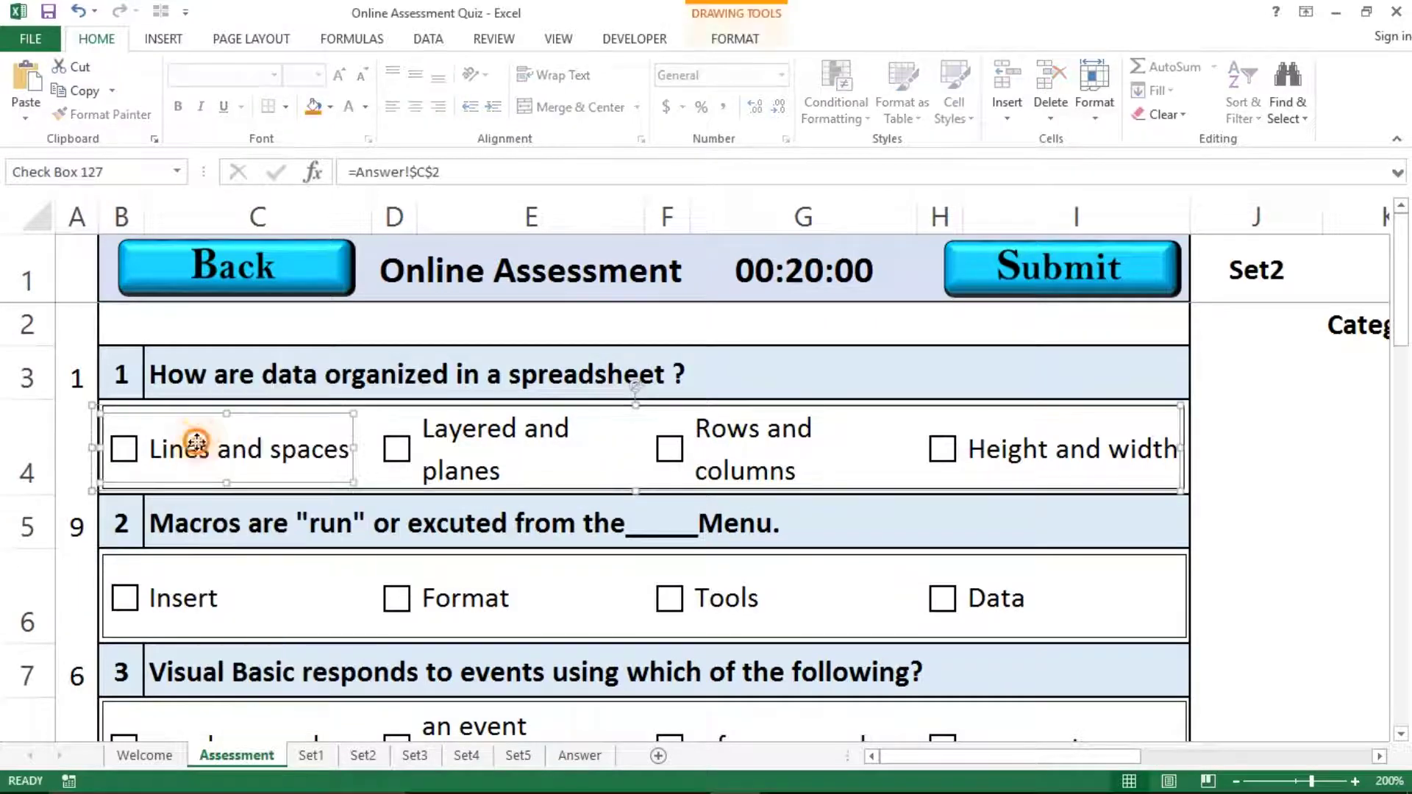
right_click(196, 443)
right_click(197, 443)
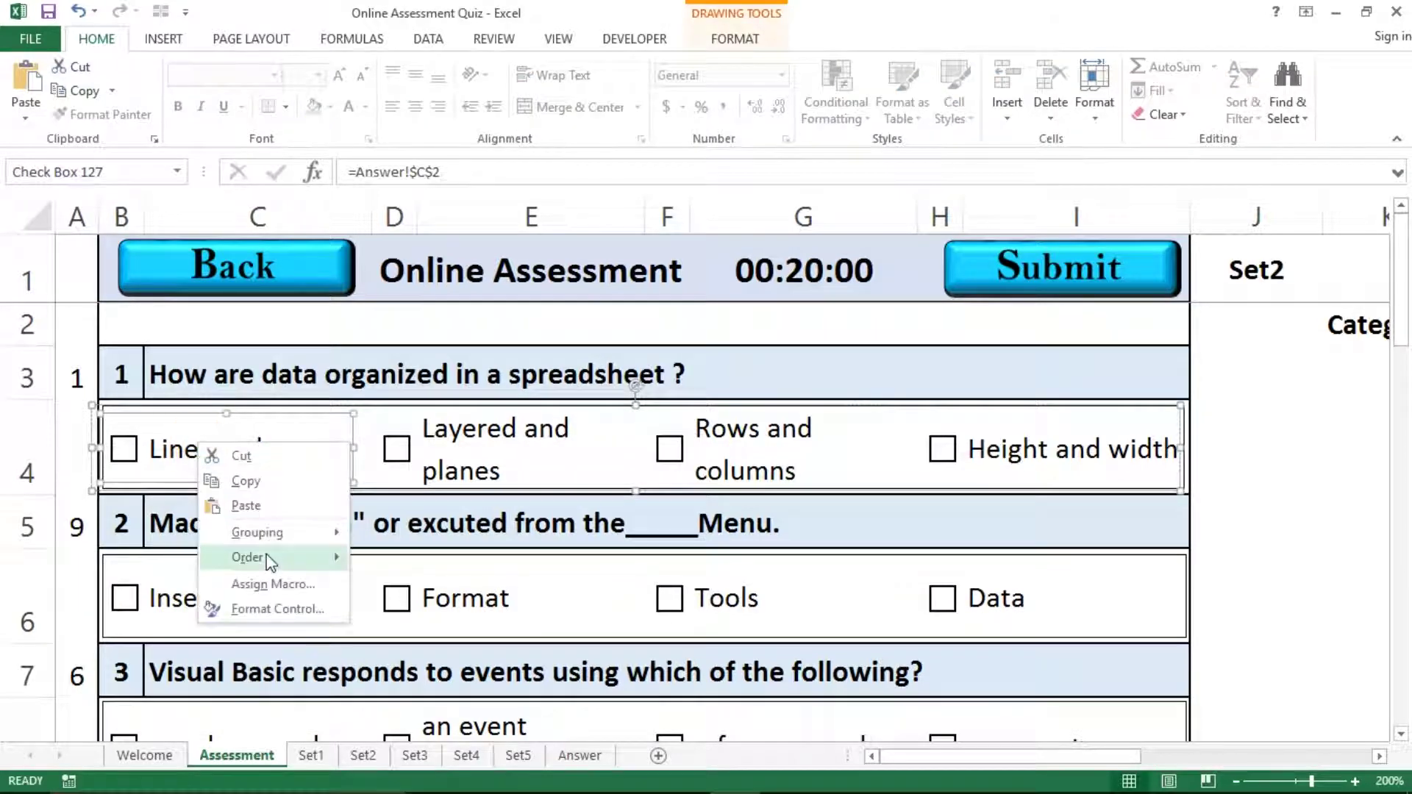
click(250, 610)
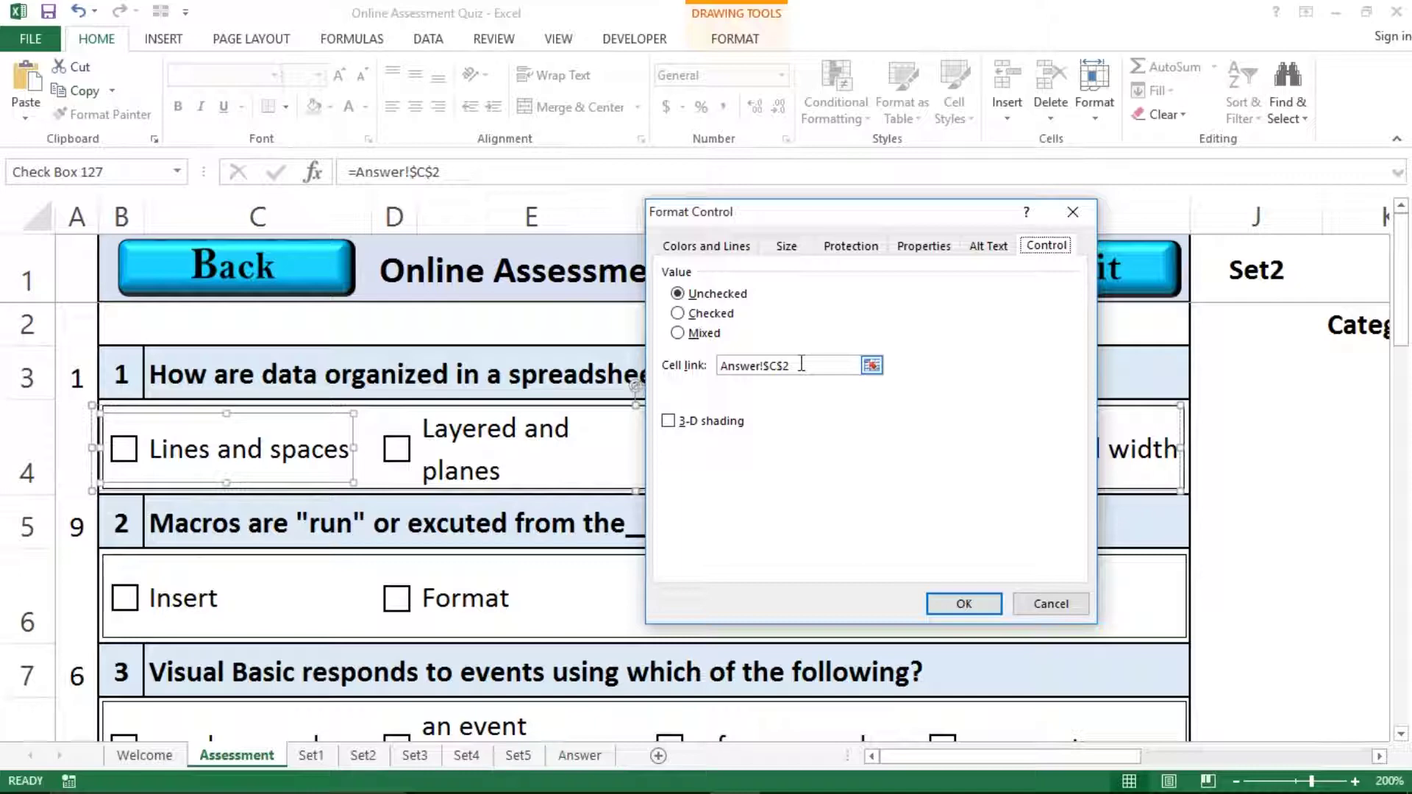
click(873, 368)
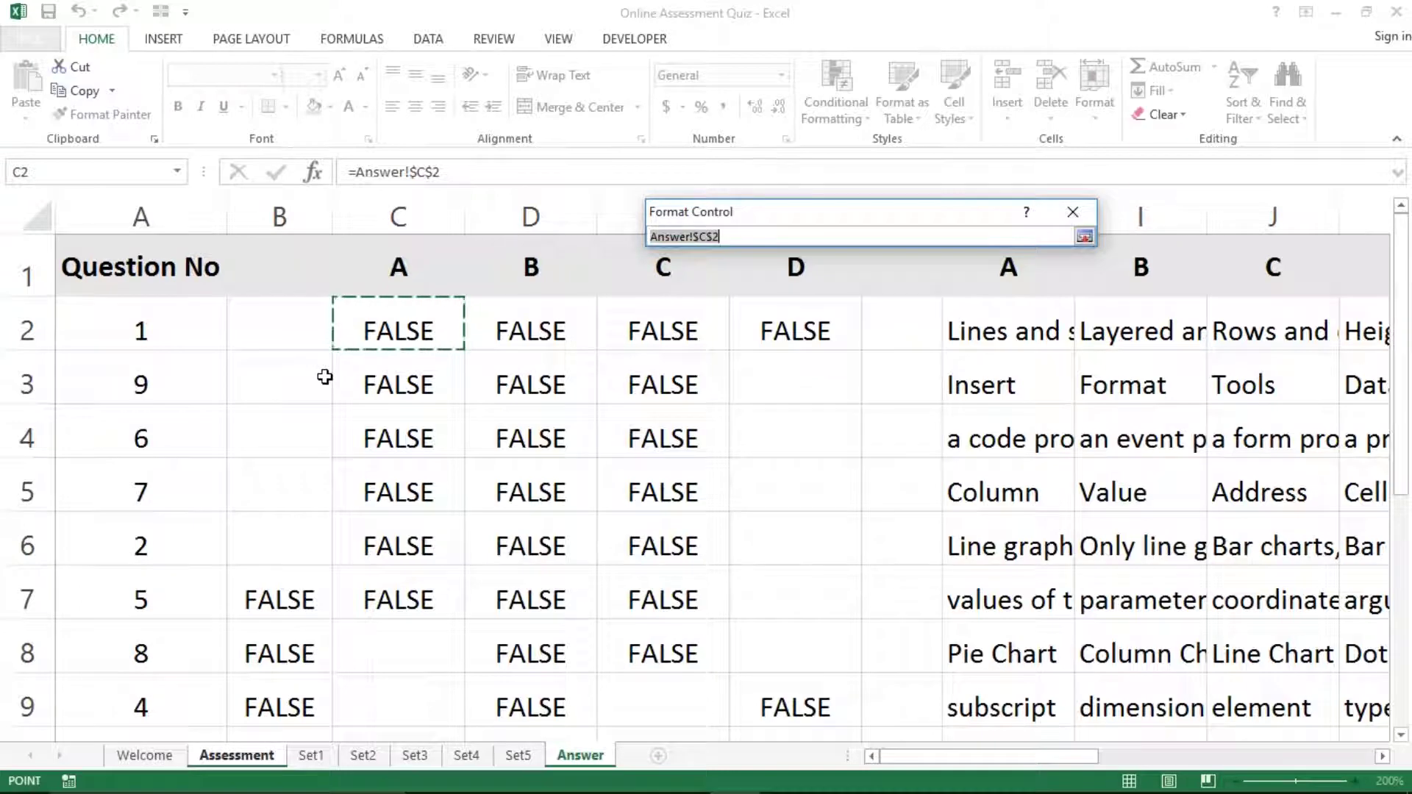
key(Return)
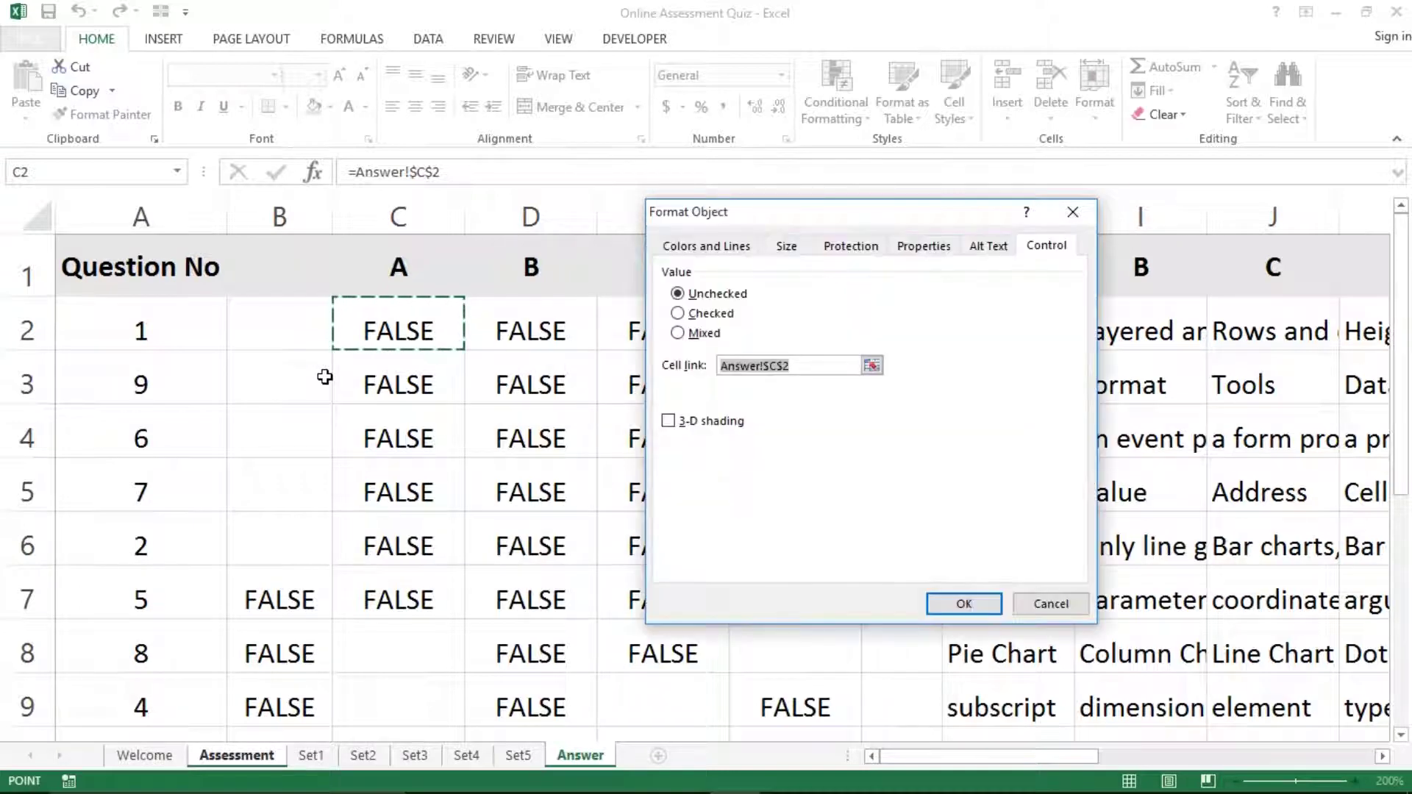
key(Return)
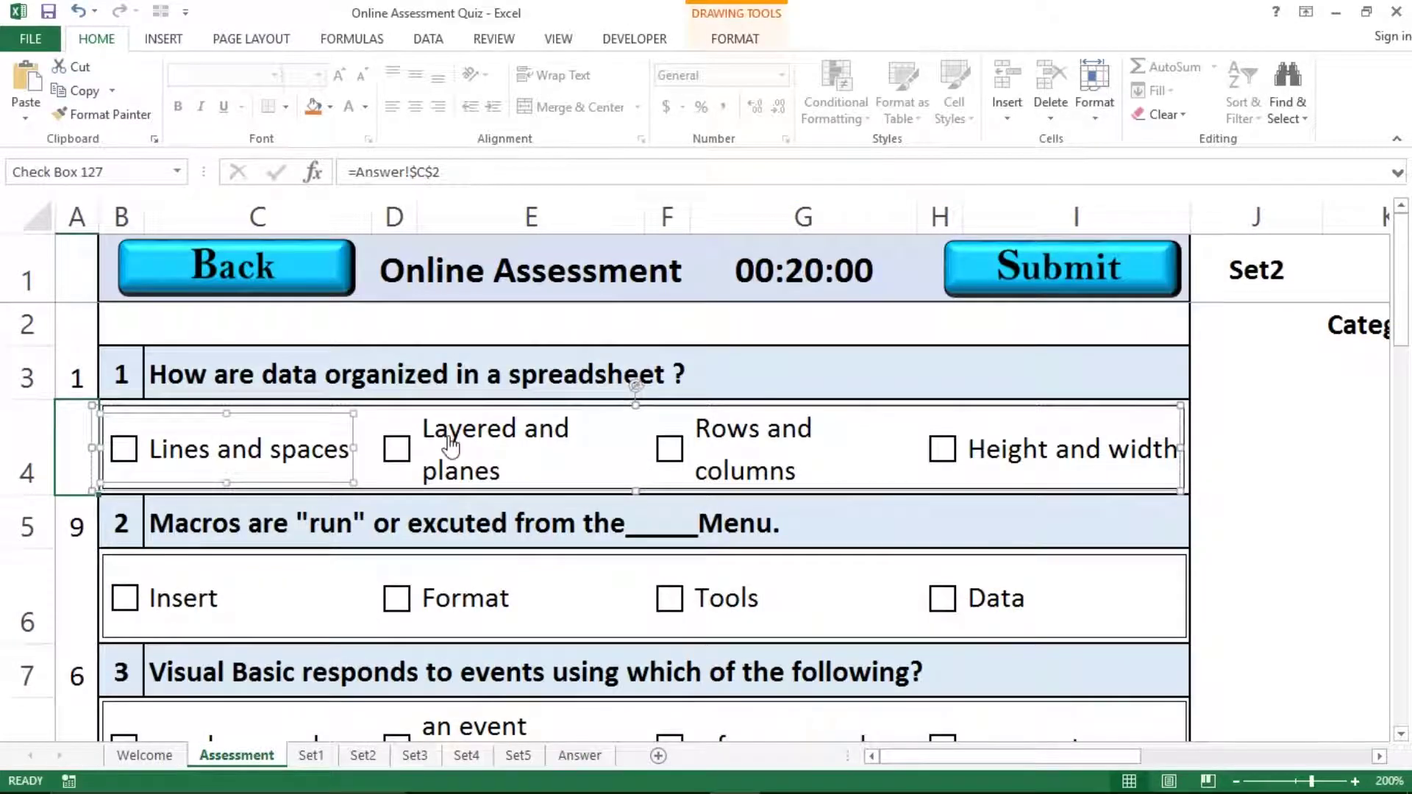
Inspect the cell link of question 1's "Layered and planes" check box and view its linked cell on the Answer sheet.
right_click(448, 435)
right_click(448, 435)
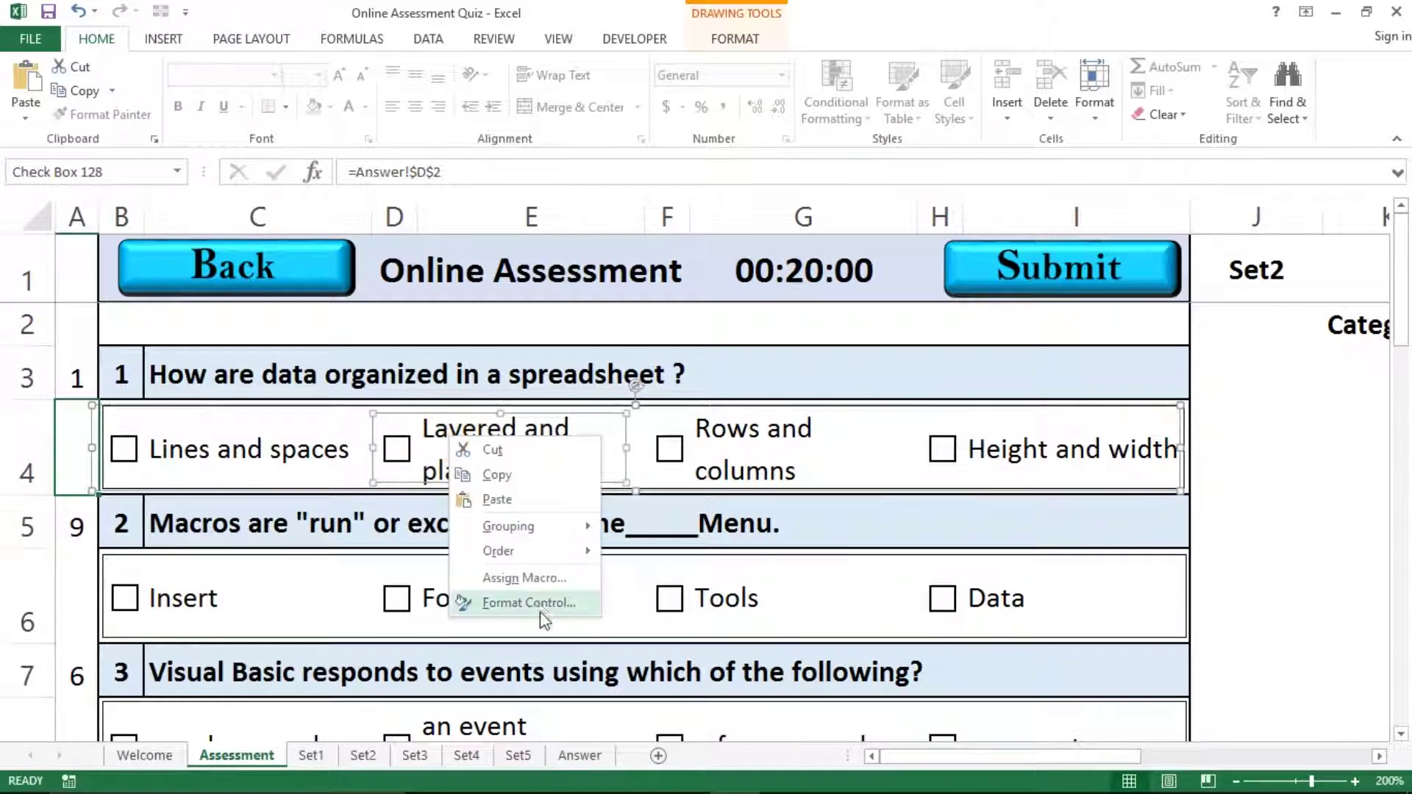
click(517, 608)
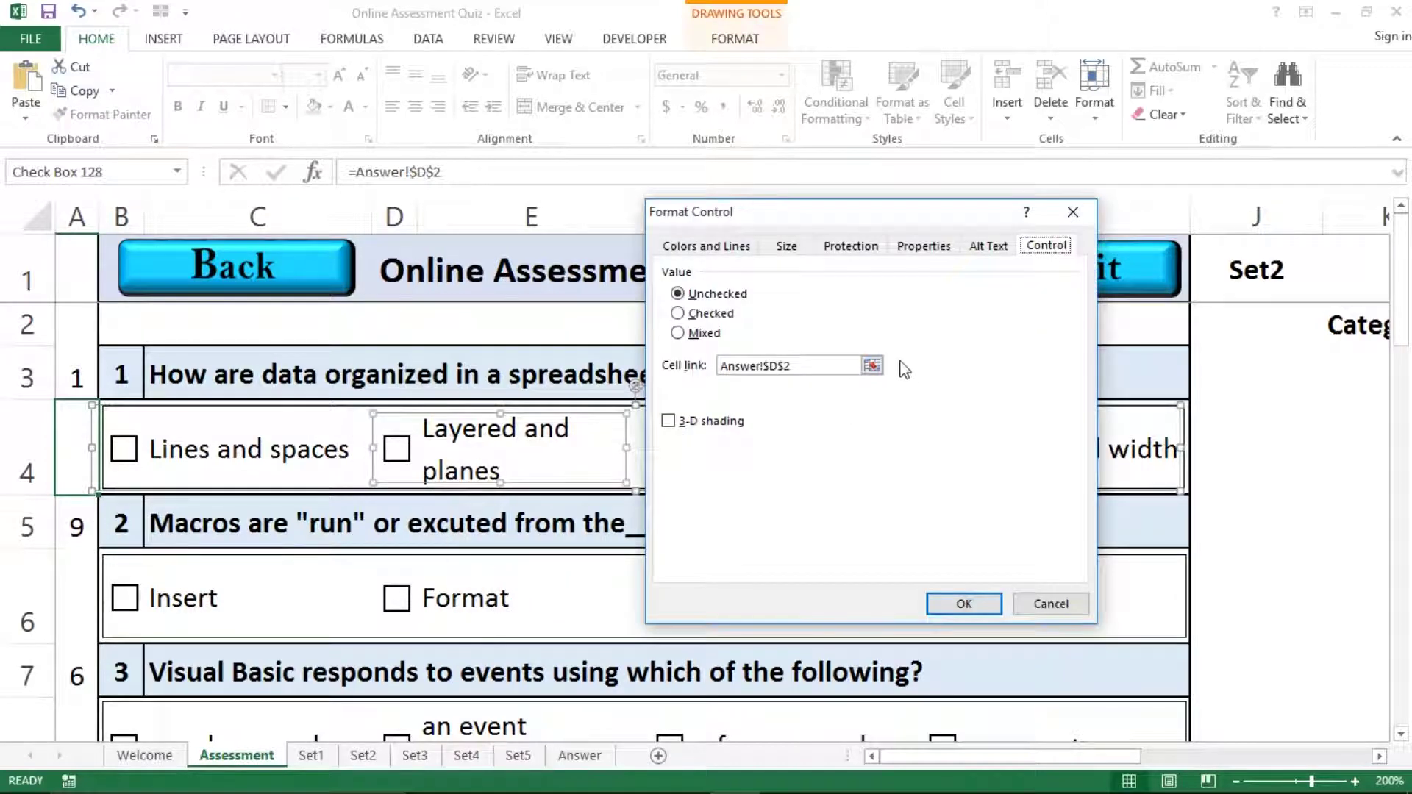
click(872, 366)
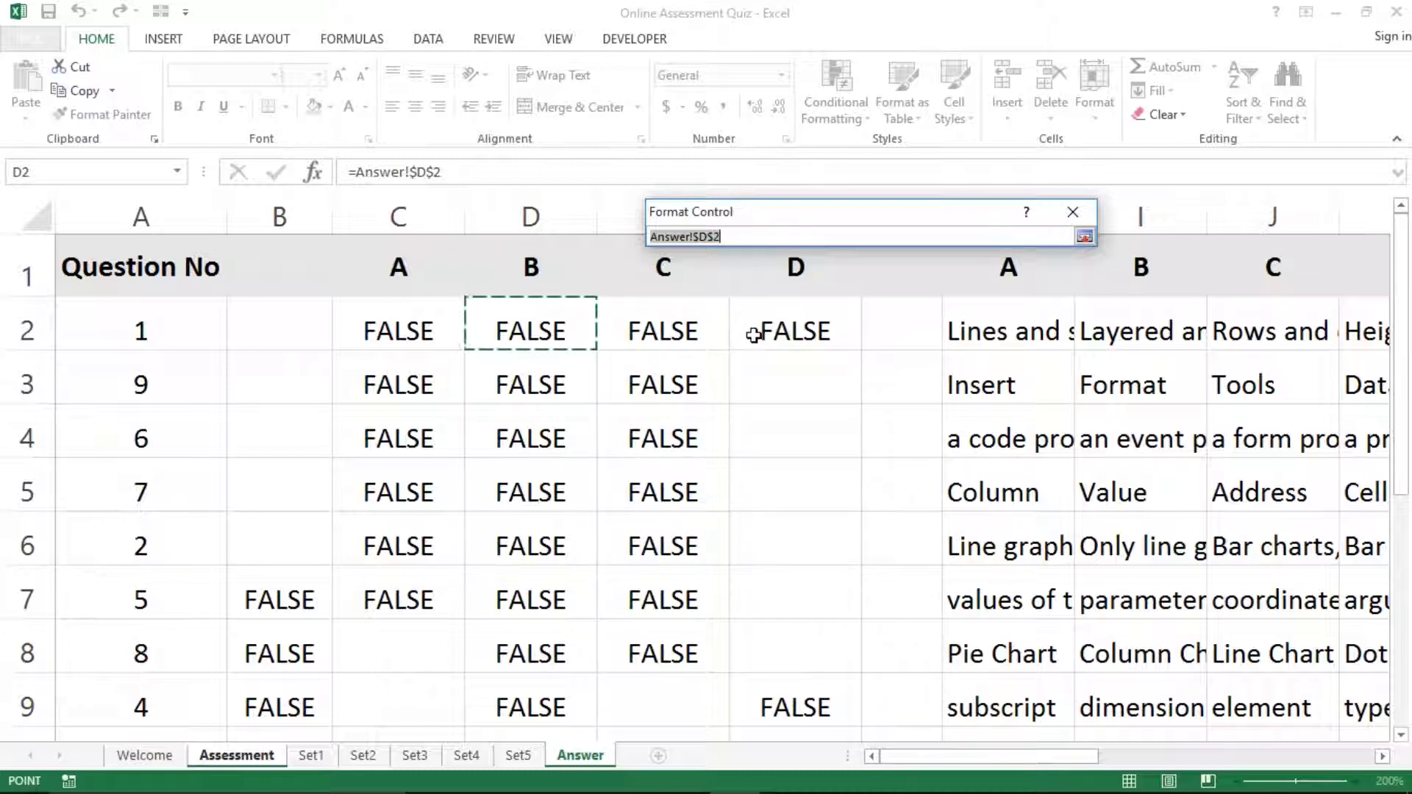
key(Return)
key(Return)
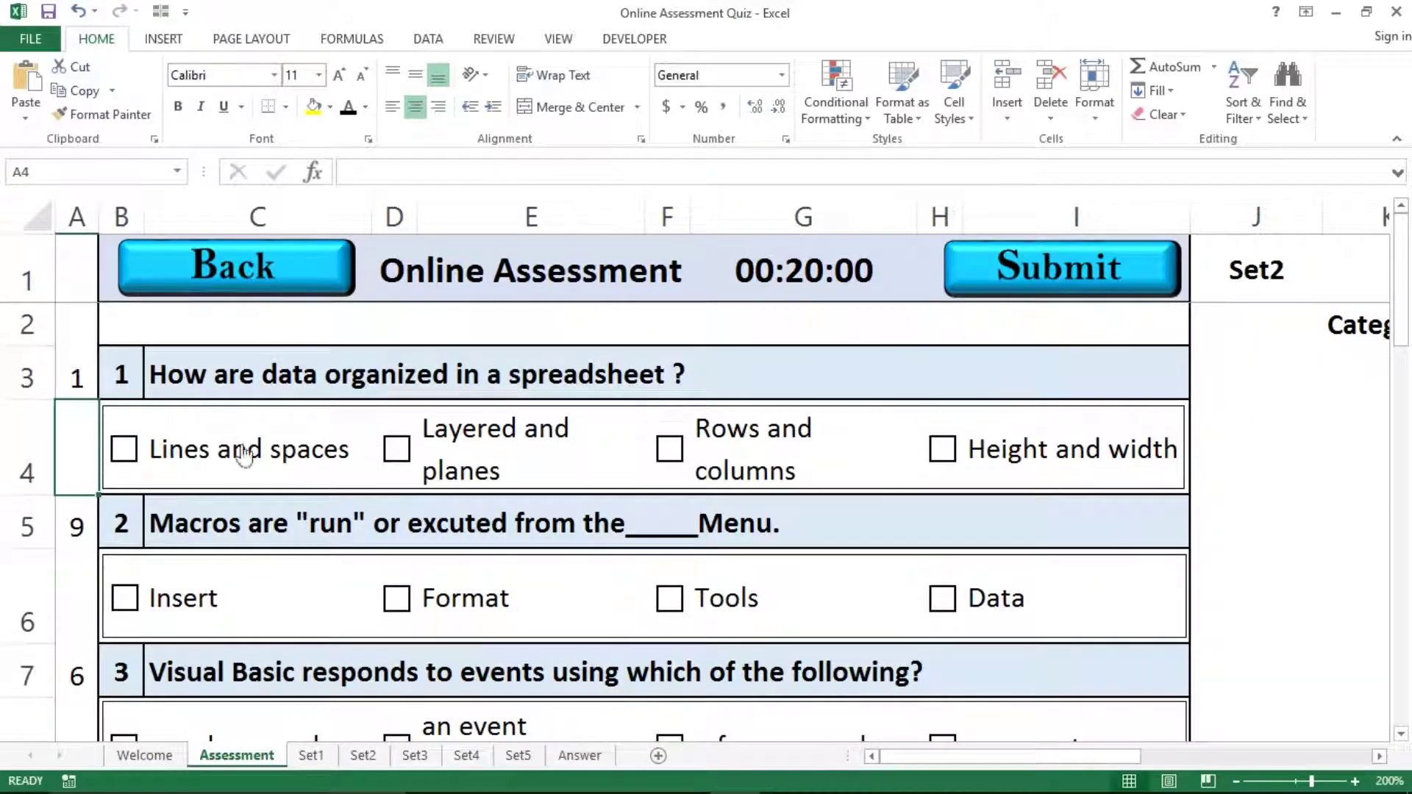
Examine the formulas in A3 and A5 that fetch the question numbers for the first two questions.
click(125, 378)
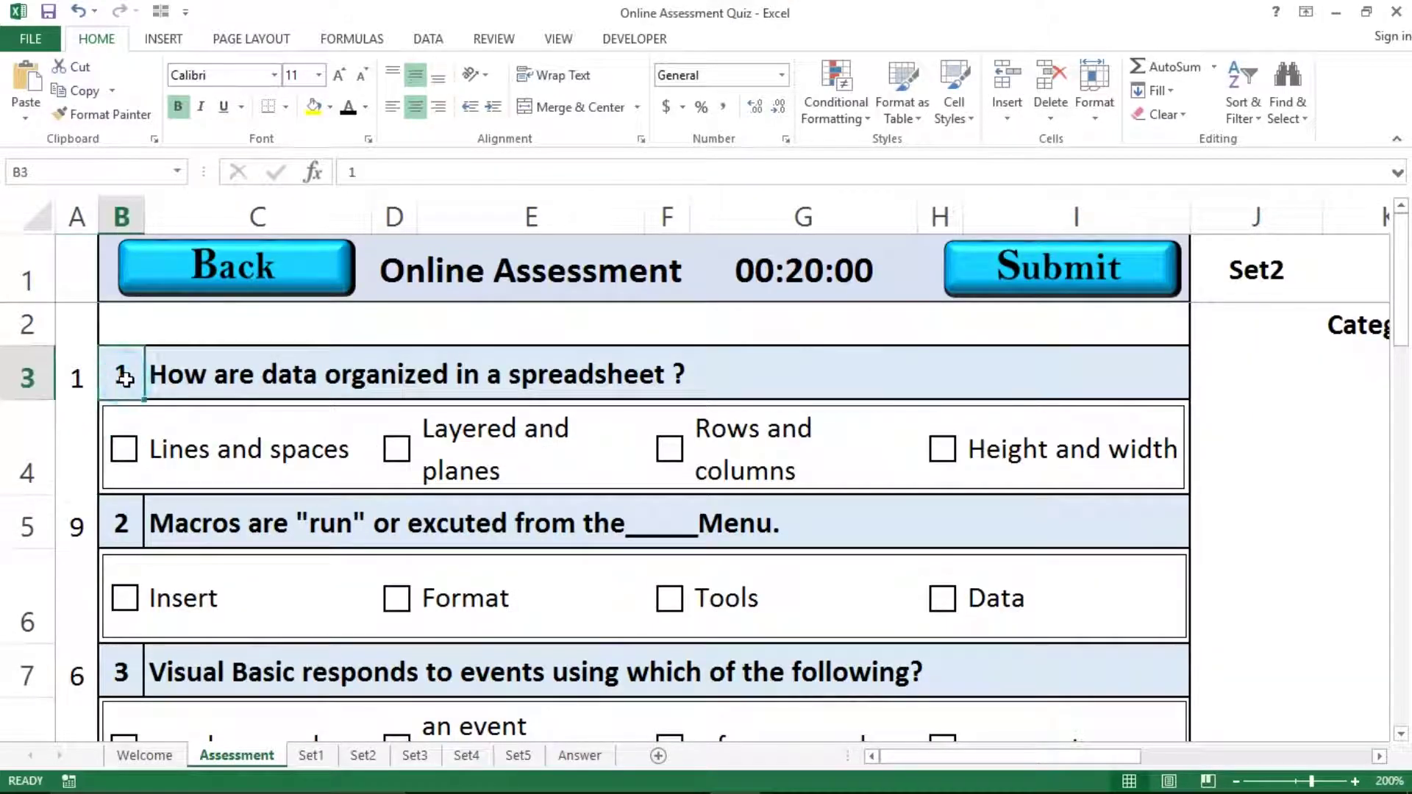
key(Right)
click(77, 375)
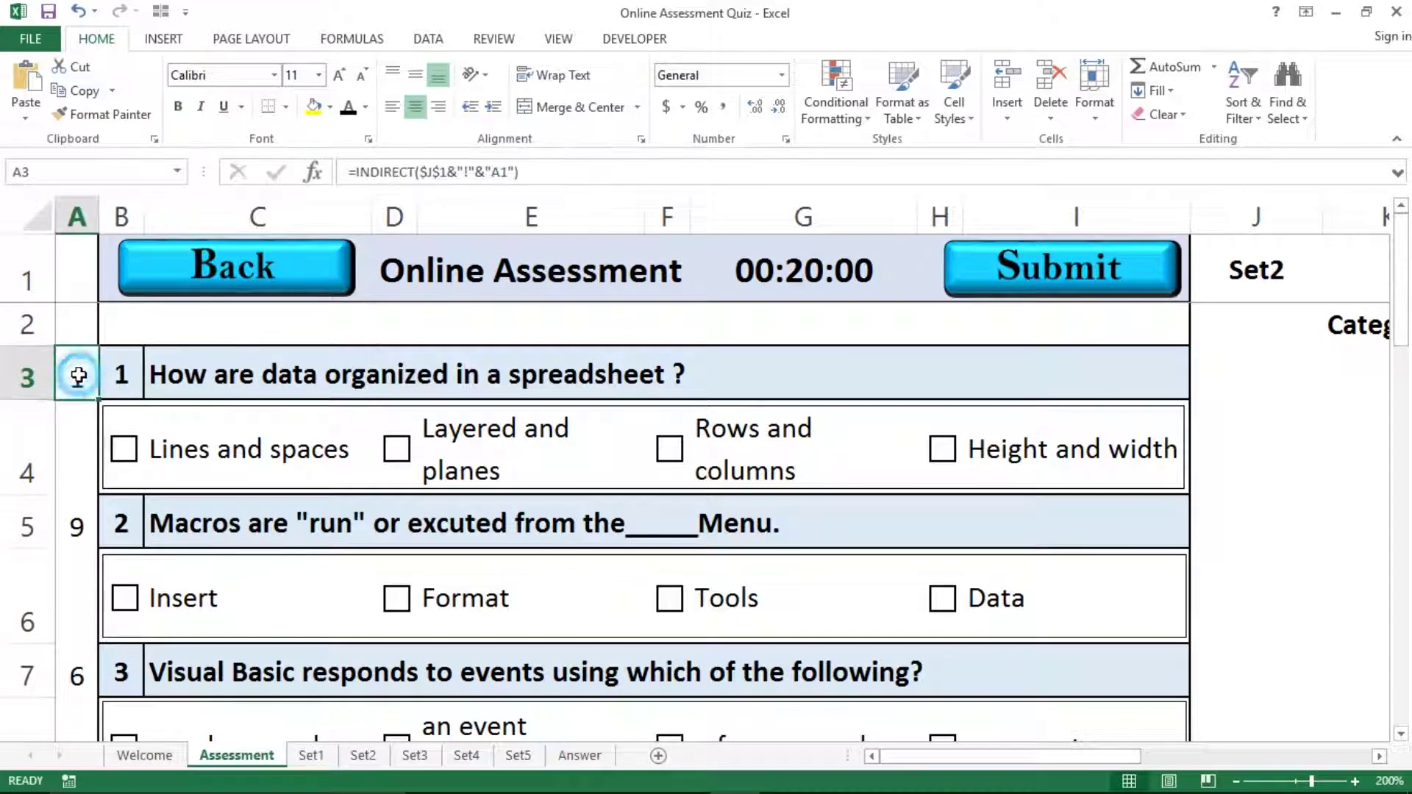
click(525, 174)
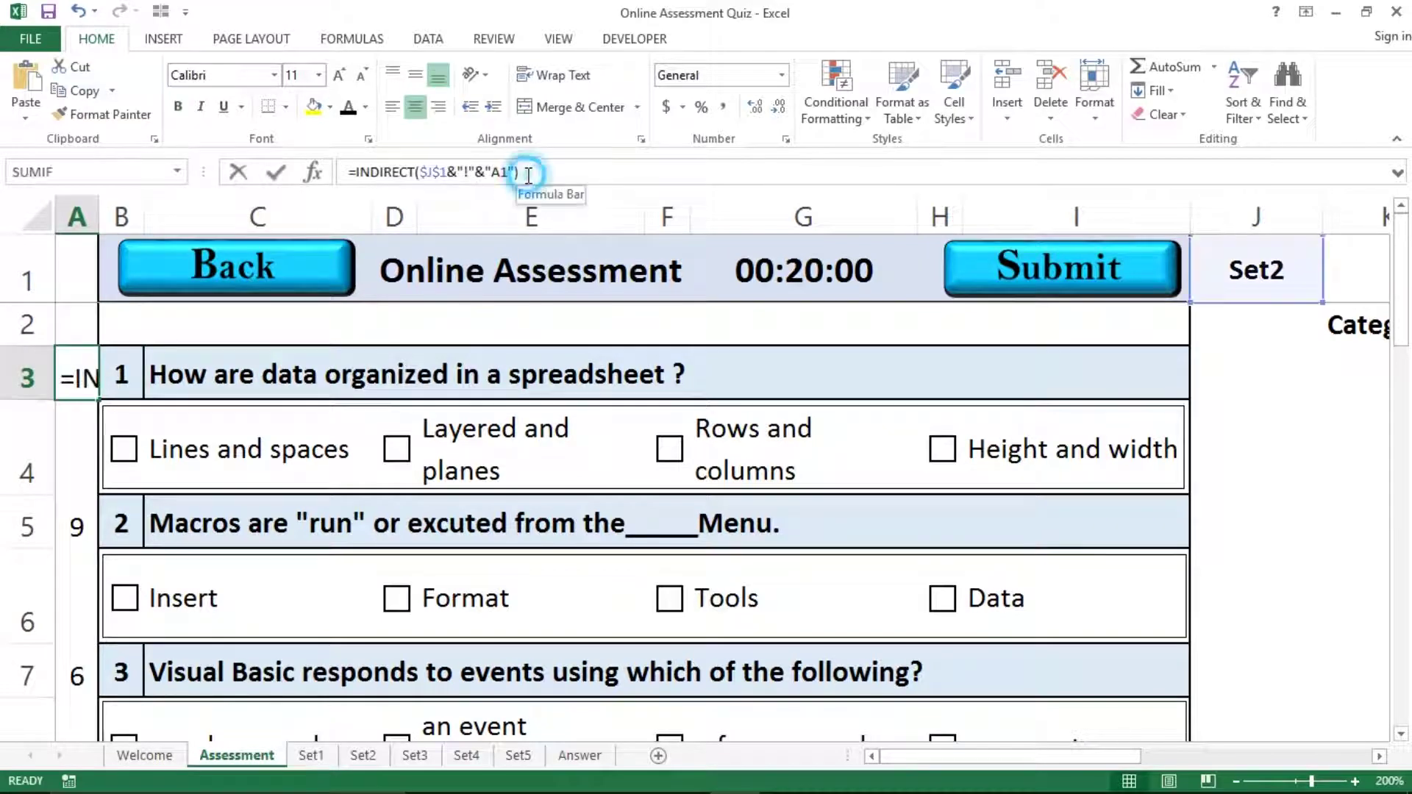
key(Escape)
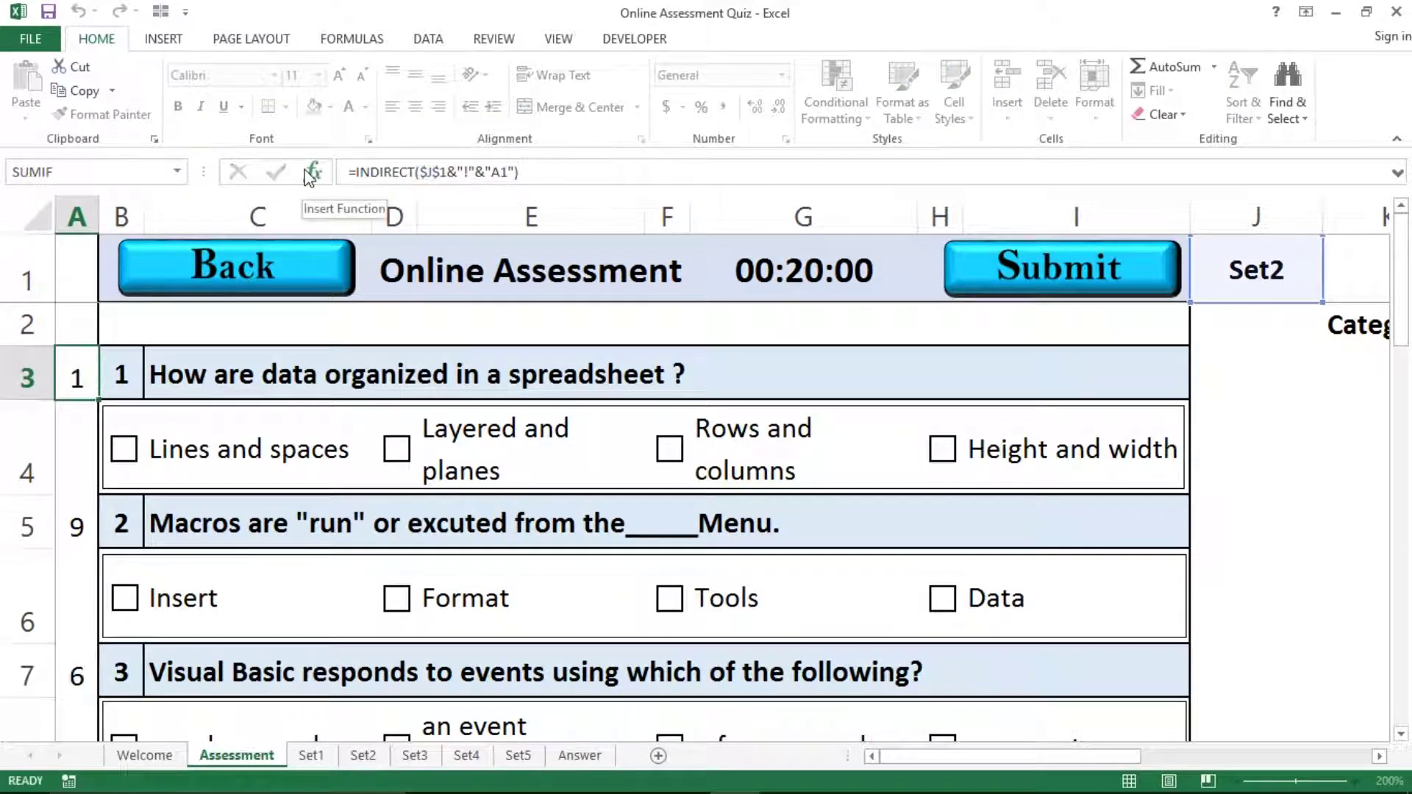
click(76, 527)
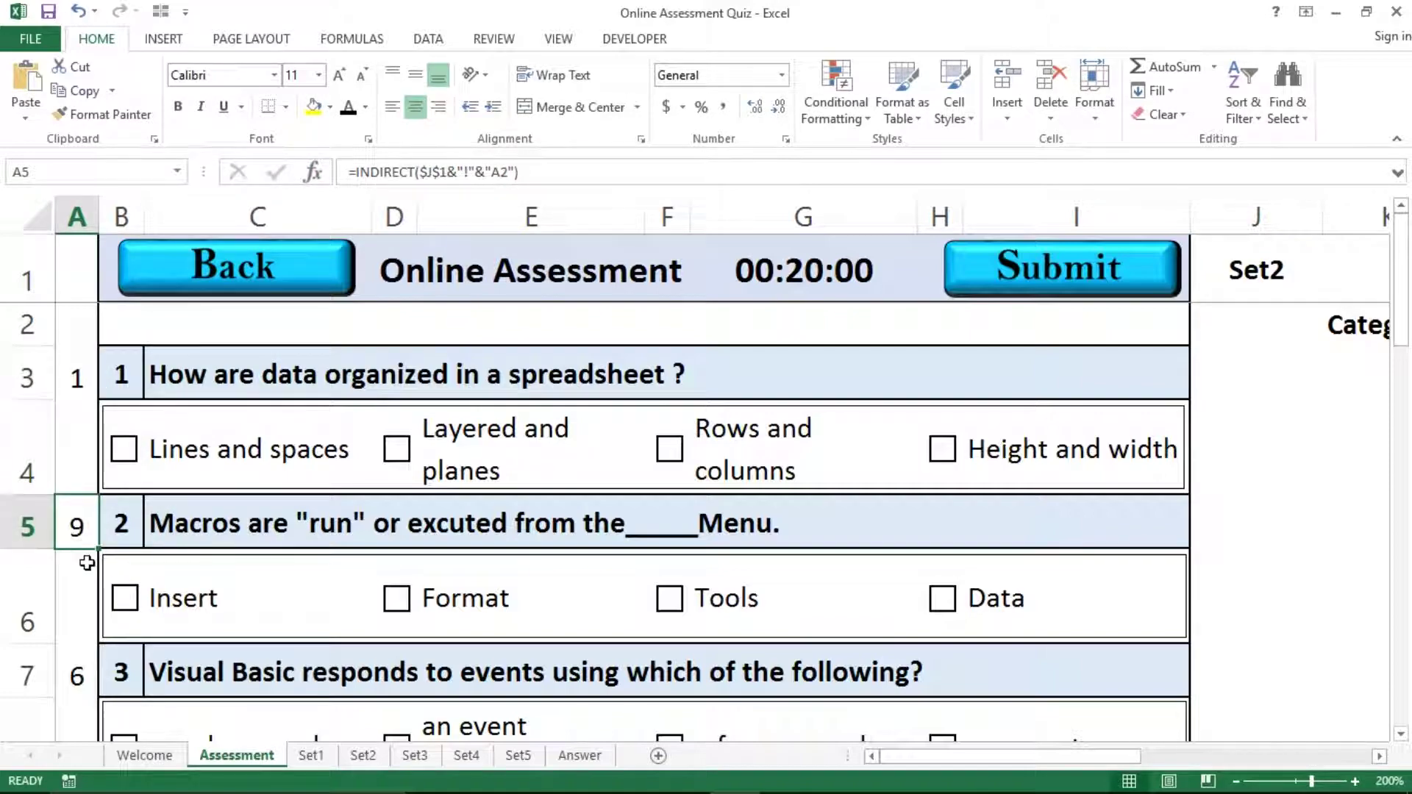
Review the random question order in column A of the Set1 sheet, then return to the Assessment sheet.
click(312, 756)
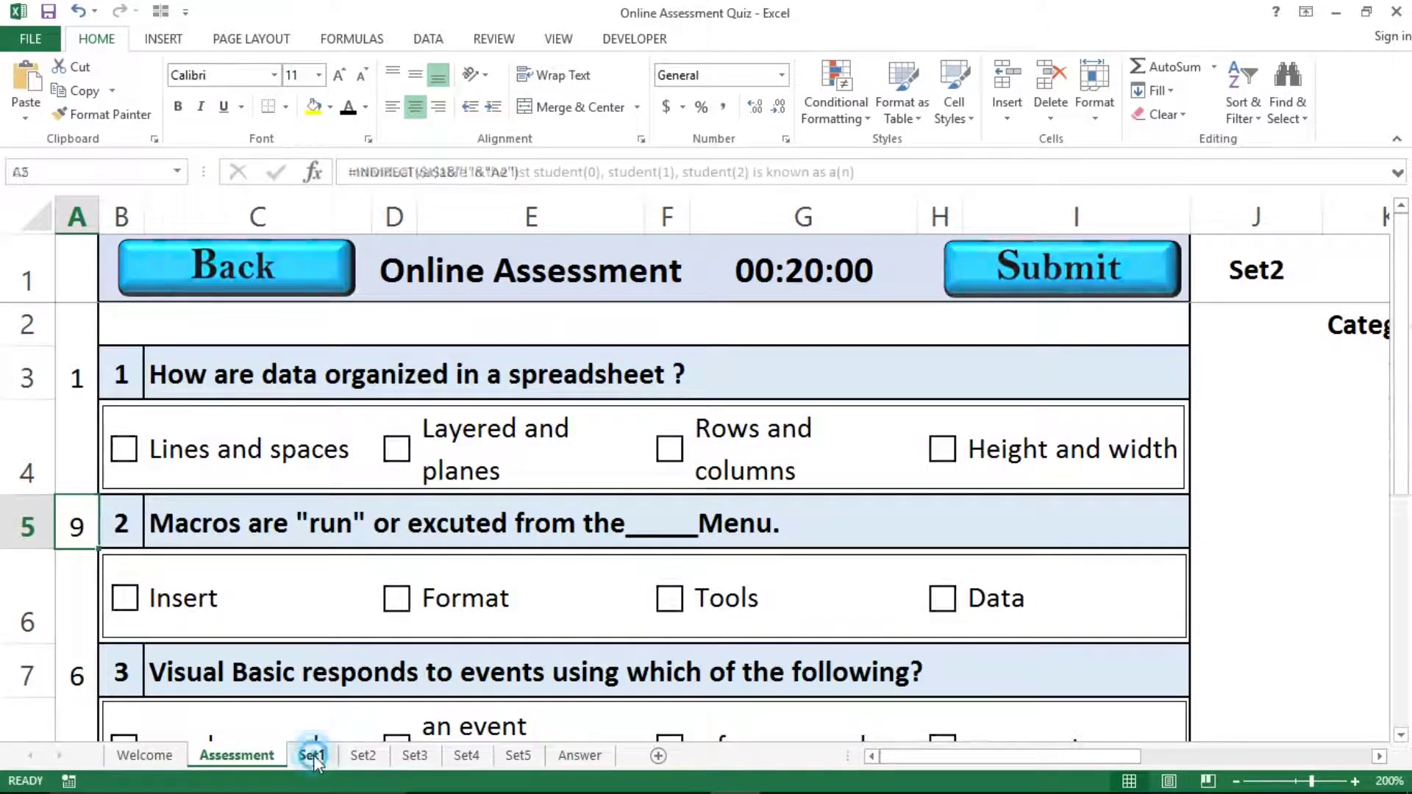
click(97, 216)
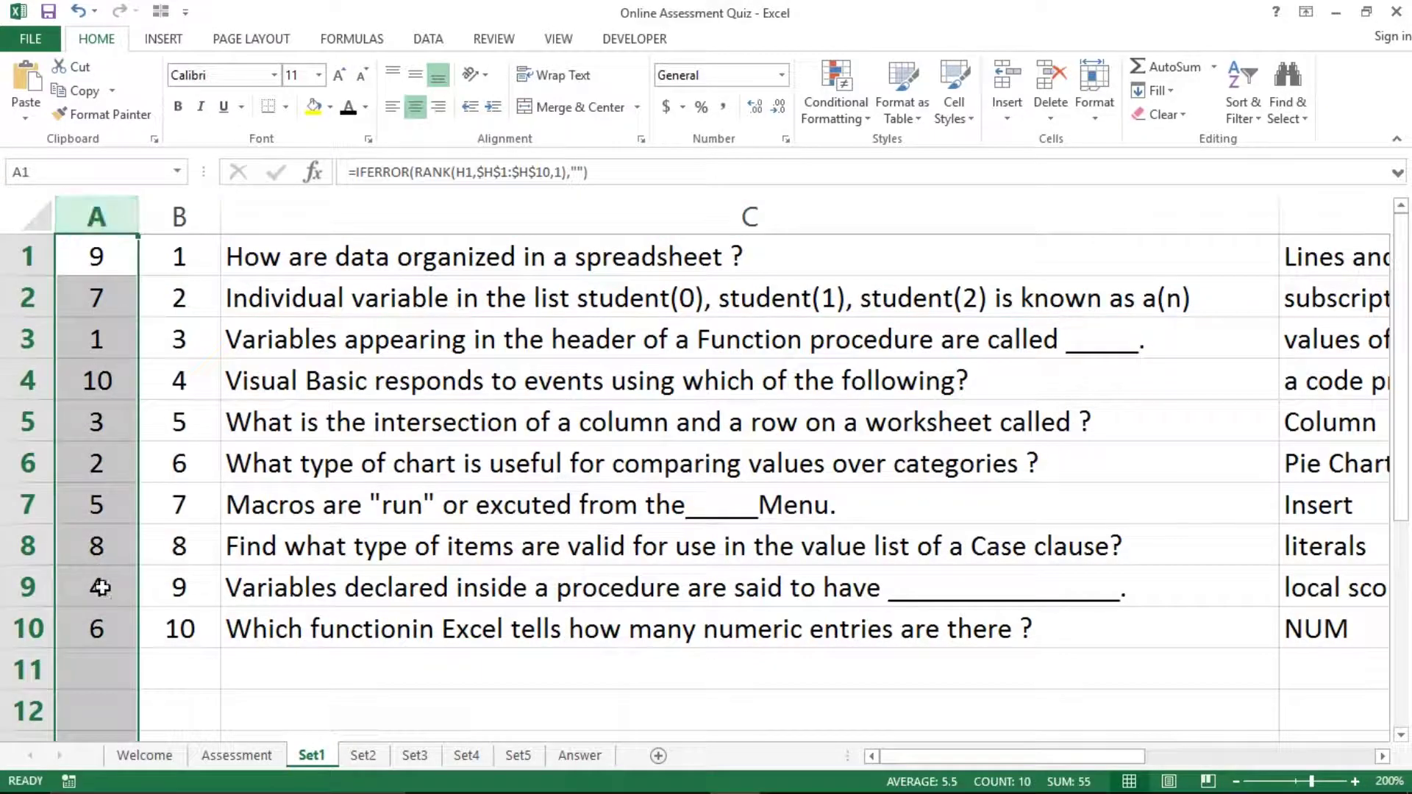
click(236, 756)
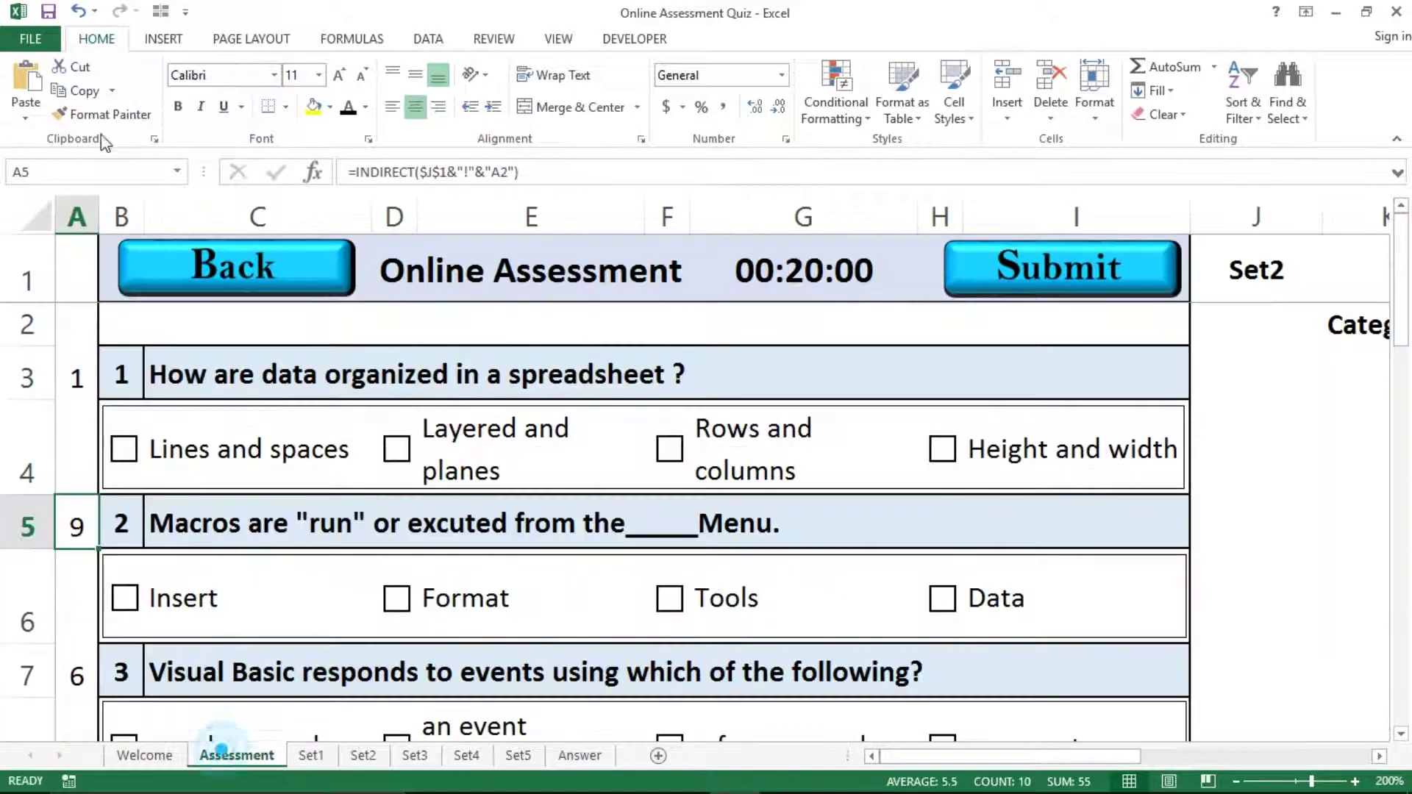
Trace the set name in J1 to the Category cell L2 and examine L2's reference to the Welcome sheet.
click(70, 239)
click(1276, 270)
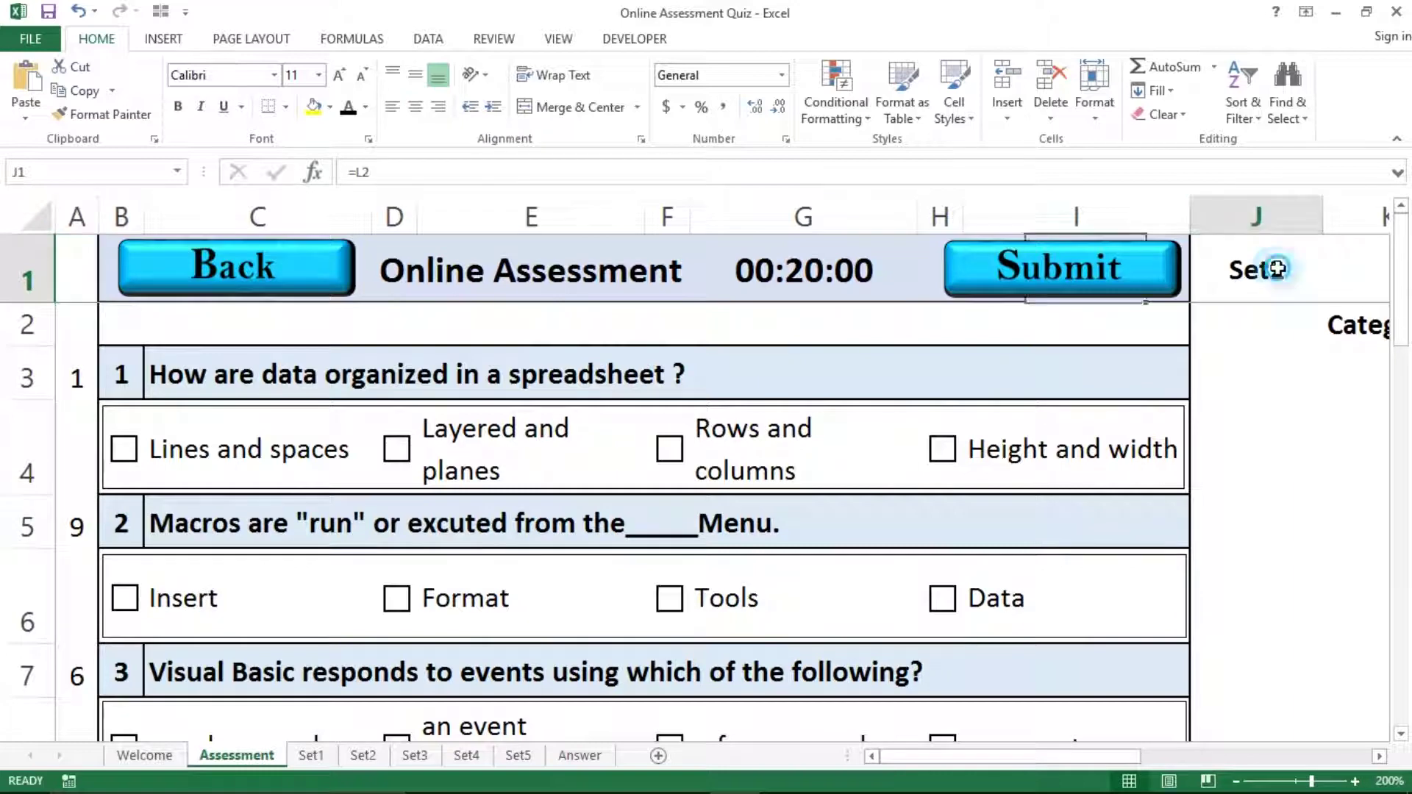
key(Right)
key(Right)
key(Left)
key(Left)
key(Right)
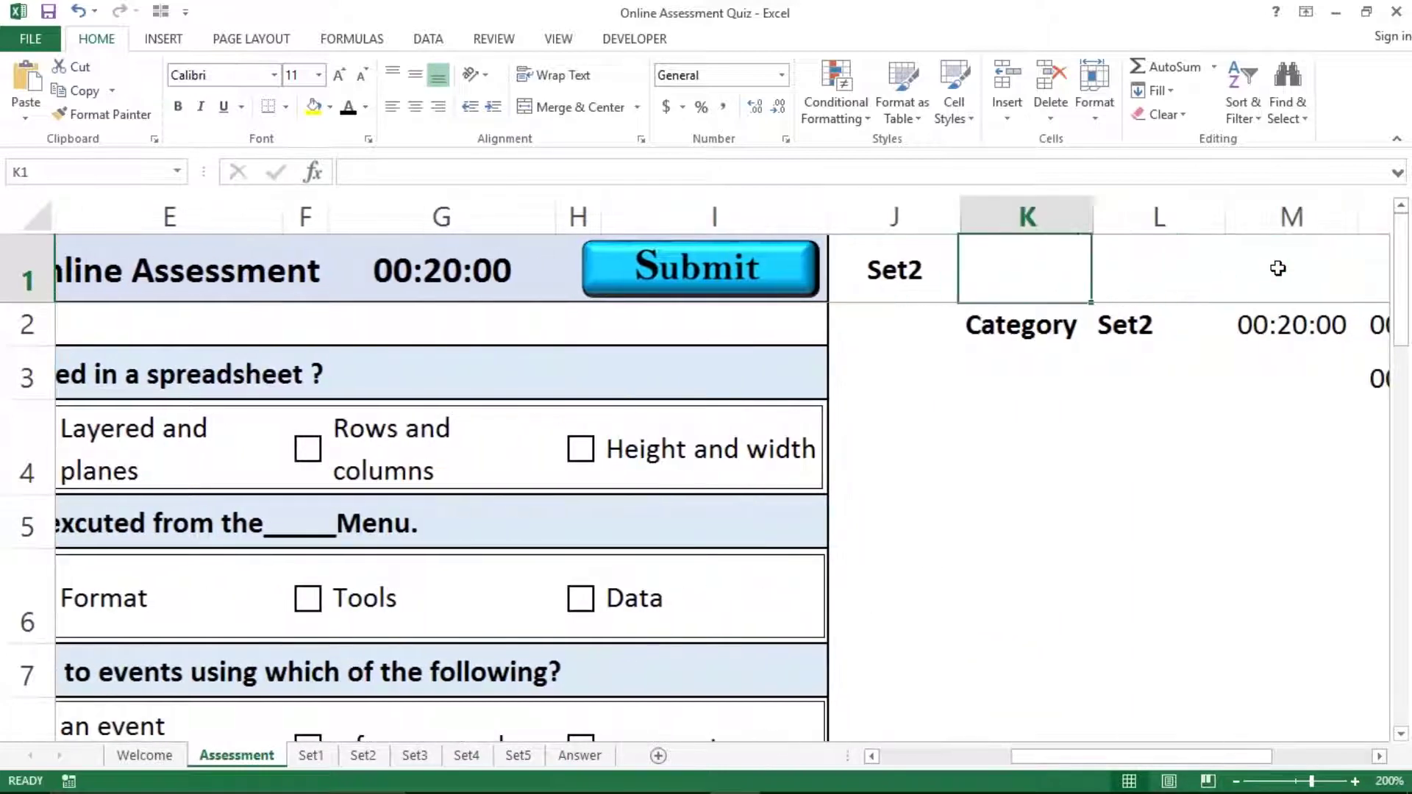
key(Down)
key(Right)
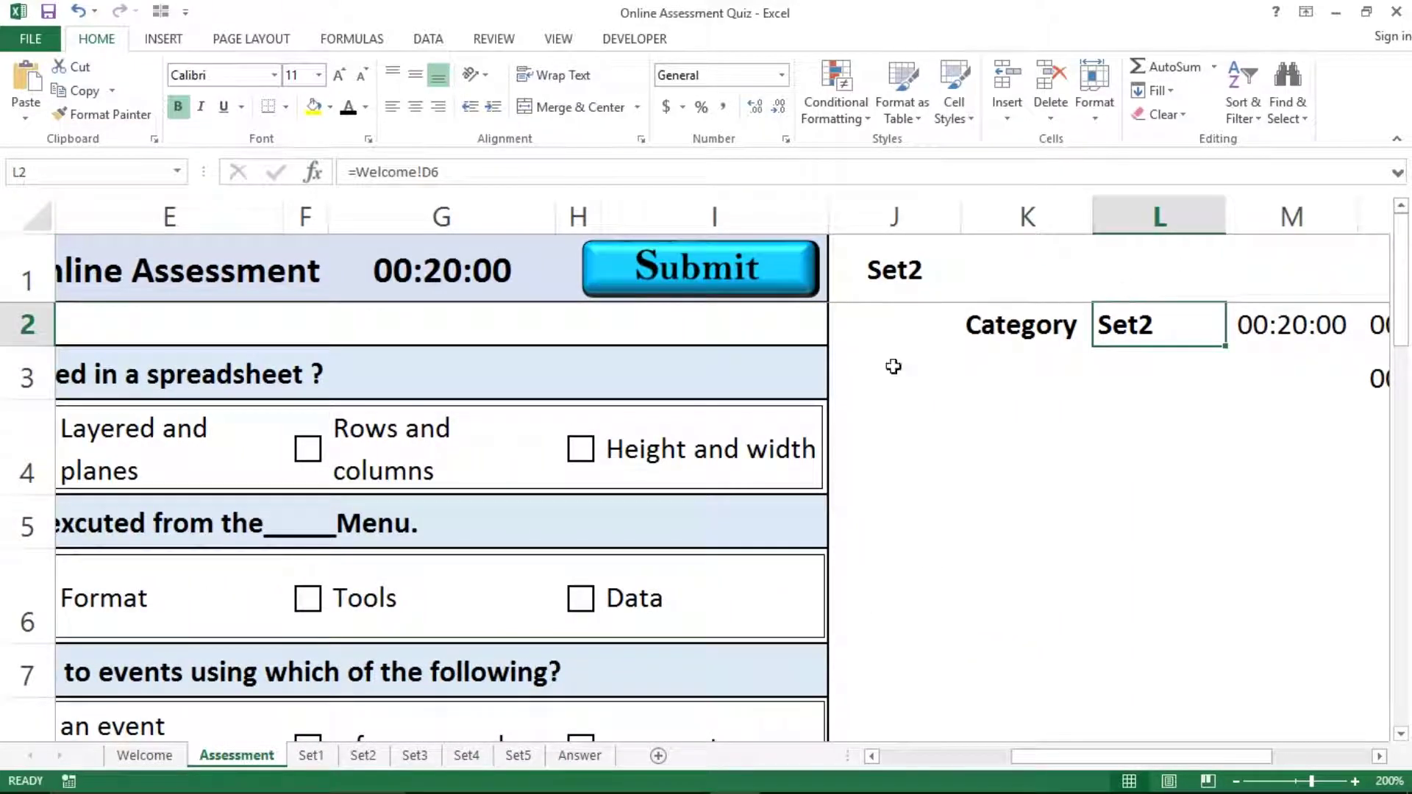
double_click(1158, 326)
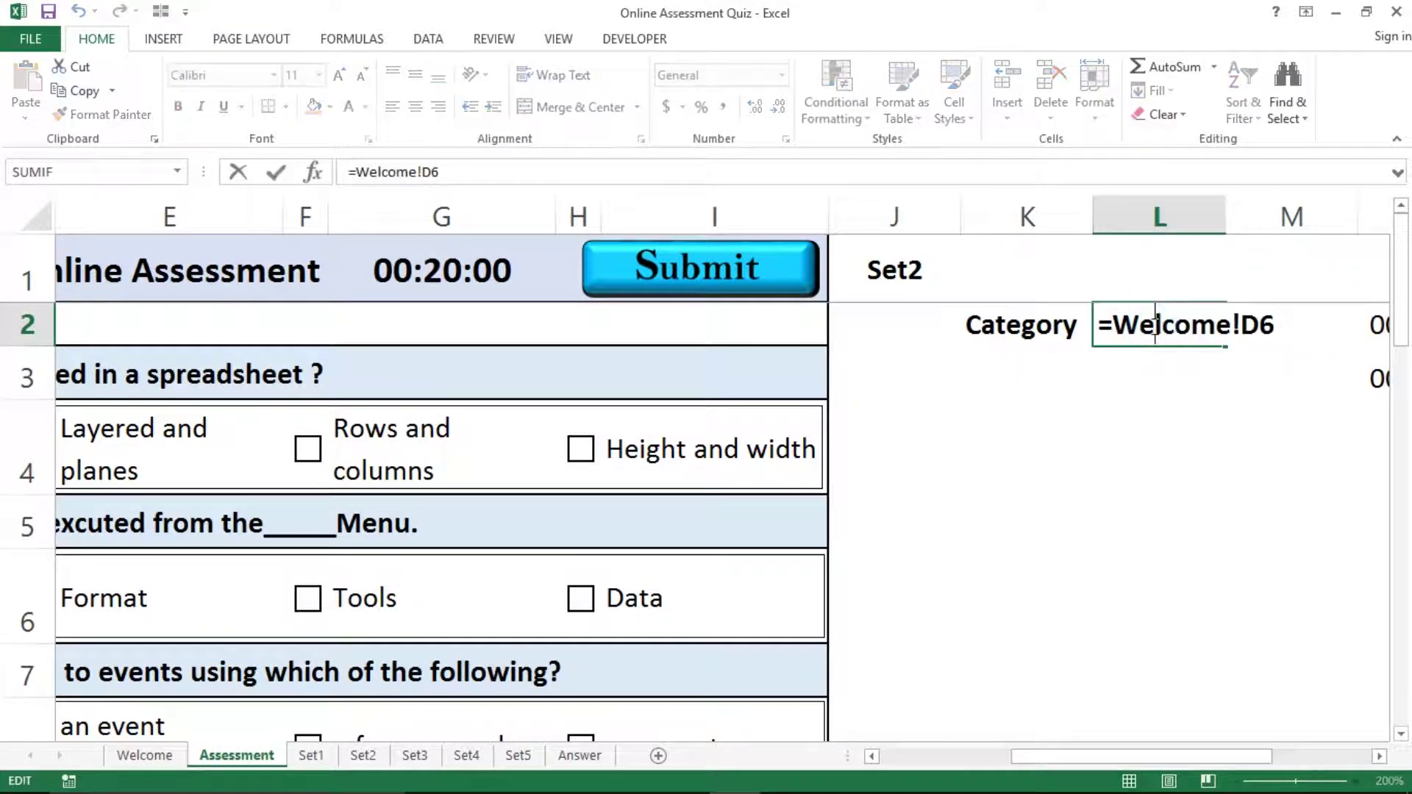
key(Escape)
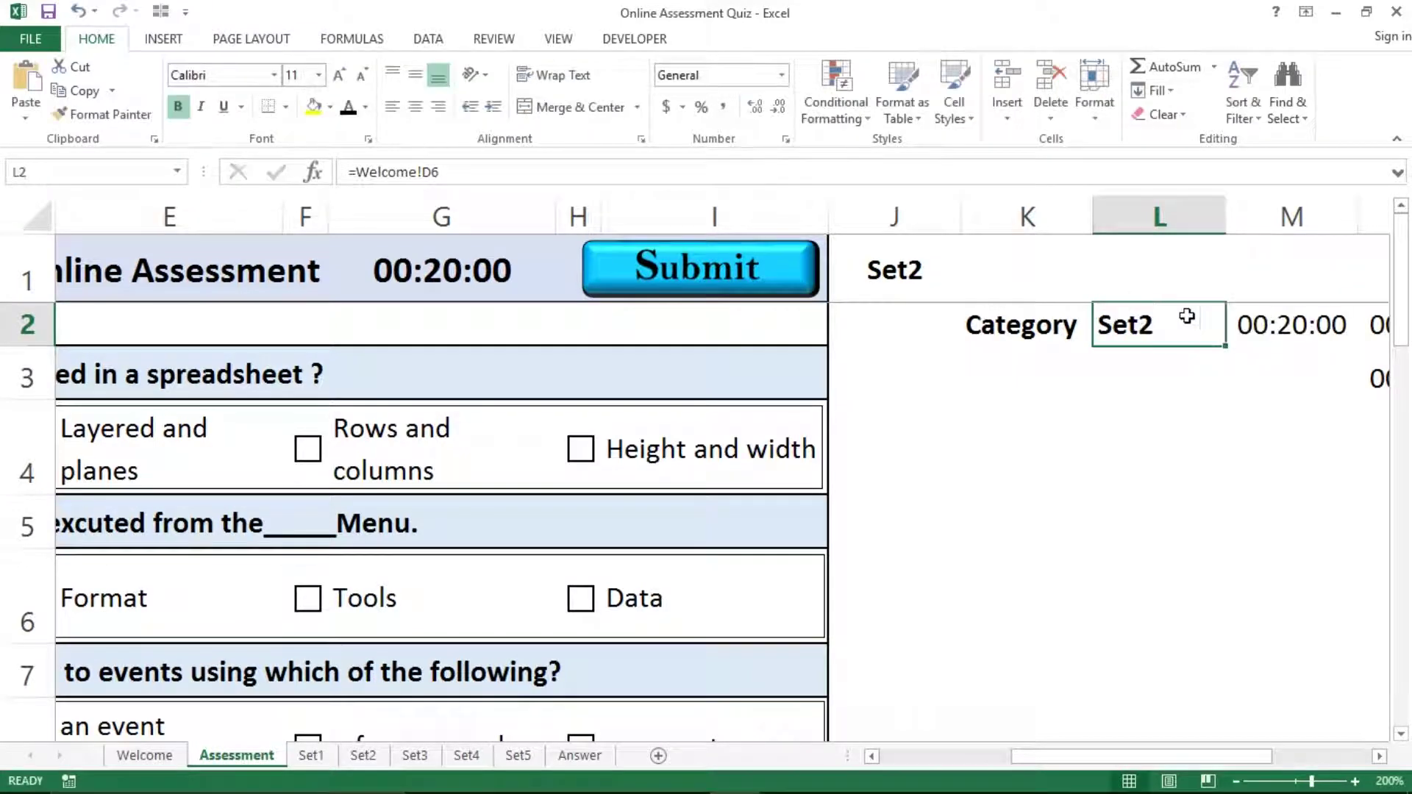
click(899, 269)
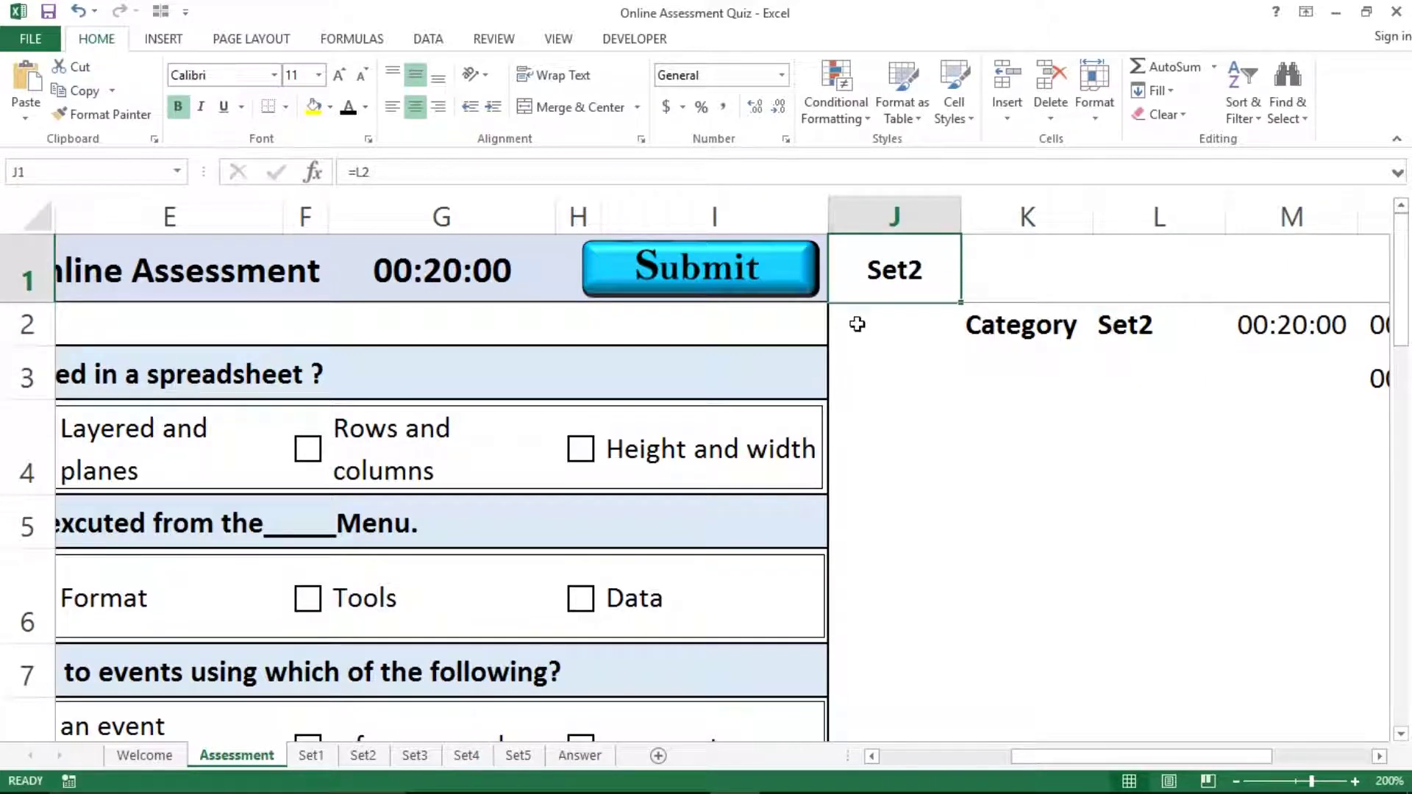
Examine how the INDIRECT formula in A3 uses the set name held in J1.
key(Left)
key(Left)
key(Left)
key(Left)
key(Left)
key(Left)
key(Left)
key(Left)
key(Left)
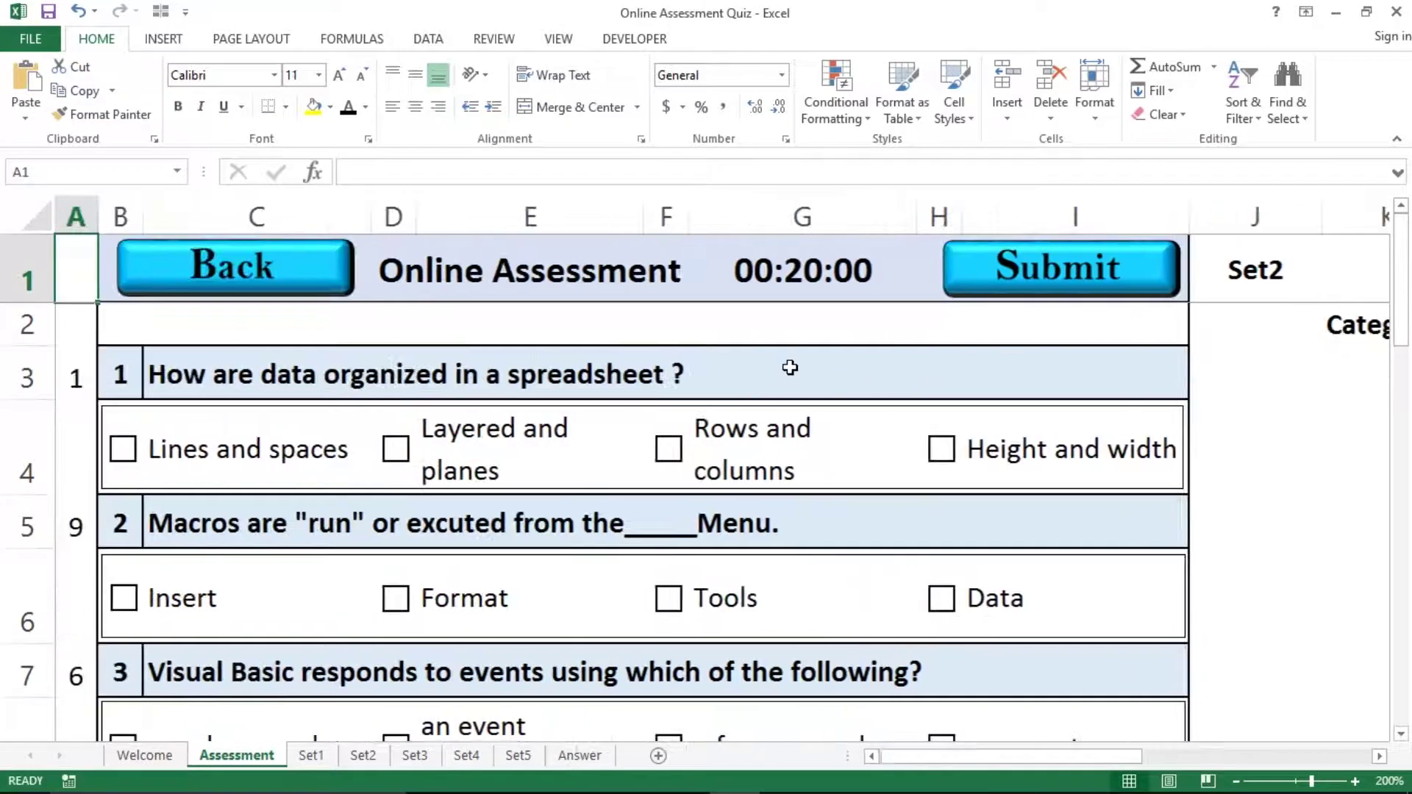
key(Down)
key(Down)
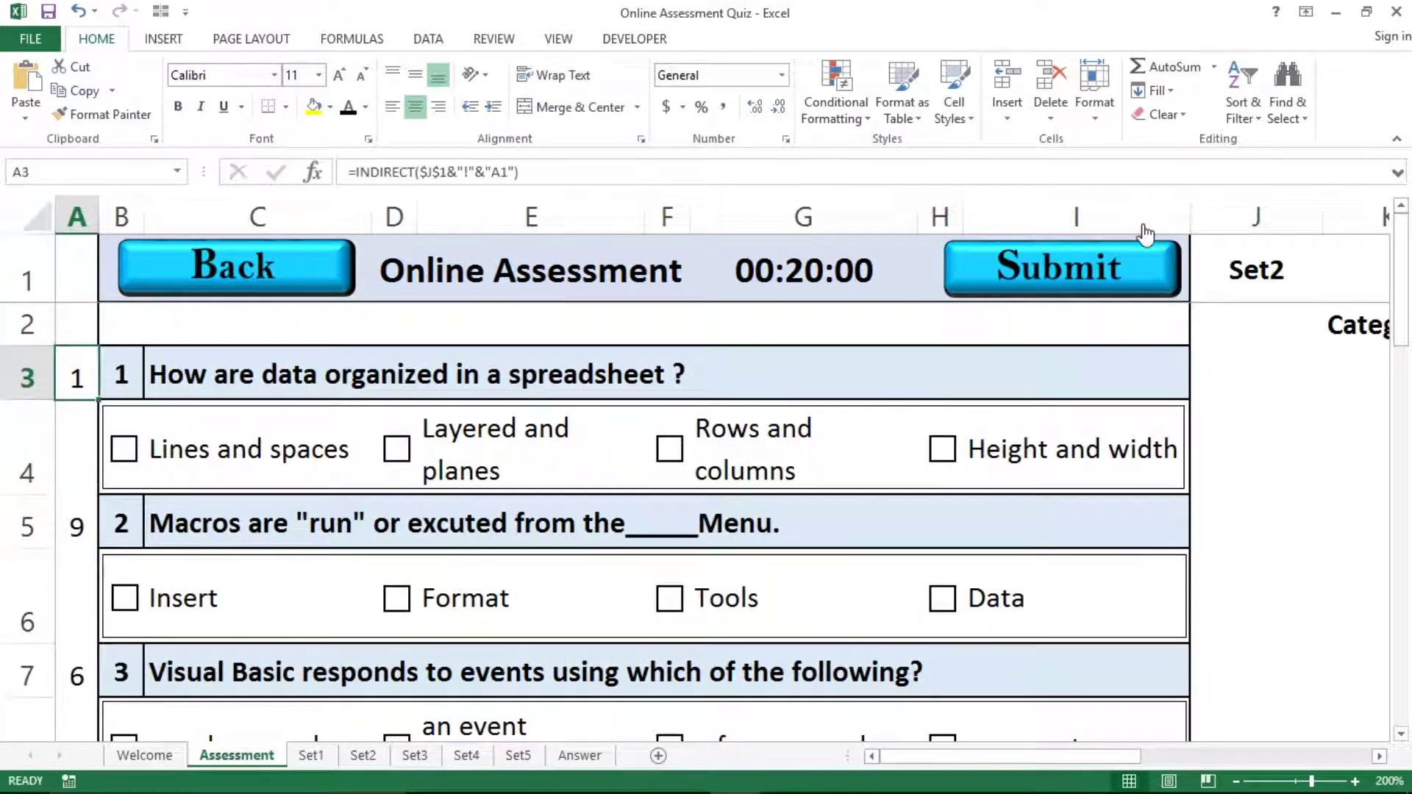
click(1250, 250)
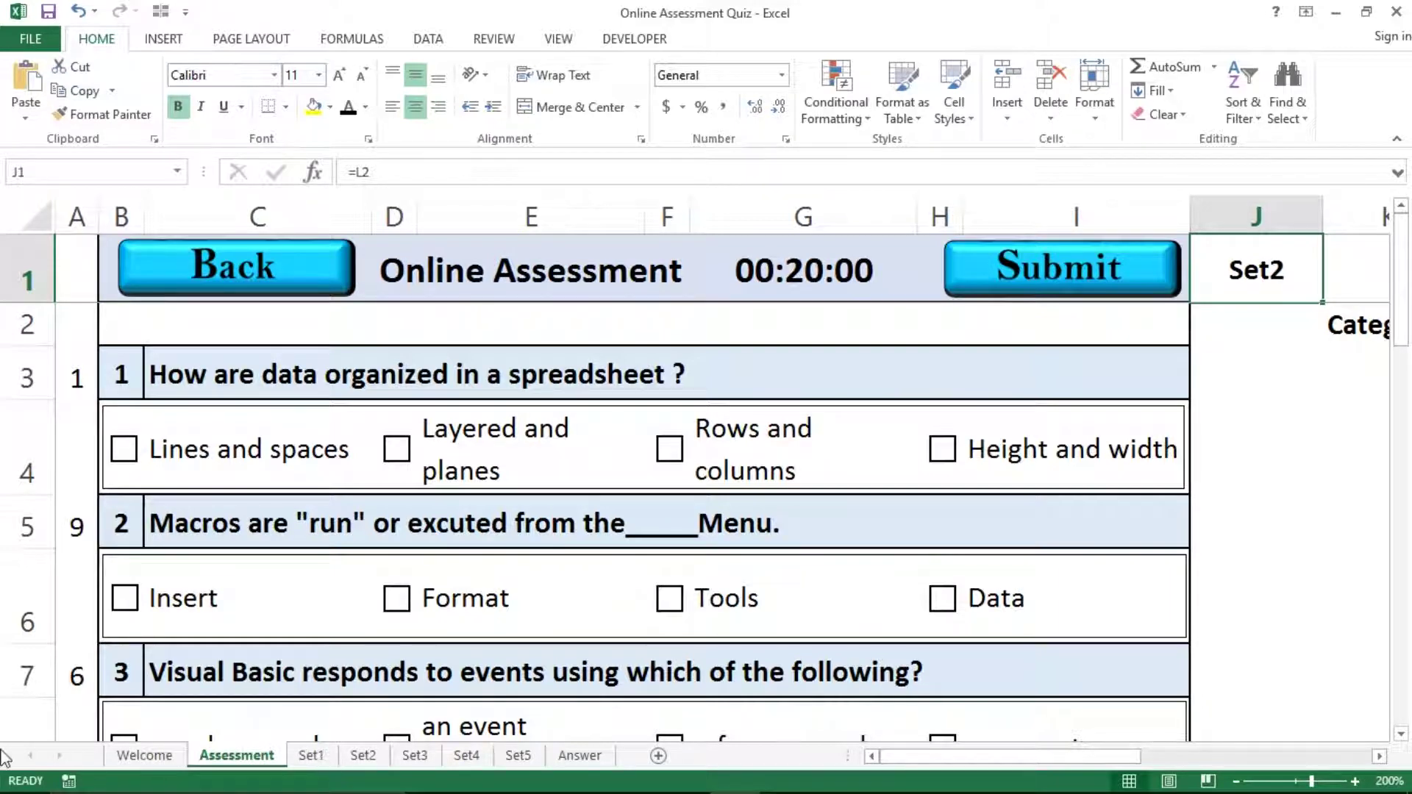
click(79, 379)
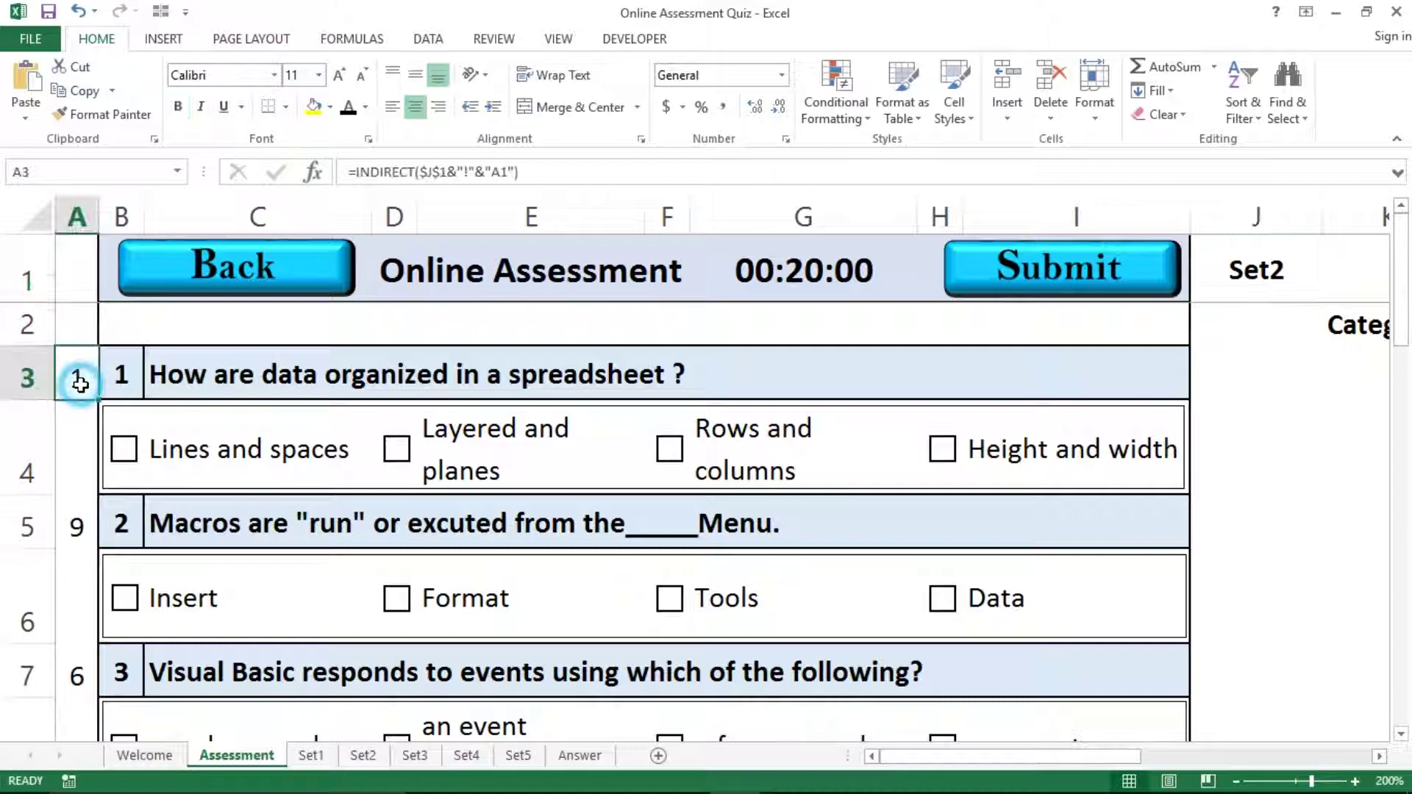
Open the question-text VLOOKUP formula in C3 for inspection and select the whole formula.
click(145, 375)
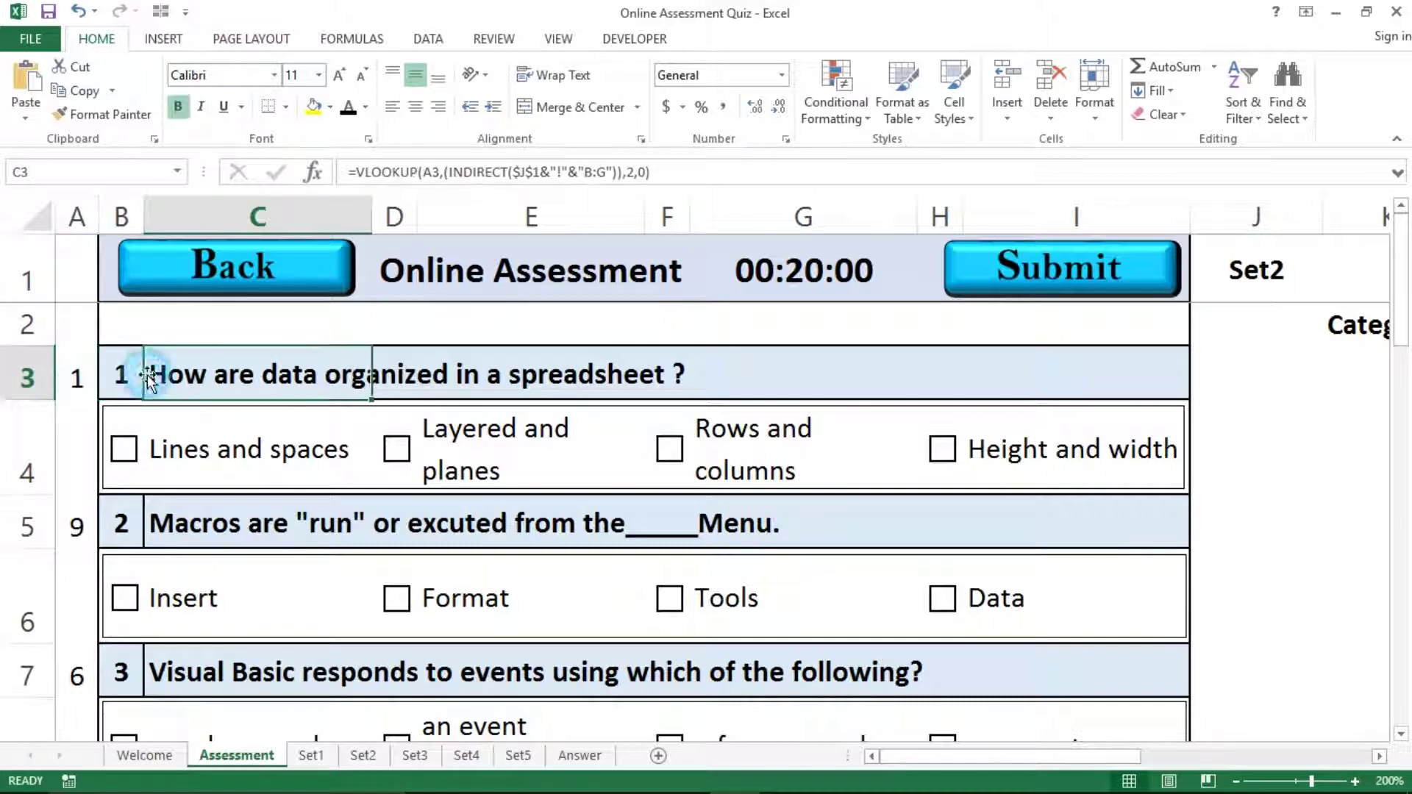
click(661, 171)
drag(650, 172, 334, 152)
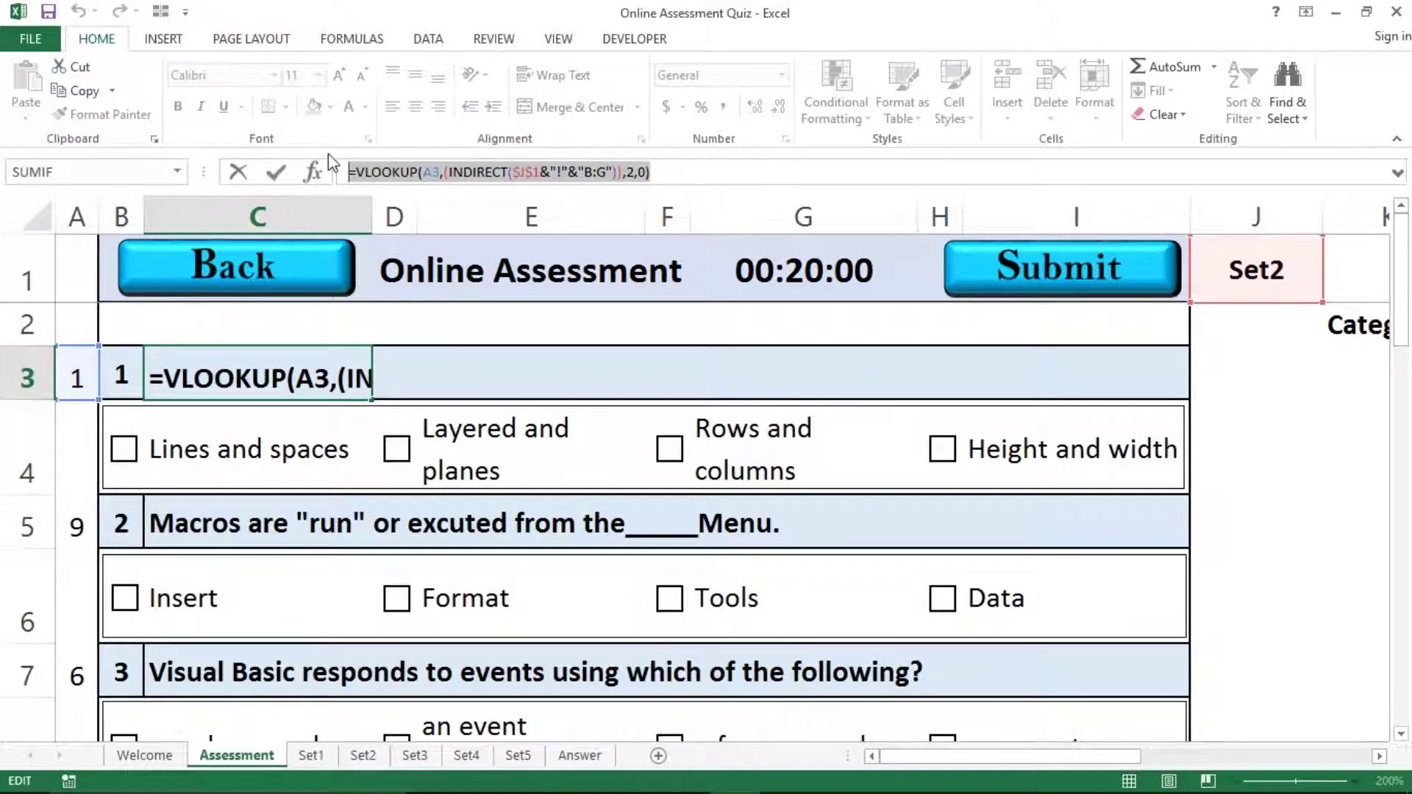
Check the category chosen on the Welcome sheet, and select the question range B1:H10 on the Set2 sheet.
key(Escape)
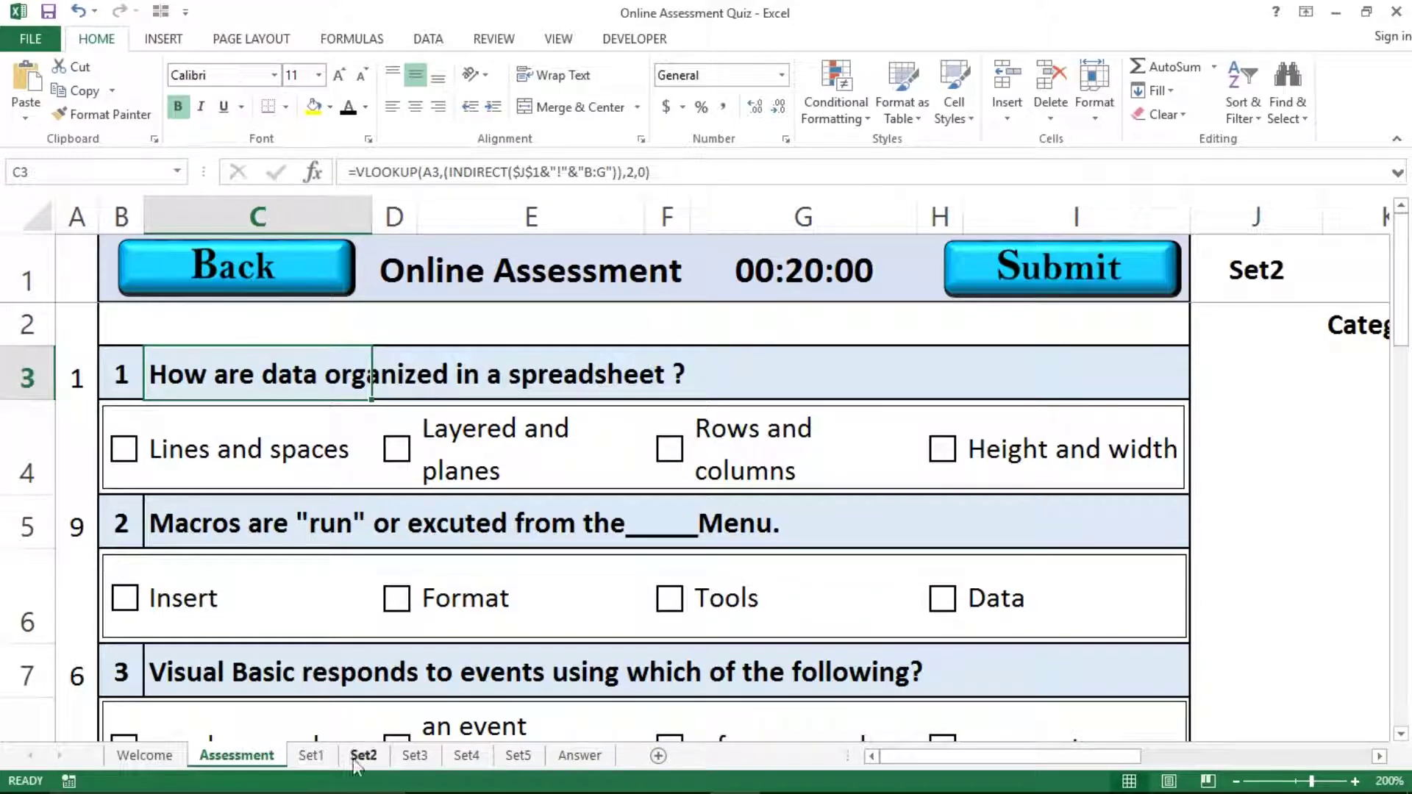
click(174, 756)
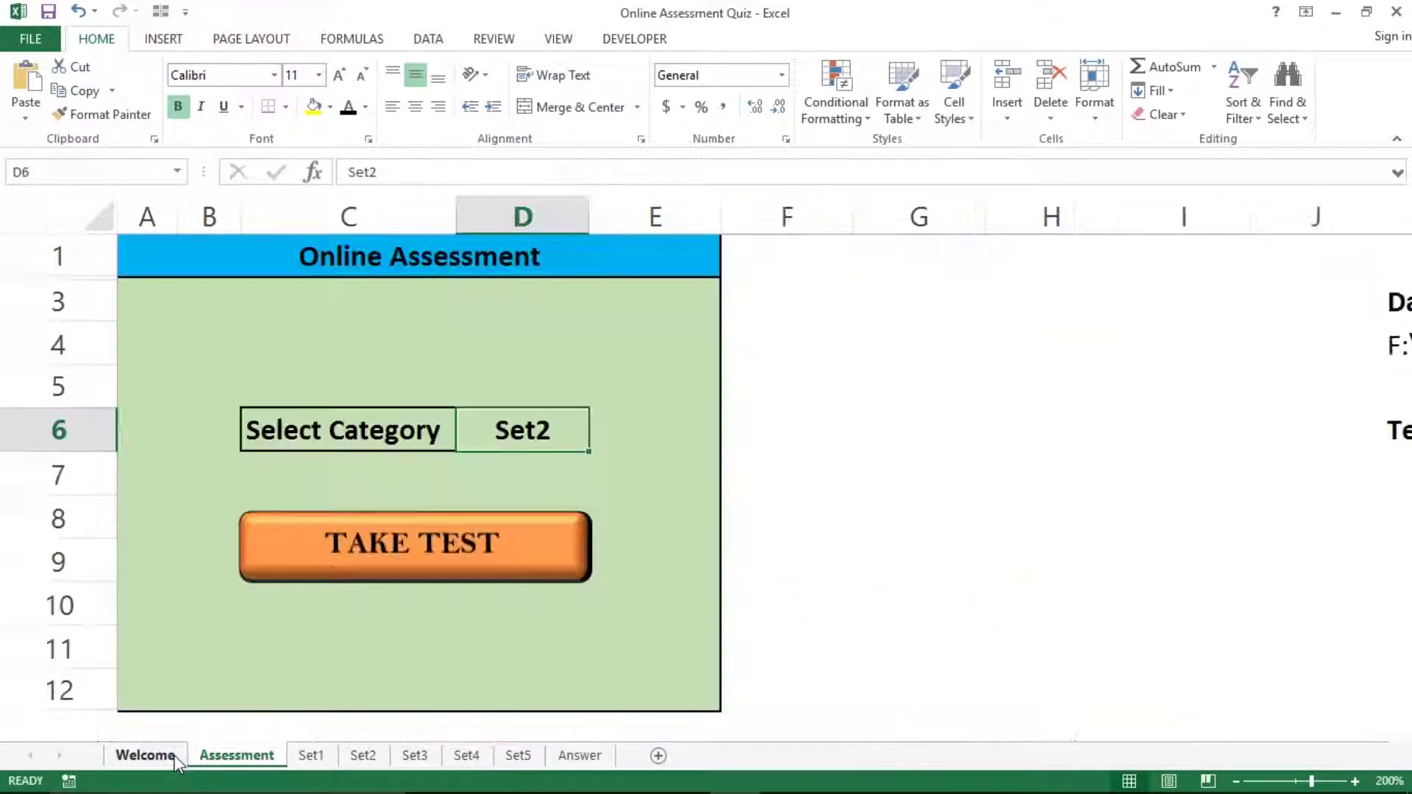
click(367, 756)
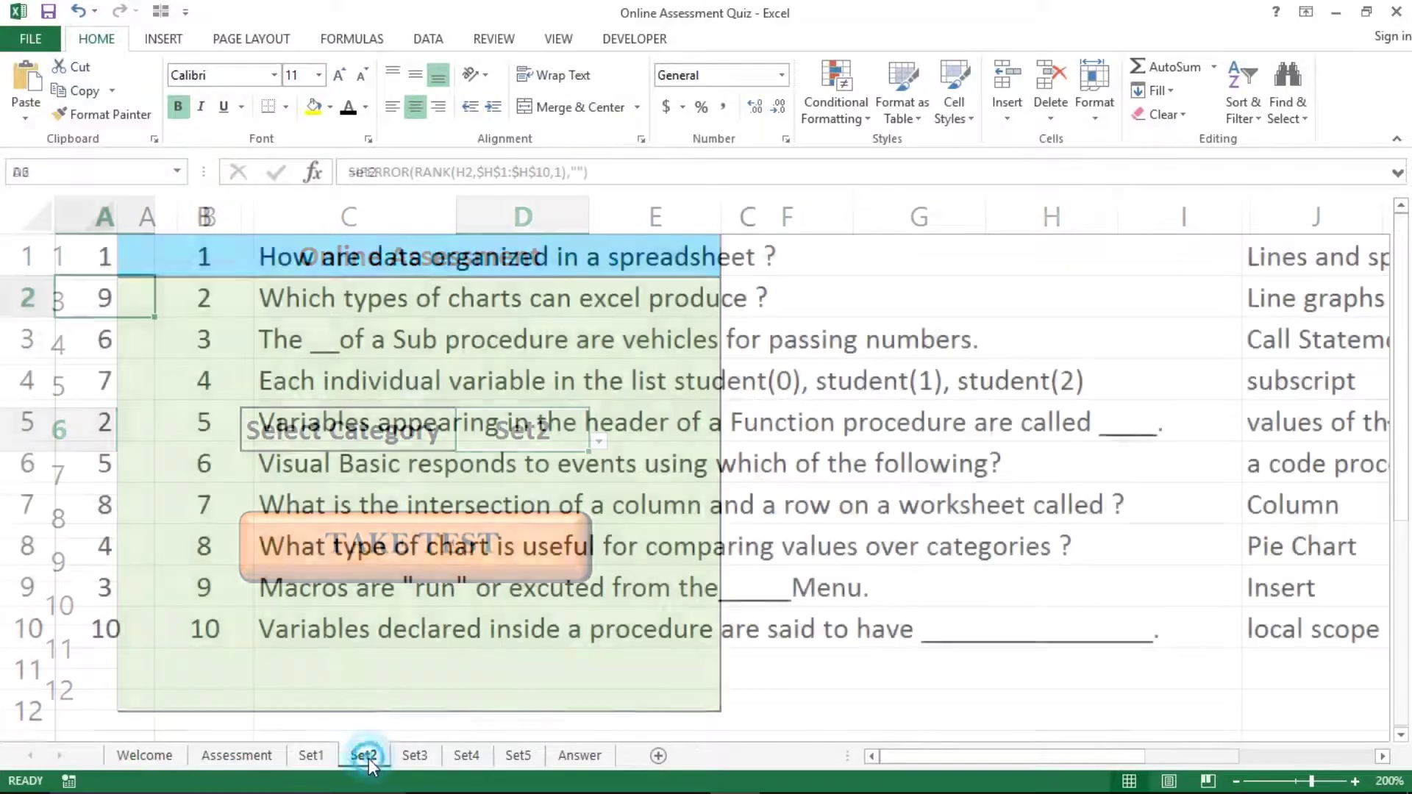
click(201, 235)
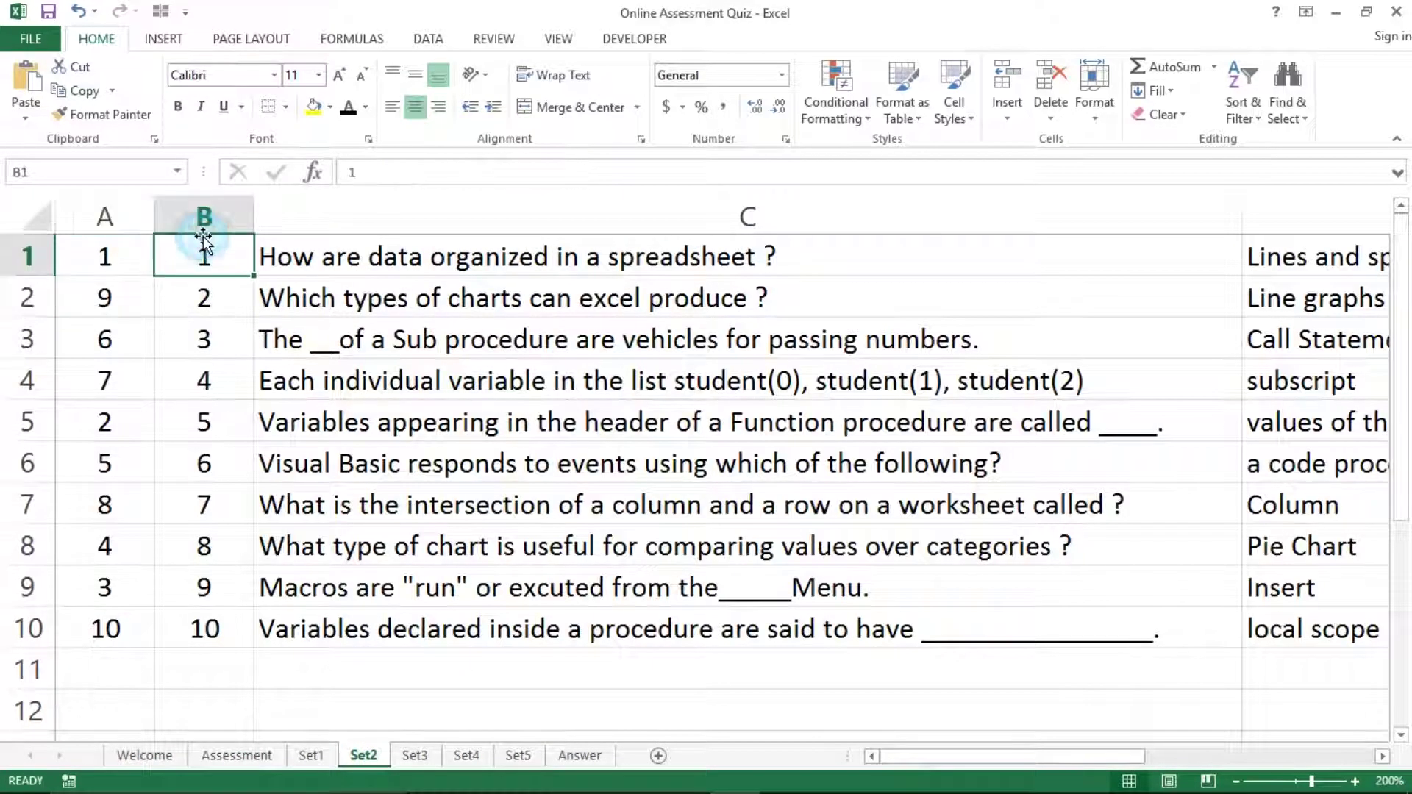
key(shift+Down)
key(shift+Down)
key(shift+Down)
key(shift+Down)
key(shift+Down)
key(shift+Down)
key(shift+Down)
key(shift+Down)
key(shift+Down)
key(shift+Right)
key(shift+Right)
key(shift+Right)
key(shift+Right)
key(shift+Right)
key(shift+Right)
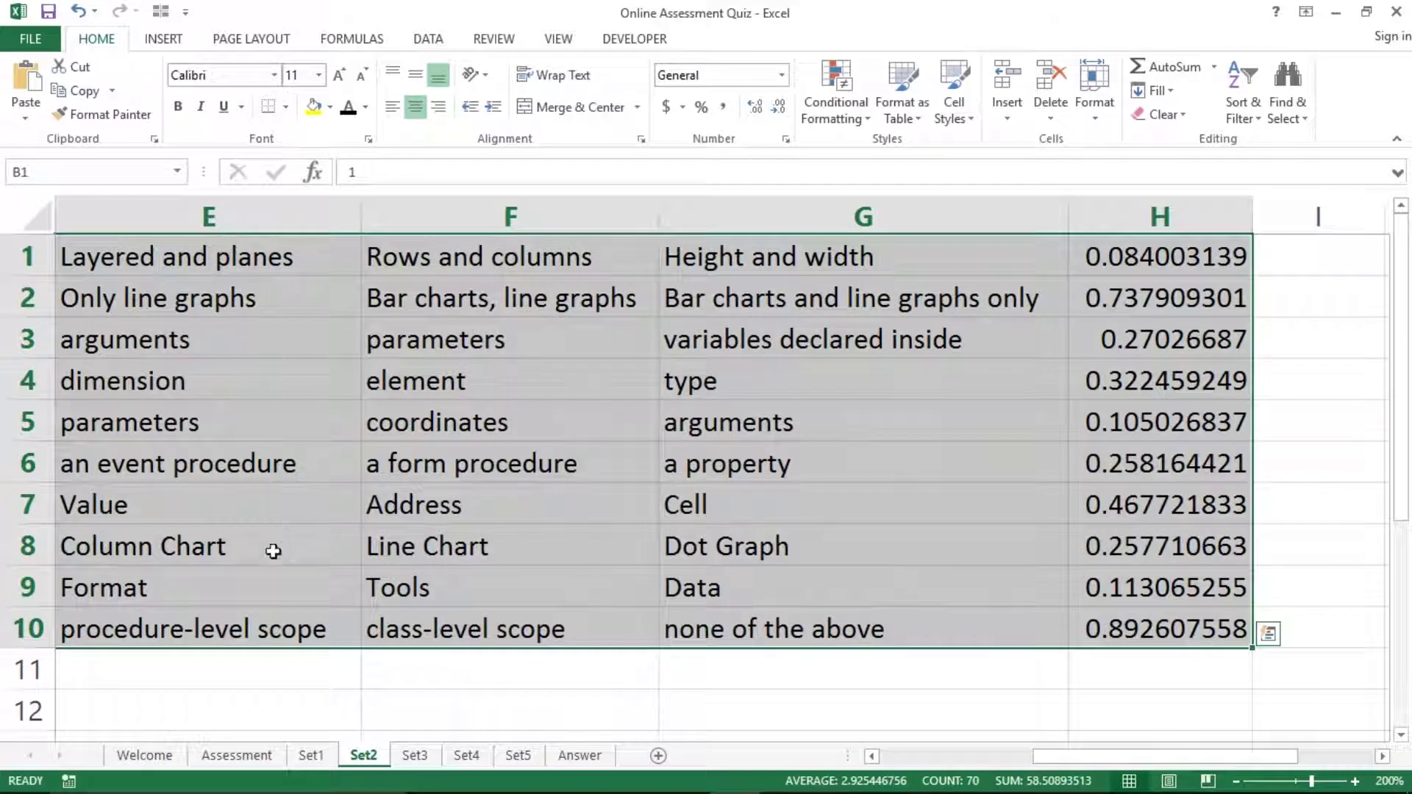
Return to the Assessment sheet and examine the question lookup formula in C3 with an enlarged formula bar.
click(236, 756)
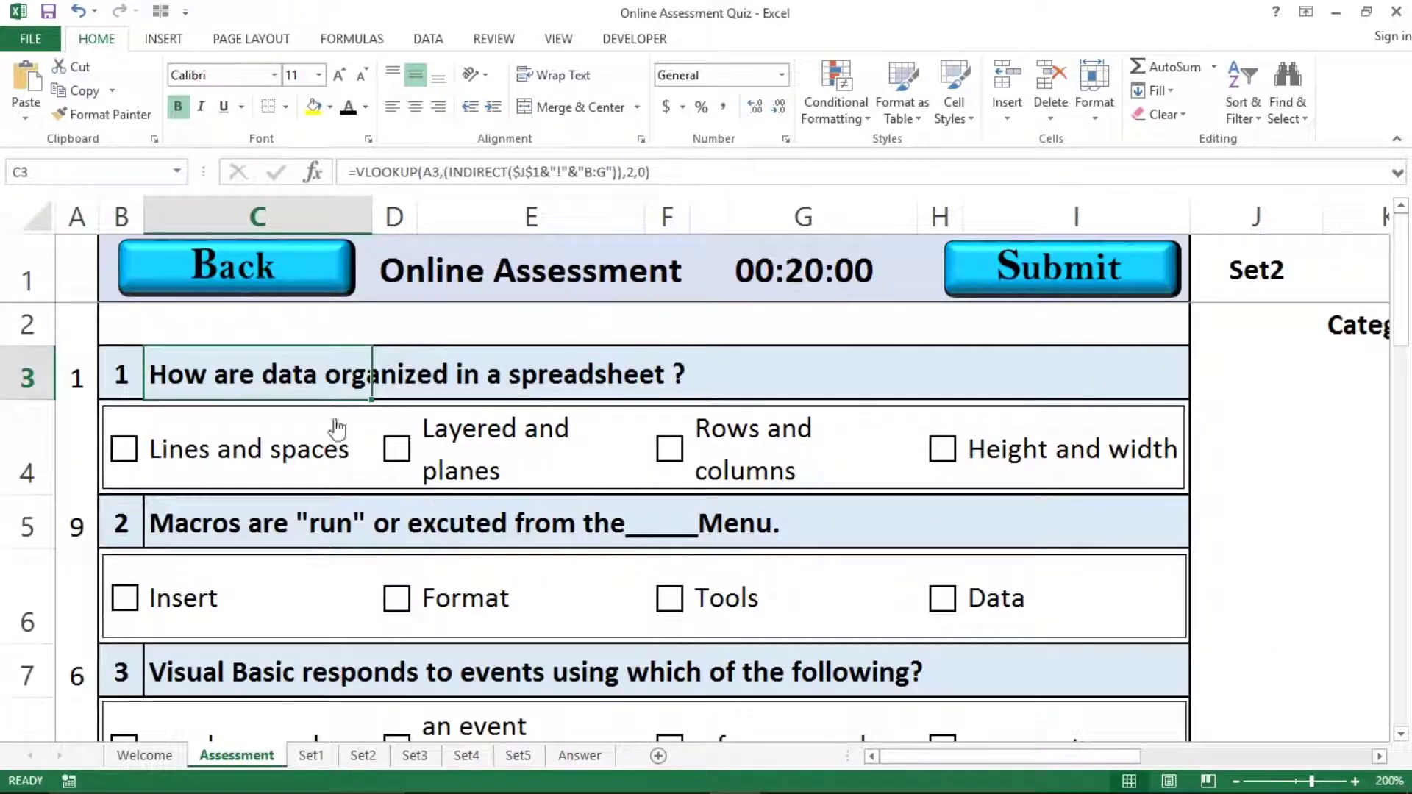
click(197, 375)
click(665, 189)
drag(665, 190, 666, 211)
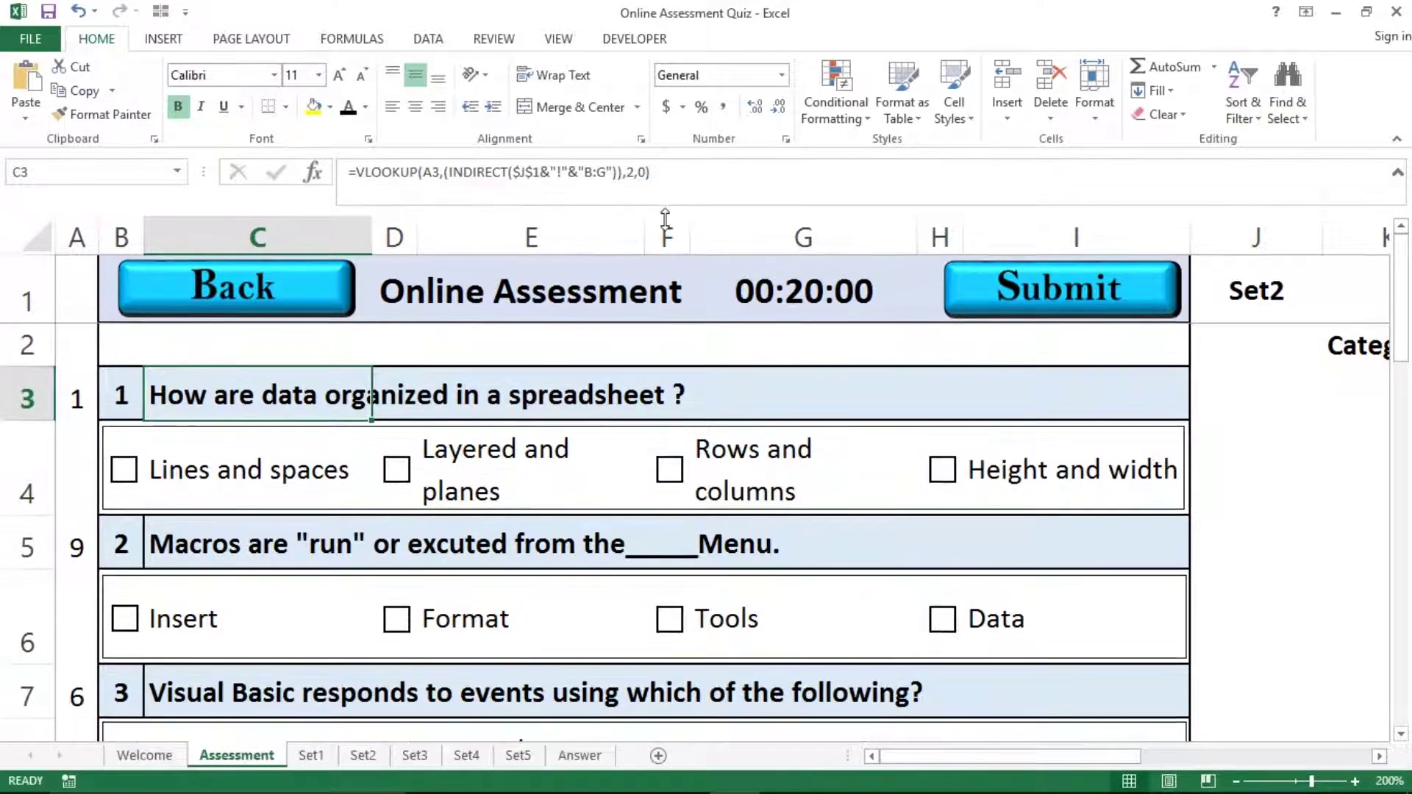
click(665, 174)
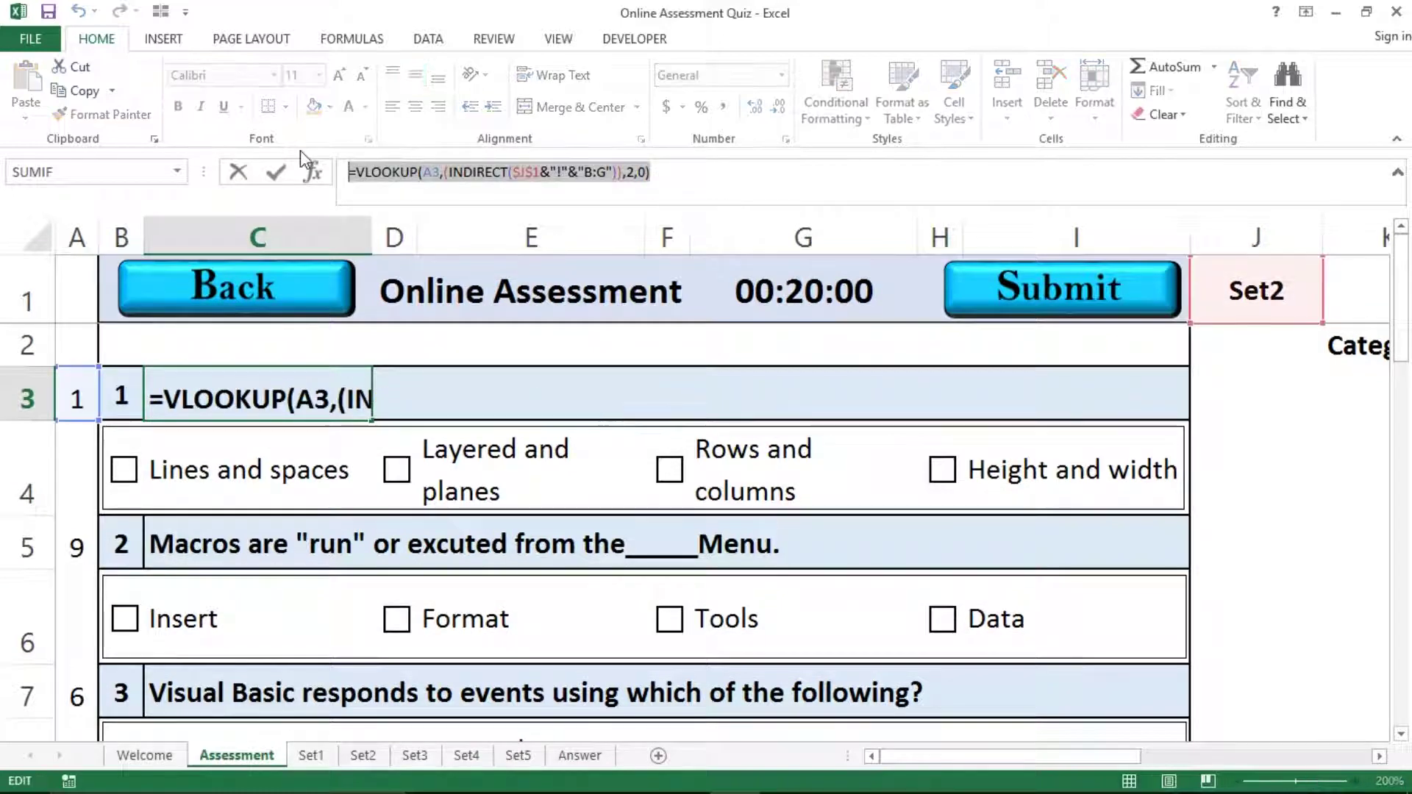
click(276, 172)
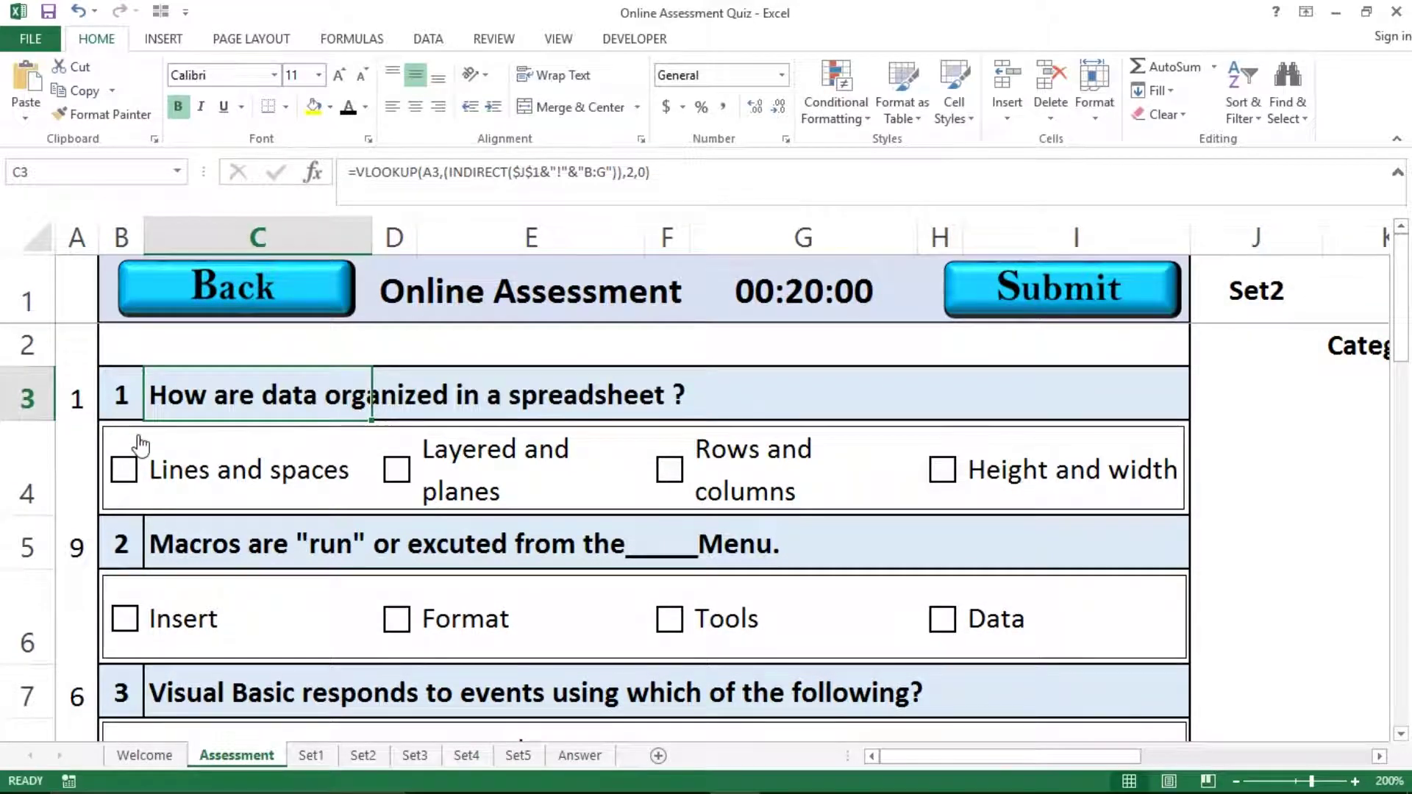
Examine the VLOOKUP formulas behind the first question's answer options, from C4 across to I4.
click(141, 445)
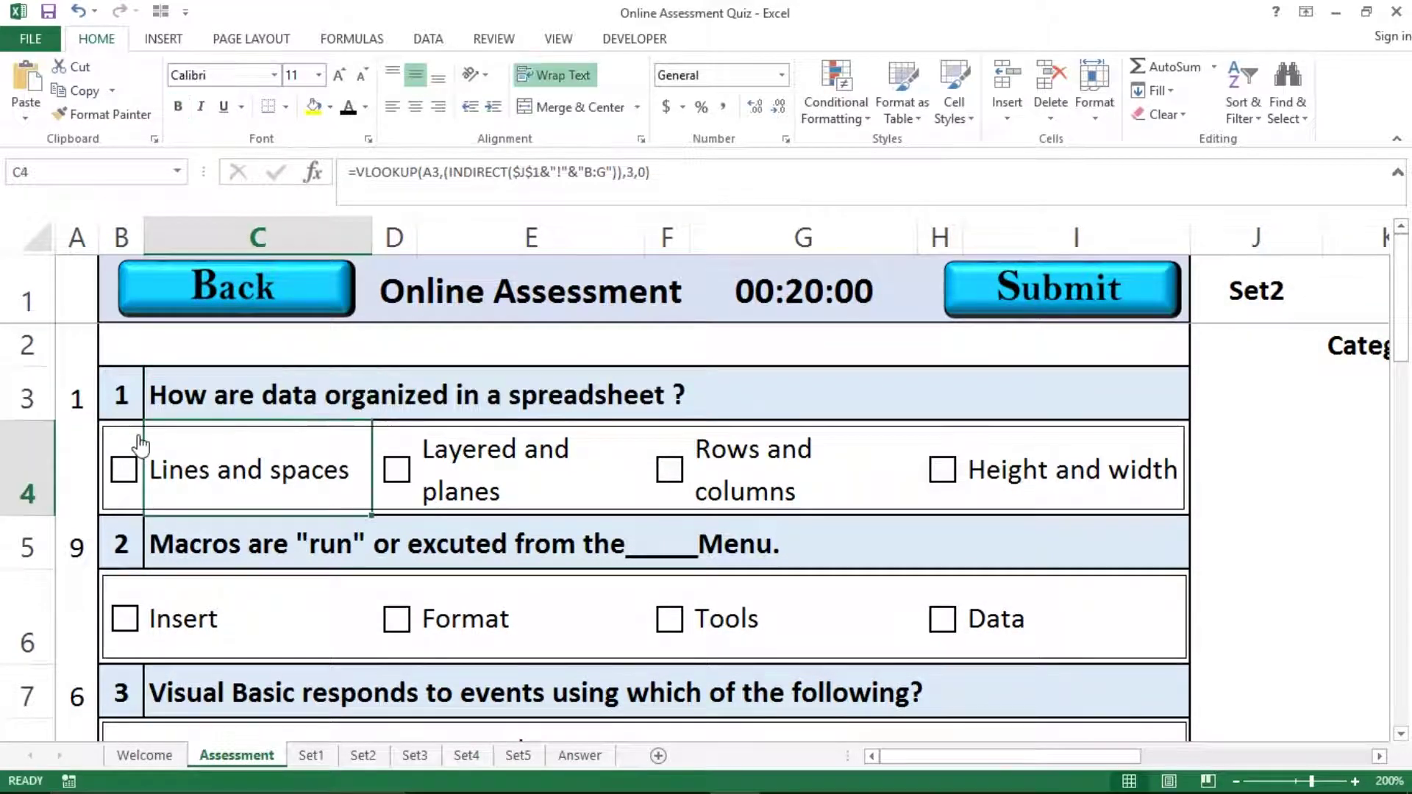
click(672, 174)
drag(672, 173, 357, 157)
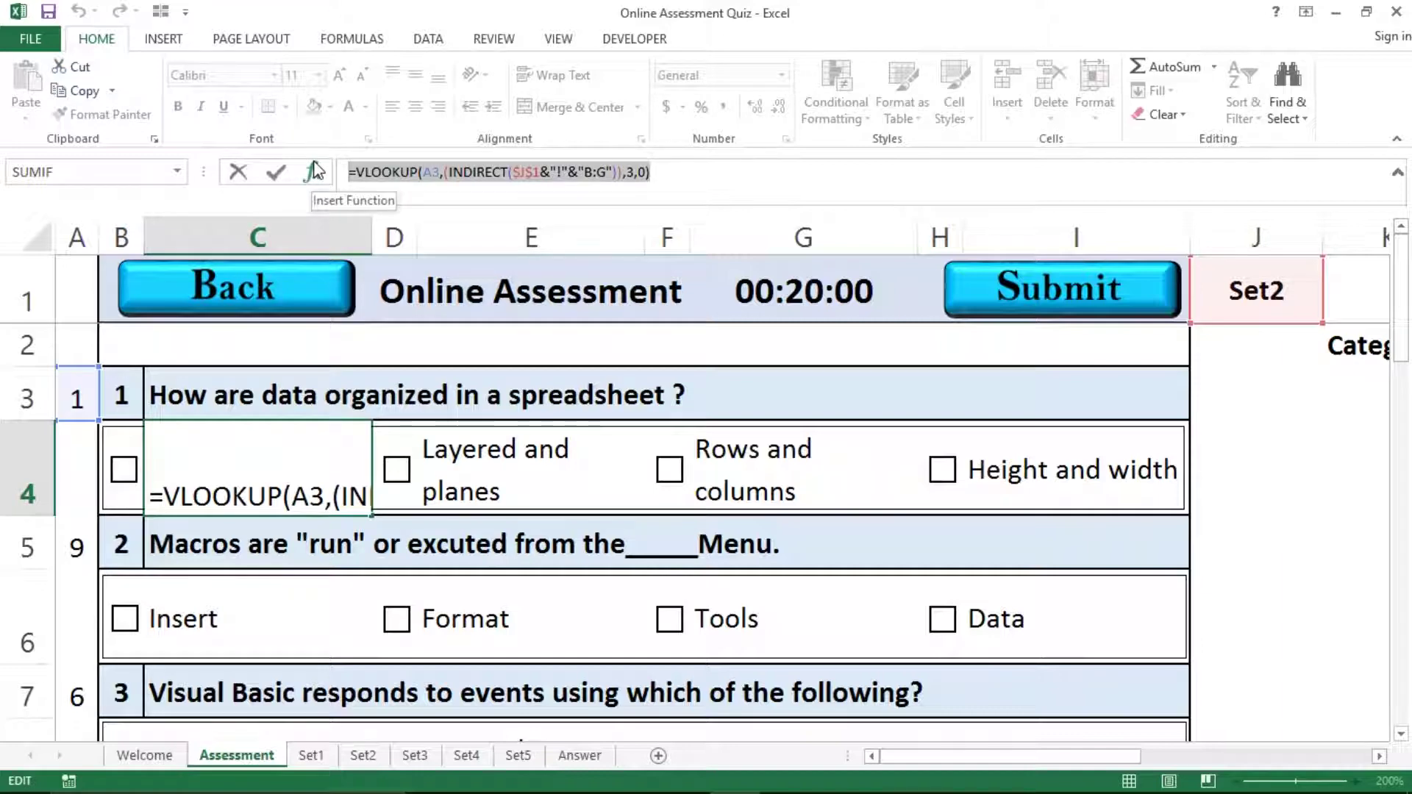
key(Tab)
key(Tab)
key(Tab)
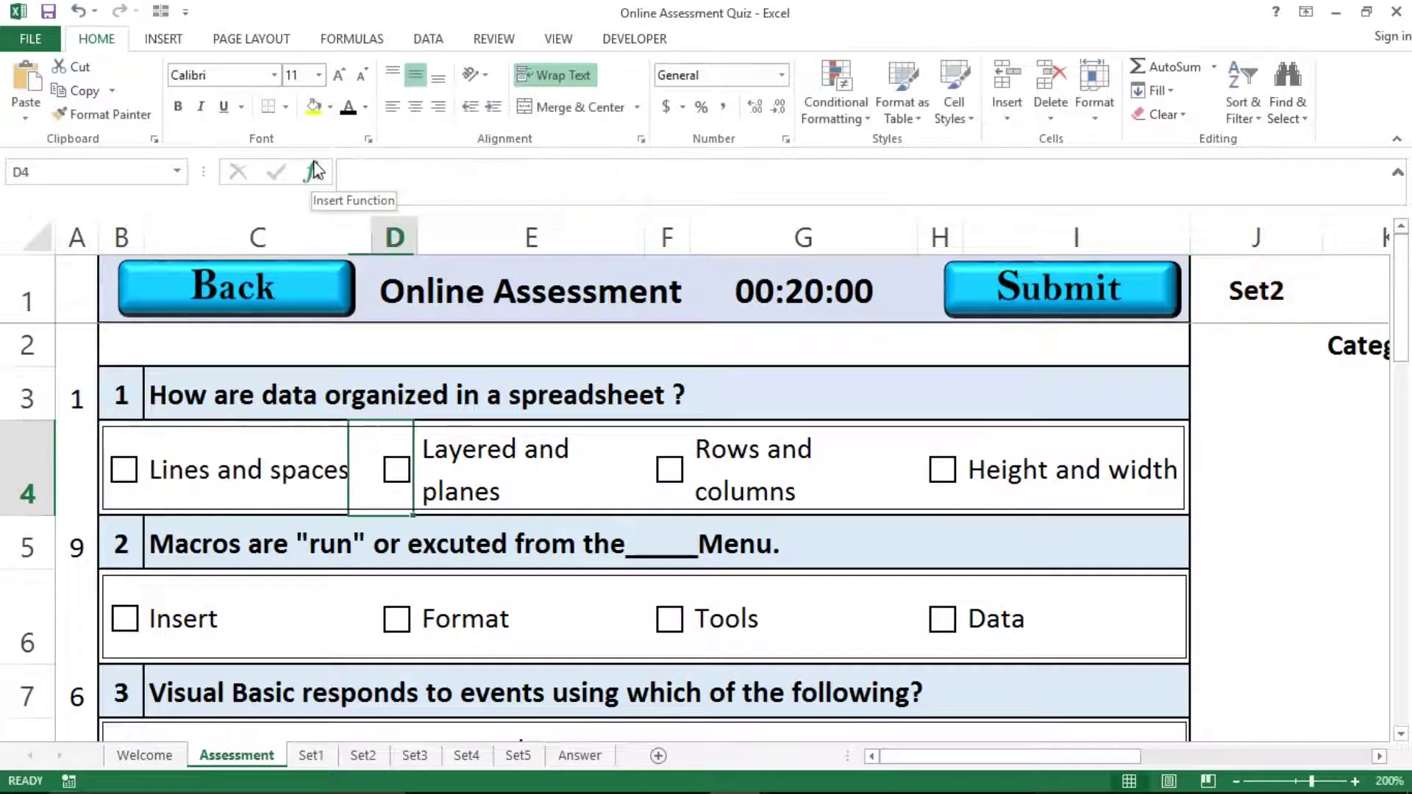
key(Tab)
key(Tab)
key(Tab)
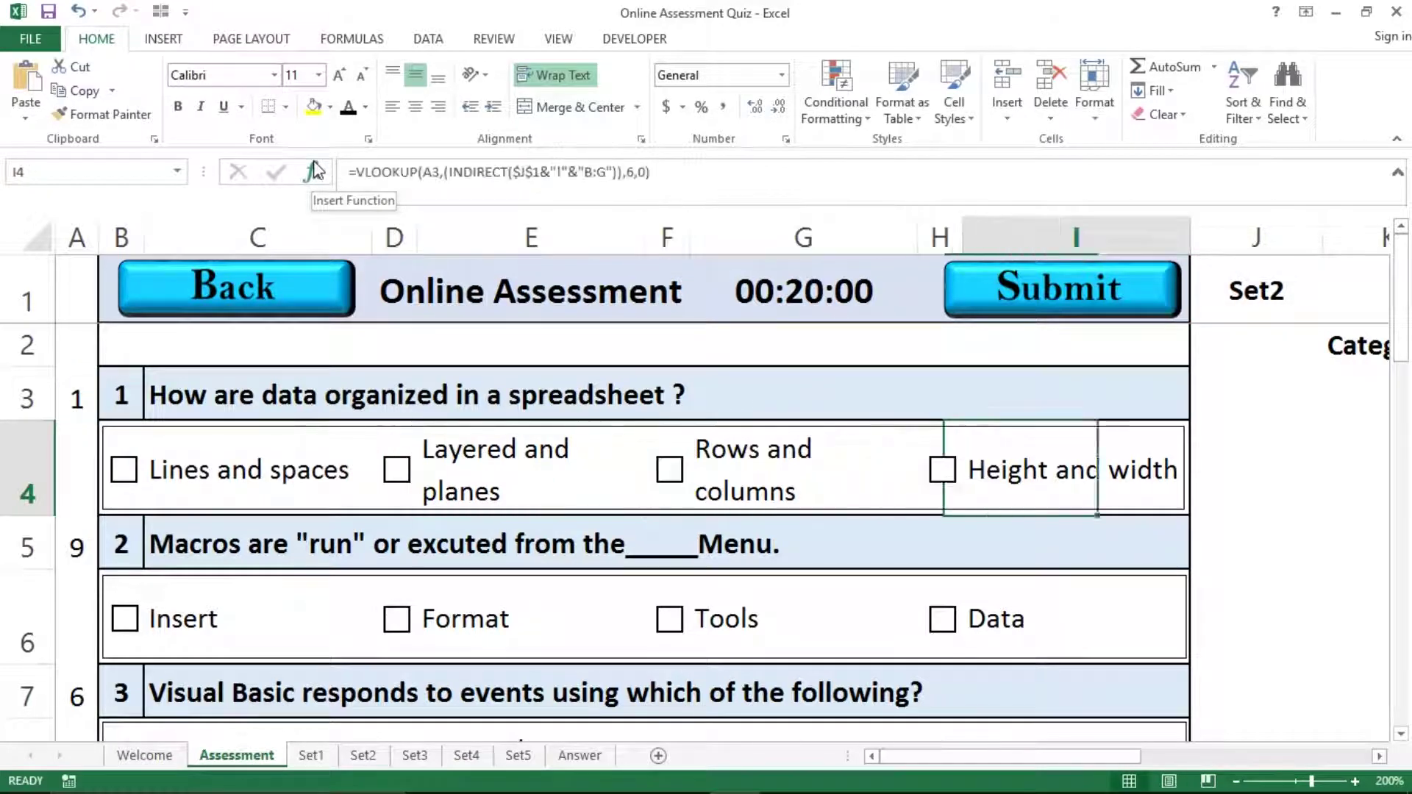
Go down column B through all the questions to the empty rows below the last one.
key(Left)
key(Left)
key(Left)
key(Left)
key(Left)
key(Left)
key(Left)
key(Down)
key(Down)
key(Down)
key(Down)
key(Down)
key(Down)
key(Down)
key(Down)
key(Down)
key(Down)
key(Down)
key(Down)
key(Down)
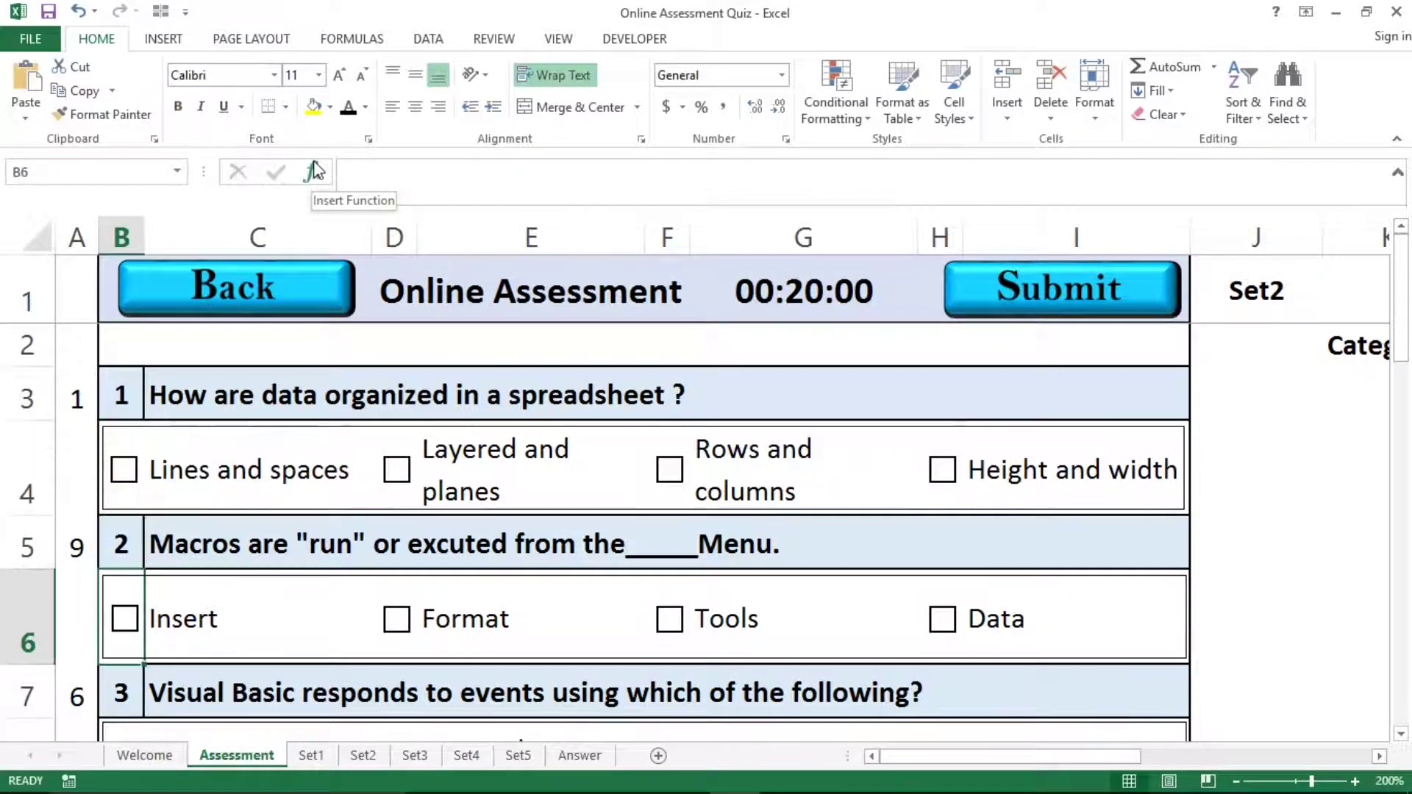
key(Down)
key(Down)
key(Down)
key(Down)
key(Down)
key(Down)
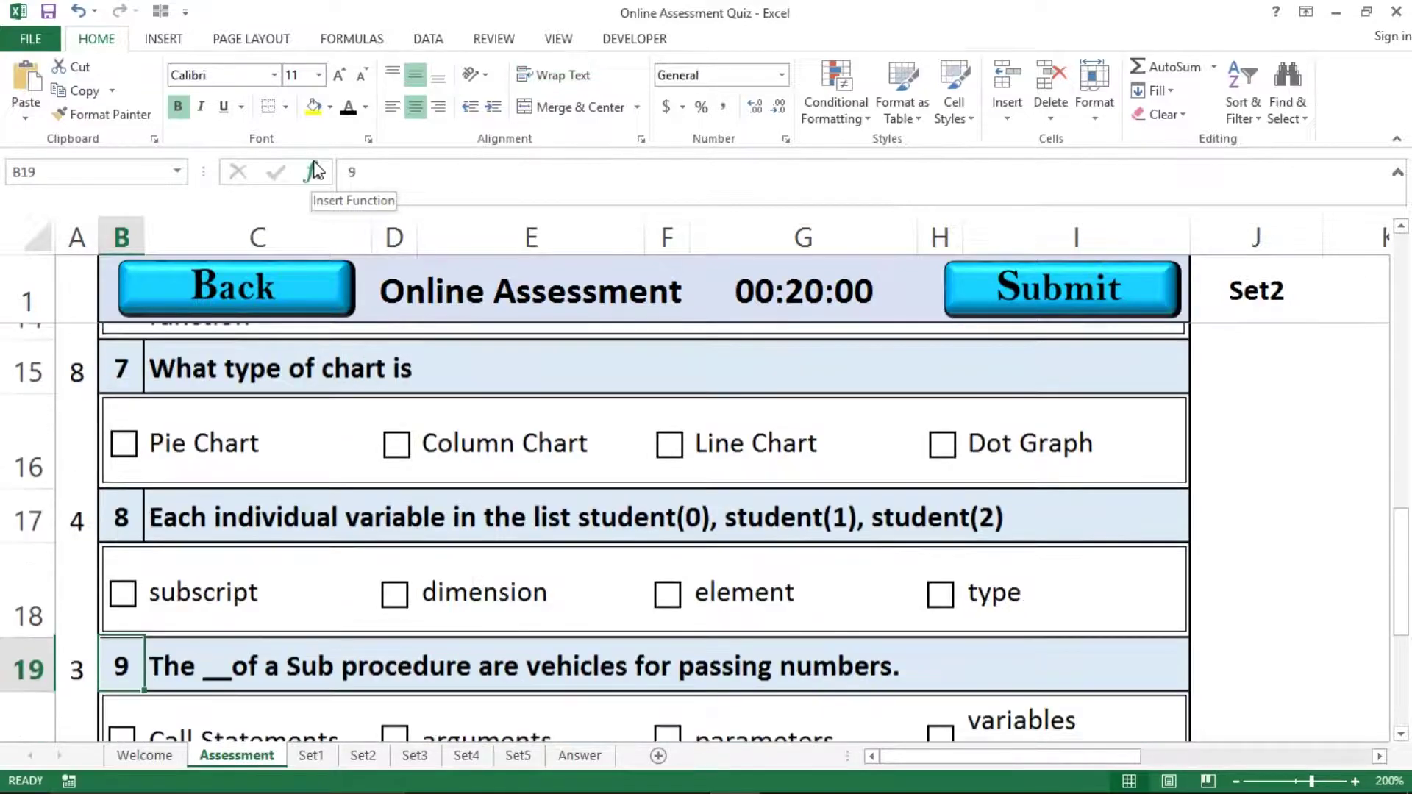
key(Down)
Hide all unused rows from row 24 to the end of the Assessment sheet and return to the first question.
key(shift+space)
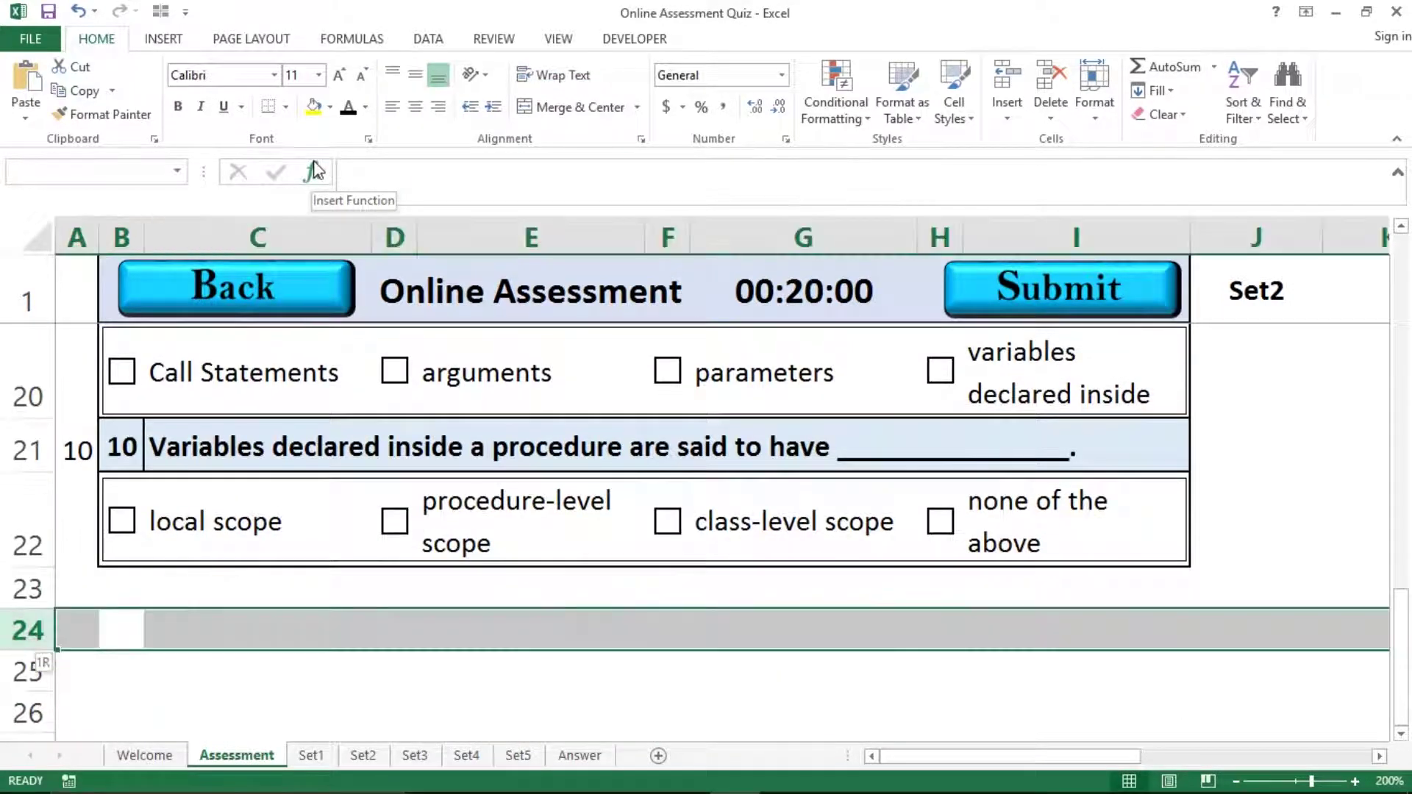
key(ctrl+shift+Down)
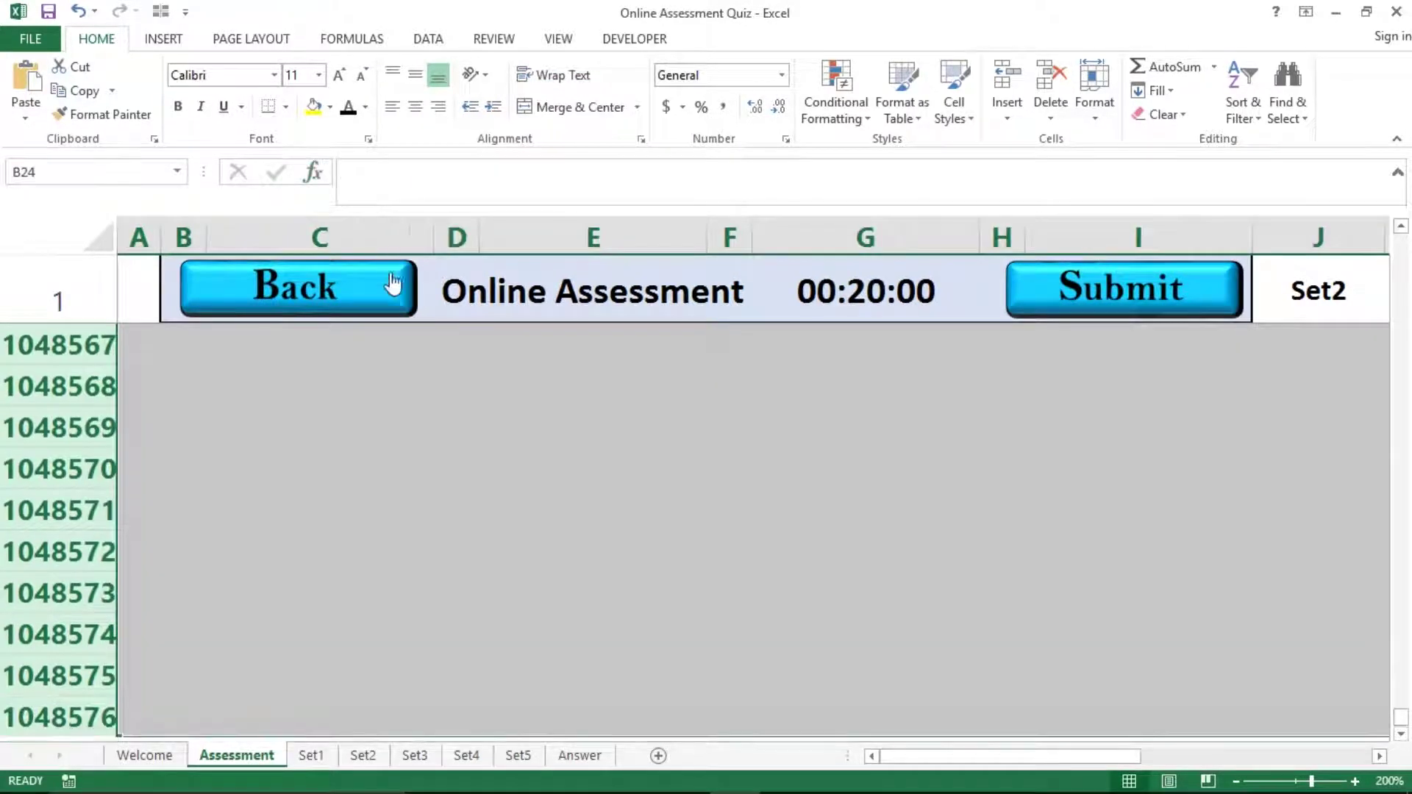
right_click(244, 503)
click(272, 466)
key(ctrl+Up)
key(ctrl+Up)
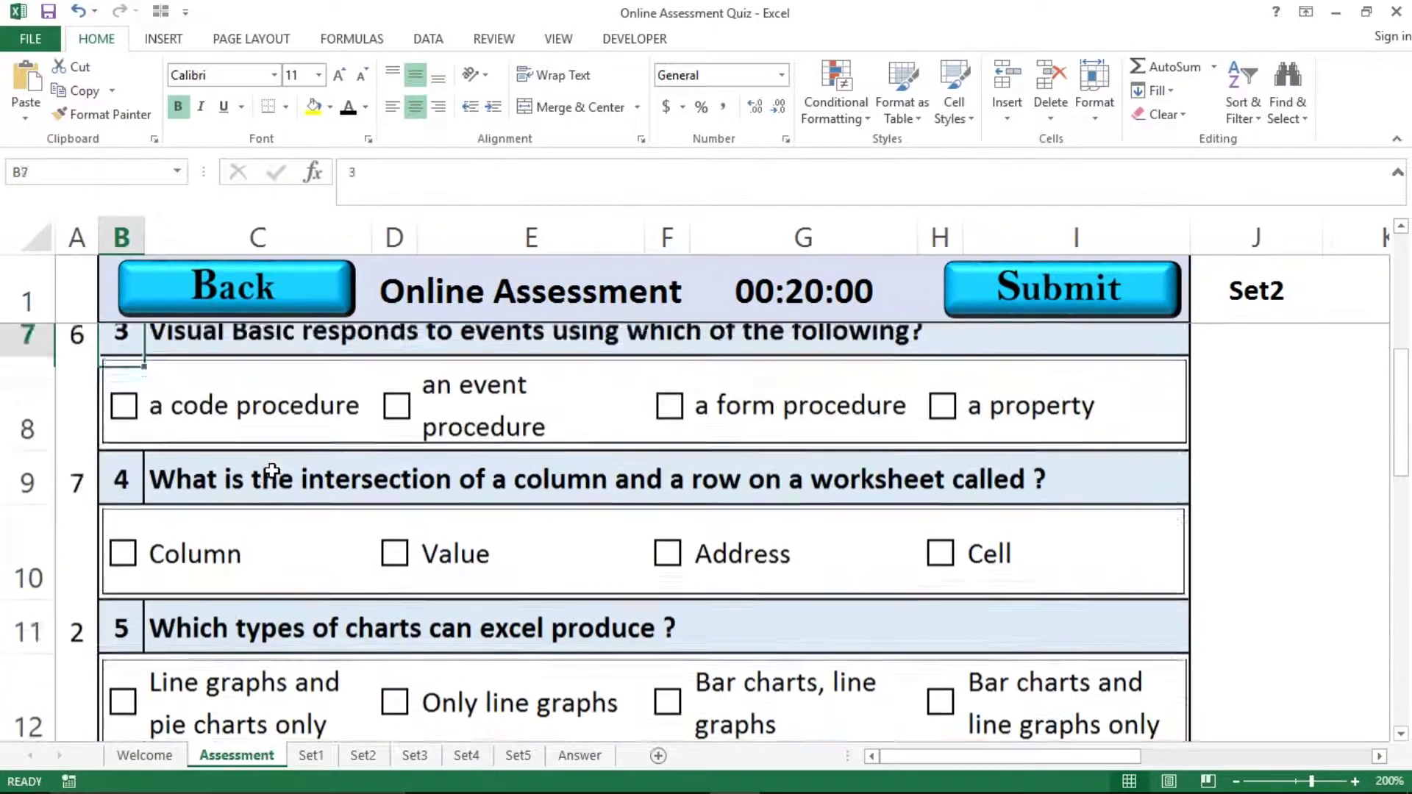
key(Down)
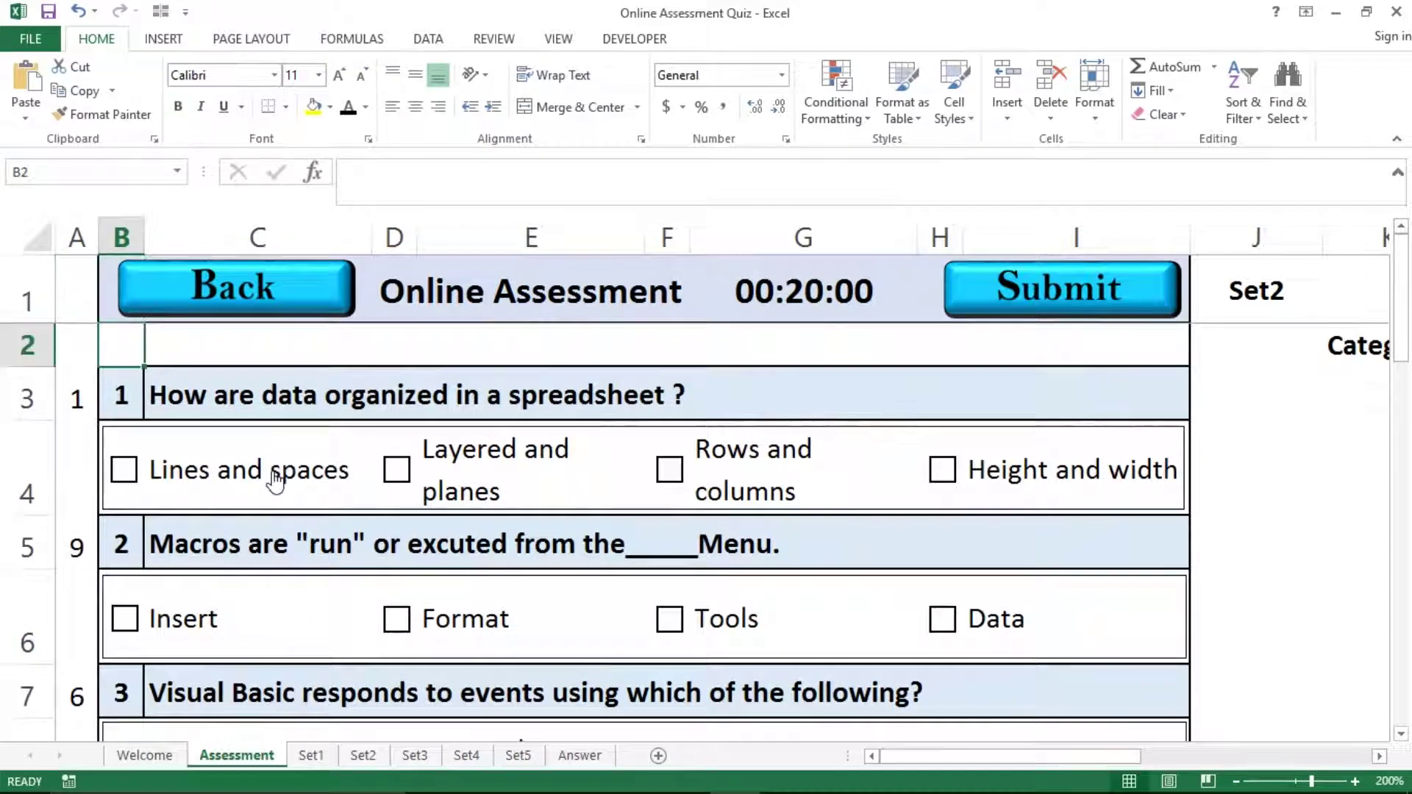
key(Right)
key(Right)
key(Right)
key(Right)
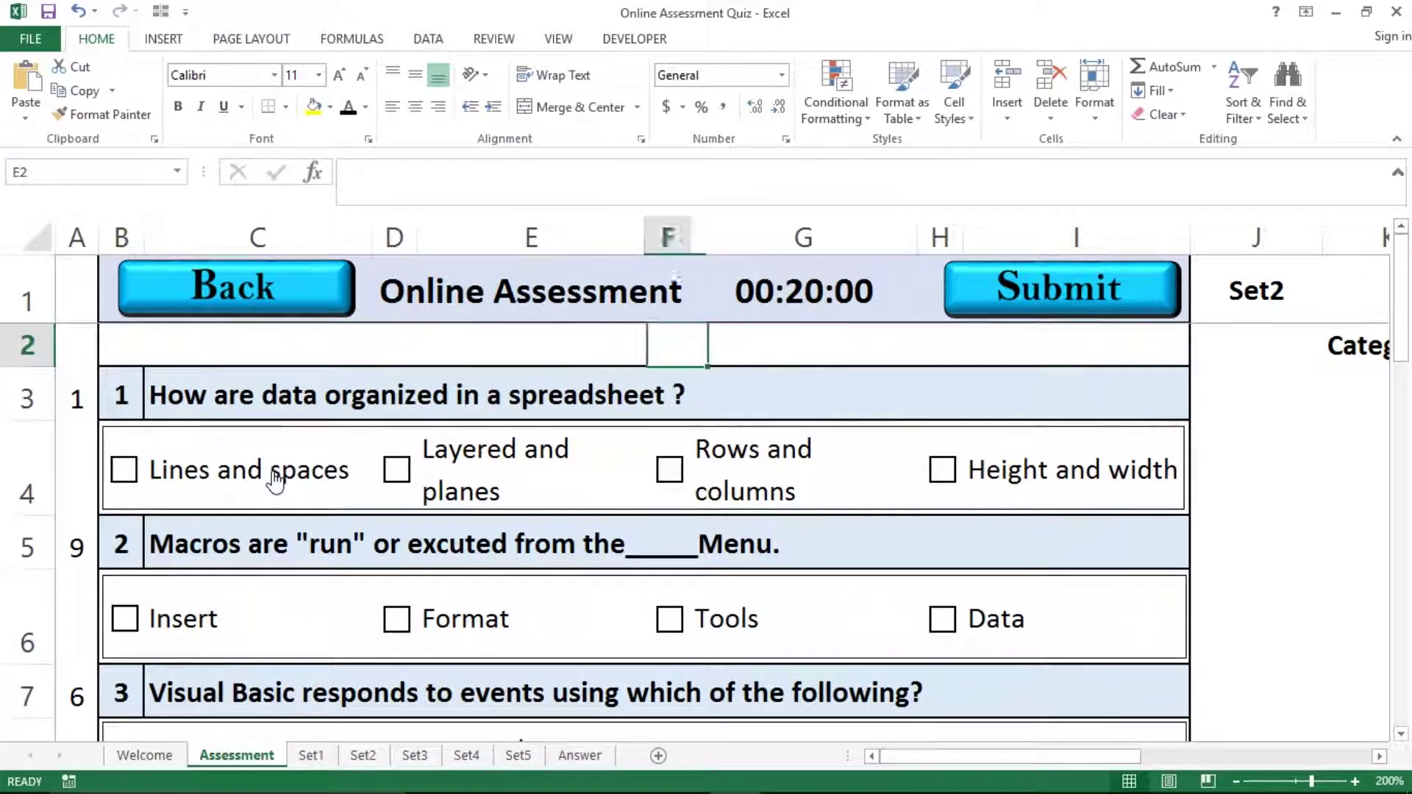
key(Left)
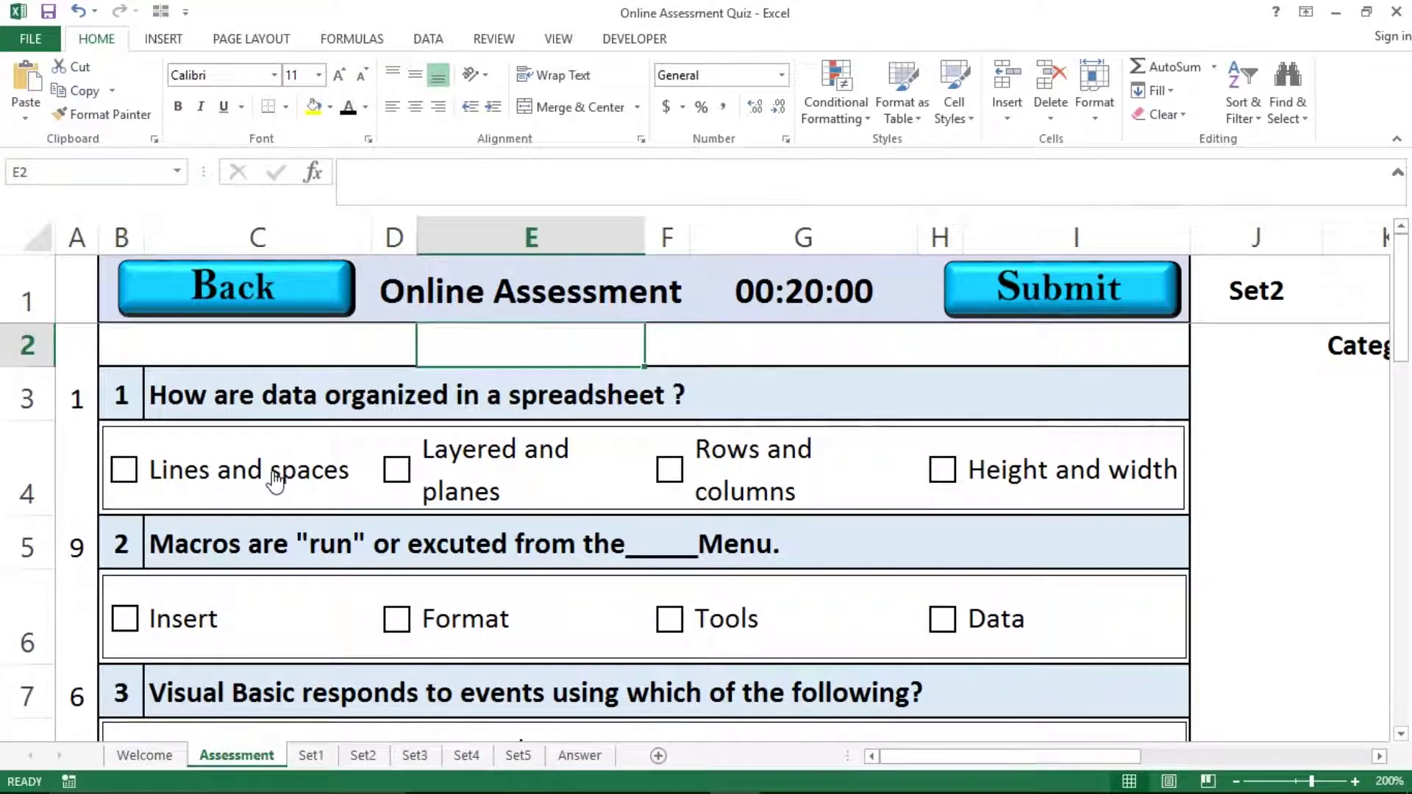
click(121, 224)
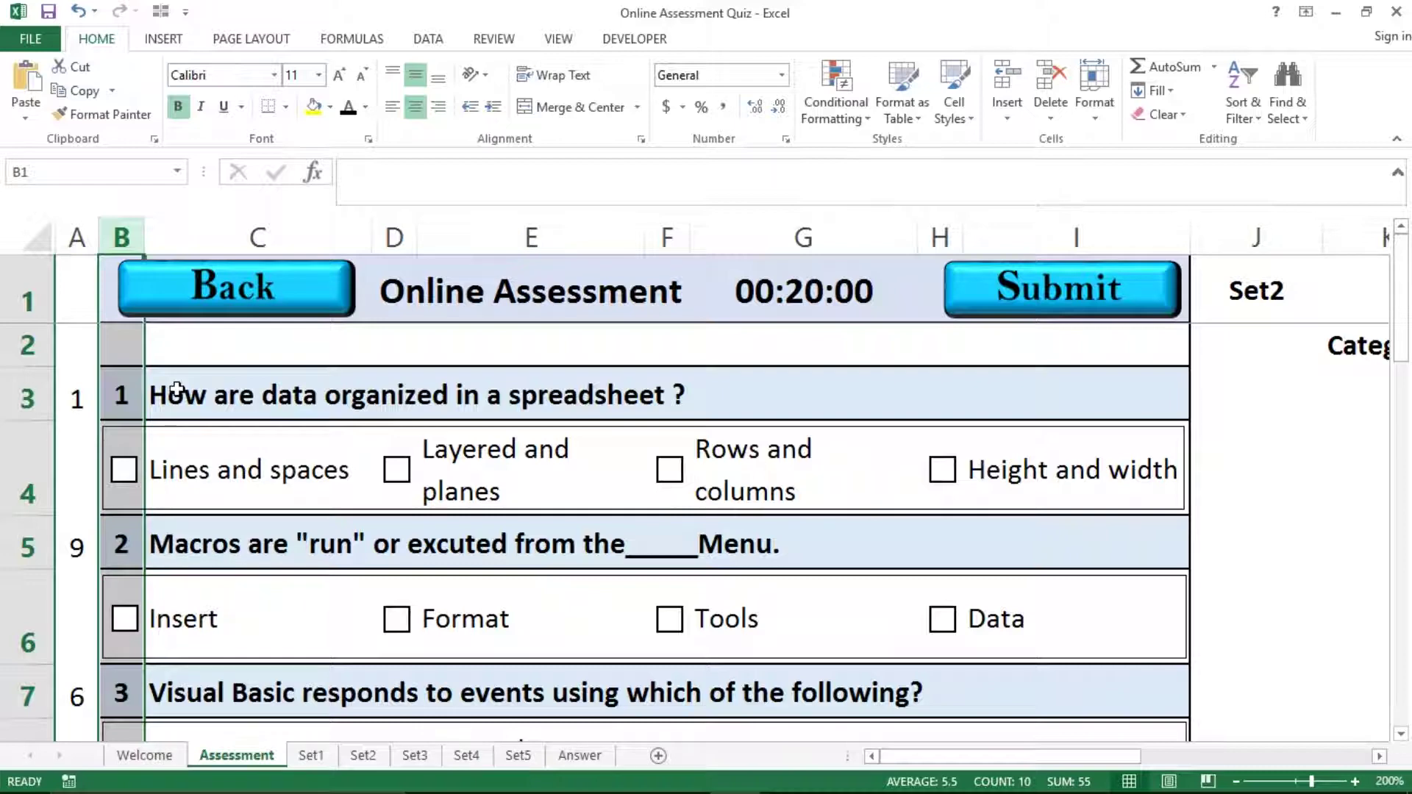
Examine the Category helper cells beside the questionnaire, including the link to the Welcome sheet in L2.
click(1372, 331)
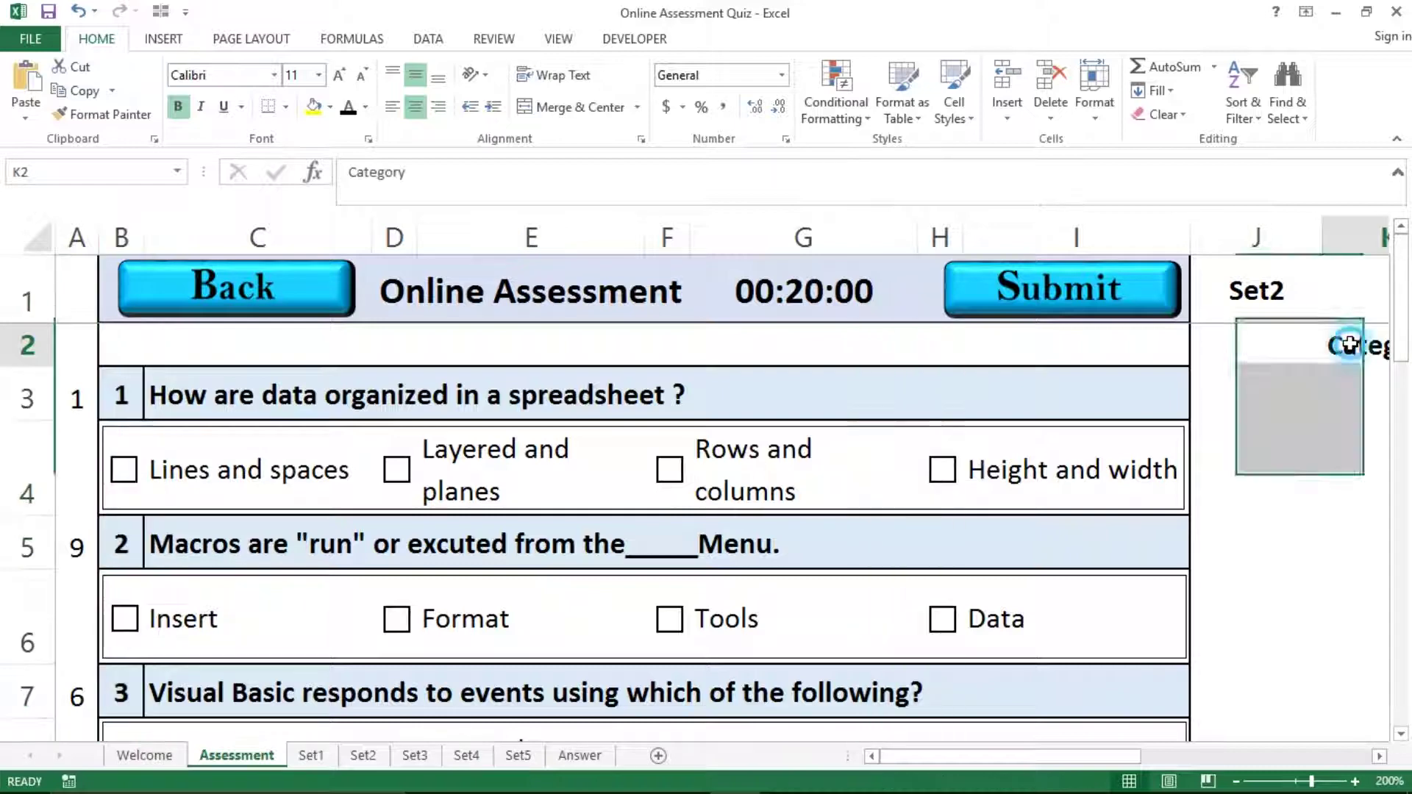
key(Right)
key(Right)
key(Right)
key(Left)
key(Left)
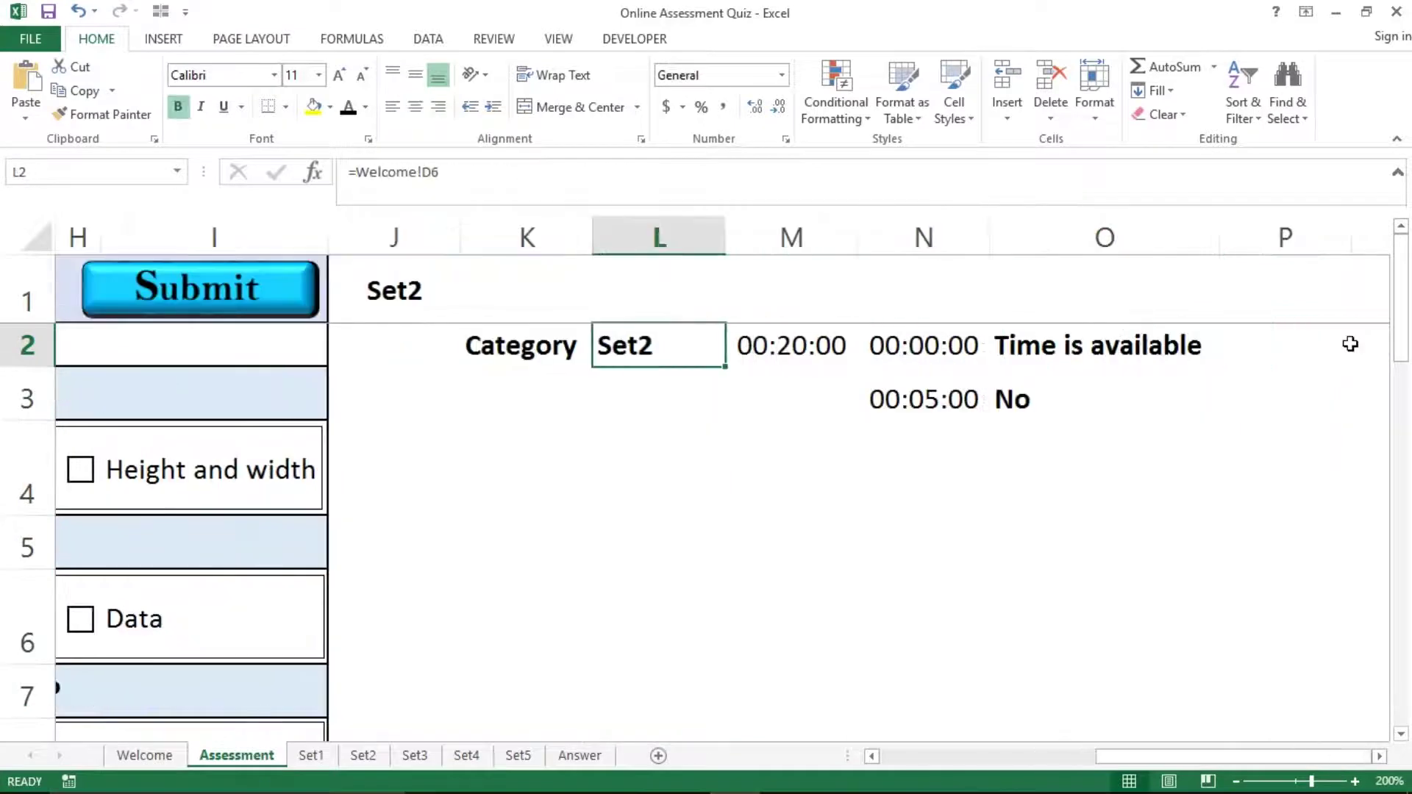
Examine the timer reference in M2 and the end-time value in N2.
key(Right)
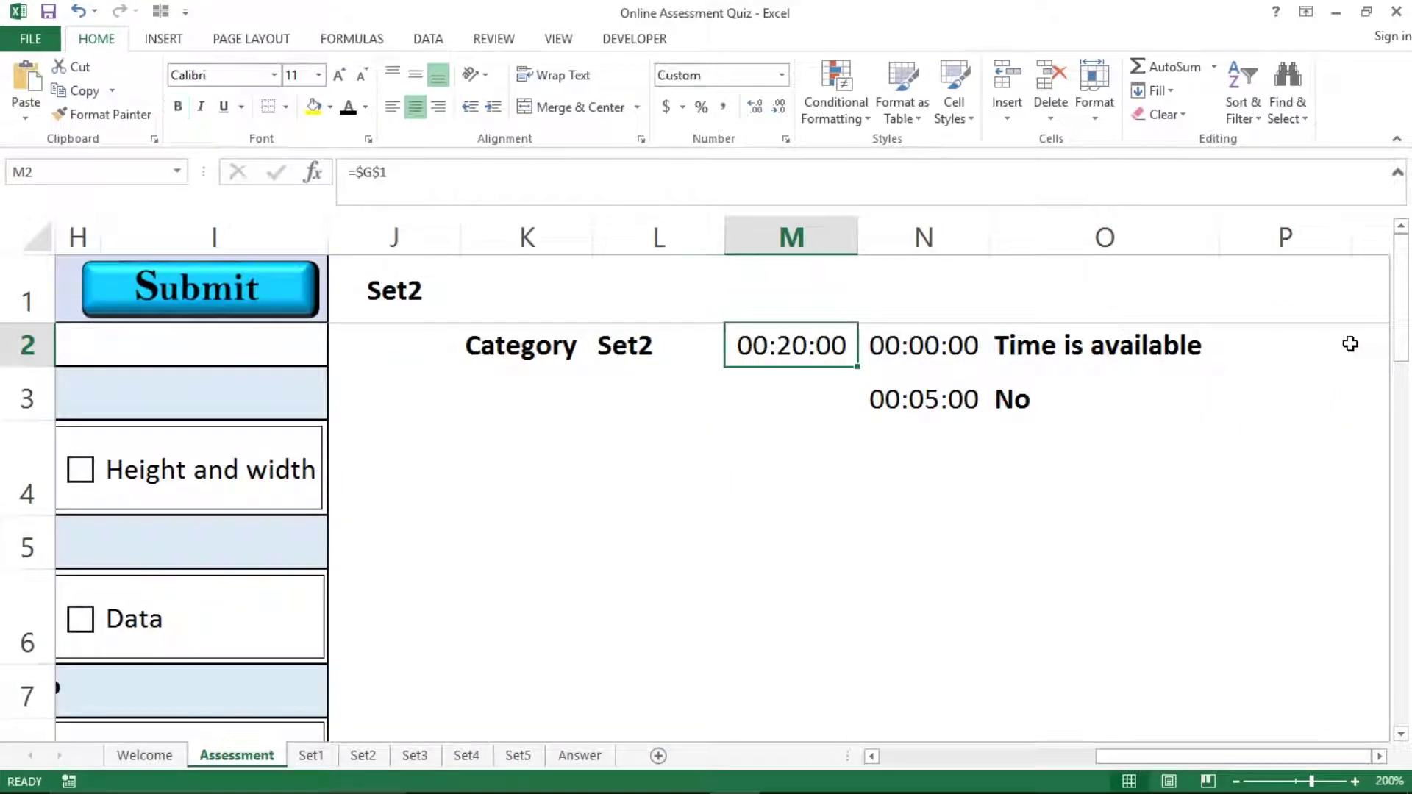
click(1000, 331)
click(859, 344)
click(836, 339)
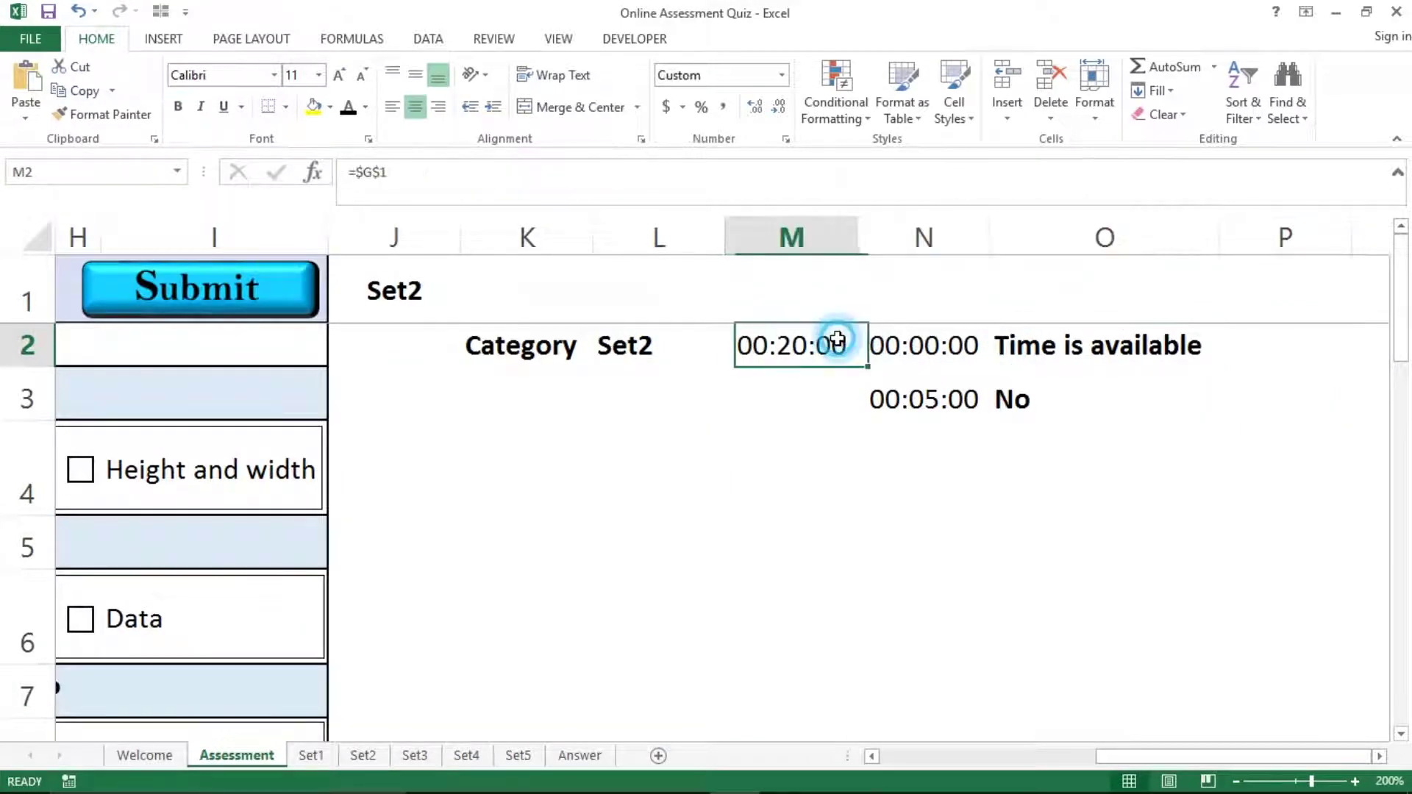
click(909, 347)
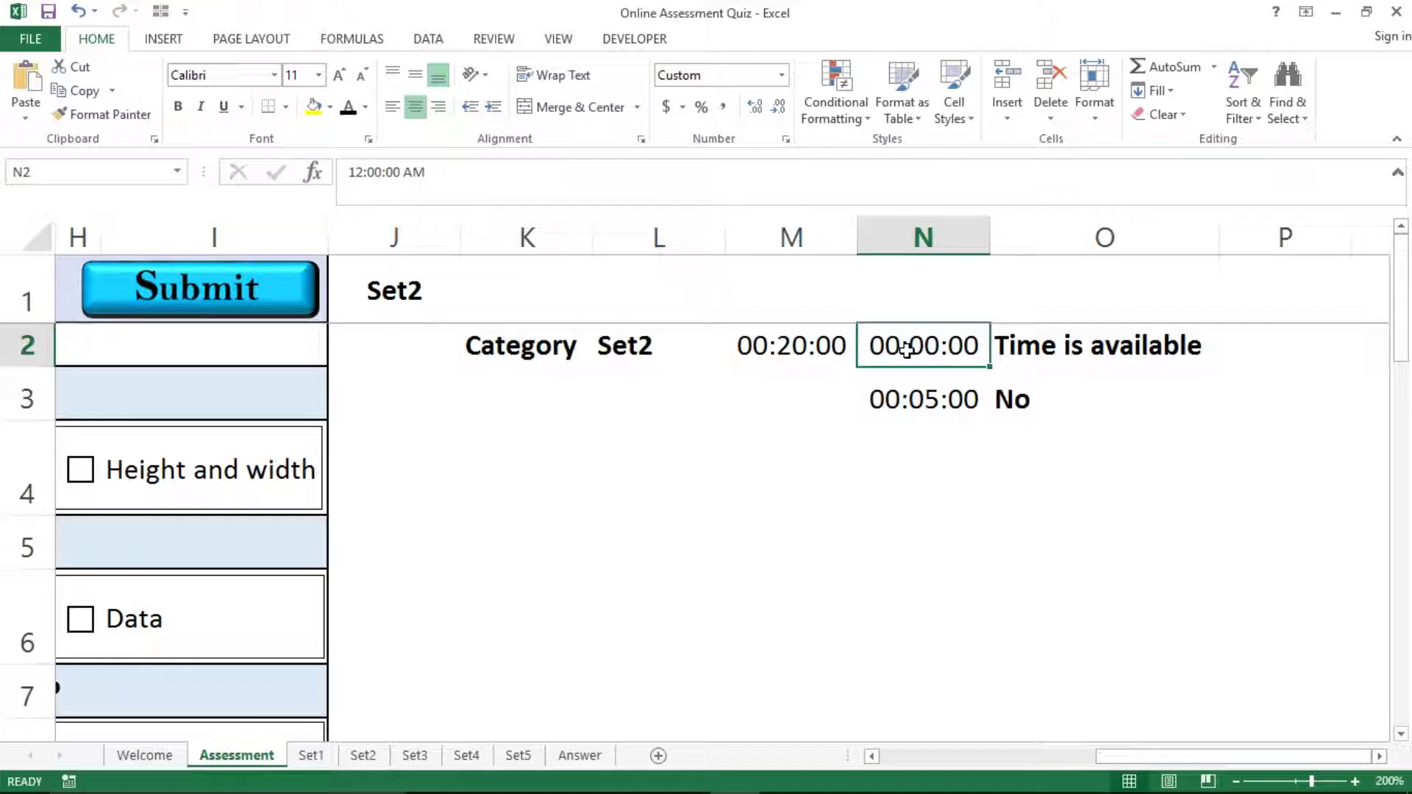
Examine the IF formula in O2 that compares N2 with M2, highlighting its condition and true result.
click(1059, 341)
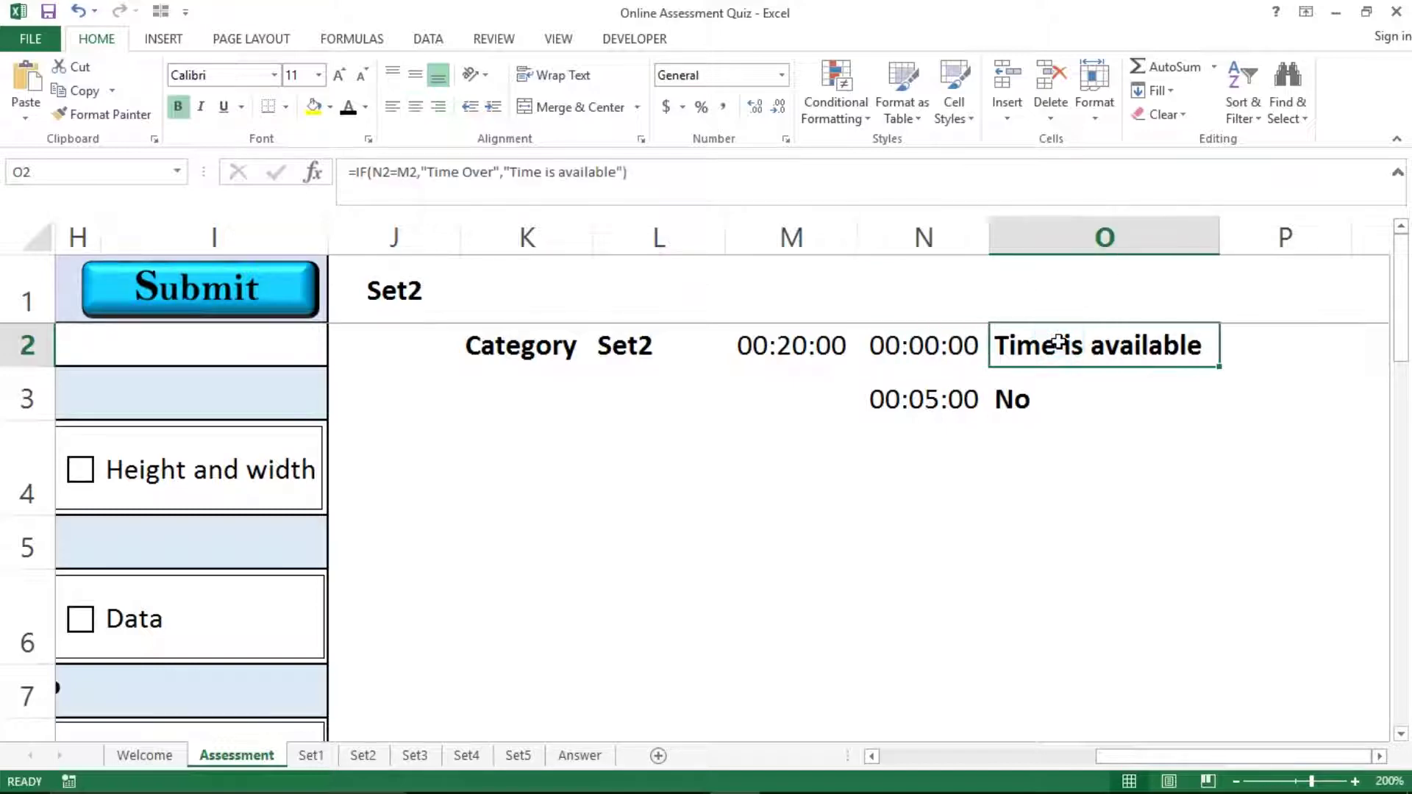
double_click(1059, 341)
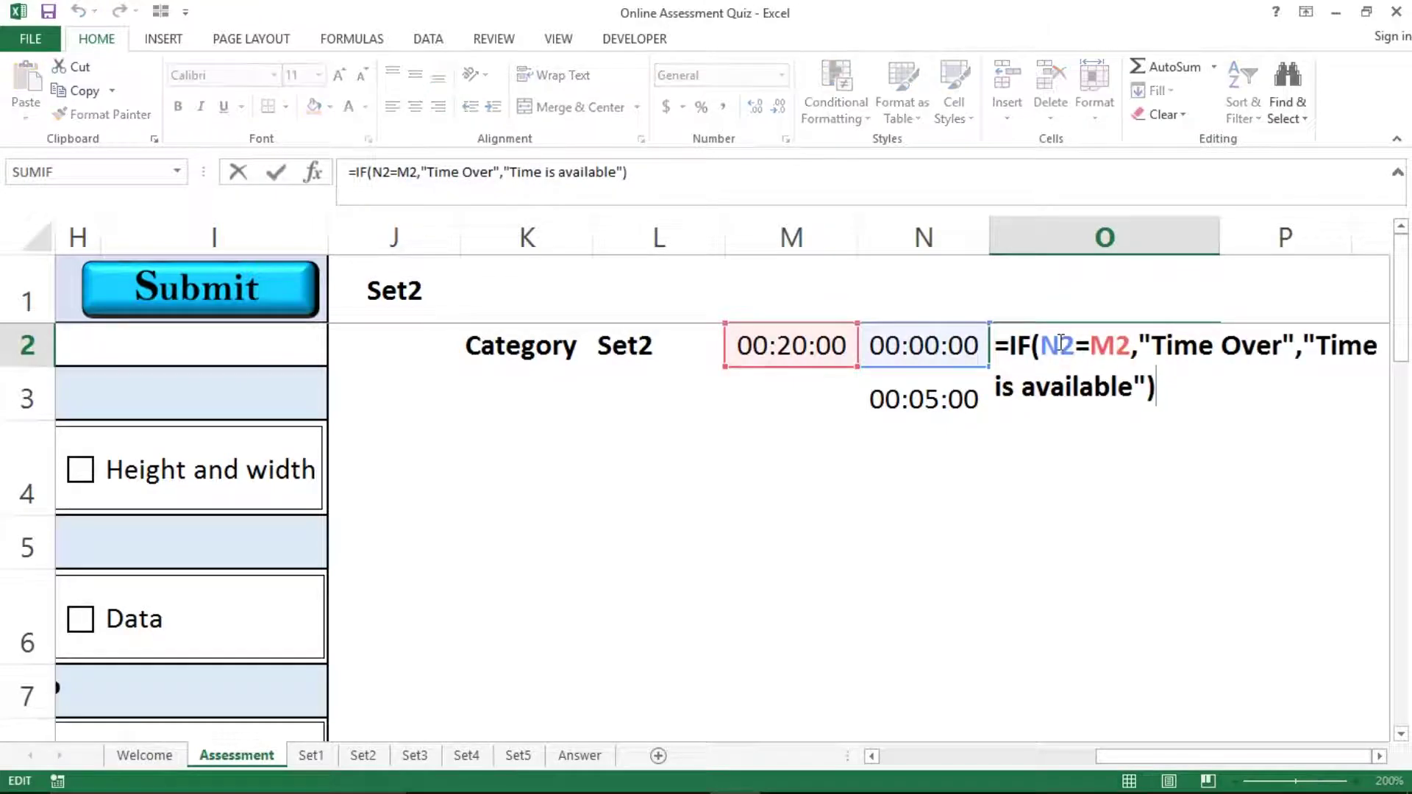
key(ctrl+Return)
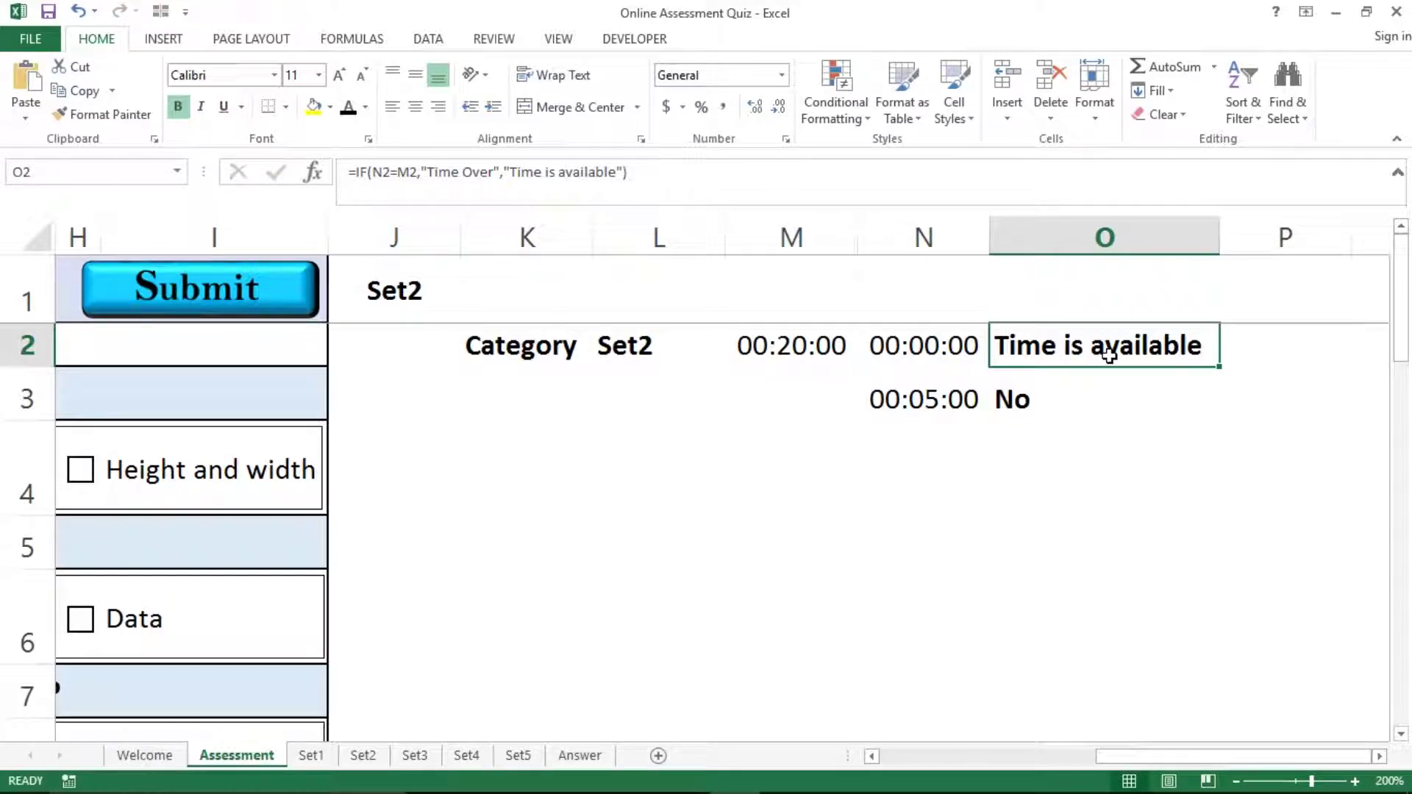
key(F2)
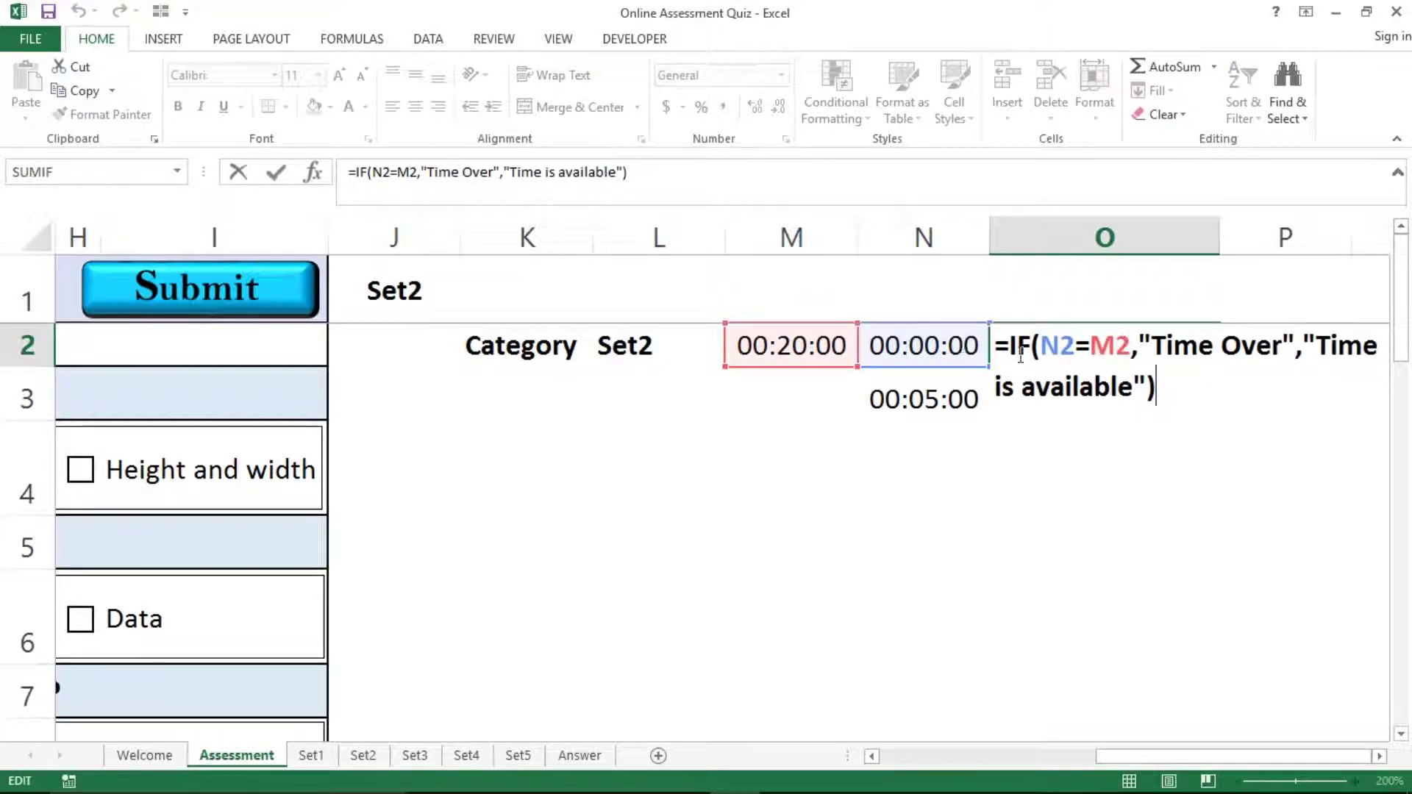
drag(1040, 344, 1263, 355)
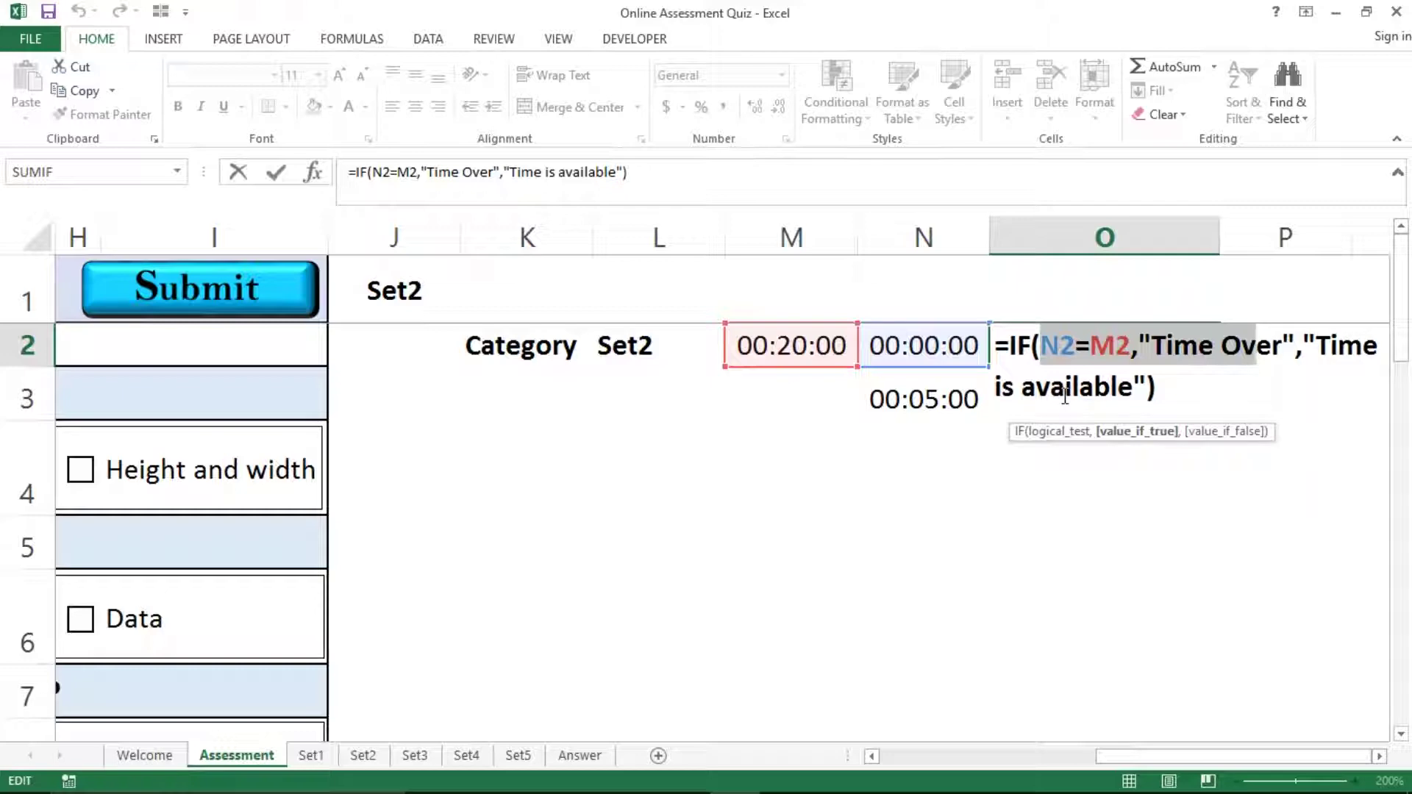
key(ctrl+Return)
Examine the IF formula in O3 and the time threshold in N3 that it compares against.
click(1007, 382)
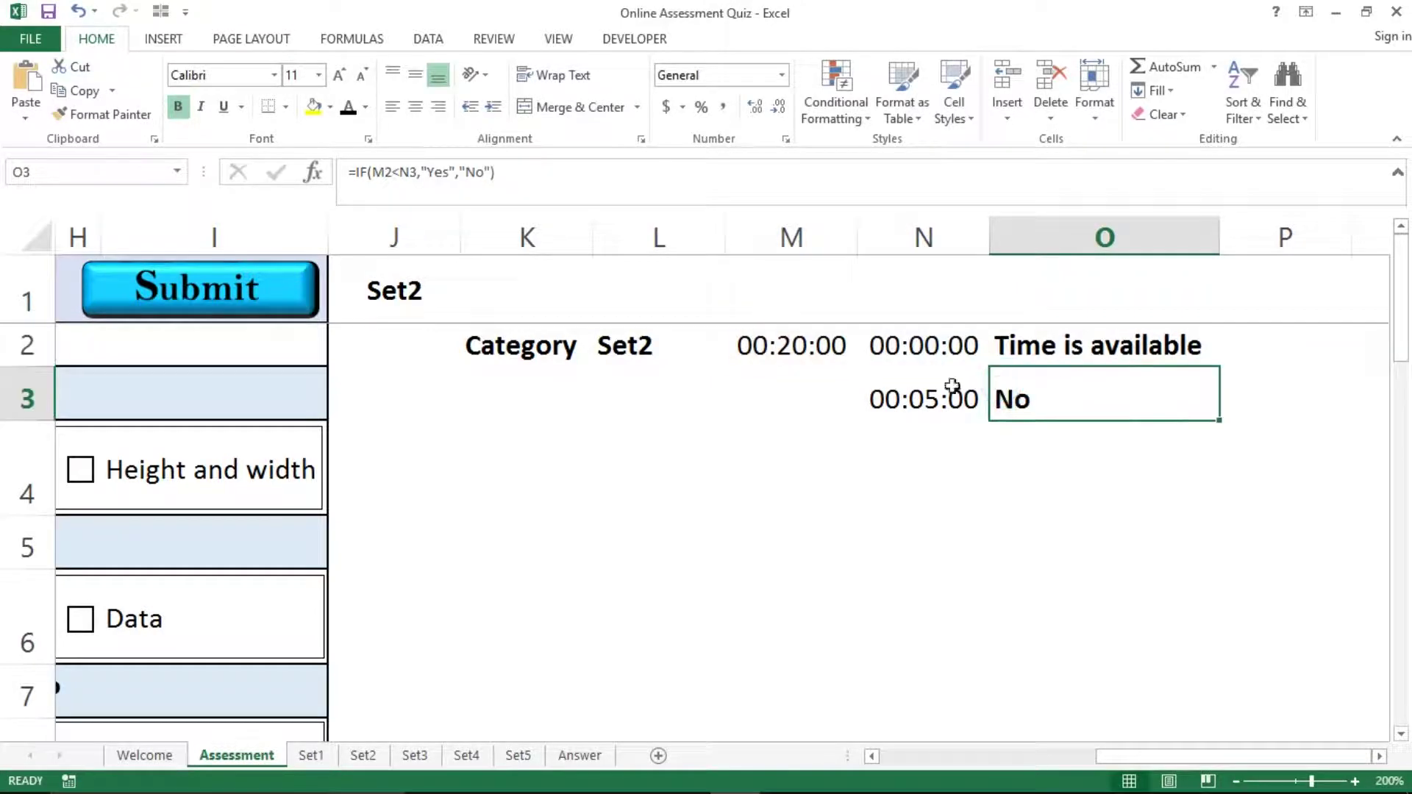
click(928, 398)
click(1006, 399)
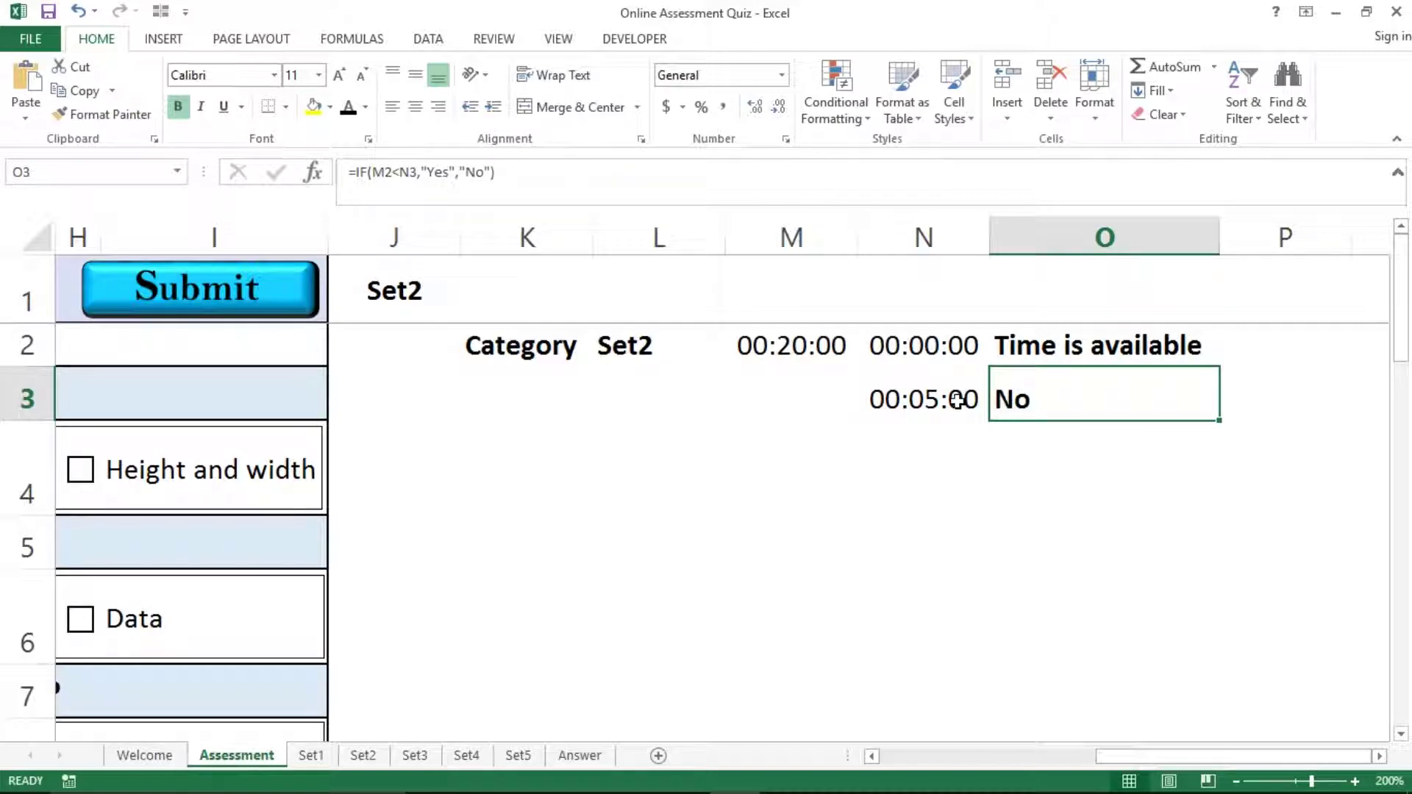
click(875, 395)
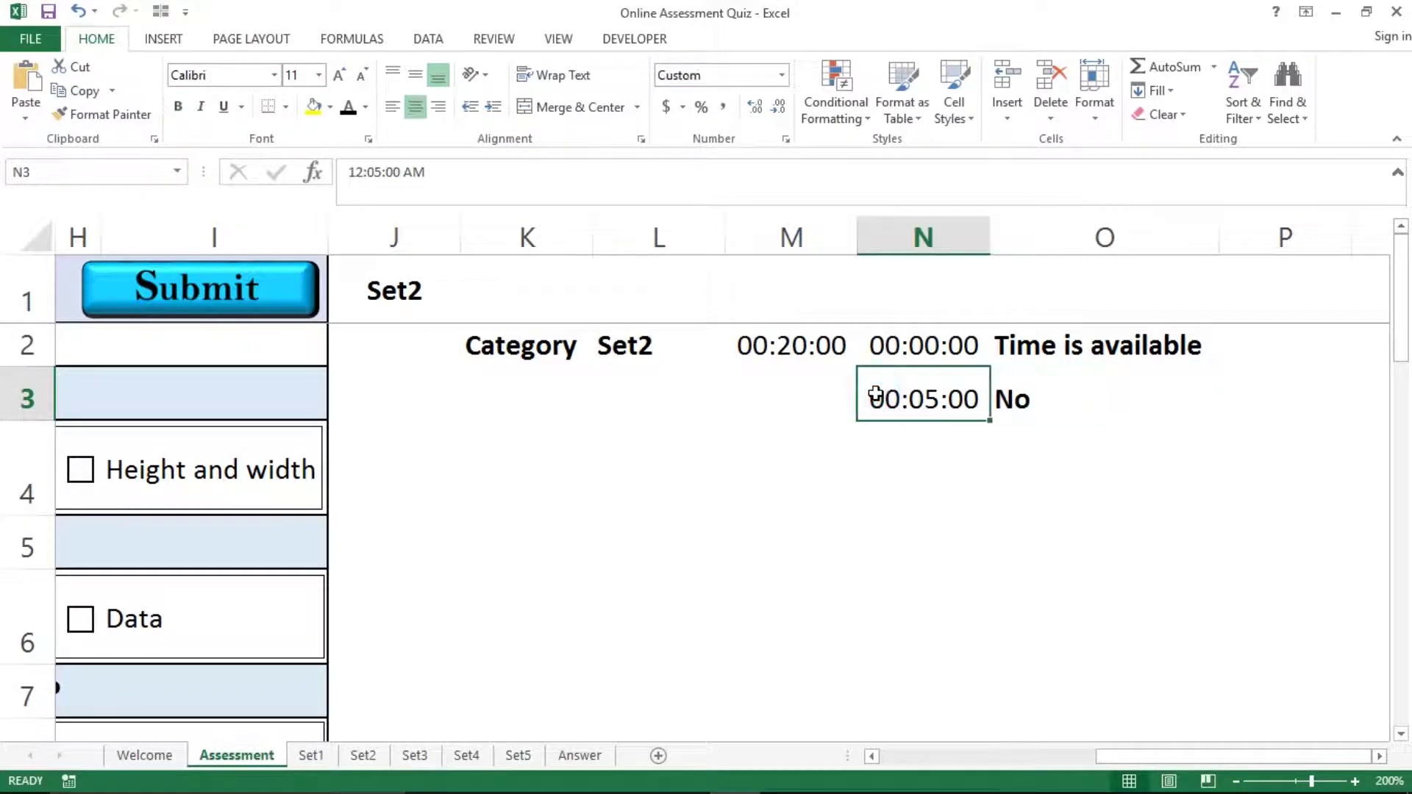
Review the IF formula in O3, the INDIRECT question number formula in A3 and the category reference in column J.
click(1015, 399)
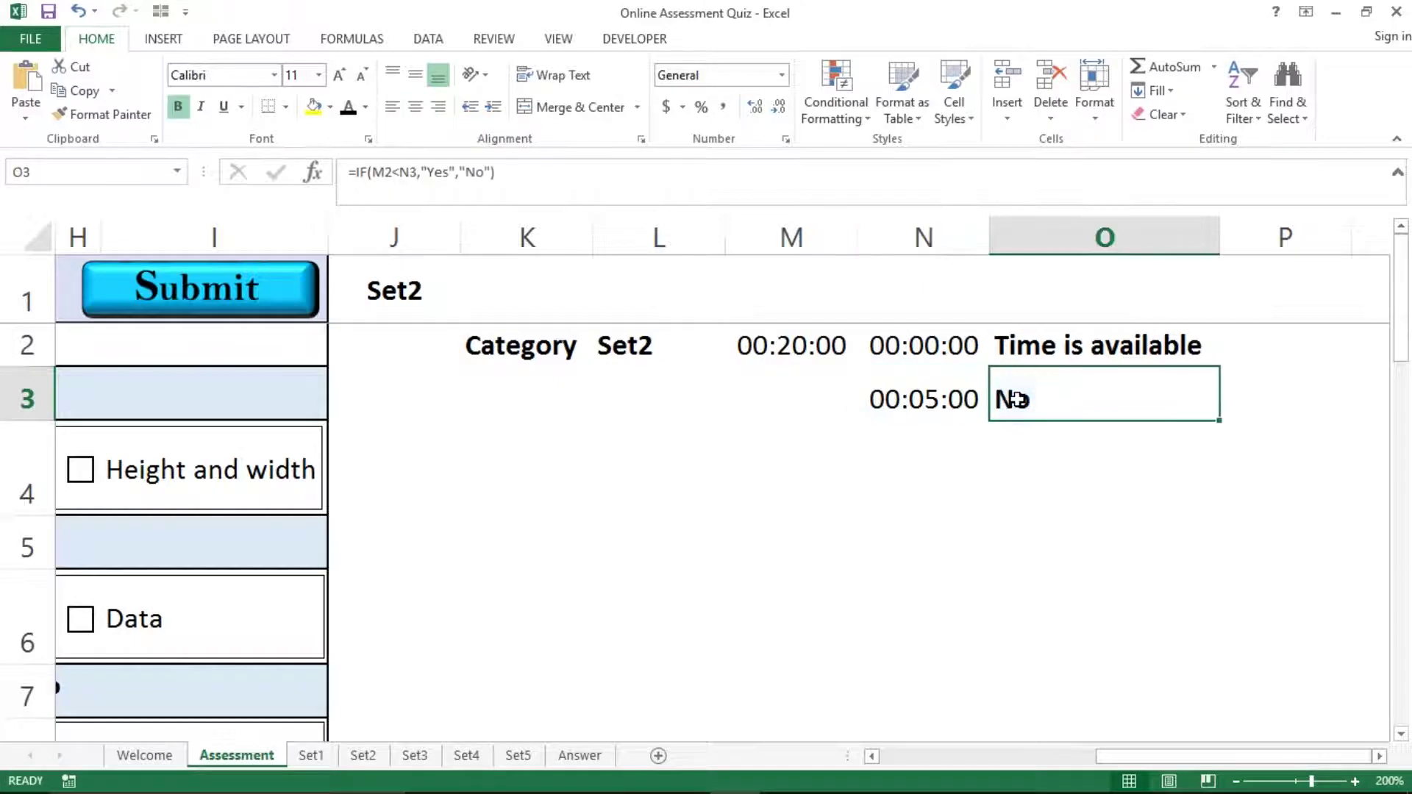
click(700, 391)
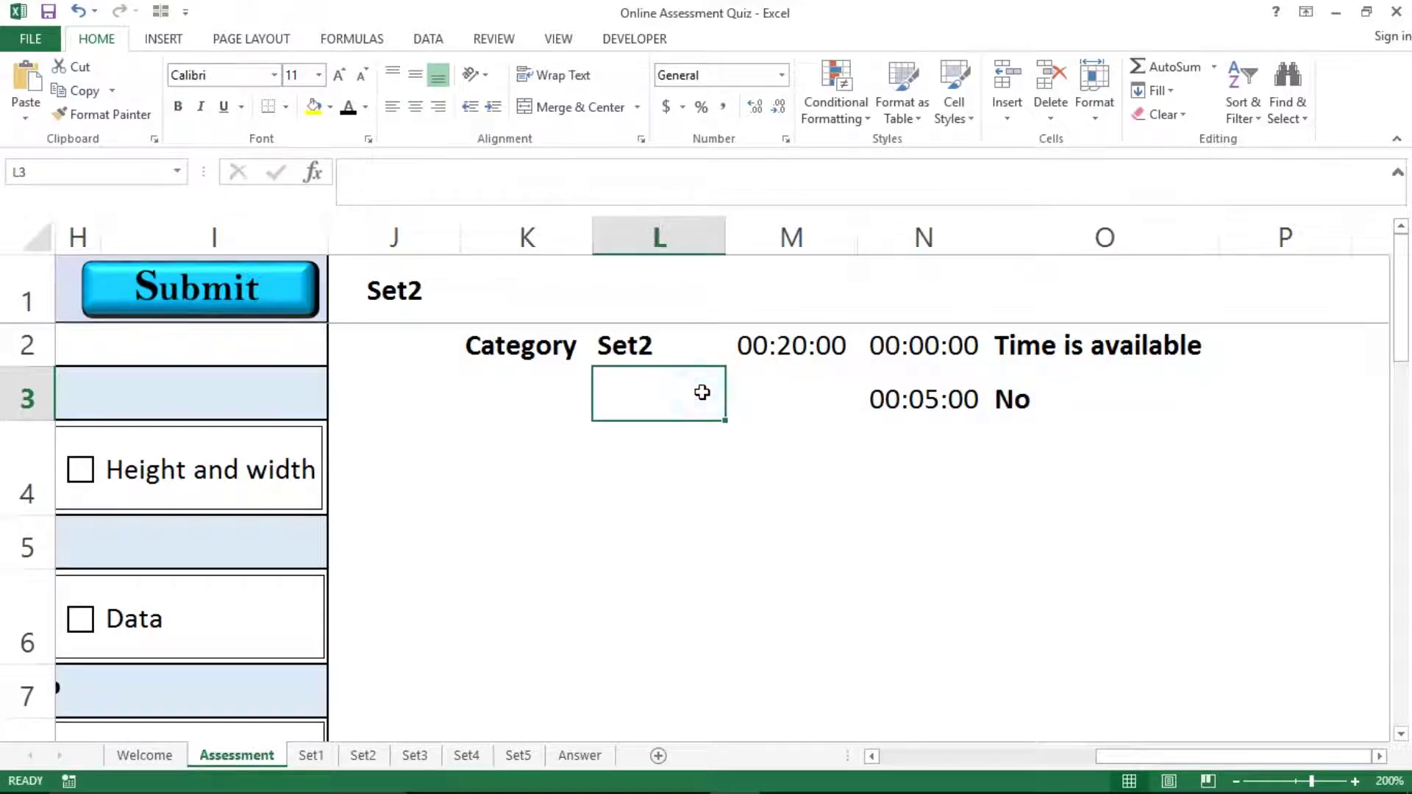
key(Left)
key(Left)
key(Left)
key(Left)
key(Left)
key(Left)
key(Left)
key(Left)
key(Left)
key(Left)
key(Left)
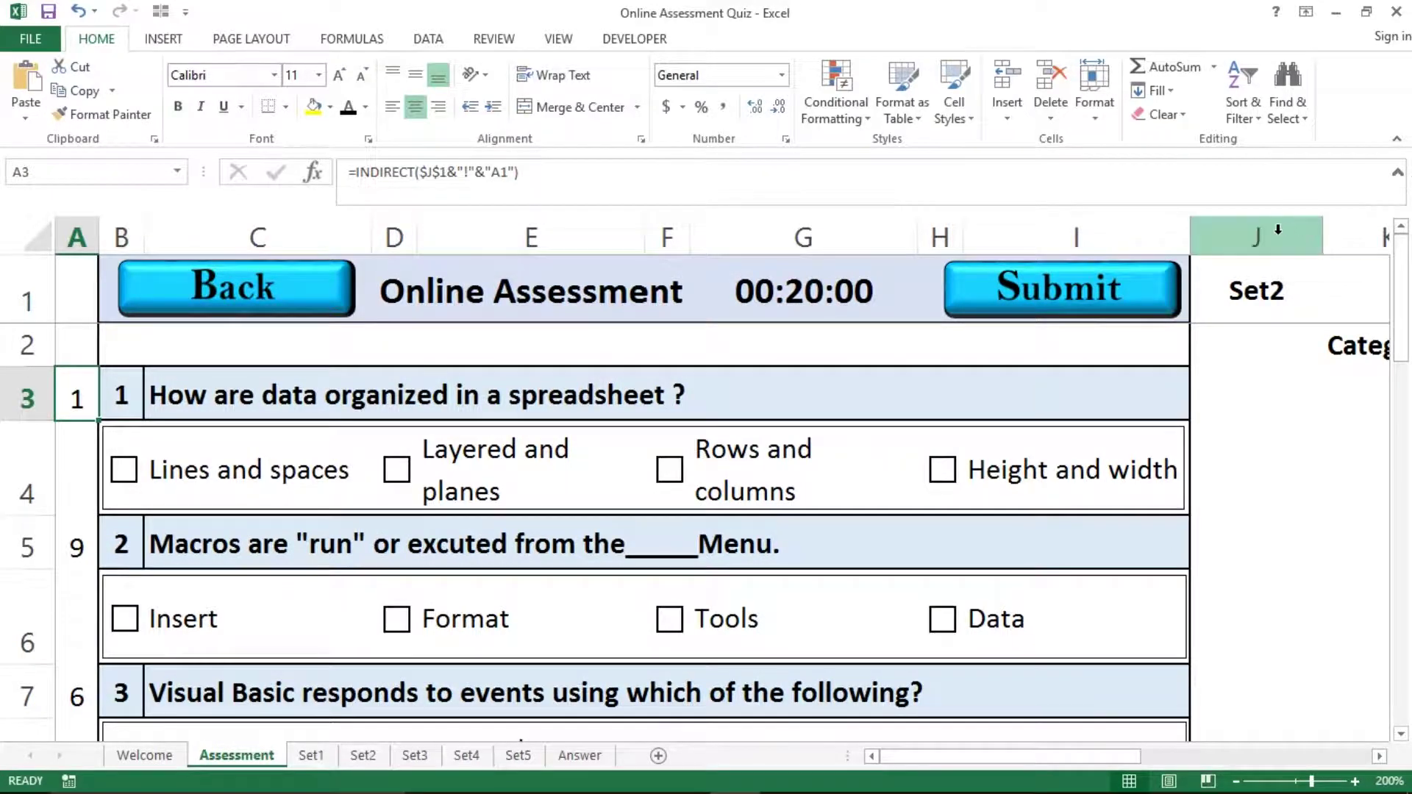
click(1263, 232)
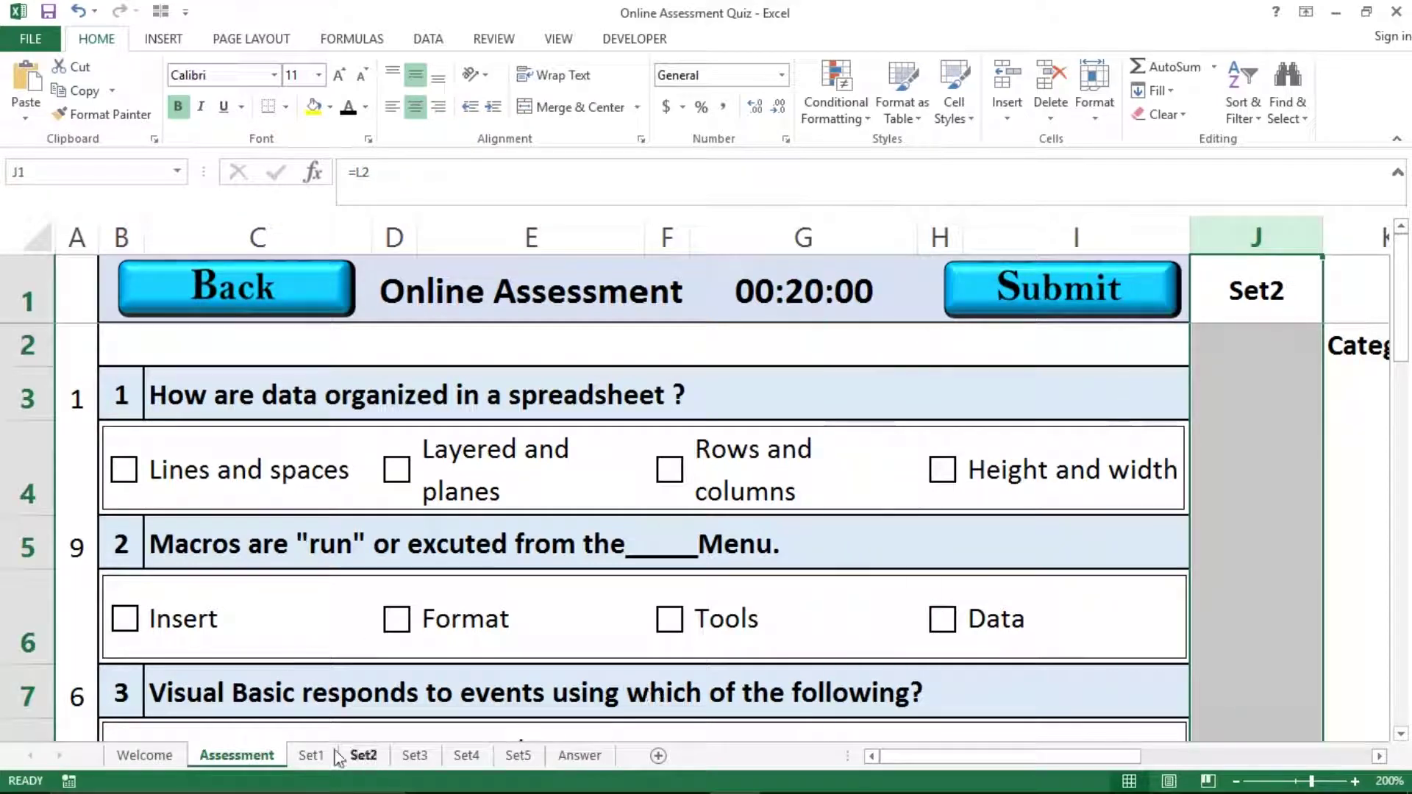
Look through the question sheets Set1 to Set5 and open the Answer sheet.
click(313, 755)
click(361, 755)
click(406, 756)
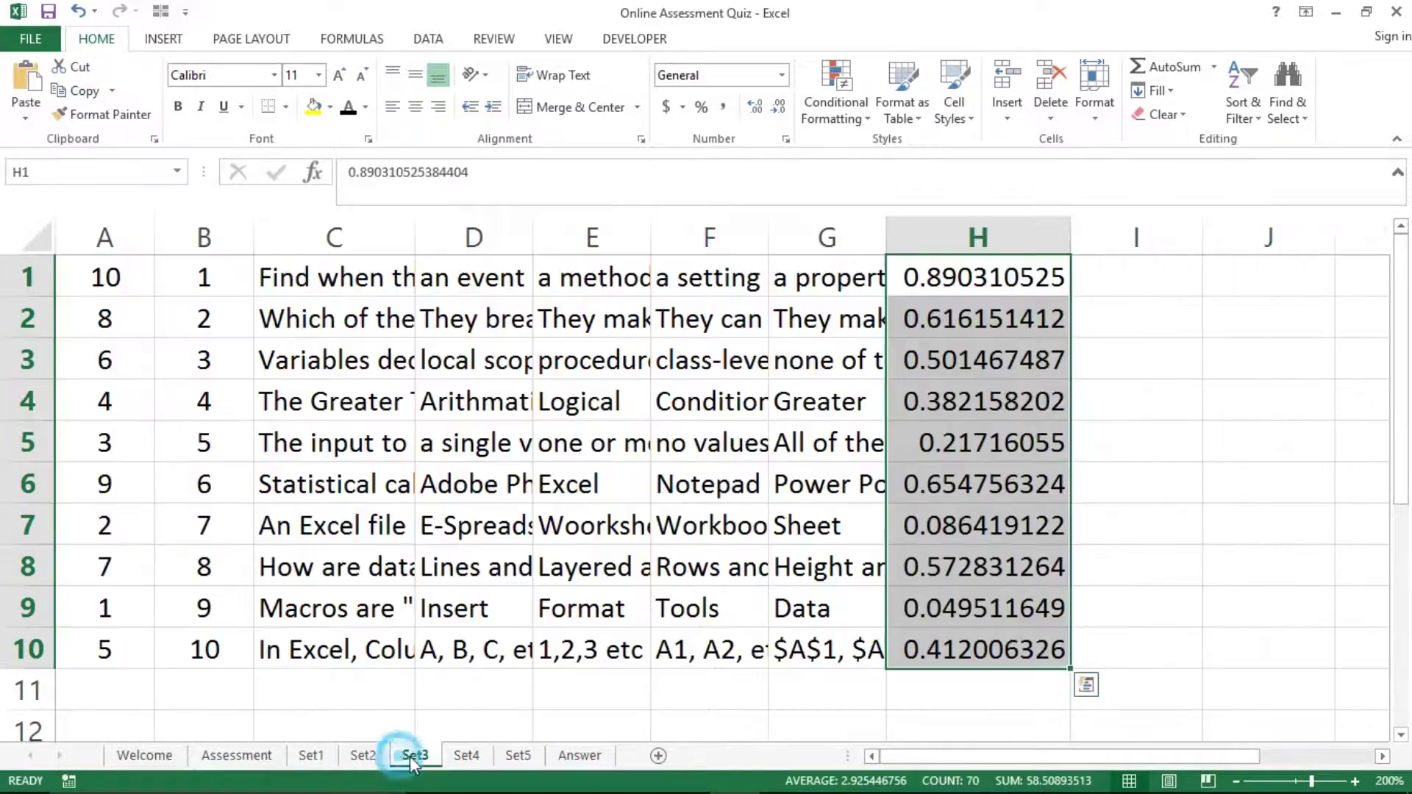
click(449, 756)
click(511, 762)
click(572, 756)
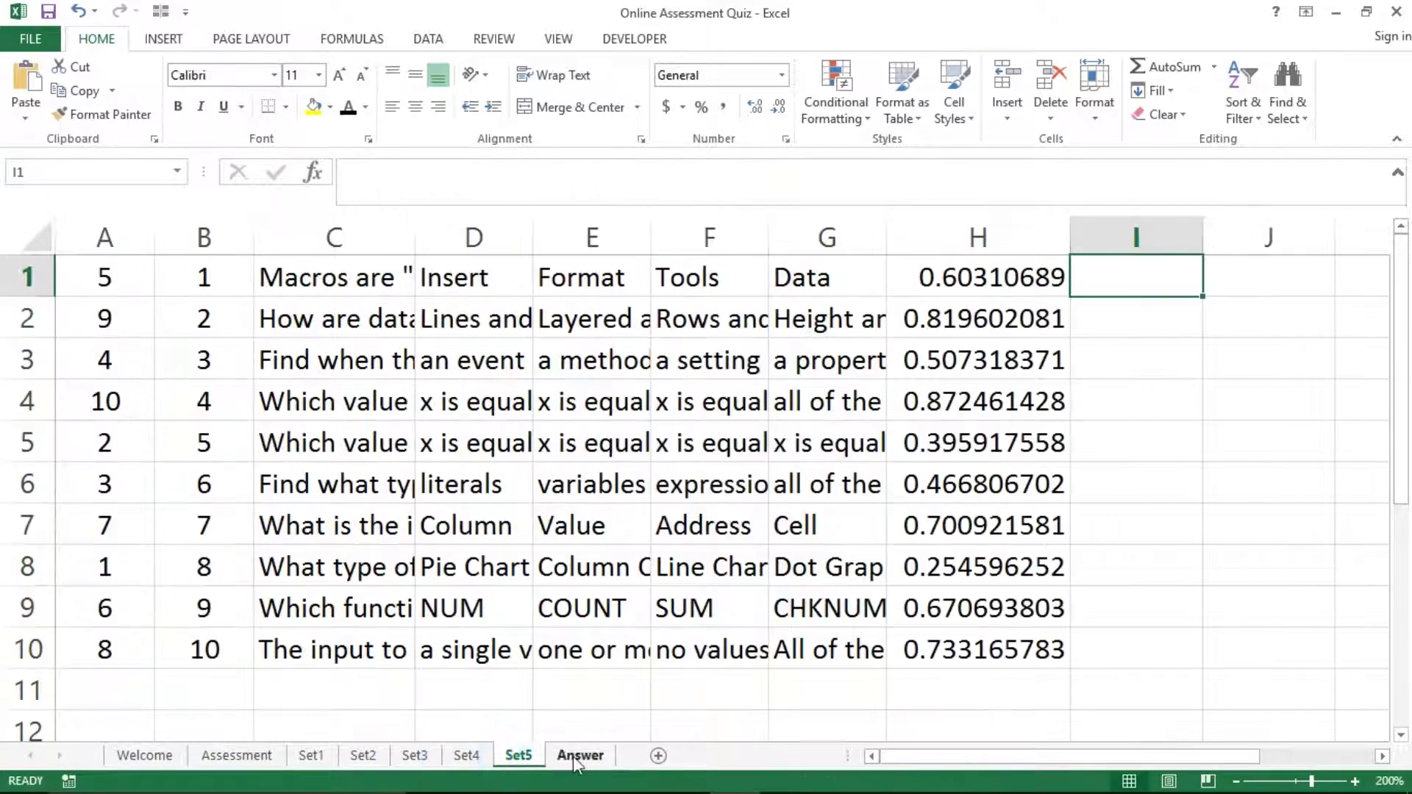
Examine the checkbox values for option A in column C down through the question rows.
click(309, 381)
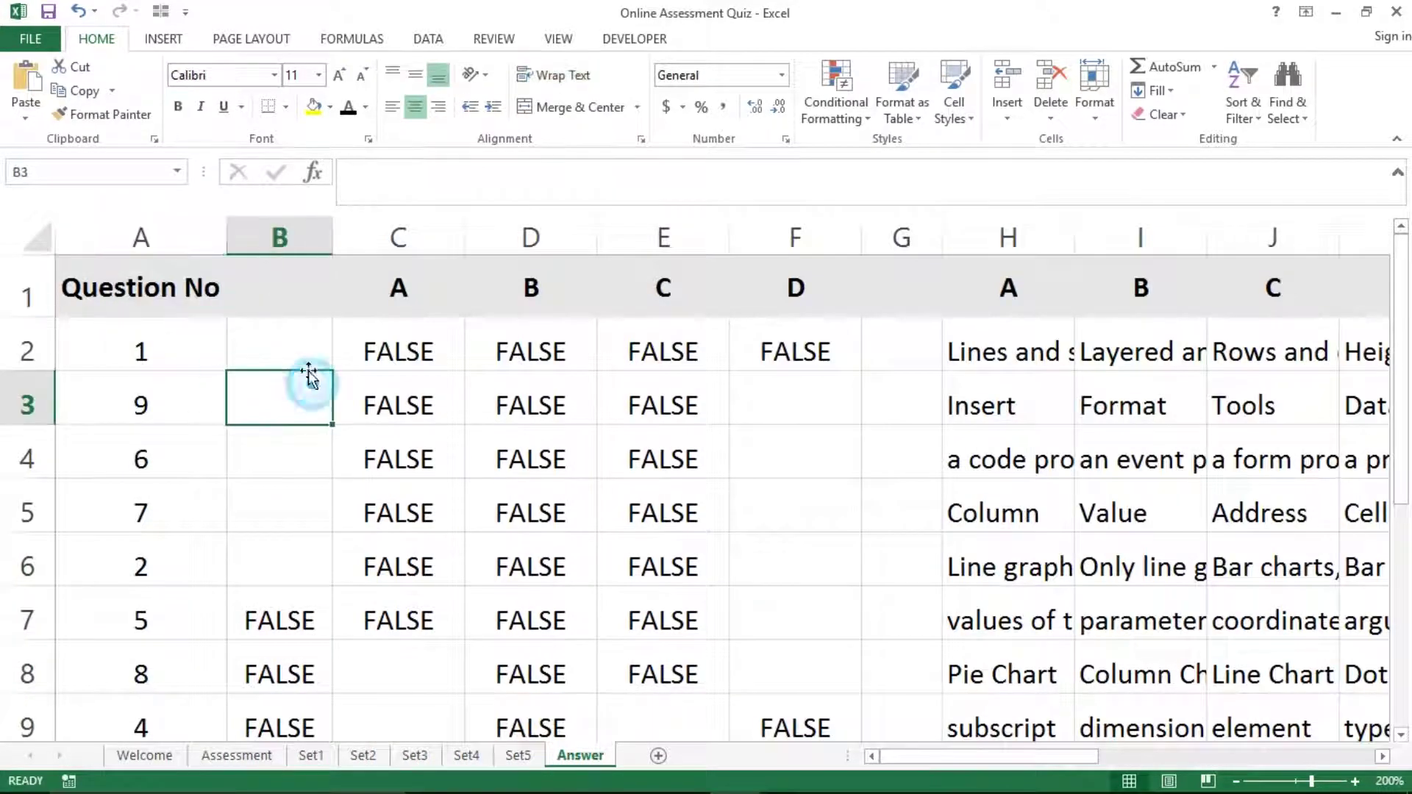
click(304, 352)
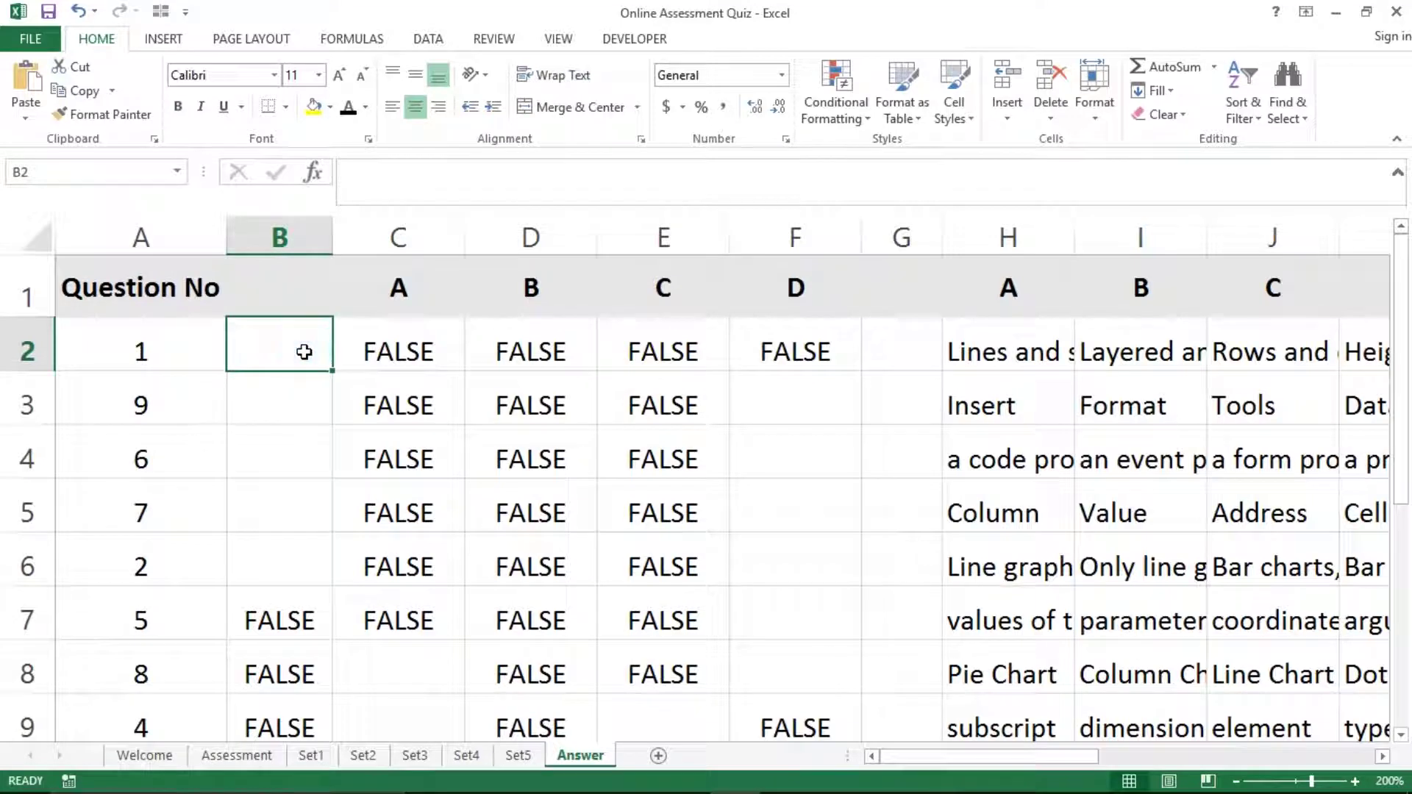
key(Right)
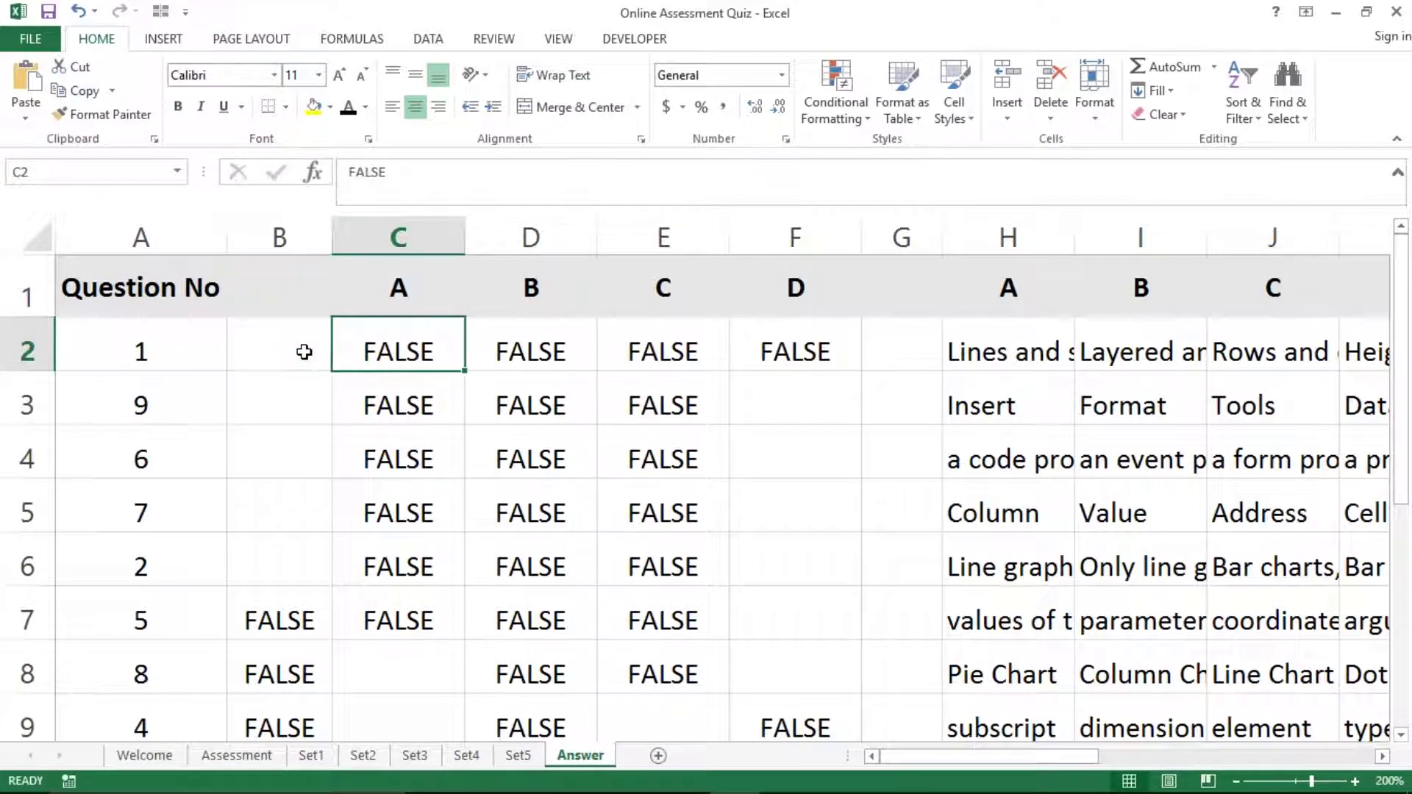
key(Down)
key(Down)
key(Down)
key(Down)
key(Down)
key(Down)
key(Down)
key(Down)
key(Down)
key(Down)
key(Down)
Clear the stray FALSE values from B7:B9 on the Answer sheet.
key(Up)
key(Up)
key(Up)
key(Up)
key(Up)
key(Up)
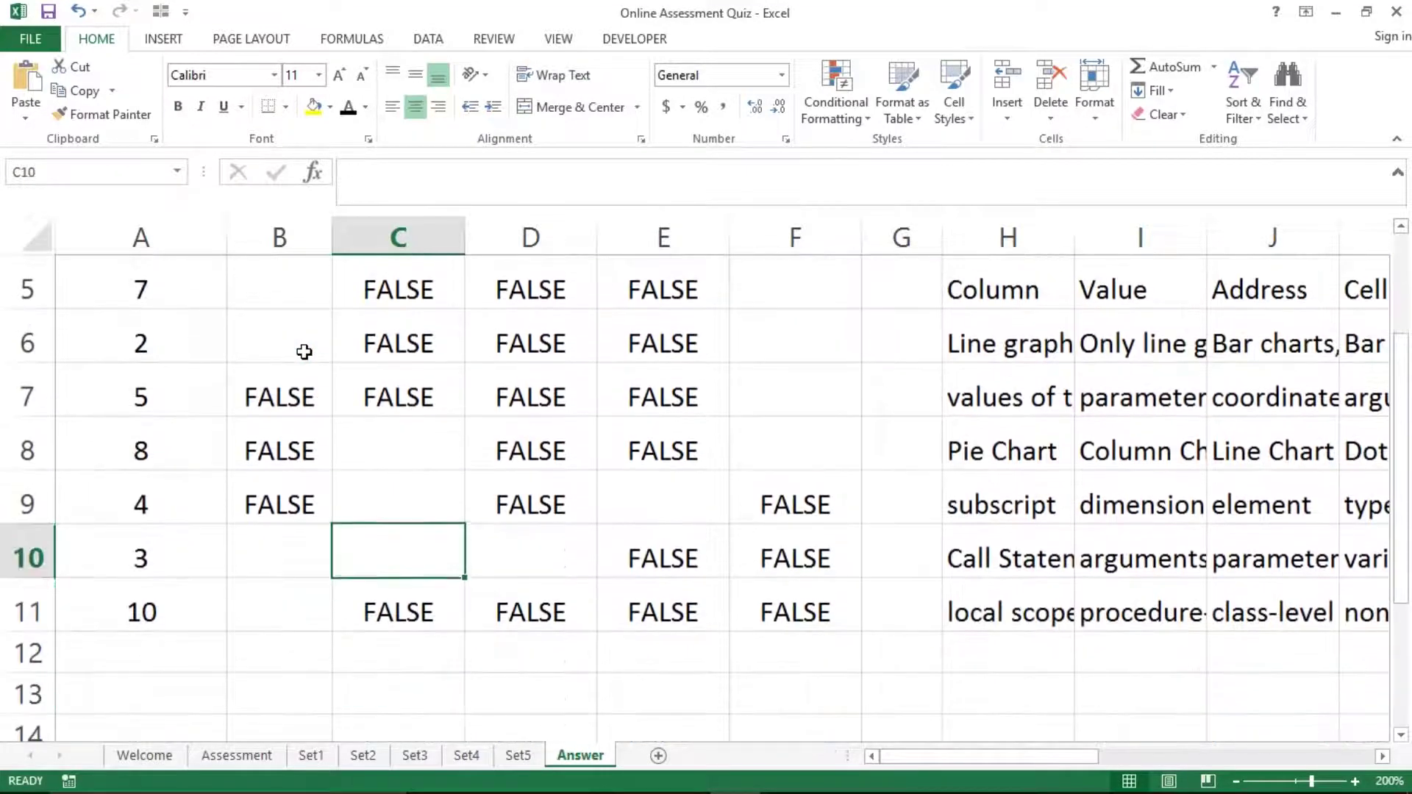
key(Left)
key(shift+Down)
key(shift+Down)
key(Delete)
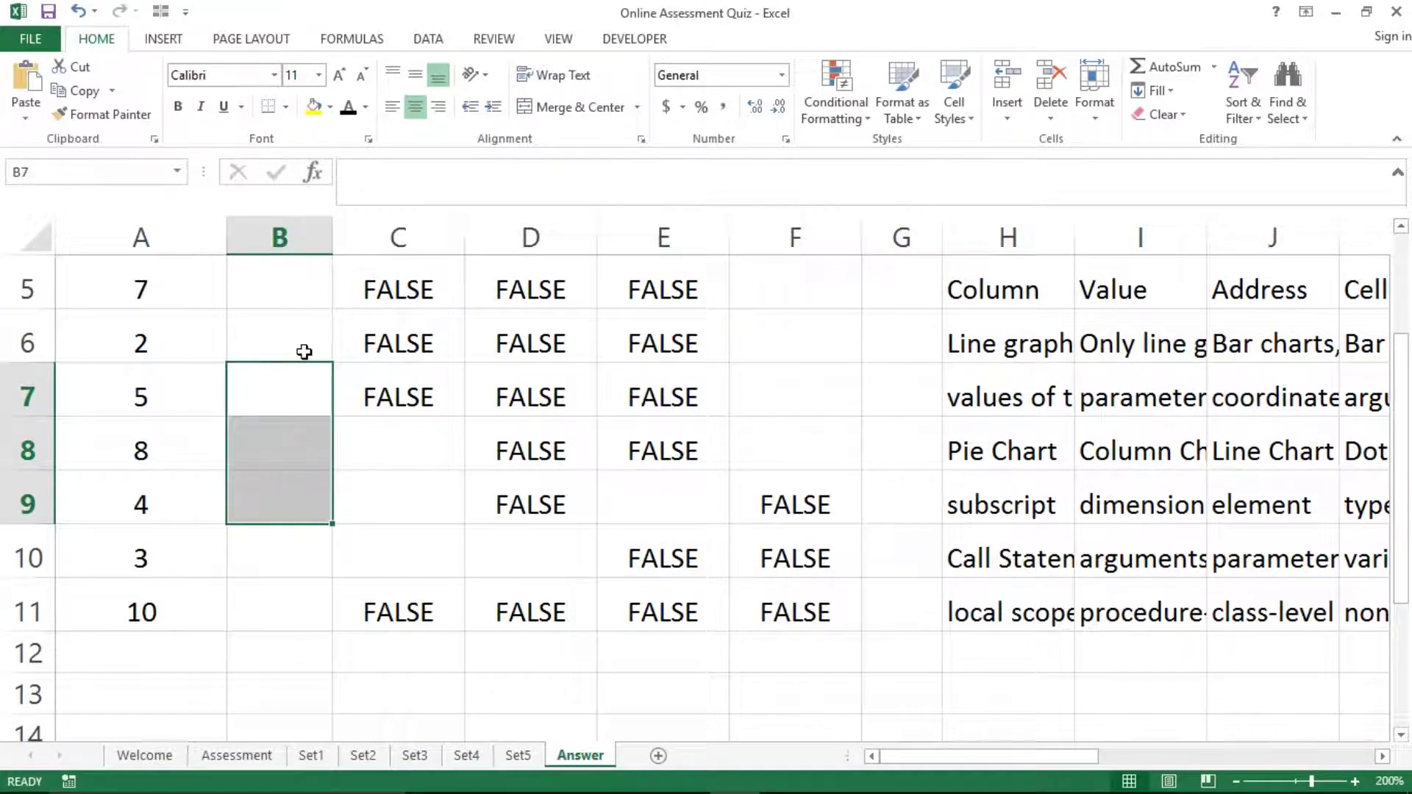
Examine the block of checkbox values under options A to D, from row 2 down to row 11.
key(Up)
key(Up)
key(Up)
key(Up)
key(Up)
key(Up)
key(Down)
key(Right)
key(shift+Right)
key(shift+Right)
key(shift+Right)
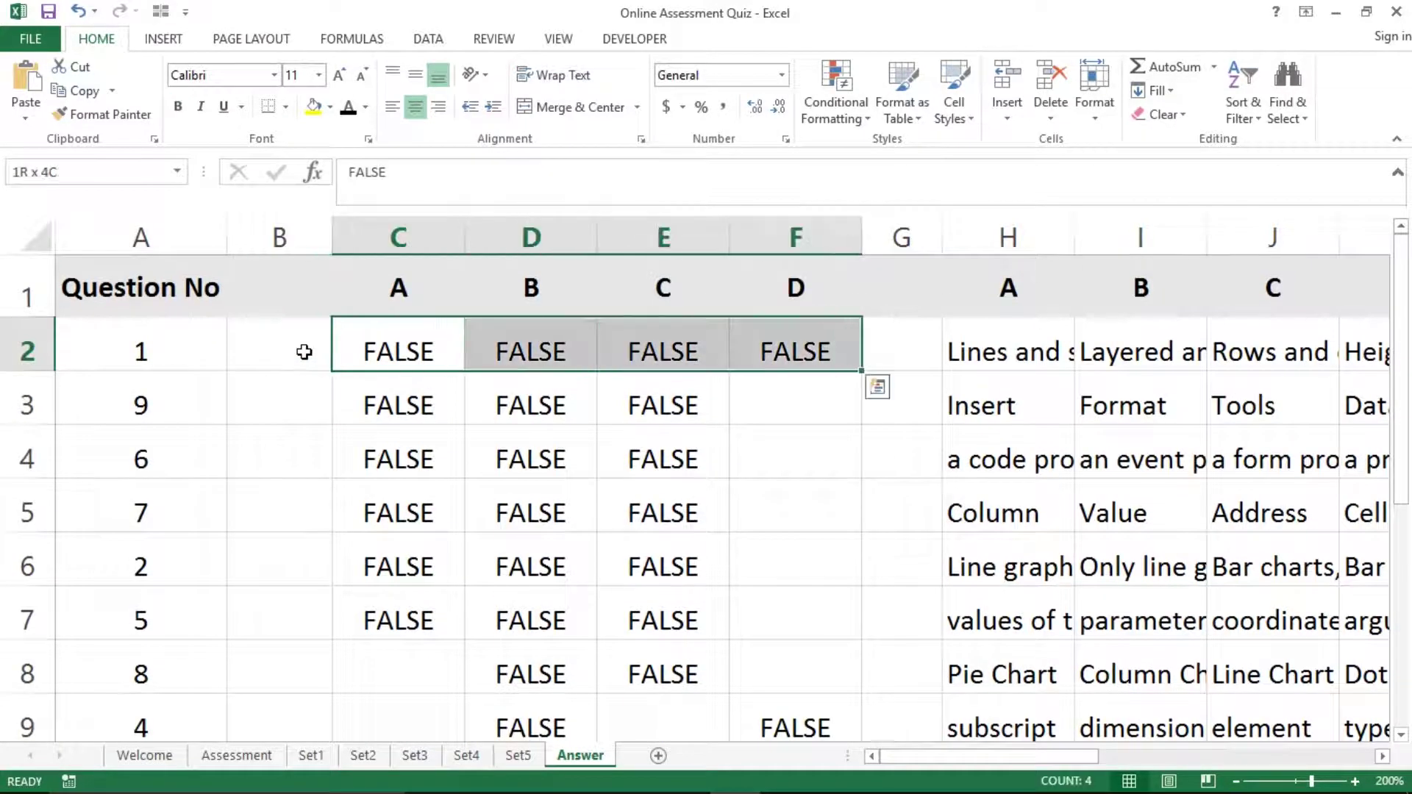
key(shift+Down)
key(shift+Down)
key(shift+Down)
key(shift+Down)
key(shift+Down)
key(shift+Down)
key(shift+Down)
key(shift+Down)
key(shift+Down)
key(shift+Down)
key(shift+Down)
key(shift+Down)
key(shift+Up)
key(shift+Up)
key(shift+Up)
key(shift+Up)
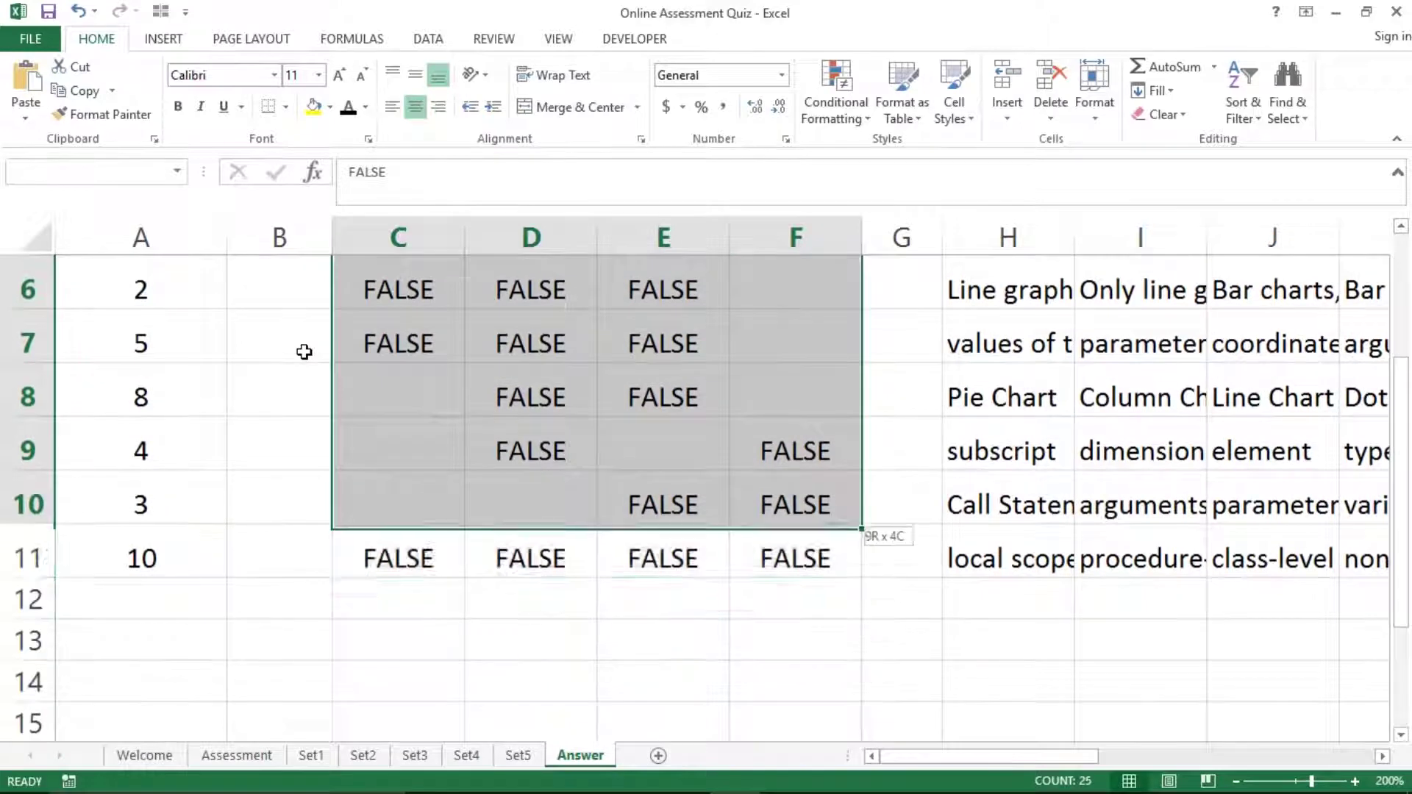
key(shift+Down)
key(Down)
key(Up)
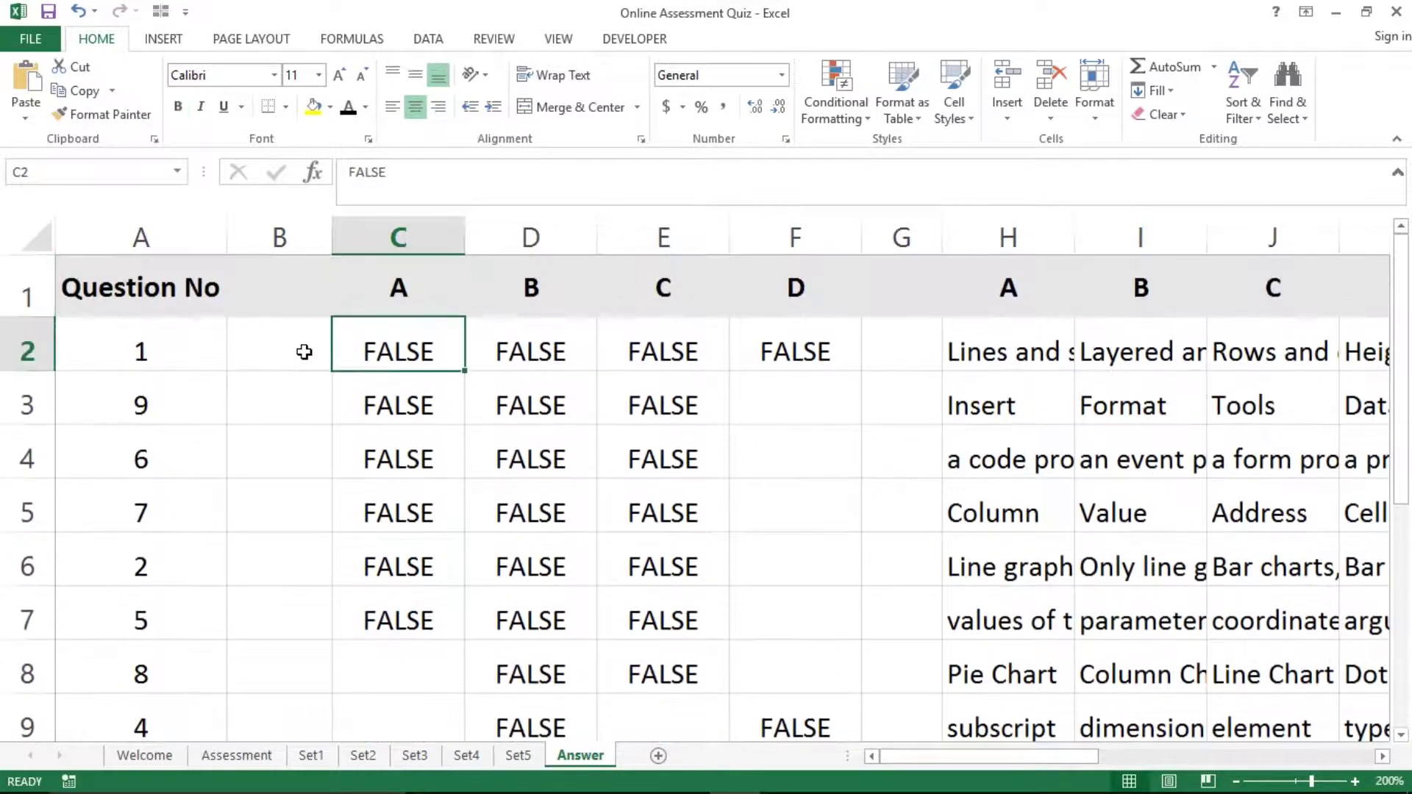
Trace the question number references in A2 and A3 of the Answer sheet back to column A of the Assessment sheet.
key(Left)
key(Left)
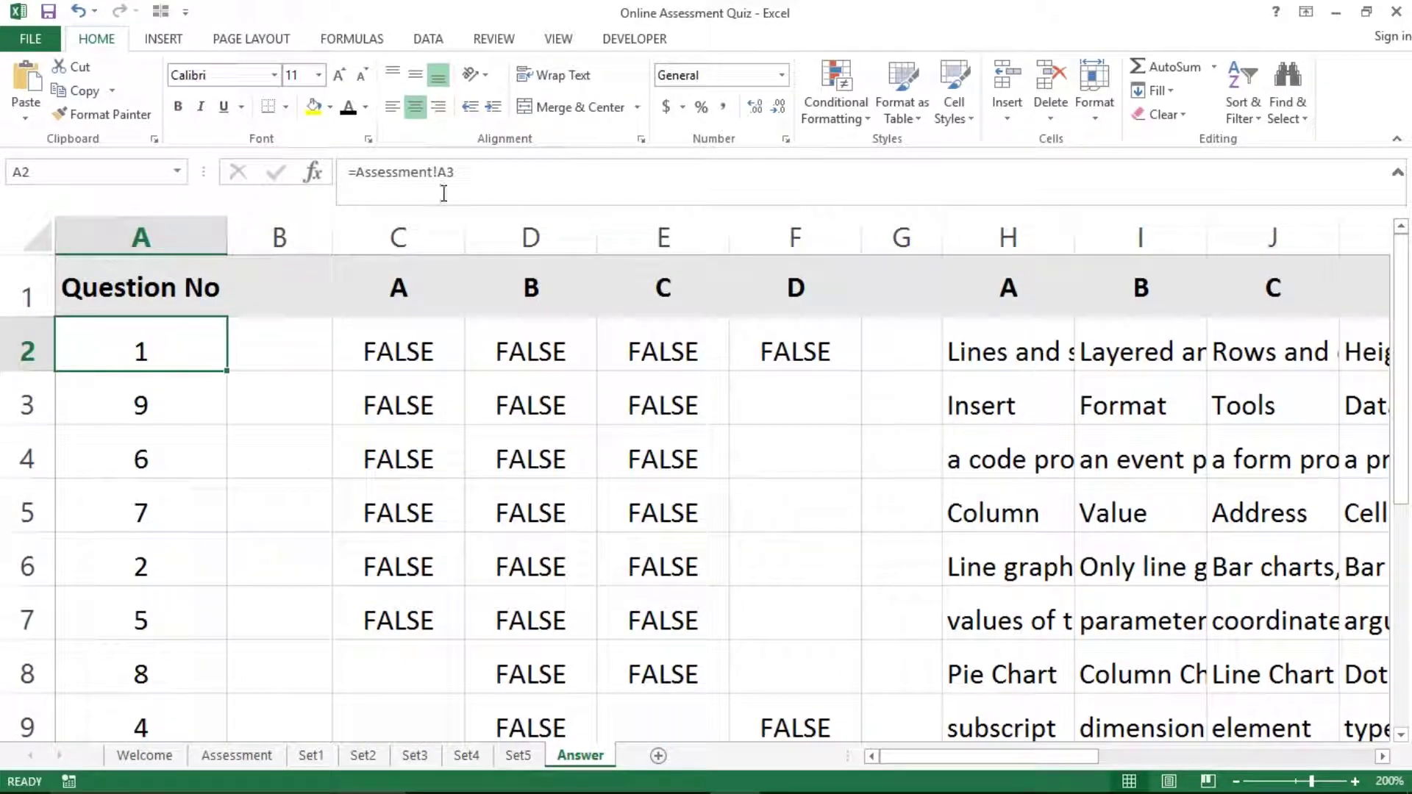
click(237, 755)
click(76, 236)
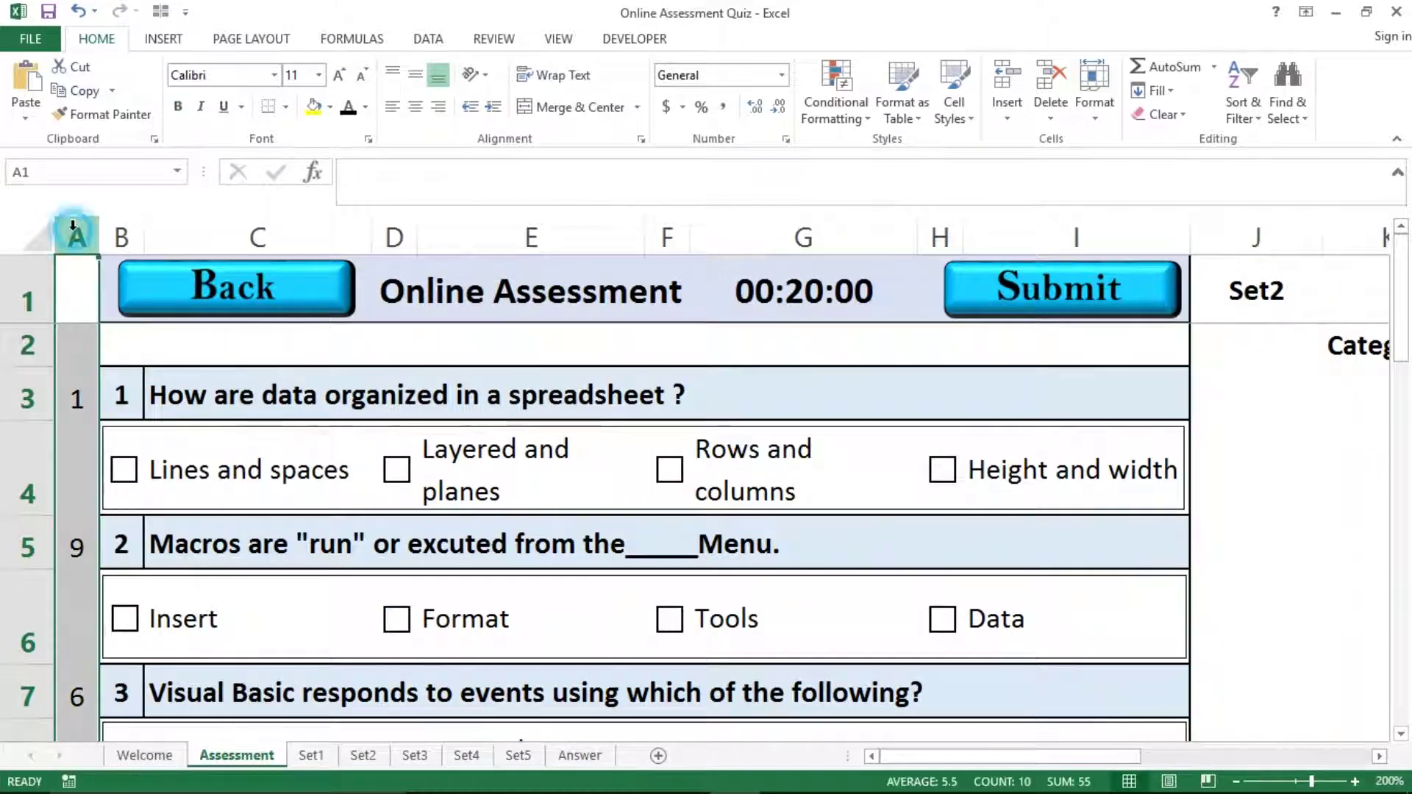
click(76, 398)
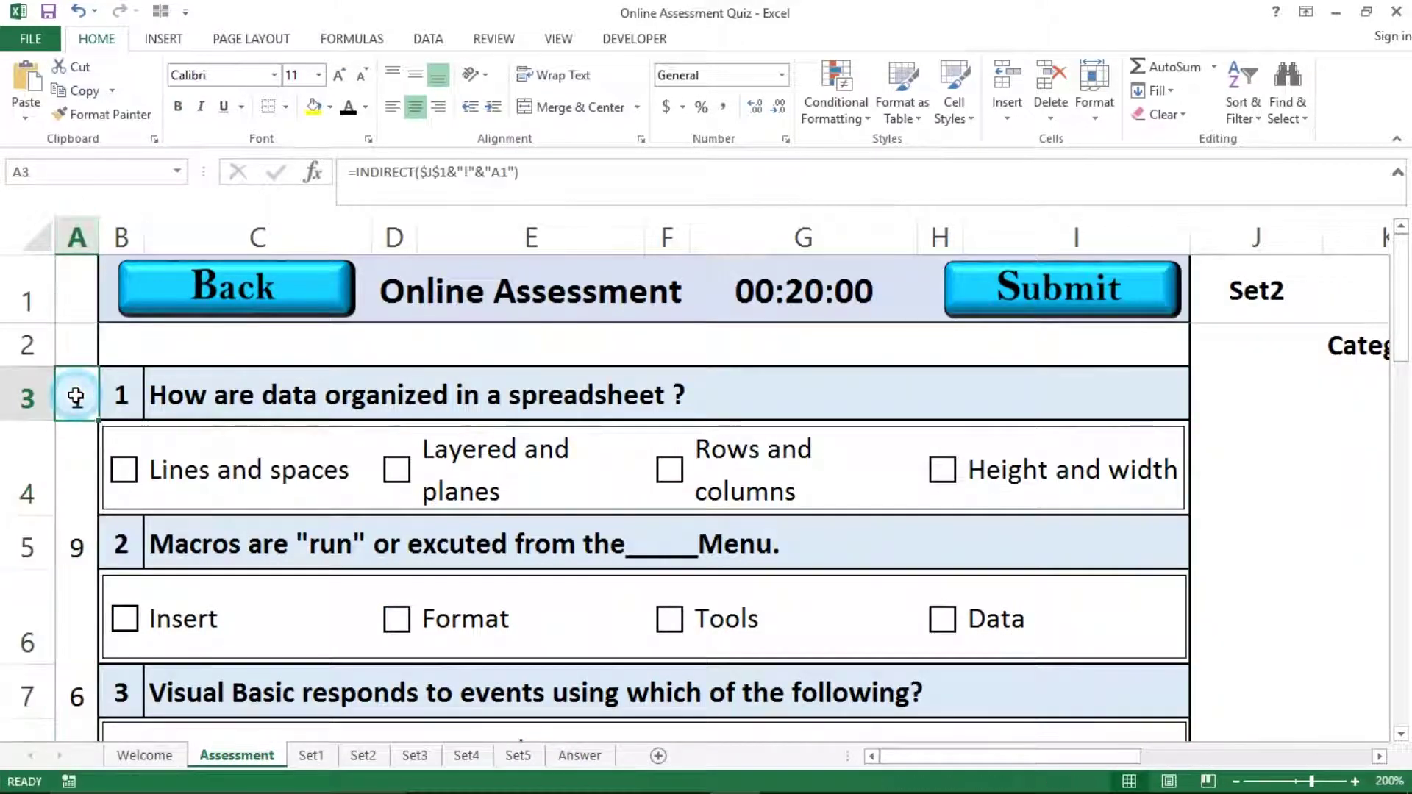
click(80, 544)
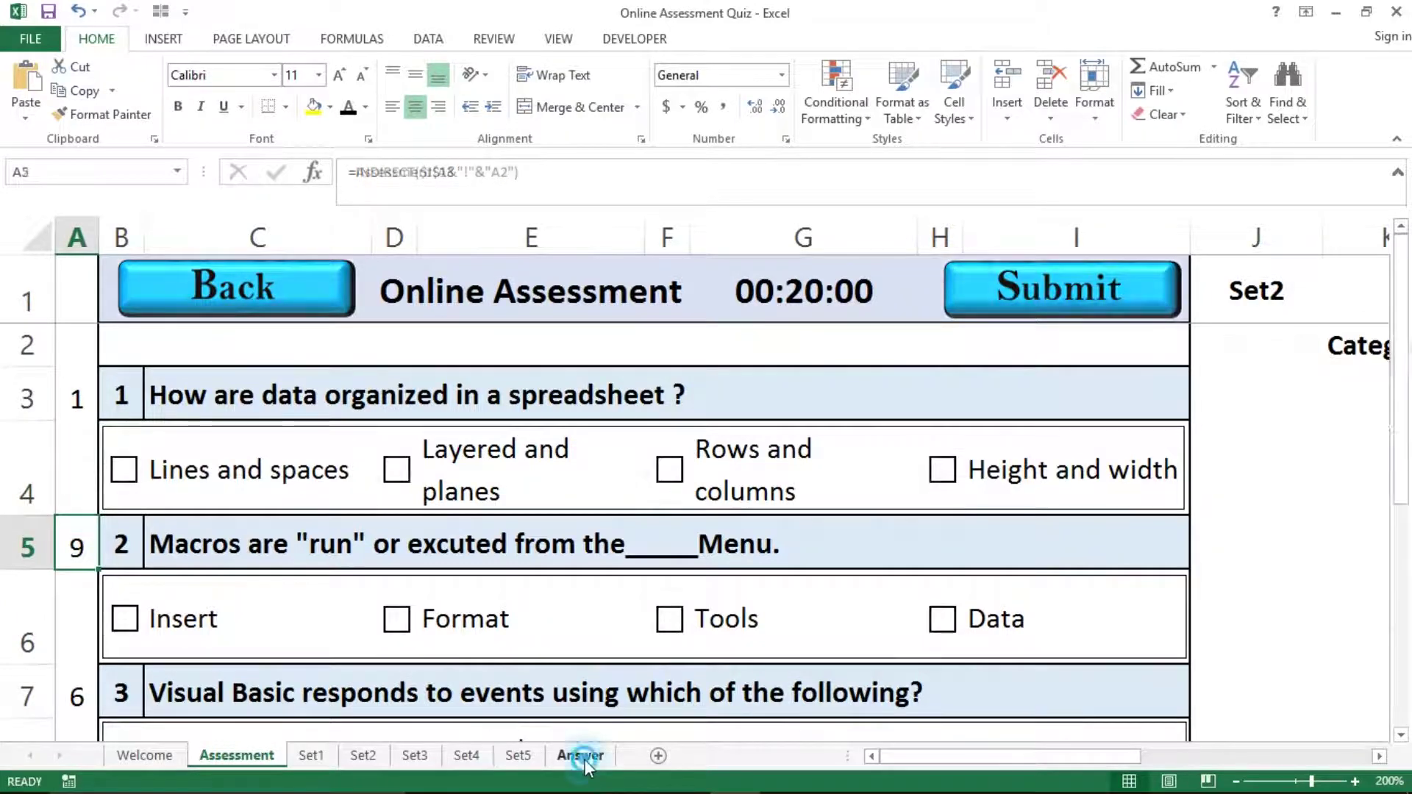
click(583, 757)
click(138, 416)
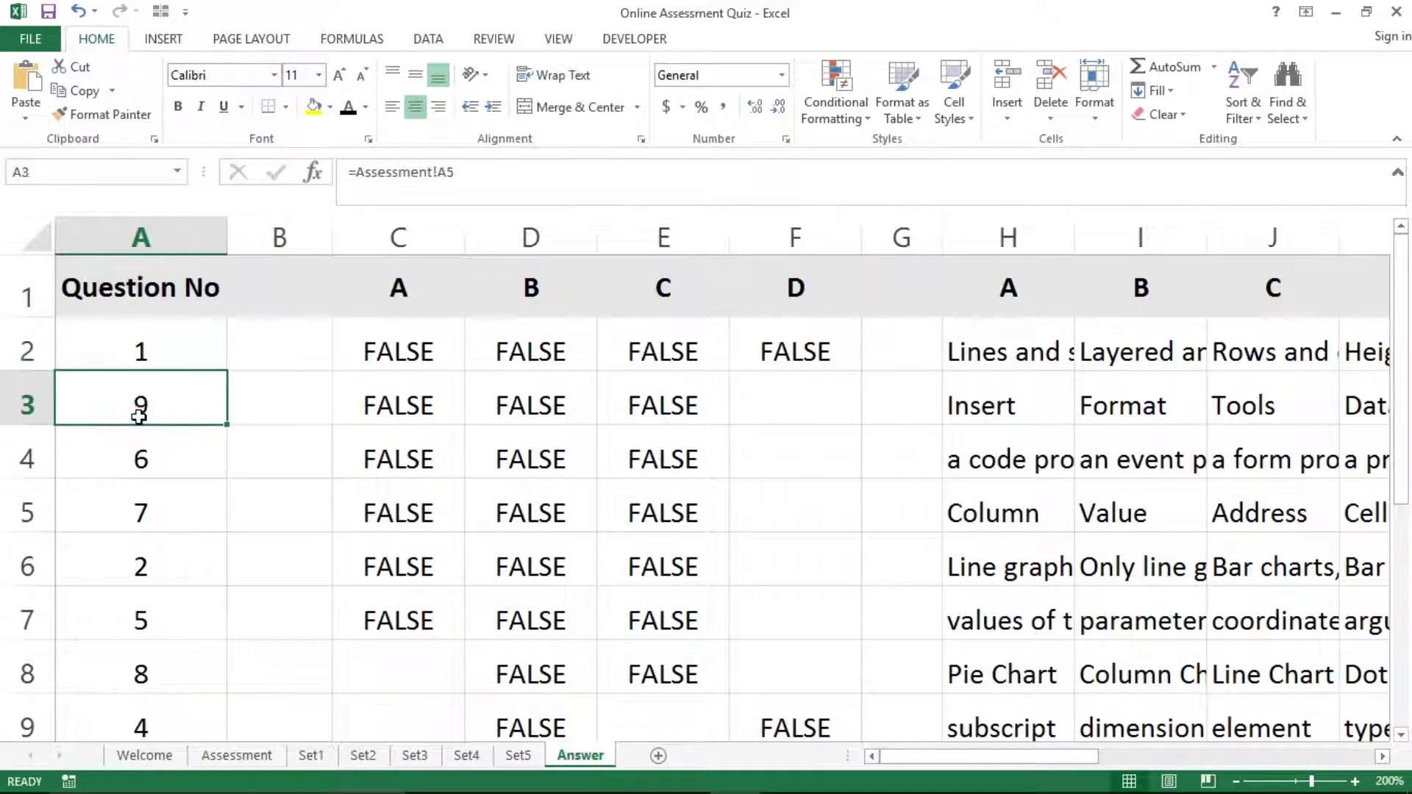
Examine the Assessment sheet references down the Question No column of the Answer sheet.
key(Up)
key(Up)
key(Down)
key(Down)
key(Down)
key(Down)
key(Down)
key(Down)
key(Down)
key(Down)
key(Down)
key(Down)
key(Down)
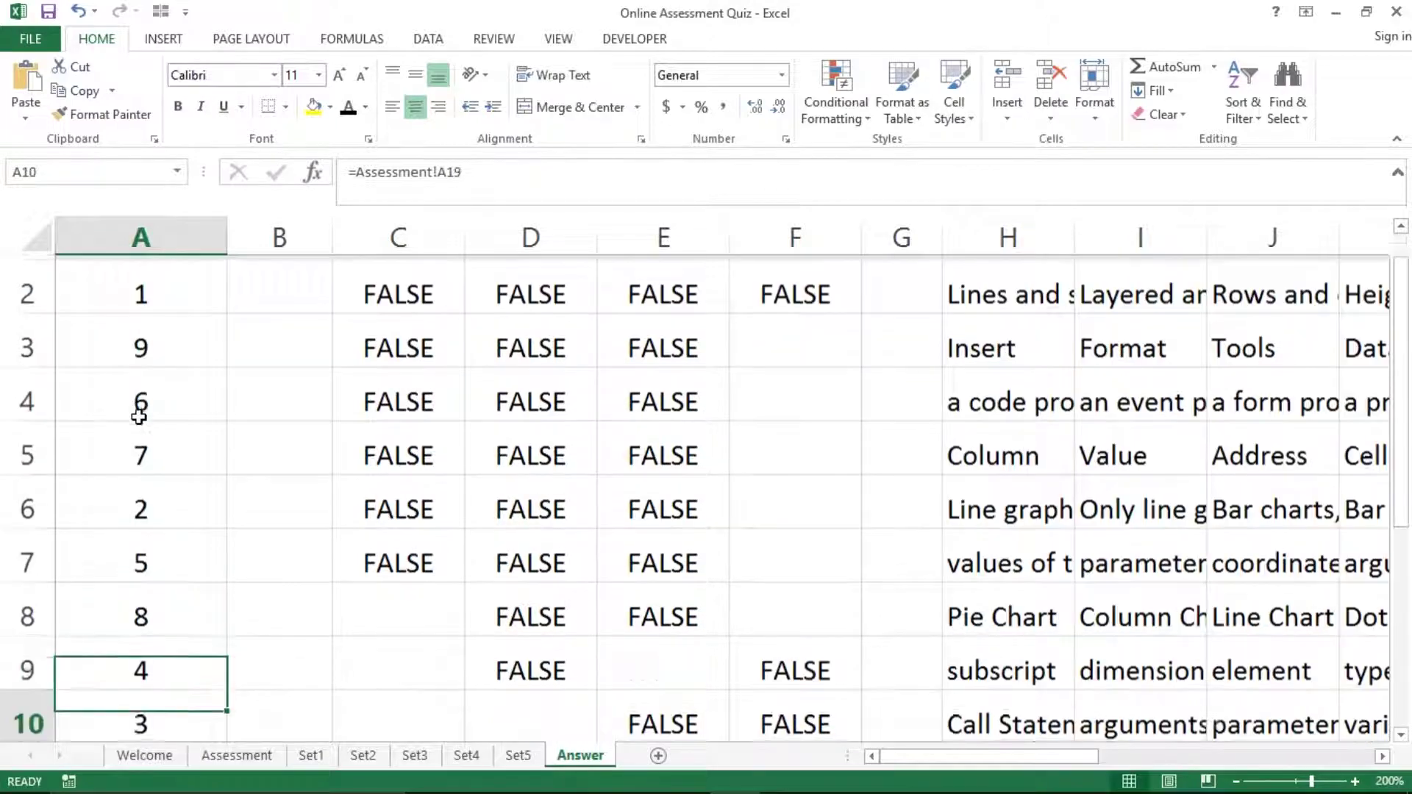
key(Up)
Highlight the option A to D values in C2:F2 to examine the checkbox results for the first question.
key(ctrl+Home)
key(Right)
key(Right)
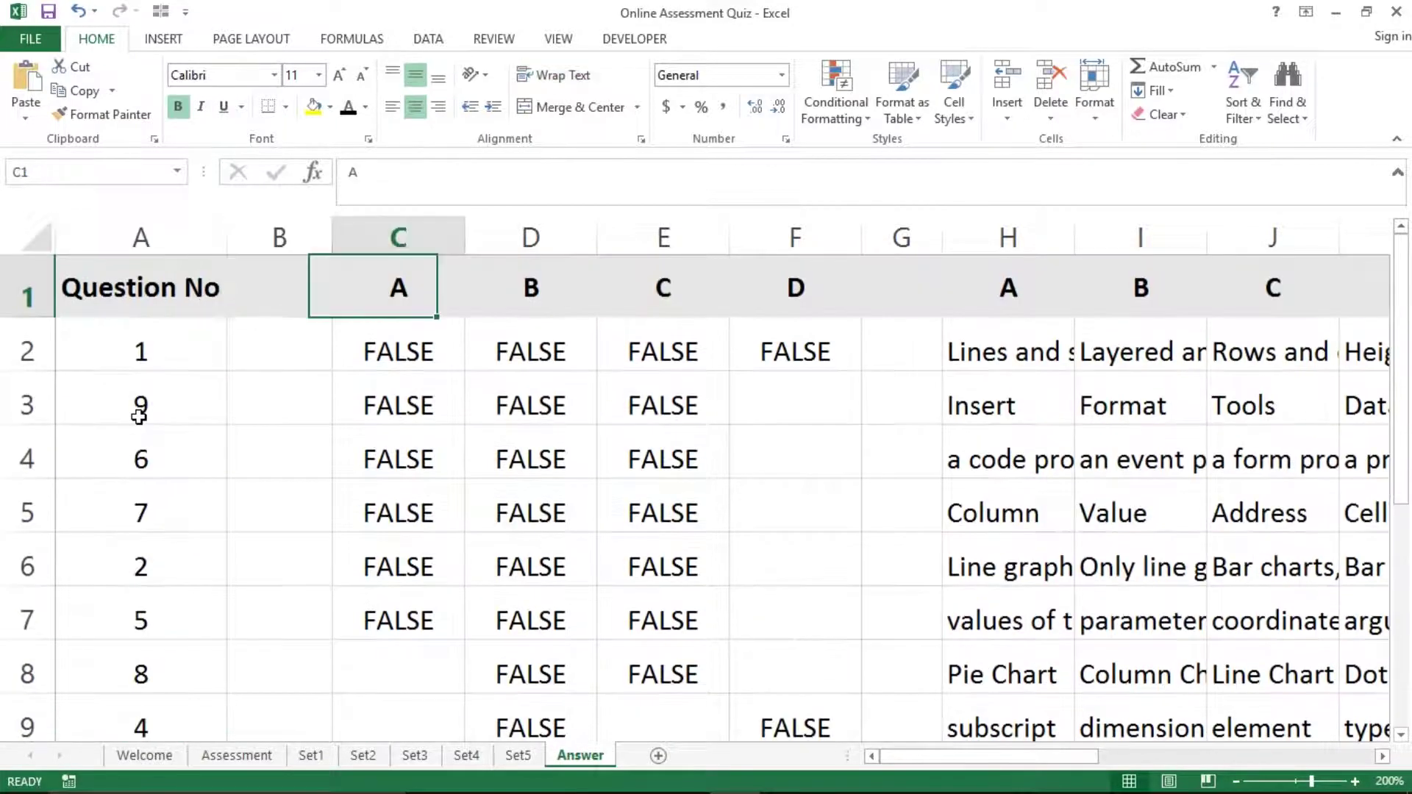
key(Down)
key(Right)
key(Left)
key(ctrl+shift+Right)
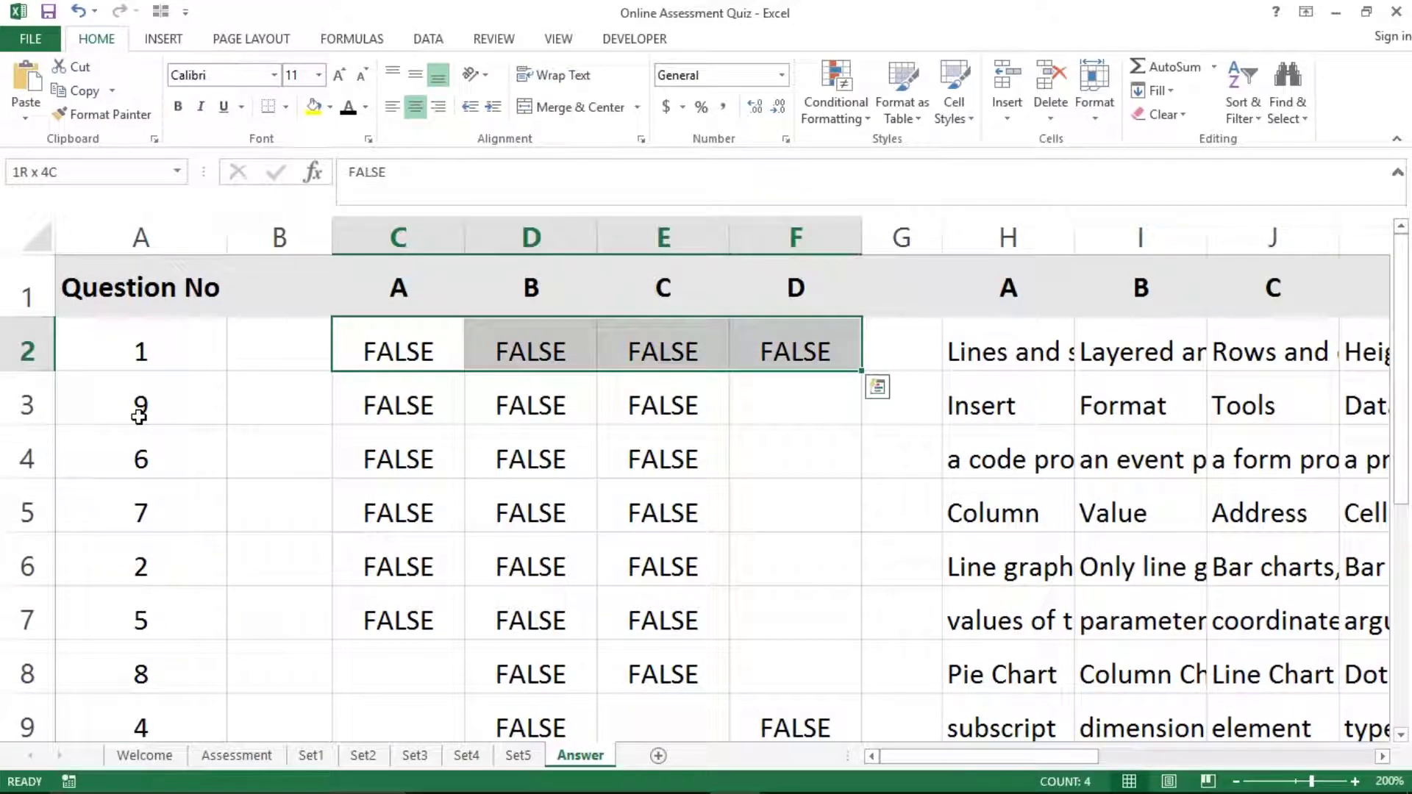
key(ctrl+shift+Down)
key(Up)
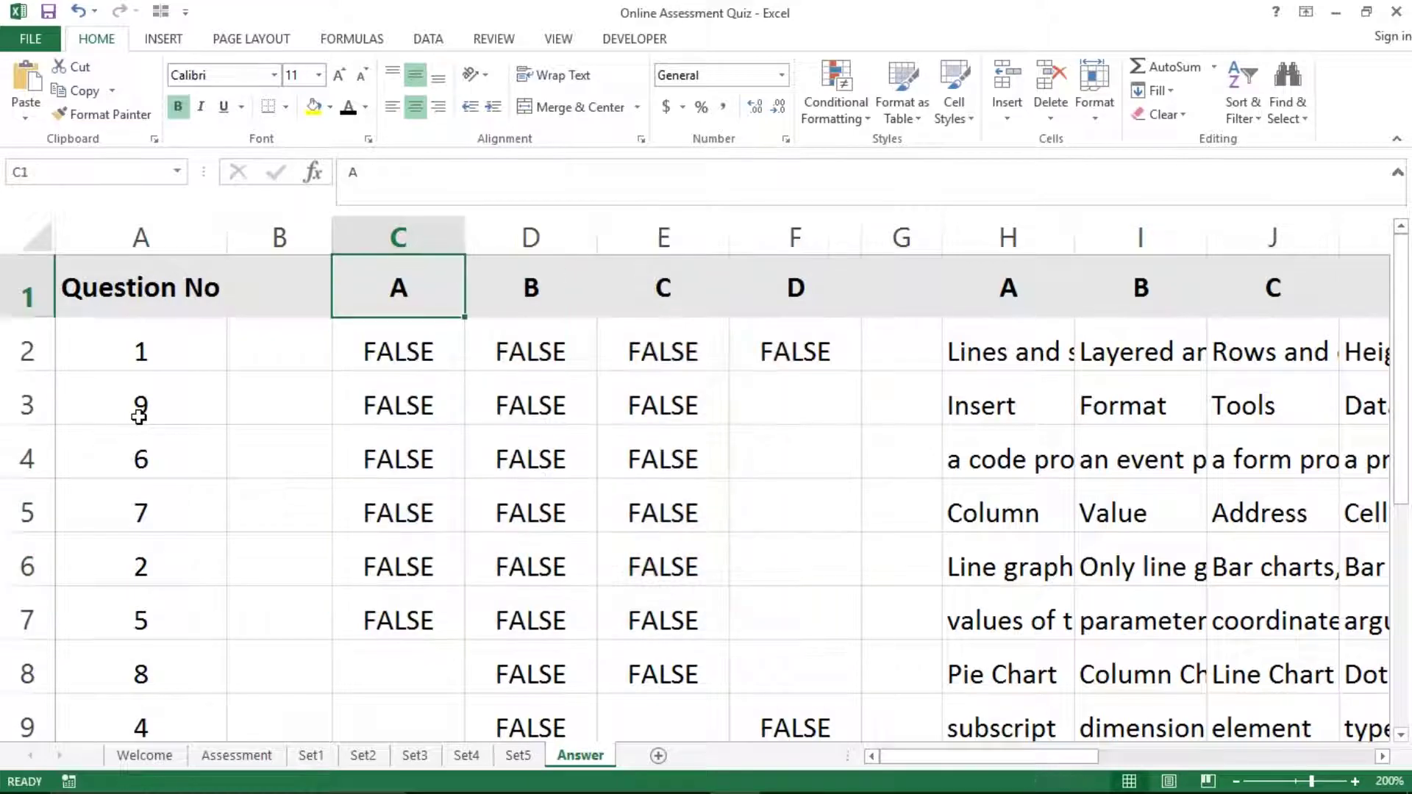
key(Down)
key(shift+Right)
key(shift+Right)
key(shift+Right)
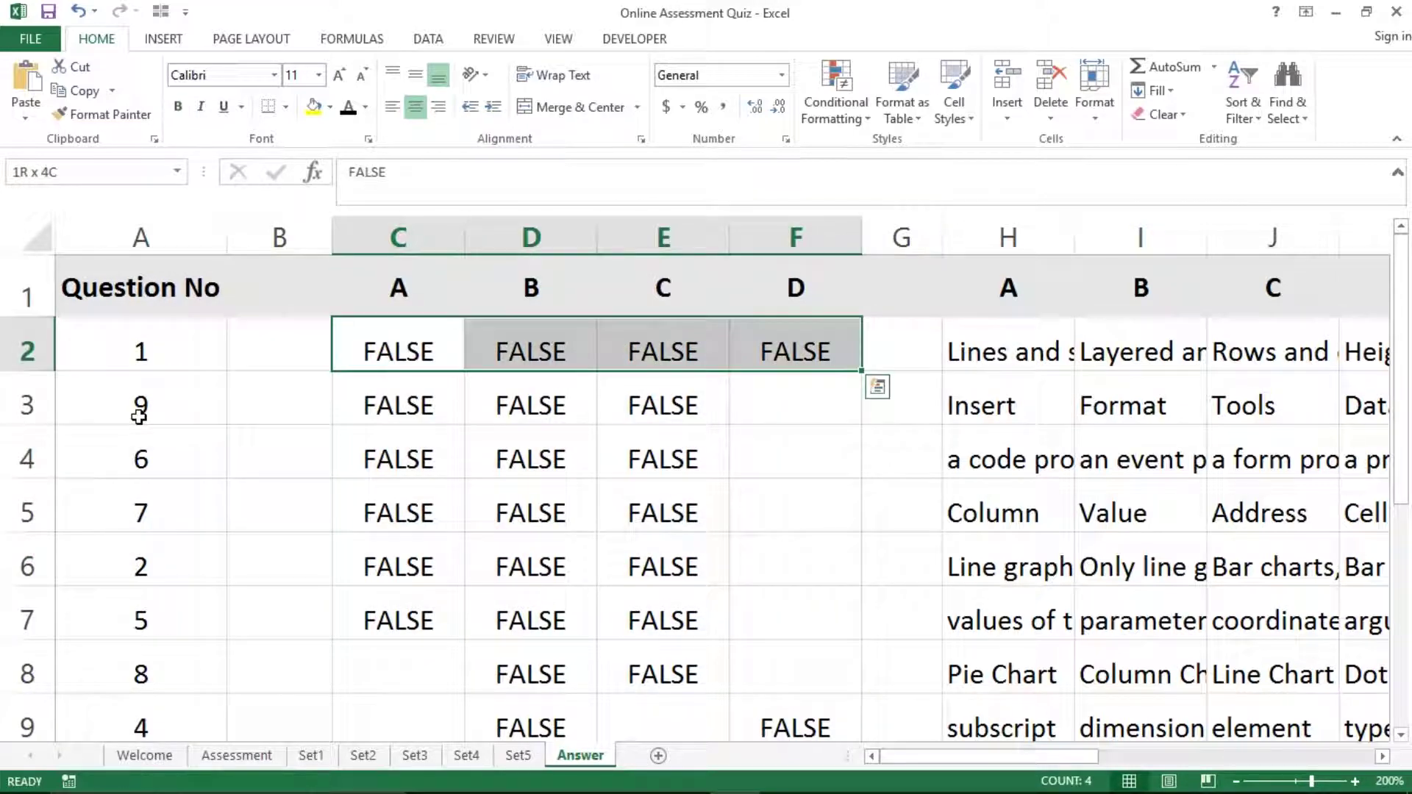
Tick "Layered and planes" for question 1 on the Assessment sheet and return to the Answer sheet.
key(ctrl+q)
click(232, 758)
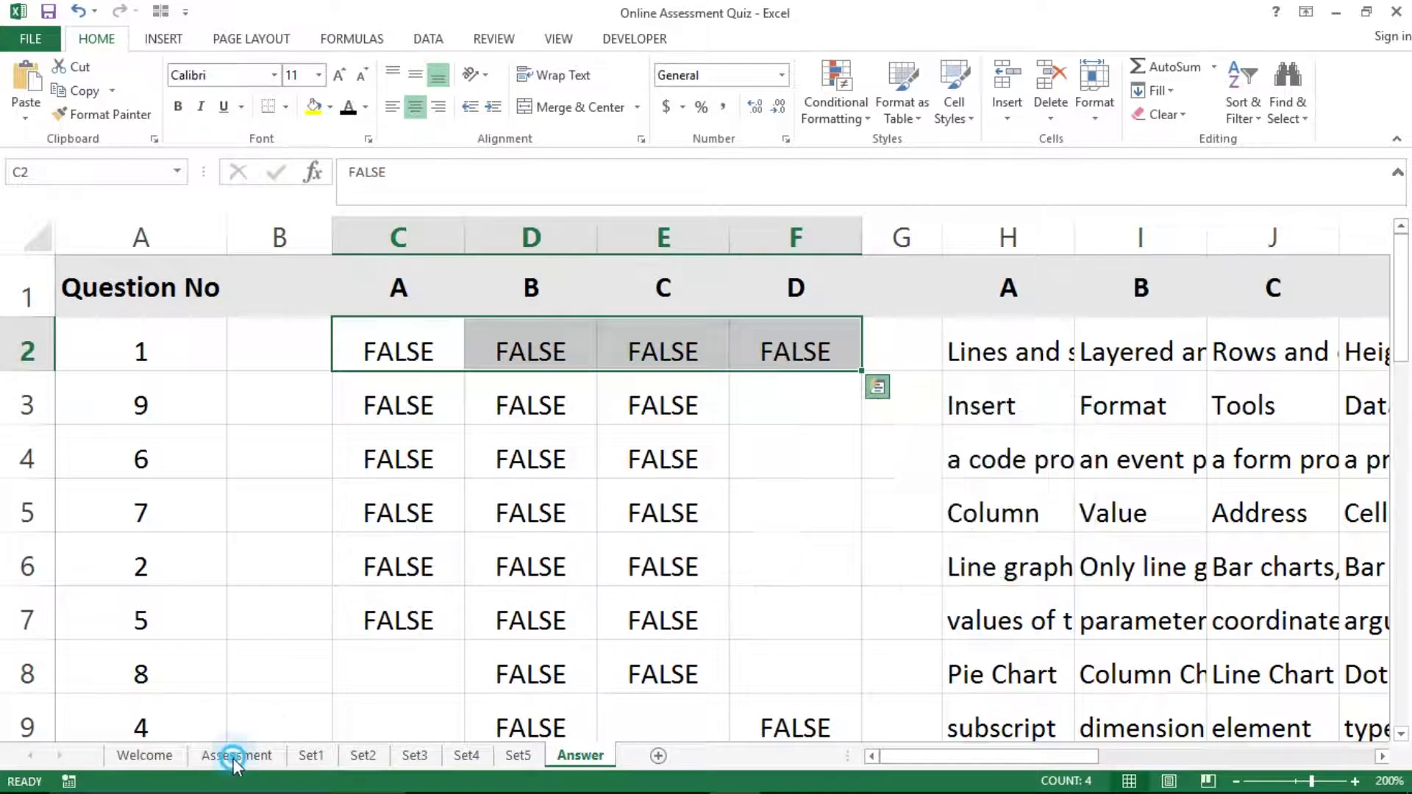
click(232, 758)
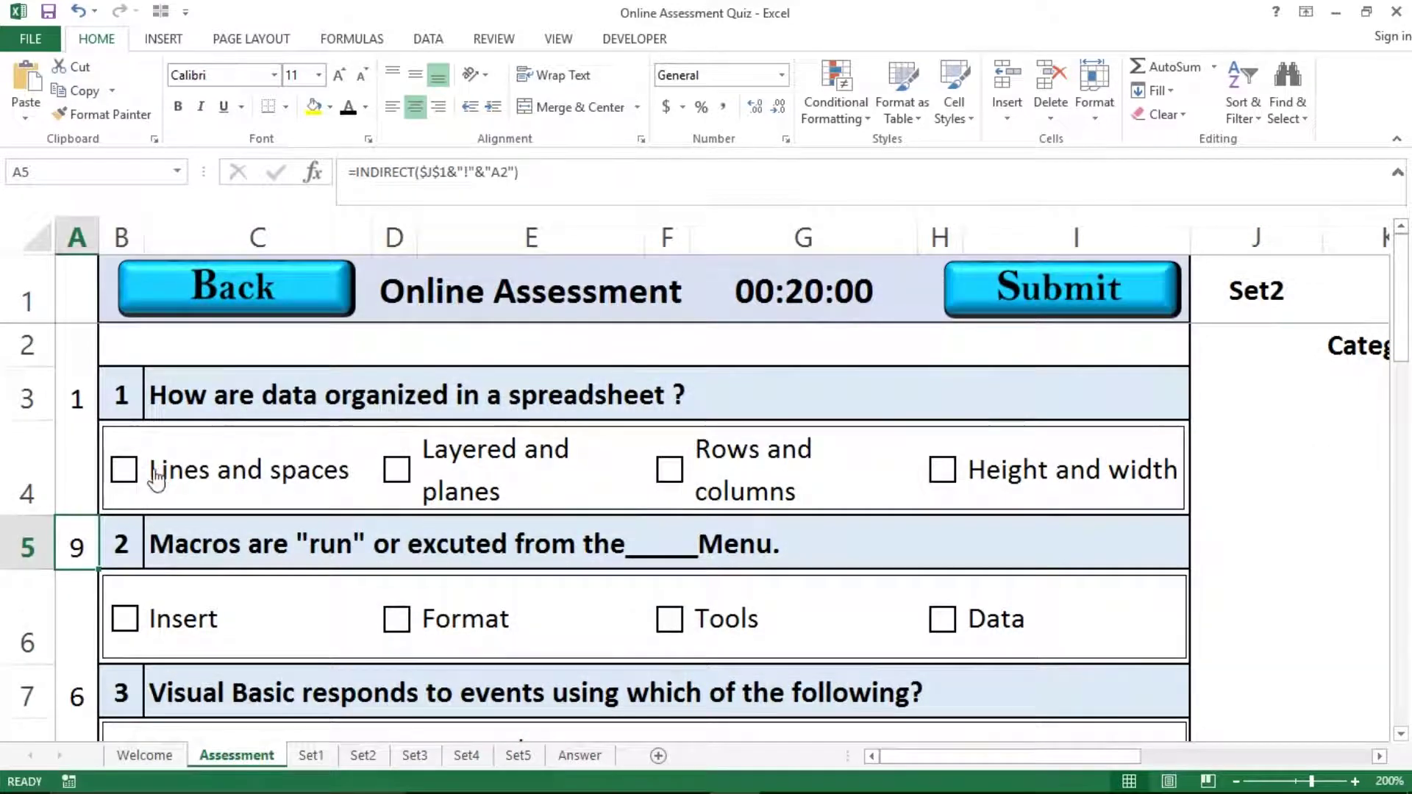
click(408, 474)
click(573, 754)
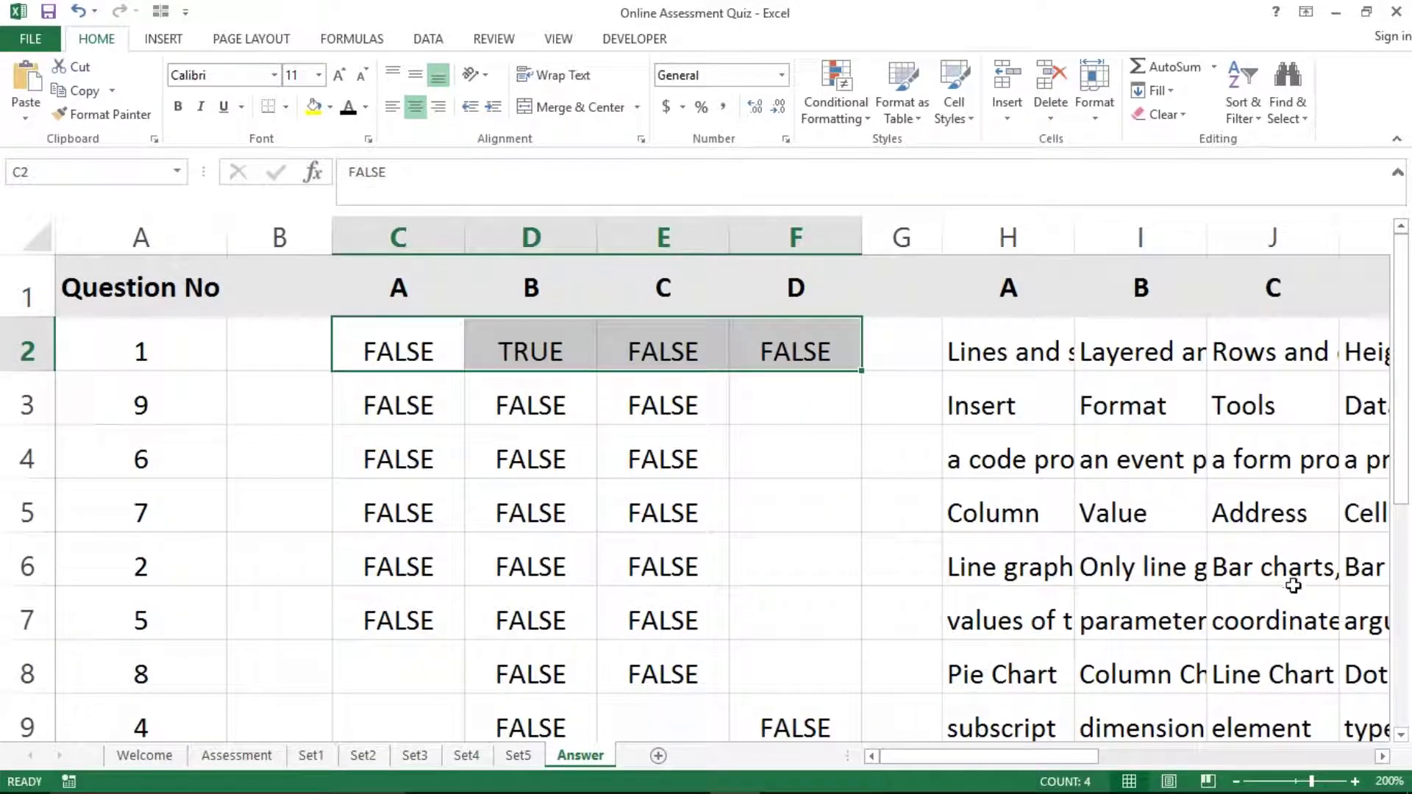
AutoFit the width of the option text columns H to K on the Answer sheet.
click(1017, 240)
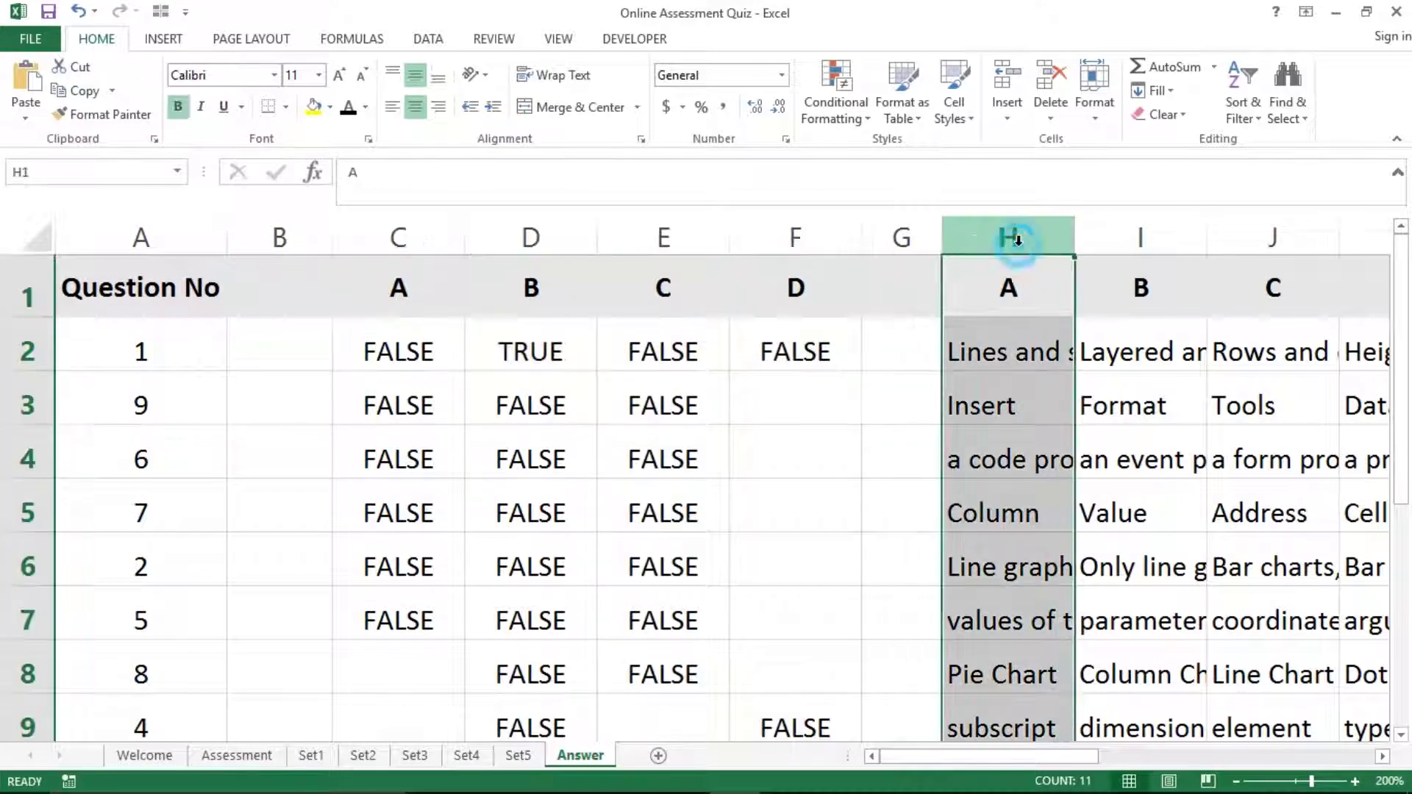
mouse_move(1017, 240)
mouse_down()
mouse_move(1383, 240)
mouse_move(1000, 239)
mouse_move(1018, 240)
mouse_up()
key(alt+o)
key(c)
key(a)
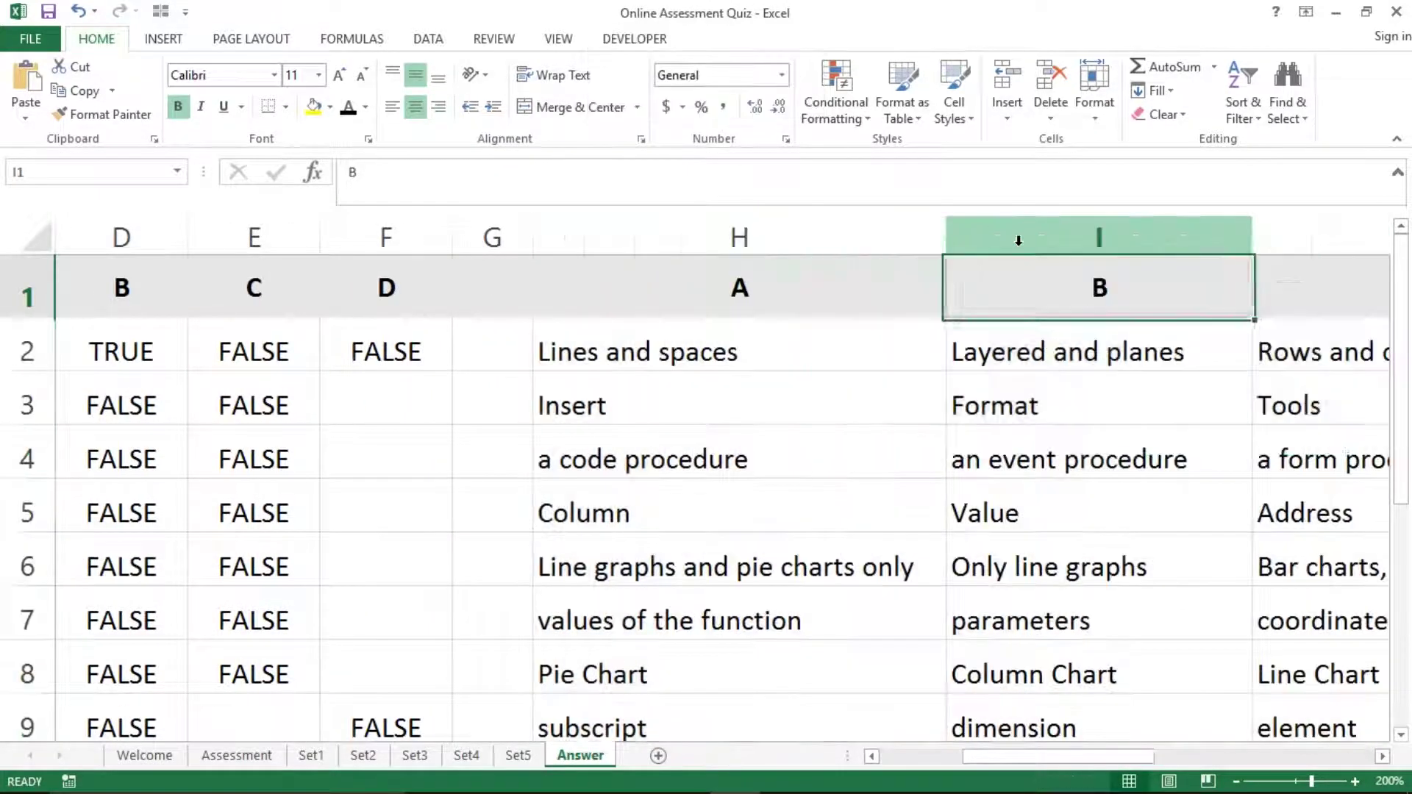
Examine the IFERROR and VLOOKUP formulas in H2 and I2 that retrieve the option texts.
key(Left)
key(Down)
key(Right)
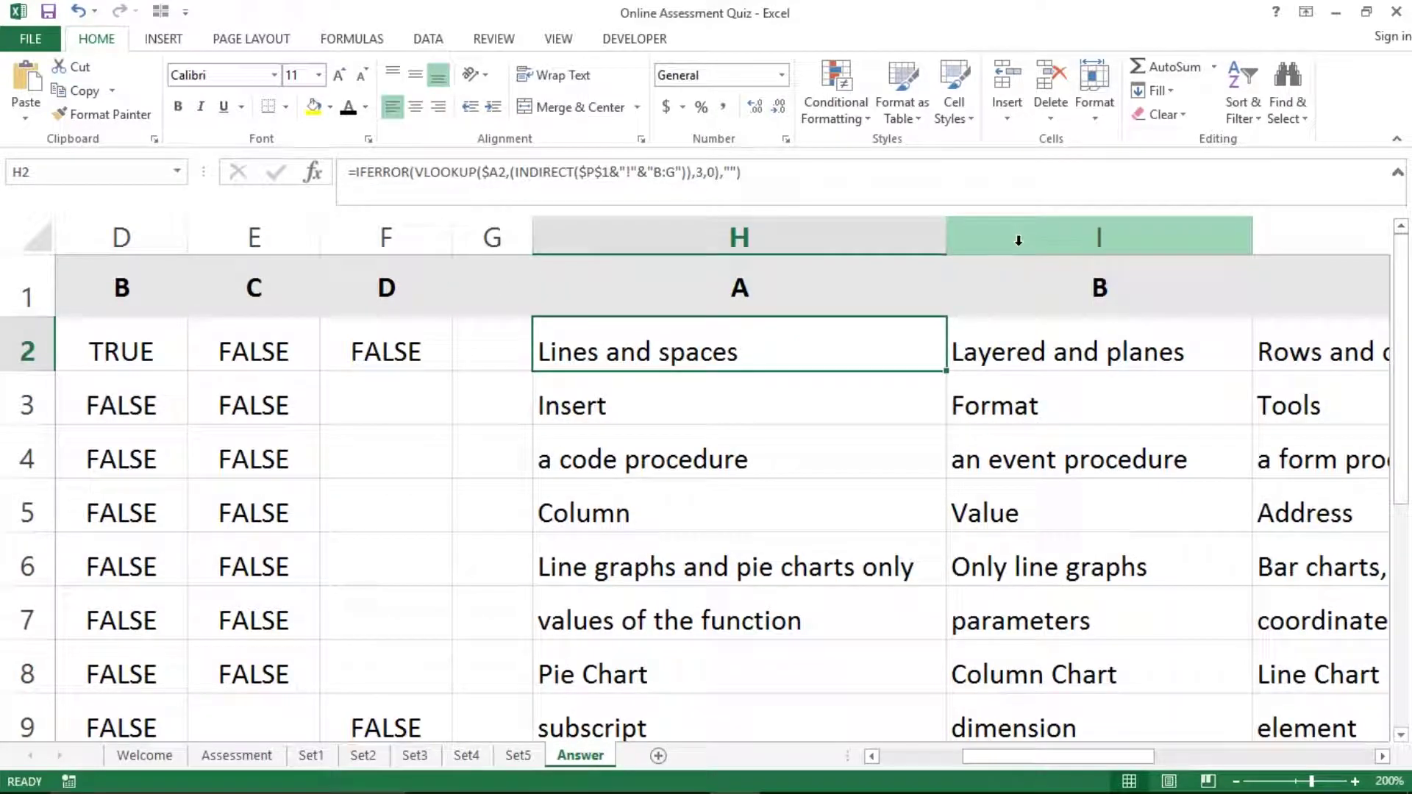
key(Right)
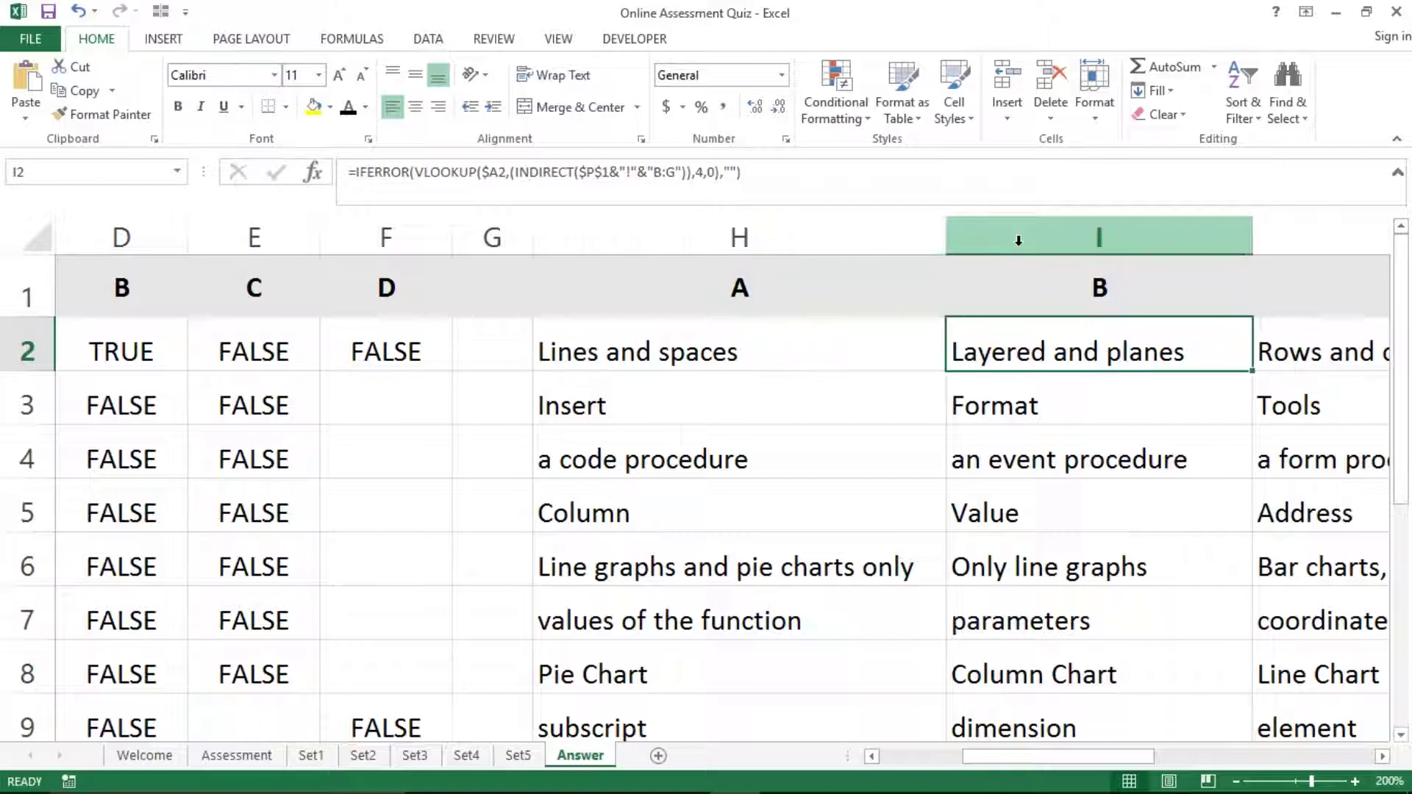
Compare the option B checkbox value in D2 with the matching option text in I2.
key(Left)
key(Left)
key(Left)
key(Left)
key(Left)
key(Left)
key(Right)
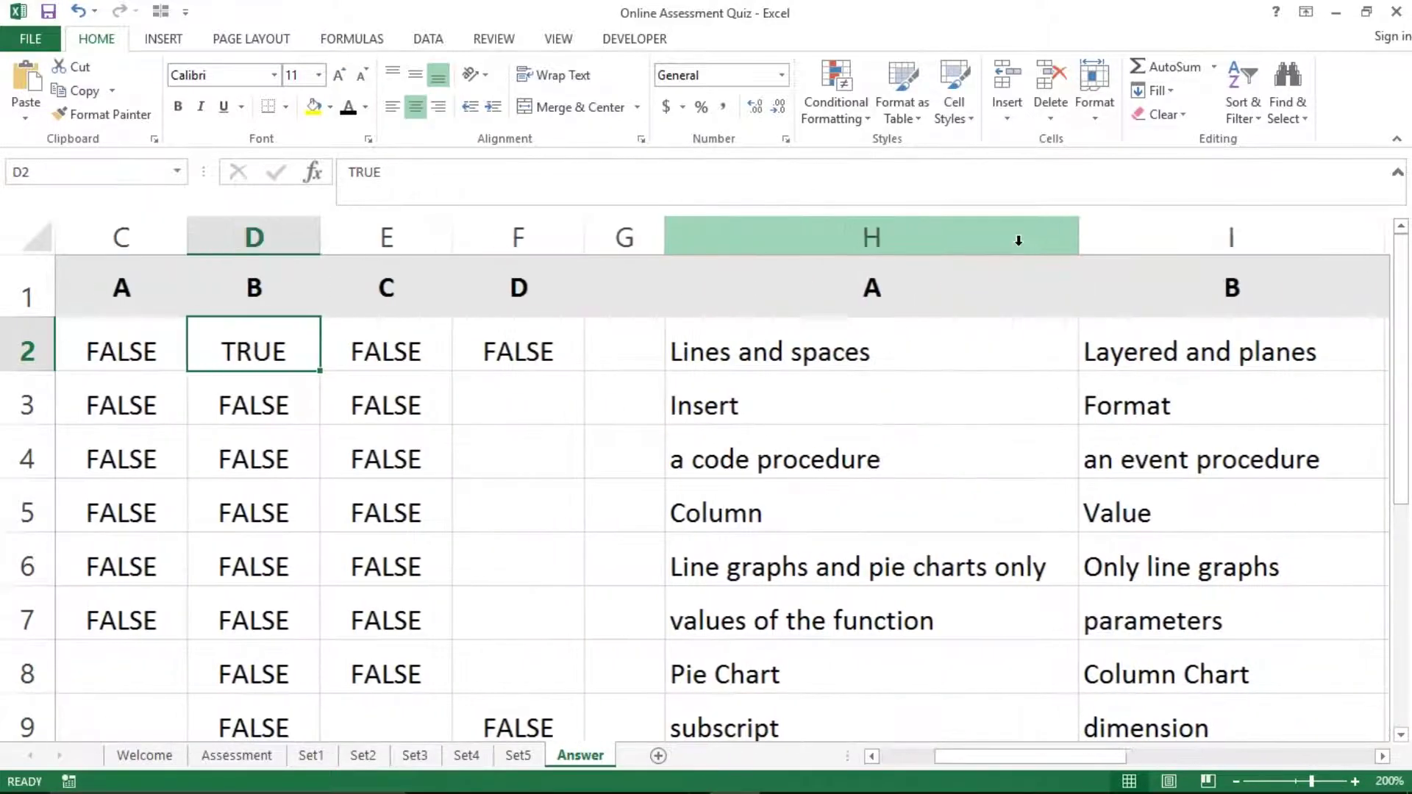
key(Right)
key(Right)
key(Right)
key(Right)
key(Right)
key(Right)
key(Left)
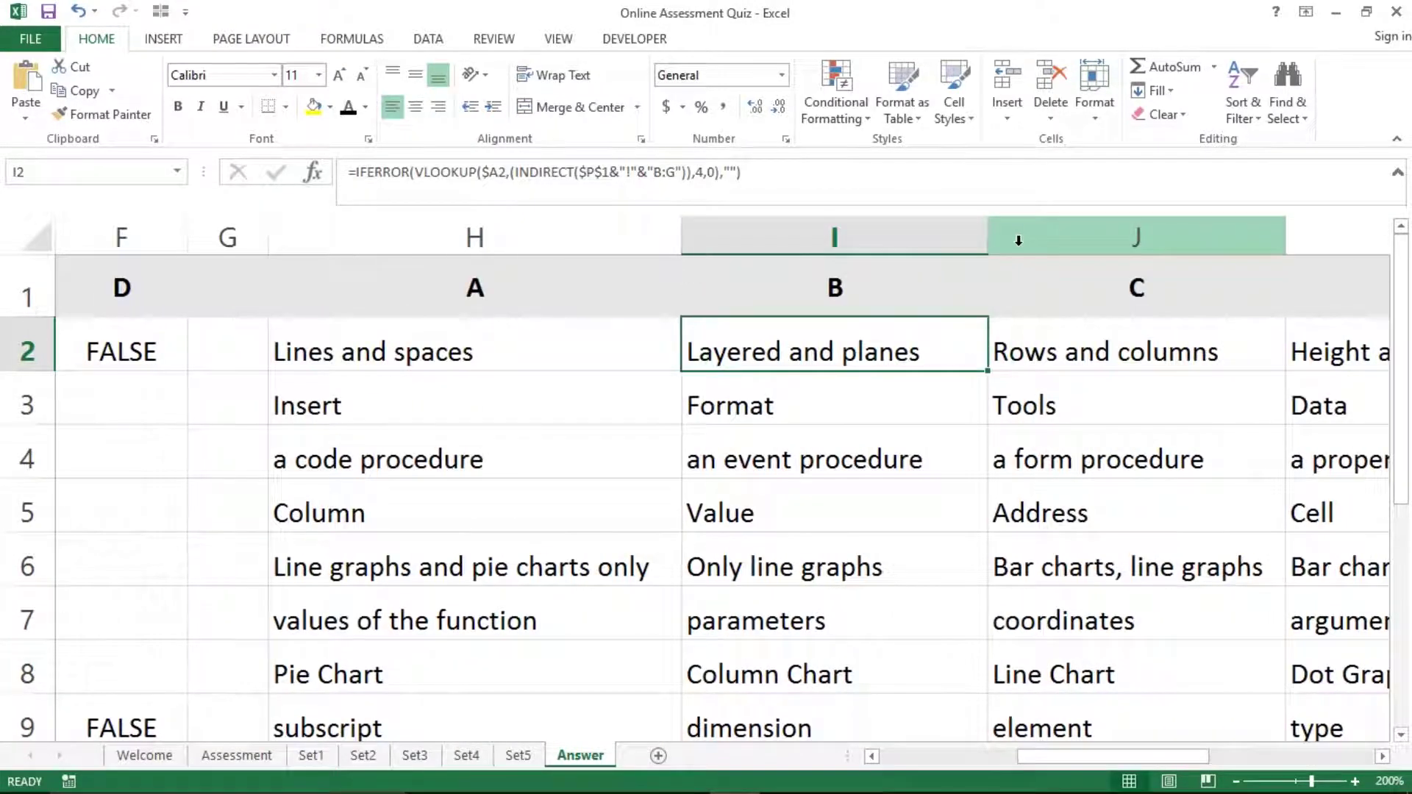
Examine the Question formula in M2 and the Answer formula in N2 that combines the chosen options.
key(ctrl+shift+Down)
key(Right)
key(Right)
key(Right)
key(Right)
key(Right)
key(Right)
key(Left)
key(Left)
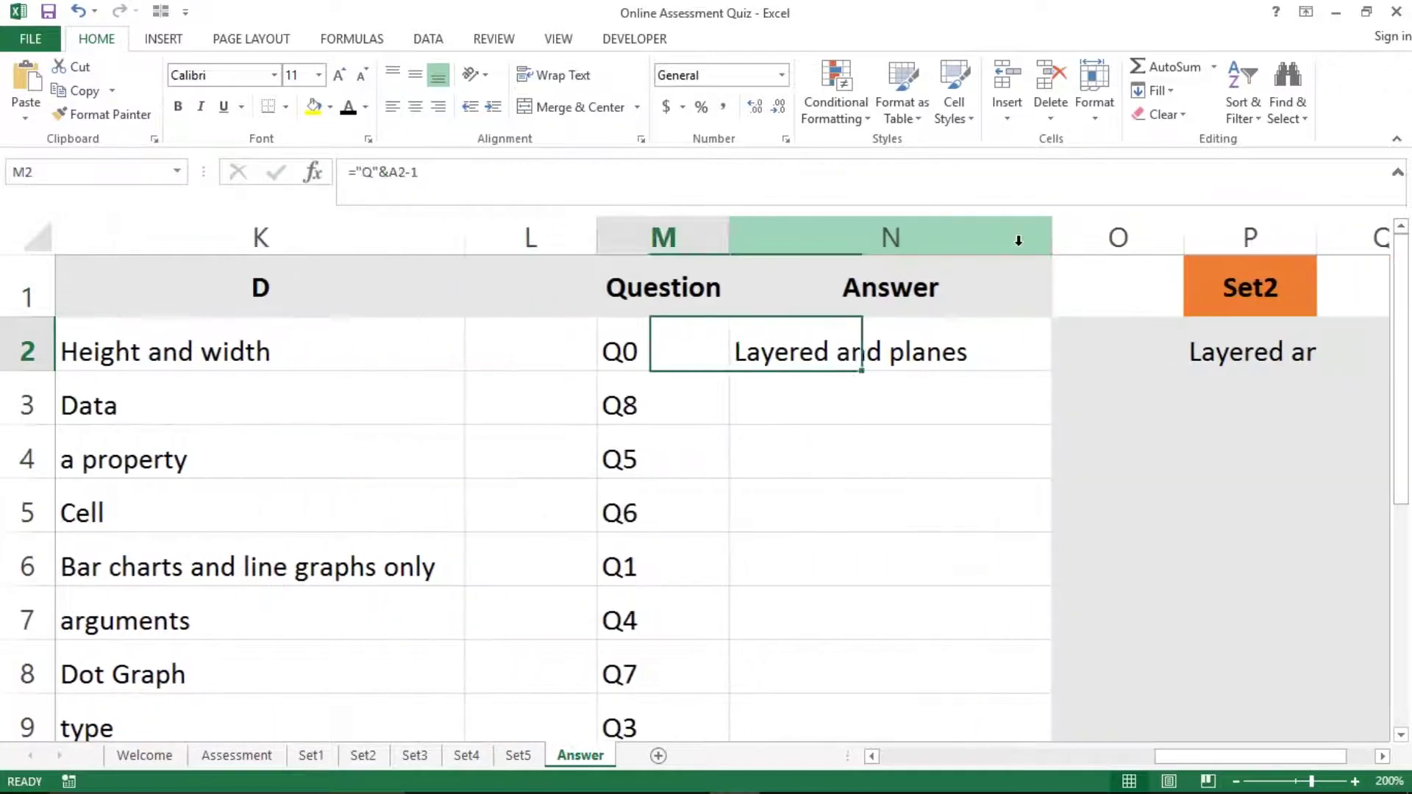
key(Right)
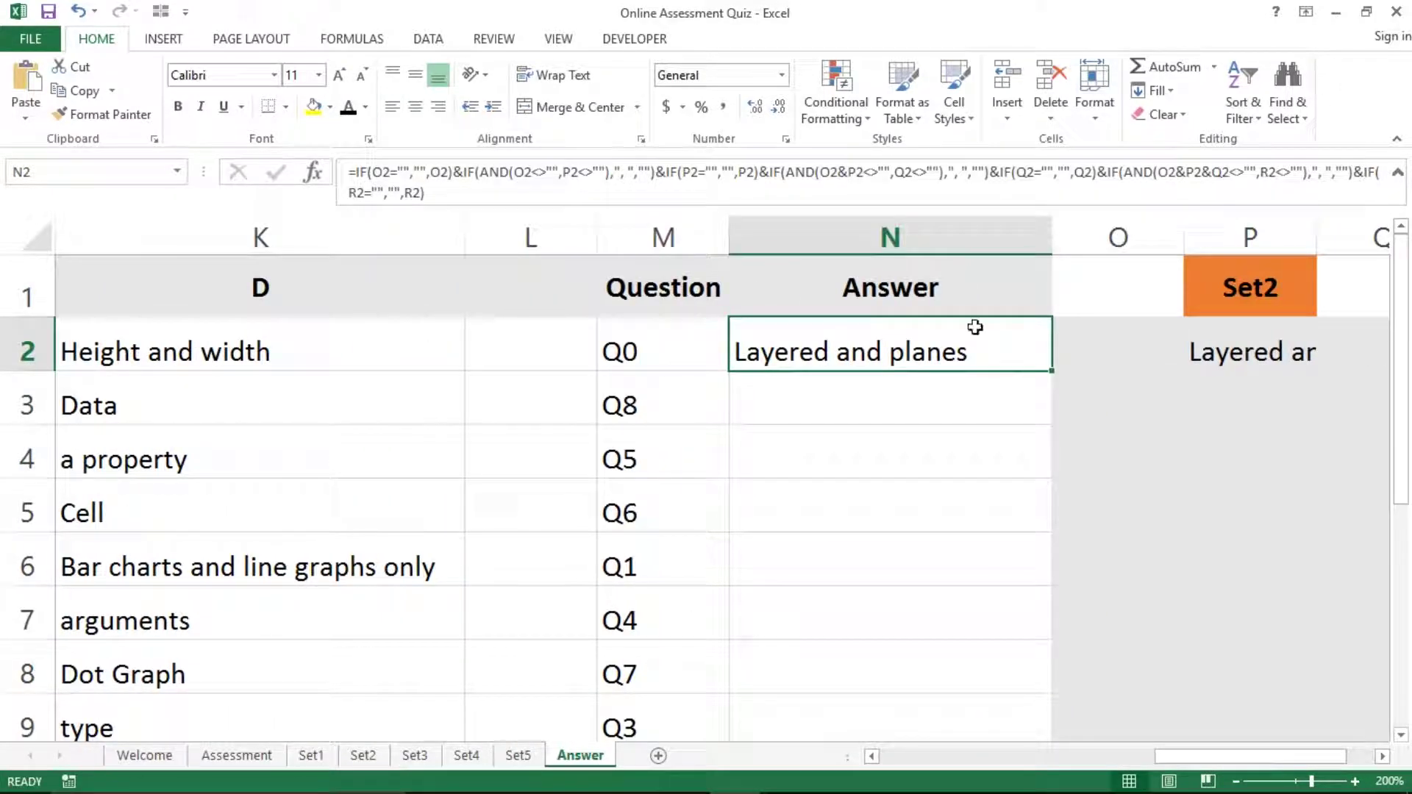
Compare the combined answer in N2 with the option texts in I2 to K2.
key(Left)
key(Left)
key(Left)
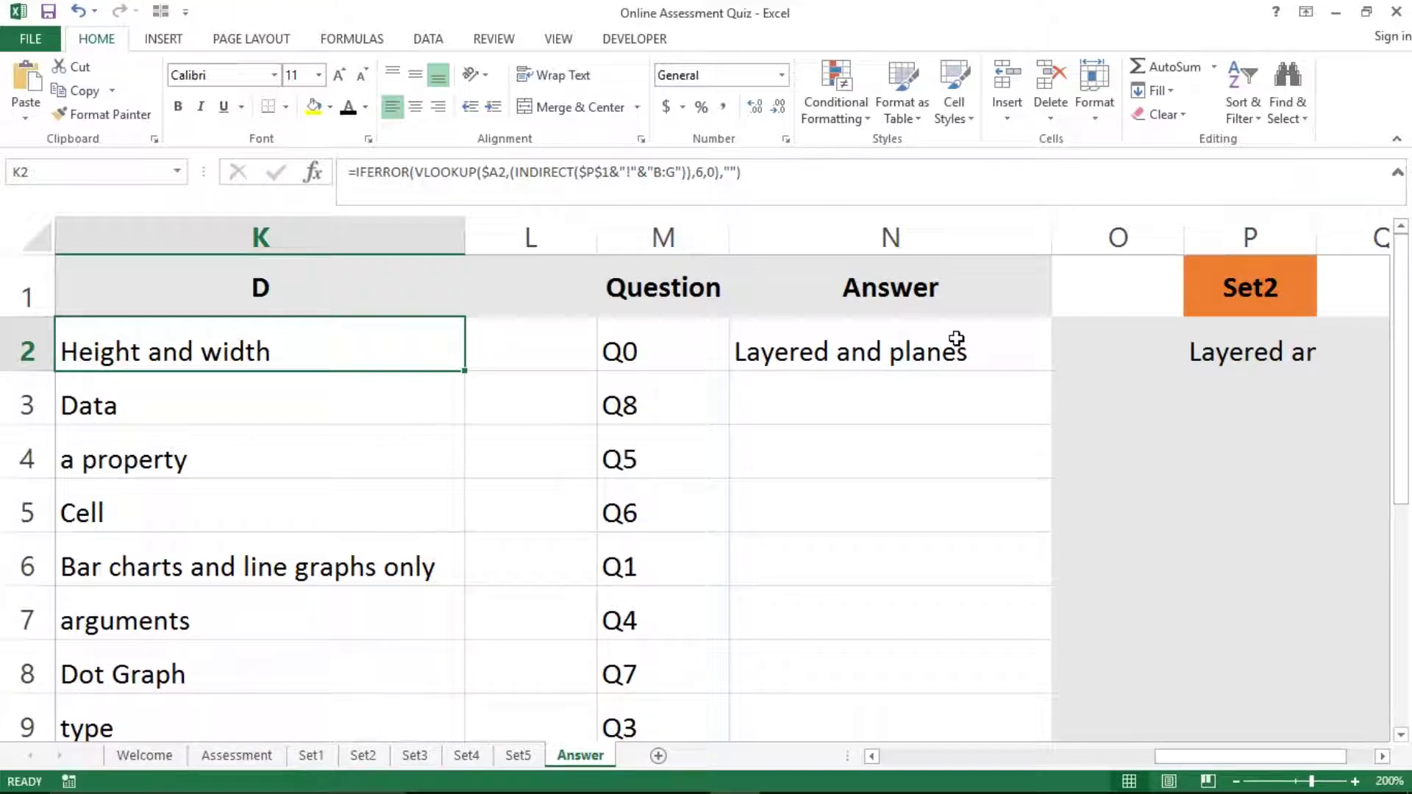
click(908, 341)
click(905, 228)
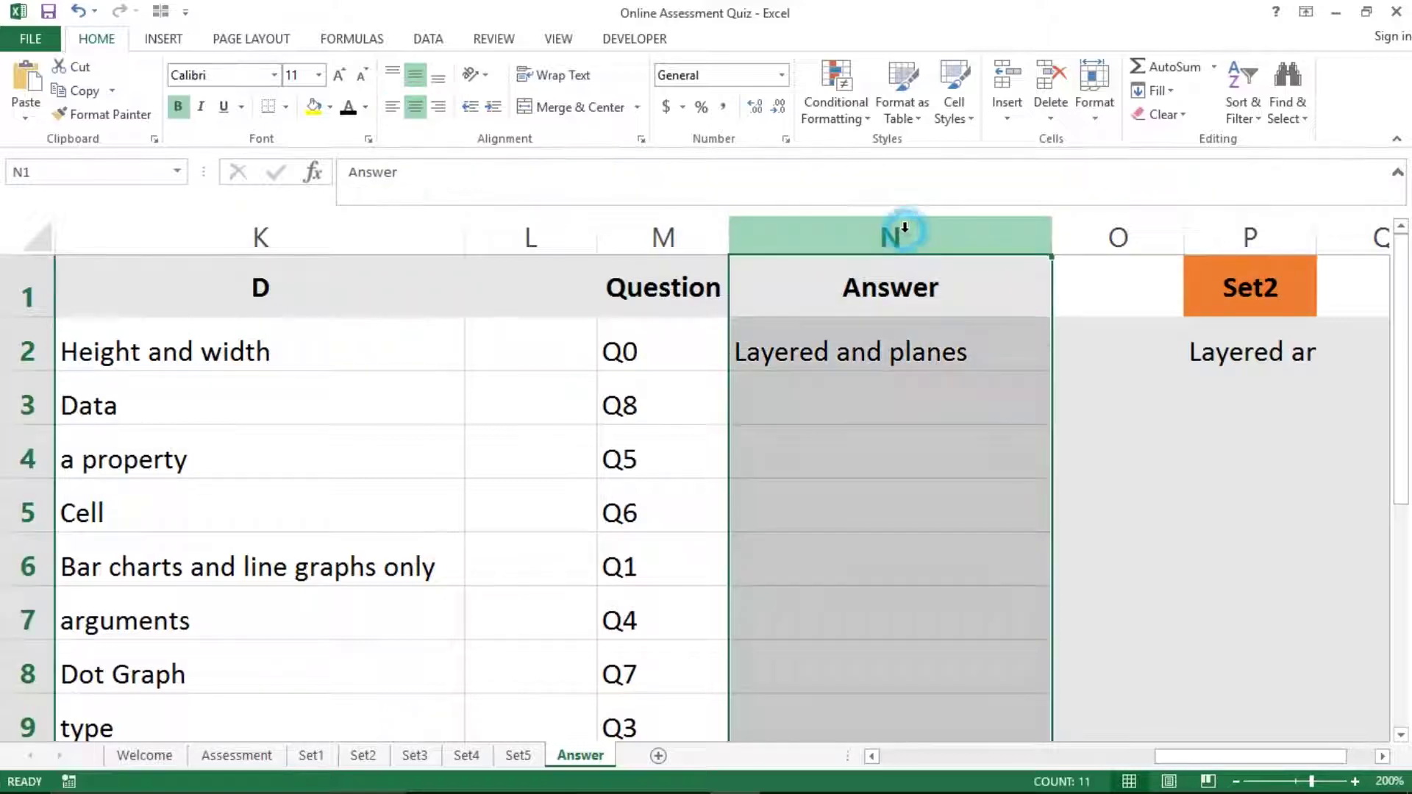
click(807, 339)
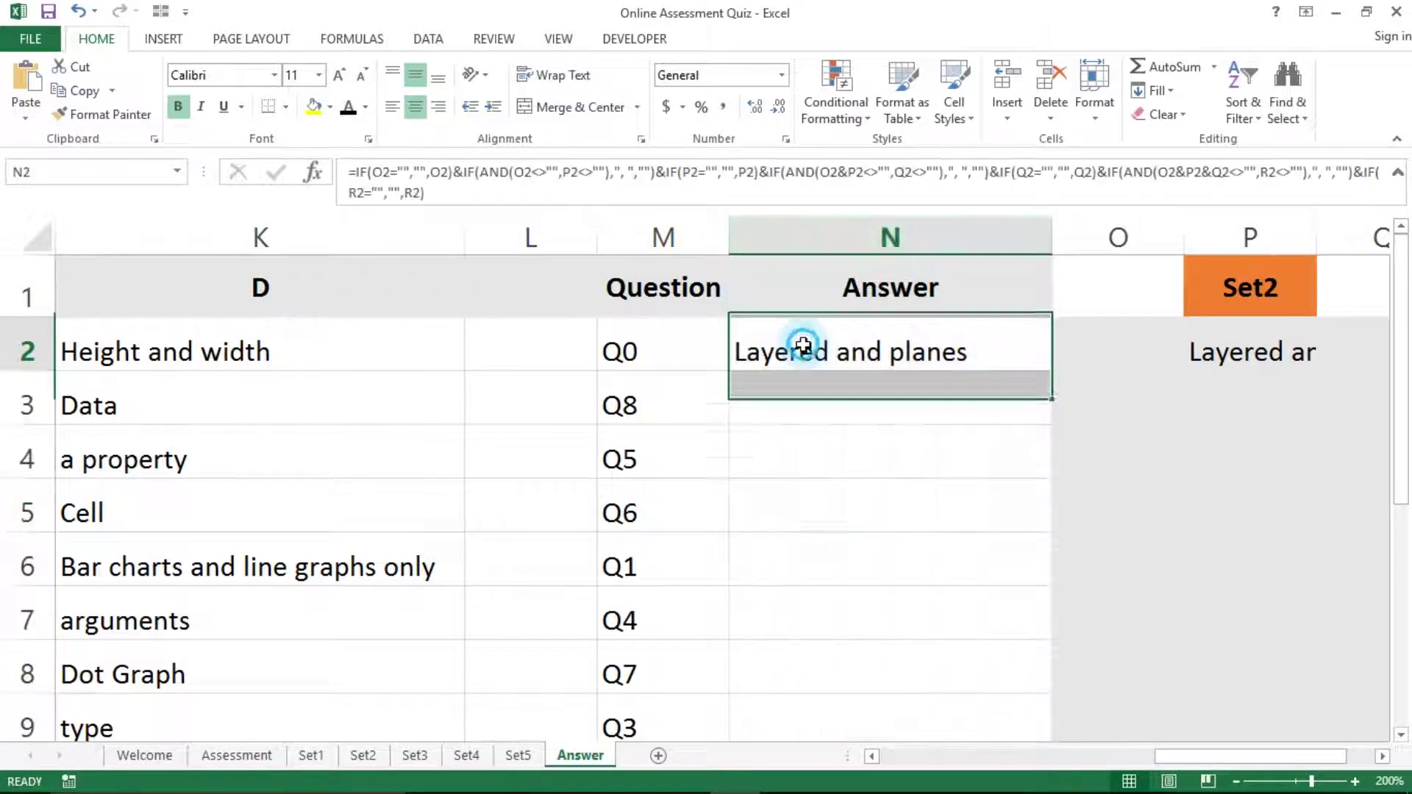
click(678, 341)
key(Left)
key(Left)
key(Left)
key(Left)
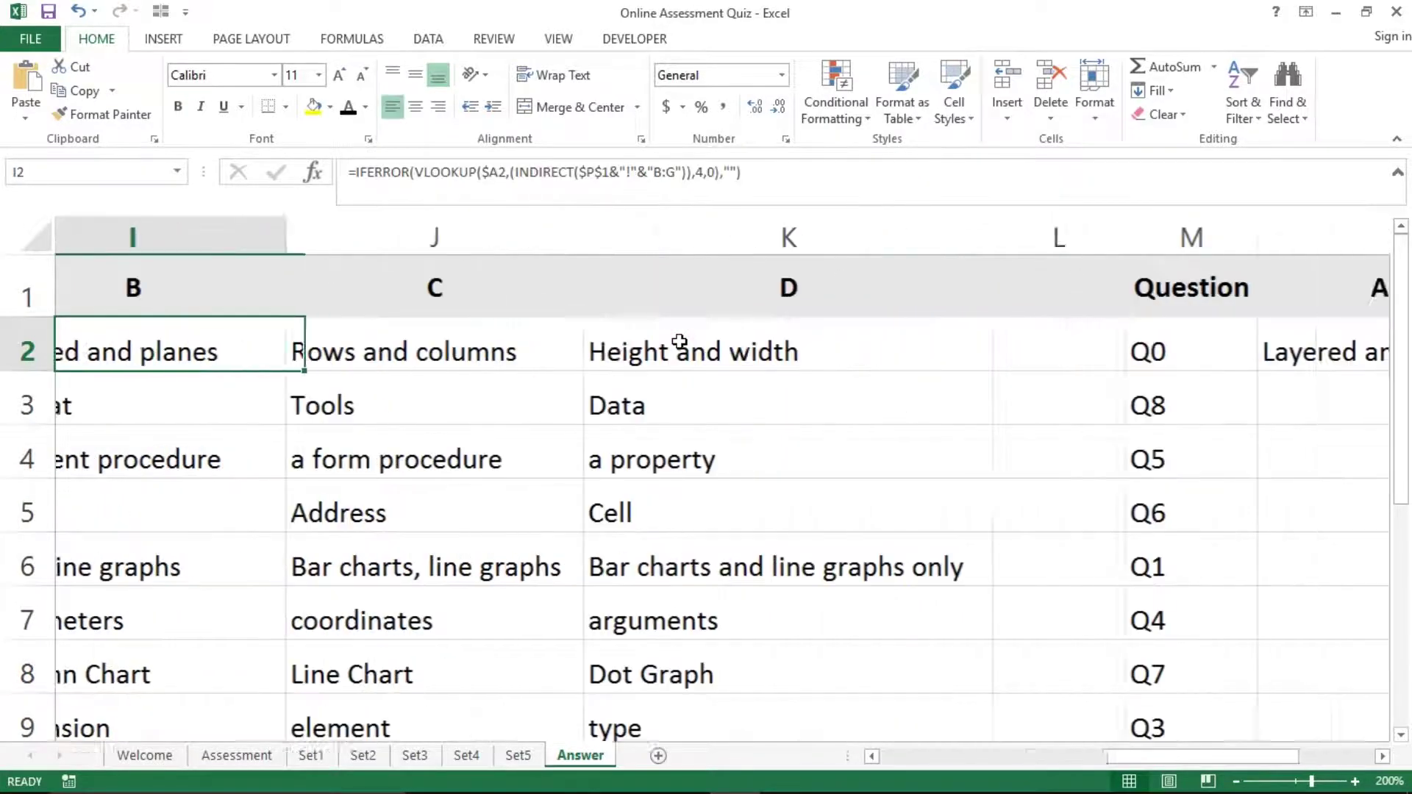
key(Right)
key(Right)
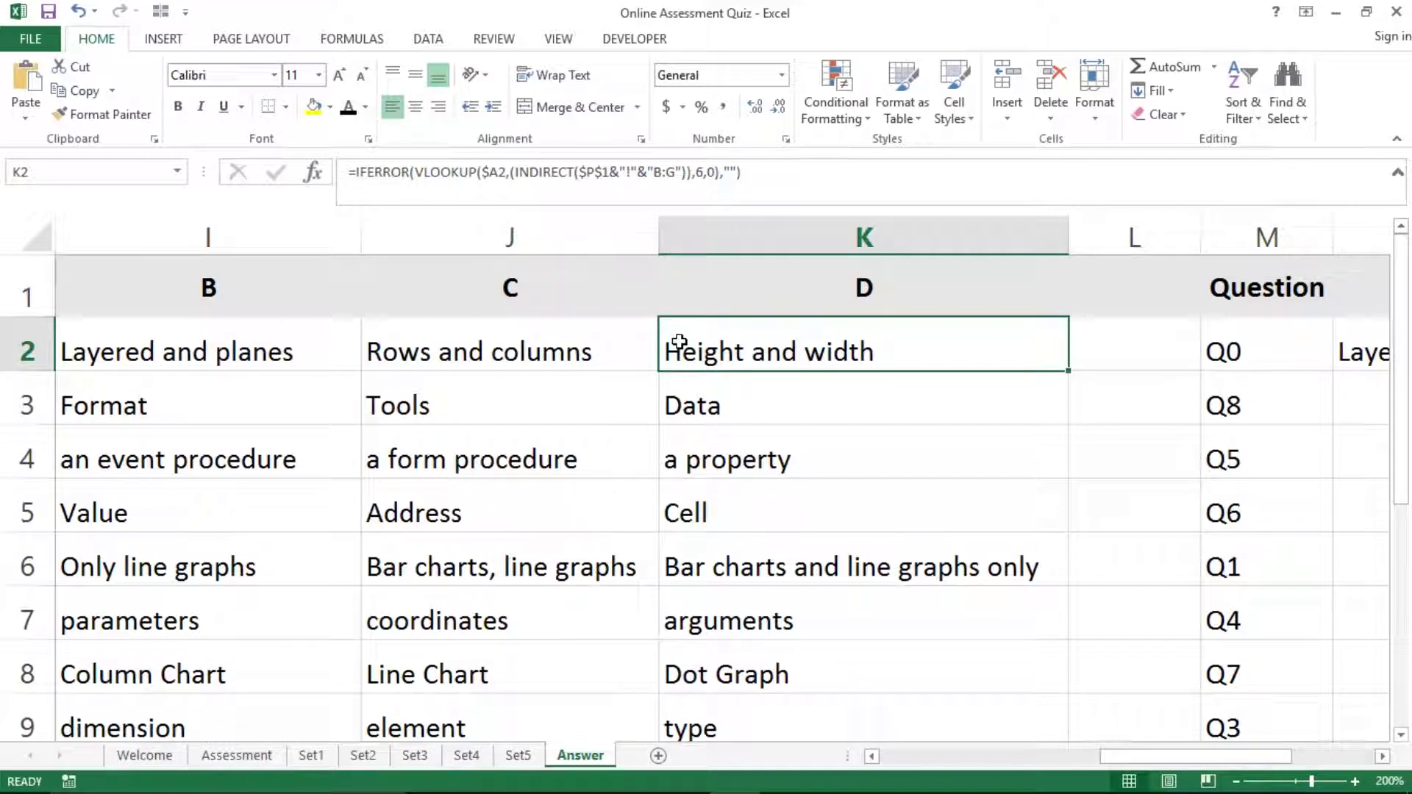
Examine the question number in A2 and the option A to D checkbox values in C2 to F2.
key(Left)
key(Left)
key(Home)
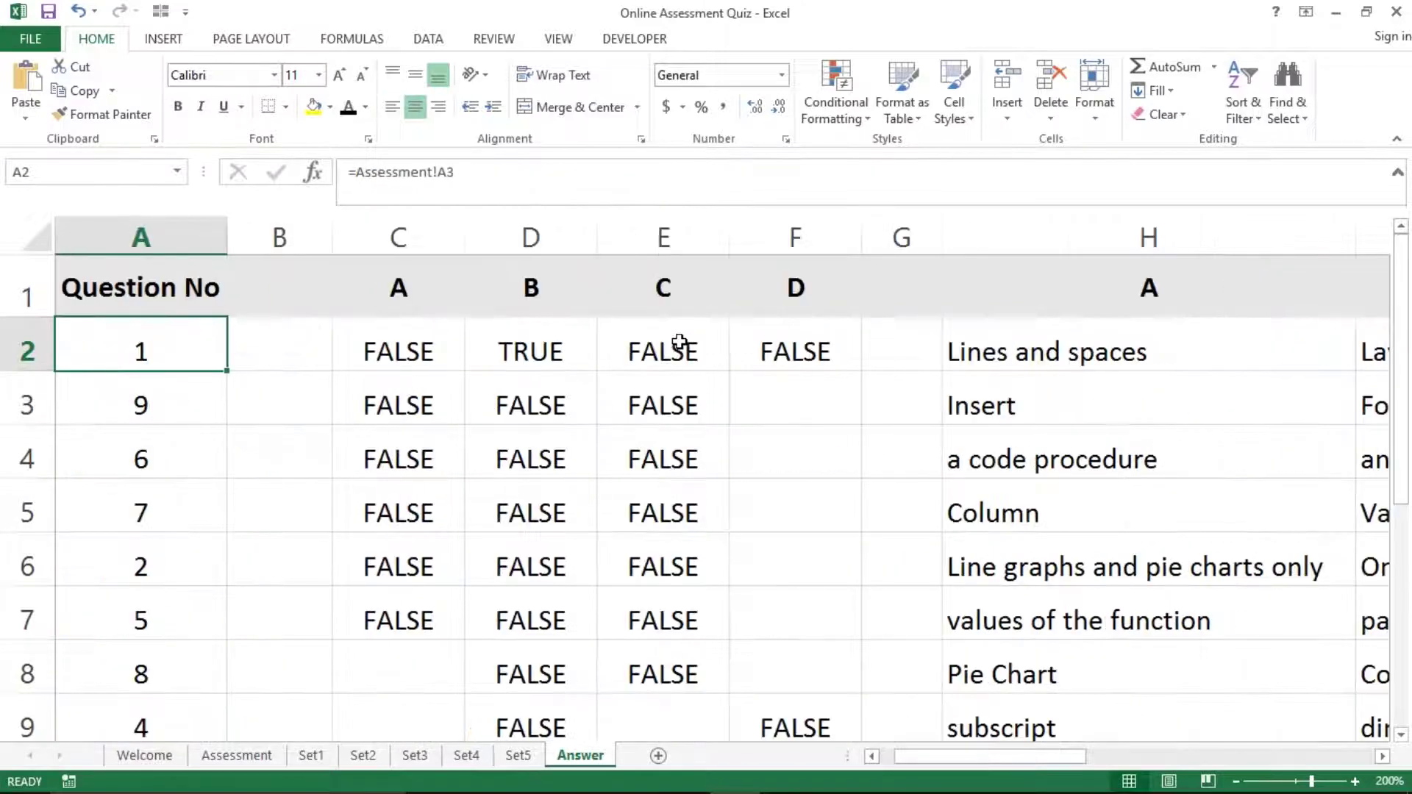
key(Right)
key(Right)
key(Right)
key(Right)
key(Right)
key(Right)
key(Right)
key(Left)
key(Left)
key(Left)
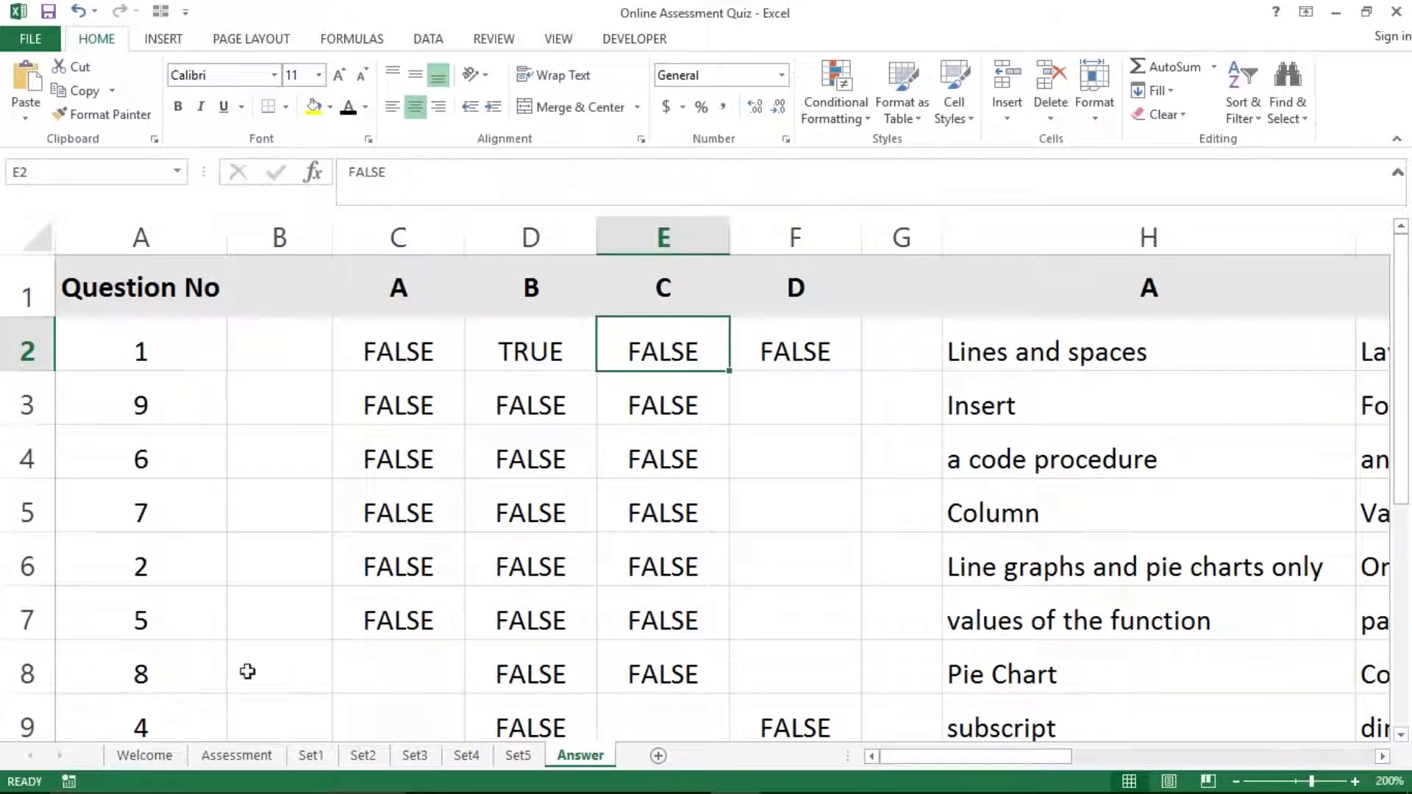
Tick Rows and columns for question 1 on the Assessment sheet and check the linked values in D2:F2 of the Answer sheet.
click(228, 755)
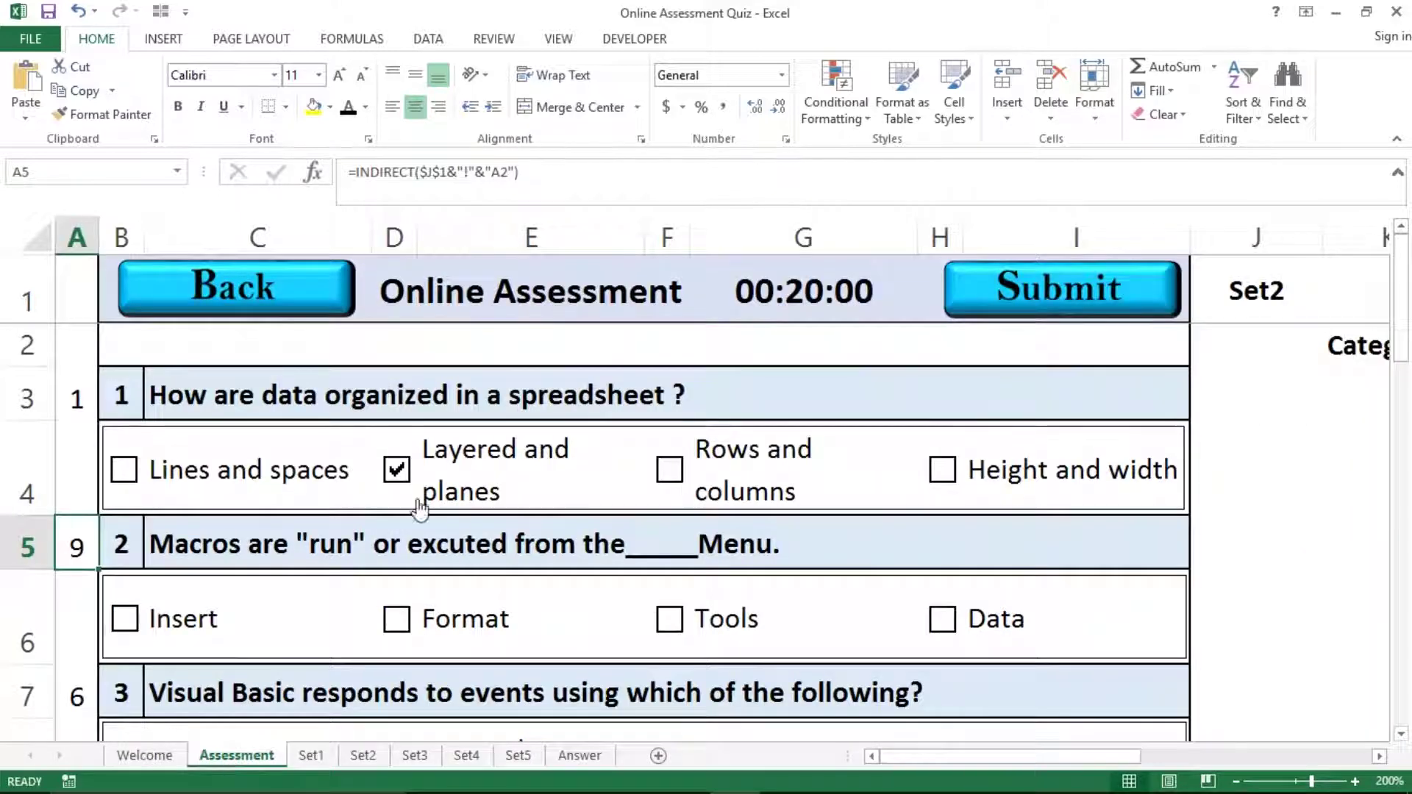
click(669, 469)
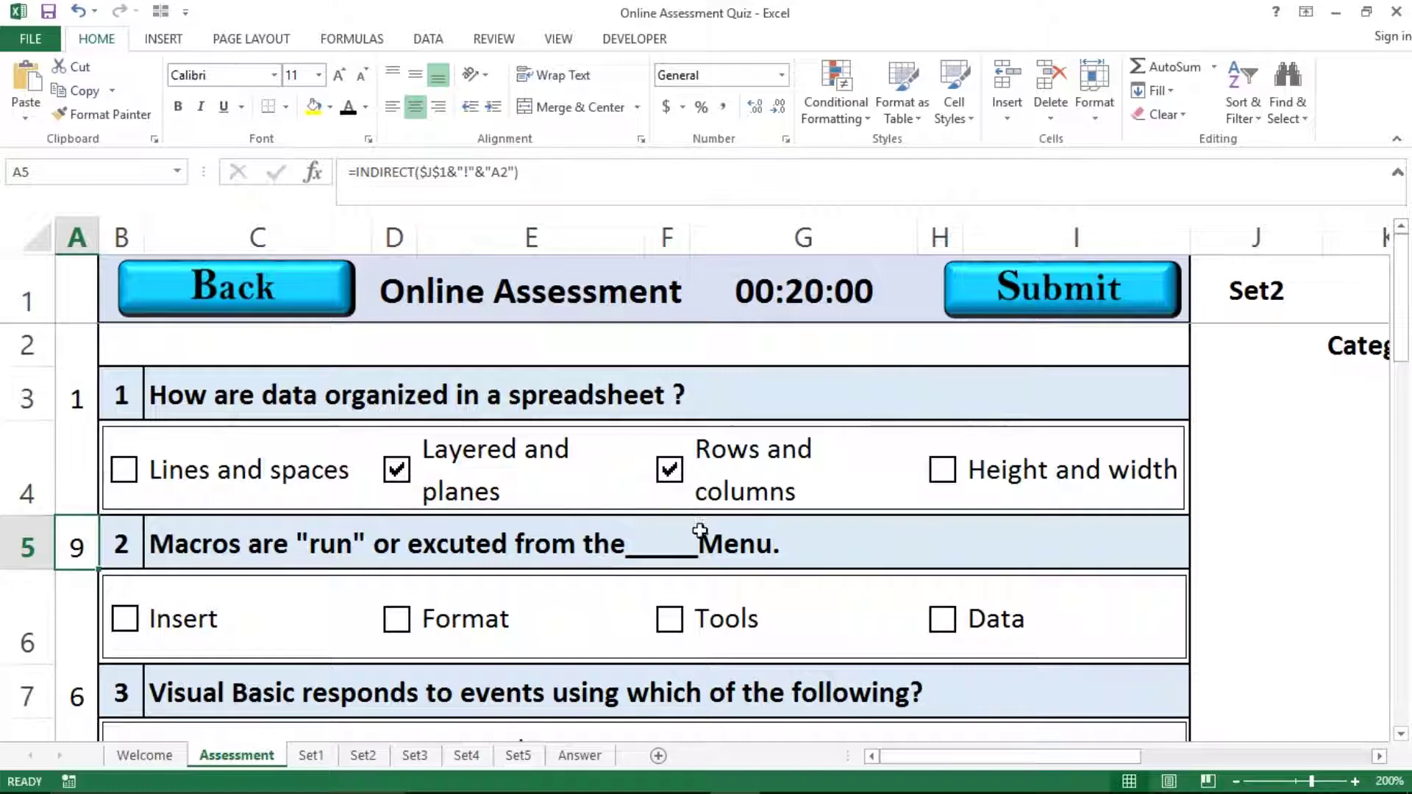
click(571, 765)
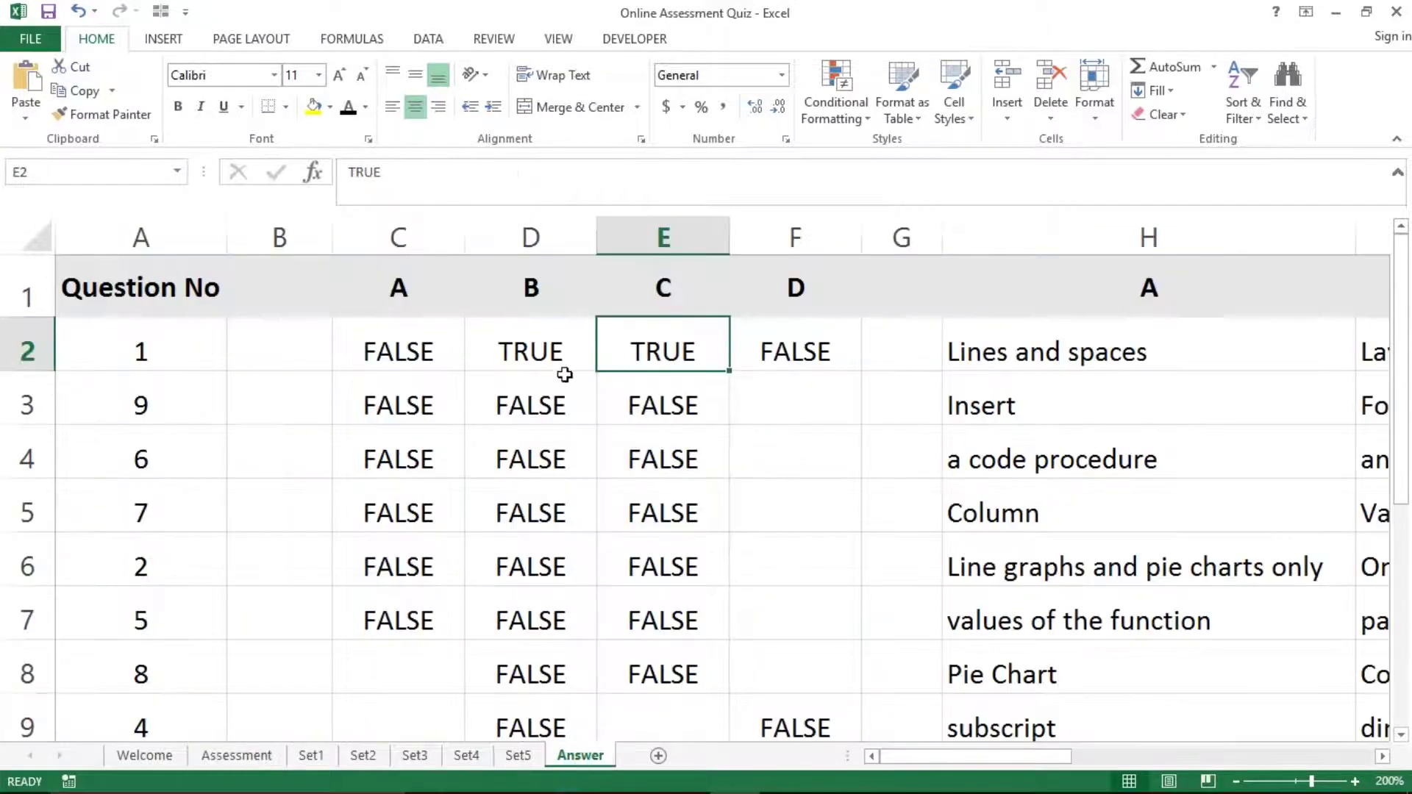
click(543, 360)
key(shift+Right)
key(shift+Right)
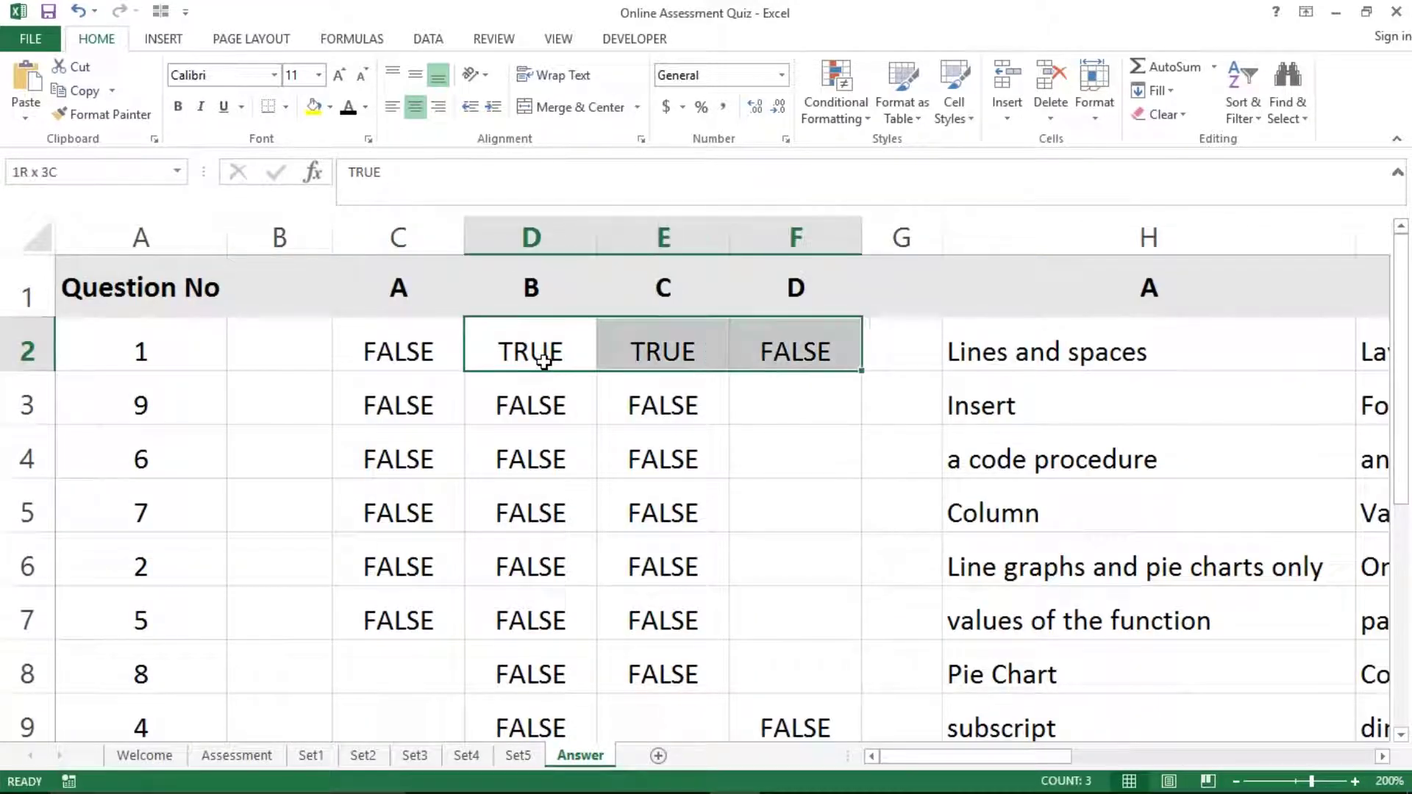
AutoFit the width of Answer column N to its combined answer text.
key(Right)
key(Right)
key(Right)
key(Right)
key(Right)
key(Right)
key(Right)
key(Right)
key(Right)
key(Right)
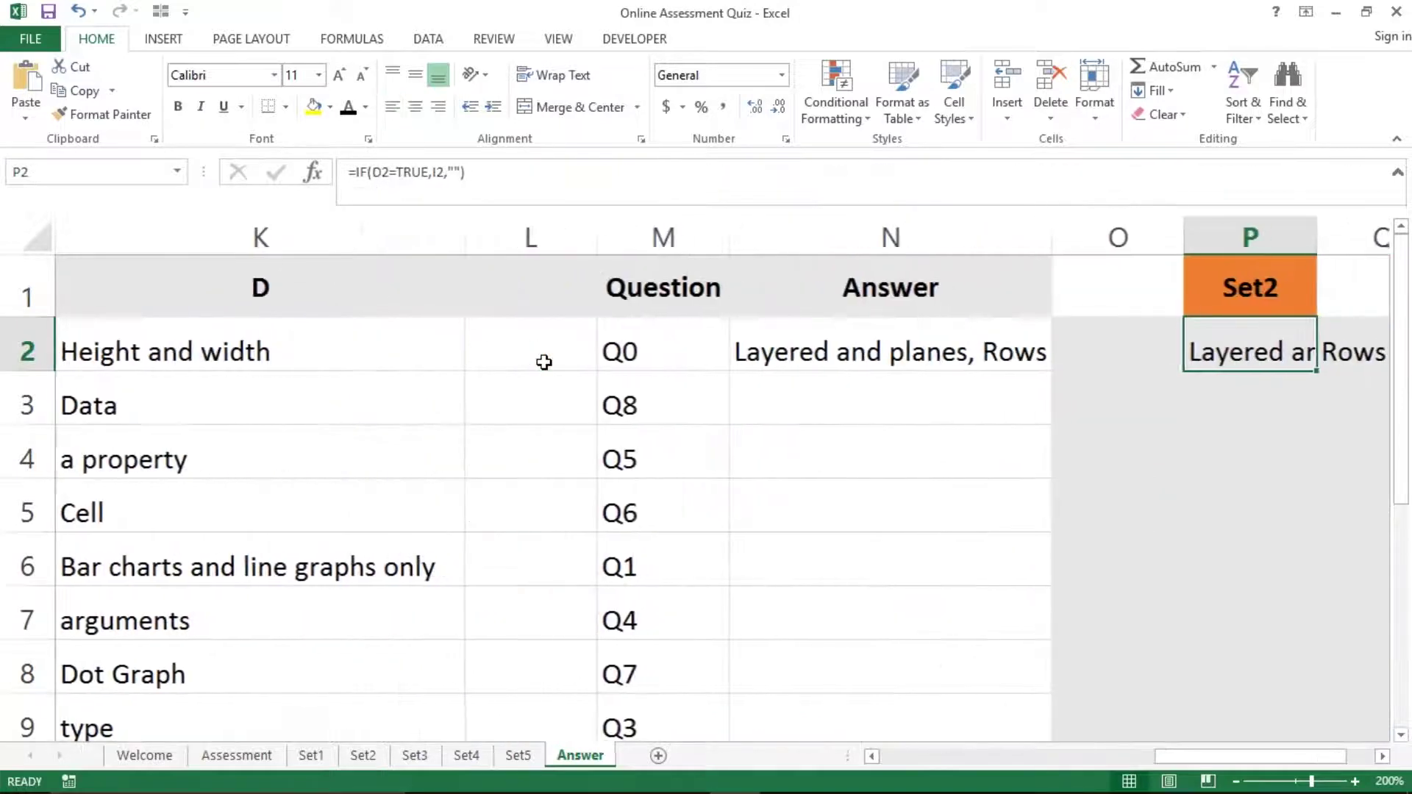
double_click(1052, 228)
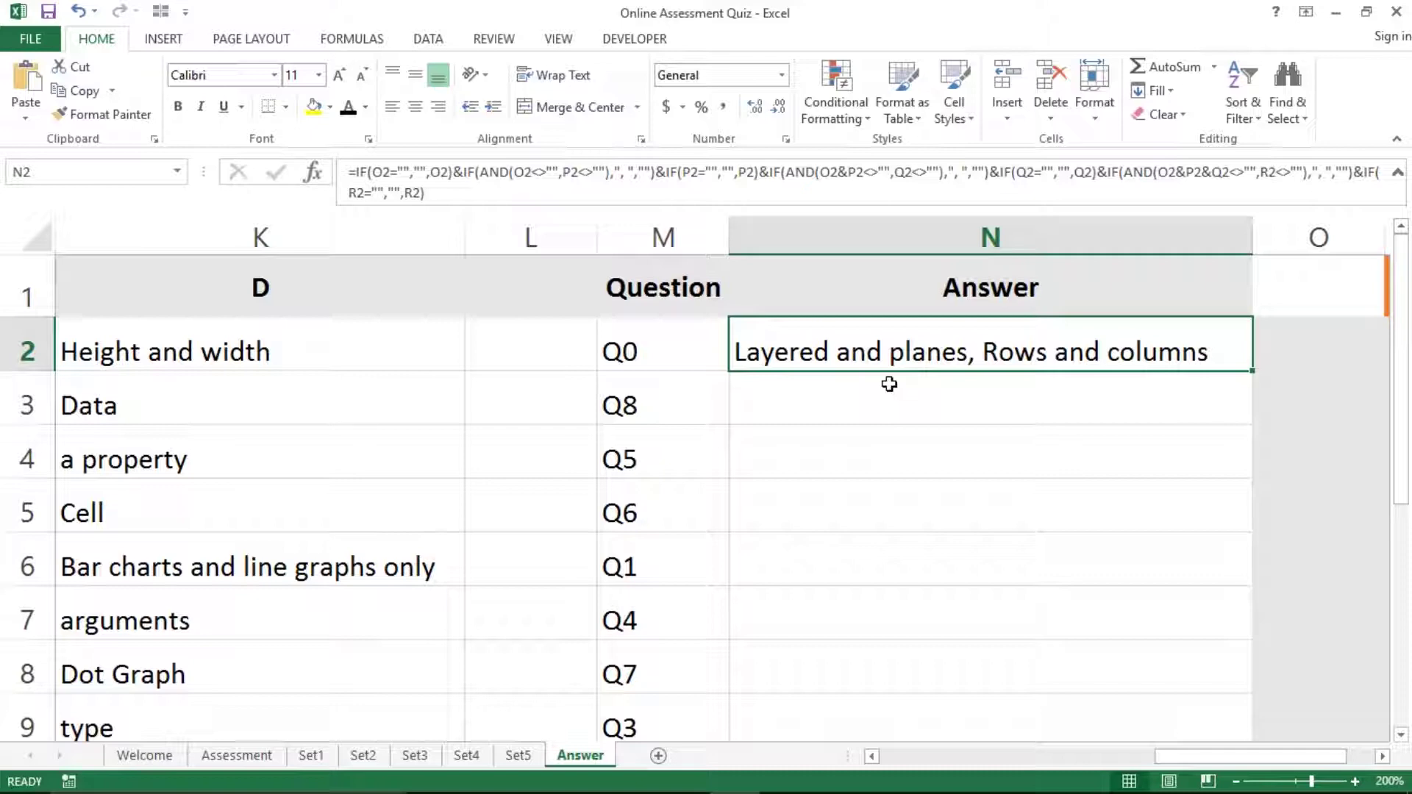
Examine the Answer column N and its heading, alongside the neighbouring Question column.
key(ctrl+space)
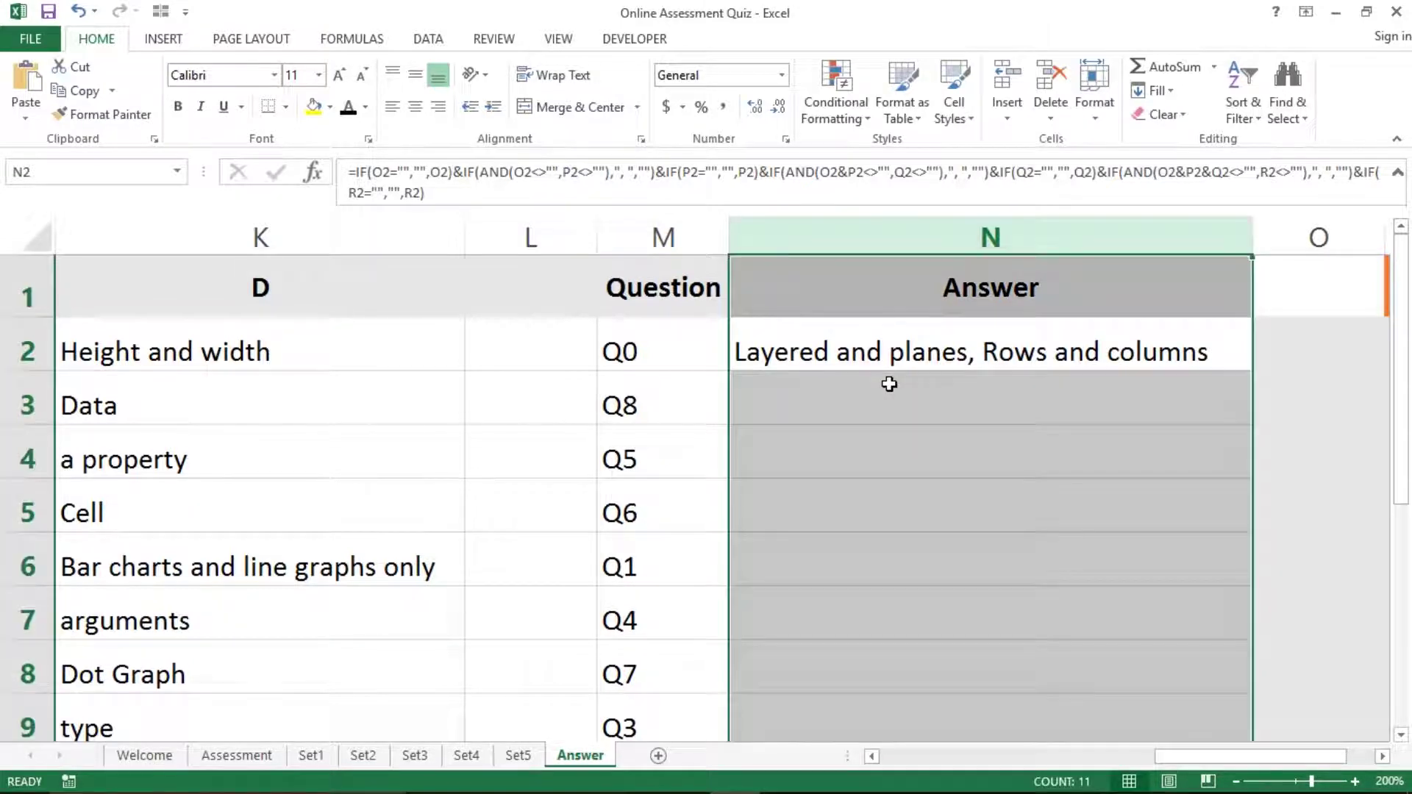
key(Left)
key(Right)
key(ctrl+space)
key(Up)
key(Left)
key(Right)
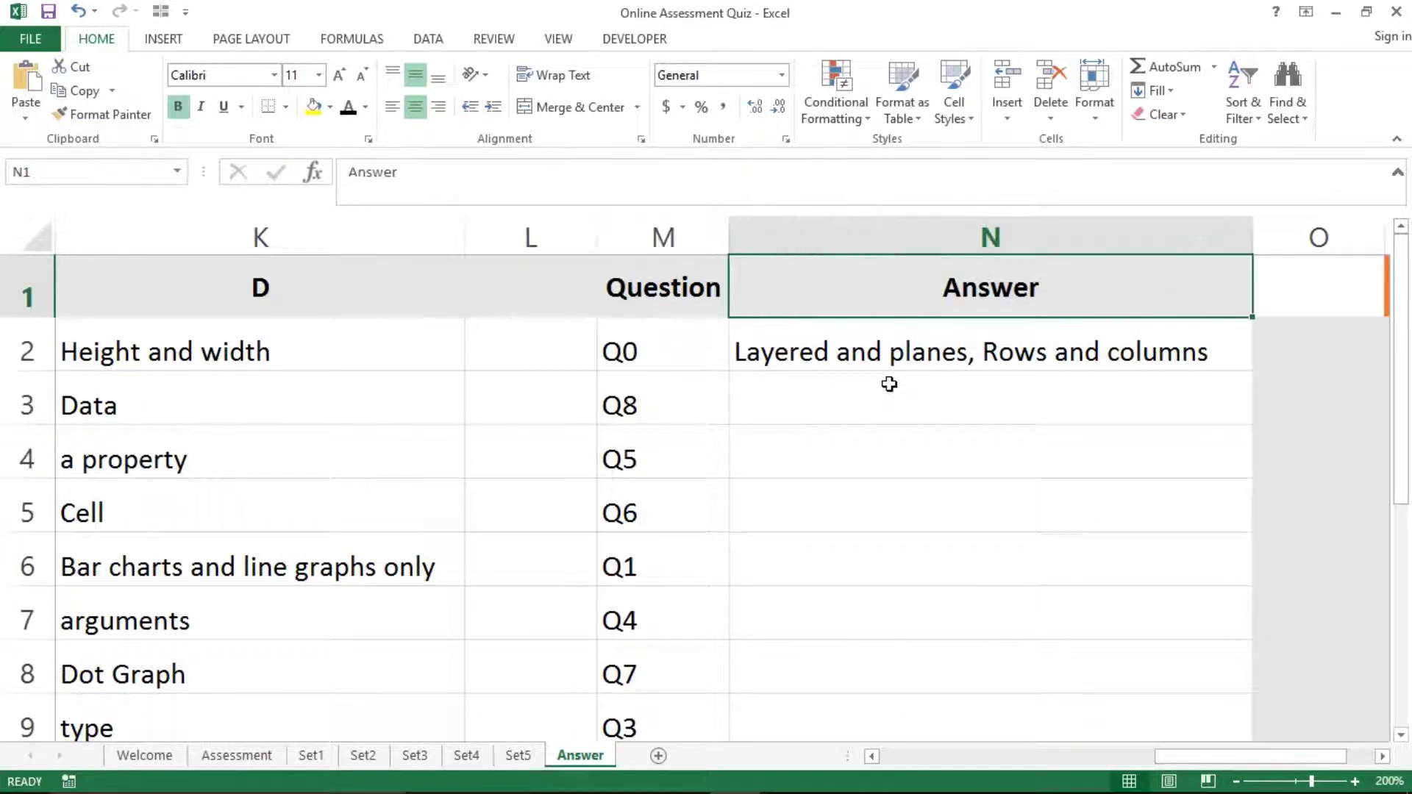
key(ctrl+space)
key(Down)
key(Up)
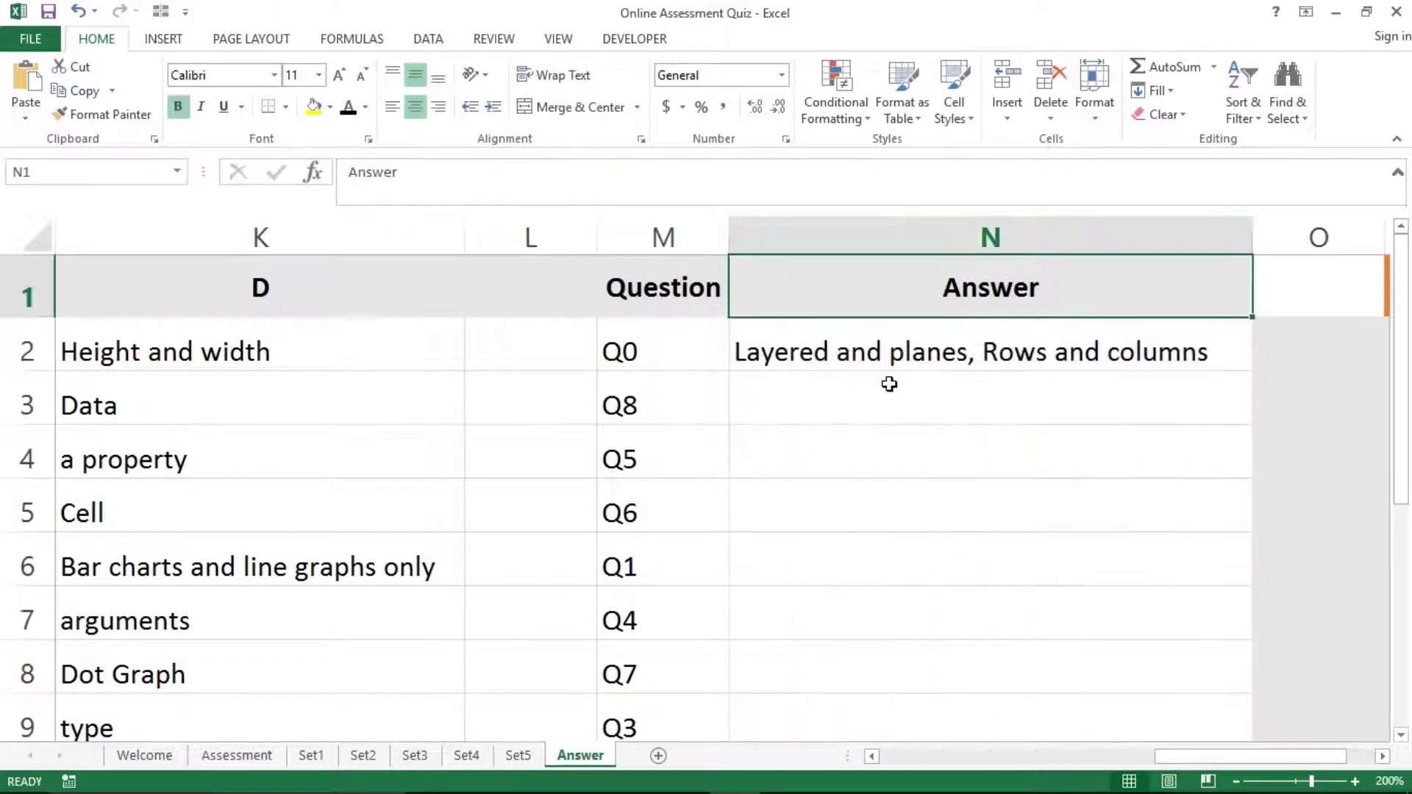
Trace row 2 from the combined answer back through the option texts and checkbox values to the question number.
key(Down)
key(Left)
key(Left)
key(Left)
key(Left)
key(Left)
key(Left)
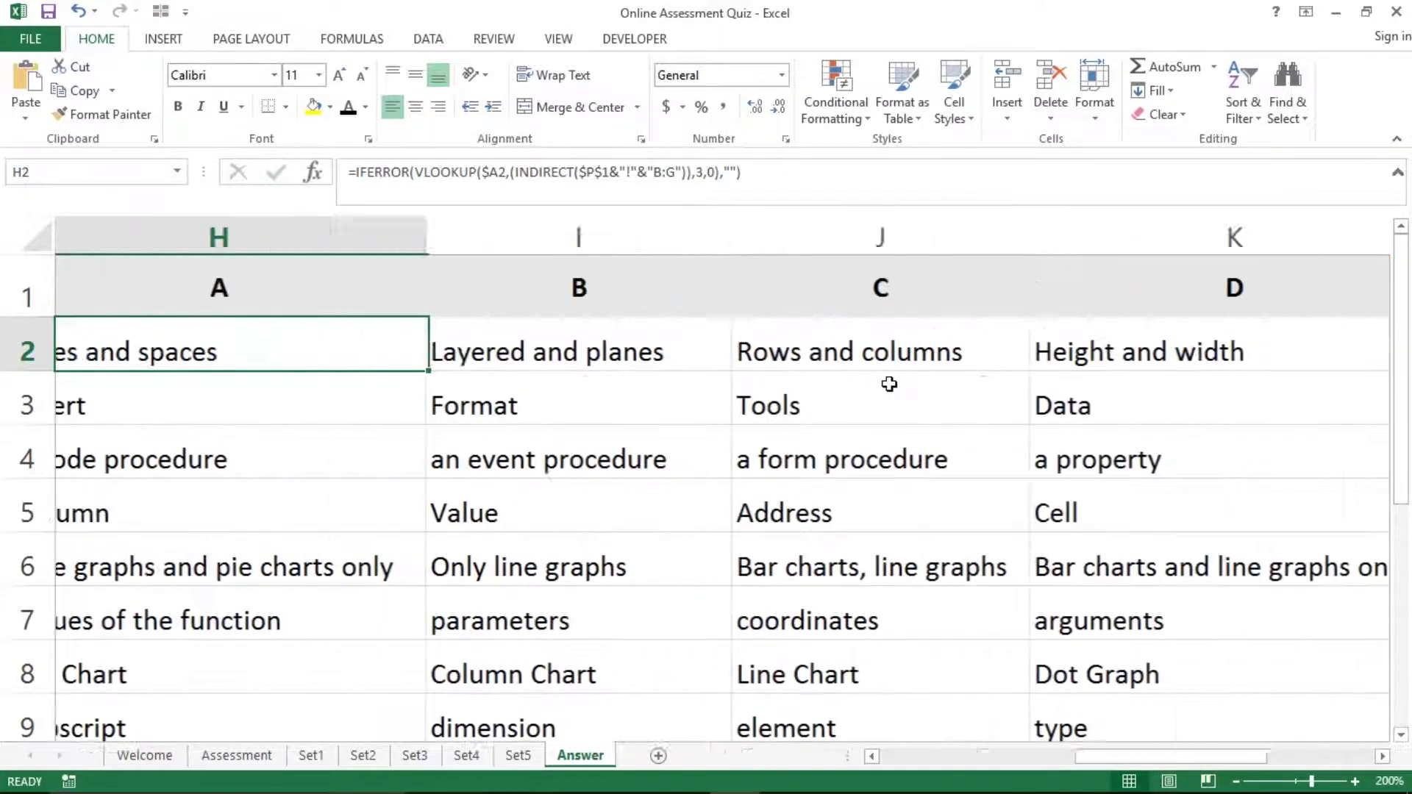
key(Left)
key(Left)
key(Left)
key(Left)
key(Left)
key(Left)
key(Left)
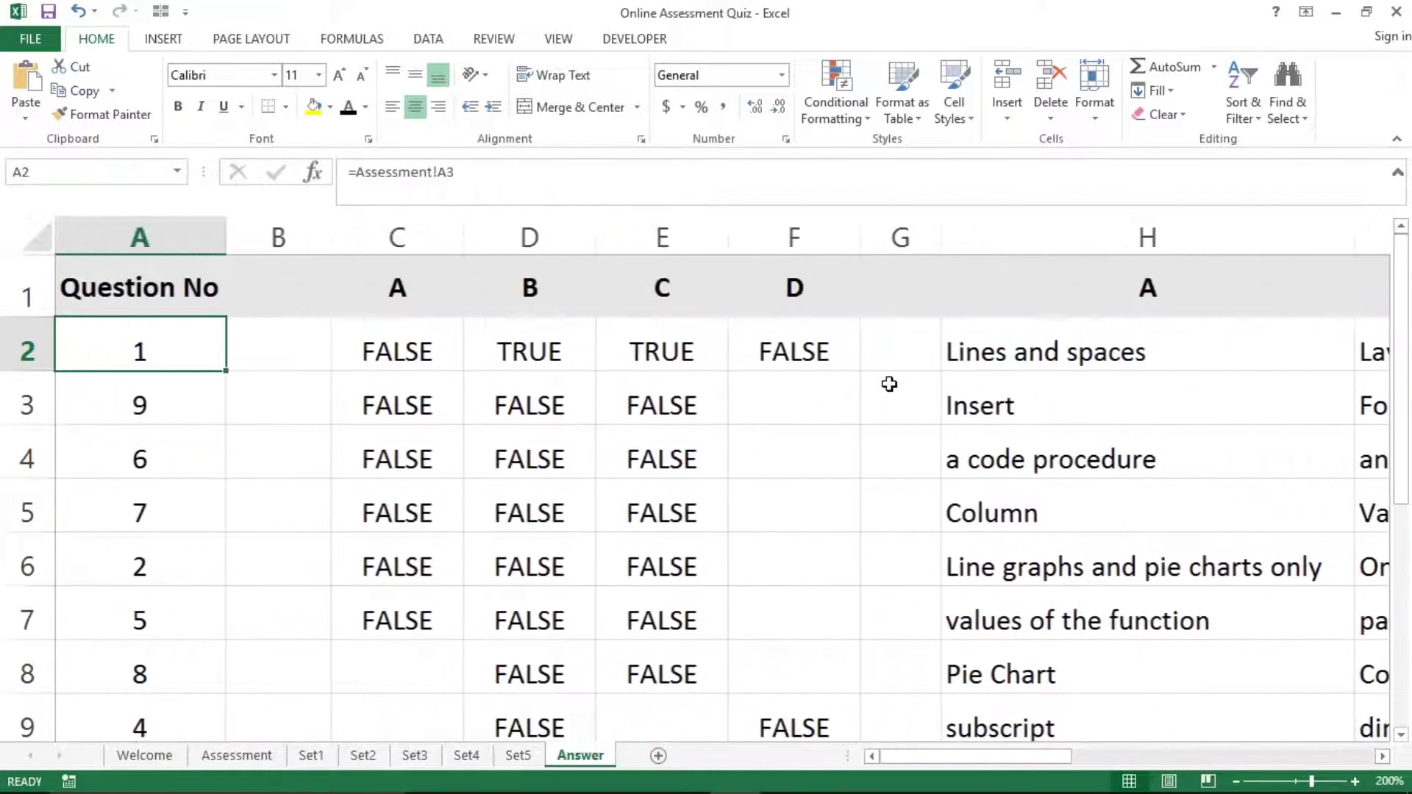
Review the row 2 checkbox values from C2 to E2 and the option texts that follow them.
key(Right)
key(Right)
key(shift+Right)
key(shift+Right)
key(Right)
key(Right)
key(Right)
key(Right)
key(Right)
key(Right)
key(Right)
key(Right)
key(Right)
key(Right)
key(Right)
key(Right)
key(Right)
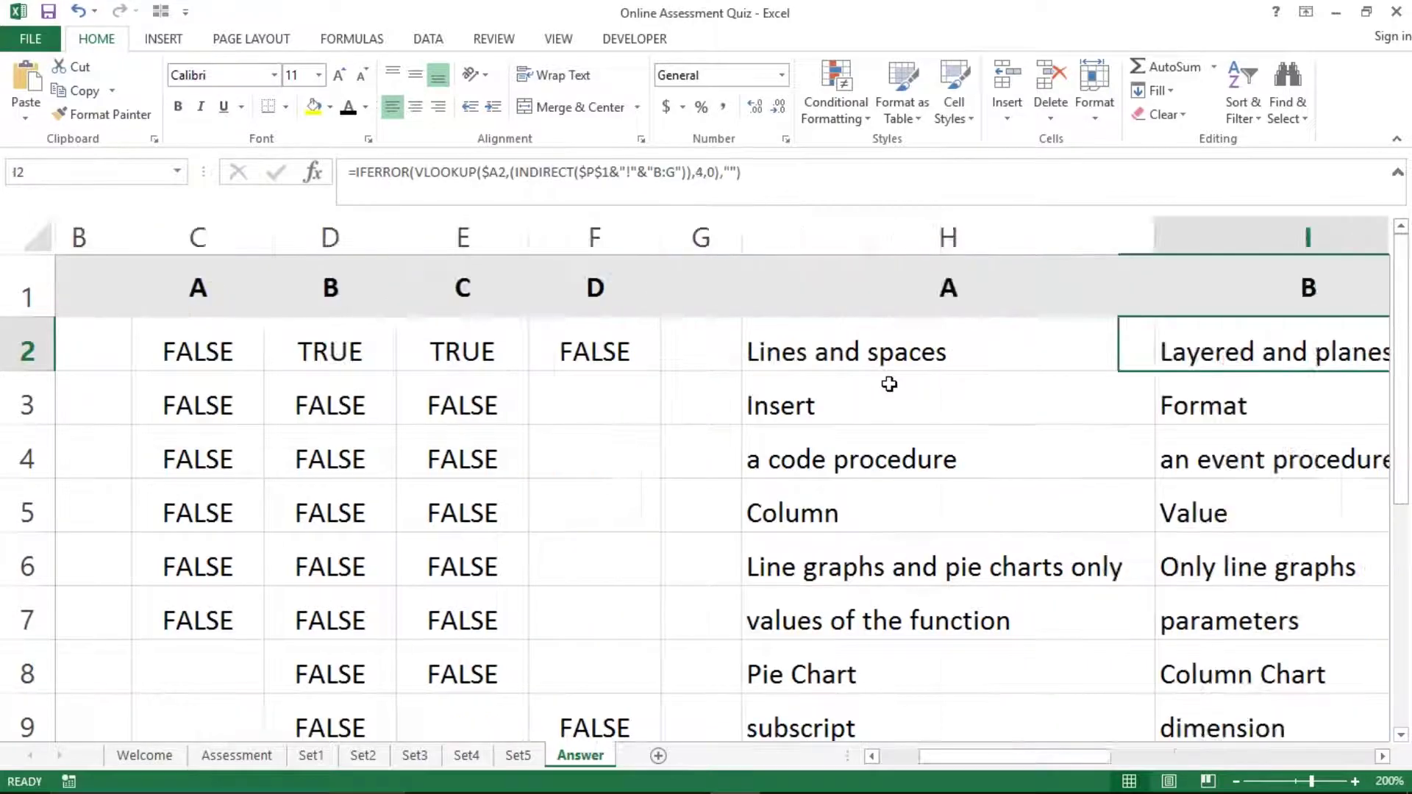
Examine the Question column M and the formula in M2 that builds the question code.
key(Left)
key(Left)
key(Left)
key(Left)
key(Right)
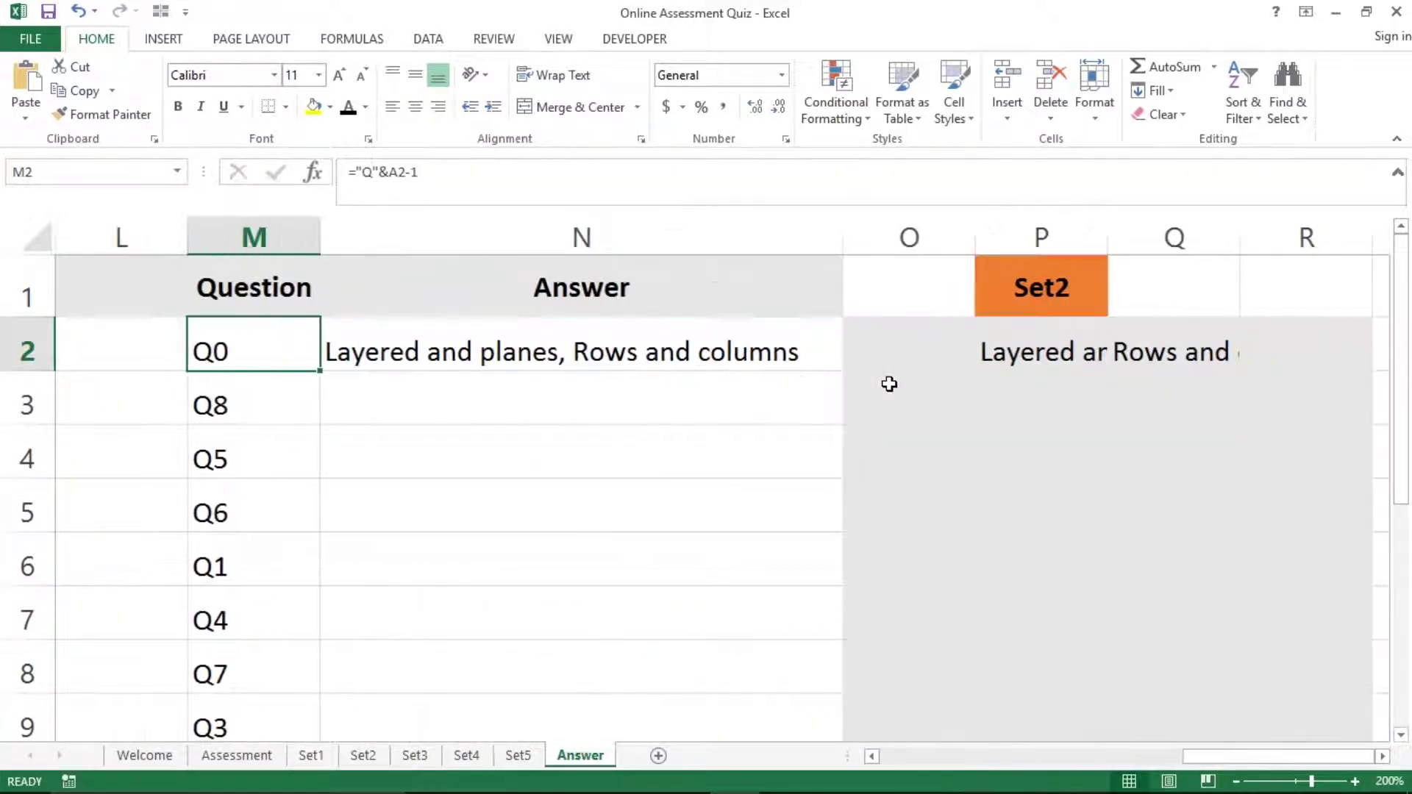
key(Right)
key(Left)
key(ctrl+shift+Down)
key(Up)
key(Down)
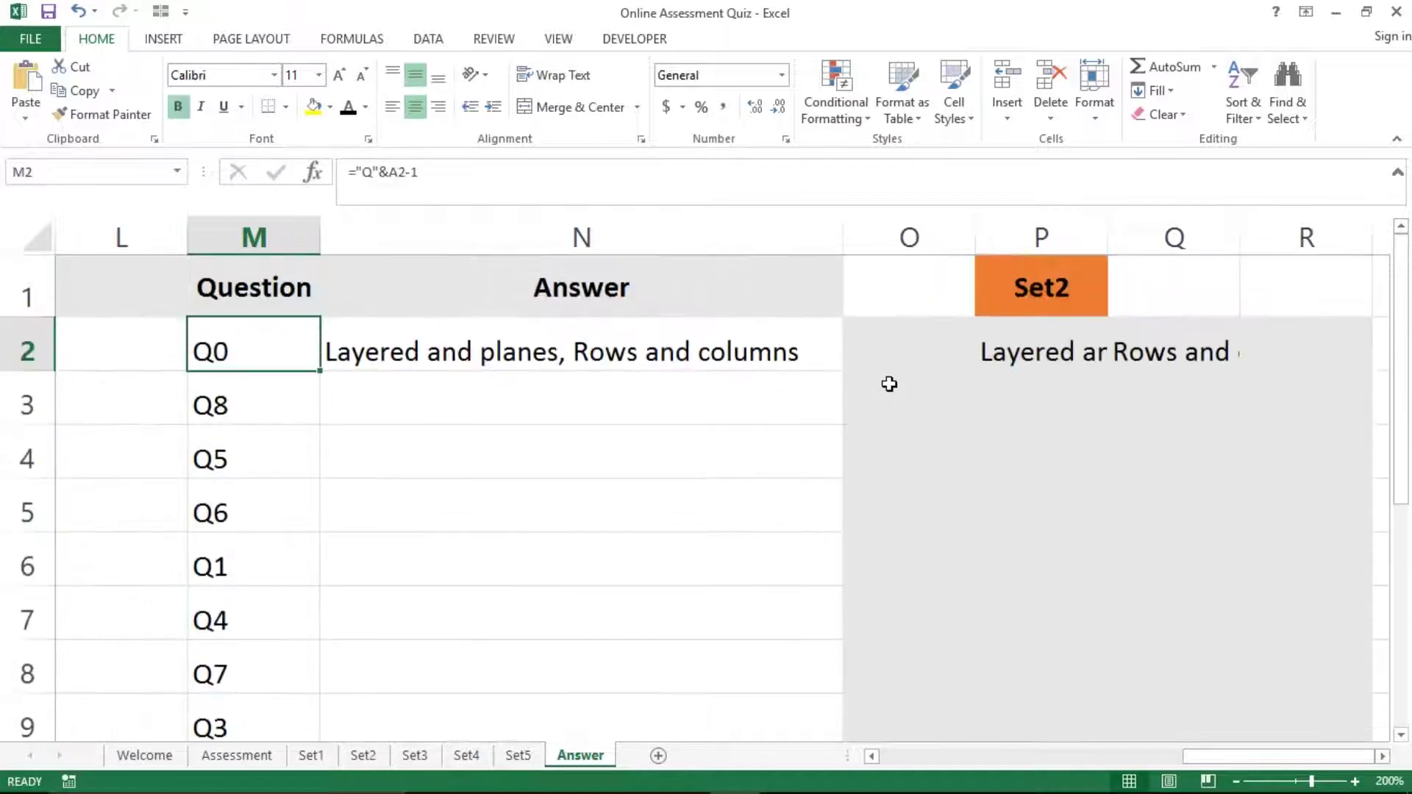
Examine the IF formulas in helper cells O2 to R2 that return the text of each ticked option.
key(Right)
key(Right)
key(Right)
key(Right)
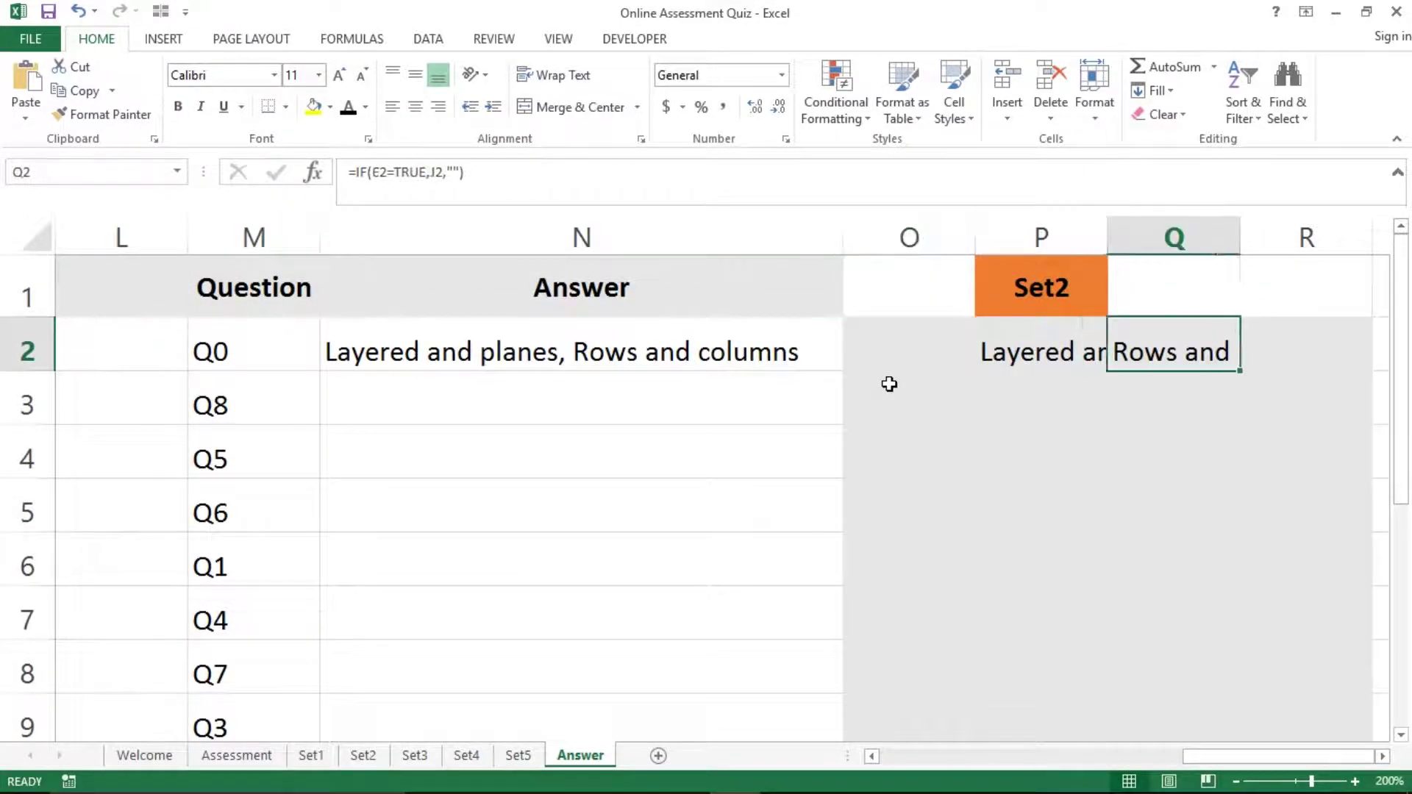
key(Left)
key(Left)
key(Right)
key(Right)
key(Right)
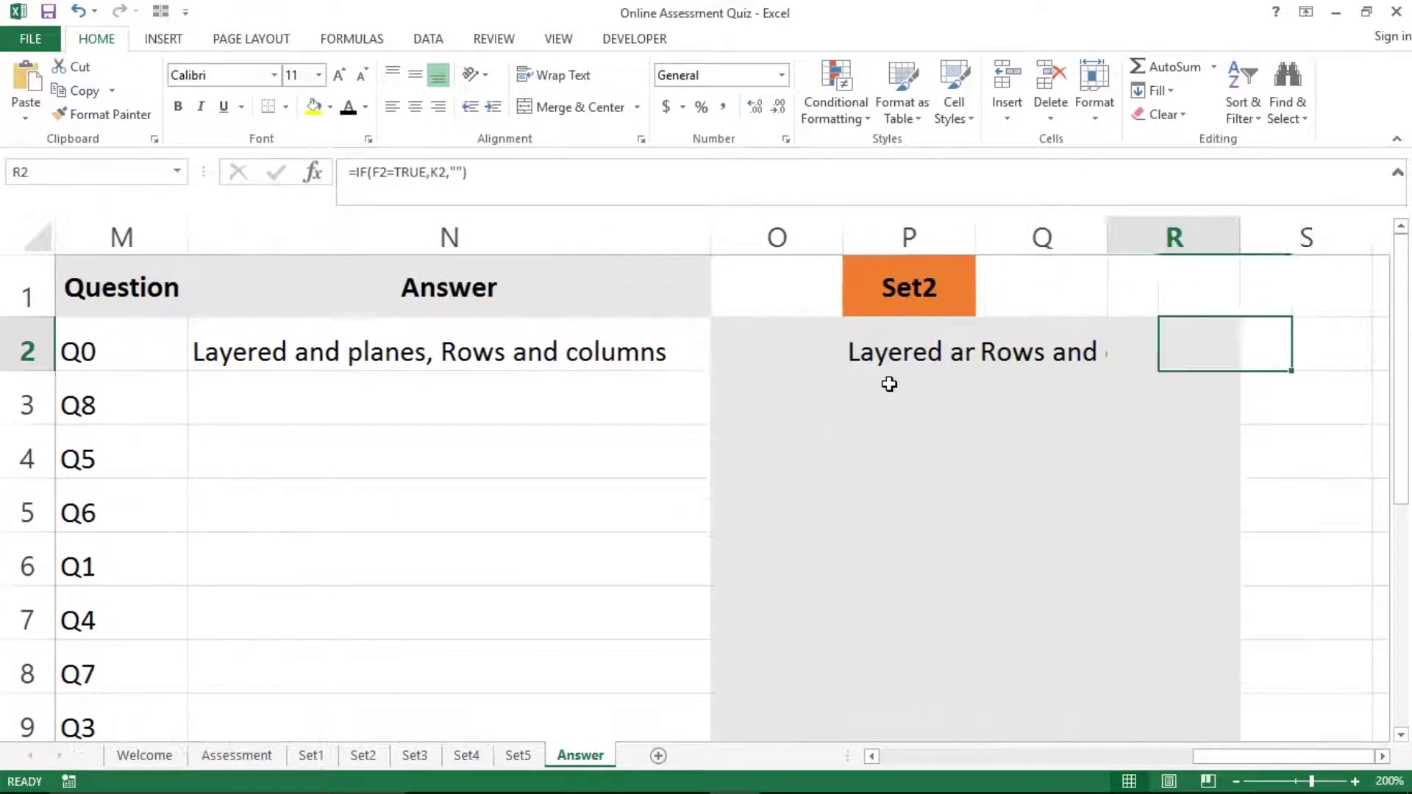
Inspect the IF formula in O2 that links checkbox value C2 to option text H2.
key(Left)
key(Left)
key(Left)
key(Right)
key(Left)
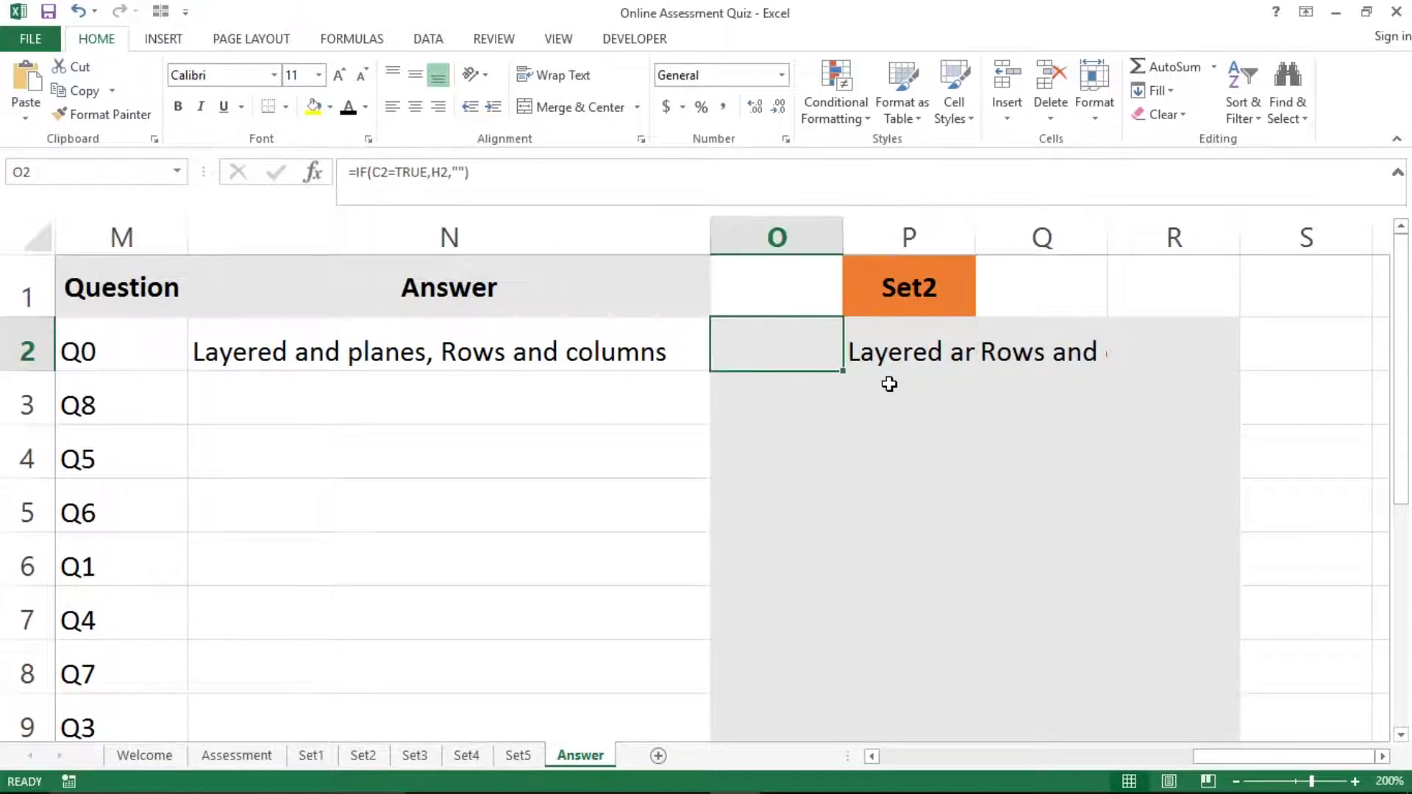
key(F2)
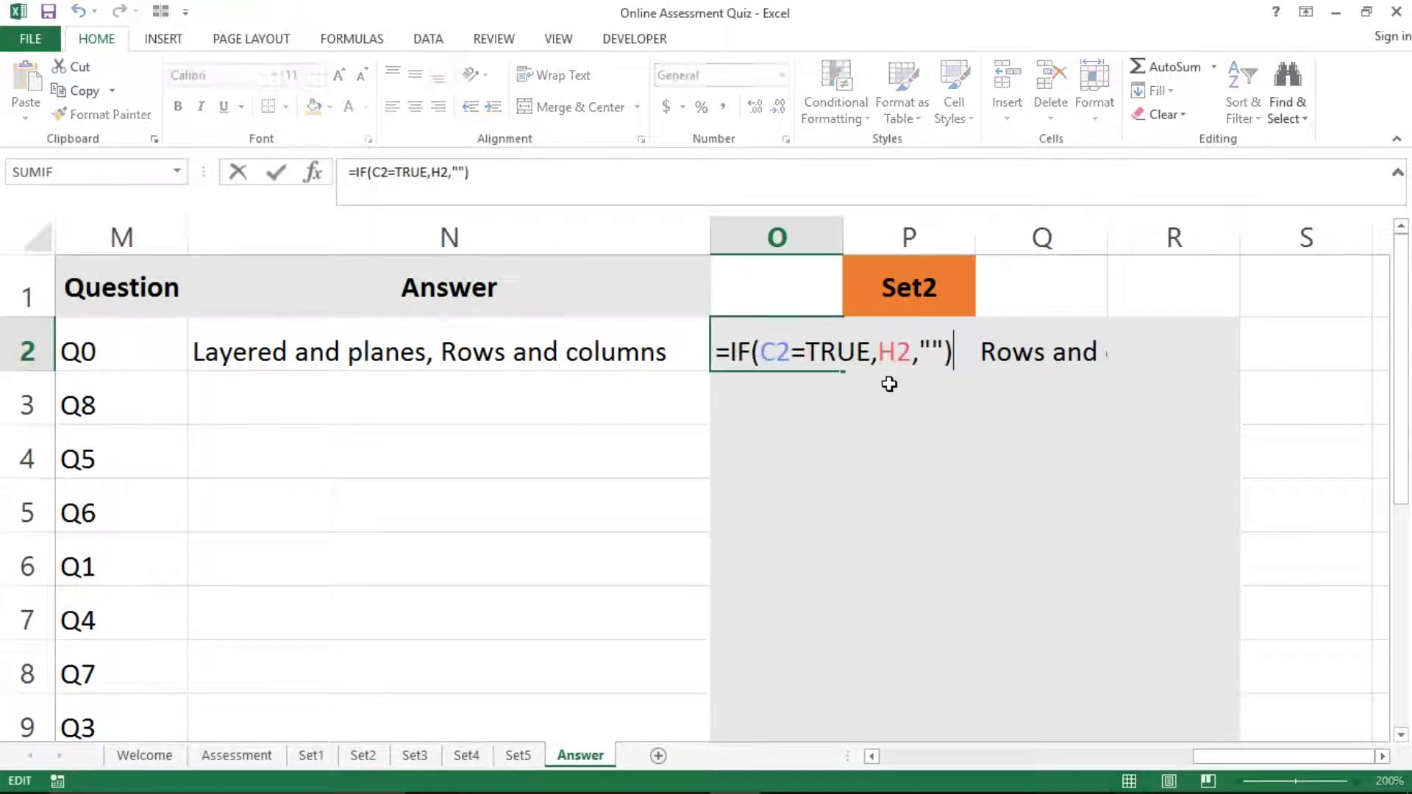
key(Escape)
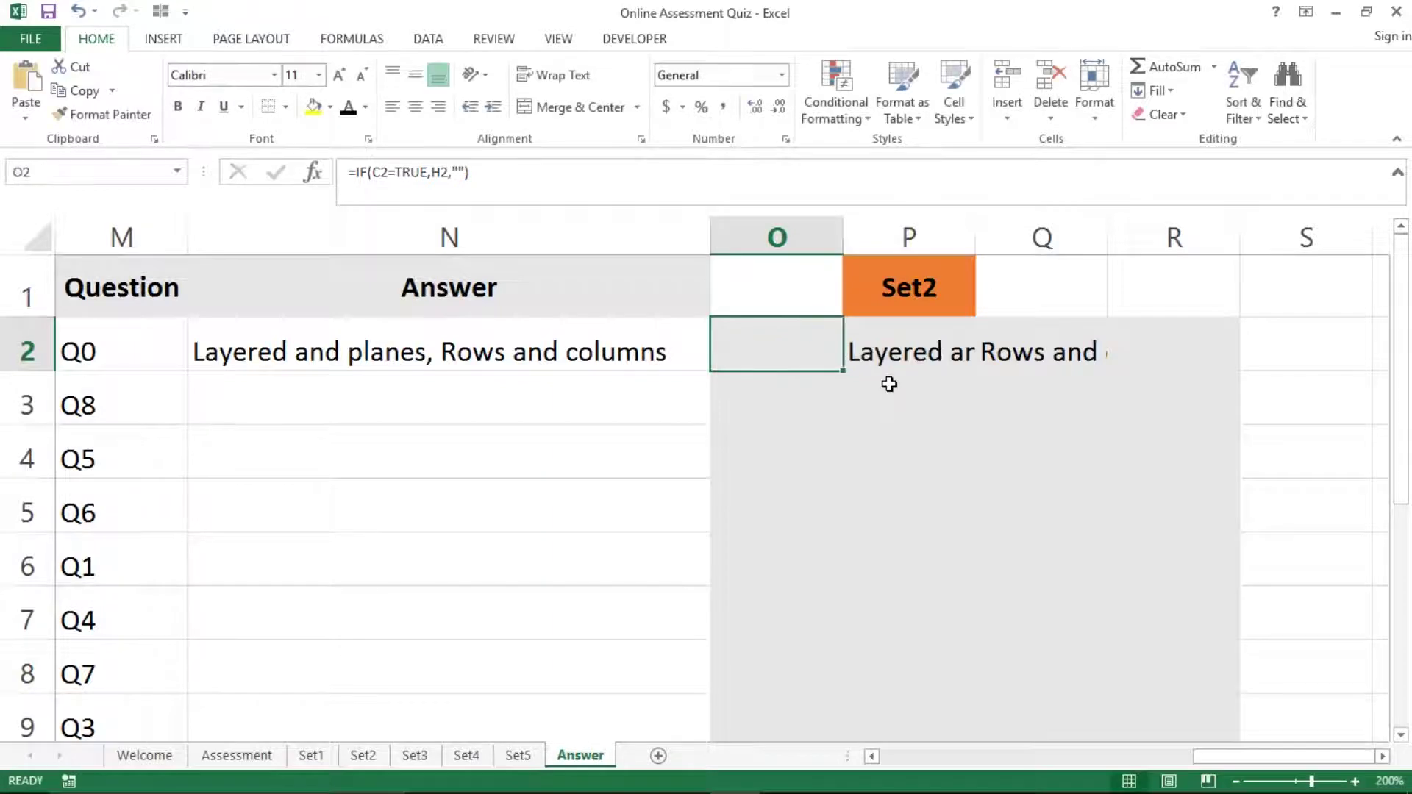
Compare the helper range O2:R2 with the Answer formula in N2 that joins its texts.
key(Right)
key(Right)
key(Left)
key(Left)
key(shift+Right)
key(shift+Right)
key(shift+Right)
key(Left)
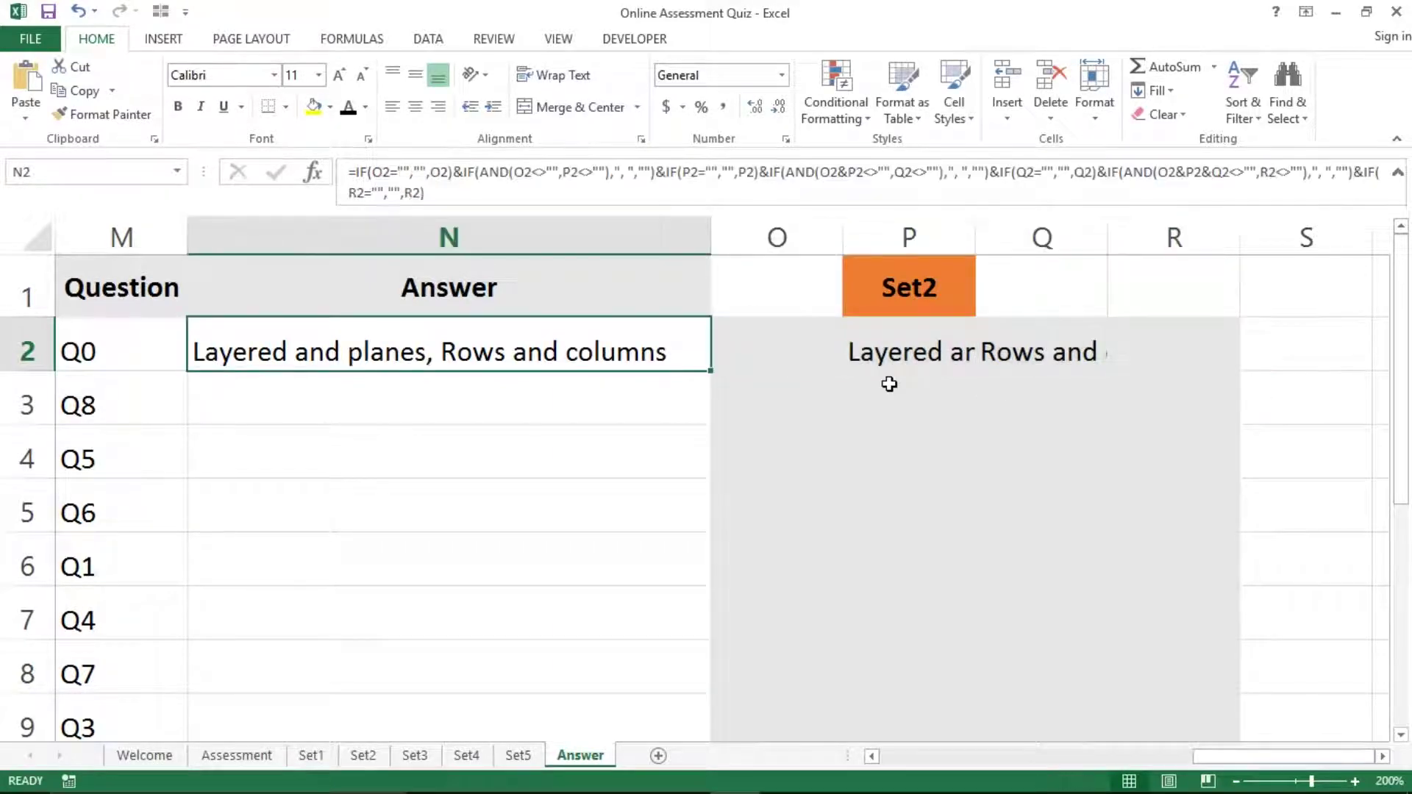
key(Right)
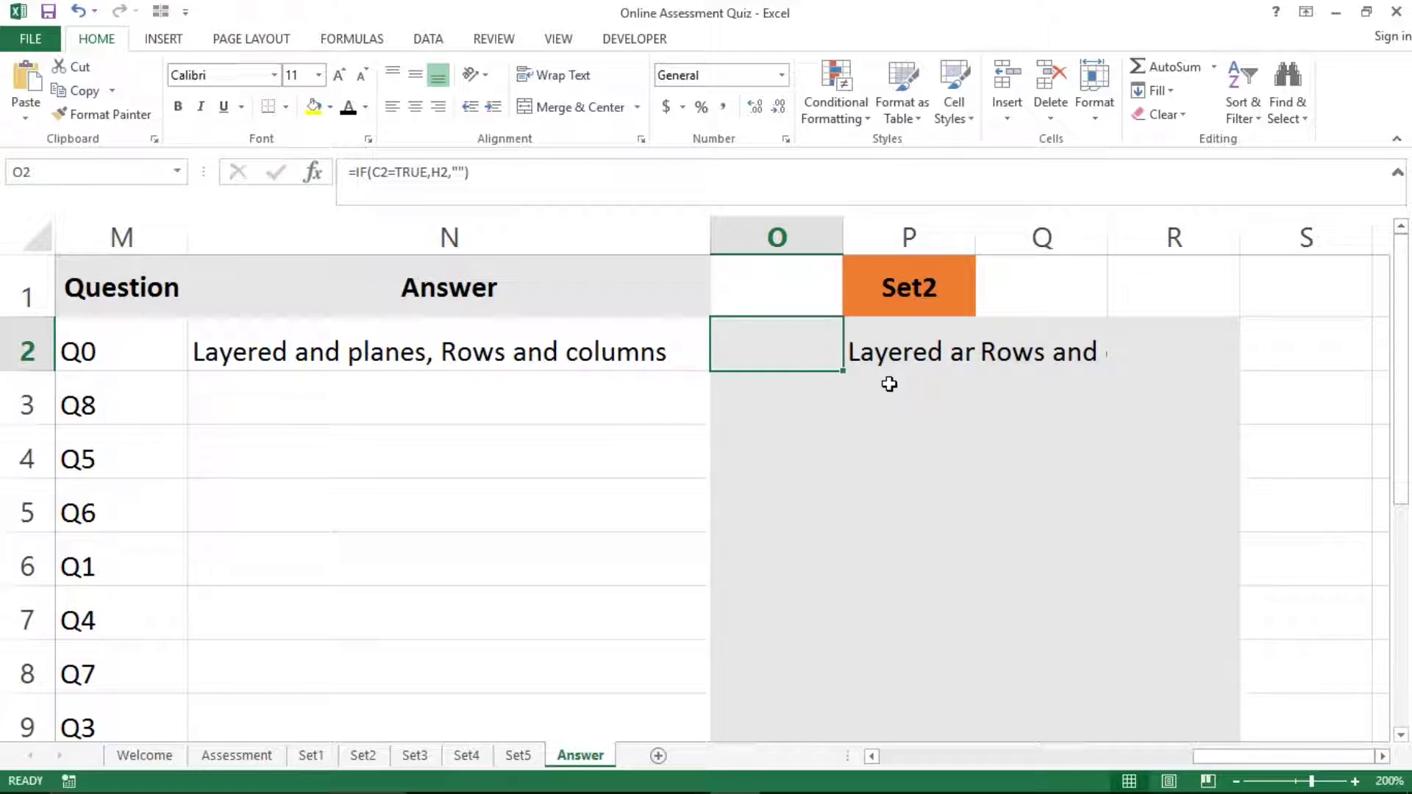
Compare the option A checkbox value in C2 with the matching option text in H2.
key(Left)
key(Left)
key(Left)
key(Left)
key(Left)
key(Left)
key(Left)
key(Left)
key(Left)
key(Left)
key(Left)
key(Left)
key(Left)
key(Left)
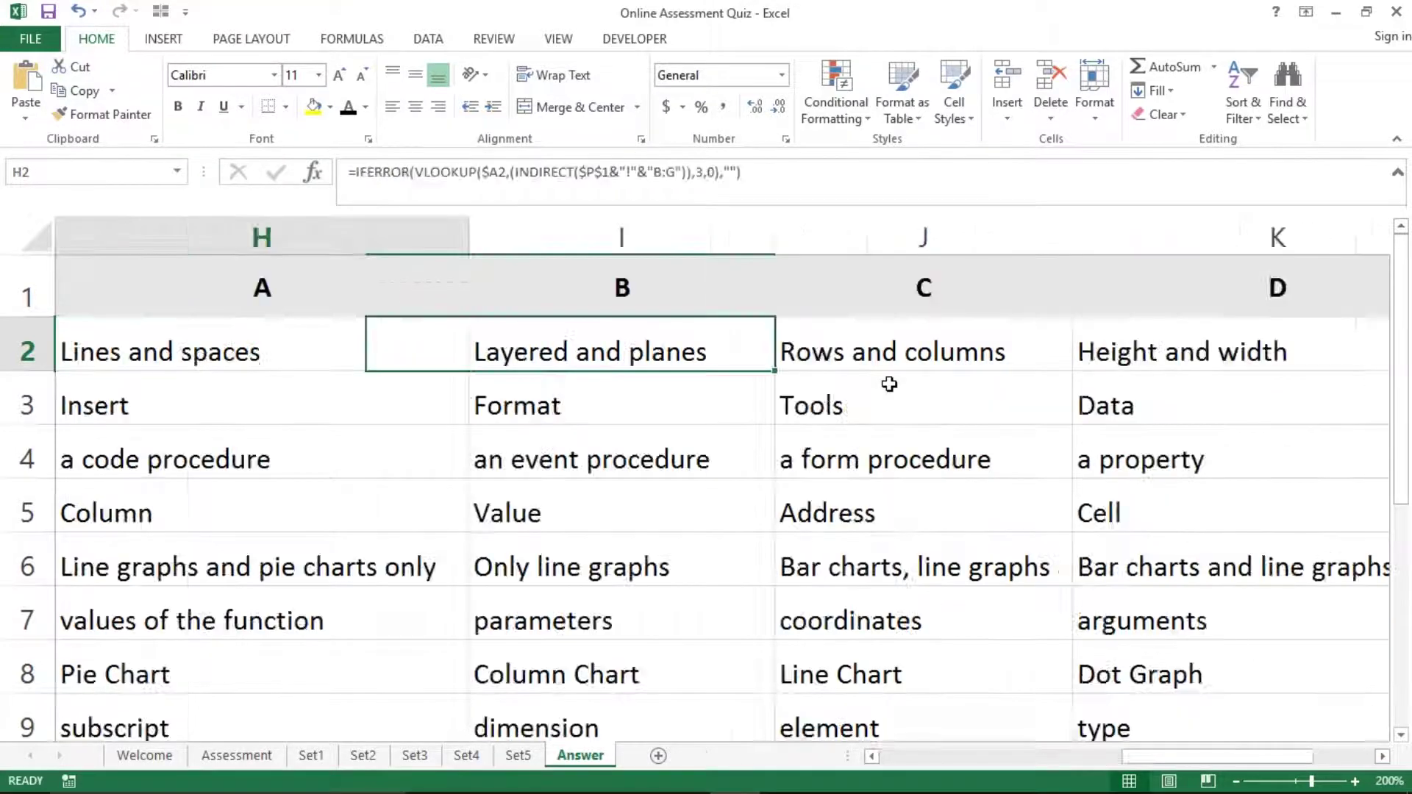
key(Right)
key(Right)
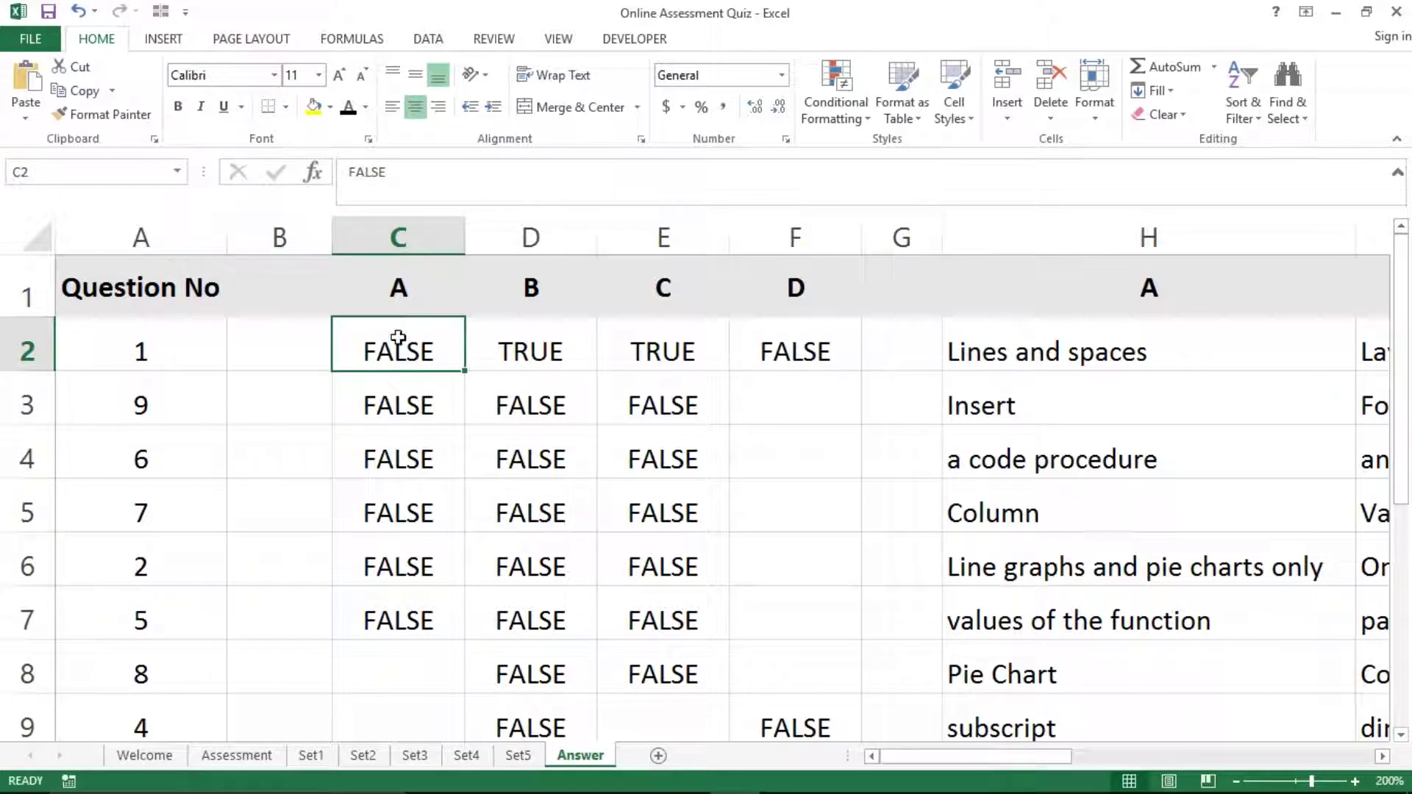
click(1107, 348)
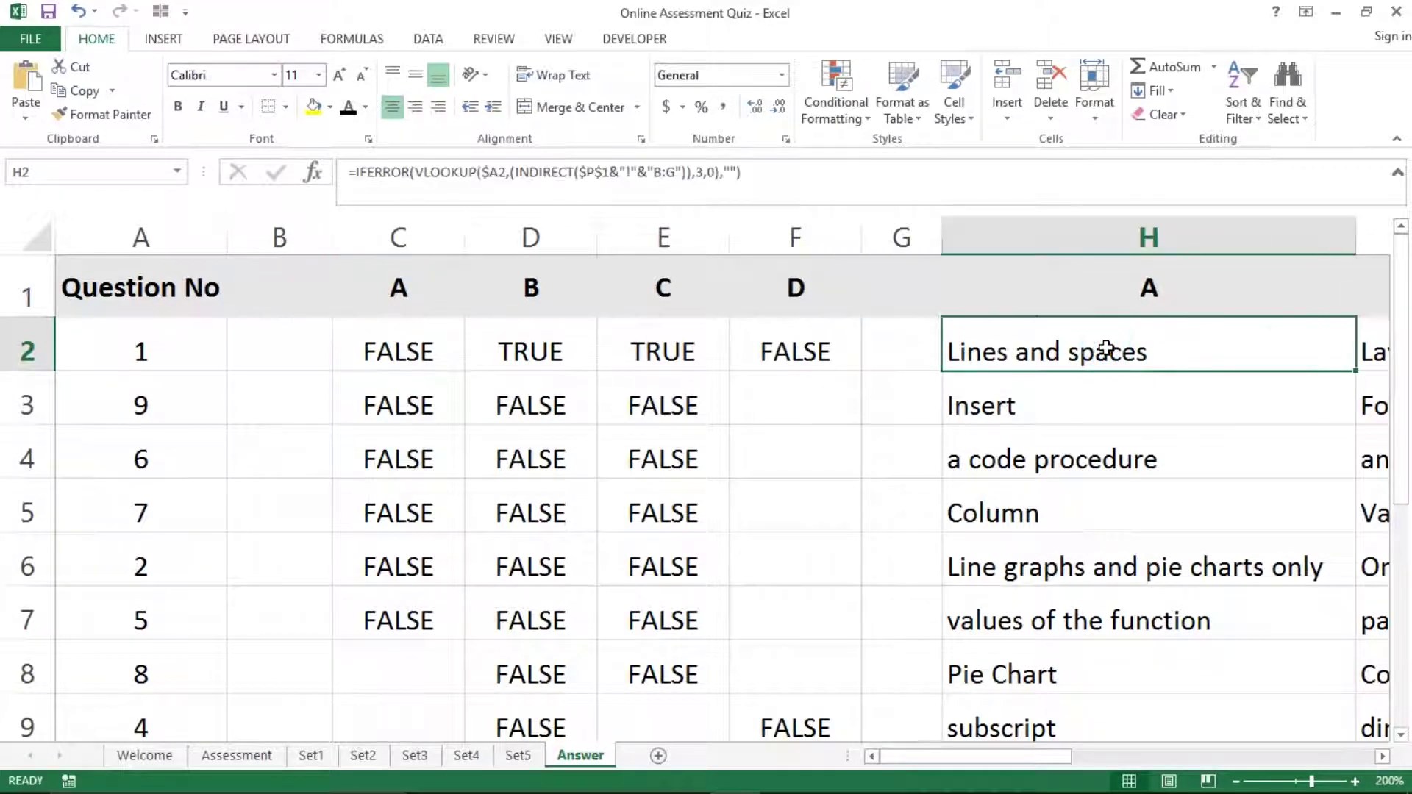
Match the option B checkbox value in D2 to its option text in I2.
click(549, 344)
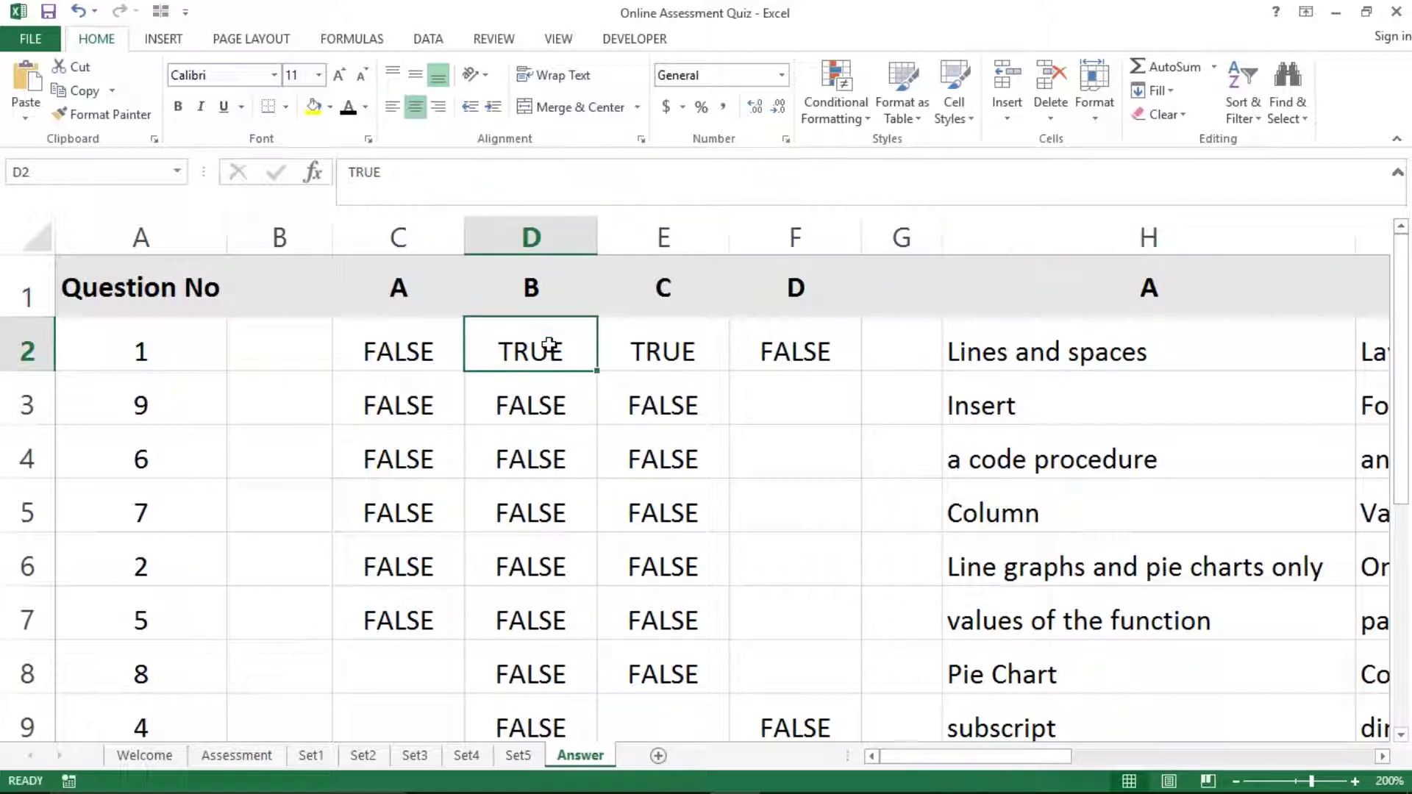
key(Right)
key(Right)
key(Right)
key(Right)
key(Right)
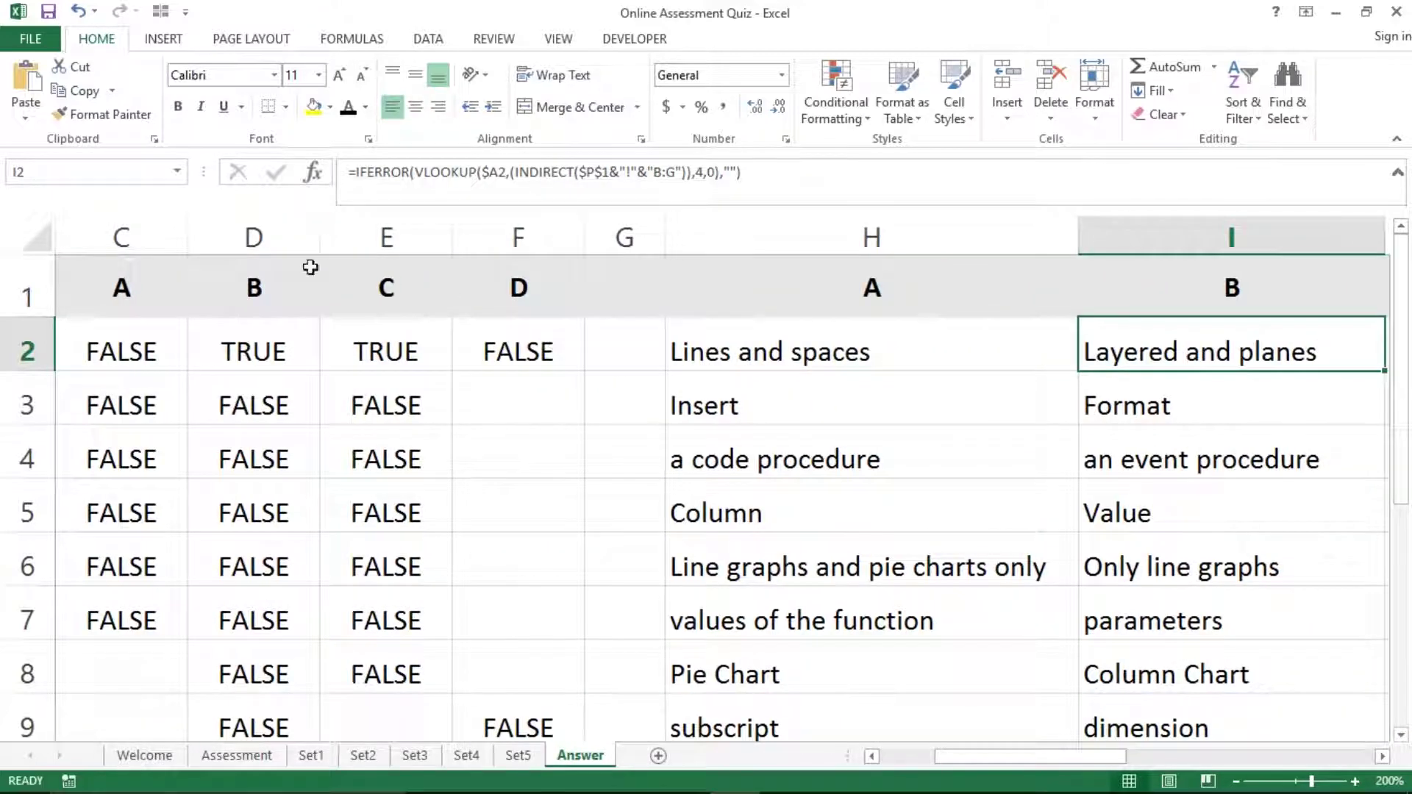
Compare the option C checkbox column E with the matching option text column J.
click(410, 229)
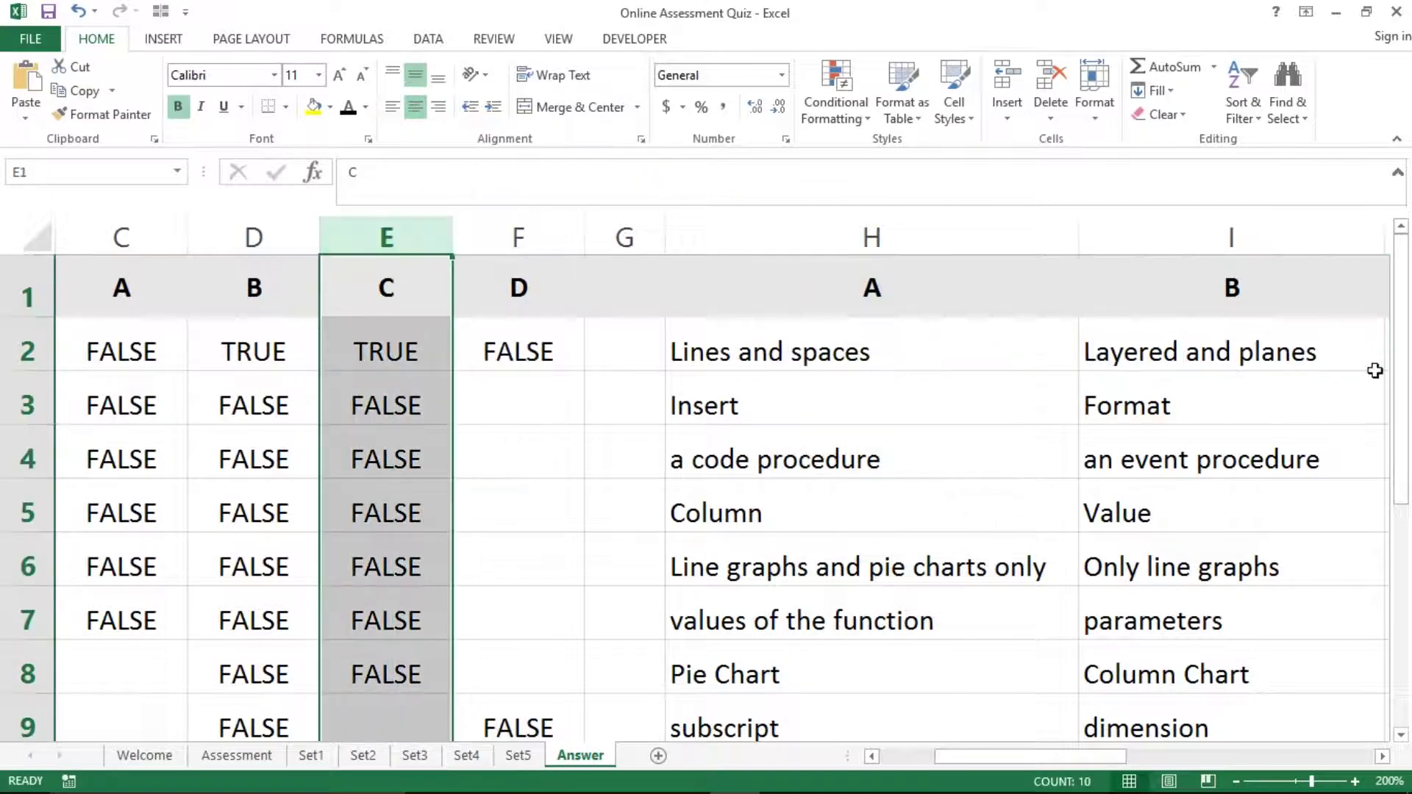
key(Right)
key(Right)
key(Right)
key(Right)
key(Right)
key(Right)
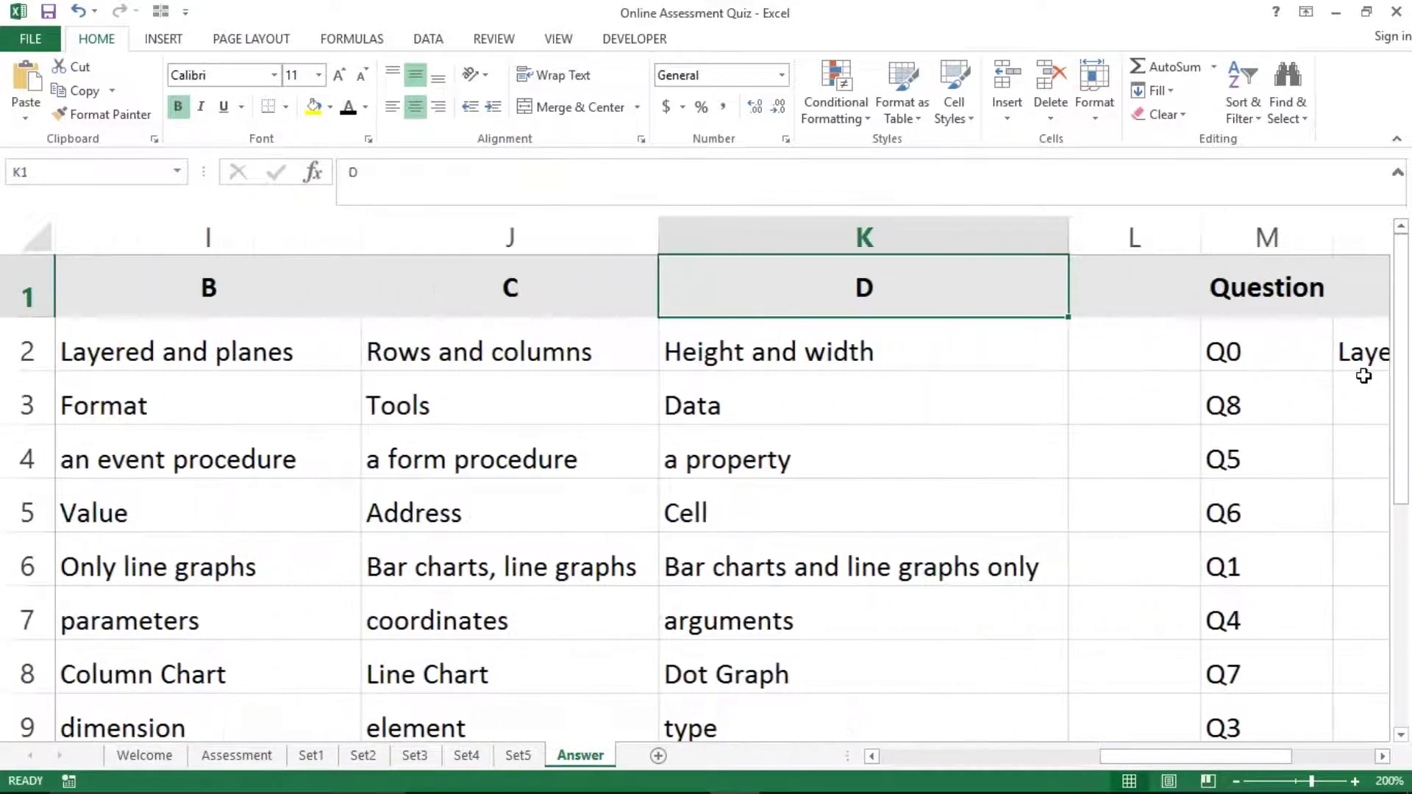
Match the option D text column K to the option D checkbox column F and its neighbouring checkbox columns.
key(Left)
key(Left)
key(Left)
key(Left)
key(Left)
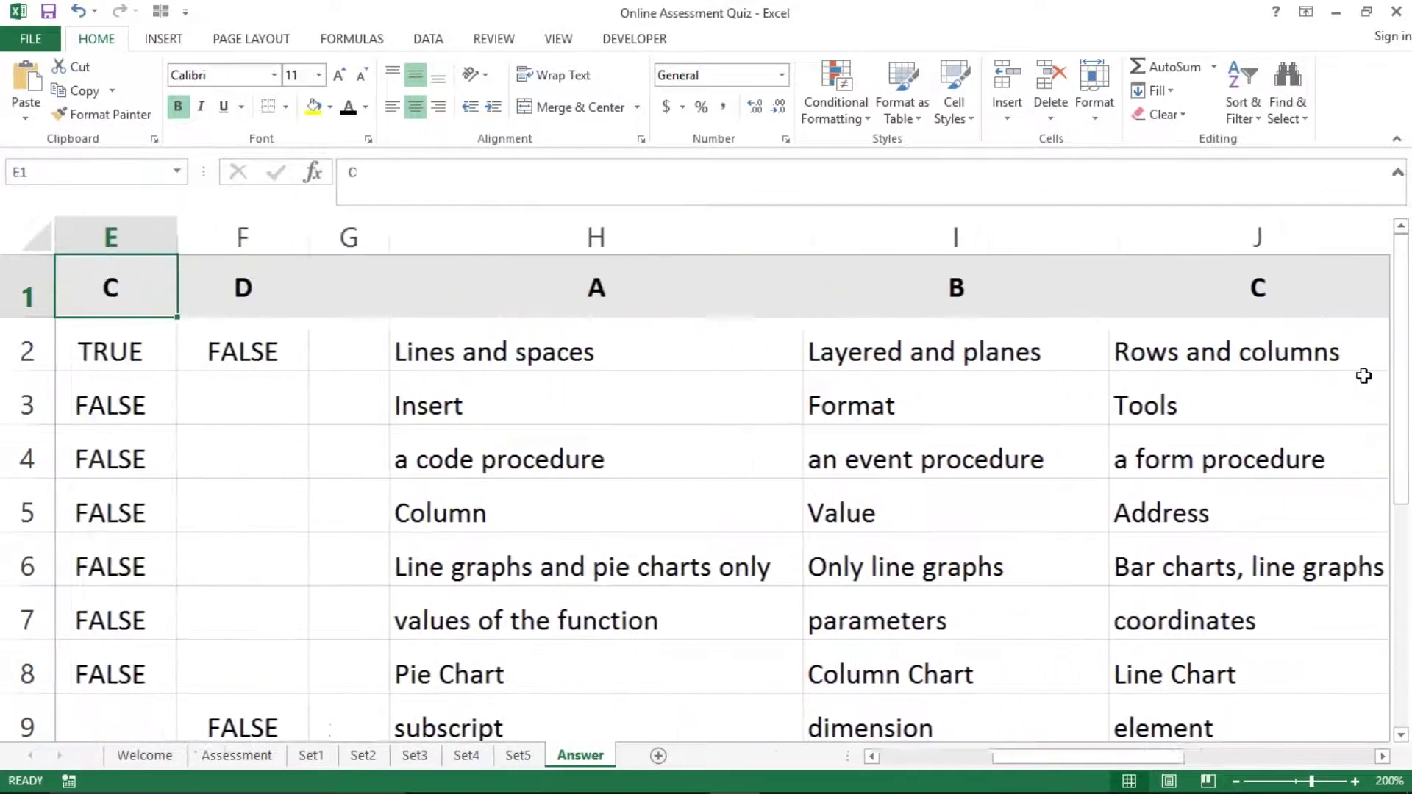
key(ctrl+space)
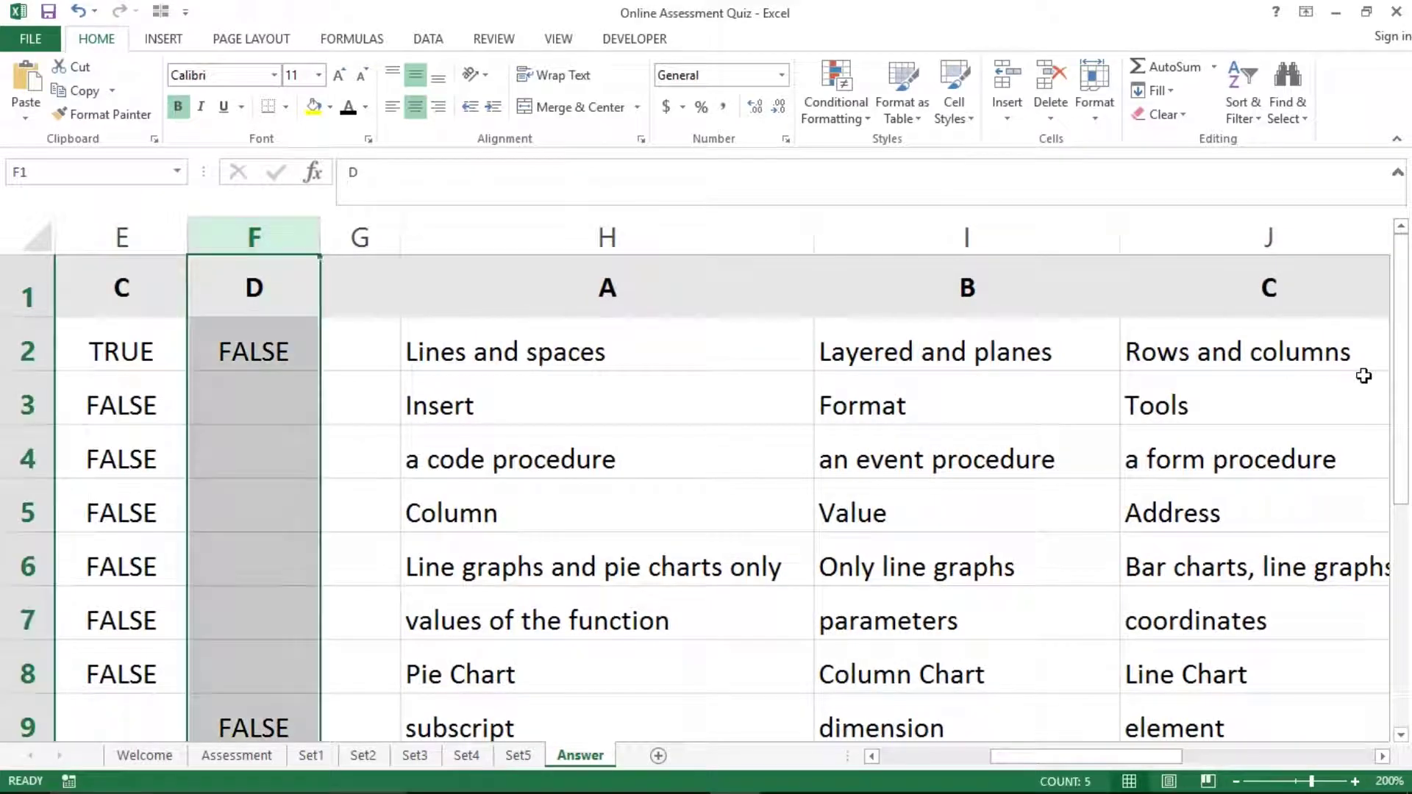
key(Right)
key(Left)
key(Left)
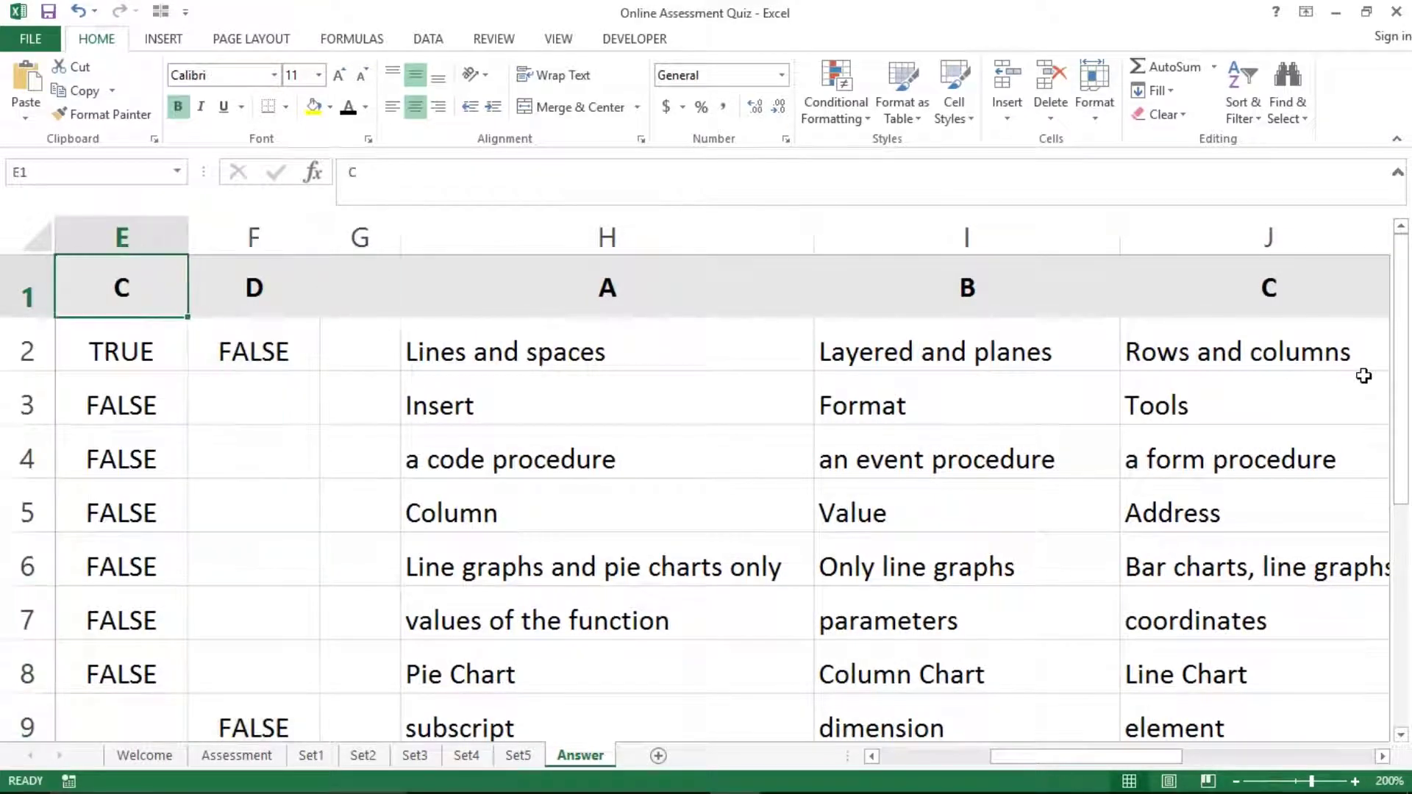
key(Right)
key(Left)
key(Left)
key(Left)
key(Right)
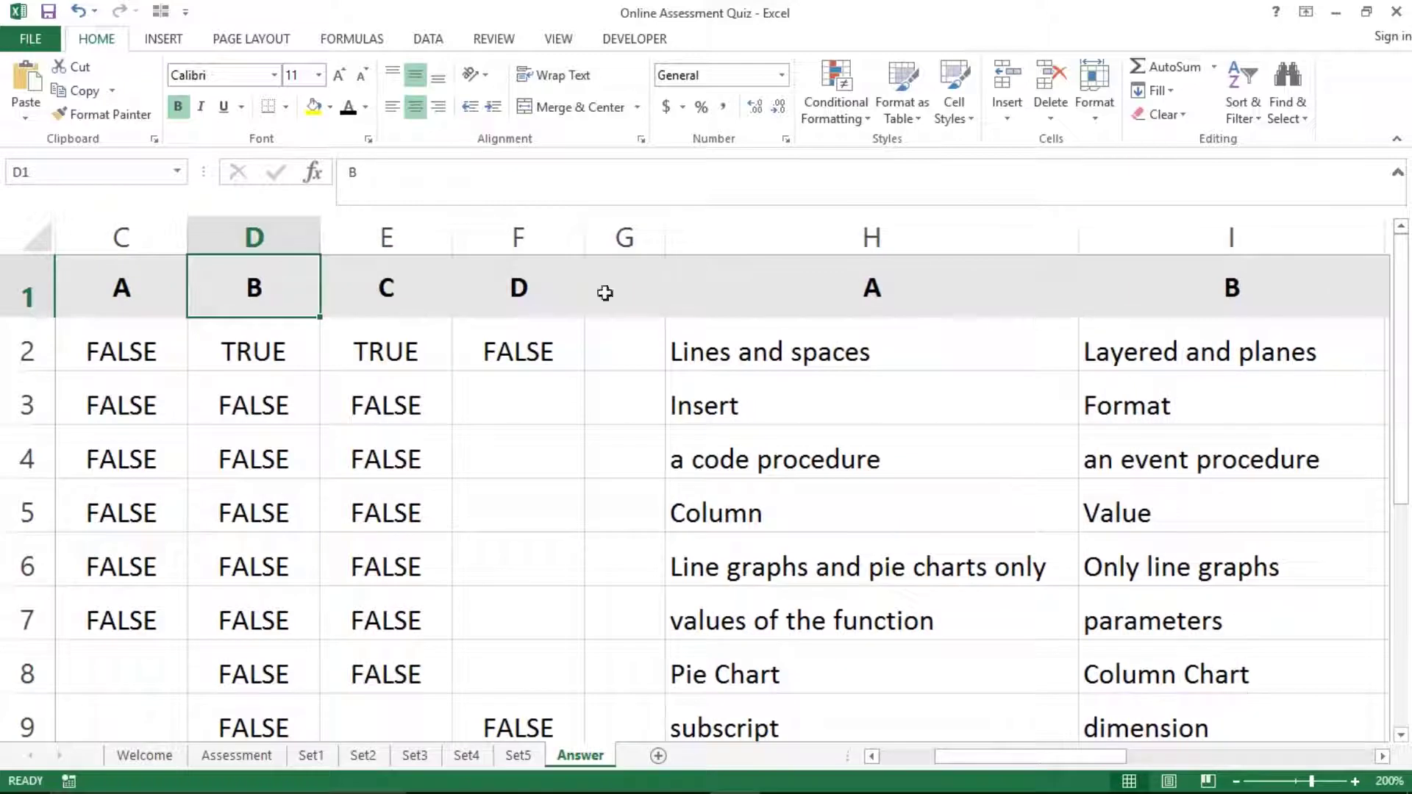
Review the checkbox value columns C to F one by one beneath the headers A to D.
click(539, 243)
click(127, 284)
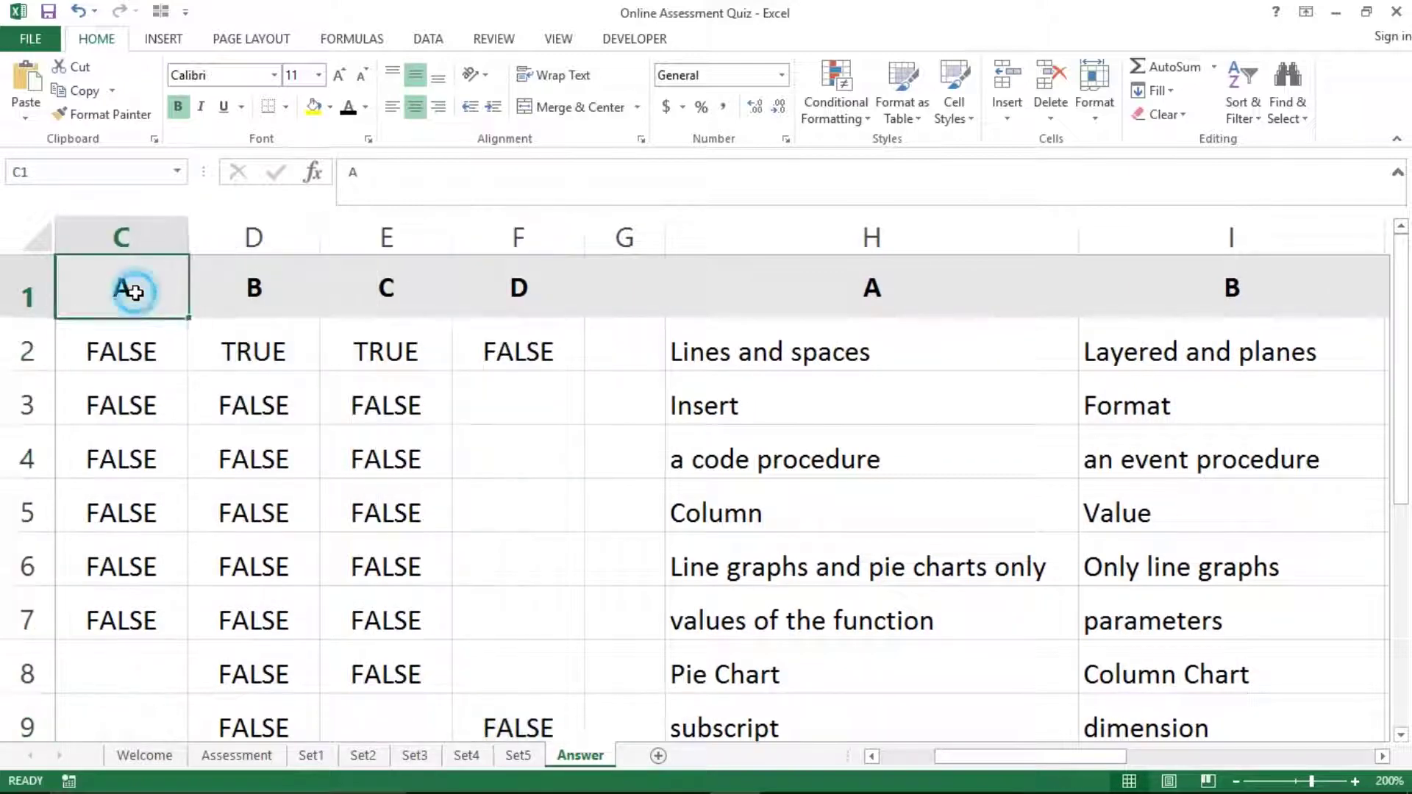
key(shift+Right)
key(shift+Right)
key(shift+Right)
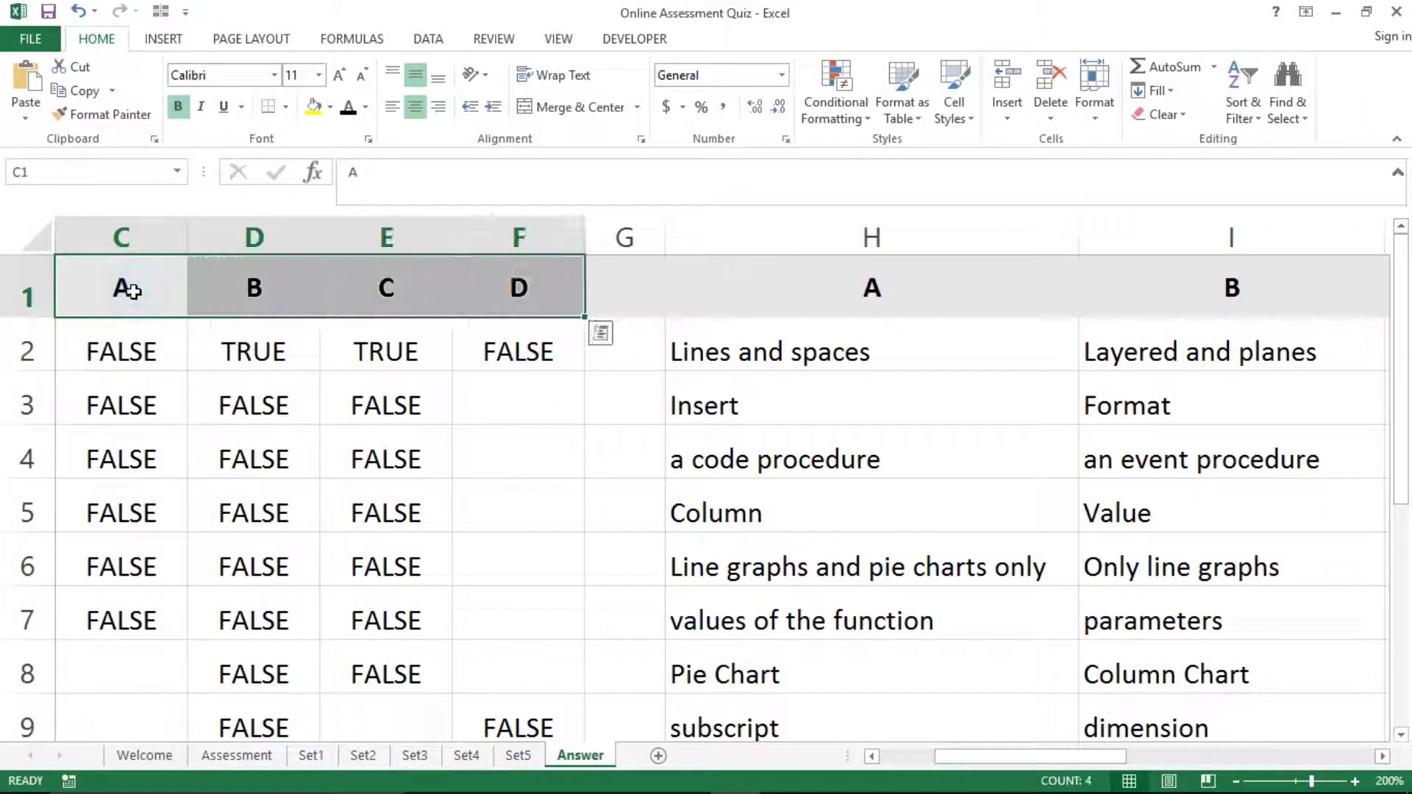
click(143, 226)
click(287, 239)
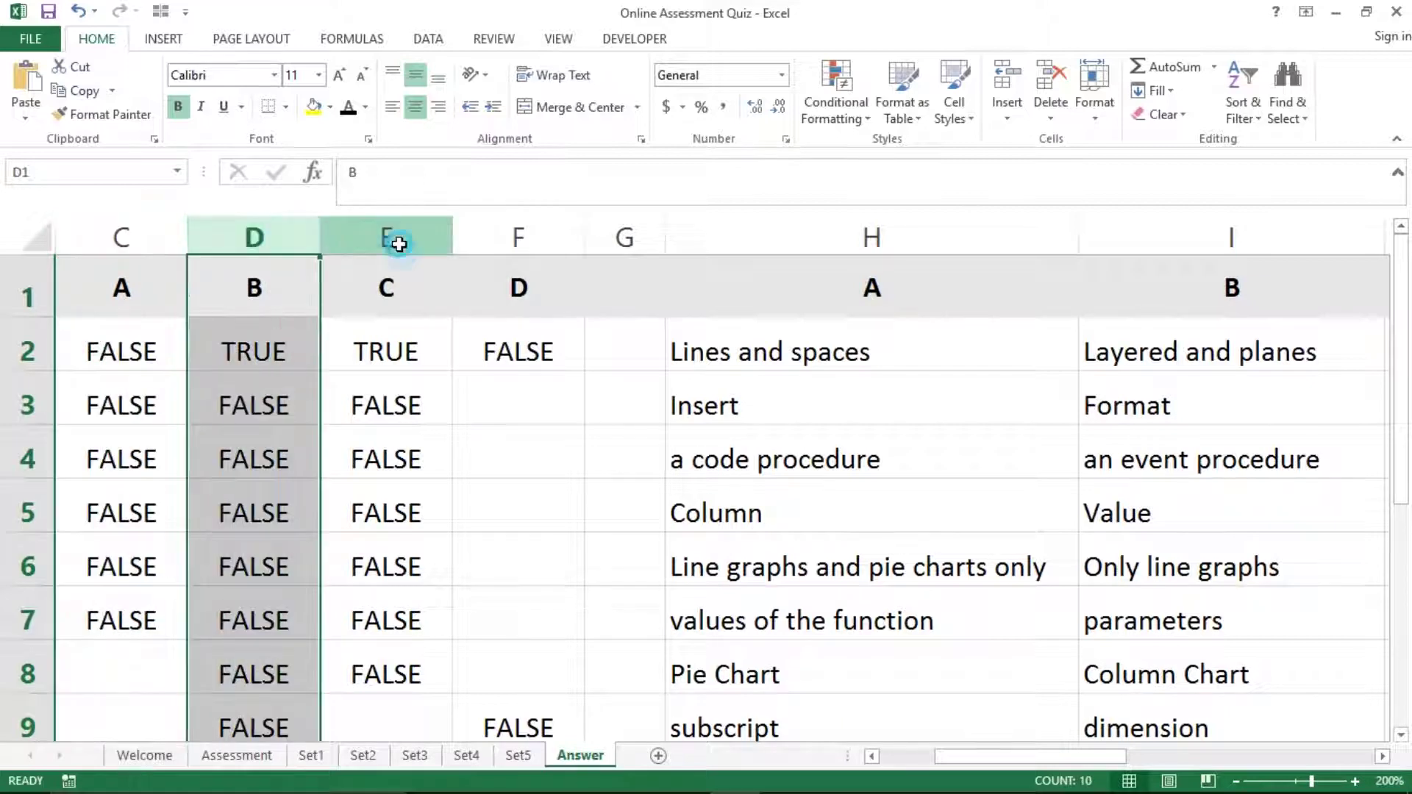
drag(394, 240, 542, 233)
click(535, 245)
Trace row 2 from the option texts to the helper cells and inspect the IF formulas in P2 and O2.
key(Right)
key(Right)
key(Right)
key(Right)
key(Right)
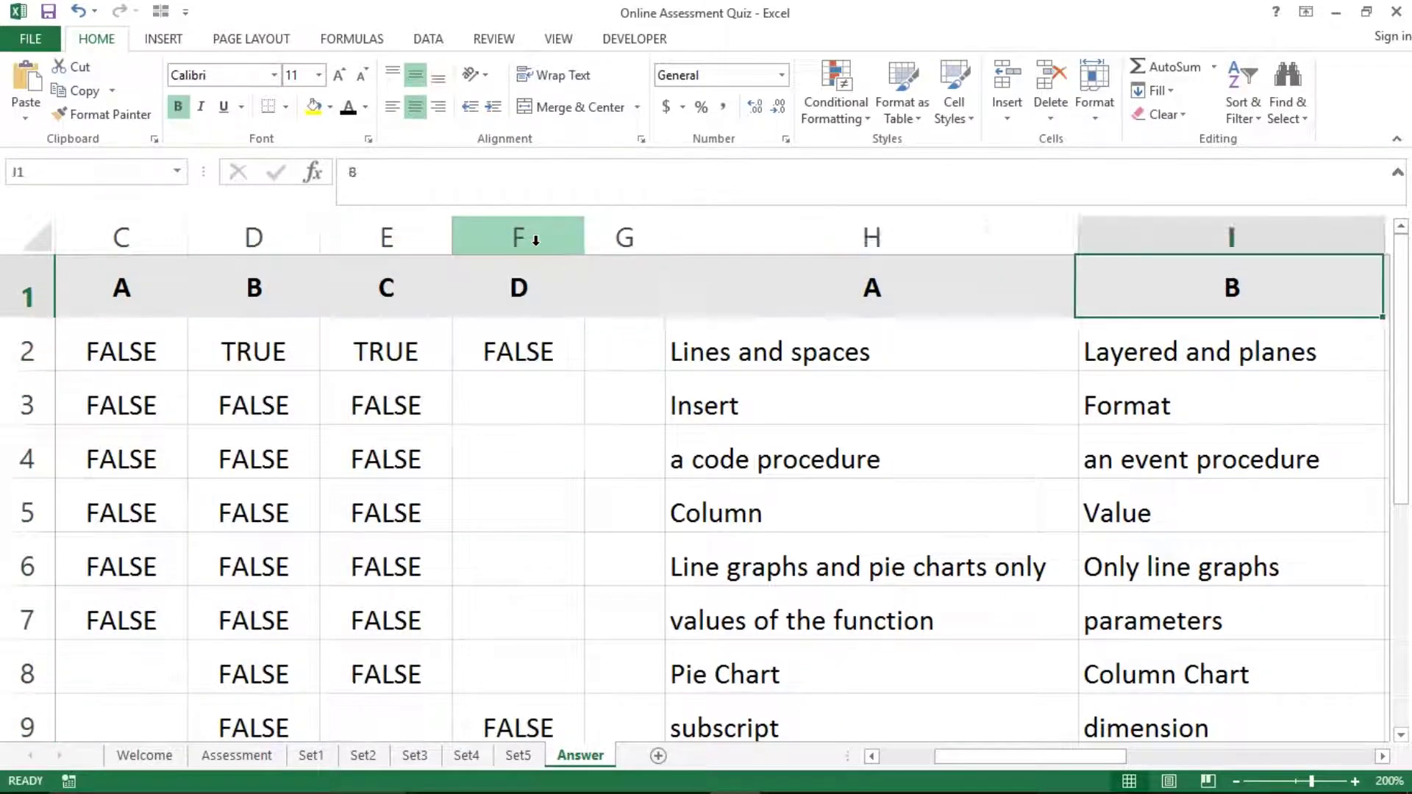
key(Down)
key(Right)
key(Right)
key(Right)
key(Right)
key(Right)
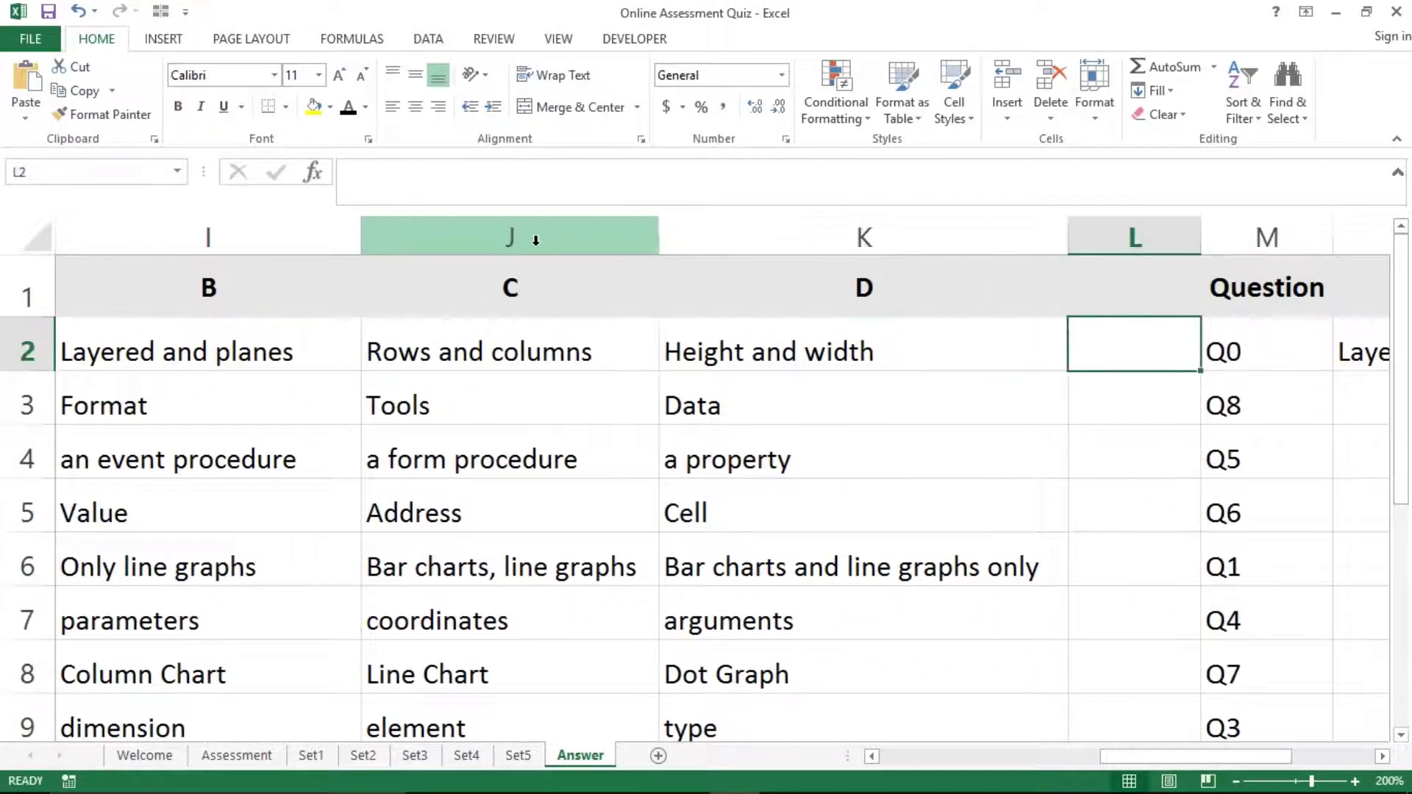
key(Left)
key(Right)
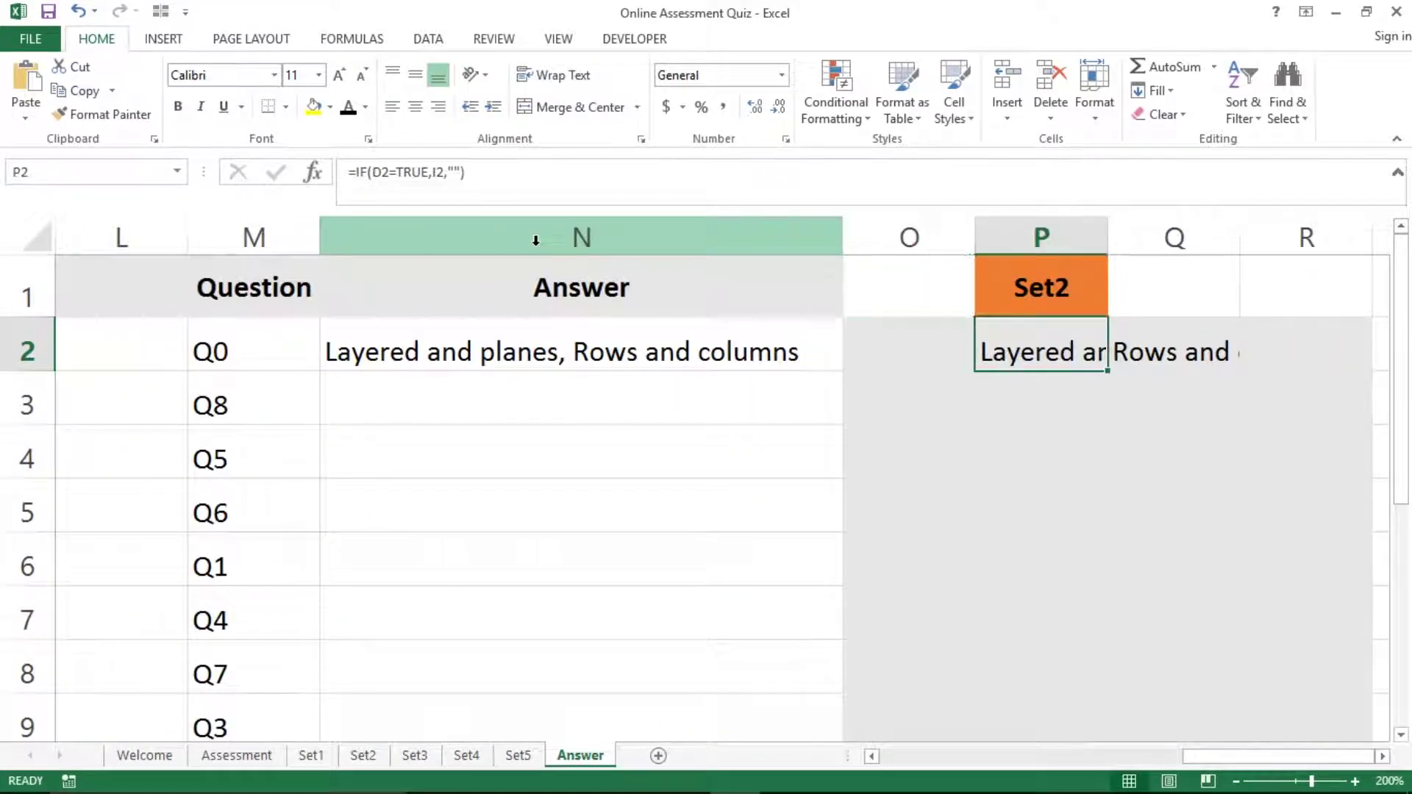
key(Left)
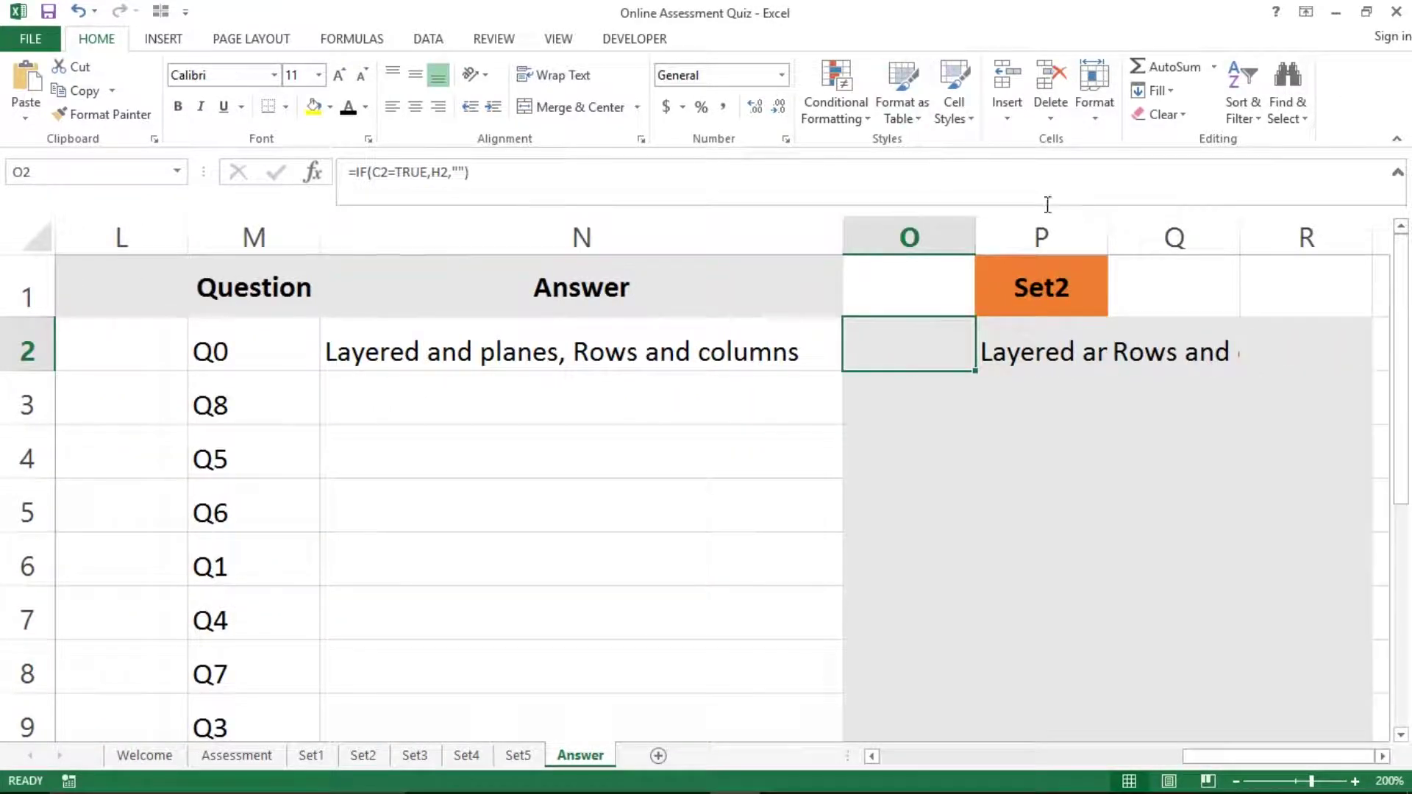
Widen helper columns P and Q so their option texts in row 2 fit completely.
double_click(1108, 239)
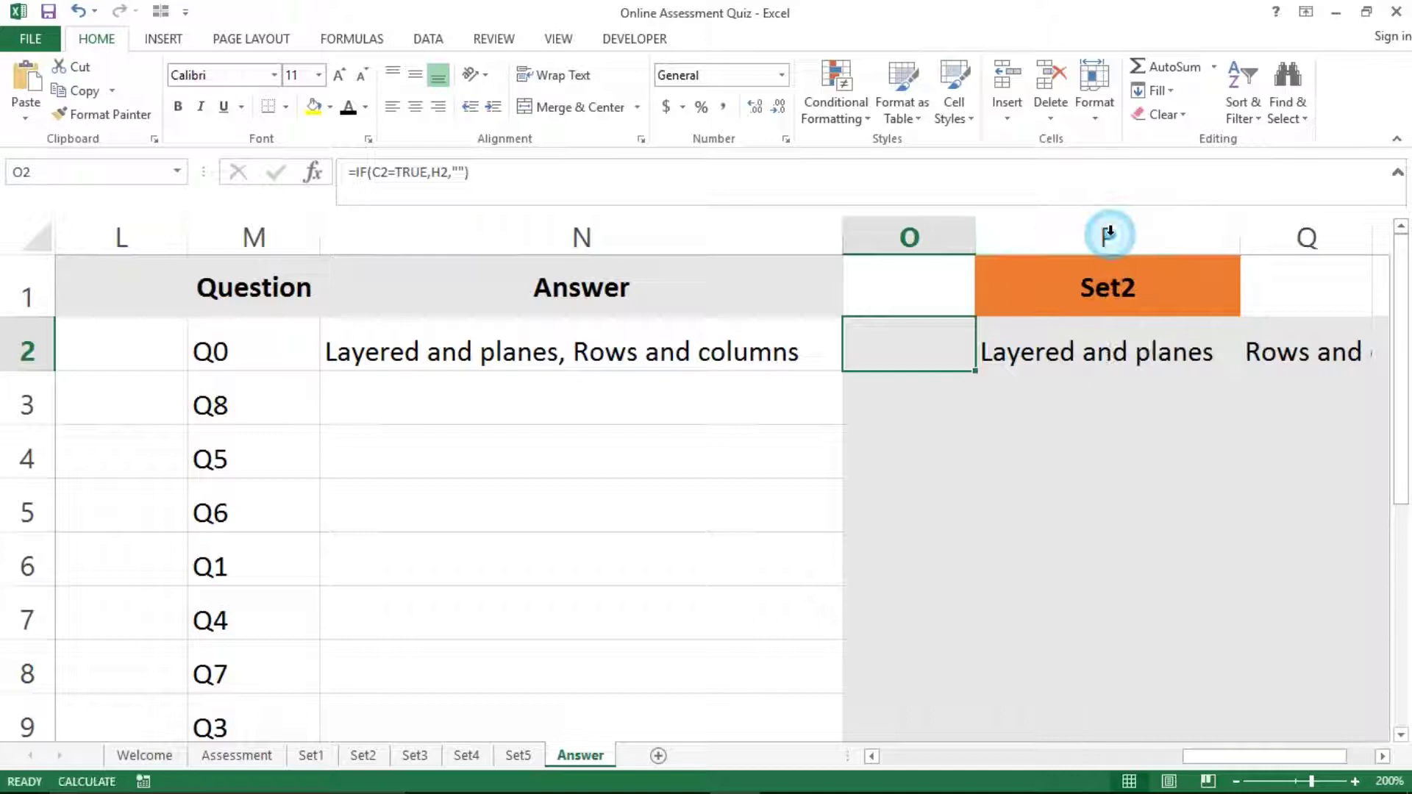
click(1135, 320)
key(Right)
key(Right)
key(Right)
key(Left)
key(Left)
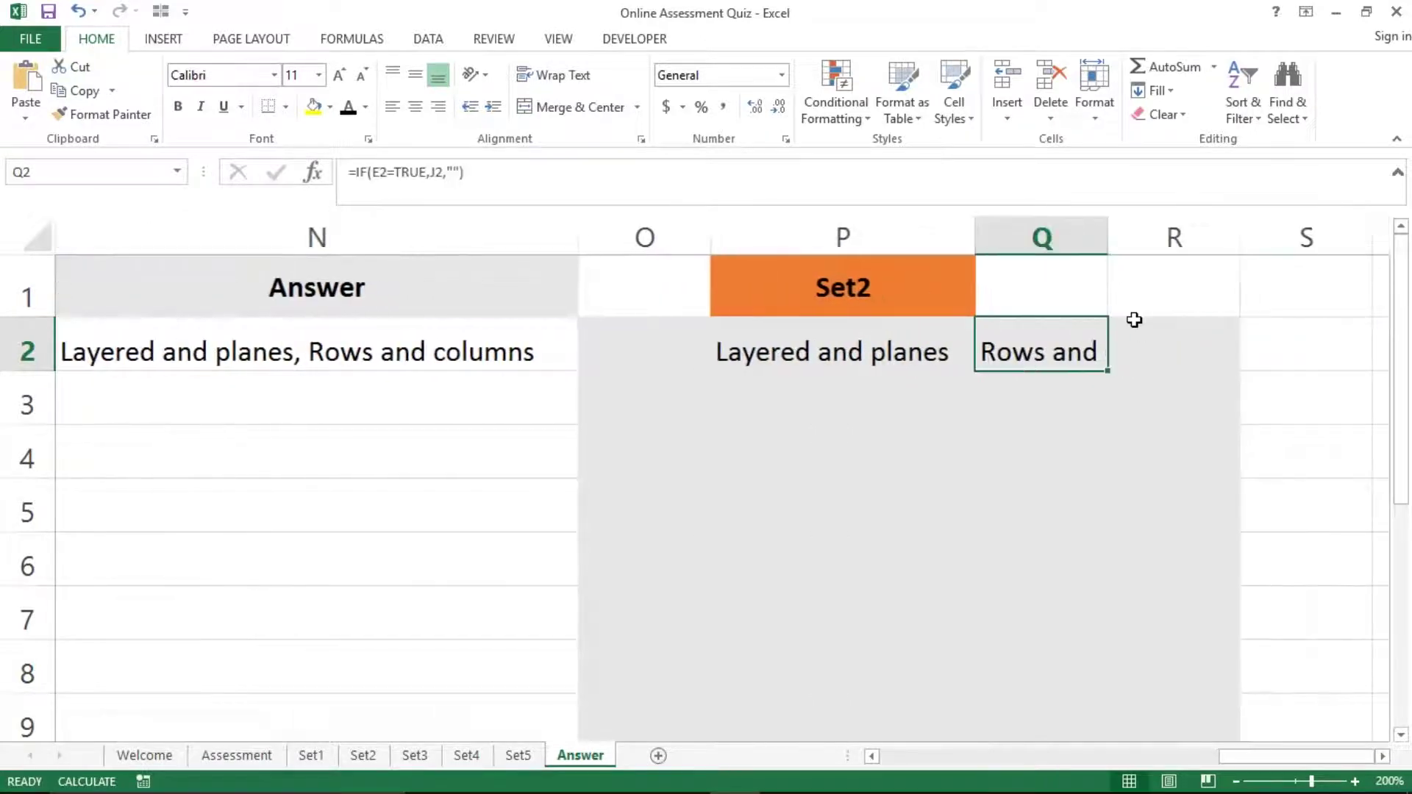
double_click(1115, 235)
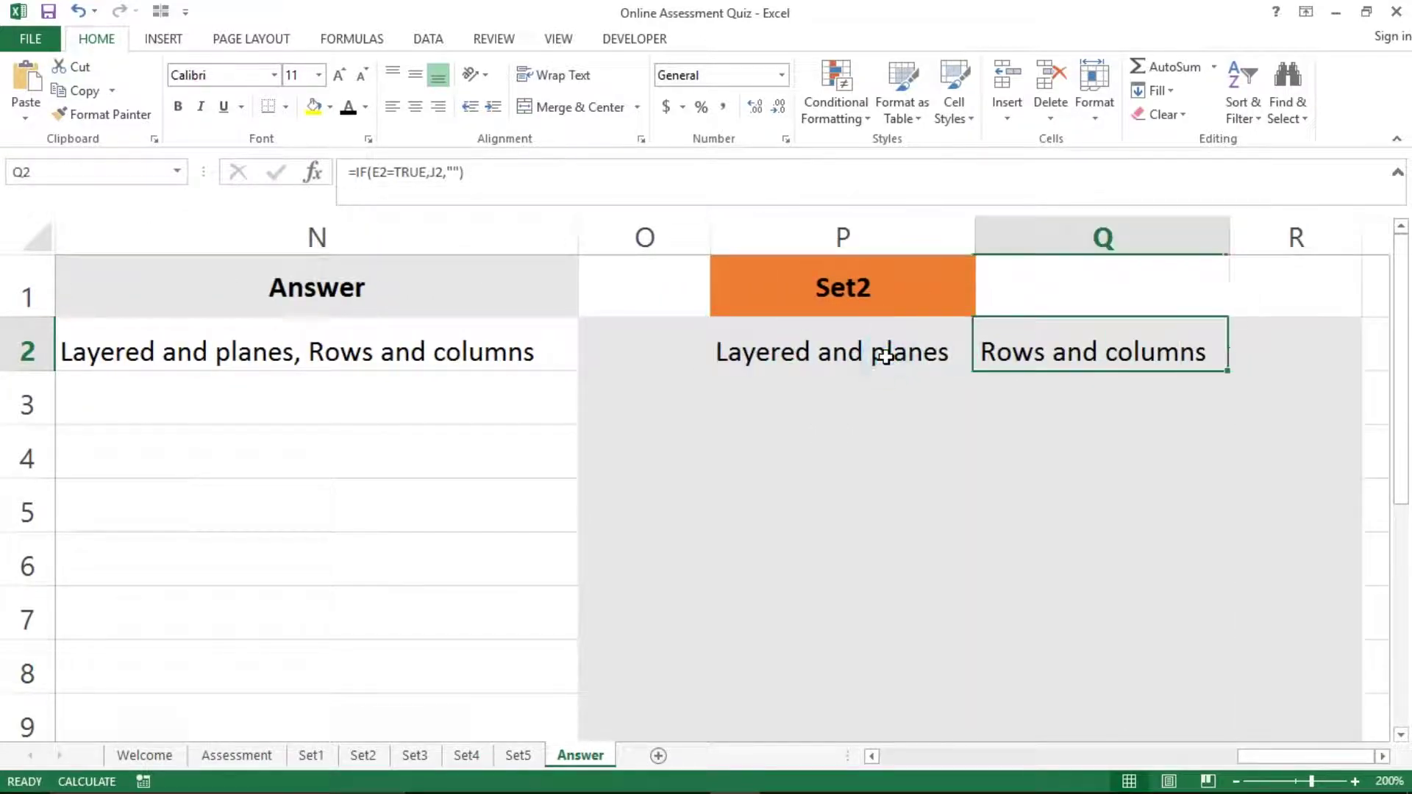
Review the extent of the helper formula range from O2:R2 down to row 11.
key(Left)
key(Left)
key(Right)
key(Left)
key(shift+Right)
key(shift+Right)
key(shift+Right)
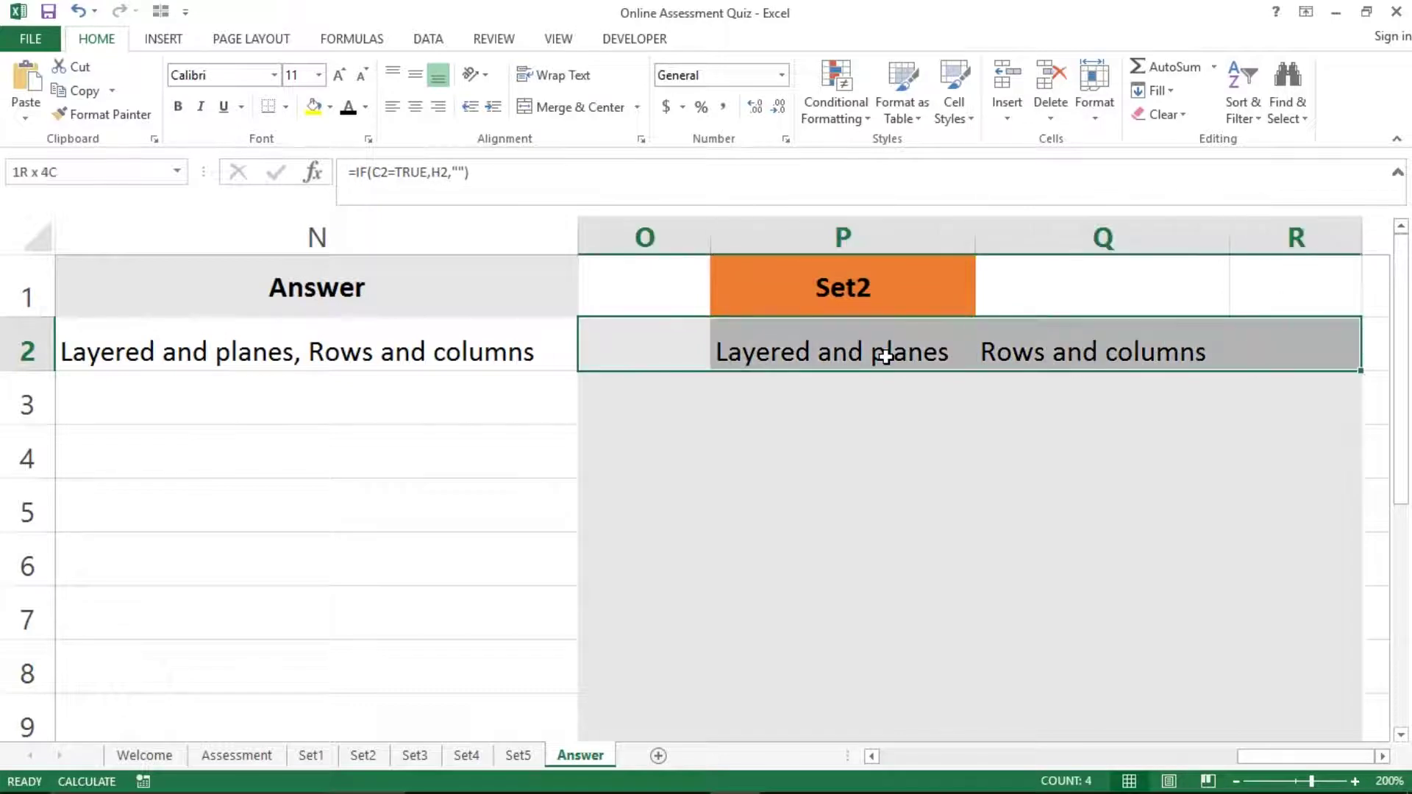
key(shift+Down)
key(shift+Down)
key(shift+Down)
key(shift+Down)
key(shift+Down)
key(shift+Down)
key(shift+Down)
key(shift+Down)
key(shift+Down)
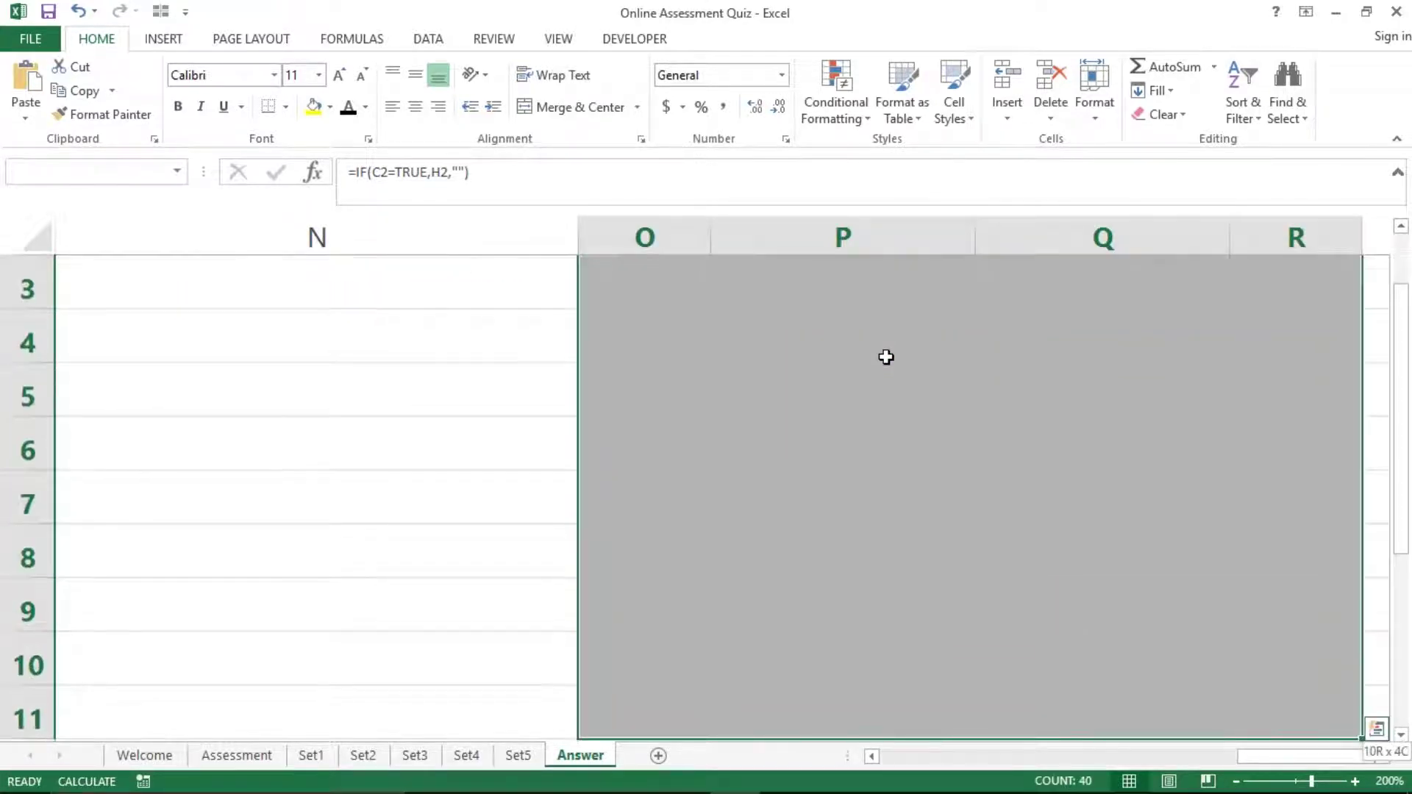
key(shift+Down)
key(shift+Down)
key(shift+Up)
key(shift+Up)
key(Up)
key(Down)
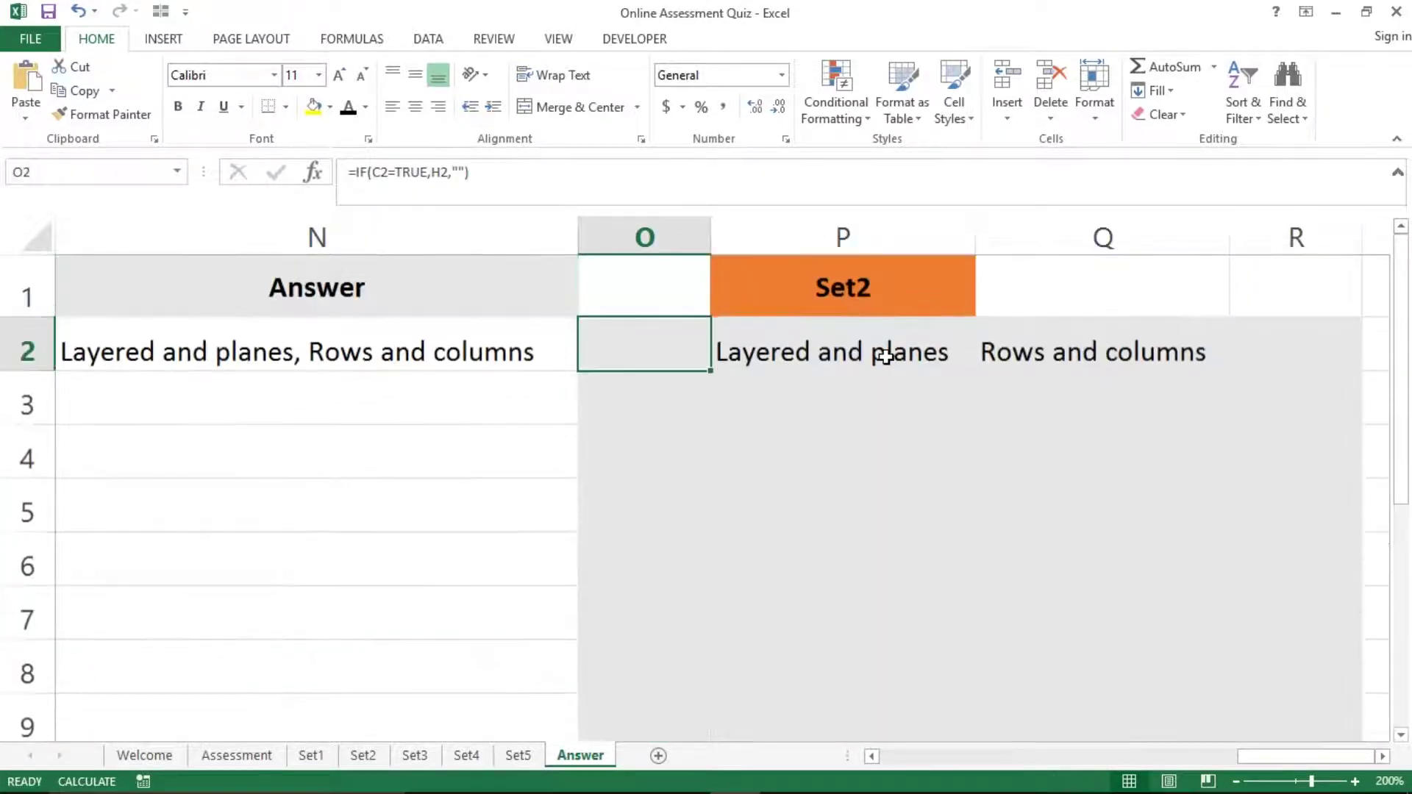
Check the IF formulas cell by cell in helper column O from row 2 to row 11.
key(Down)
key(Down)
key(Down)
key(Down)
key(Down)
key(Down)
key(Down)
key(Down)
key(Down)
key(Up)
key(Up)
key(Up)
key(Up)
key(Up)
key(Up)
key(Up)
key(Up)
key(Up)
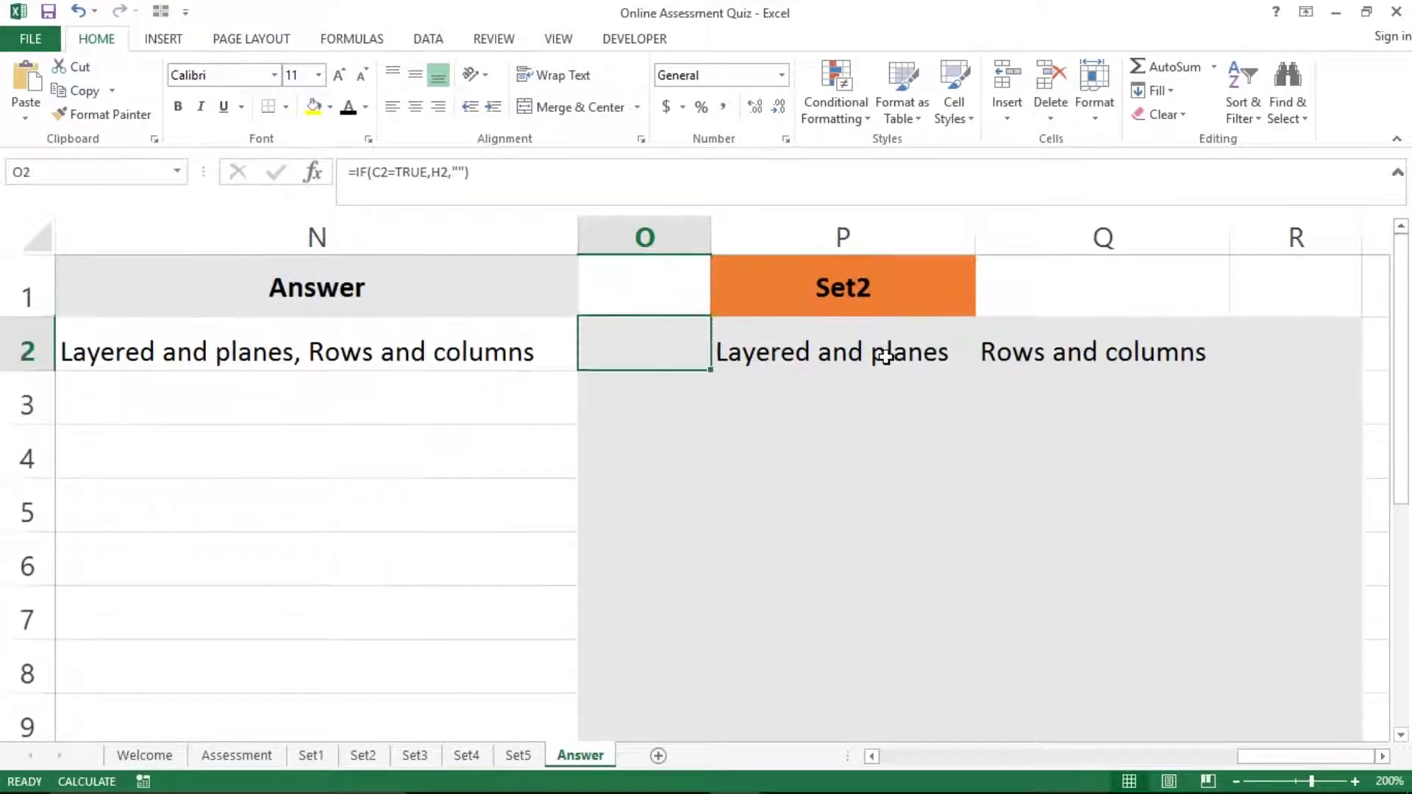
Compare the Answer formula in N2 with the neighbouring helper texts and the question ID formula in M2.
key(Down)
key(Left)
key(Left)
key(Left)
key(Right)
key(Right)
key(Up)
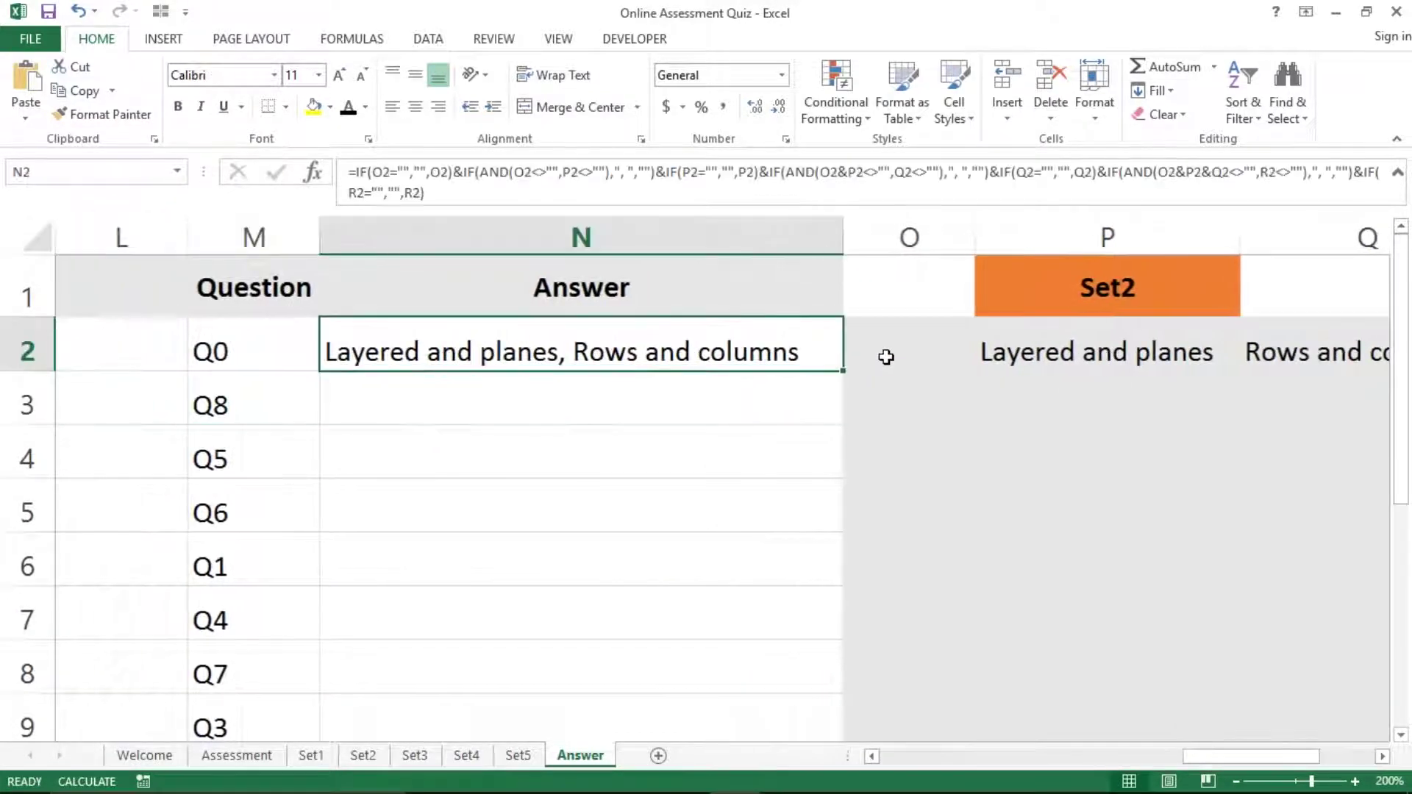
key(Right)
key(Right)
key(Right)
key(Left)
key(Left)
key(Left)
key(Left)
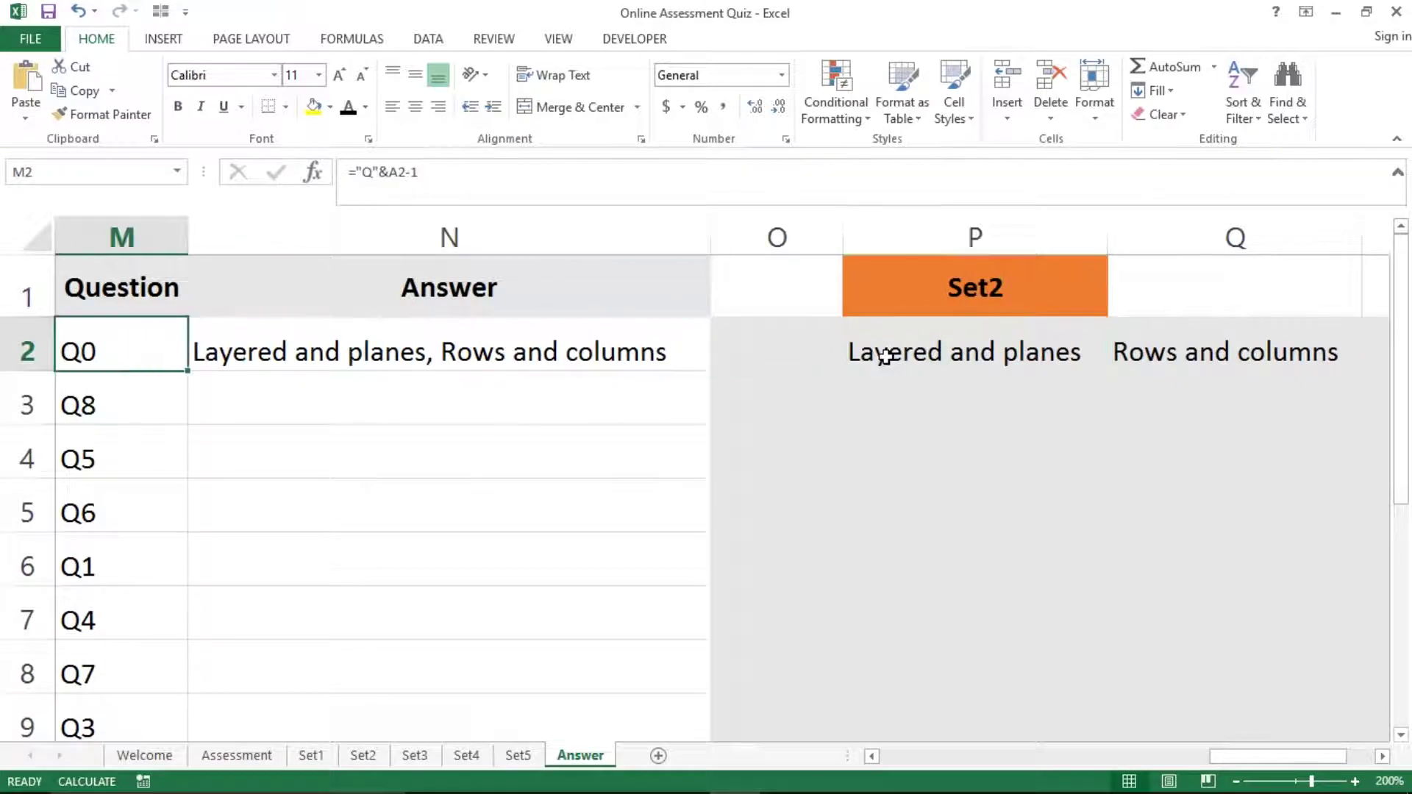
Highlight the whole joining formula of Answer cell N2 for inspection, leaving it unedited.
key(Right)
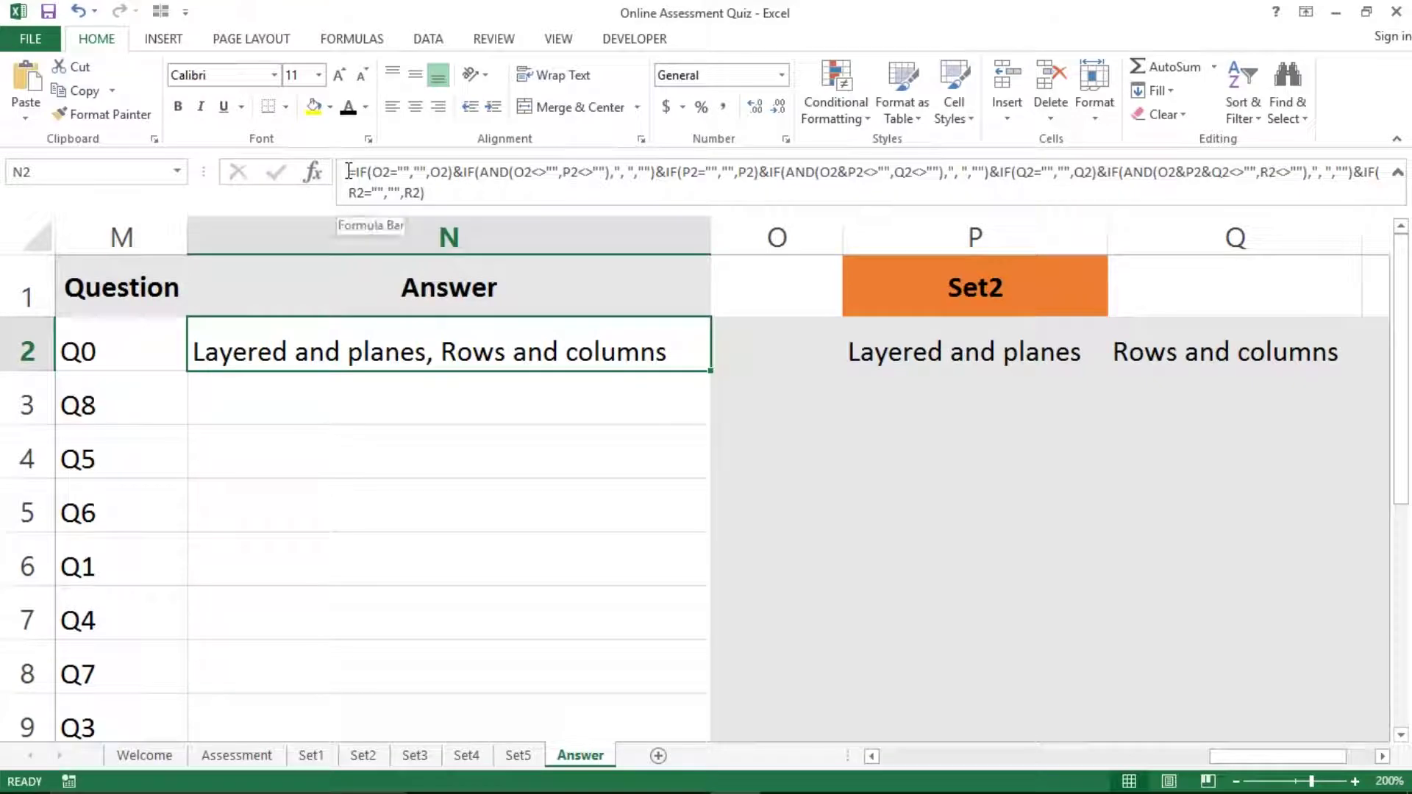
drag(349, 172, 408, 188)
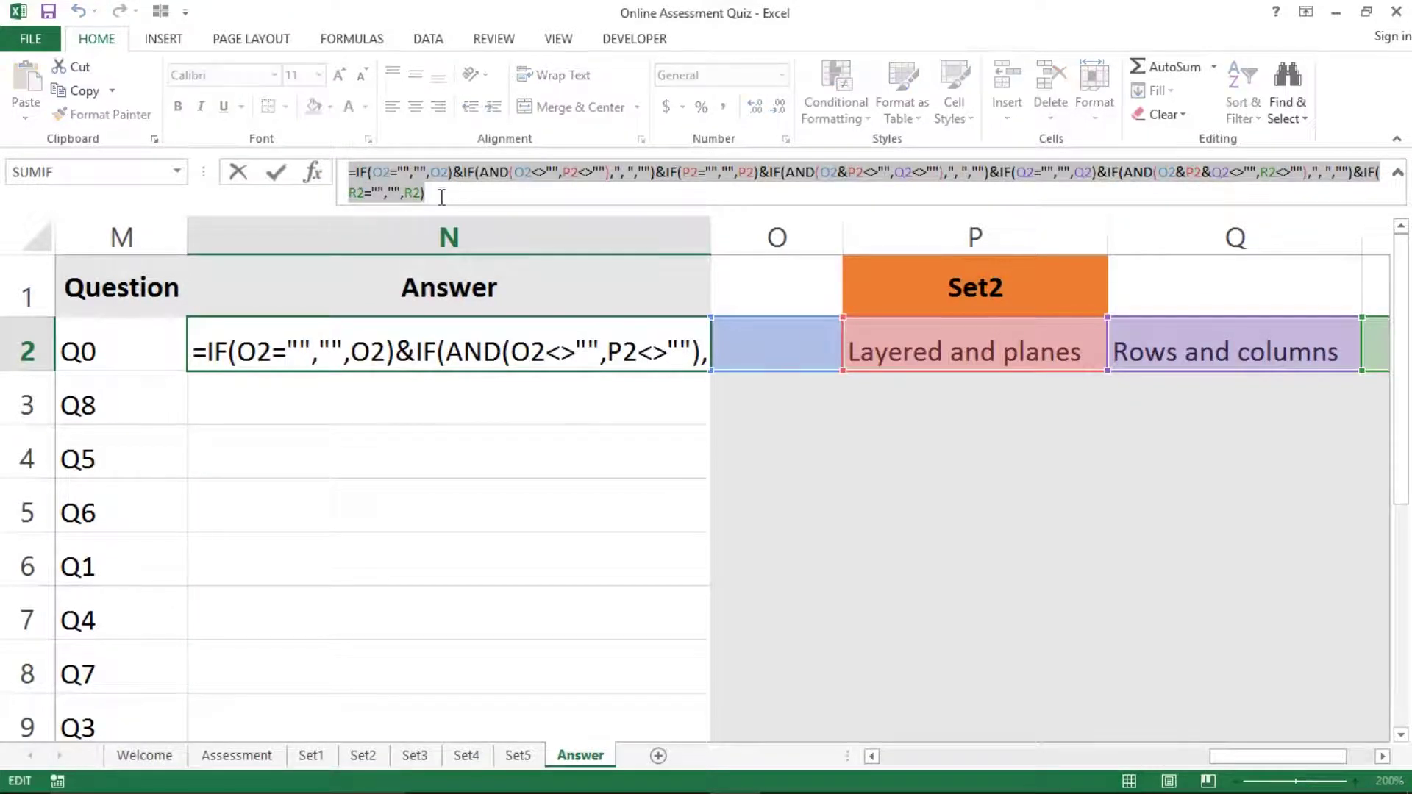
key(Escape)
Enter a FORMULATEXT formula in T4 that displays the formula of helper cell O2.
click(450, 288)
key(Down)
key(Right)
key(Right)
key(Right)
key(Right)
key(Right)
key(Right)
key(Right)
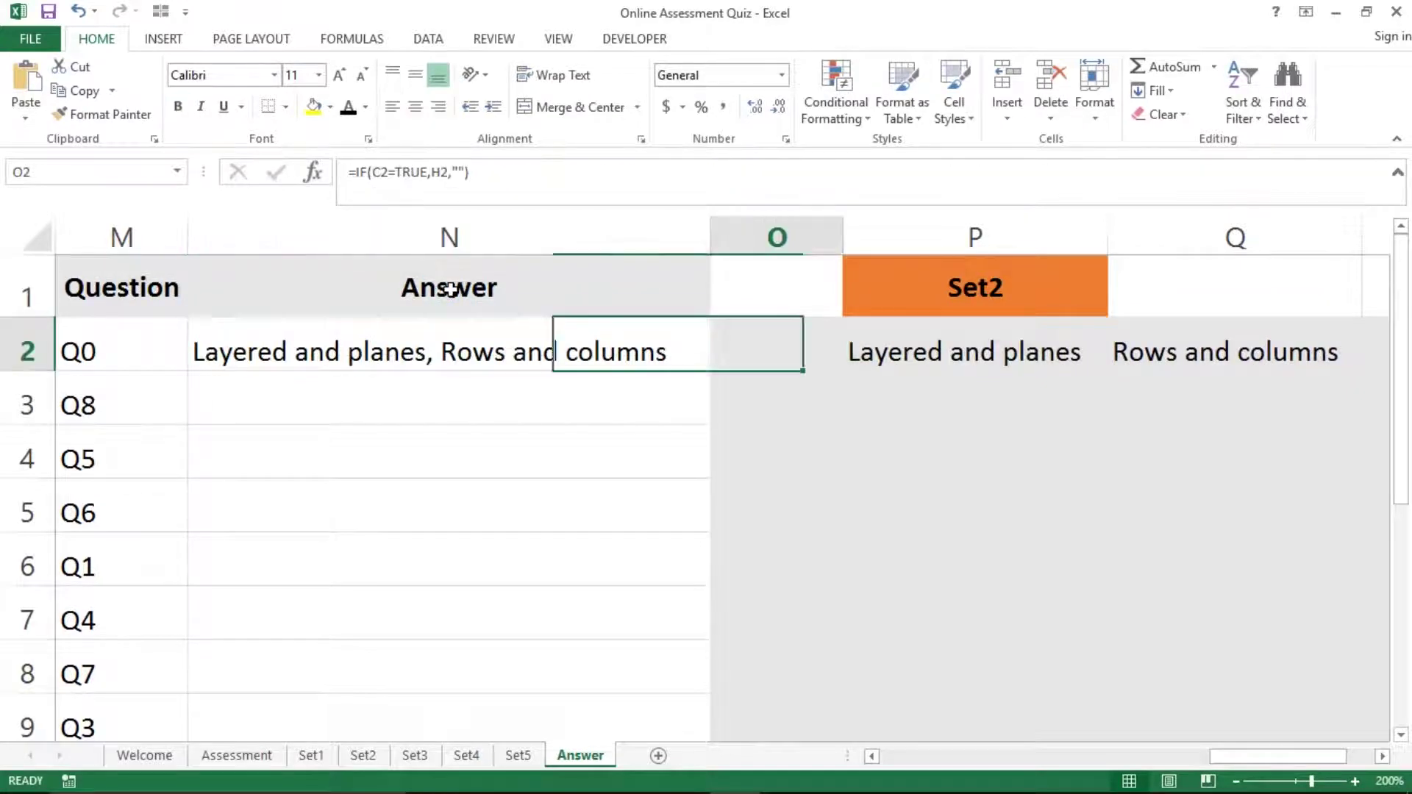
key(Right)
key(Left)
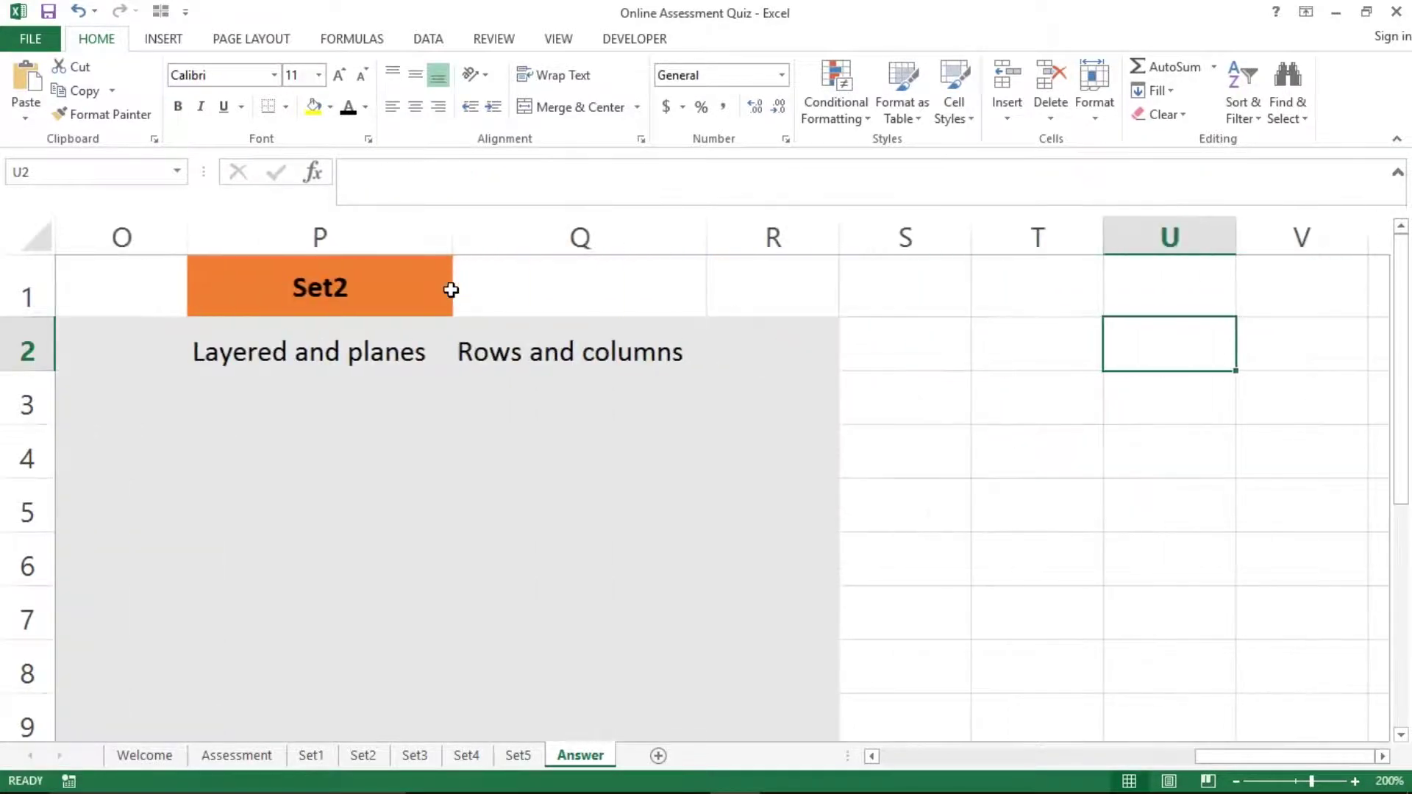
key(Left)
key(Left)
key(Down)
key(Down)
key(Right)
text(=form)
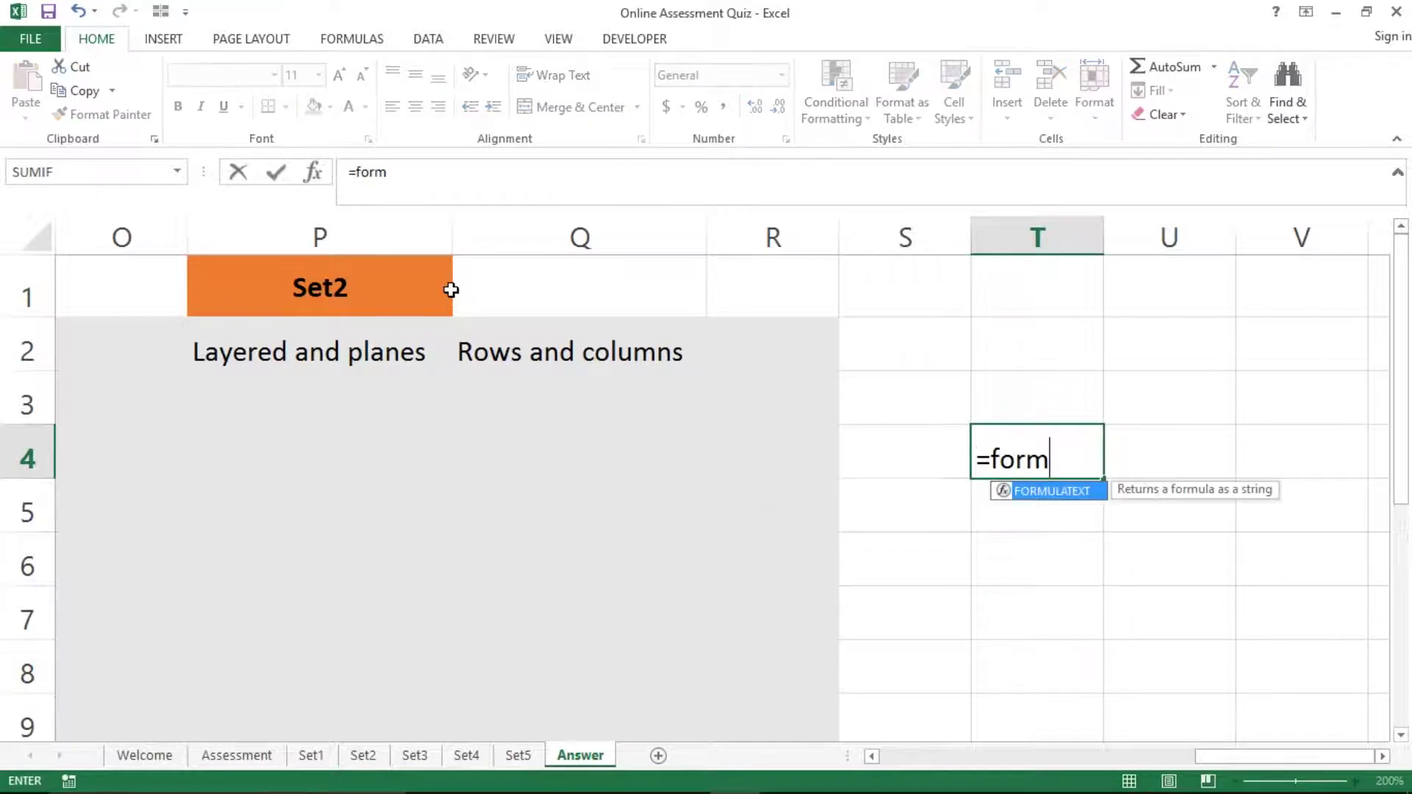
key(Tab)
key(Left)
key(Left)
key(Left)
key(Left)
key(Left)
key(Up)
key(Up)
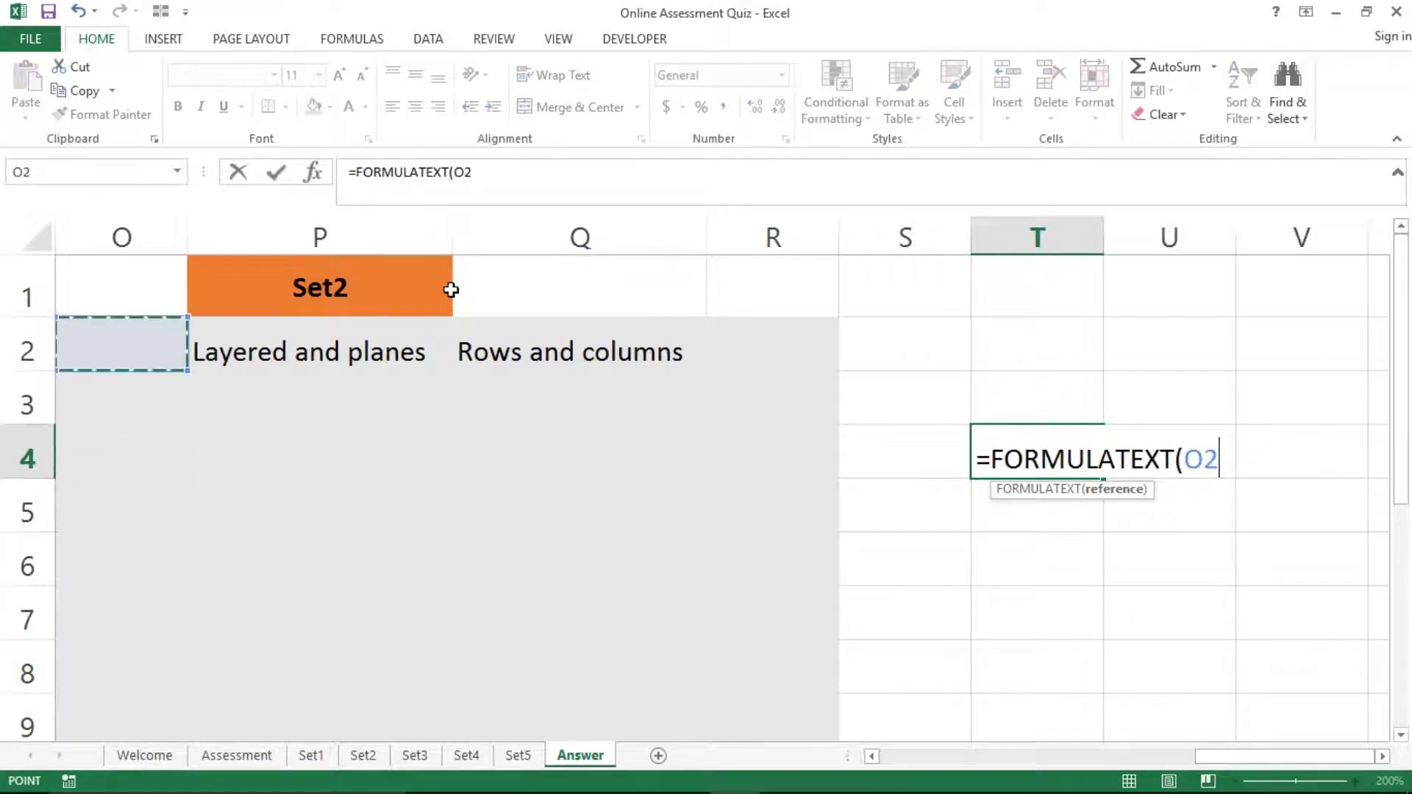
key(Return)
Replace the FORMULATEXT formula in T4 with its value as static text.
key(Up)
key(ctrl+c)
key(alt+e)
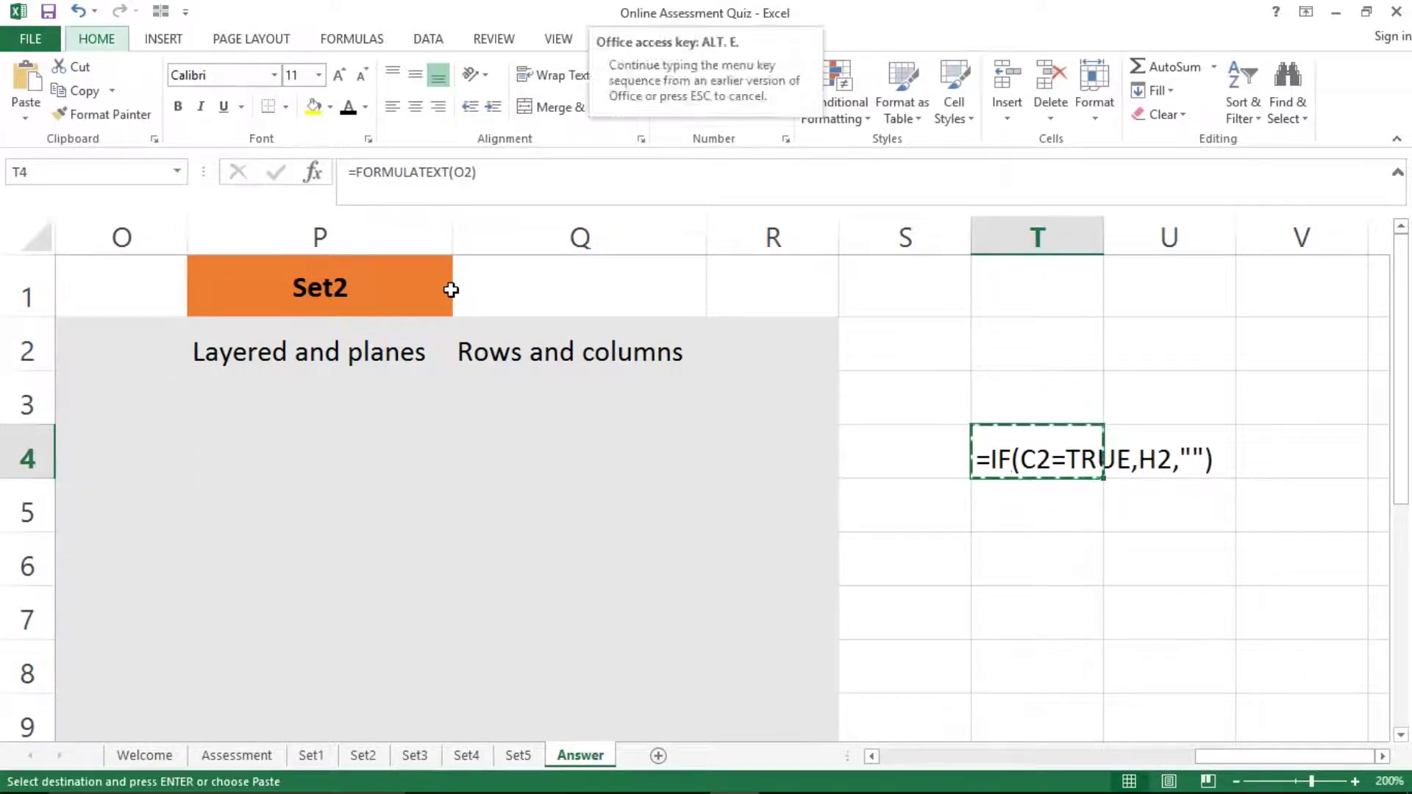
key(s)
key(v)
key(Return)
Enter a FORMULATEXT formula in T6 that displays the joining formula of Answer cell N2.
key(Down)
key(Down)
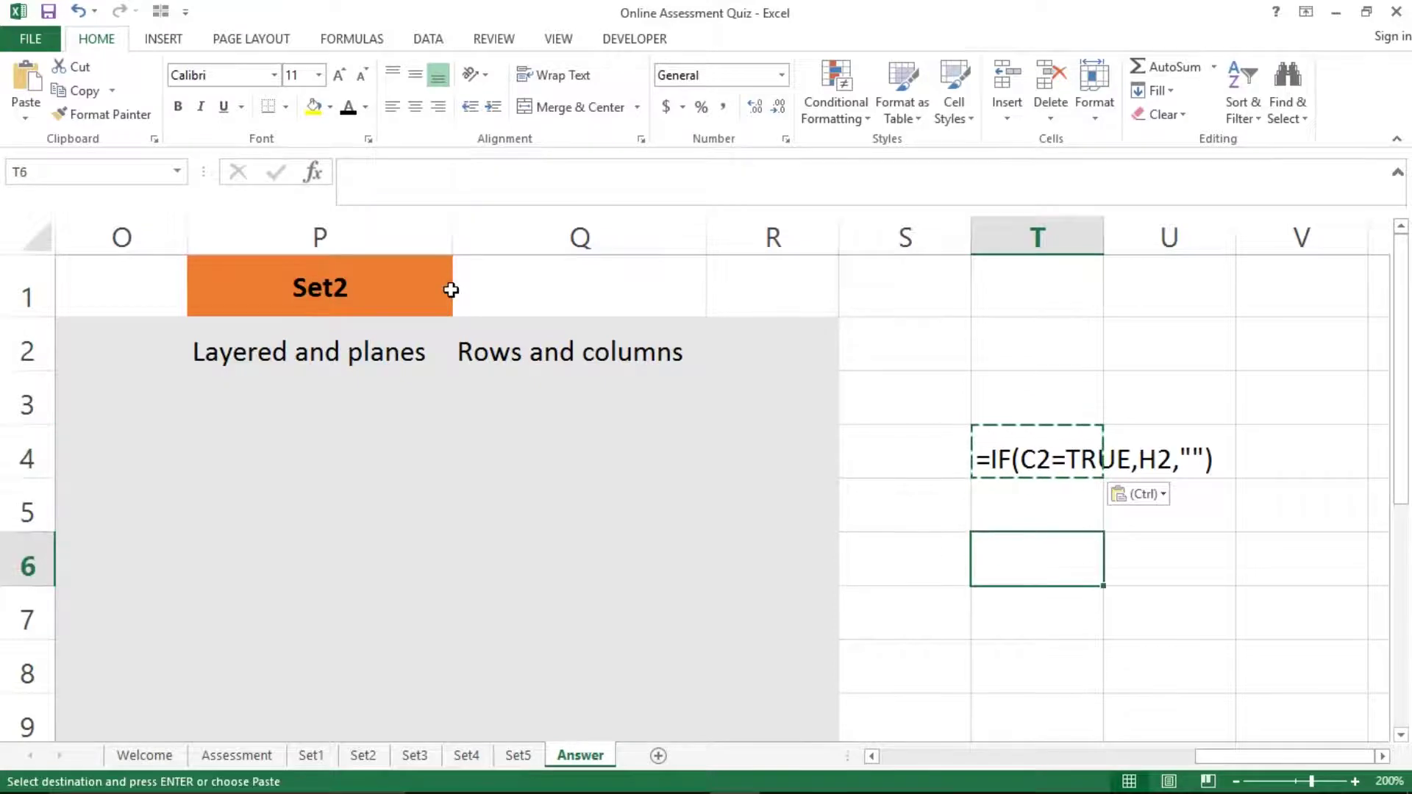
text(=form)
key(Tab)
key(Up)
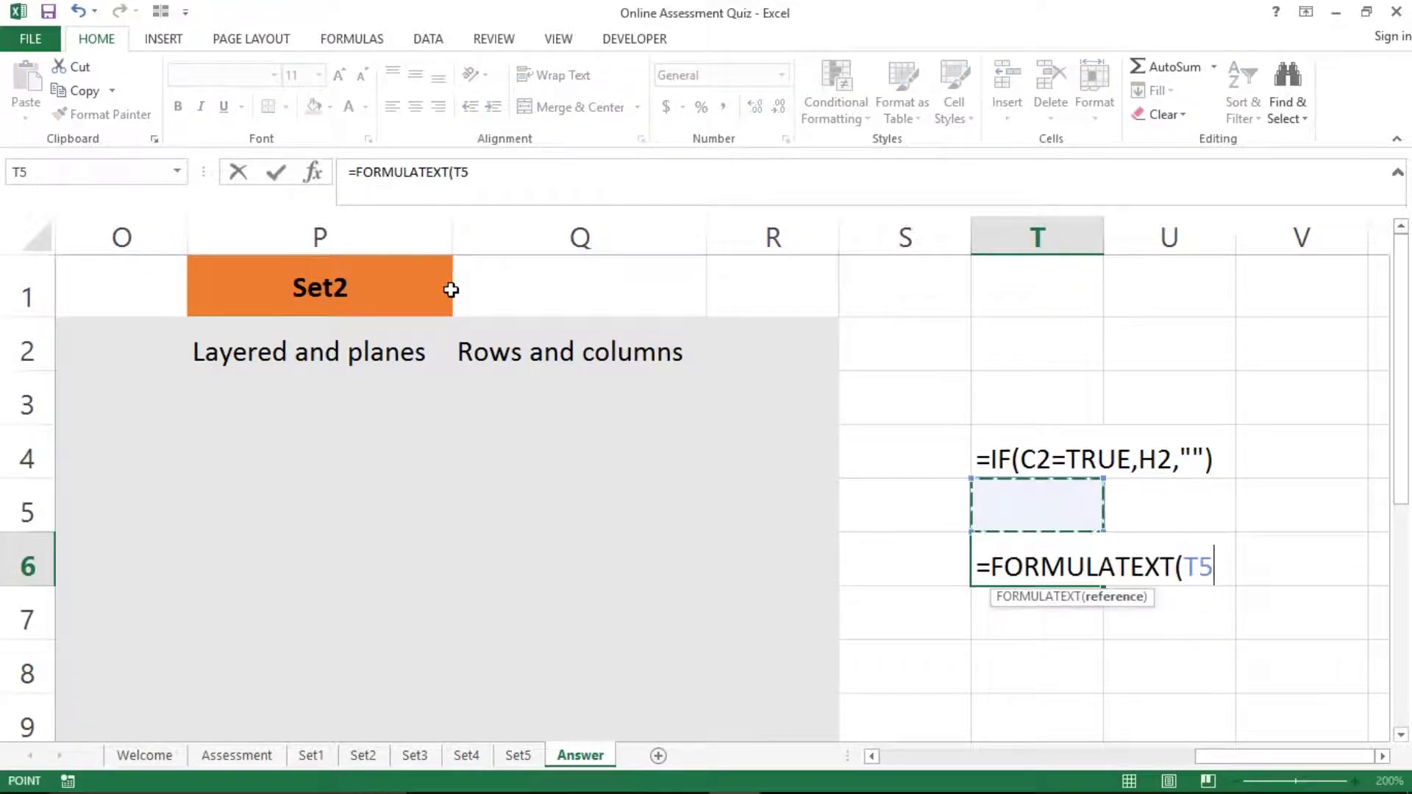
key(Left)
key(Left)
key(Left)
key(Left)
key(Left)
key(Left)
key(Left)
key(Left)
key(Left)
key(Up)
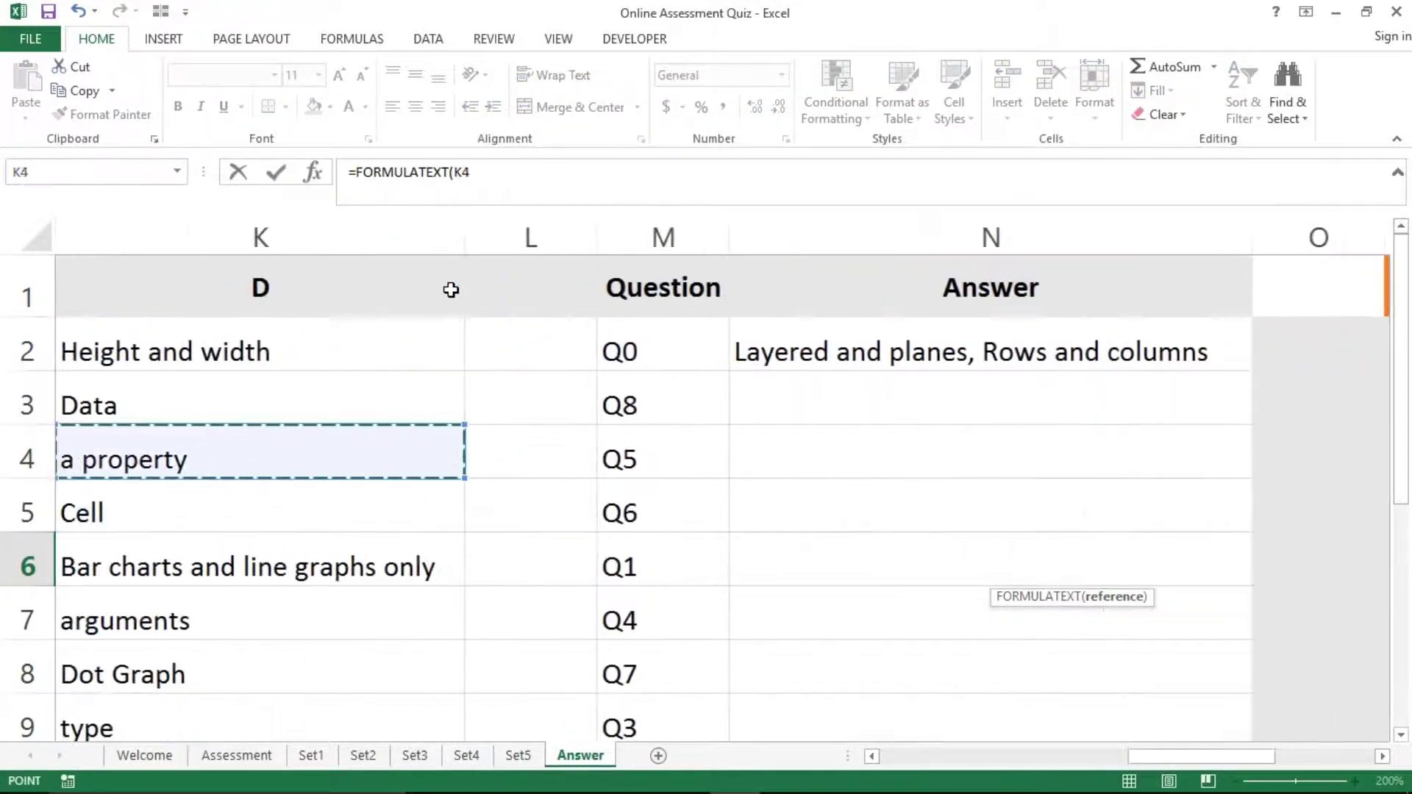
key(Up)
key(Up)
key(Up)
key(Right)
key(Right)
key(Down)
key(Right)
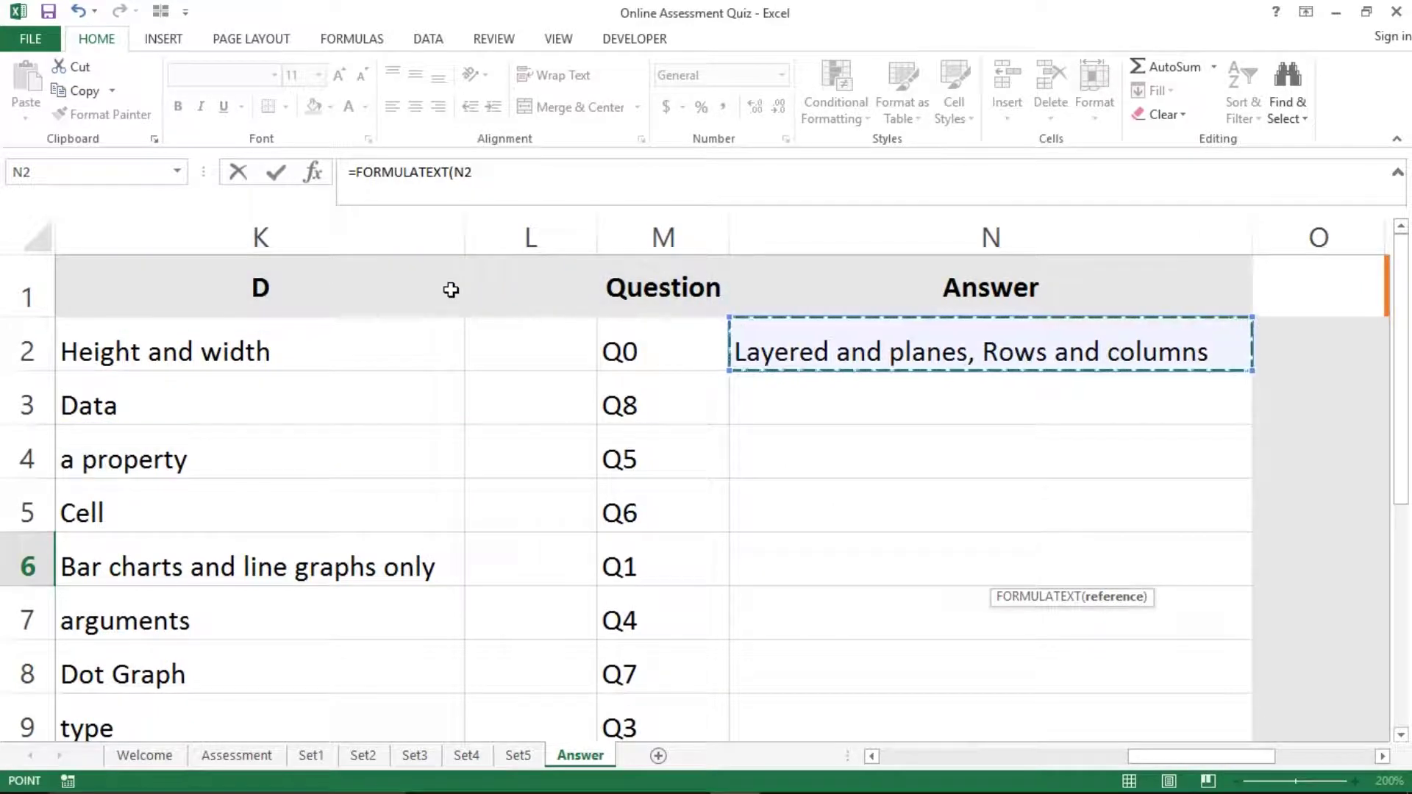
key(Tab)
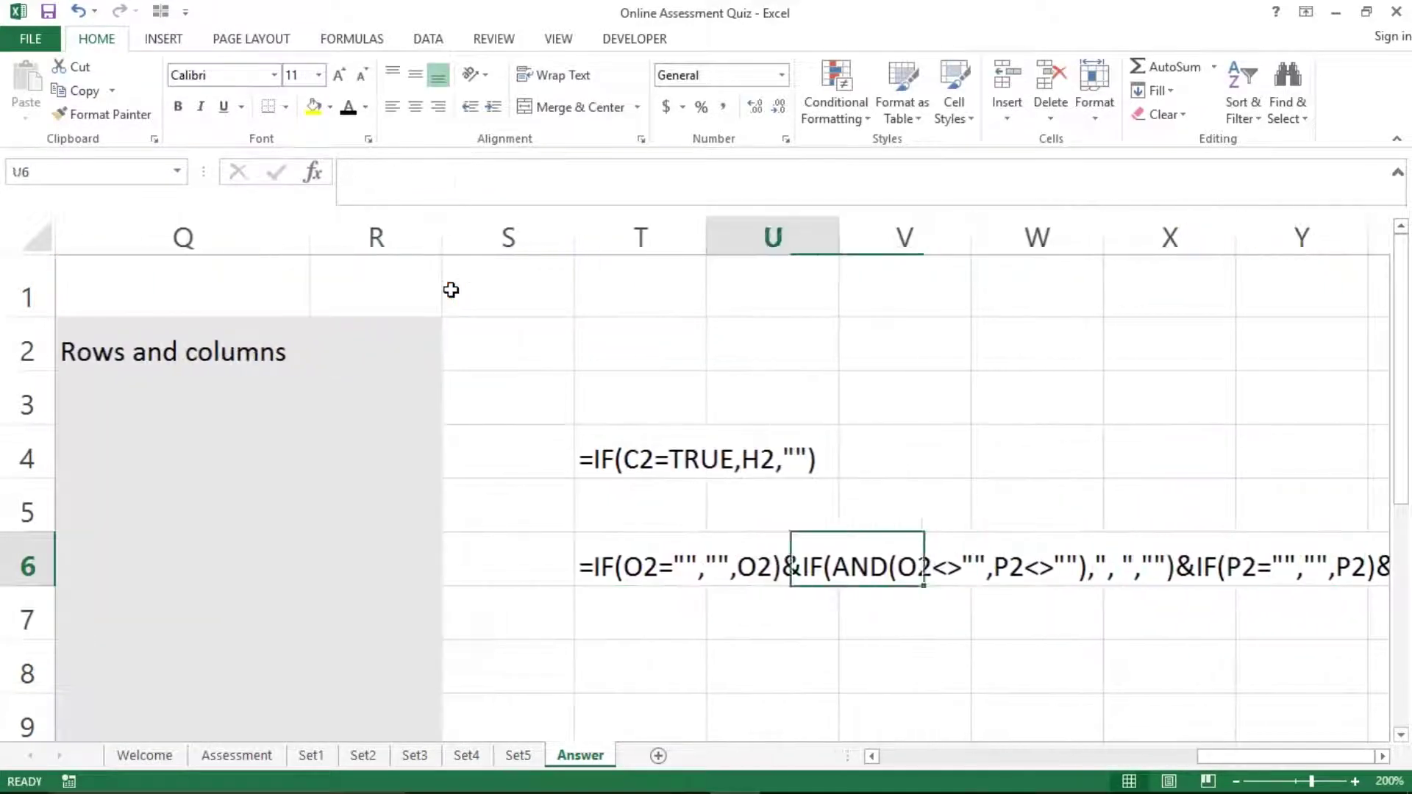
Replace the FORMULATEXT formula in T6 with its value as static text.
key(Left)
key(Left)
key(Right)
key(ctrl+c)
key(alt)
key(e)
key(s)
key(v)
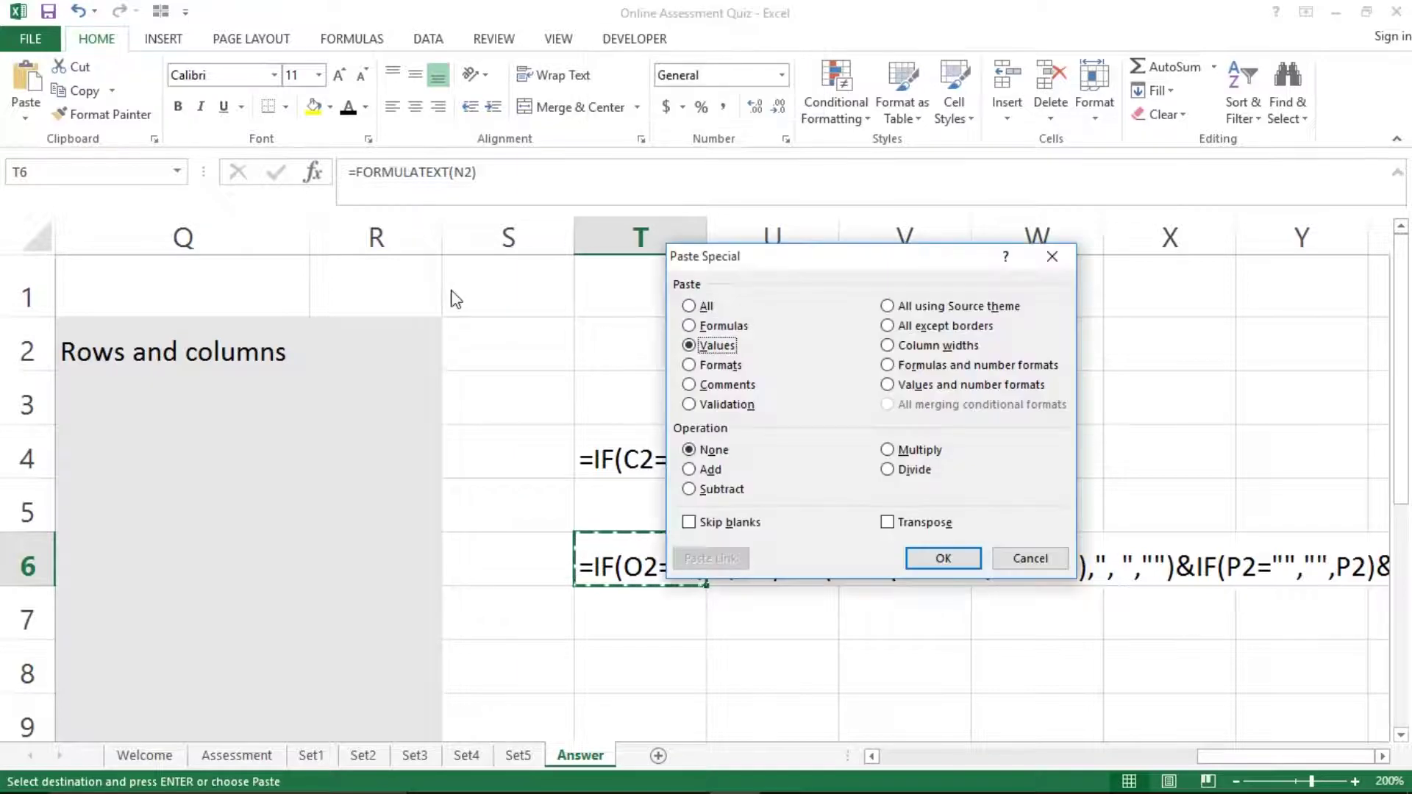
key(Return)
Merge and center cells T6:X9 and wrap the joining formula text inside the merged block.
key(shift+Down)
key(shift+Right)
key(shift+Right)
key(shift+Right)
key(shift+Right)
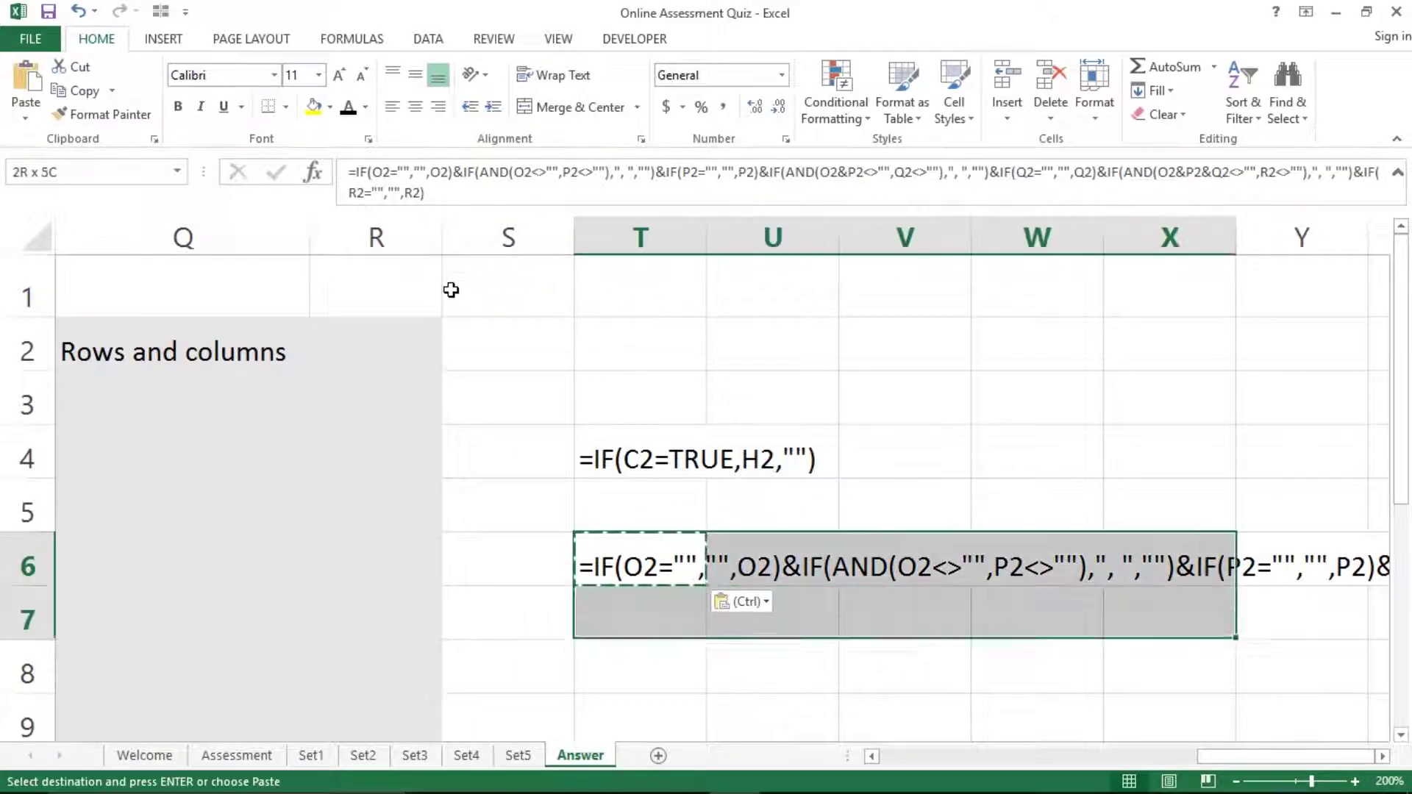
key(shift+Down)
key(shift+Down)
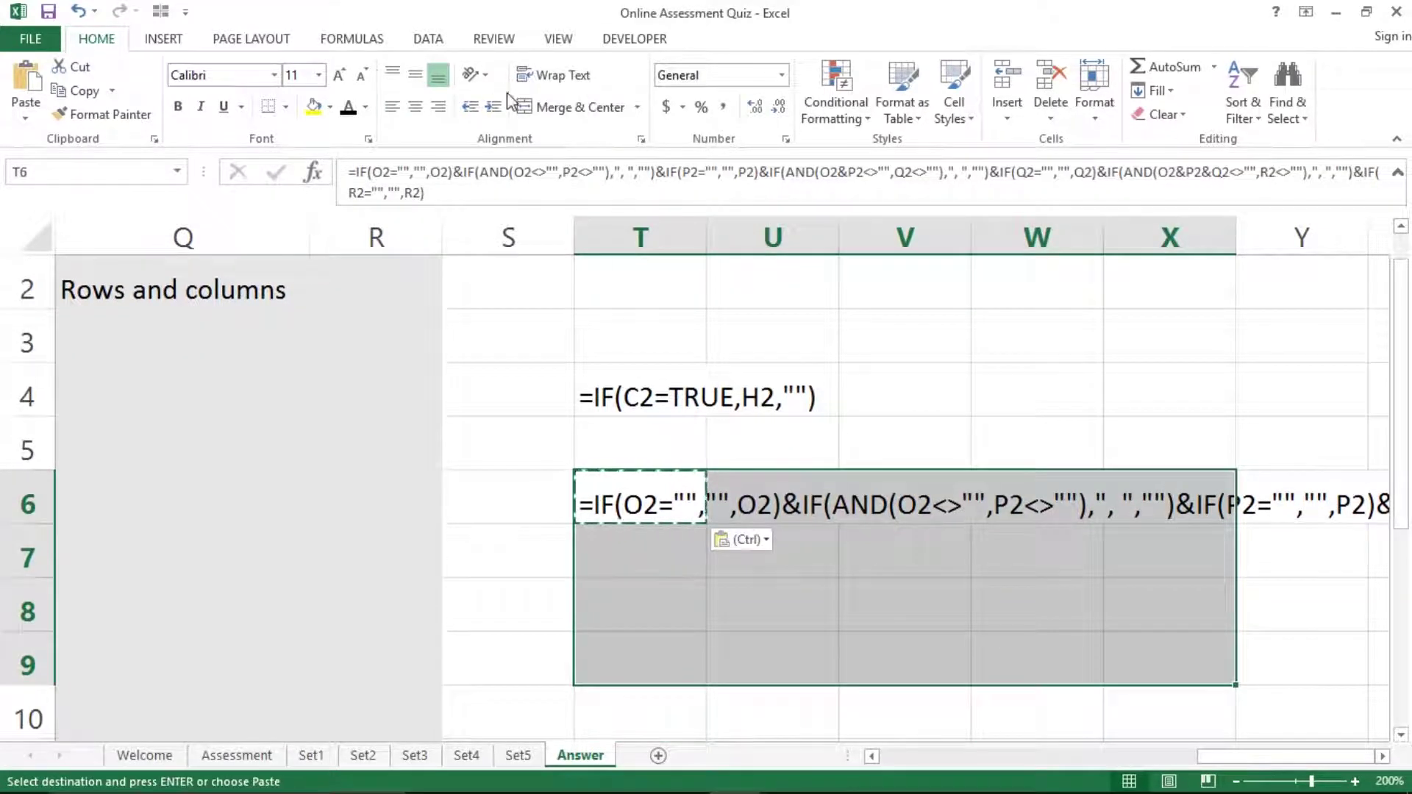
click(533, 111)
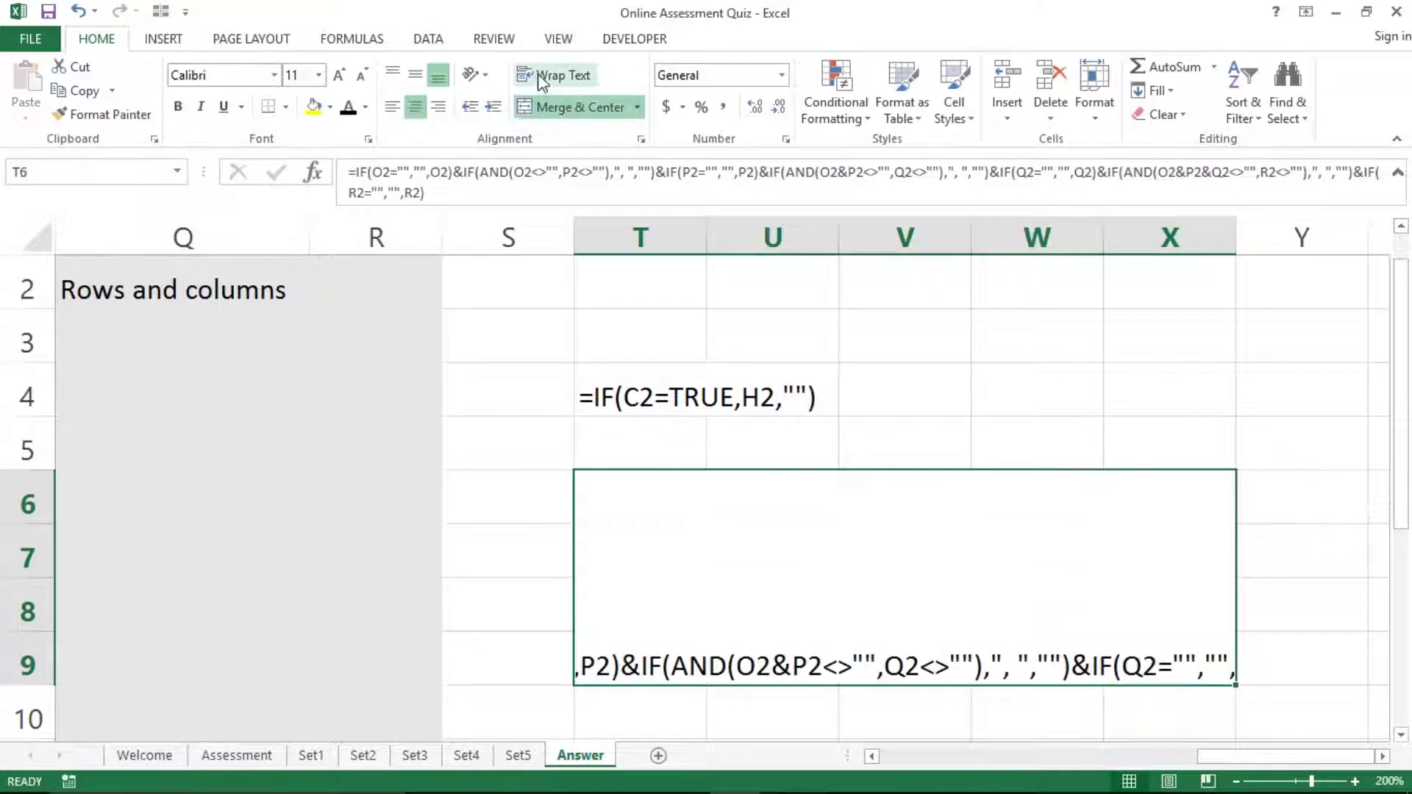
click(541, 76)
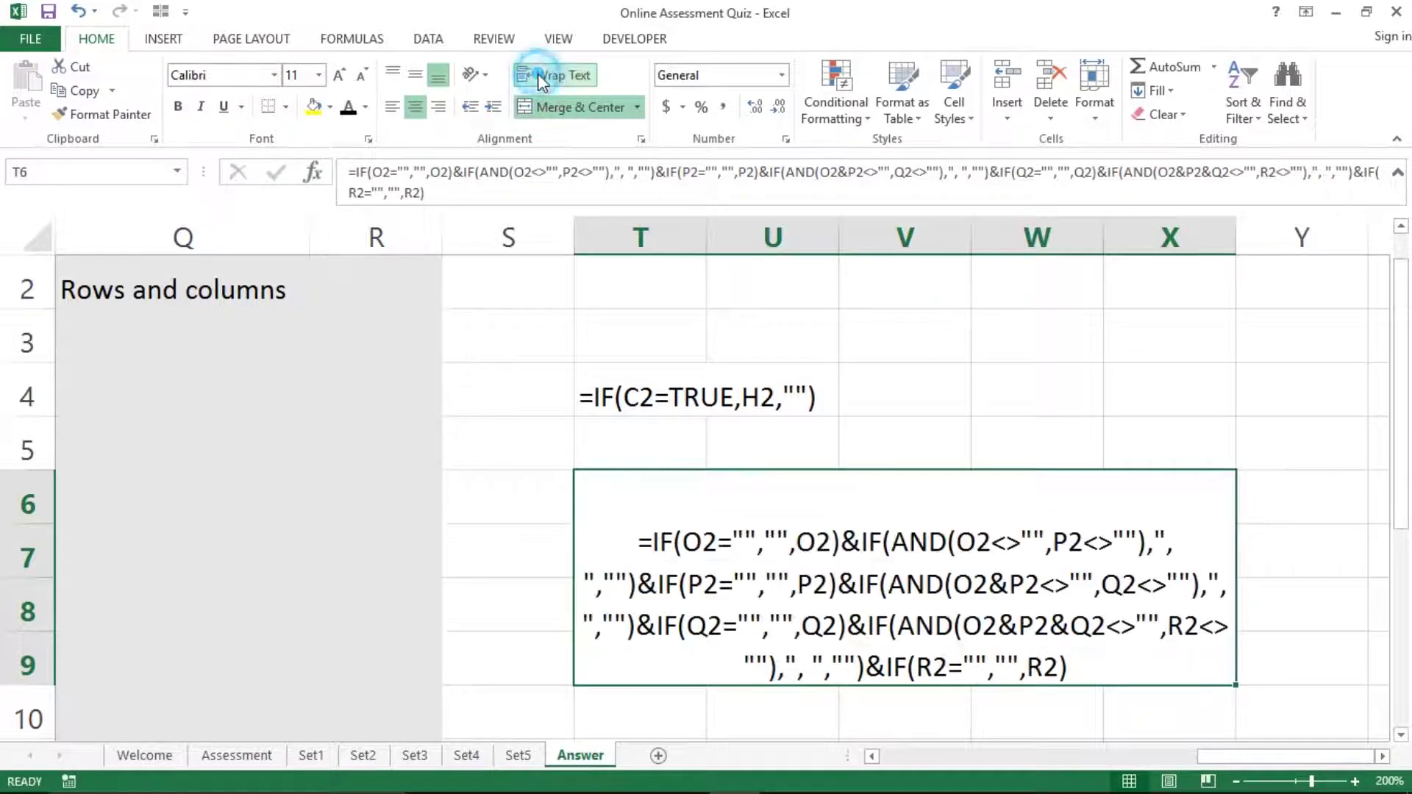
Middle-align the joining formula text in the merged T6 block, keep it horizontally centered, and make it red and bold.
click(414, 77)
click(416, 109)
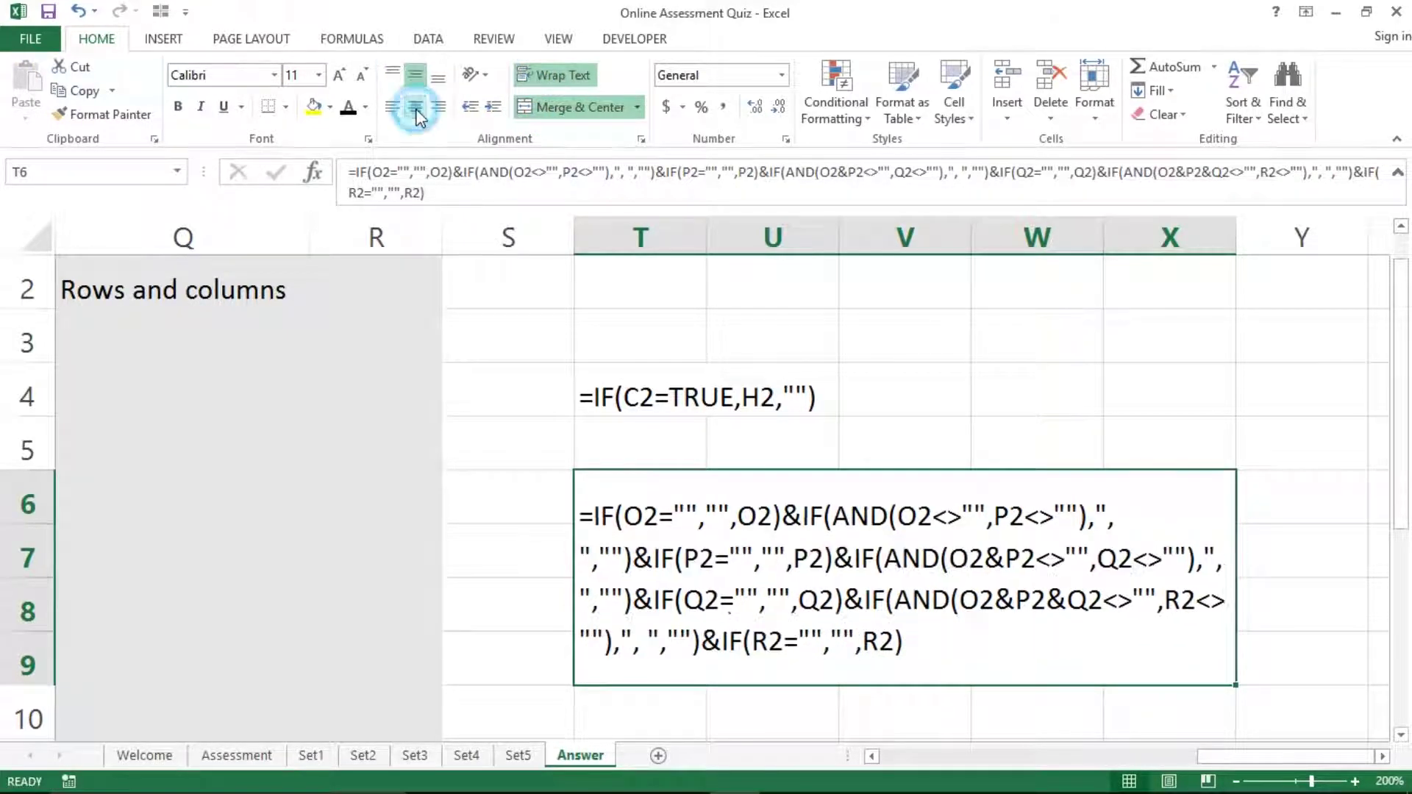
click(416, 109)
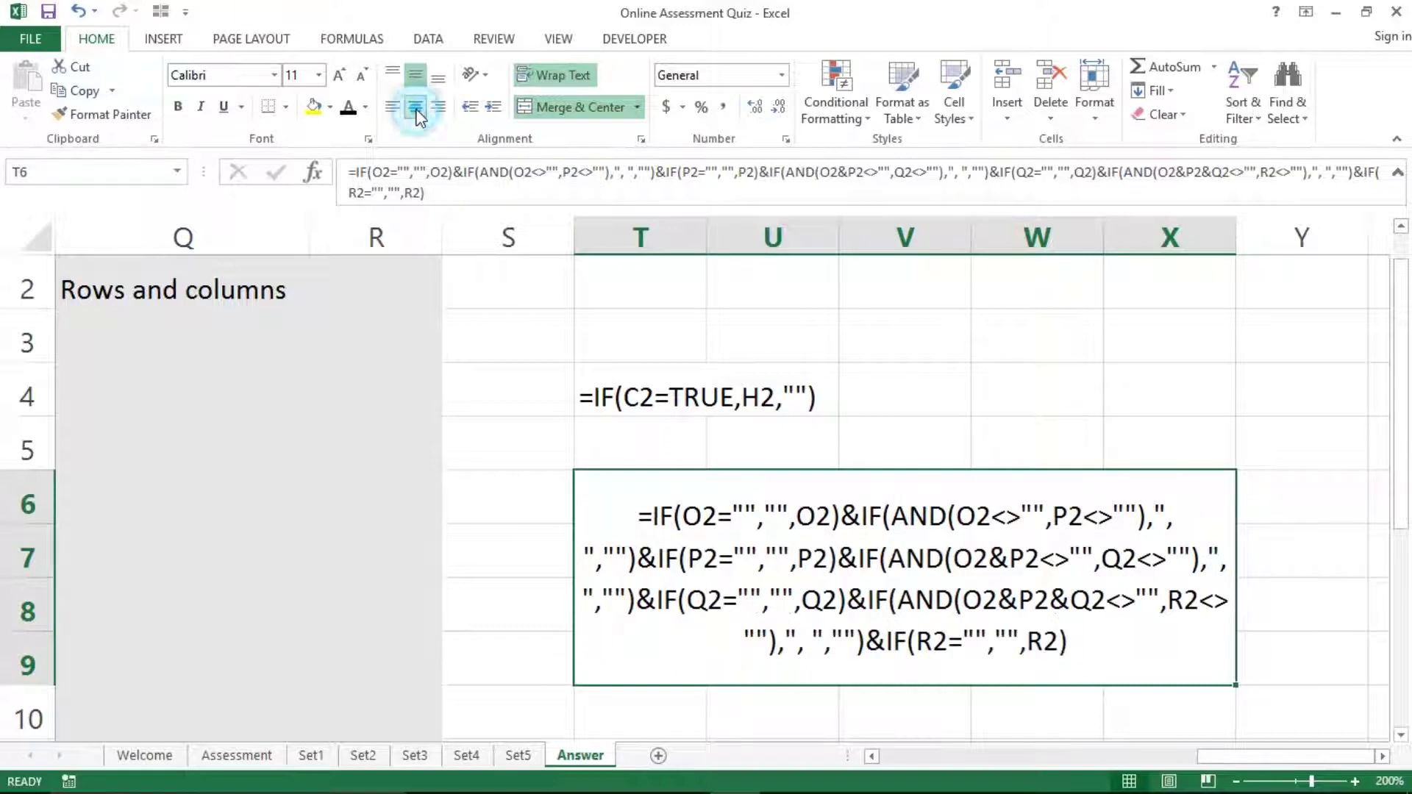
click(367, 108)
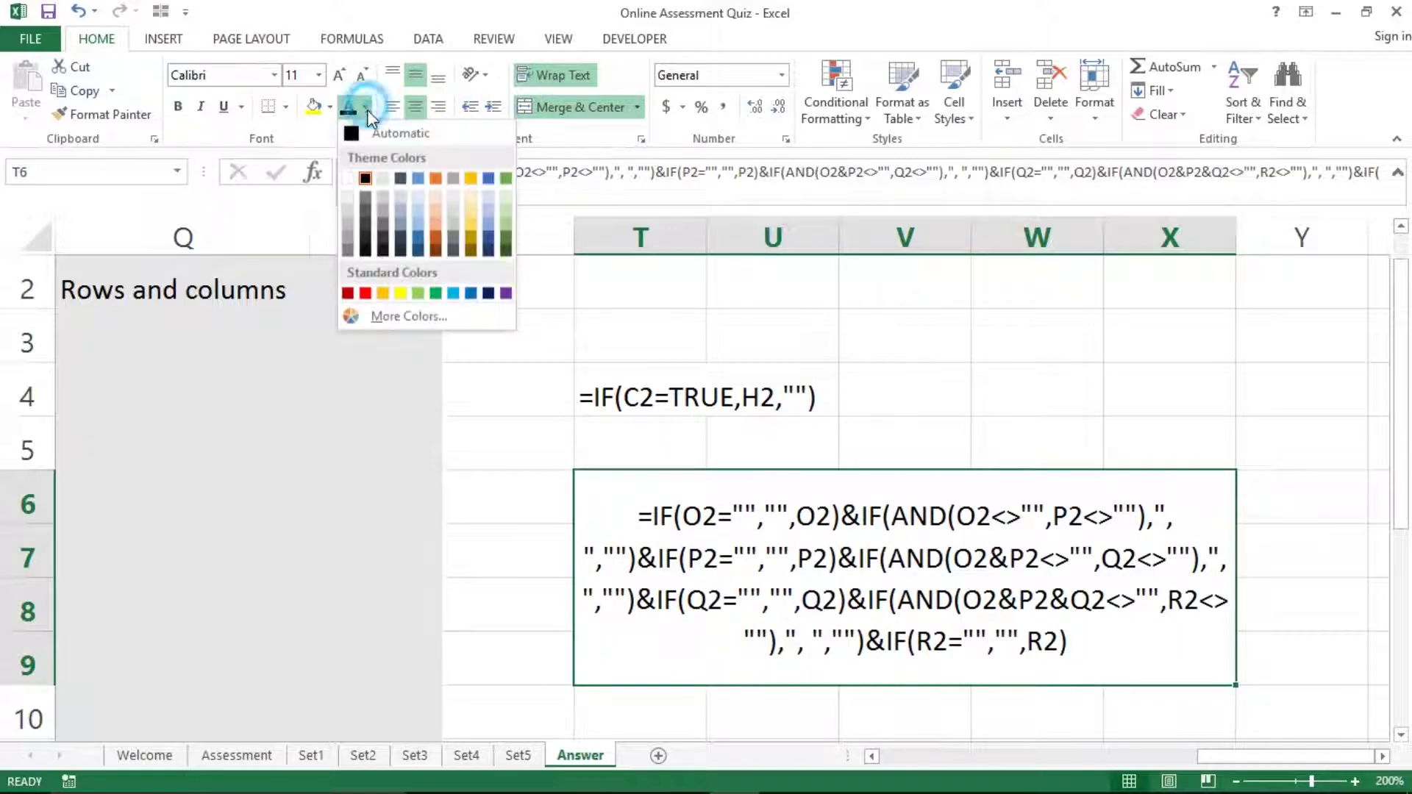
click(366, 294)
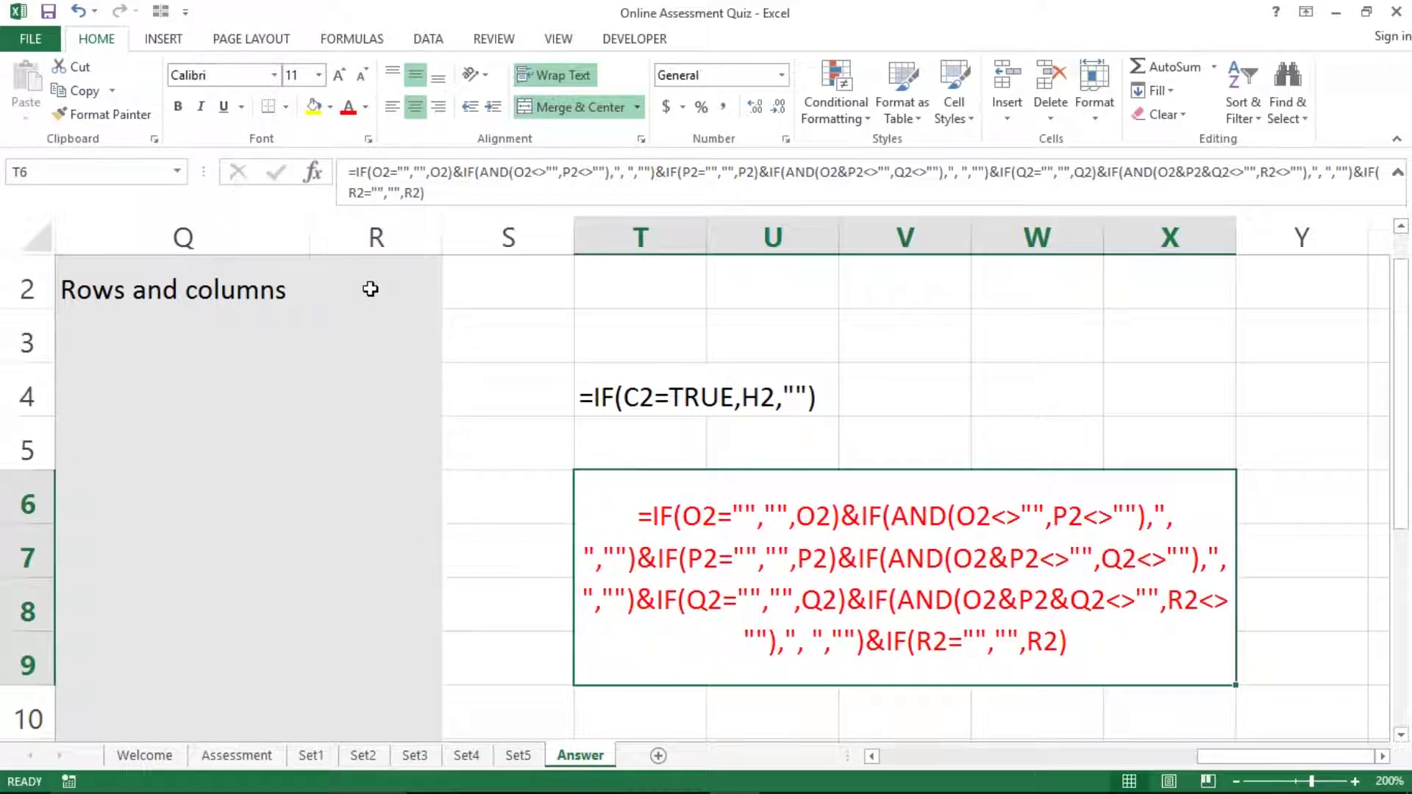
key(ctrl+b)
Make the IF formula text in T4 bold and red.
click(602, 396)
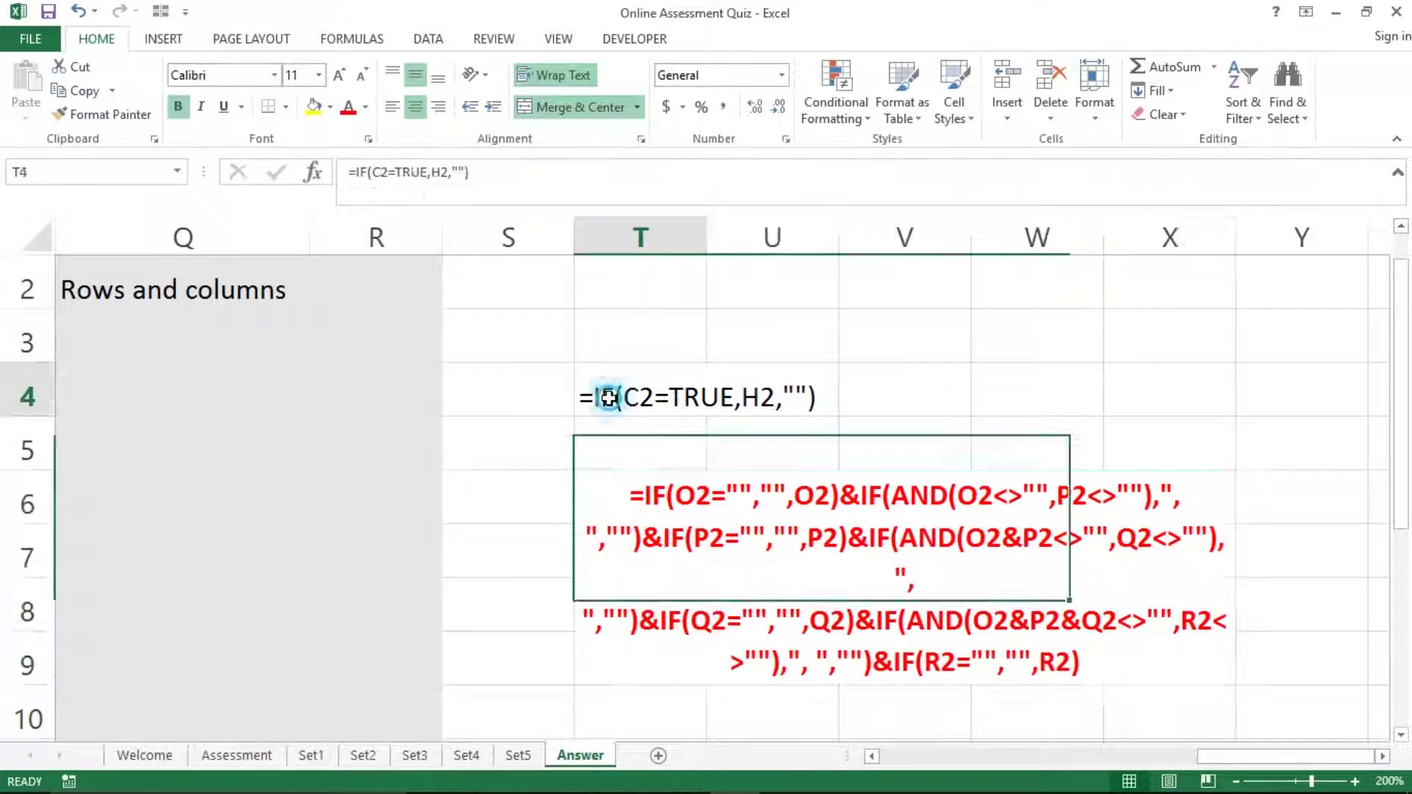
key(ctrl+b)
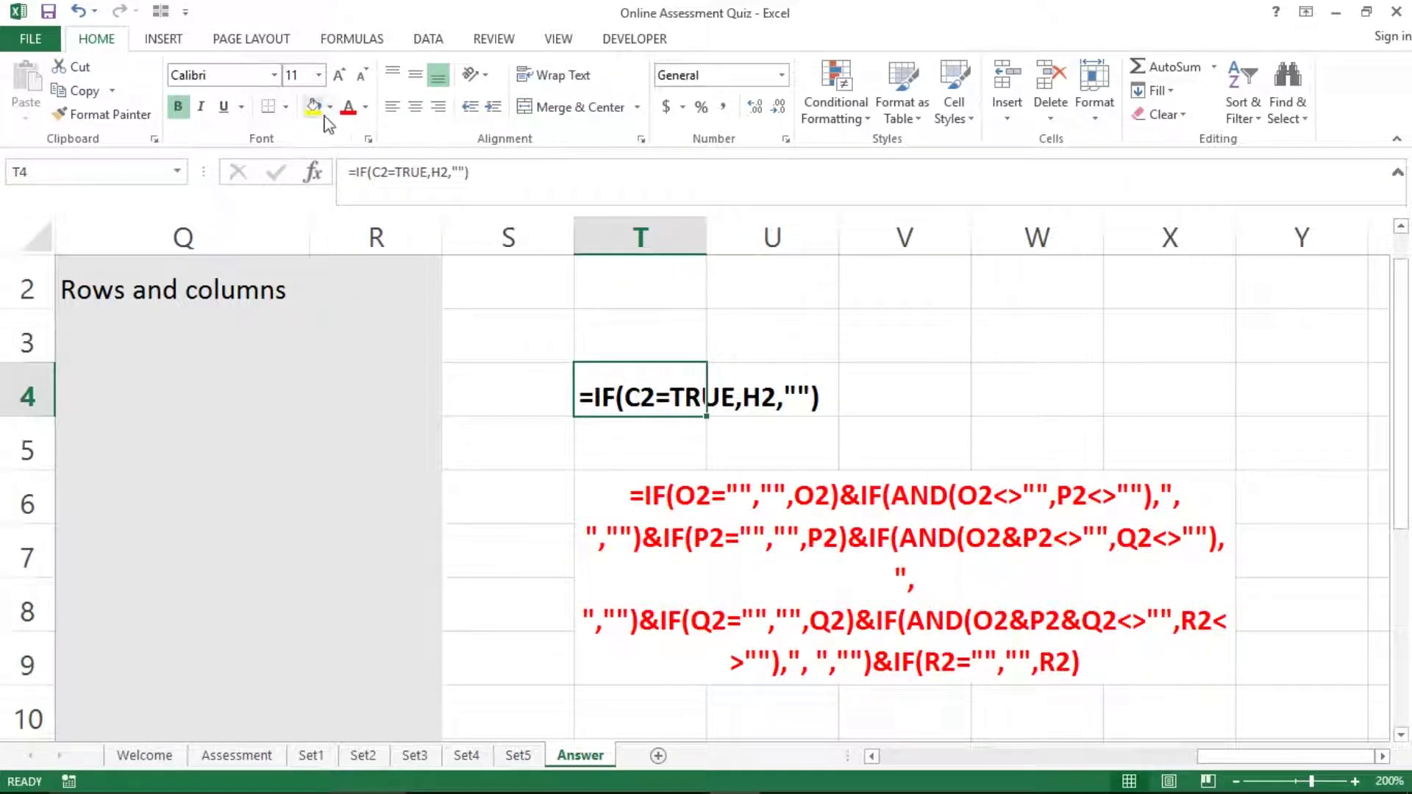
click(348, 110)
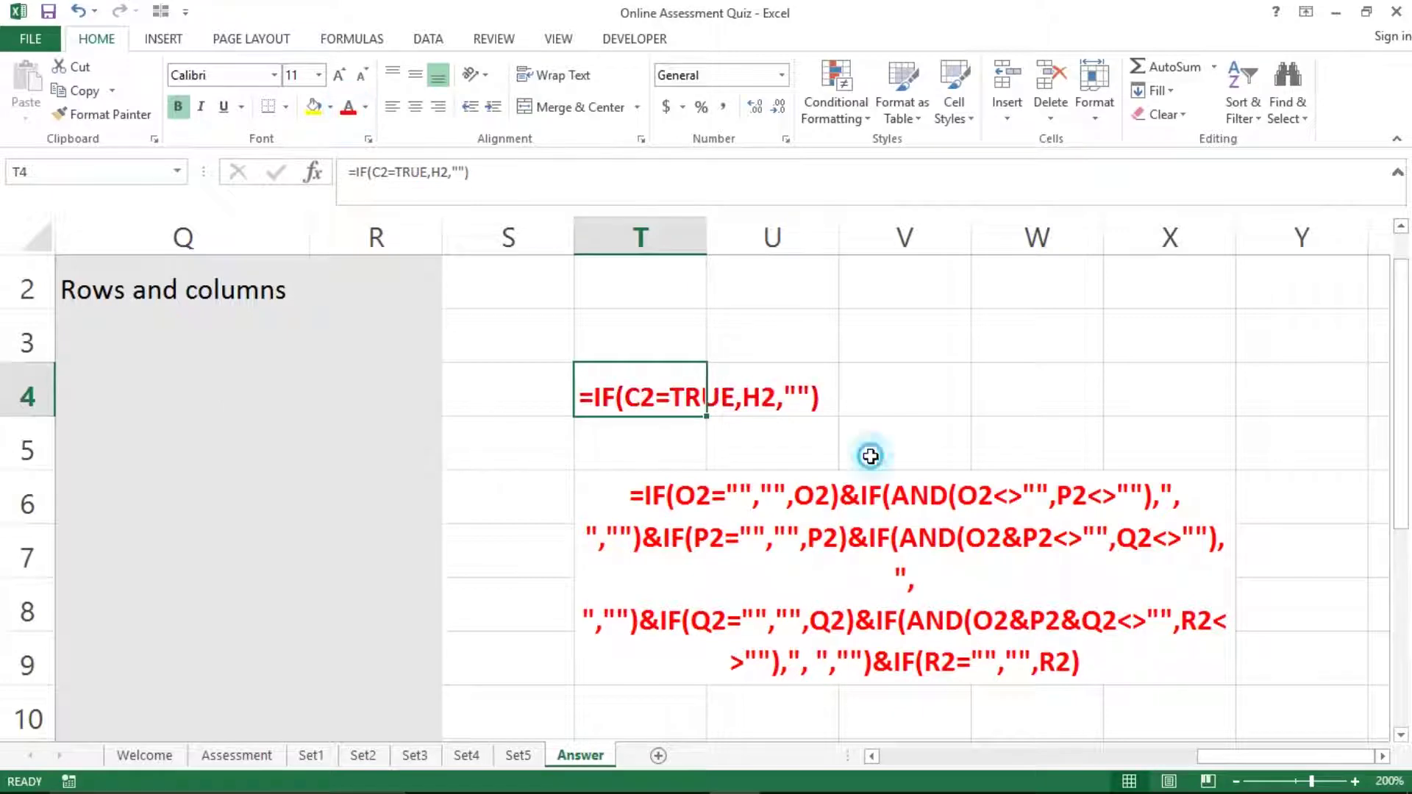
Hide the gridlines on the Answer sheet.
click(870, 456)
click(553, 41)
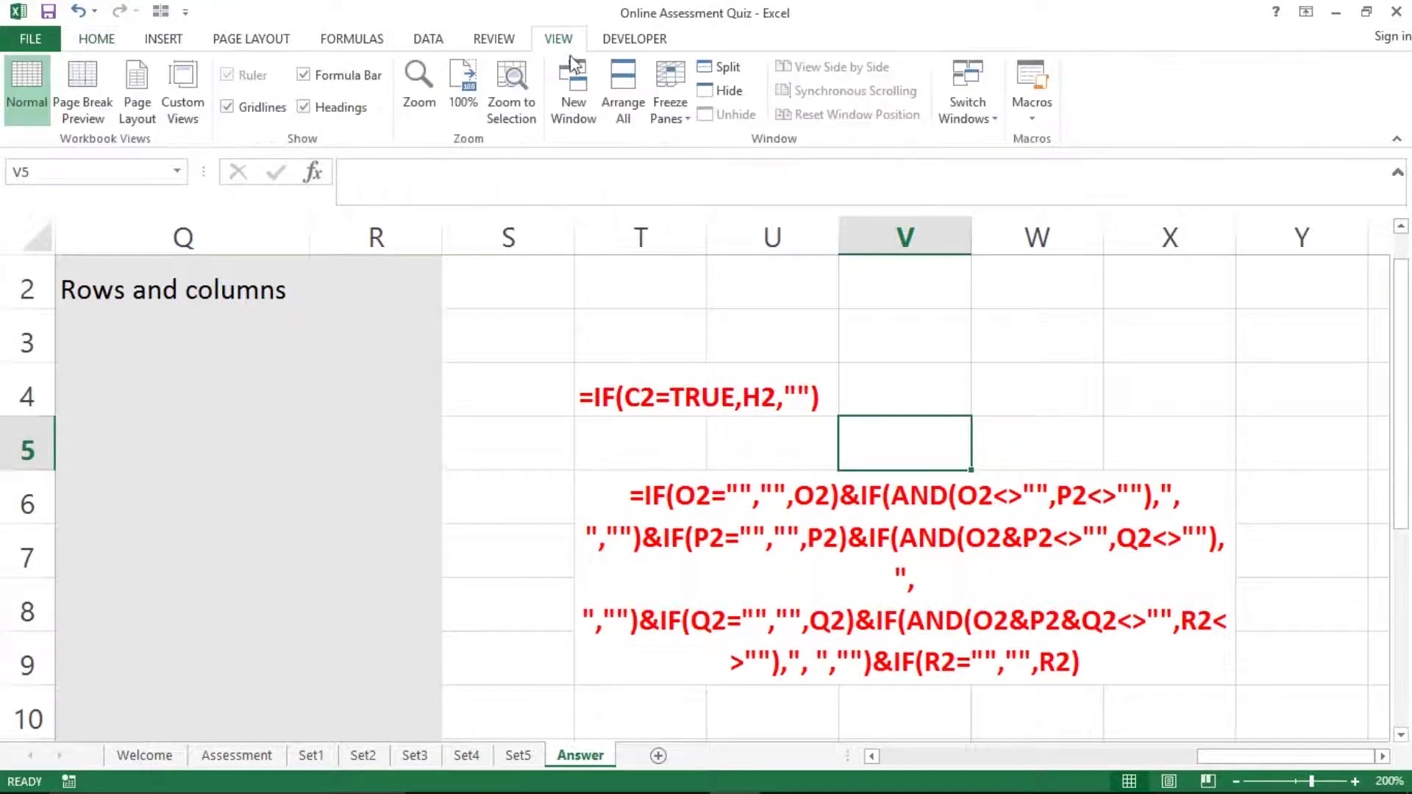
click(274, 111)
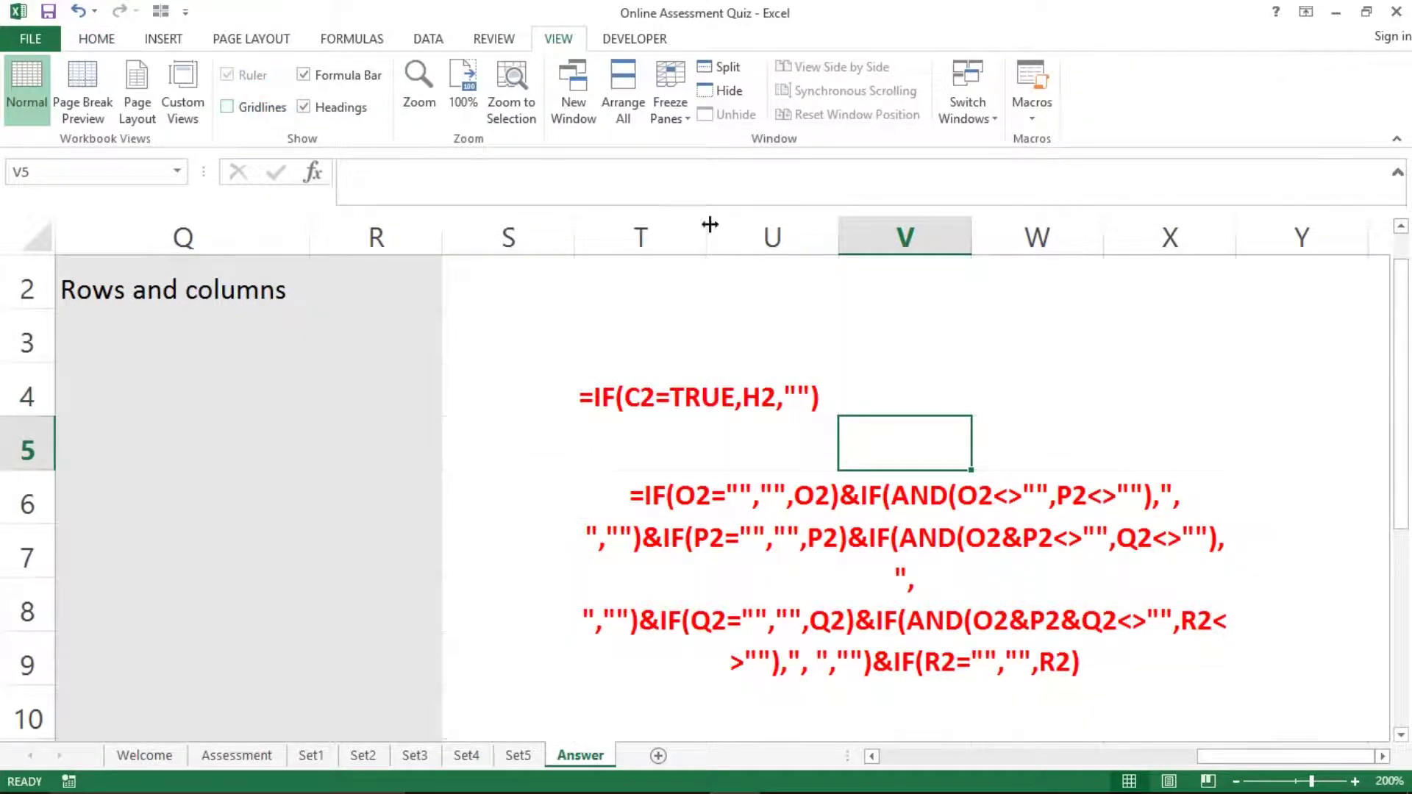
Examine row 4 of the Answer sheet between the displayed formula in T4 and the question number in A4.
click(652, 398)
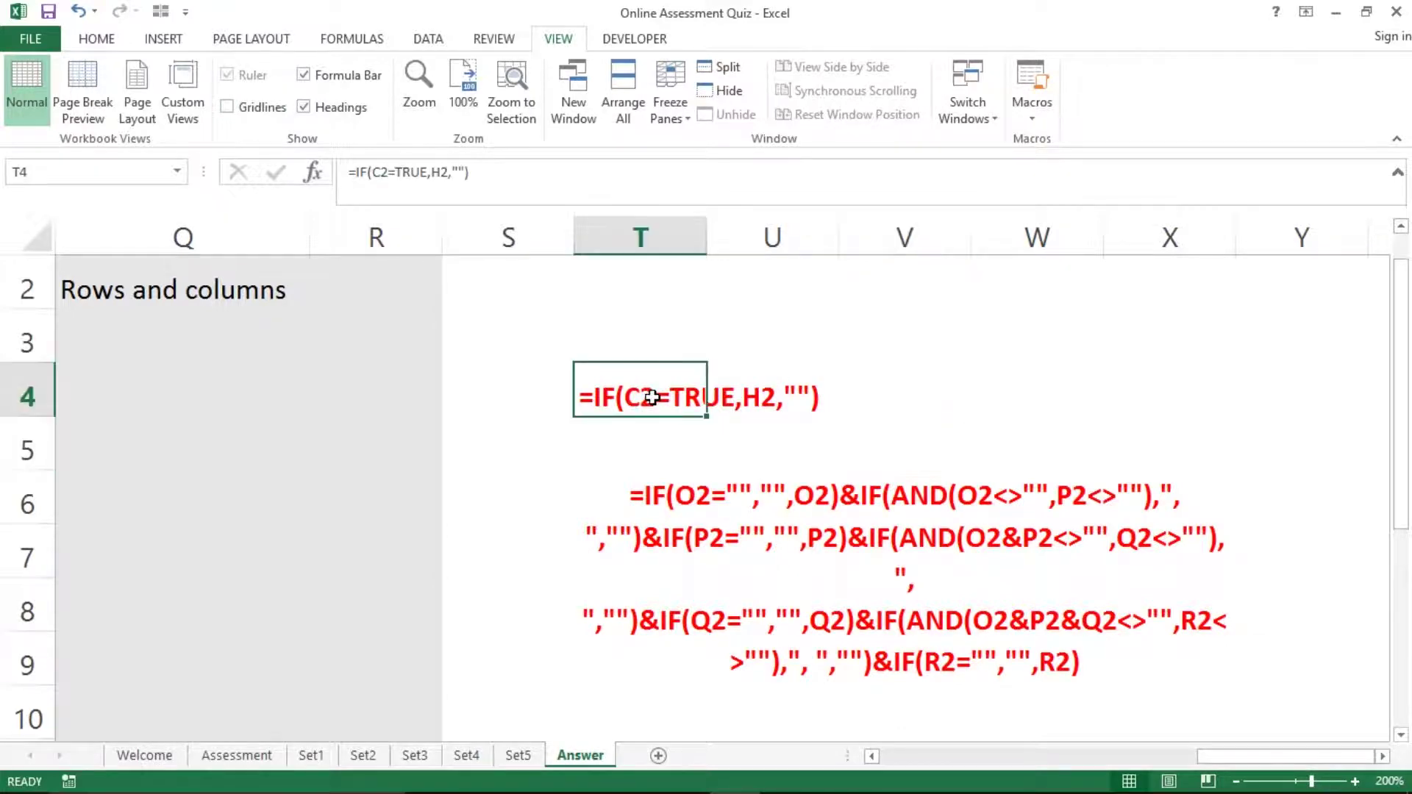
key(Left)
key(Left)
key(Left)
key(Left)
key(Left)
key(Left)
key(Left)
key(Left)
key(Left)
key(Left)
key(Left)
key(Left)
key(Left)
key(Left)
key(Left)
key(Left)
key(Left)
key(Left)
key(Left)
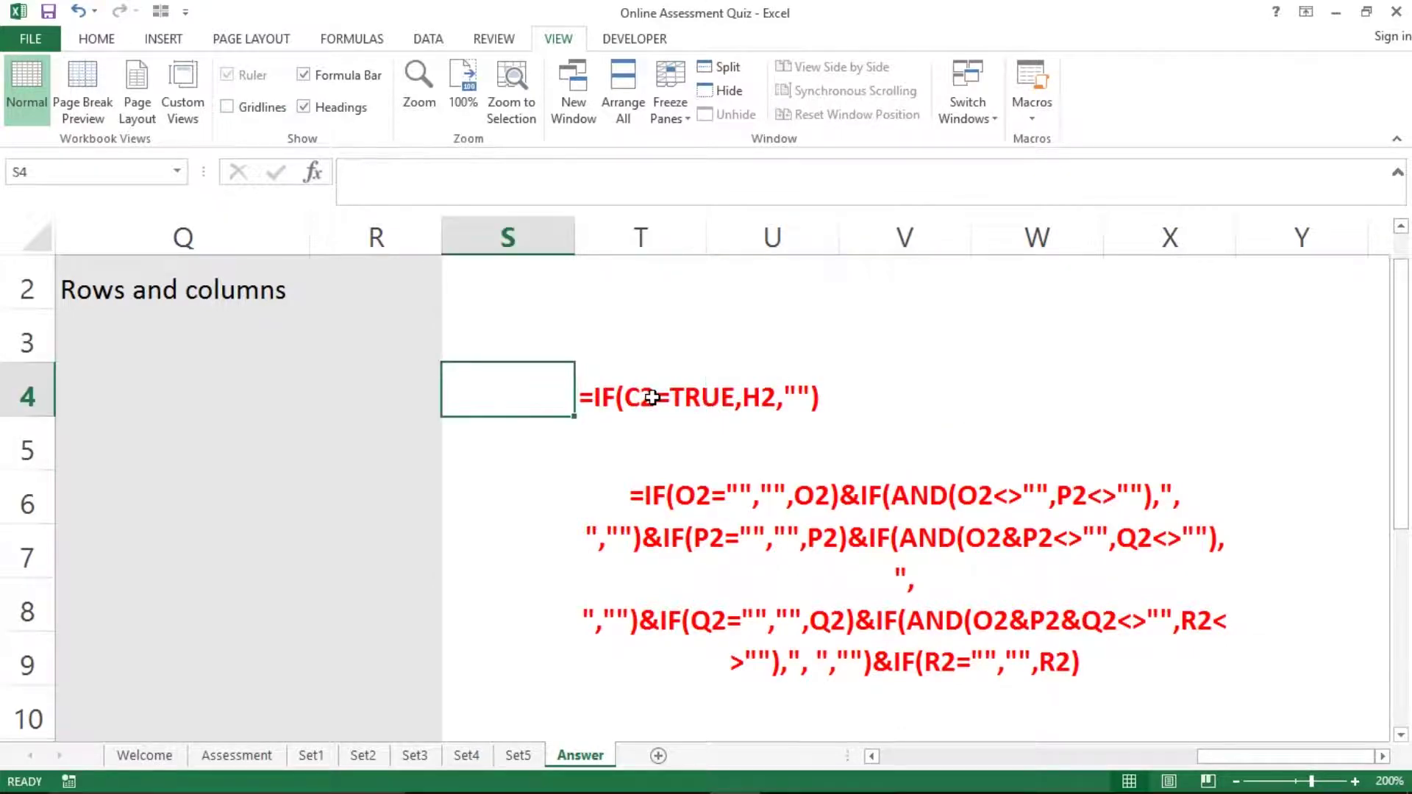
key(Right)
key(Right)
key(Right)
key(Right)
key(Right)
key(Right)
key(Right)
key(Right)
key(Right)
key(Right)
key(Right)
key(Right)
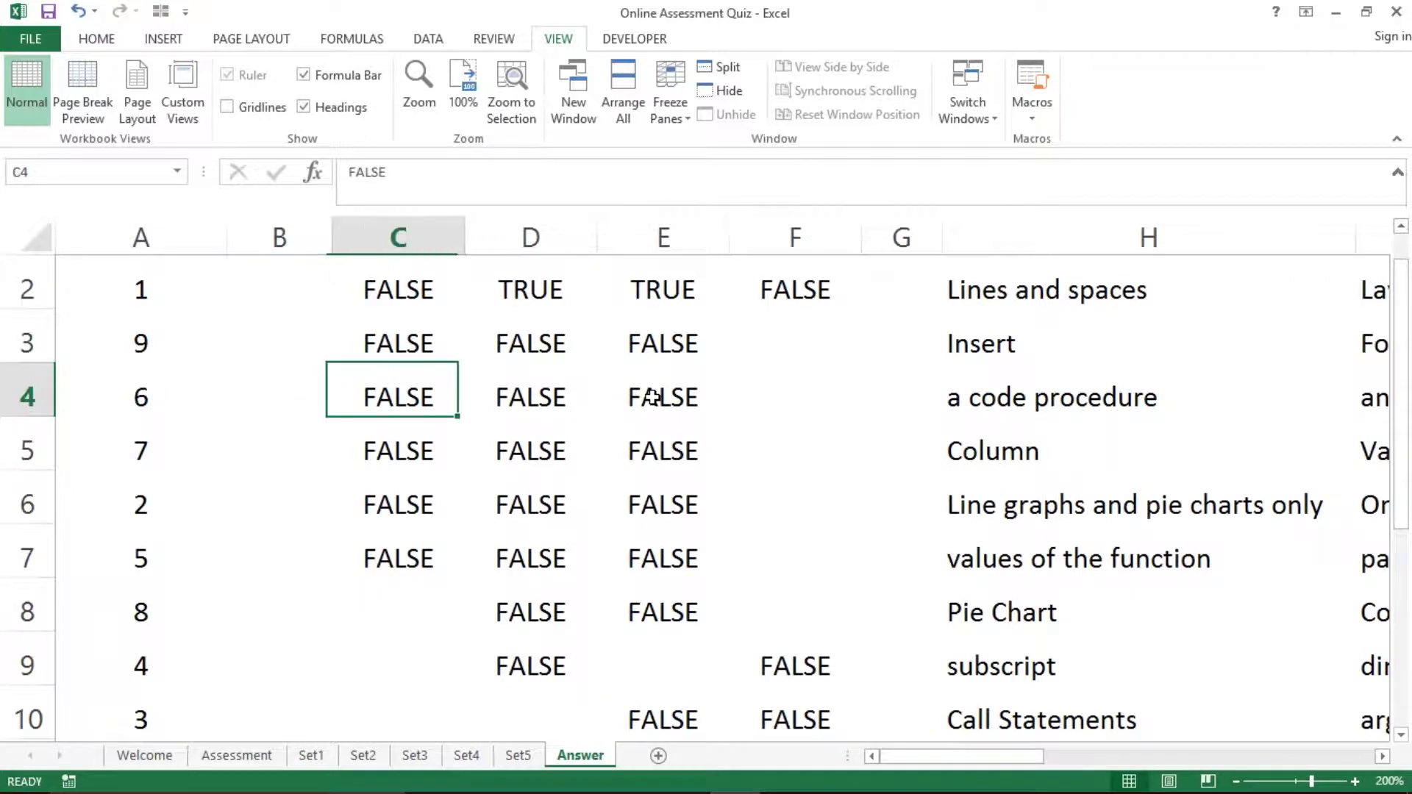
key(Left)
key(Left)
key(Left)
key(Left)
key(Left)
key(Left)
key(Left)
key(Left)
key(Left)
key(Left)
key(Left)
key(Left)
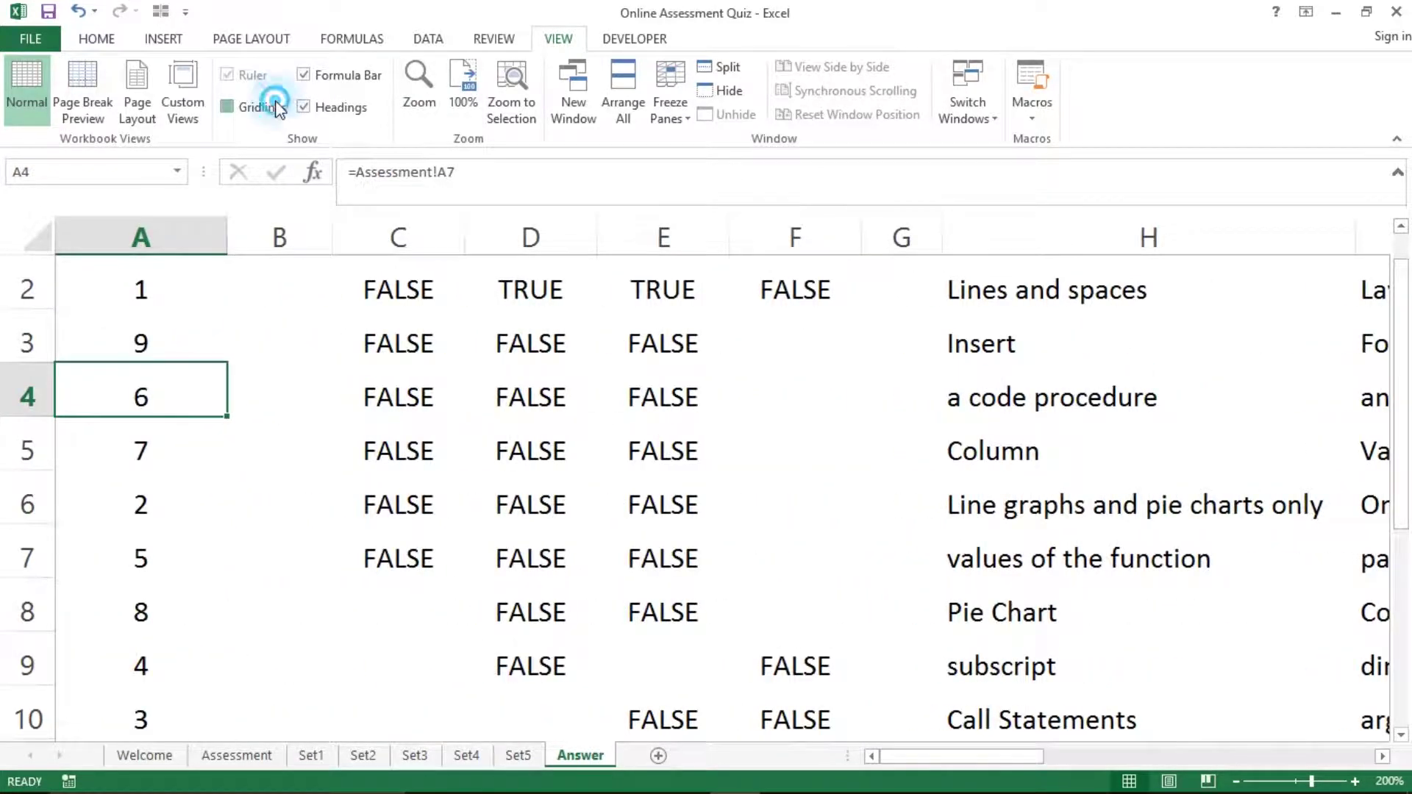
Show the Answer sheet's gridlines again and select header cell C1.
click(278, 108)
click(451, 372)
key(ctrl+Up)
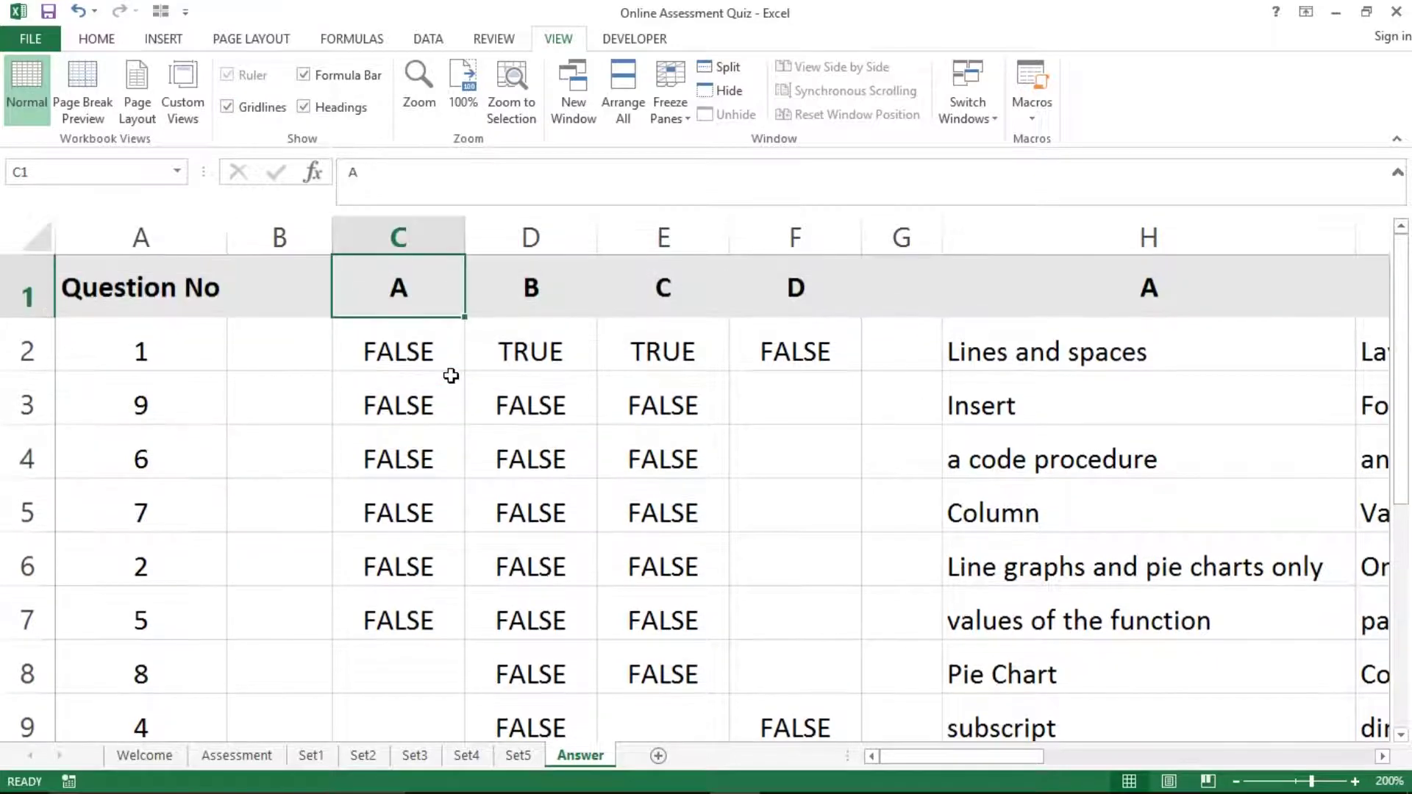
Examine row 2 from the TRUE/FALSE columns through the option texts and combined answer to the helper columns.
key(Down)
key(Down)
key(Up)
key(Right)
key(Right)
key(Right)
key(Right)
key(Right)
key(Right)
key(Right)
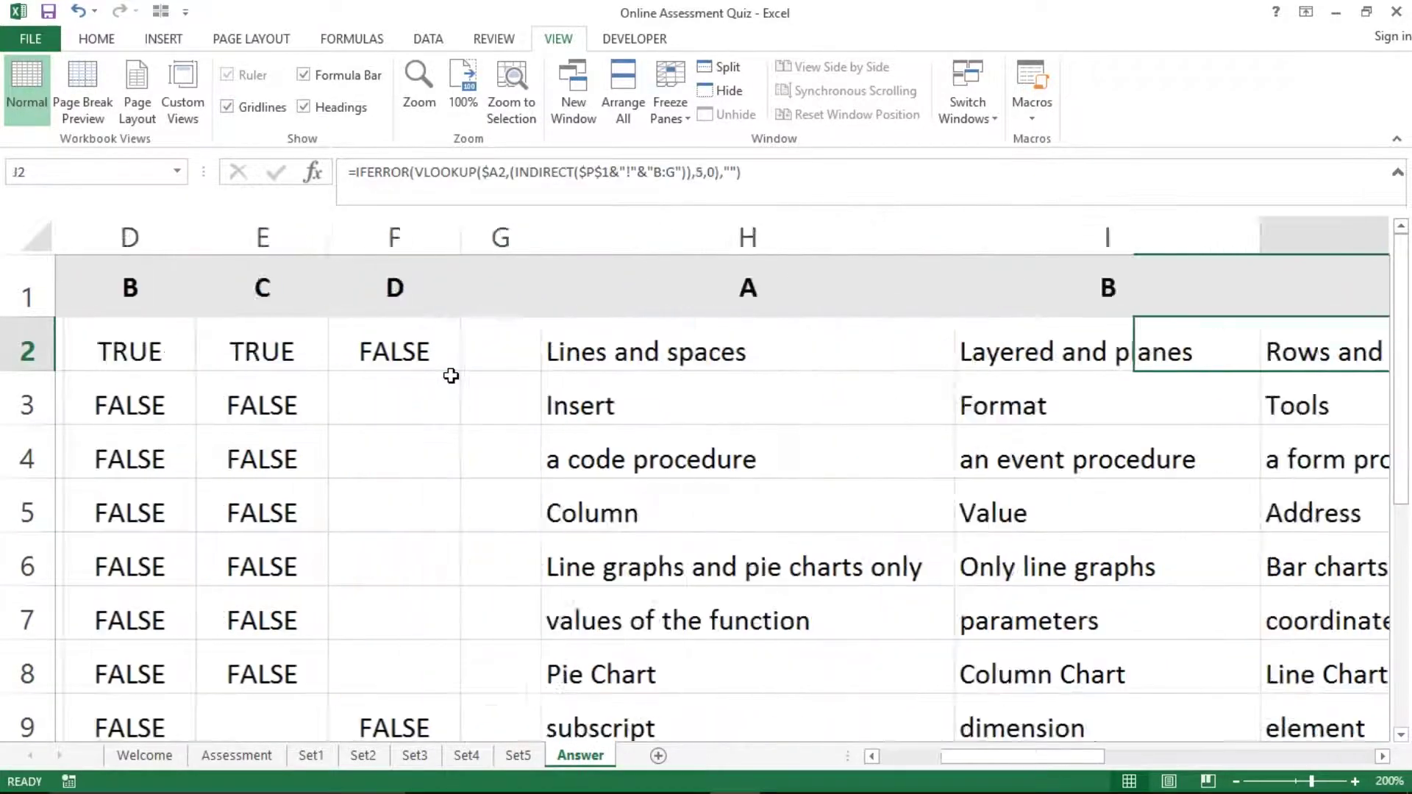
key(Right)
key(Right)
key(Right)
key(Right)
key(Right)
key(Left)
key(Left)
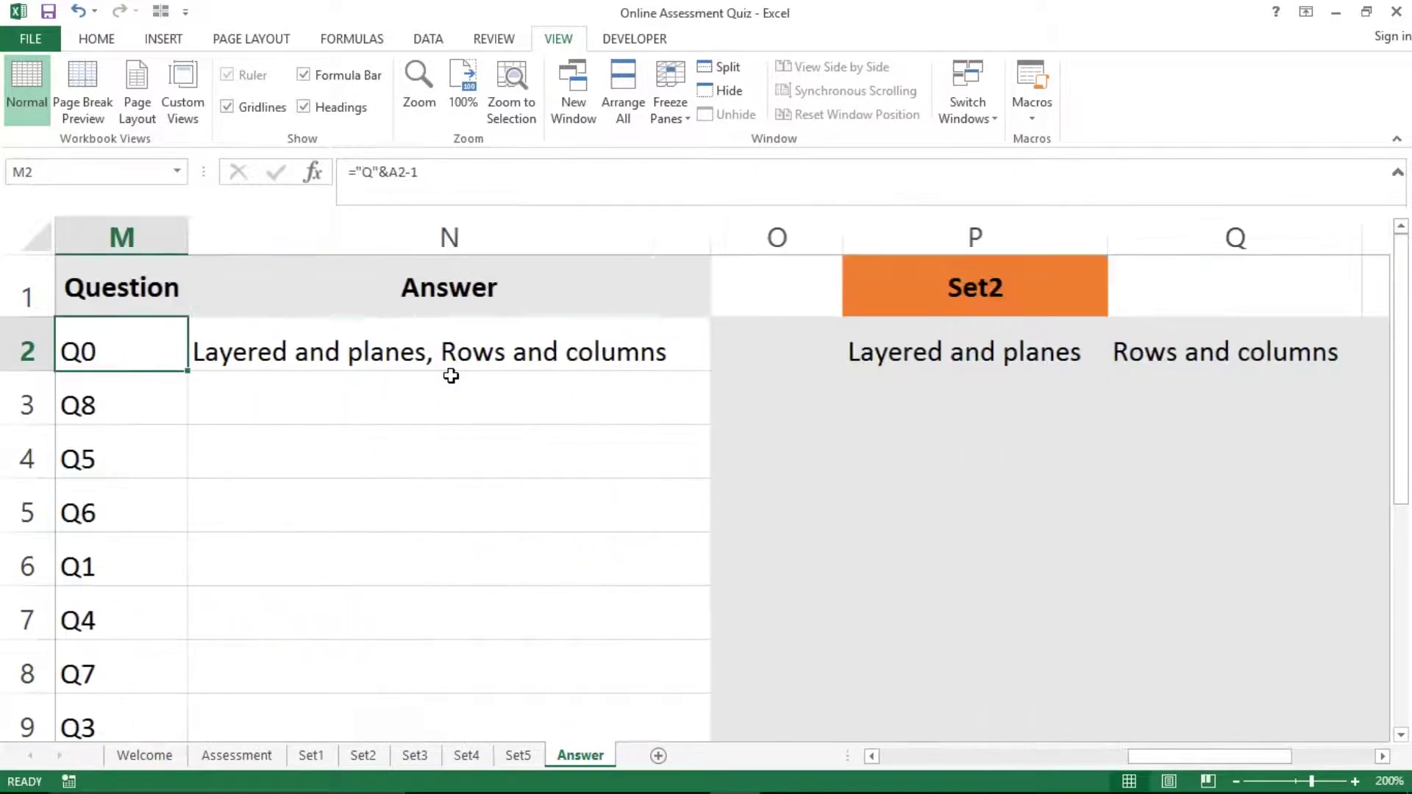
key(Right)
key(Right)
key(Left)
key(Right)
key(Right)
key(Right)
key(Right)
key(Right)
key(Right)
key(Right)
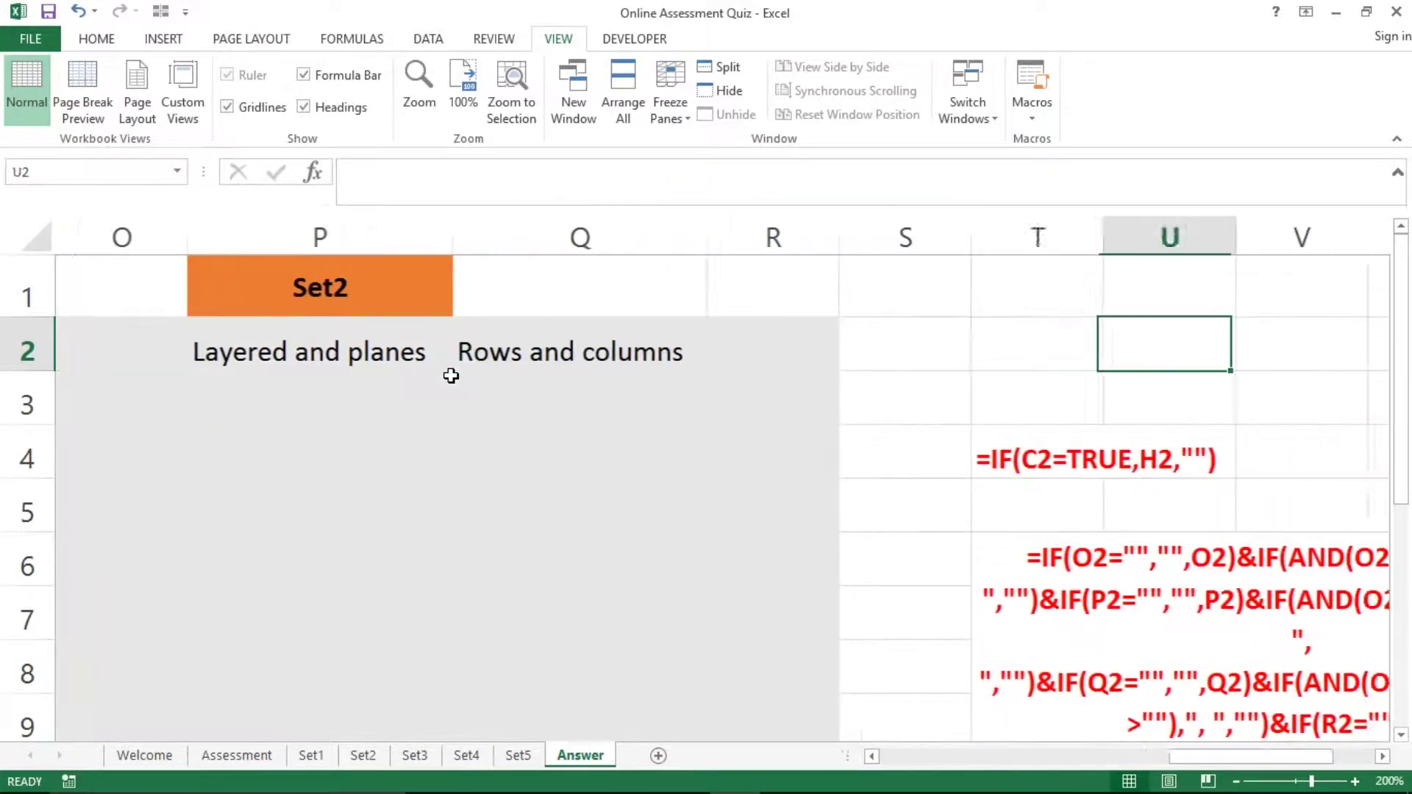
Examine the IF formula text in T4 and the joining formula text in the merged T6 block.
key(Right)
key(Right)
key(Right)
key(Right)
key(Left)
key(Left)
key(Left)
key(Down)
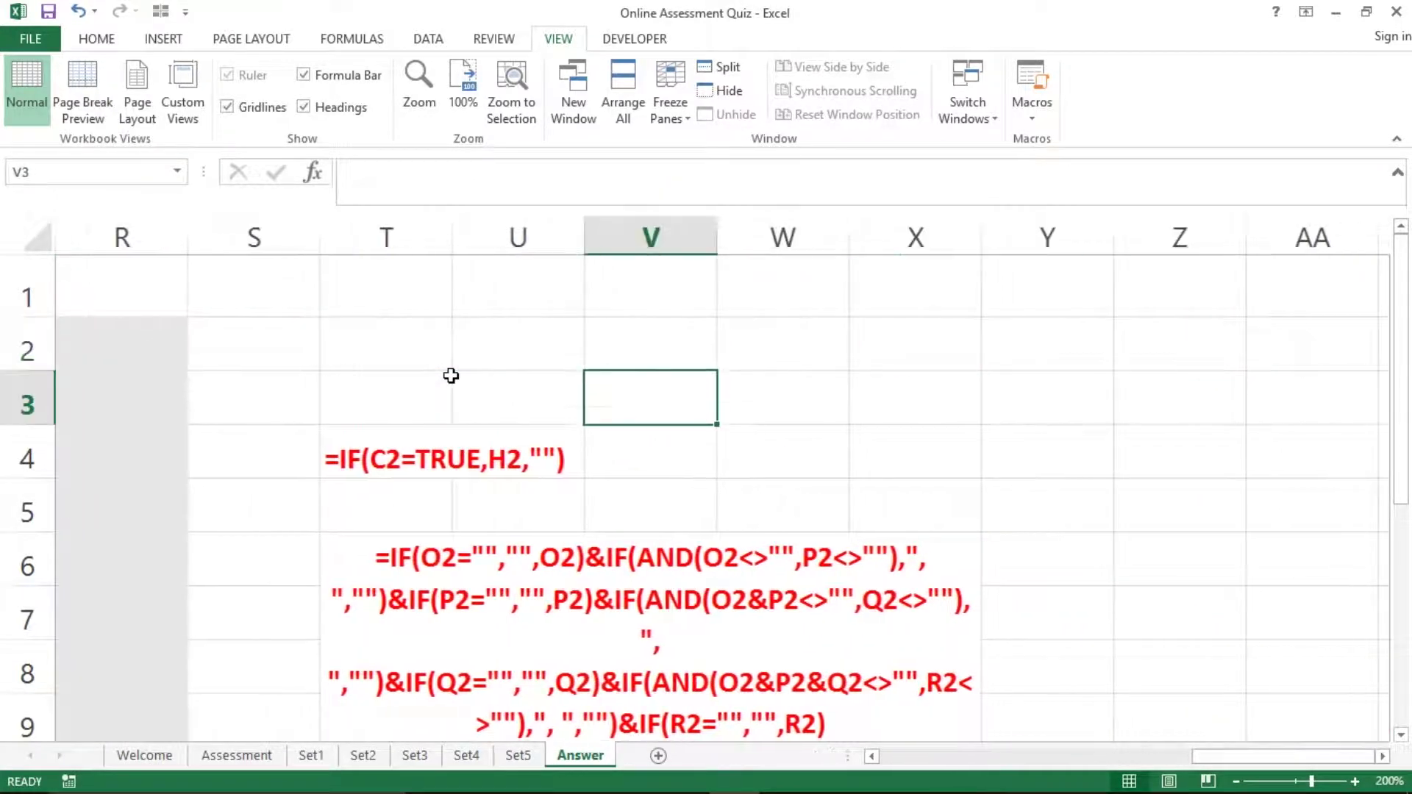
key(Down)
key(Down)
key(Down)
key(Down)
key(Down)
key(Down)
key(Down)
key(Down)
key(Down)
key(Up)
key(Up)
key(Up)
key(Up)
key(Up)
key(Up)
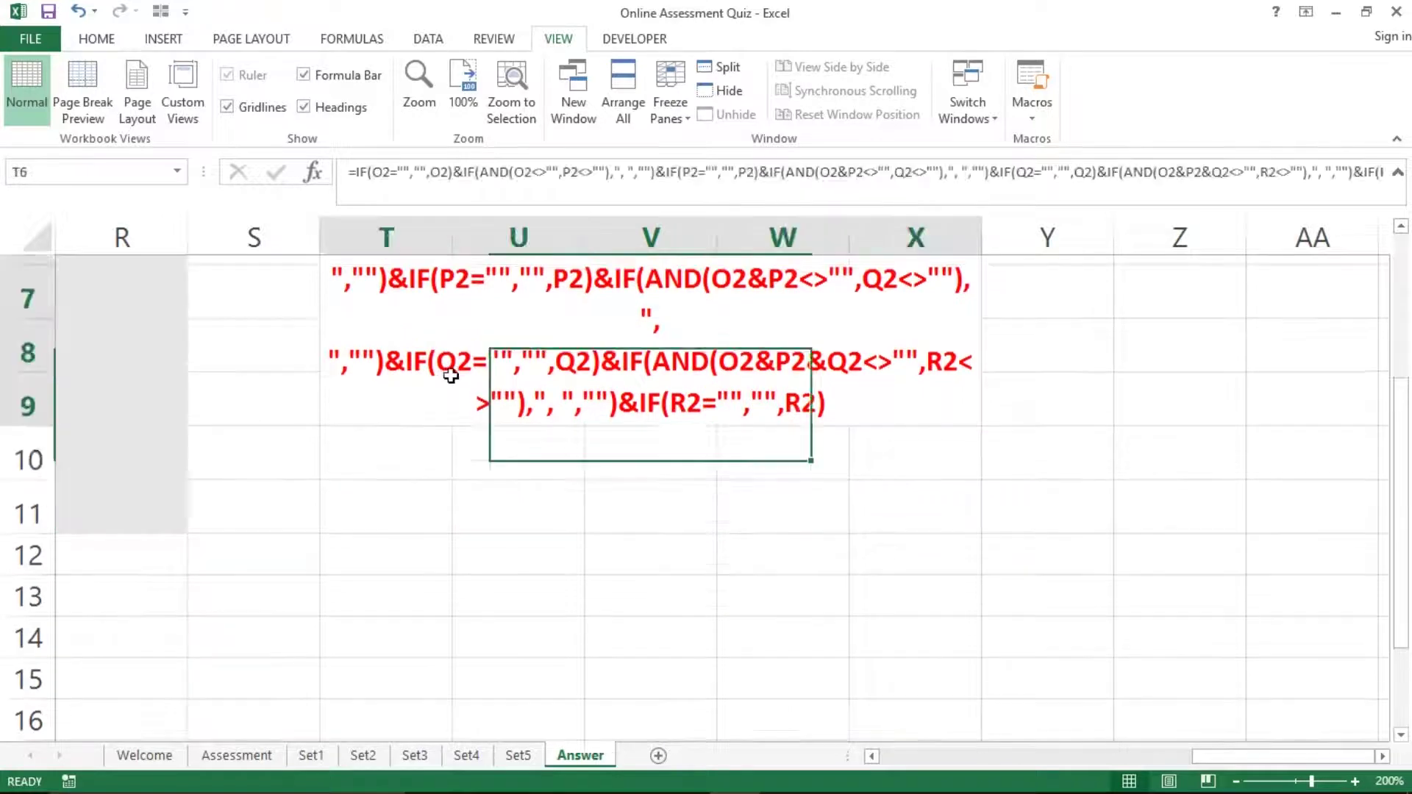
key(Up)
key(Up)
key(Up)
key(Up)
key(Up)
key(Down)
key(Down)
key(Down)
key(Down)
key(Down)
key(Down)
key(Down)
key(Up)
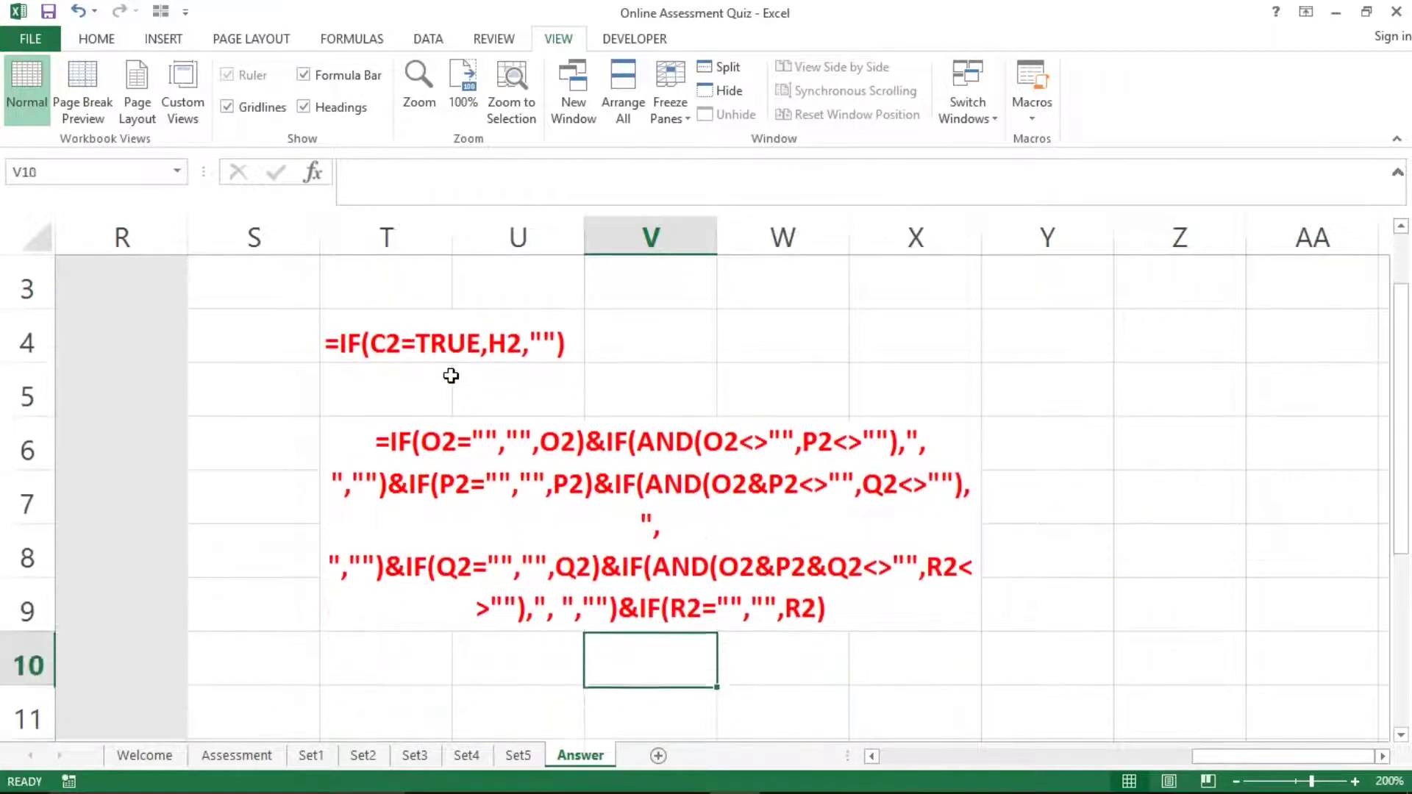
Examine the combined answers in the Answer column, selecting the cells from N2 downward and returning to header N1.
key(Up)
key(Up)
key(Up)
key(Up)
key(Up)
key(Up)
key(Left)
key(Left)
key(Left)
key(Left)
key(Left)
key(Left)
key(Left)
key(Left)
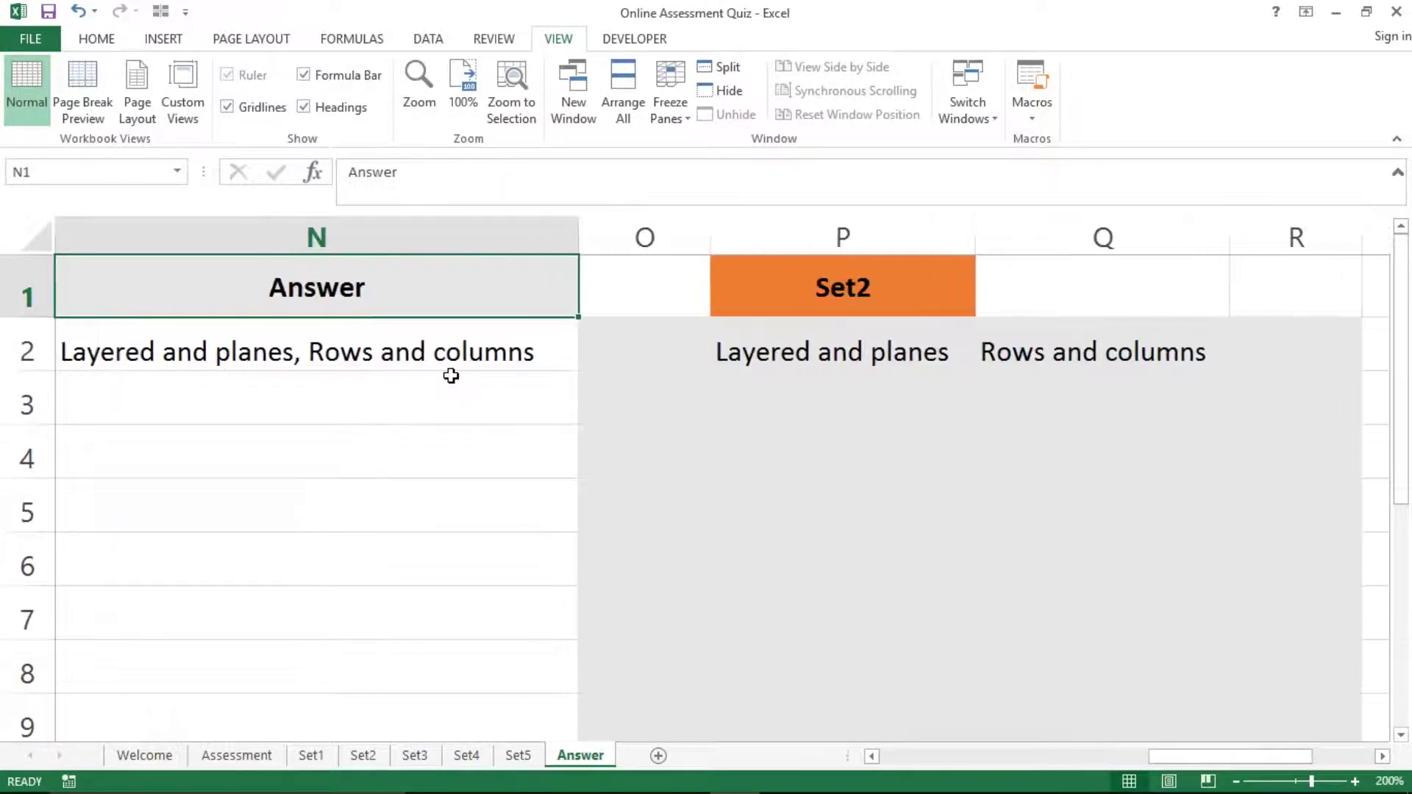
key(Down)
key(shift+Down)
key(shift+Down)
key(shift+Down)
key(shift+Down)
key(shift+Down)
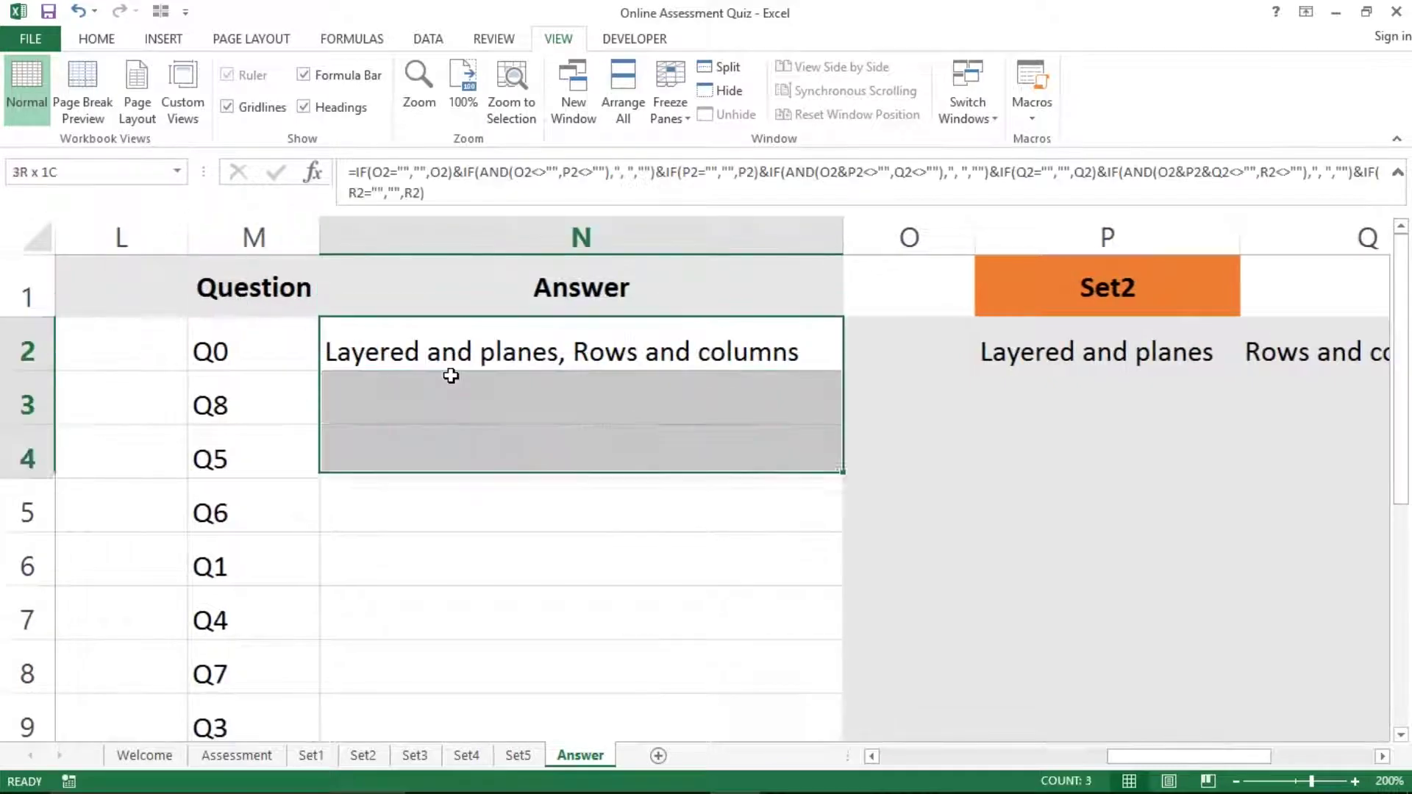
key(shift+Down)
key(shift+Down)
key(shift+Down)
key(shift+Down)
key(Up)
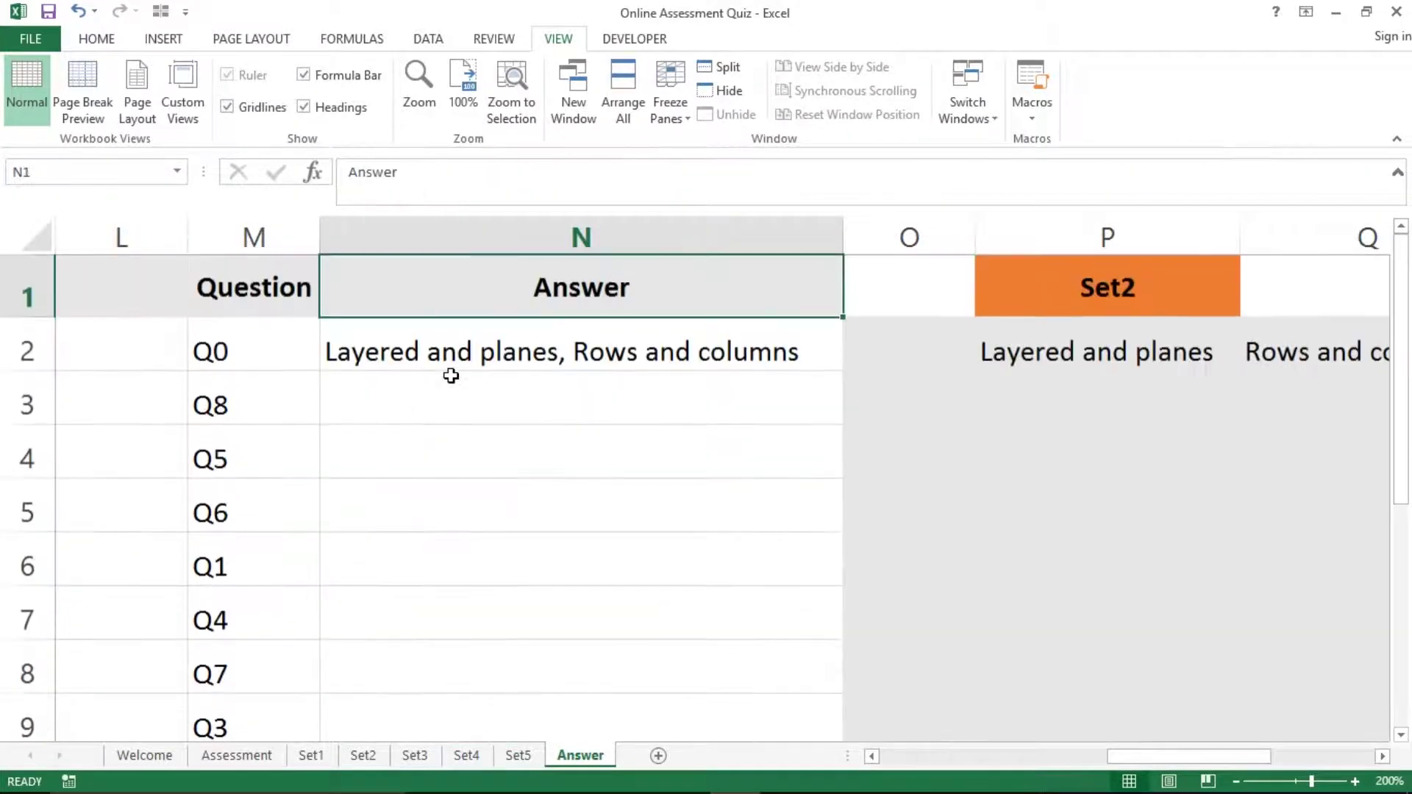
Examine the Answer sheet's header row from the Answer column back to Question No in A1.
key(Left)
key(Left)
key(Left)
key(Left)
key(Left)
key(Left)
key(Left)
key(Left)
key(Left)
key(Left)
key(Left)
key(Left)
key(Left)
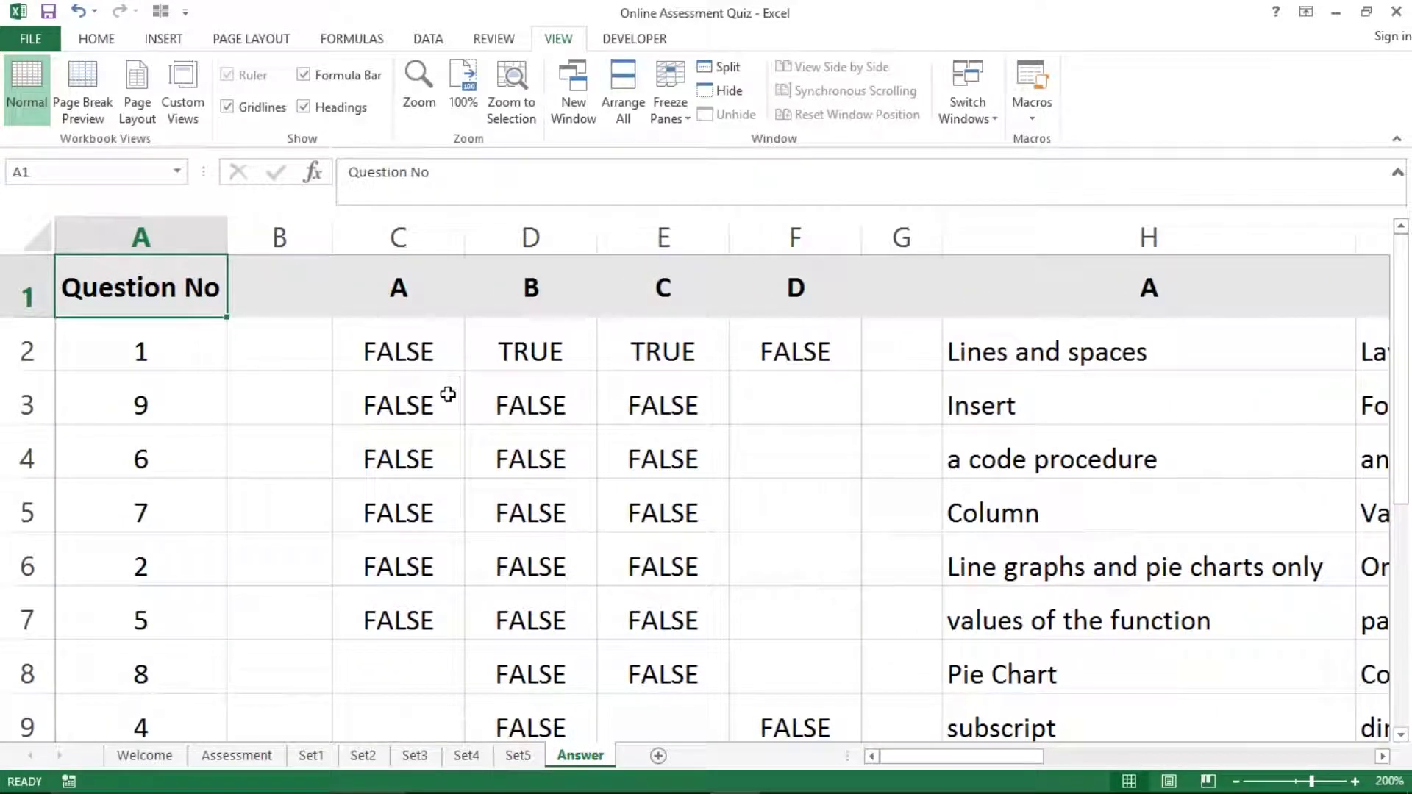
On the Assessment sheet, tick Format, Tools and Data as the answers to question 2.
click(221, 757)
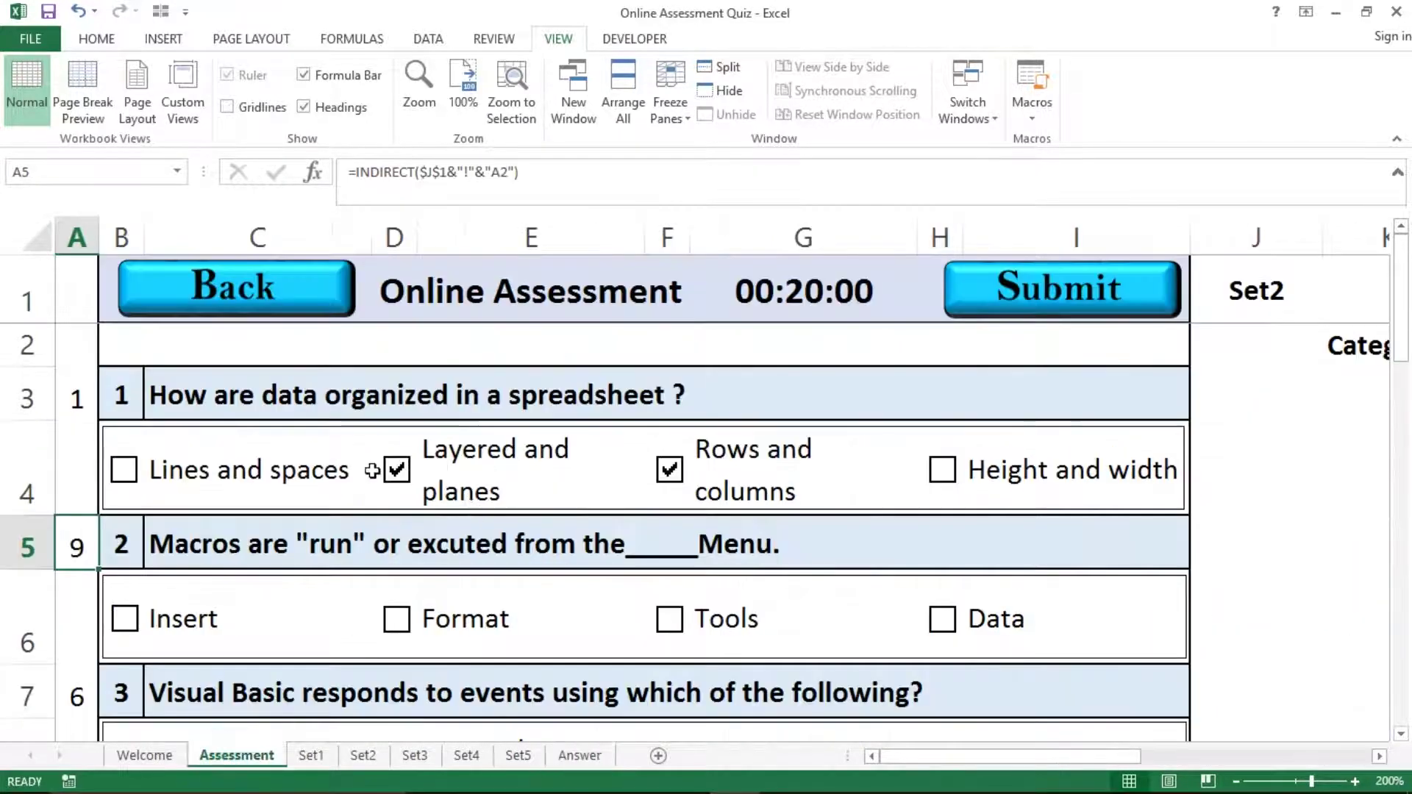
click(425, 621)
click(987, 622)
click(696, 622)
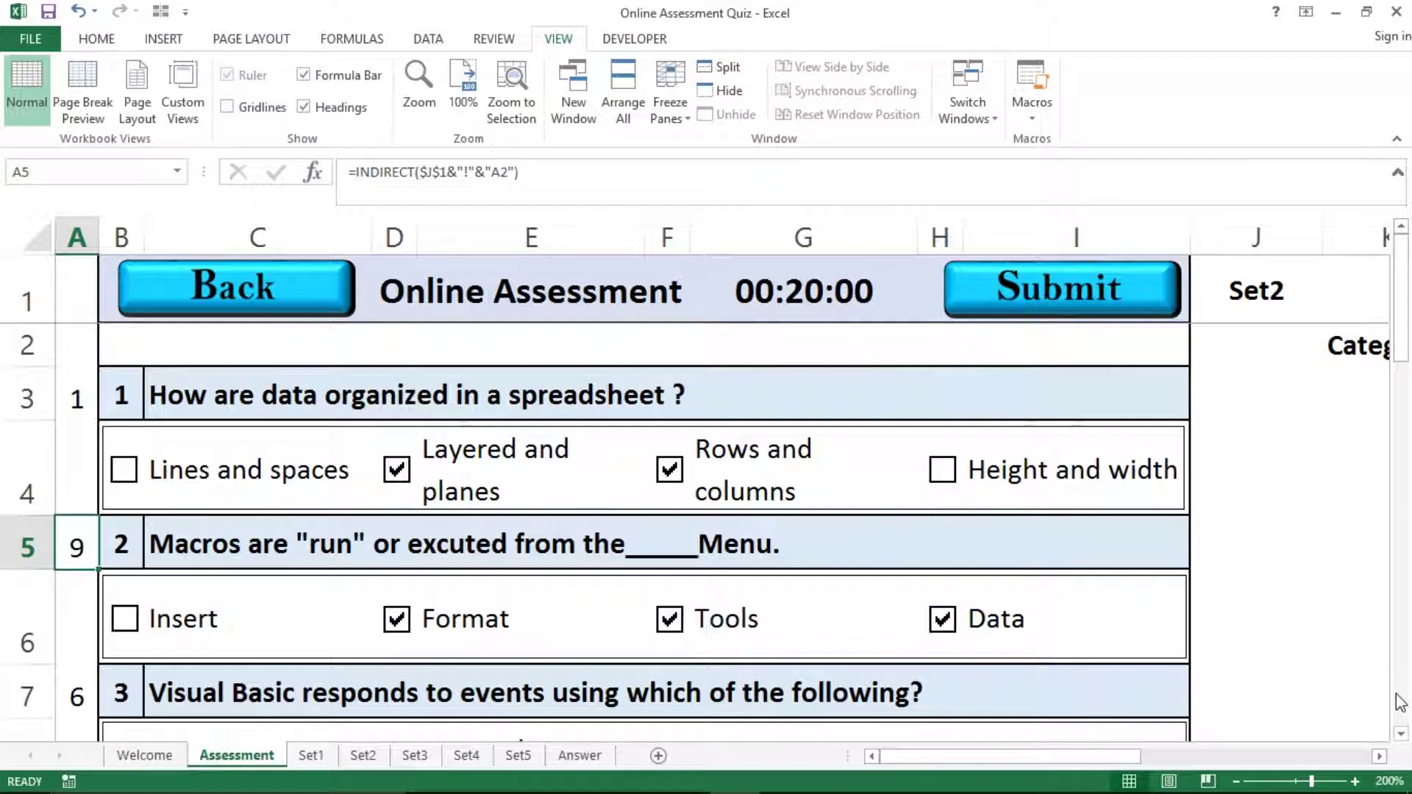
Tick "an event procedure" for question 3, and Value and Address for question 4.
scroll(1402, 733, down, 5)
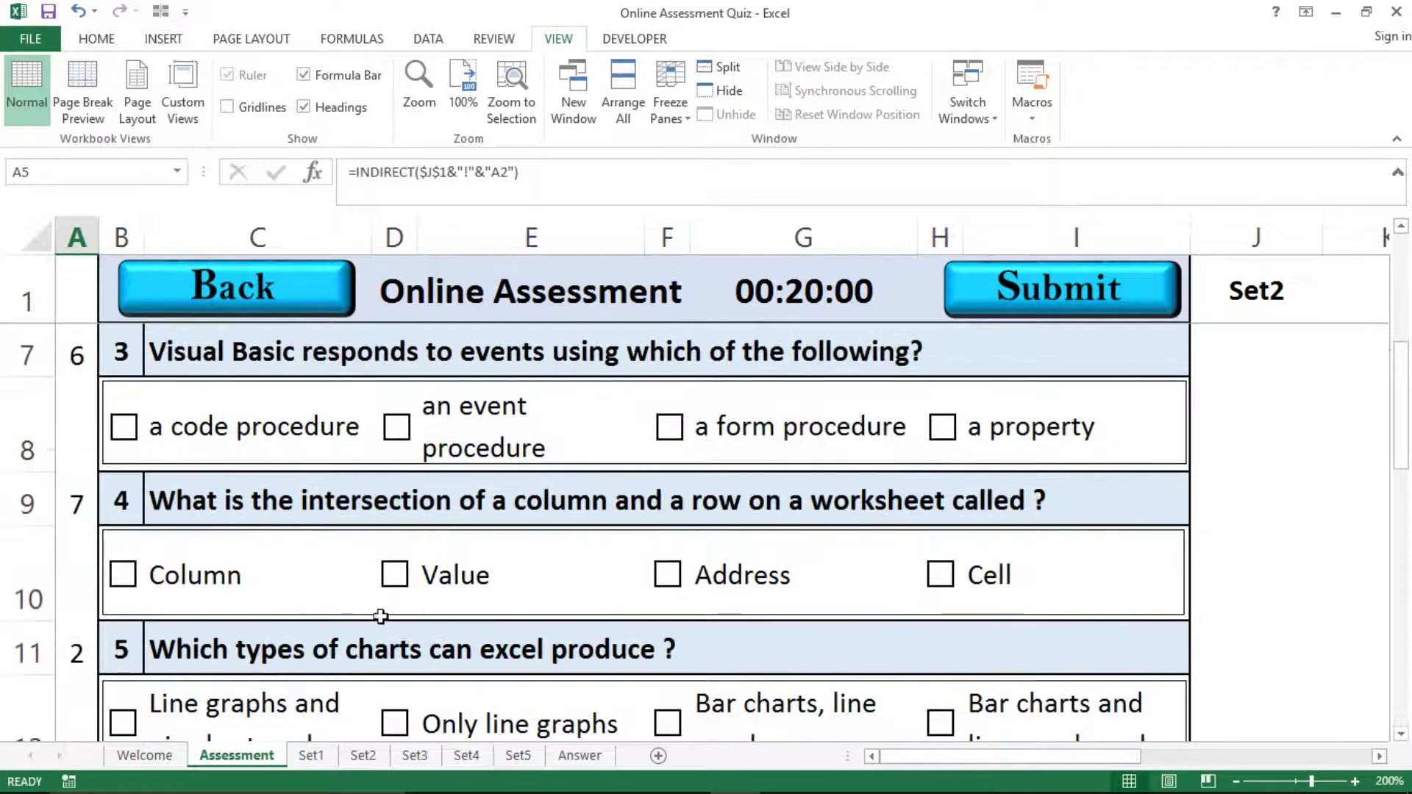
click(397, 428)
click(442, 565)
click(806, 578)
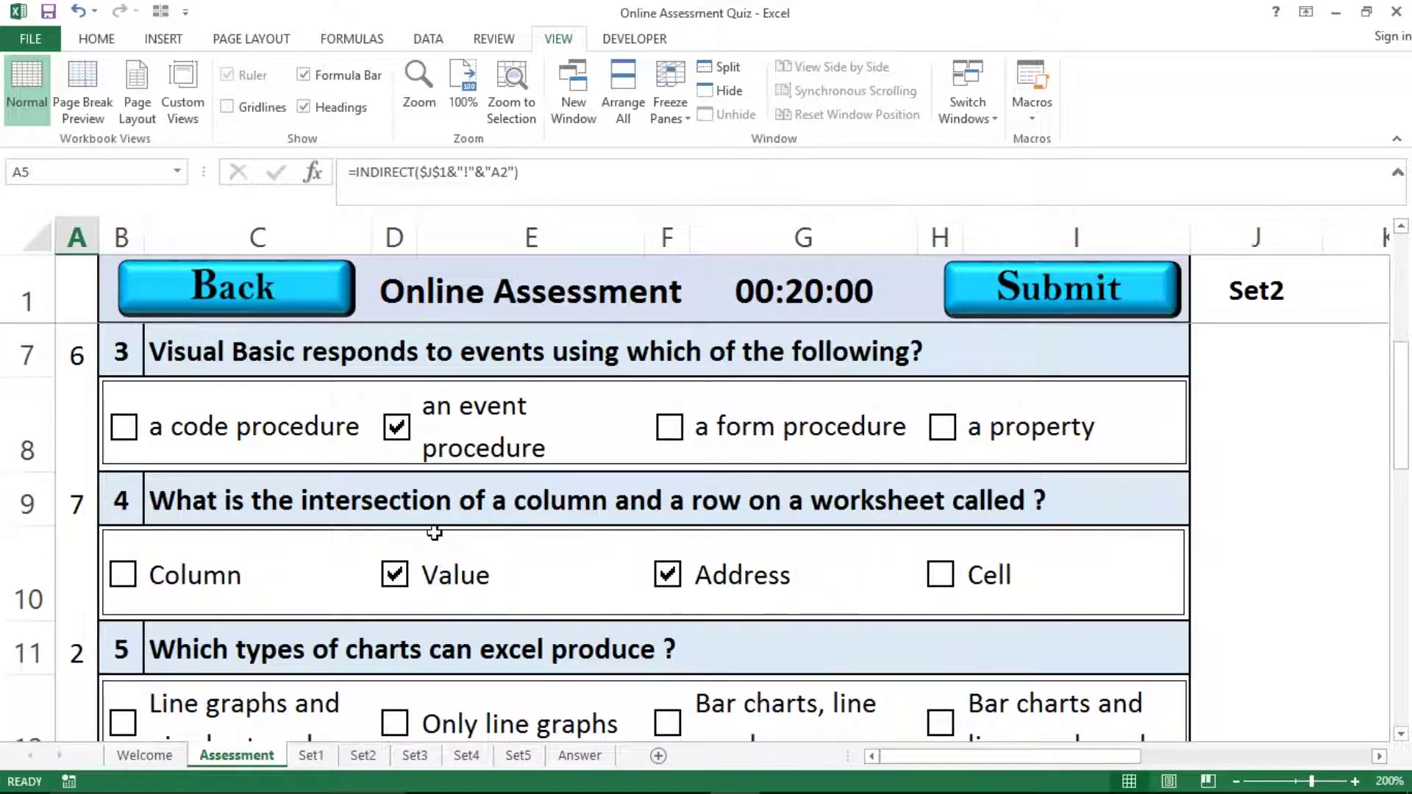
Tick "Only line graphs" for question 5, and "values of the function" and "parameters" for question 6.
scroll(1400, 735, down, 1)
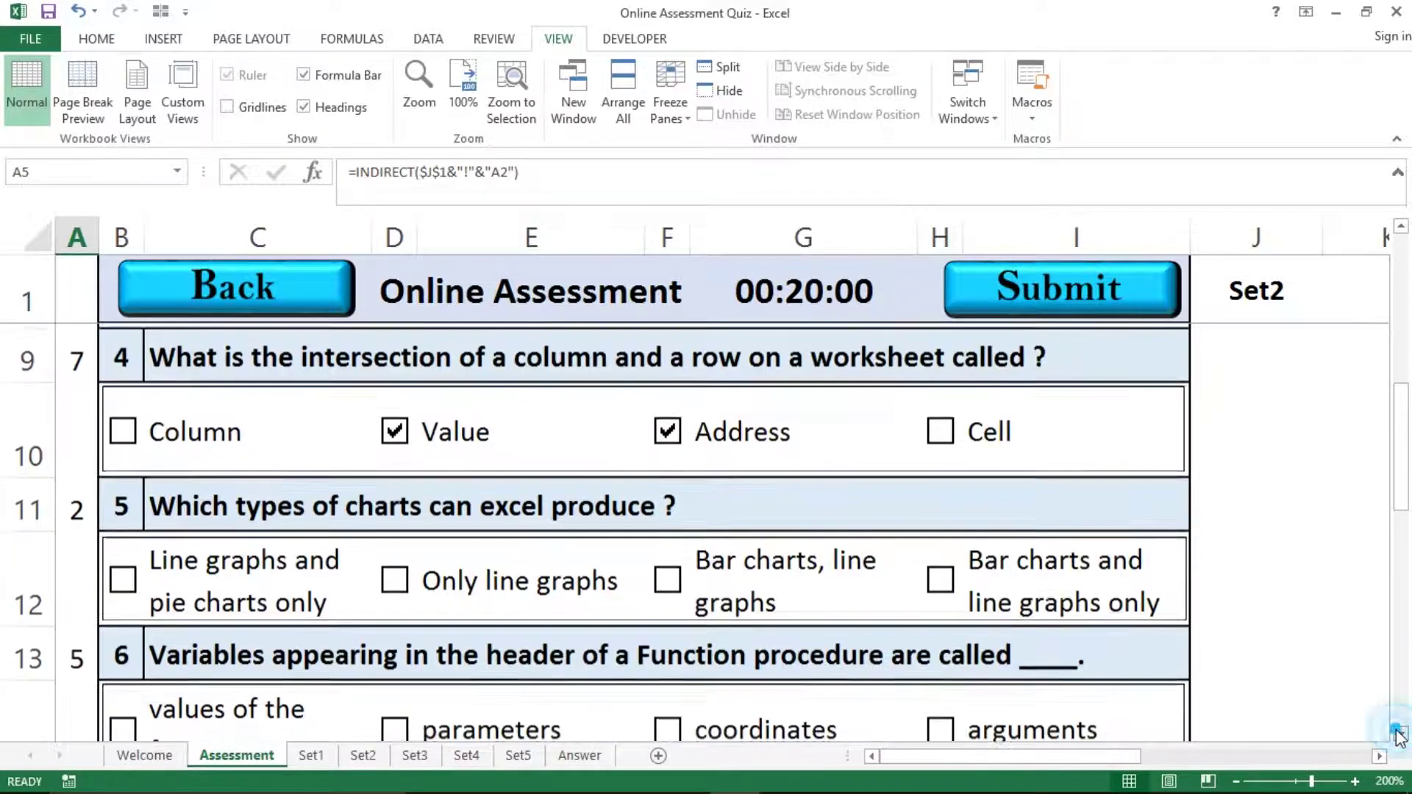
click(598, 529)
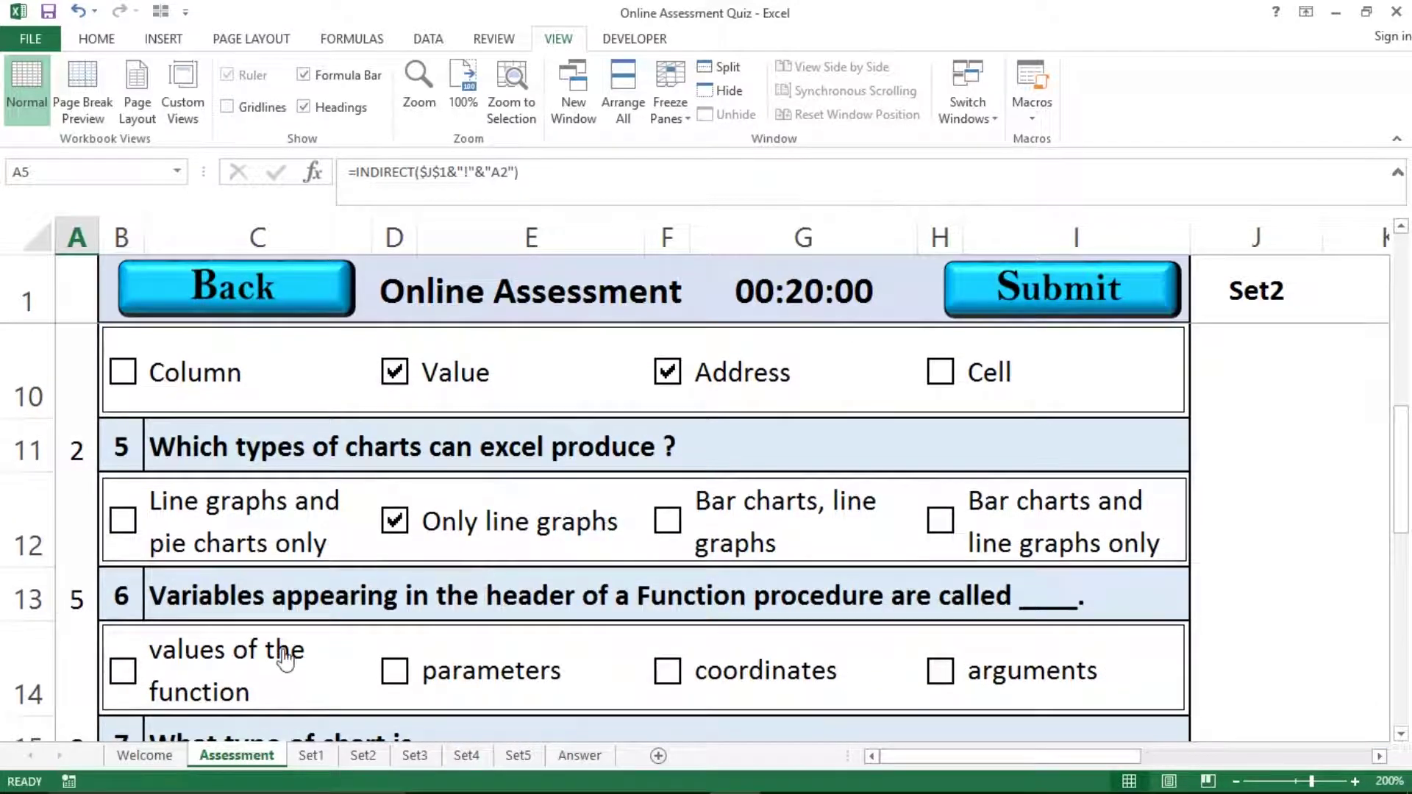
click(250, 662)
click(557, 657)
Tick Column Chart for question 7 and "element" for question 8.
scroll(1400, 735, down, 1)
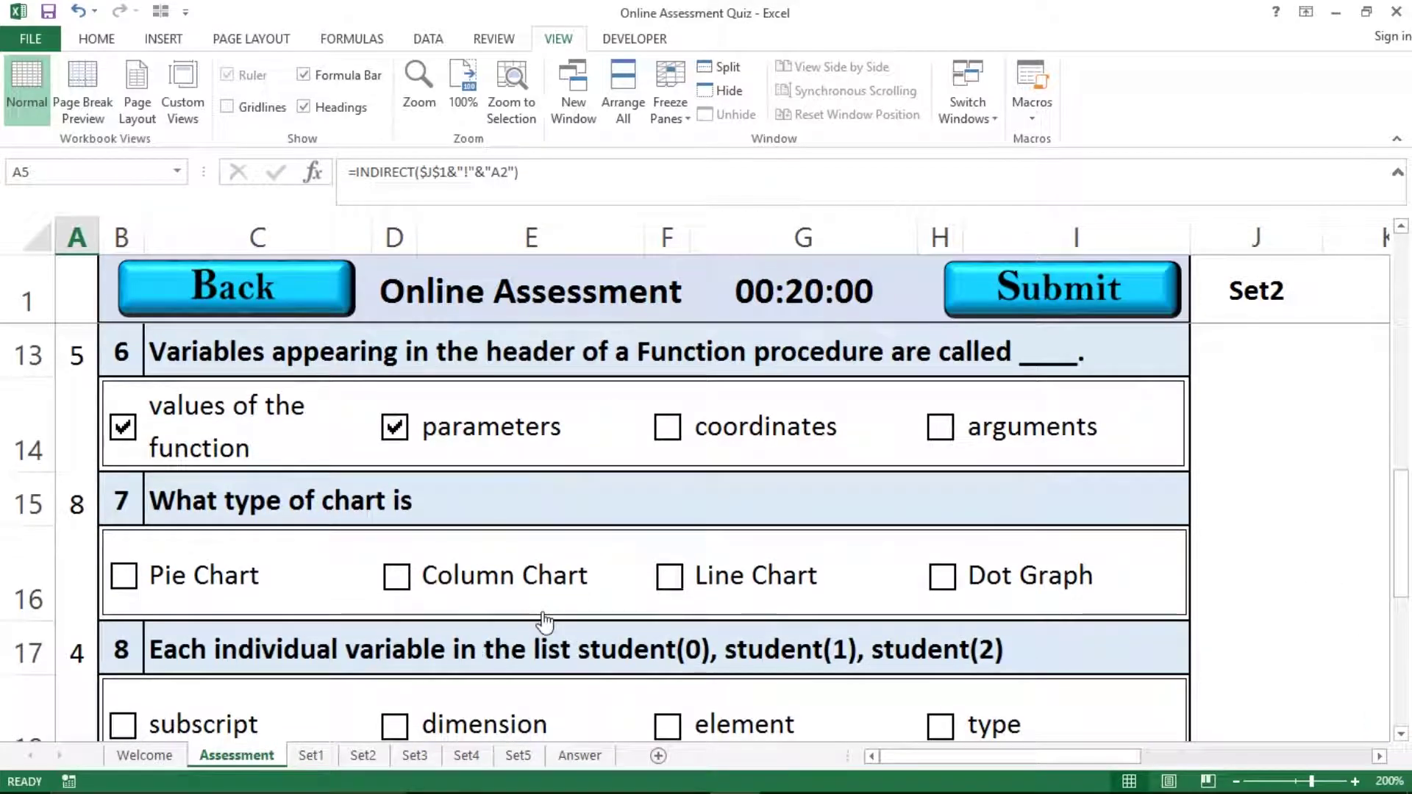
click(542, 592)
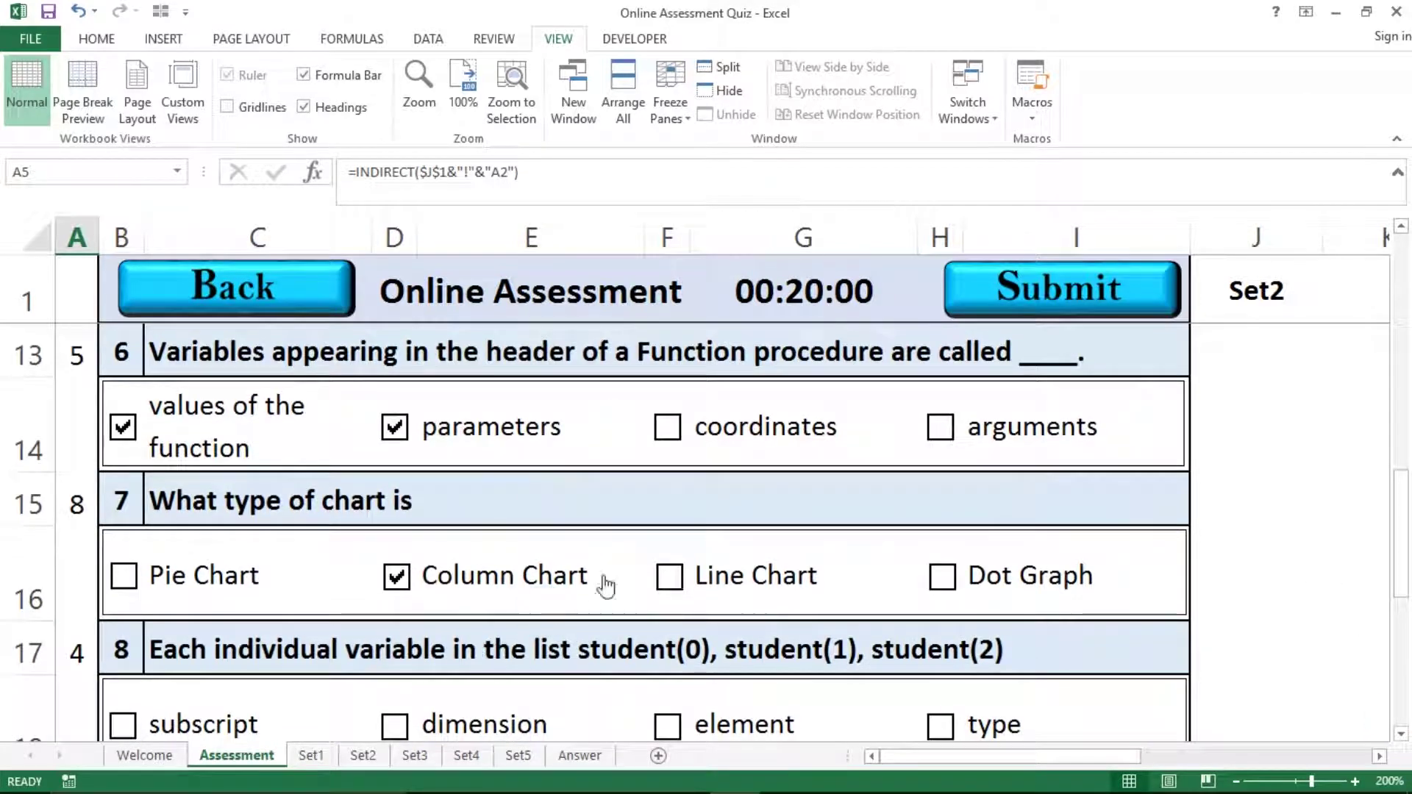
click(708, 726)
Tick "arguments" for question 9 and "class-level scope" for question 10.
scroll(1401, 734, down, 2)
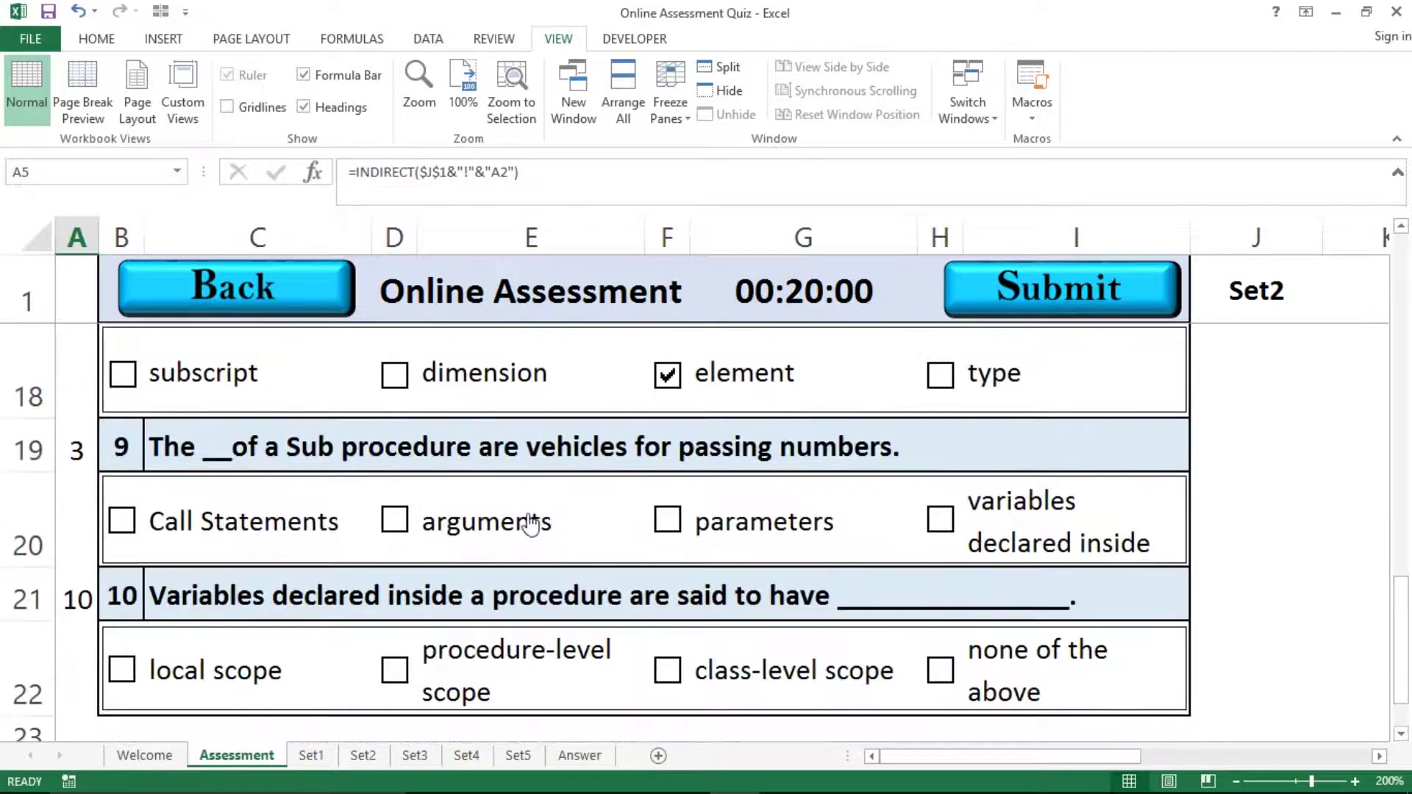
click(512, 512)
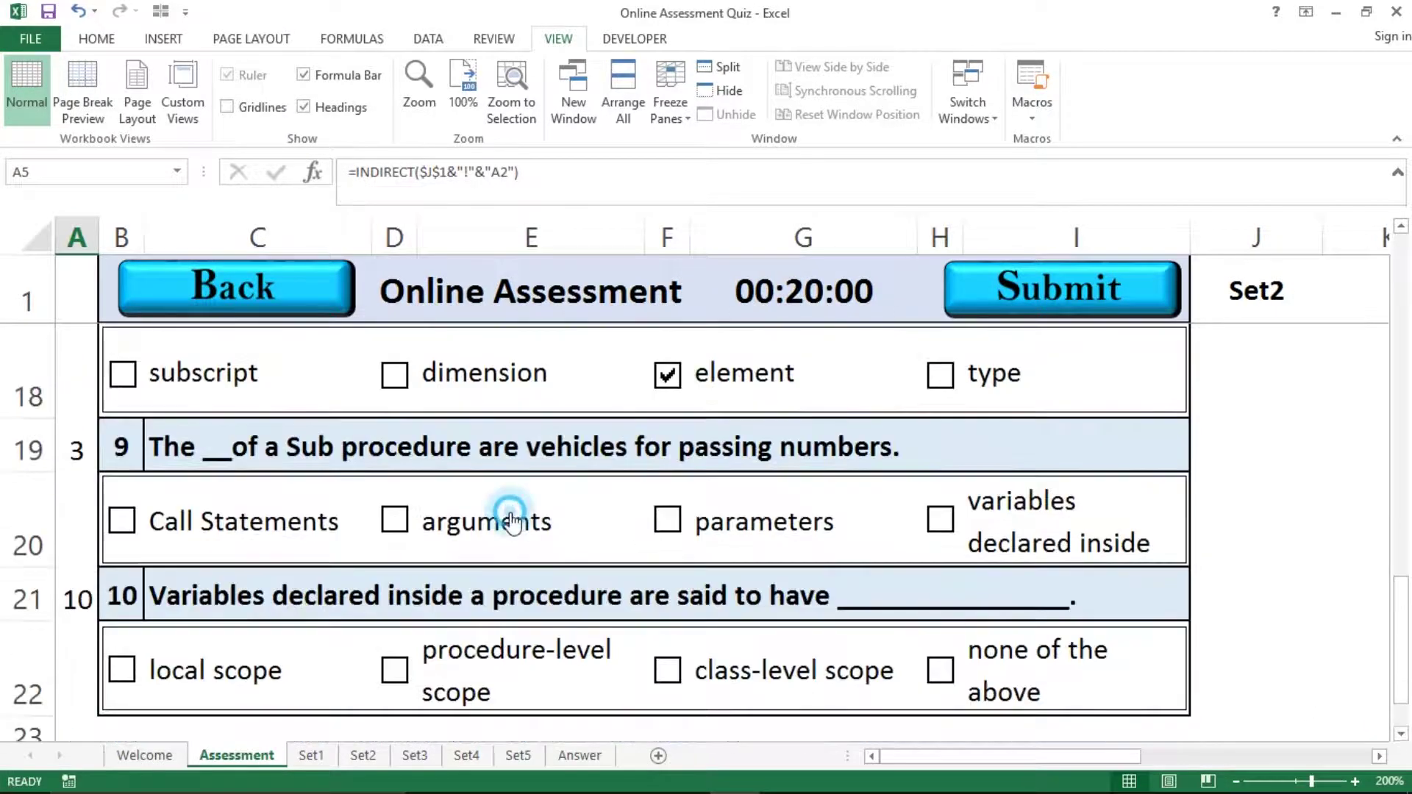
click(815, 673)
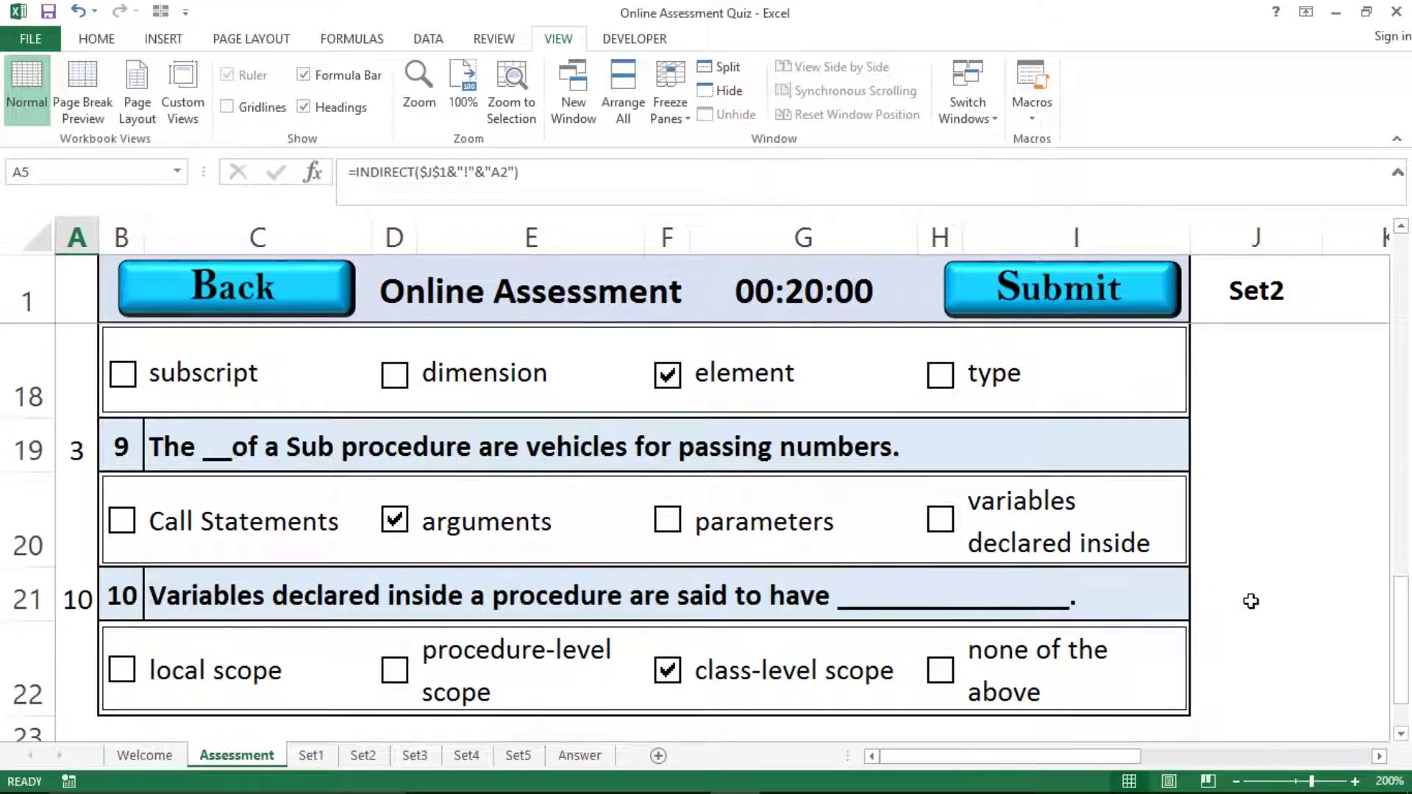
Return to the Answer sheet and examine the TRUE/FALSE values, option texts, combined answers and helper columns.
drag(1398, 624, 1403, 302)
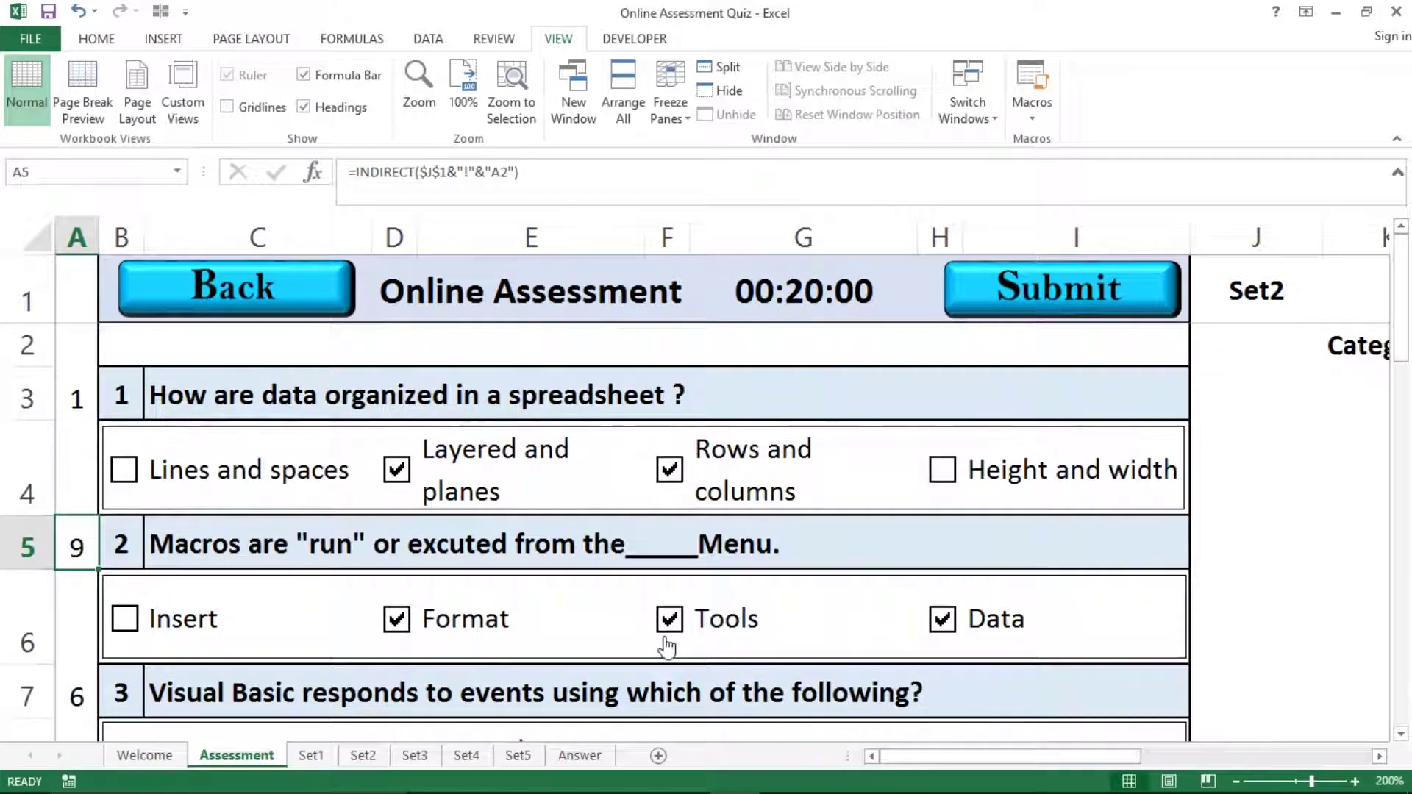
click(583, 762)
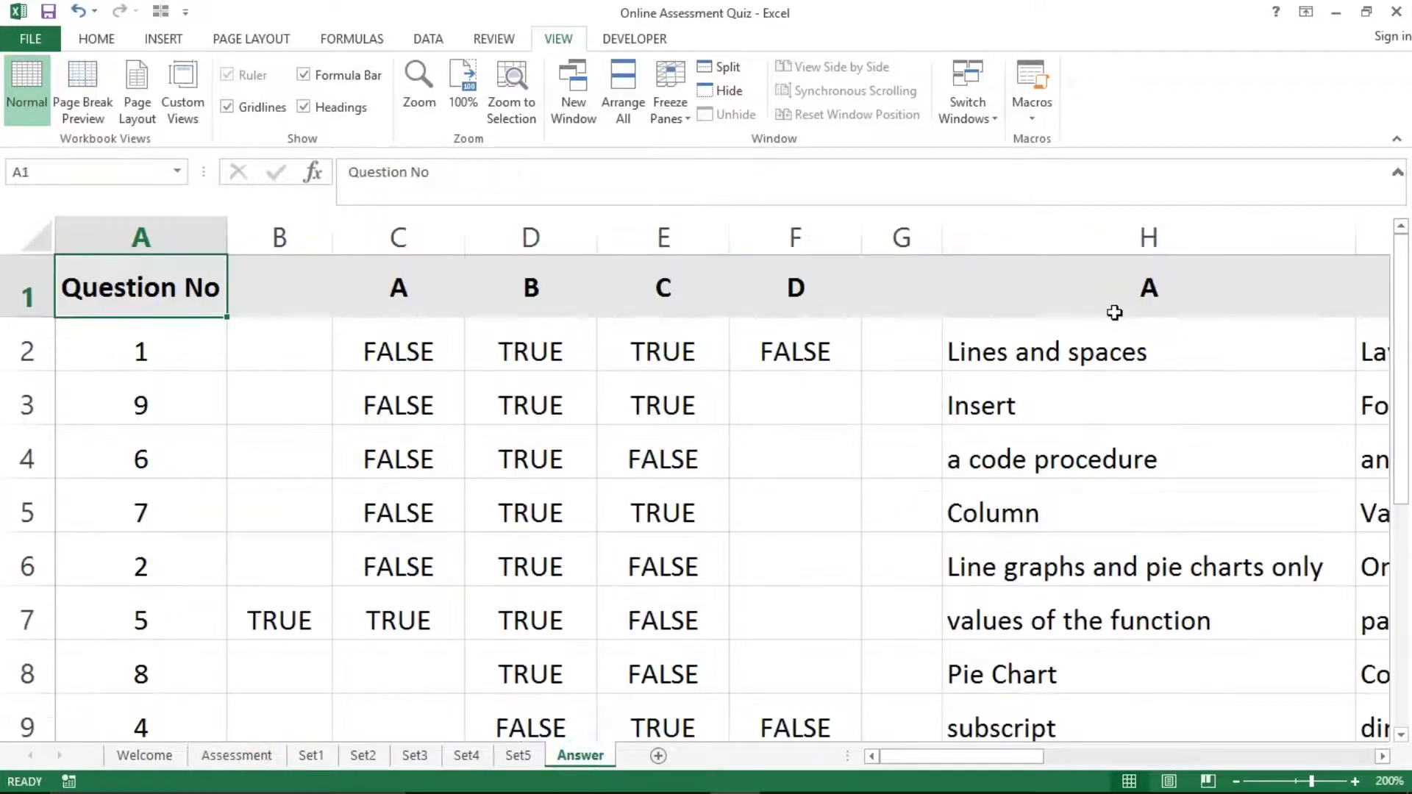
click(1115, 313)
key(Right)
key(Right)
key(Right)
key(Right)
key(Right)
key(Right)
key(Right)
key(Right)
key(Right)
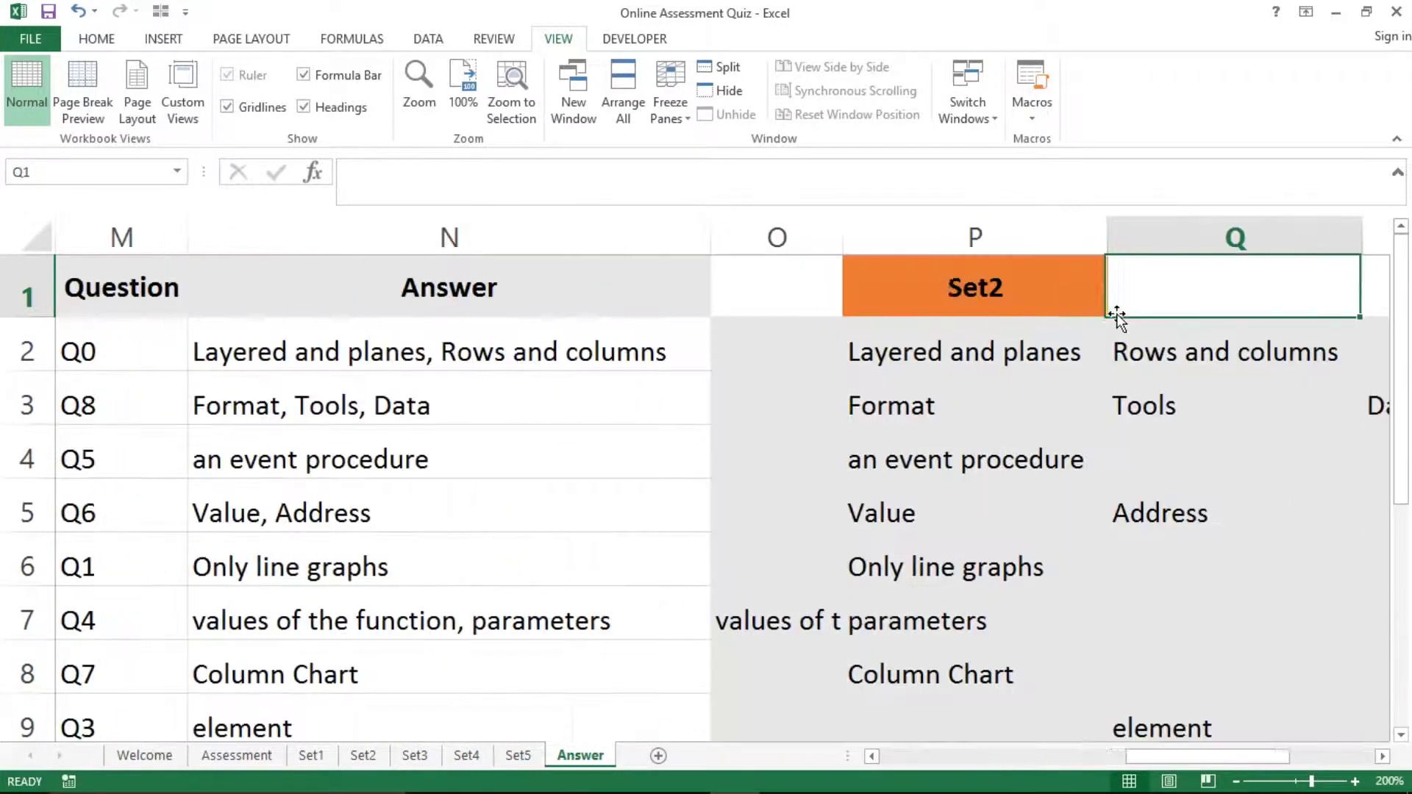
key(Right)
key(Left)
key(Left)
key(Left)
key(Left)
key(Left)
key(Left)
key(Right)
key(Right)
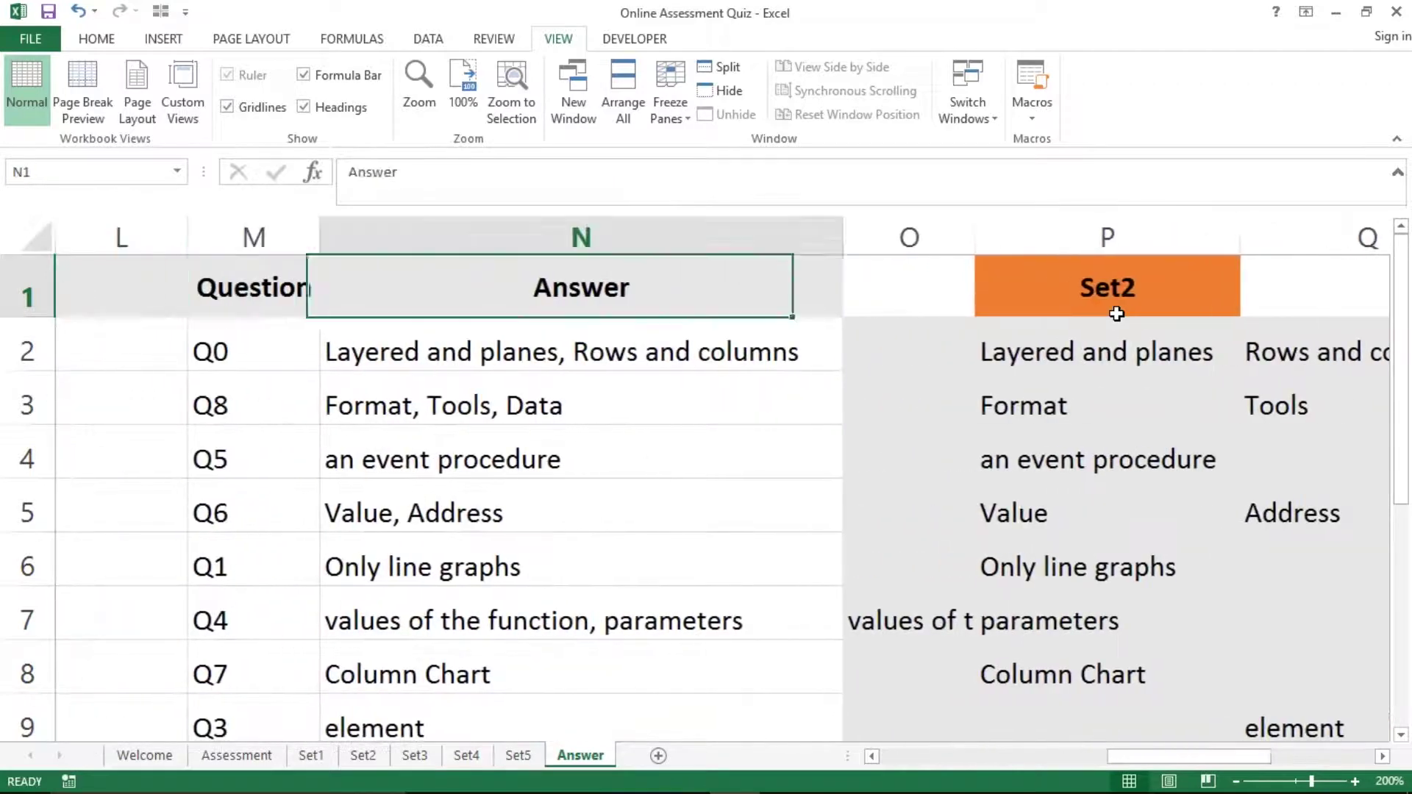
Review the combined answers of all questions by selecting N2:N11, and return to N2.
key(Down)
key(ctrl+shift+Down)
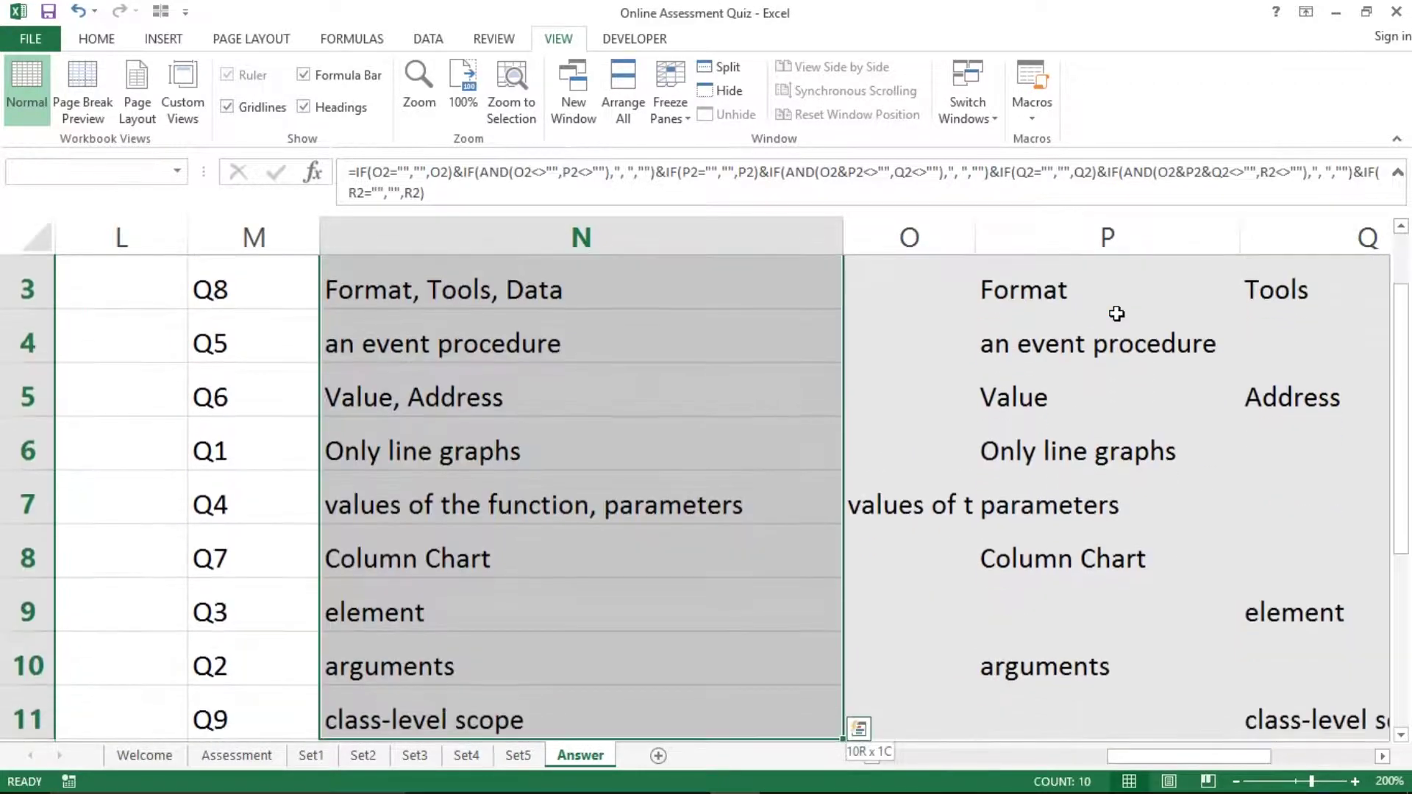
key(Up)
key(Down)
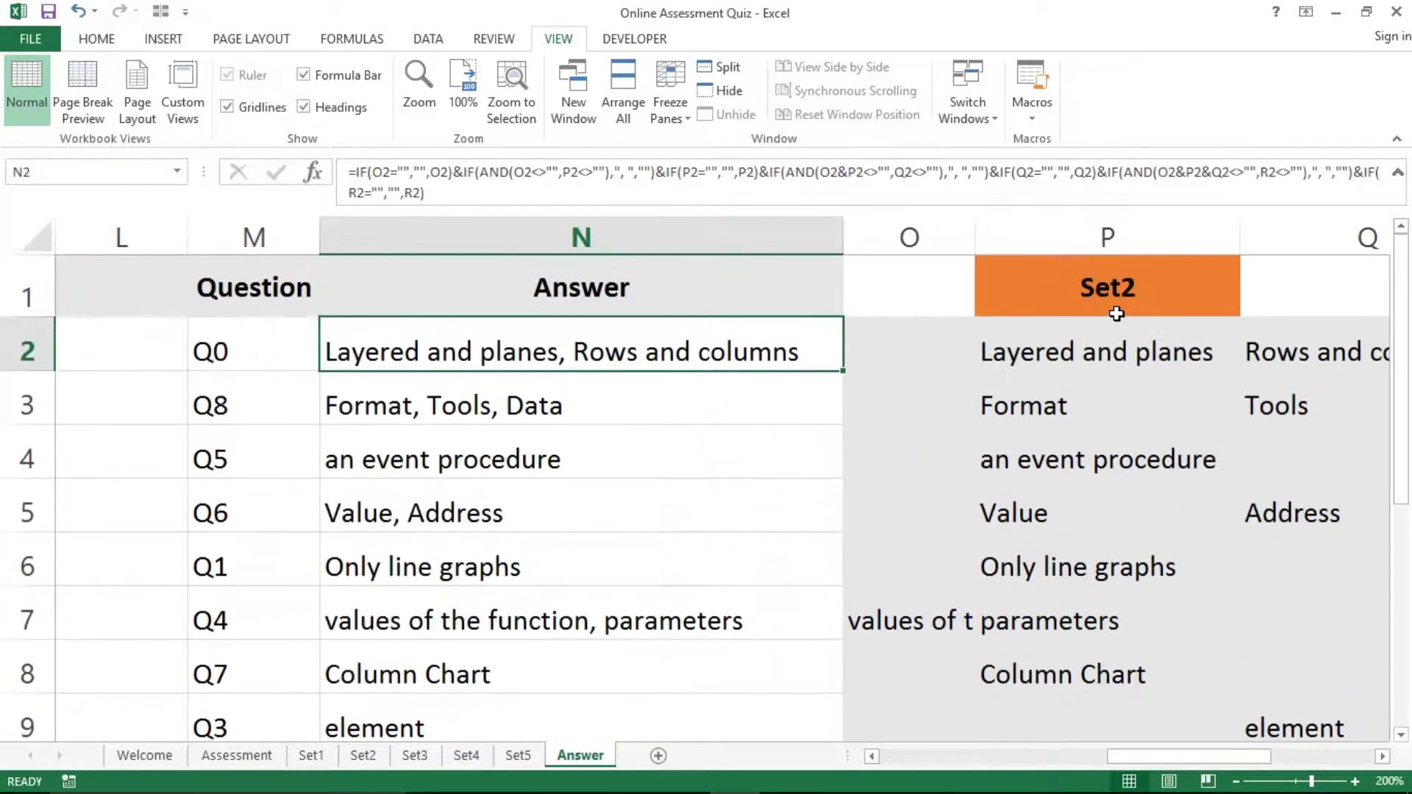
key(ctrl+shift+Down)
key(Up)
key(Down)
Examine the IF formulas in the row 2 helper cells through R2.
key(Right)
key(Right)
key(Right)
key(Left)
key(Left)
key(Right)
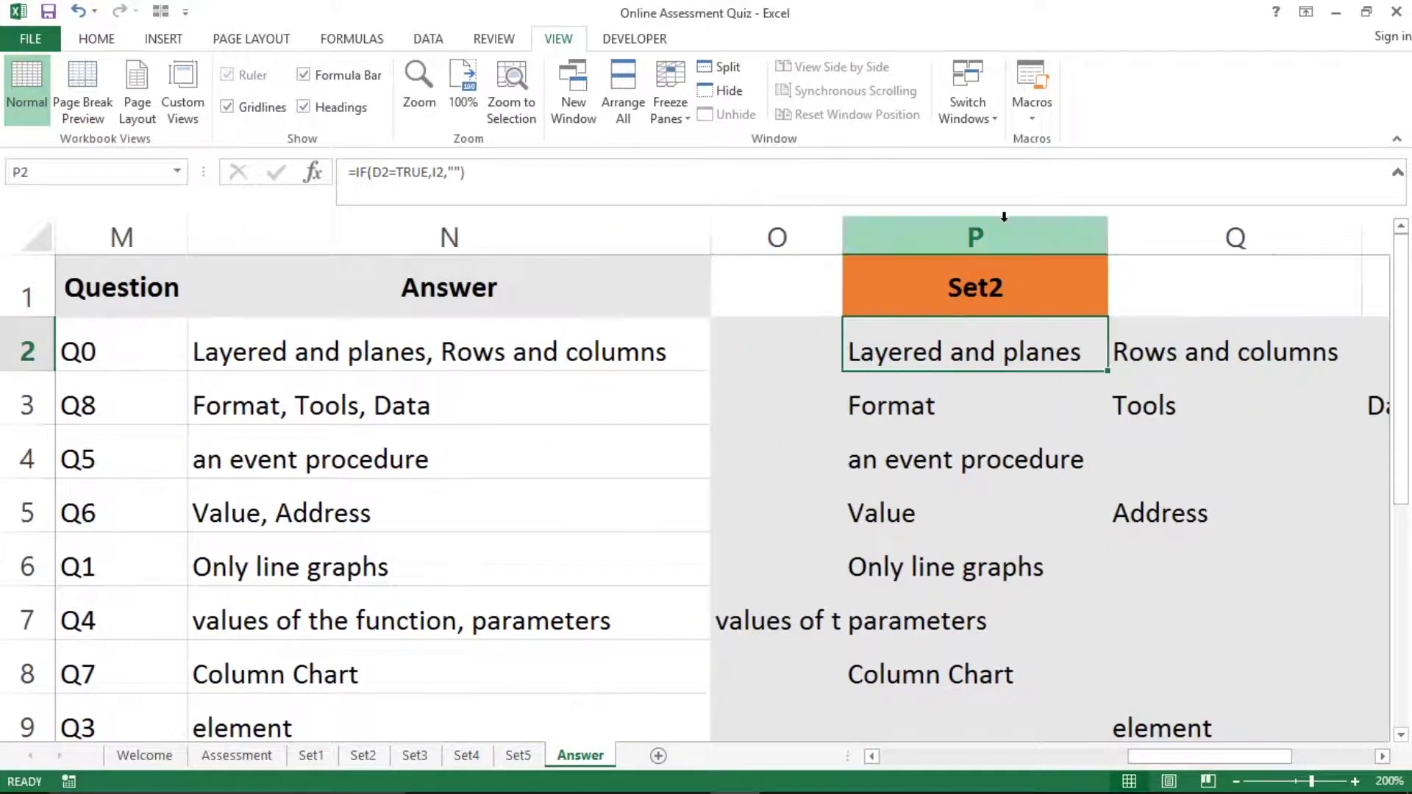
click(791, 365)
key(Right)
key(Right)
key(Right)
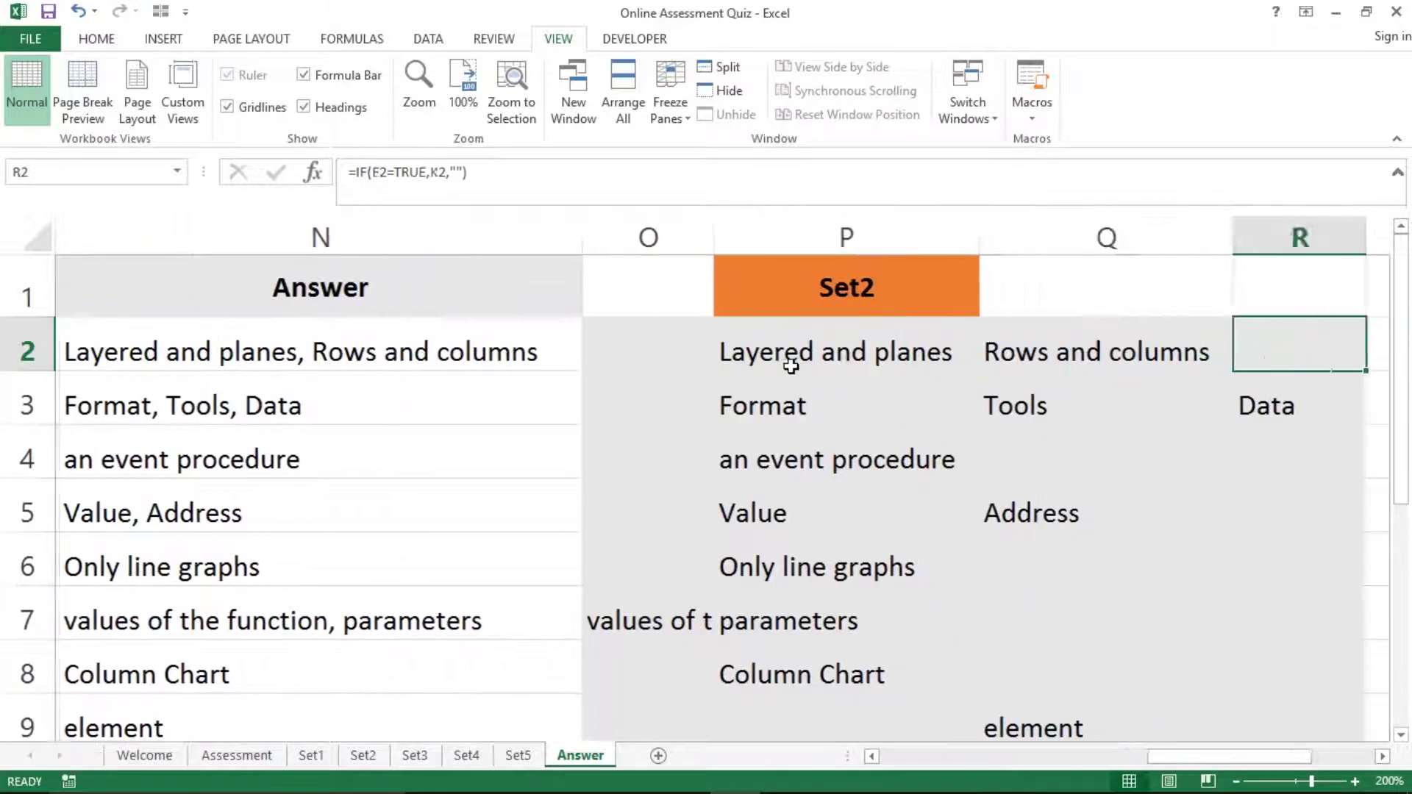
Compare the combined answer in N2 with the option texts in helper cells O2 to R2.
key(Left)
key(Left)
key(Left)
key(Left)
key(Left)
key(Left)
key(Right)
key(Right)
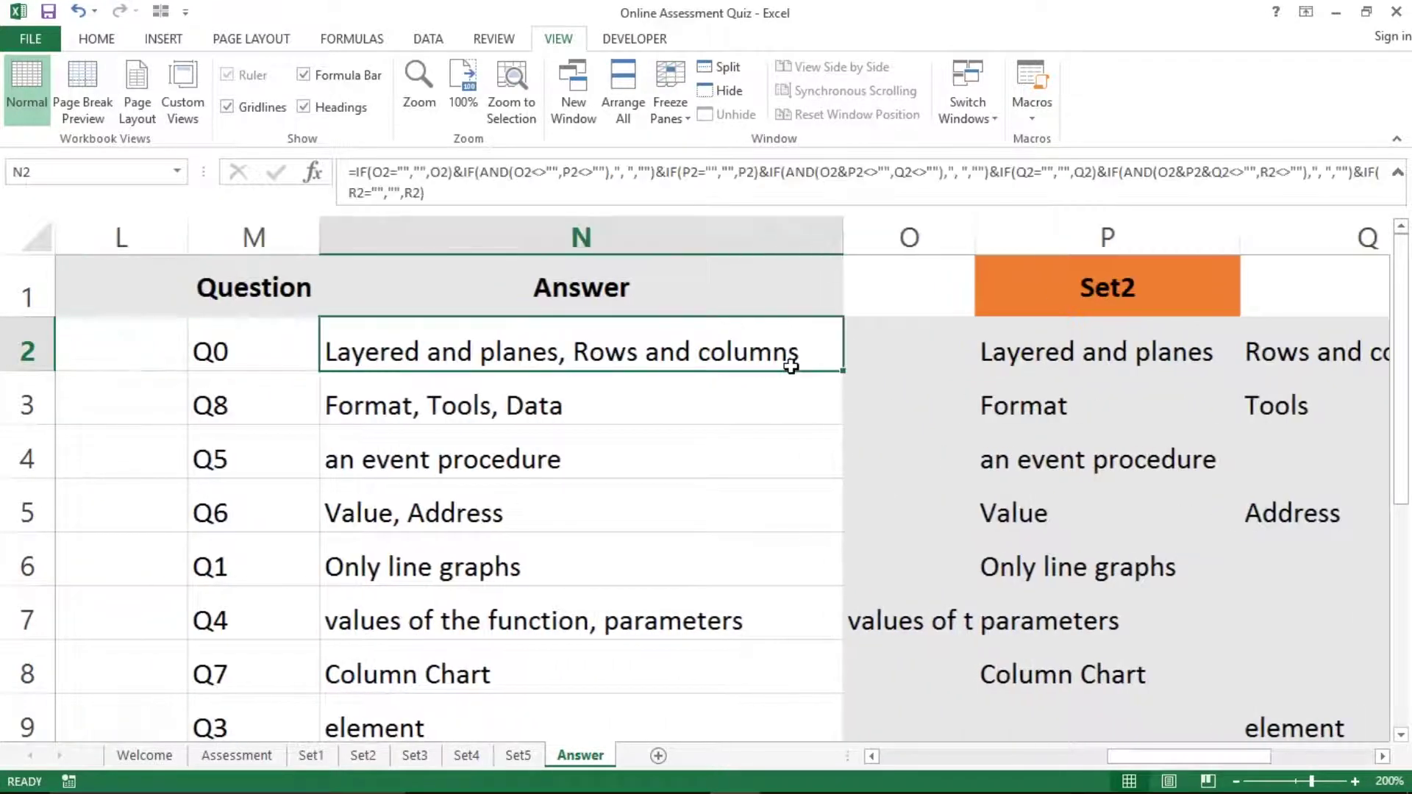
key(Right)
key(Right)
key(Right)
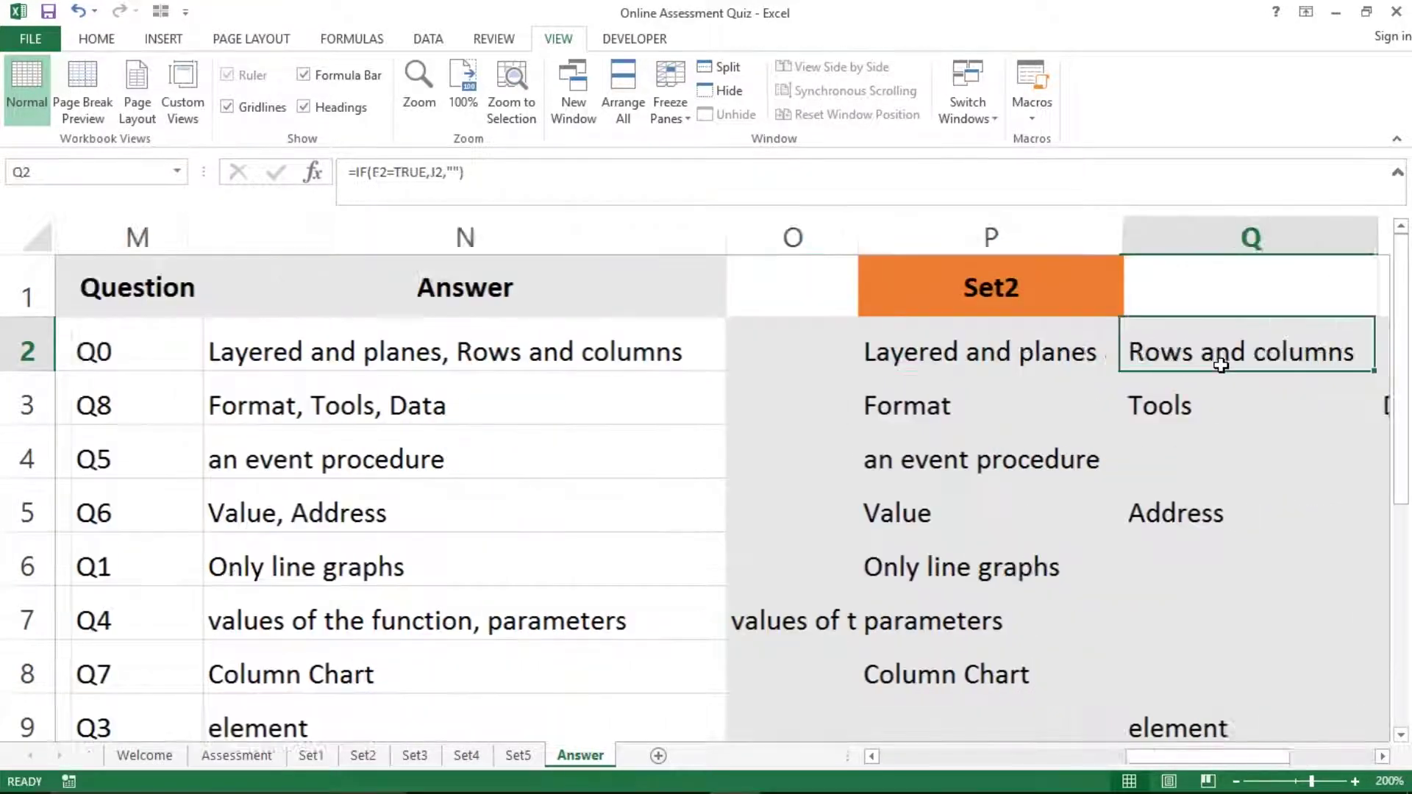
key(Right)
key(Left)
key(Left)
key(Left)
key(Left)
key(Left)
key(Left)
key(Right)
key(Right)
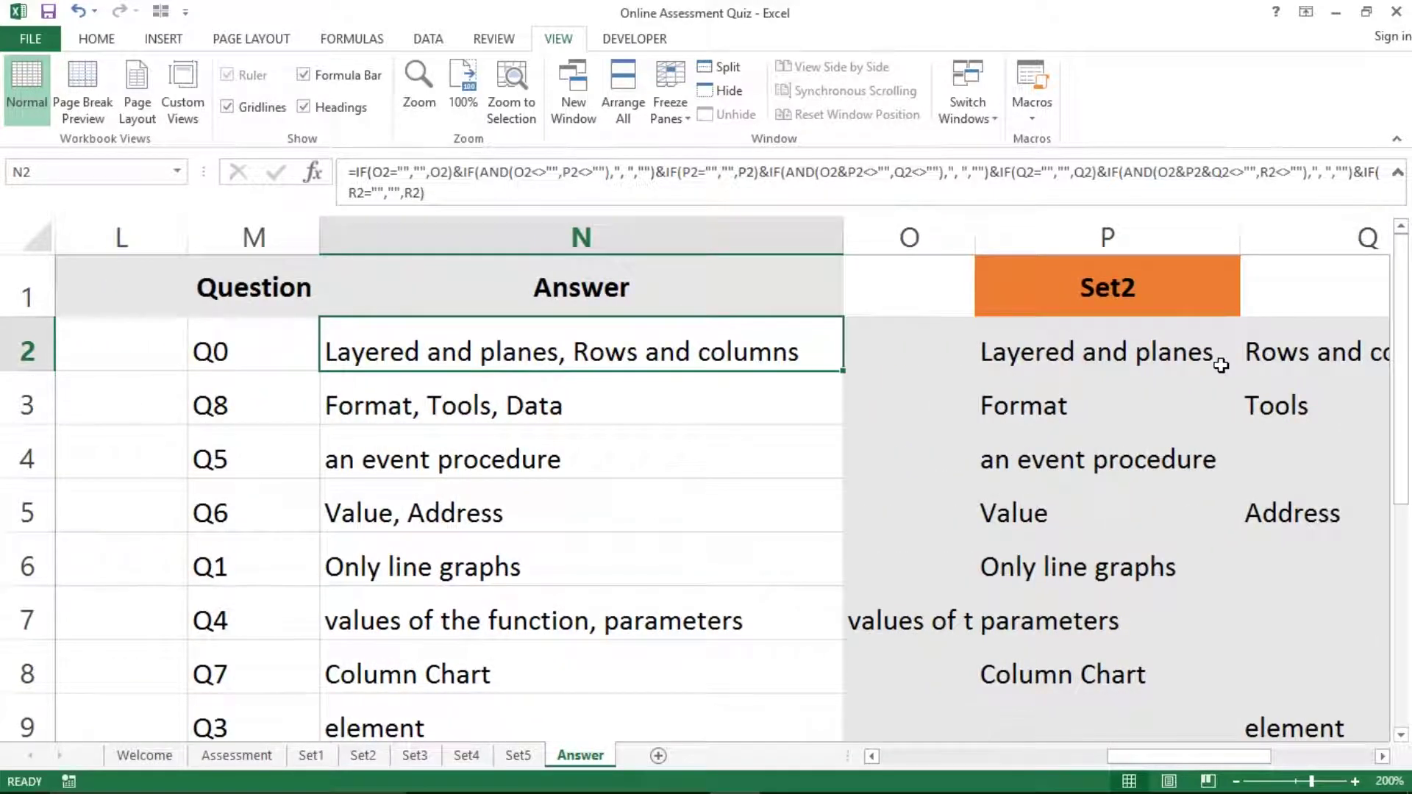
Display the joining formula in N2 with its highlighted references to O2 through R2, and leave it unedited.
key(F2)
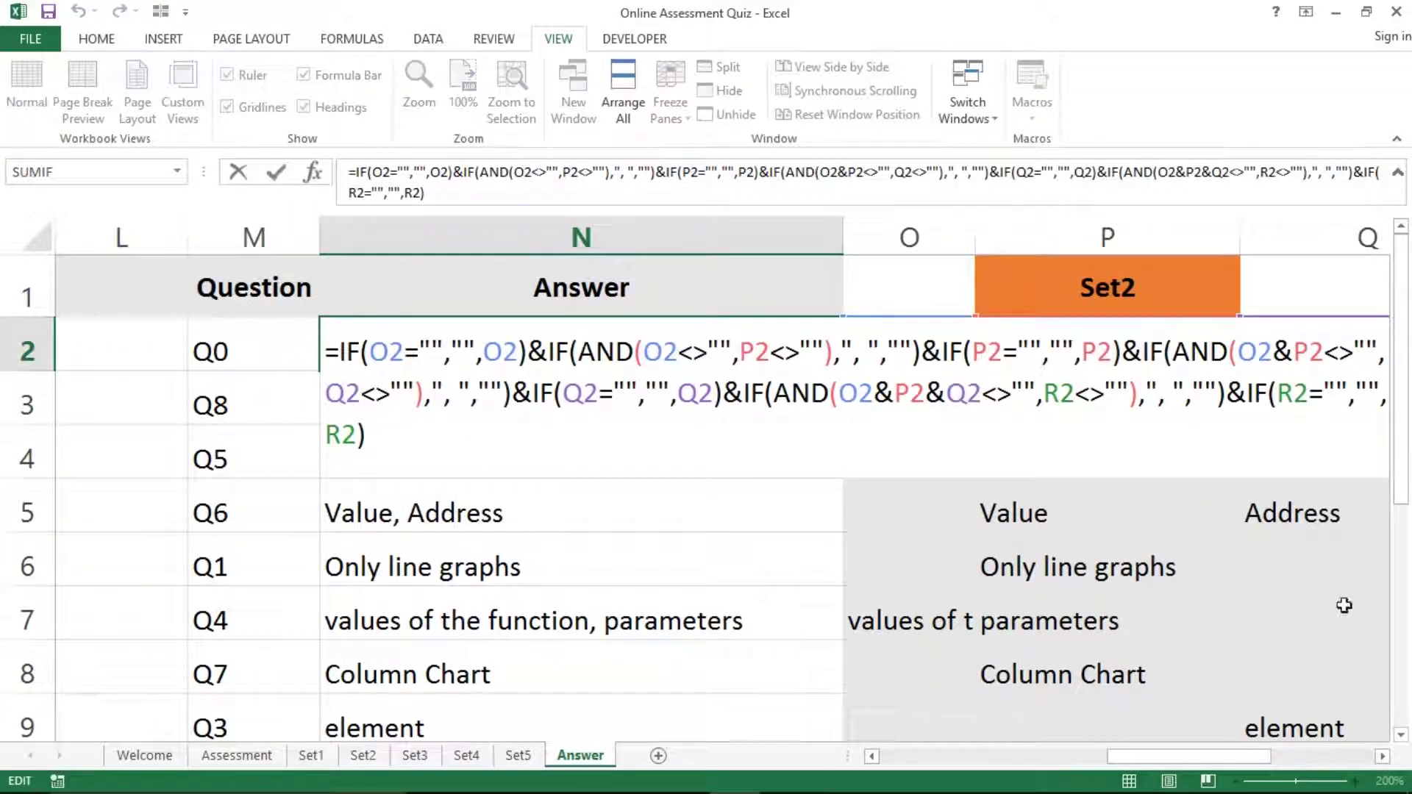
click(1382, 756)
click(1382, 756)
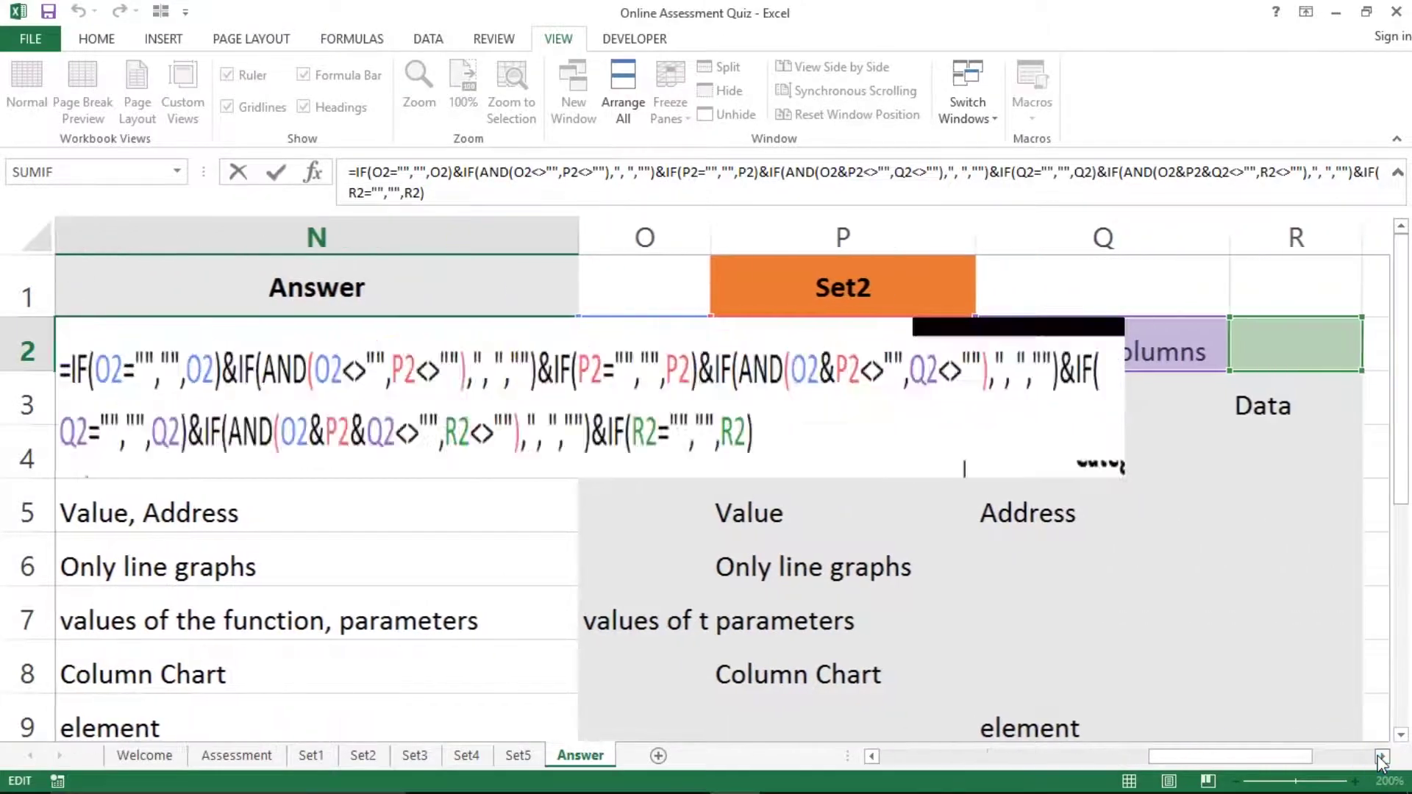
click(1383, 756)
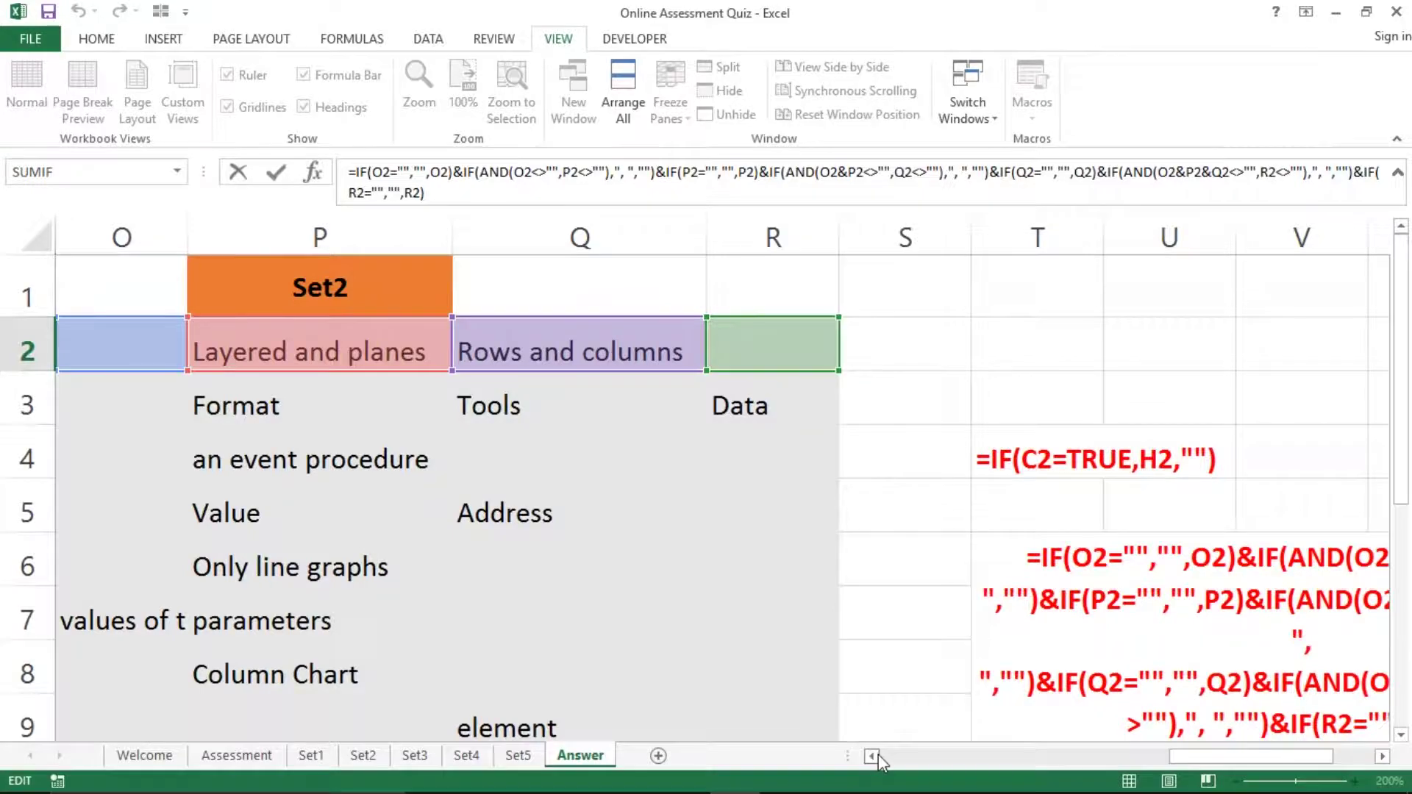
drag(878, 753, 880, 755)
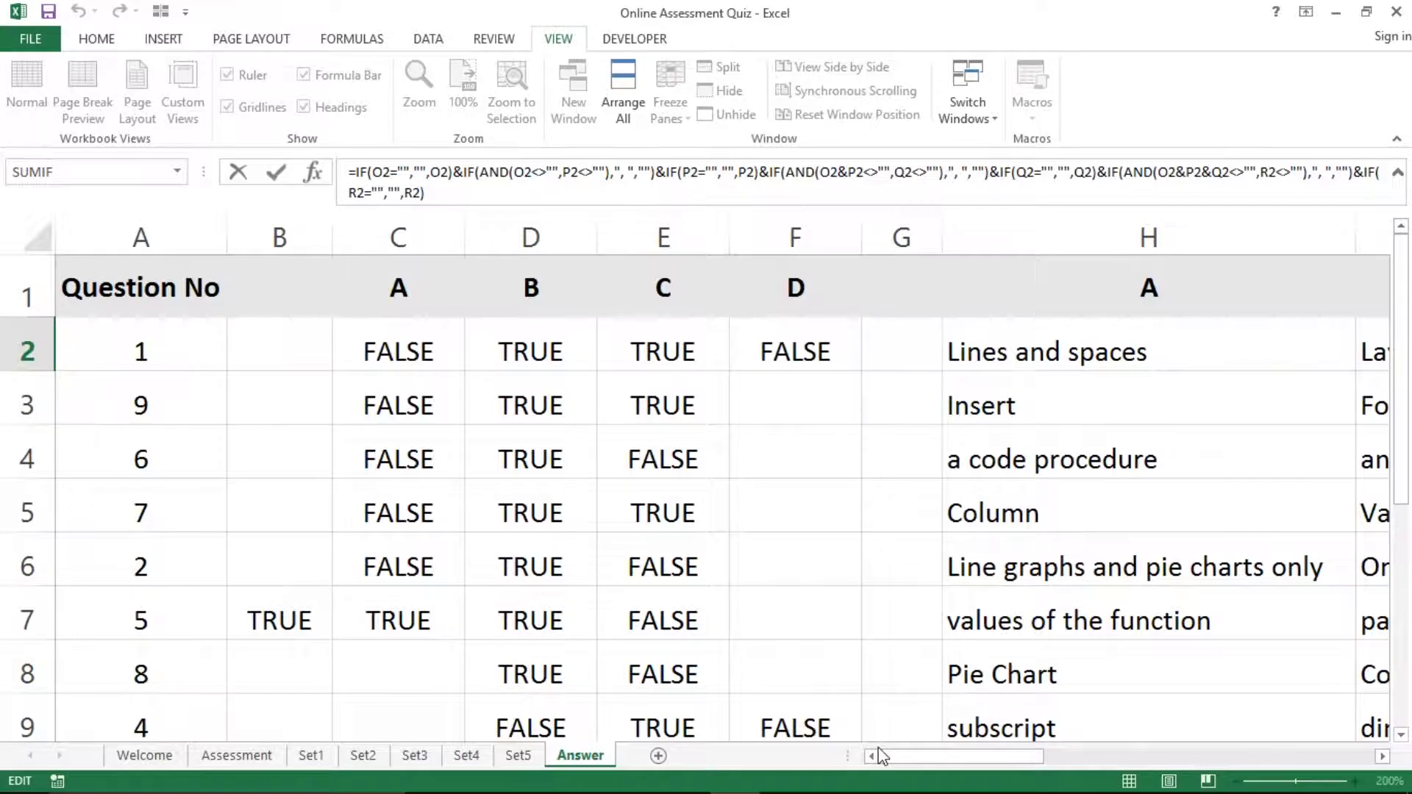
key(Escape)
Examine row 2 from the combined answer back through the option texts to the TRUE/FALSE columns.
key(Left)
key(Left)
key(Left)
key(Left)
key(Left)
key(Left)
key(Left)
key(Left)
key(Left)
key(Left)
key(Left)
key(Left)
key(Left)
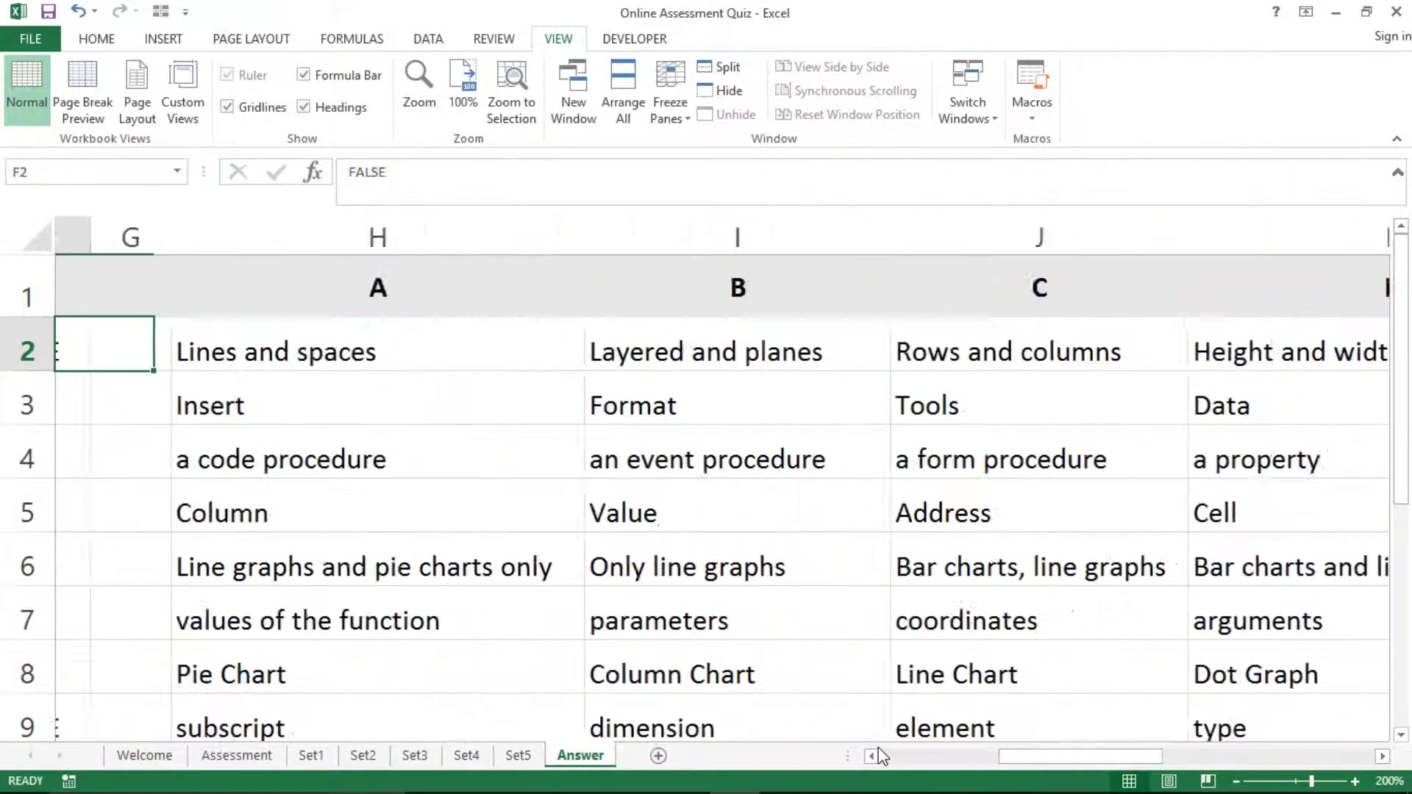
key(Right)
key(Right)
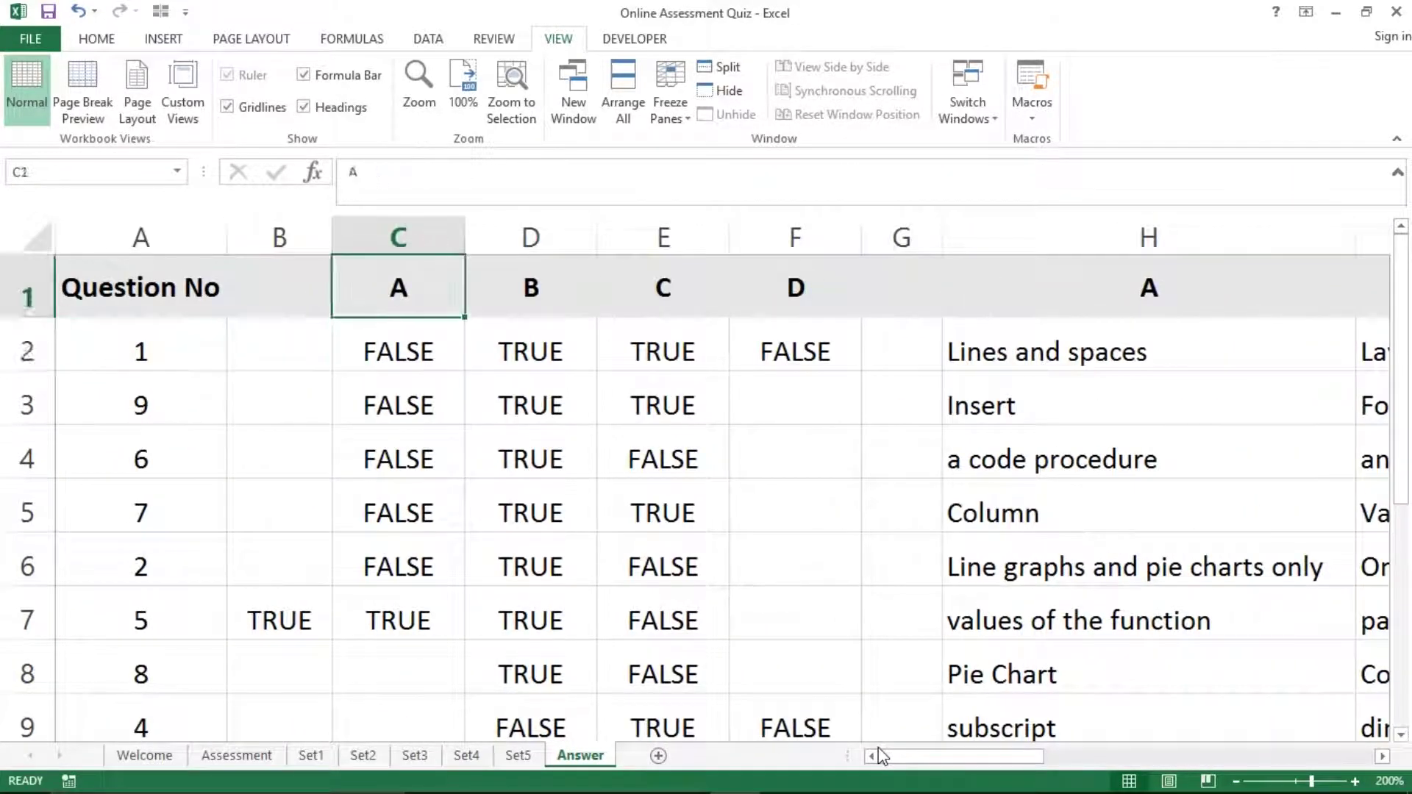
Select cell A2 on the Answer sheet and save the workbook.
key(ctrl+Home)
key(Down)
key(ctrl+s)
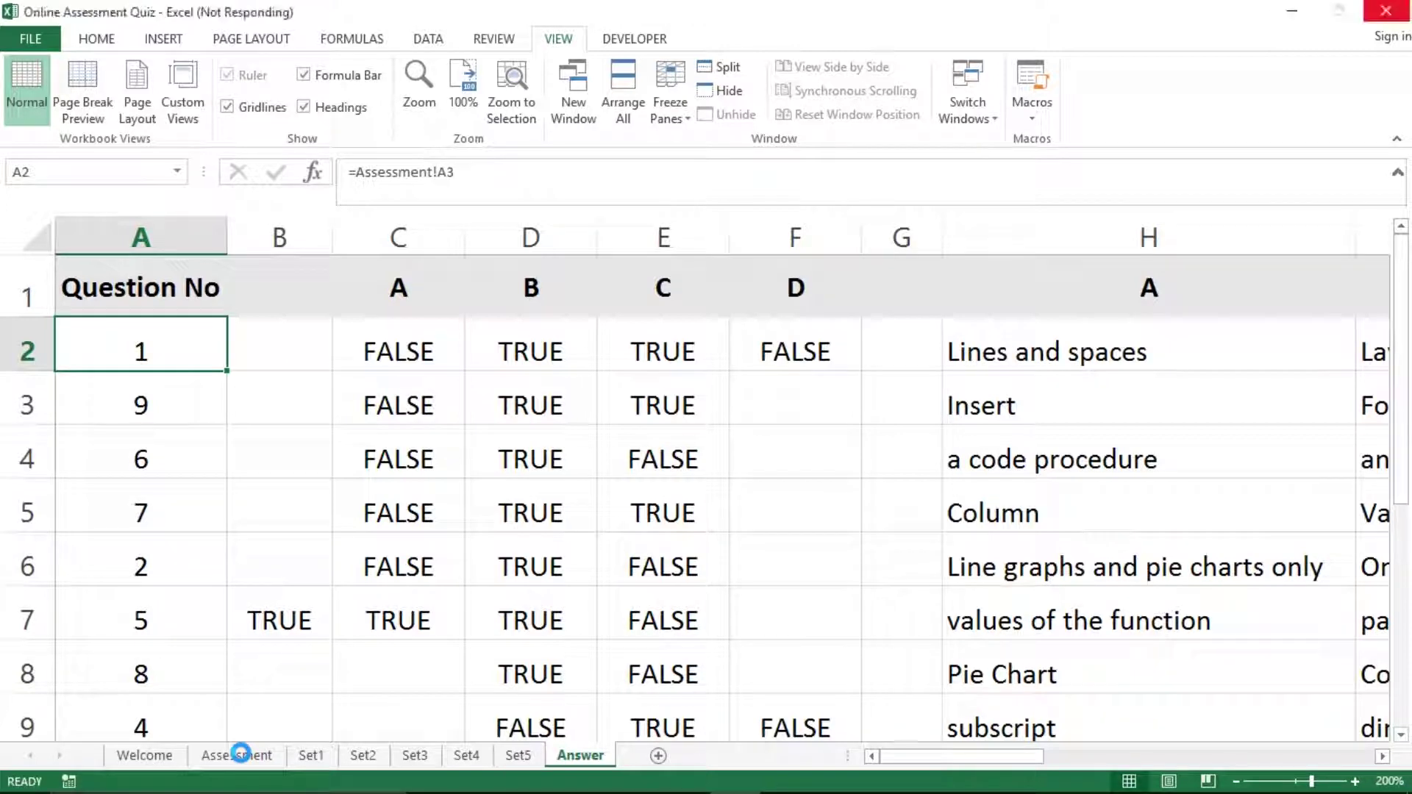
Revisit the Assessment sheet and open the Set1 question sheet.
click(245, 762)
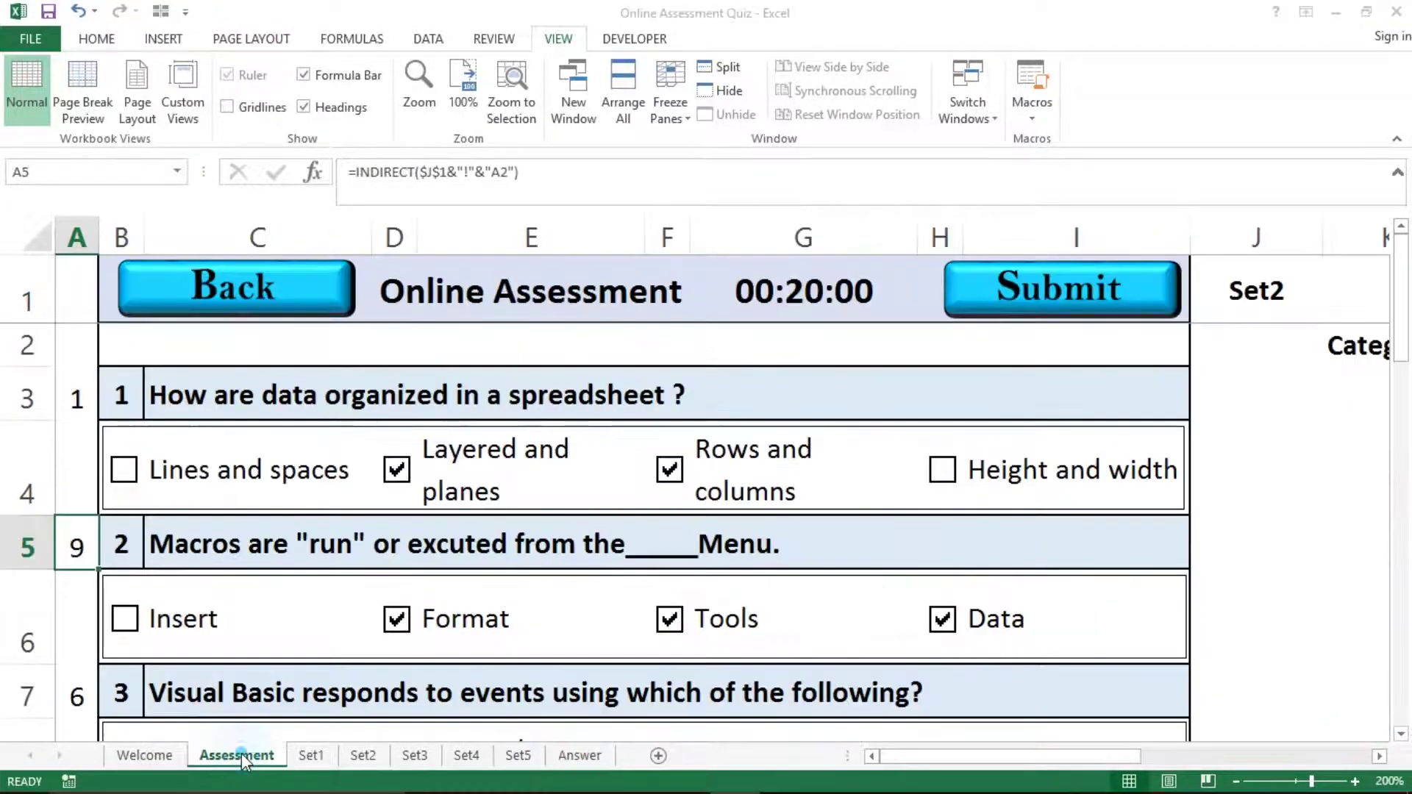
click(310, 756)
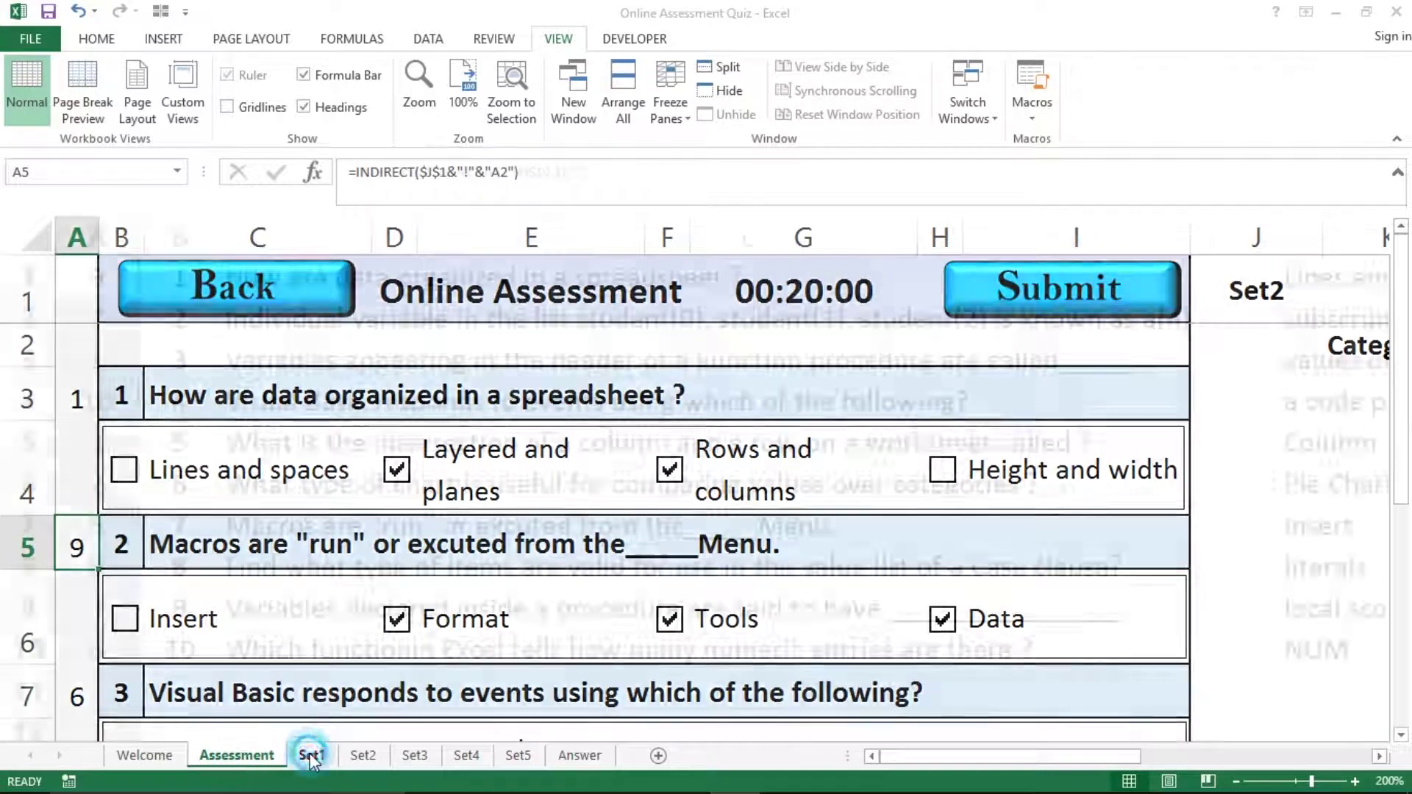
Hide the Set1 to Set5 question sheets and the Answer sheet together.
ctrl+click(364, 753)
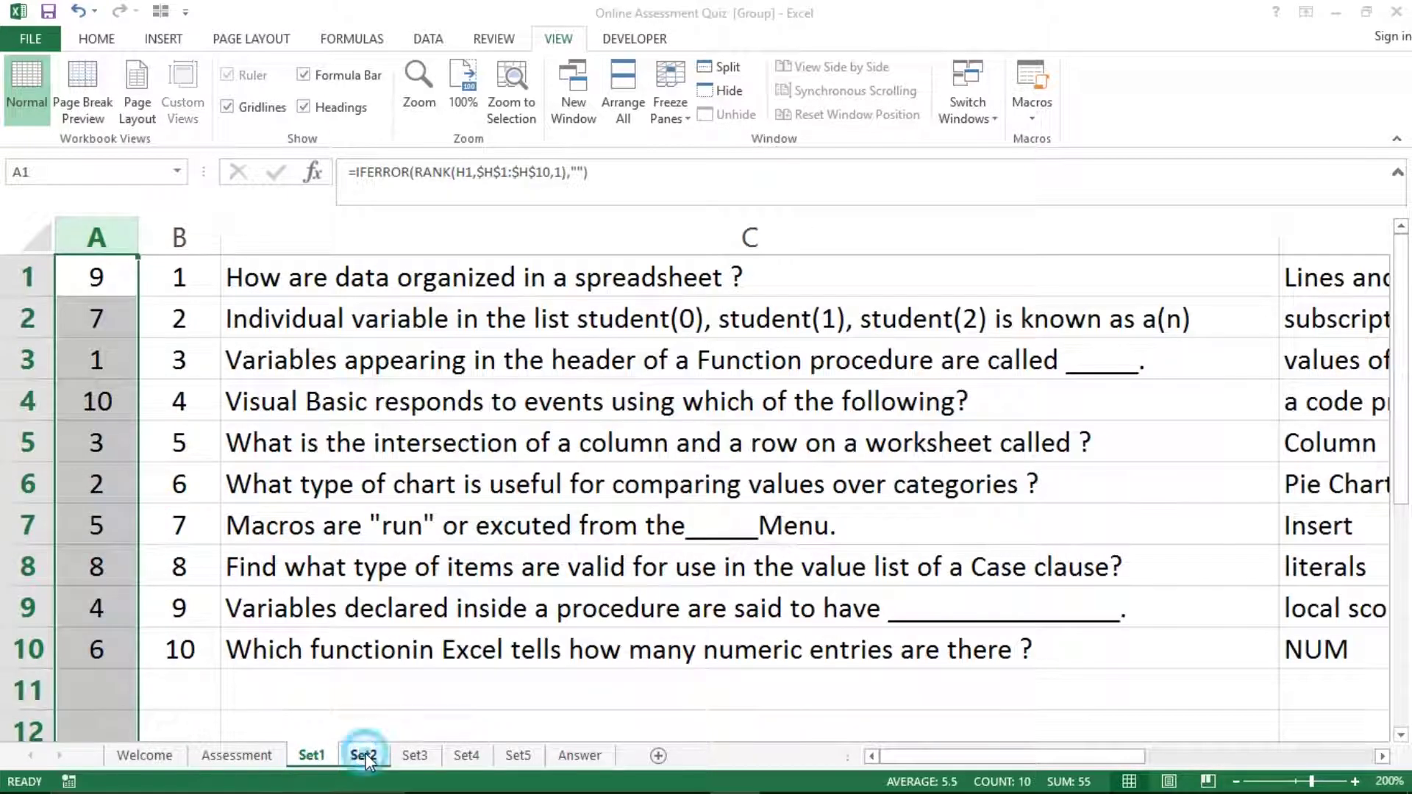
ctrl+click(415, 755)
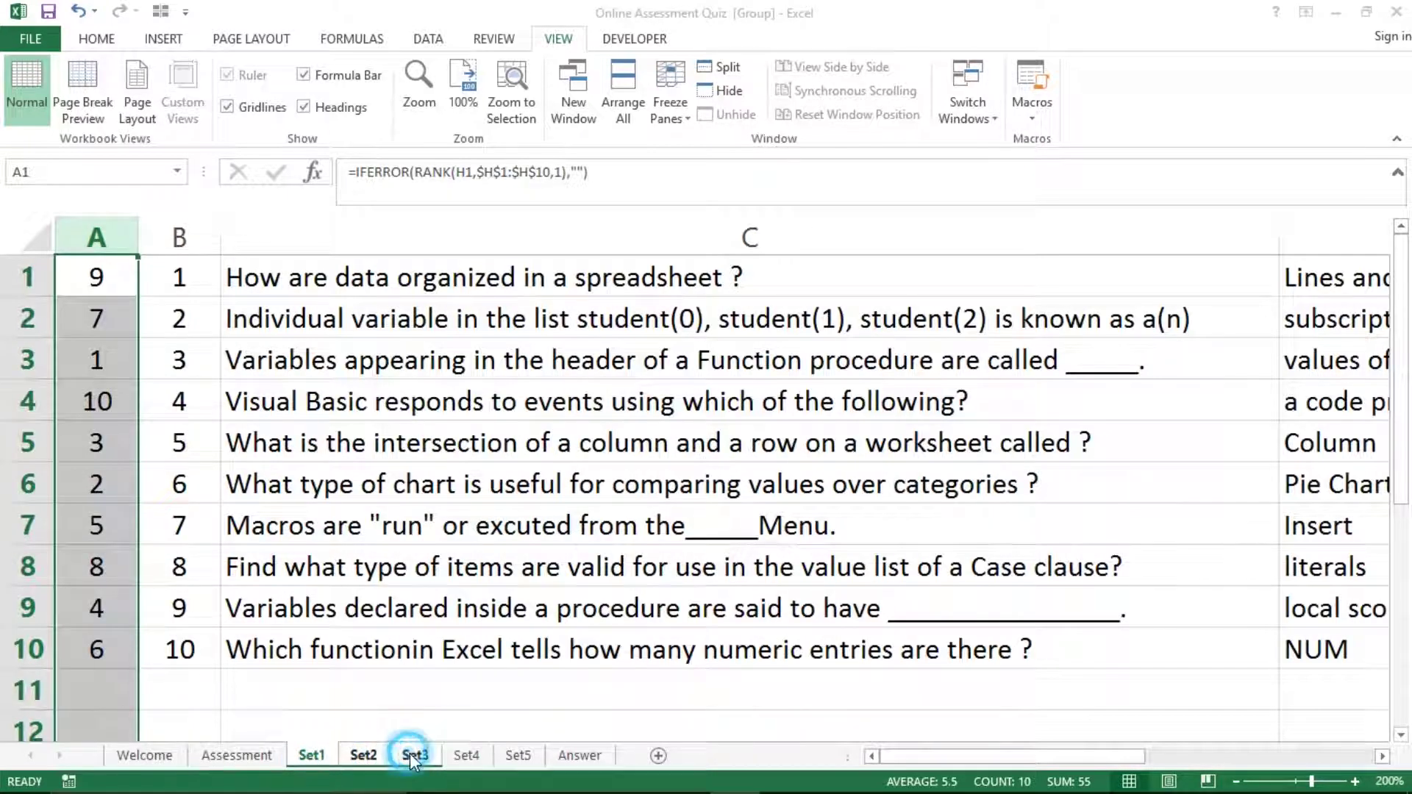
ctrl+click(516, 756)
ctrl+click(577, 756)
right_click(567, 761)
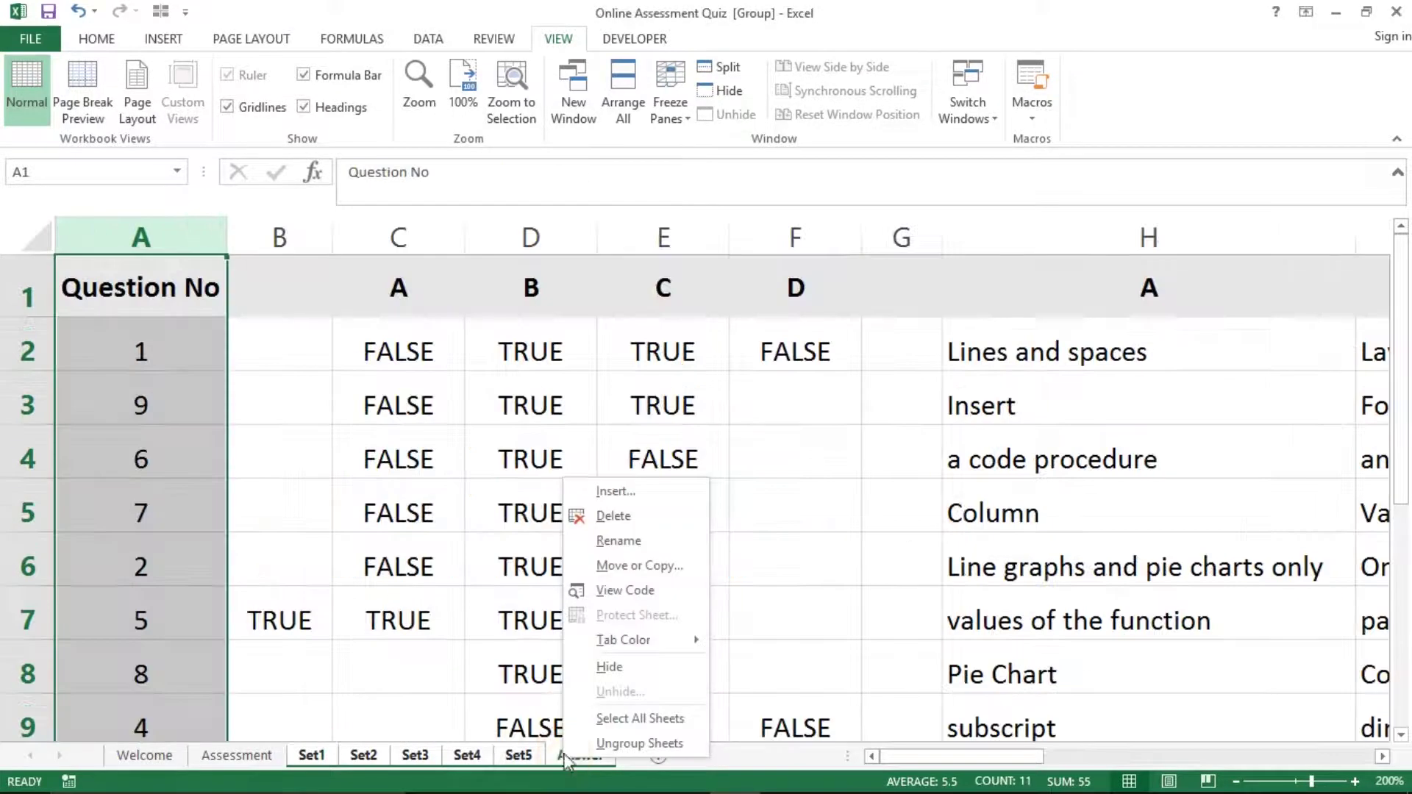
click(614, 668)
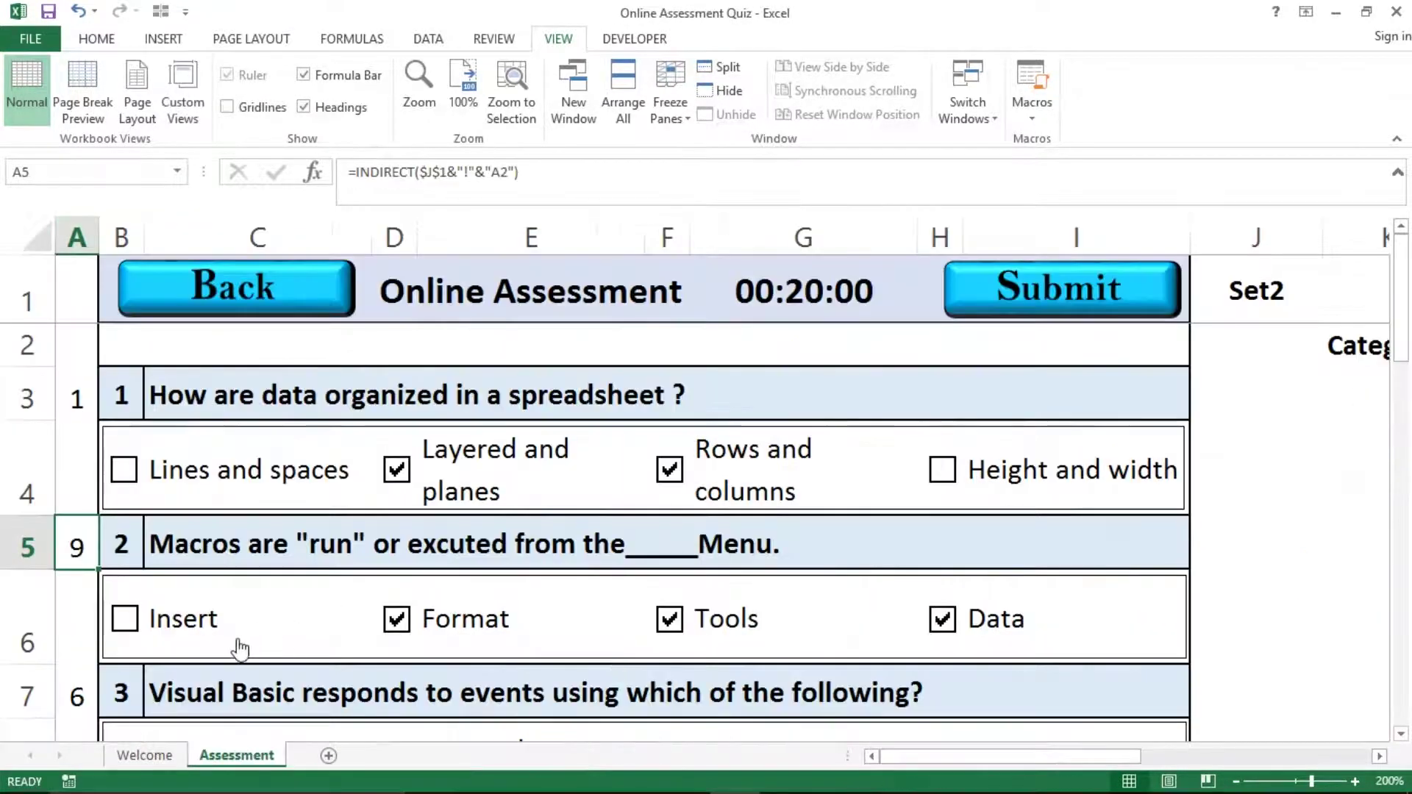
Open the workbook's VBA project and examine the Workbook_BeforeClose and Workbook_Open procedures in ThisWorkbook.
click(634, 38)
click(18, 87)
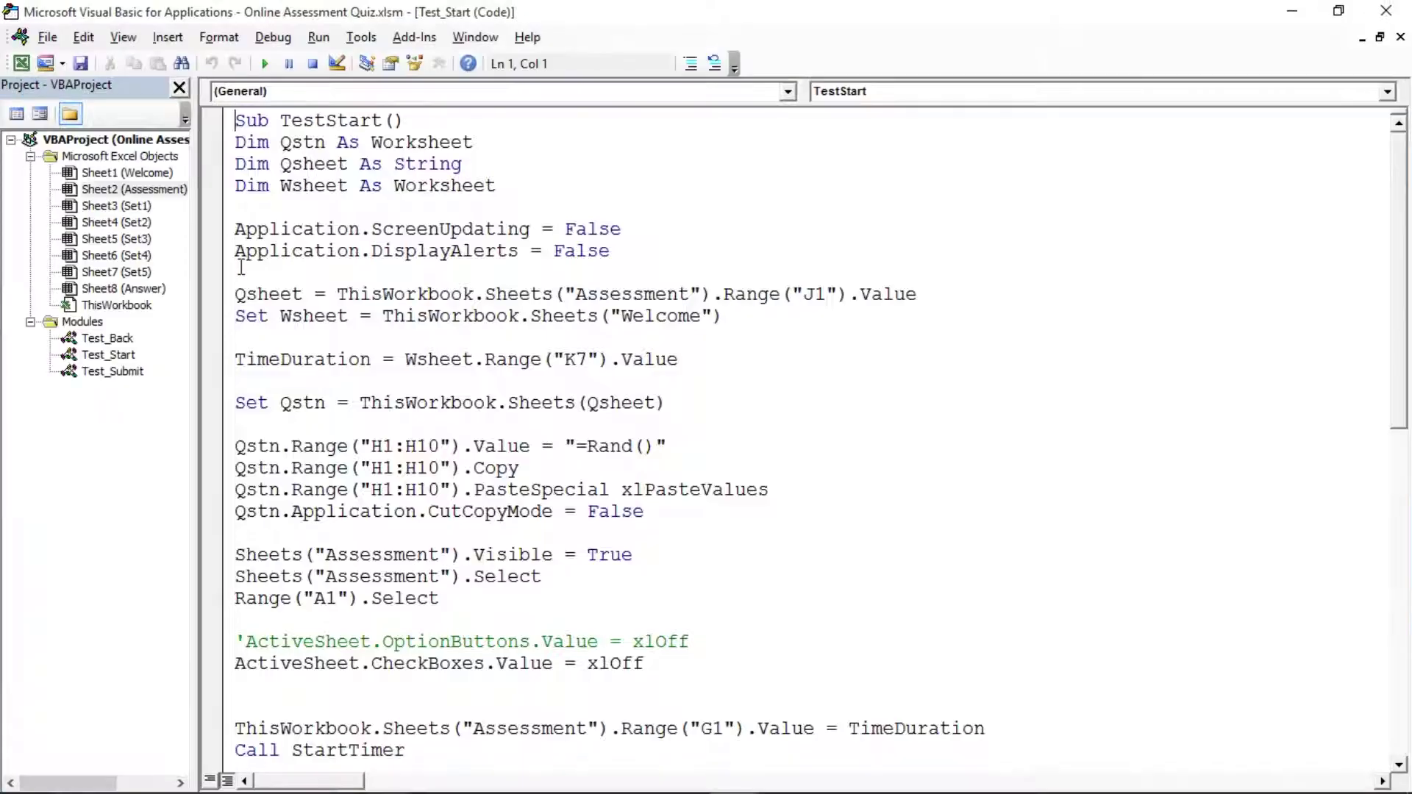
double_click(149, 305)
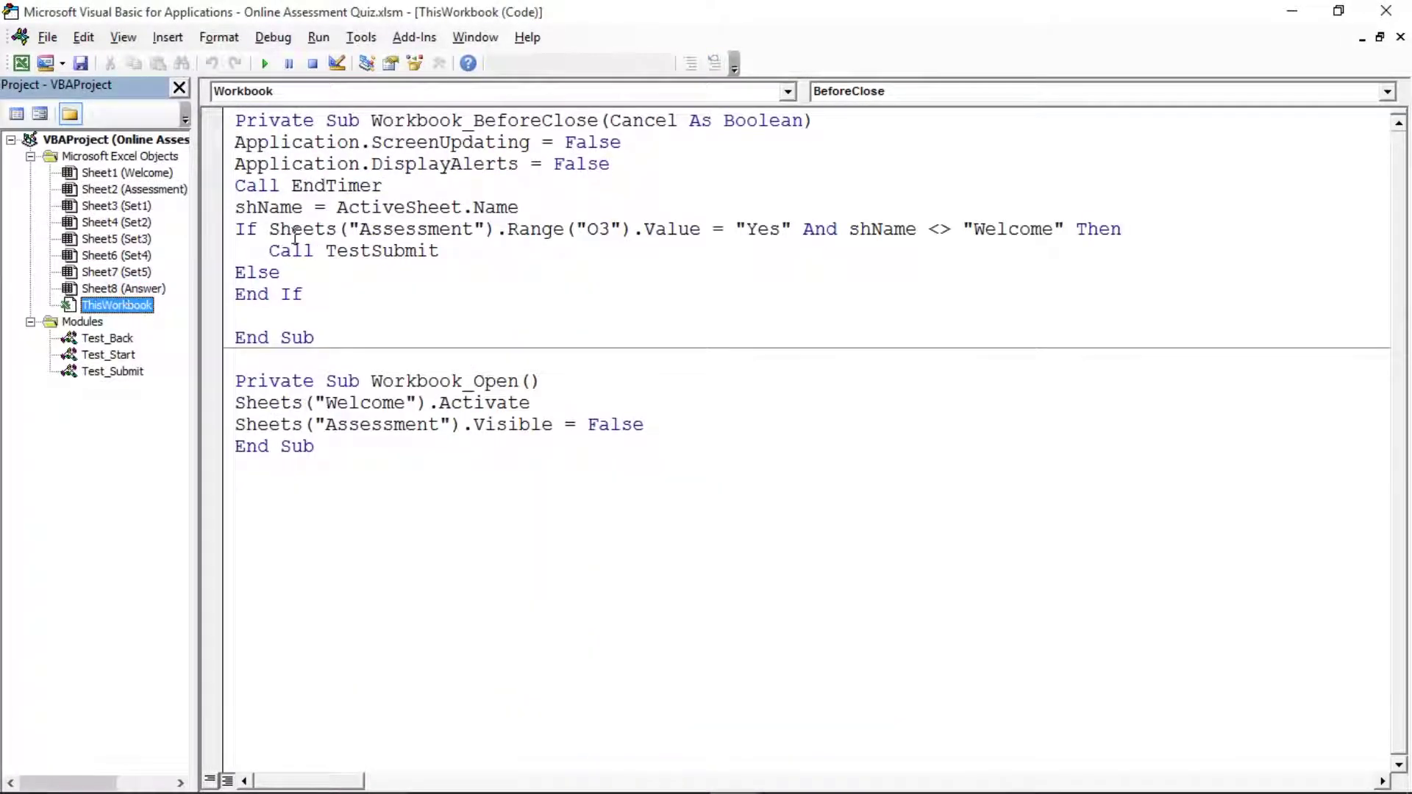
click(292, 229)
drag(235, 120, 495, 334)
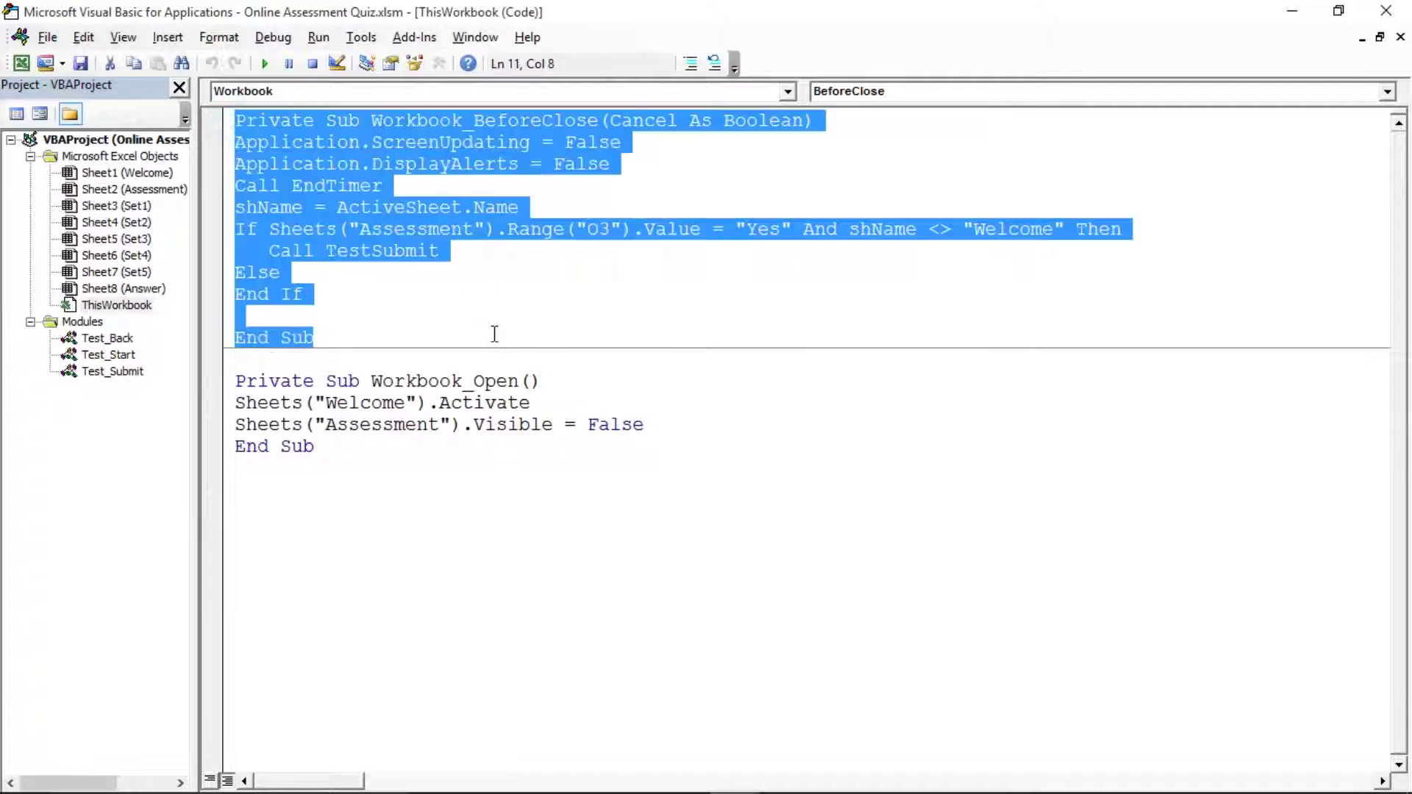
click(360, 402)
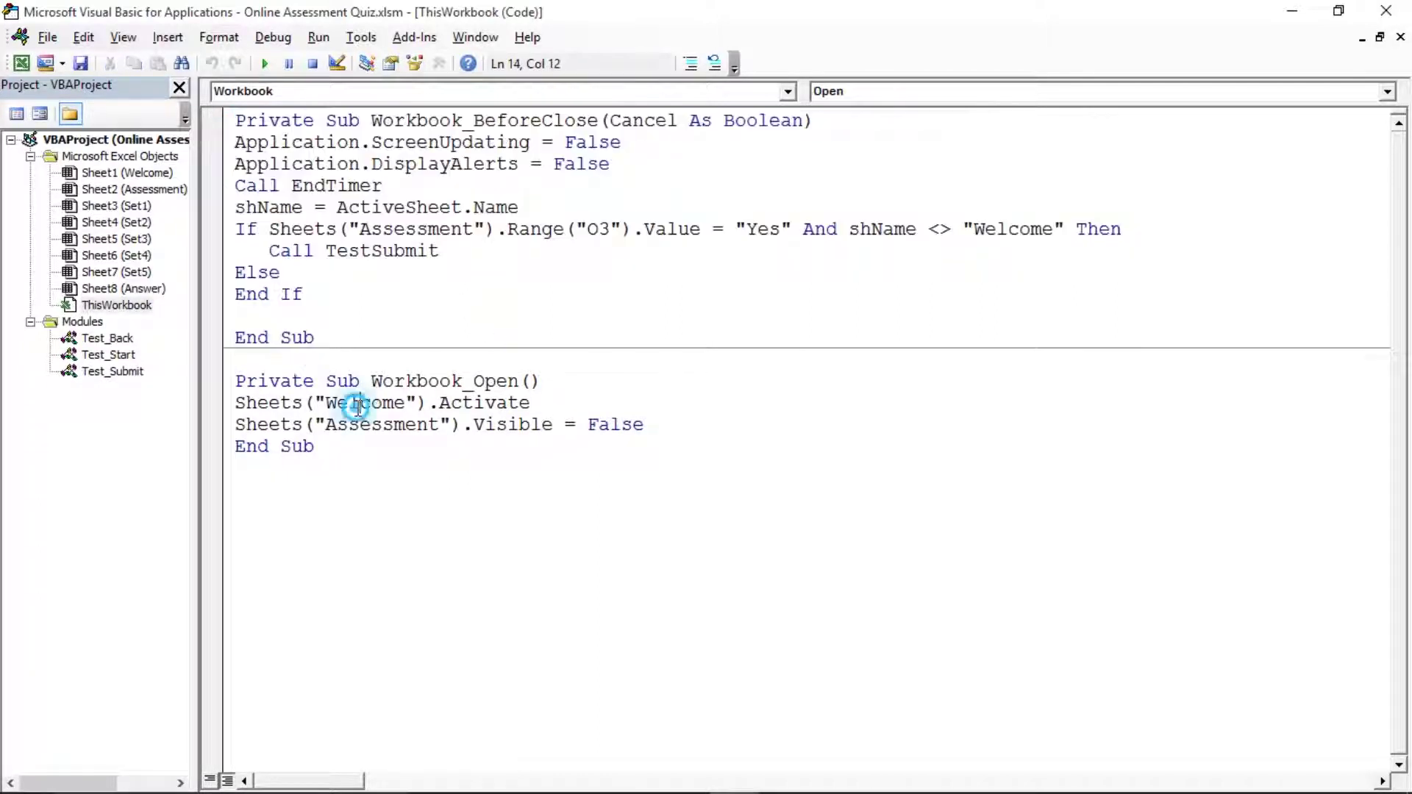
drag(234, 383, 519, 465)
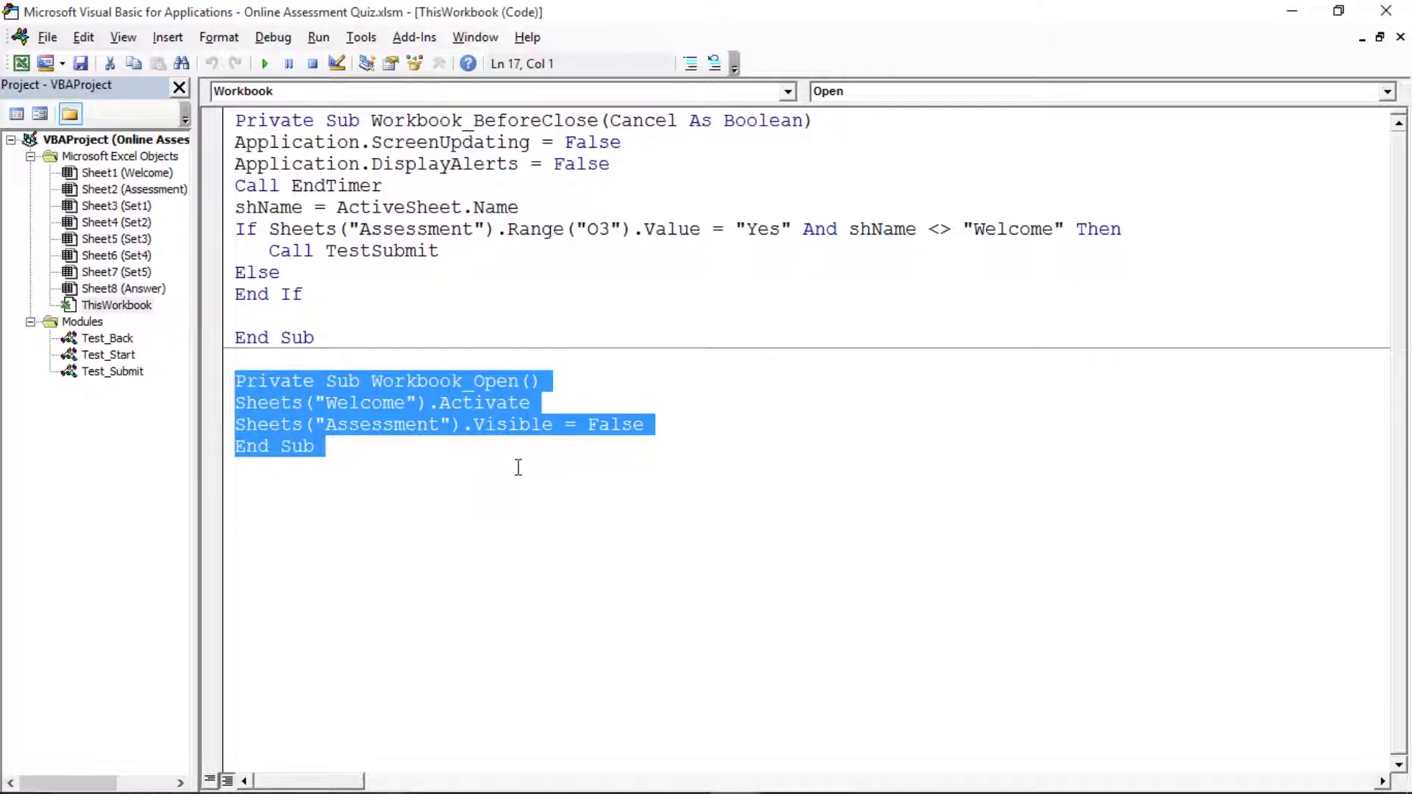
Open the Test_Start module and examine the opening lines of the TestStart procedure.
double_click(101, 362)
click(277, 360)
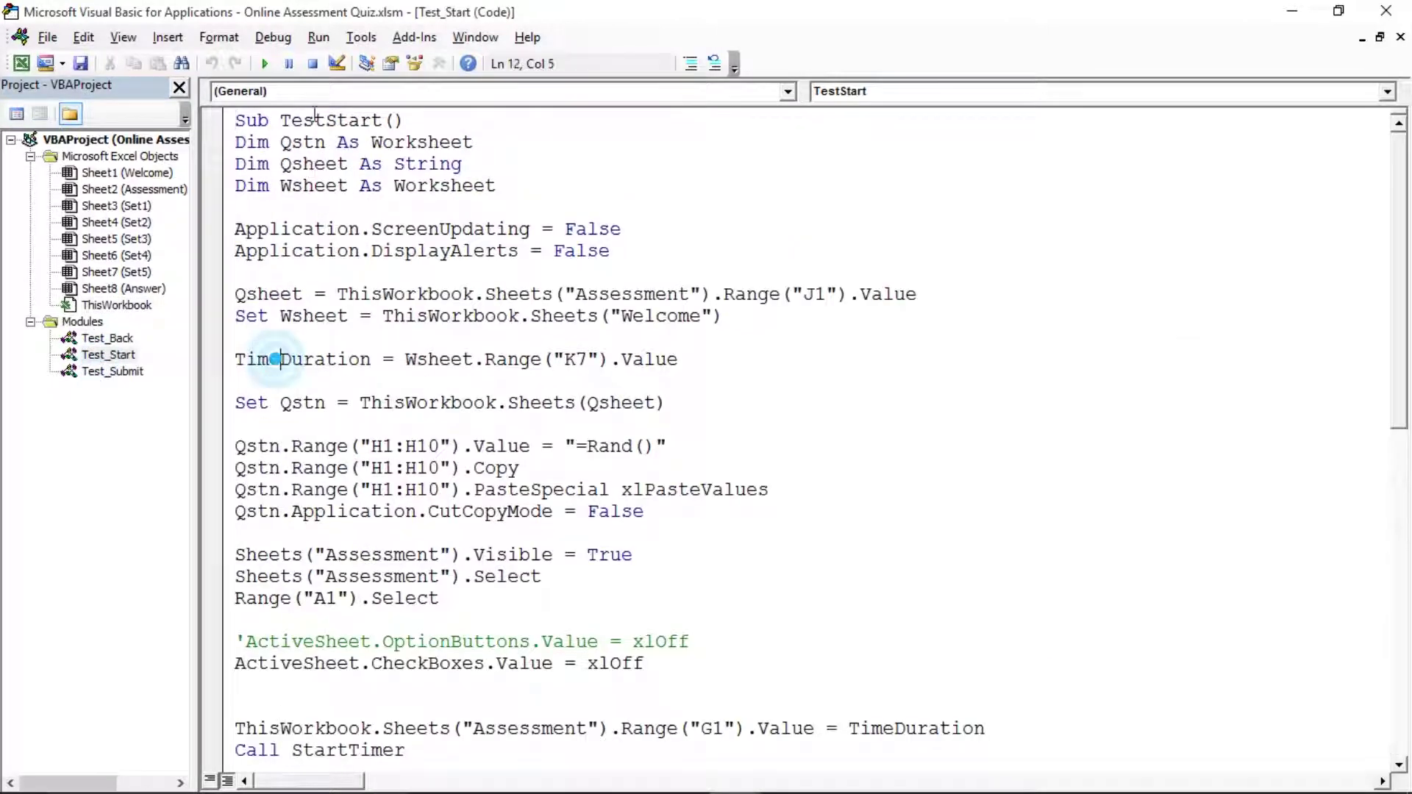
drag(237, 120, 354, 702)
key(Page_Up)
key(Page_Up)
key(Page_Up)
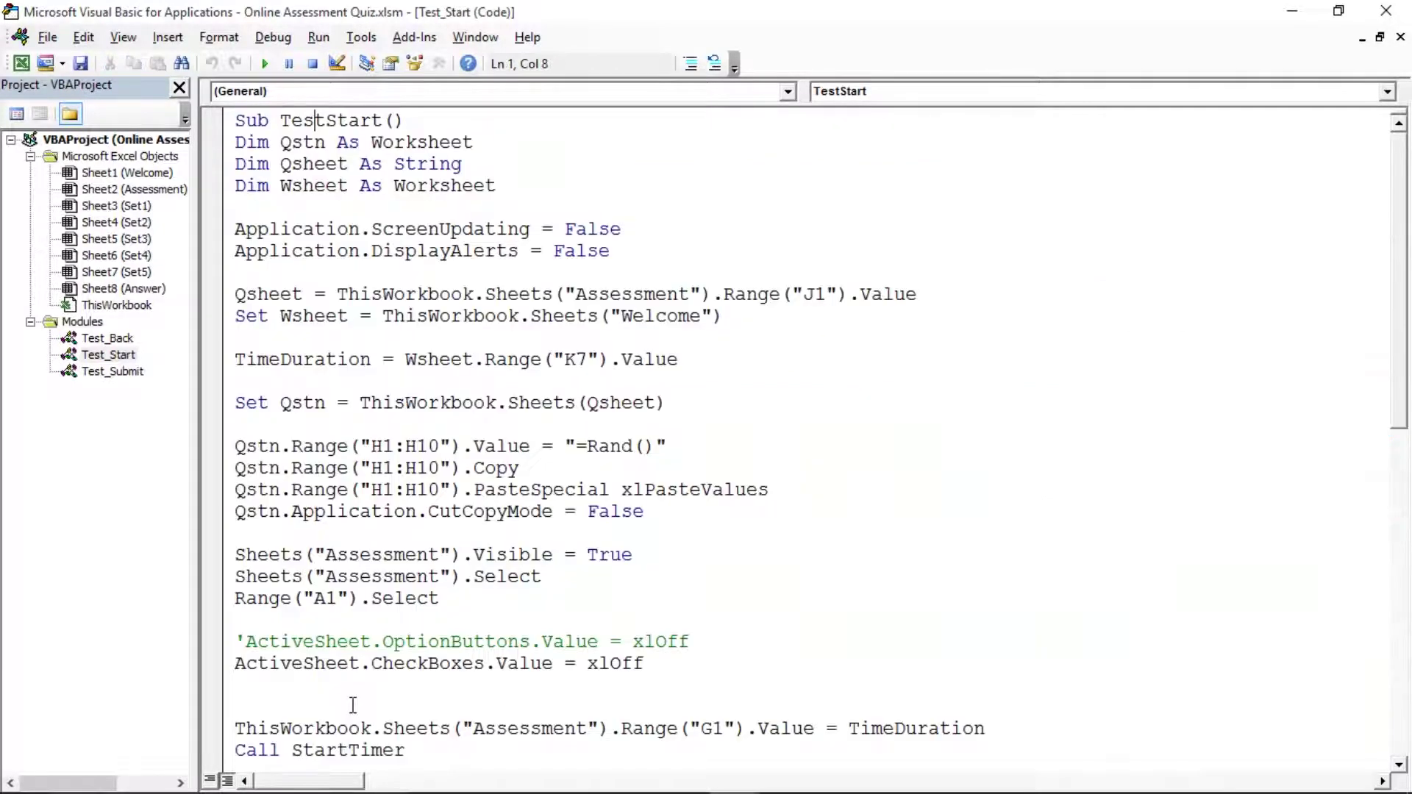
key(Down)
key(Down)
key(Down)
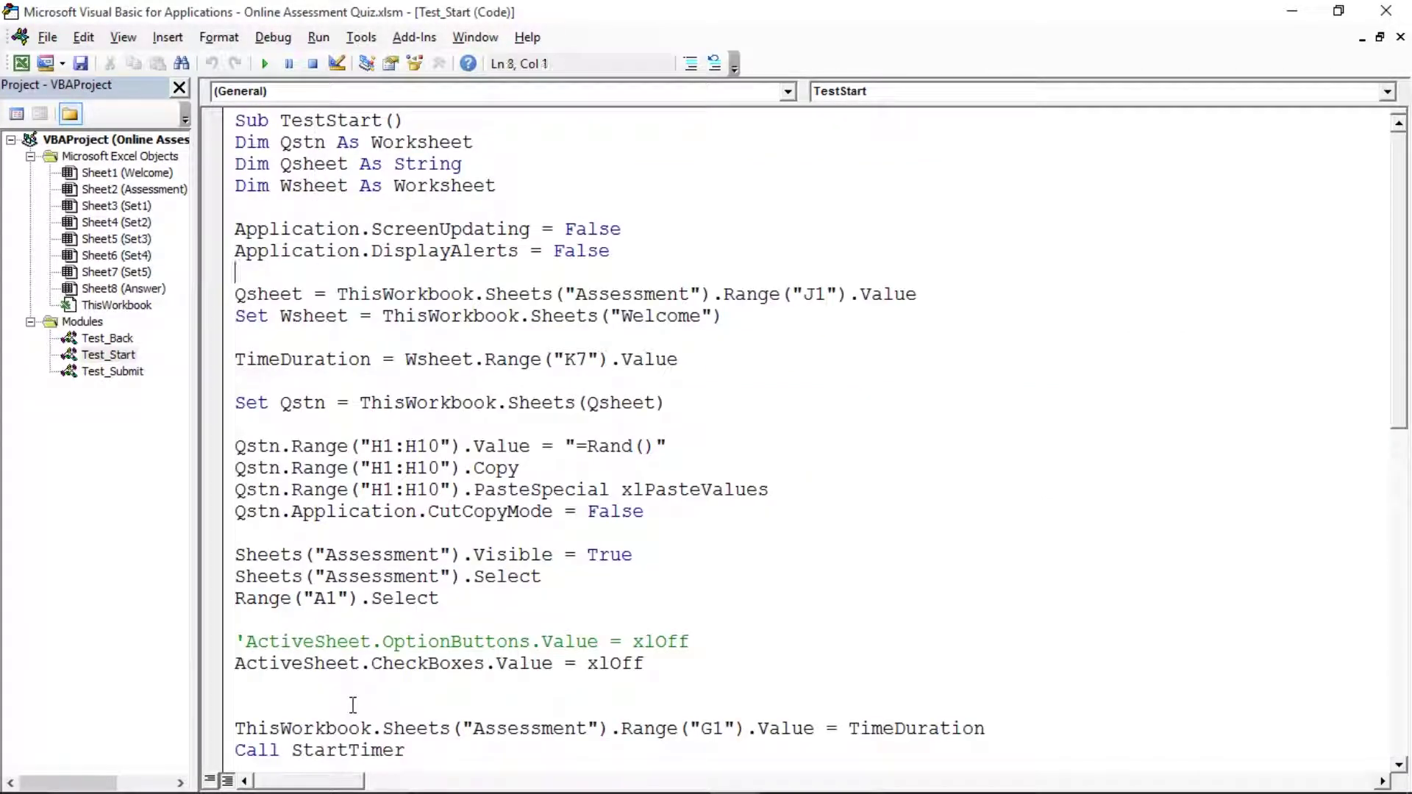
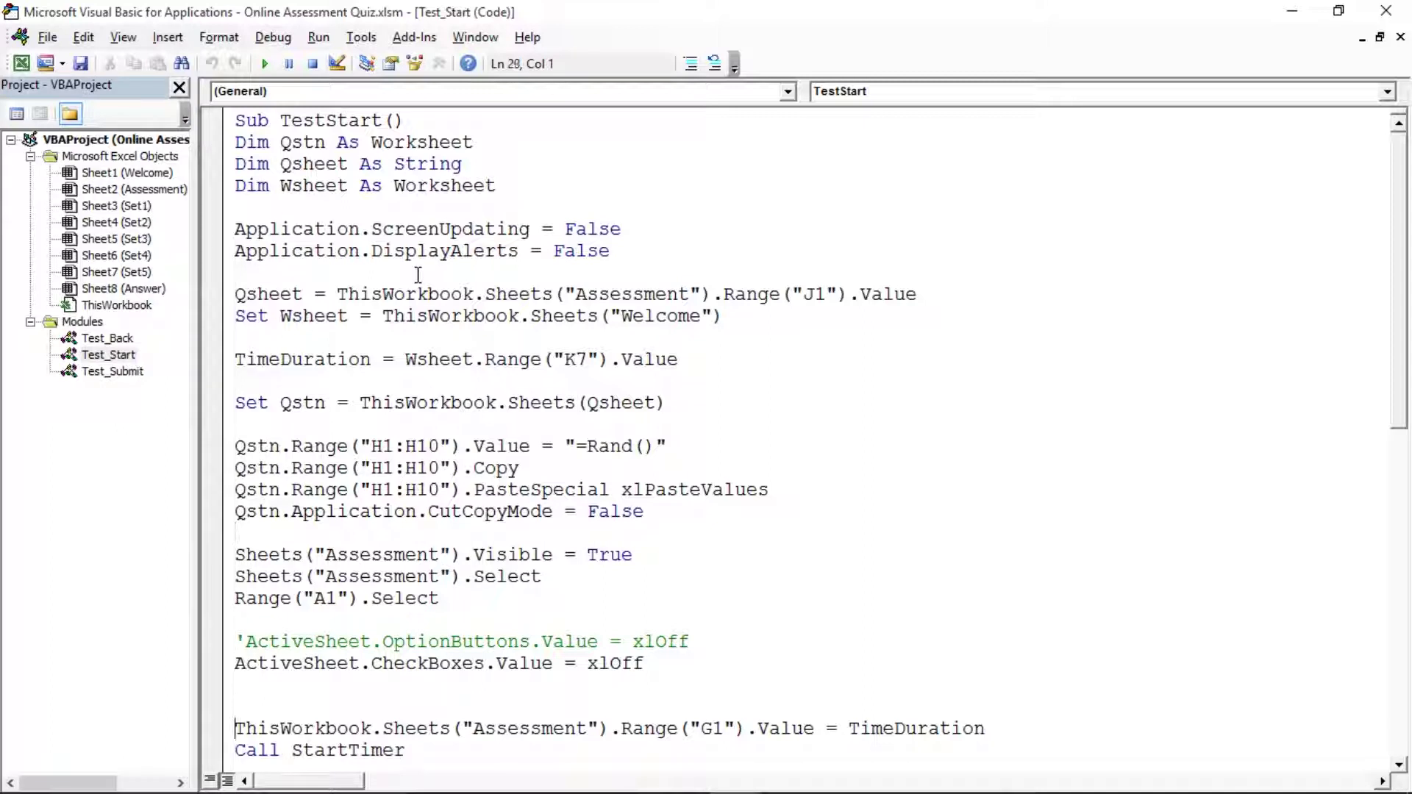
Read TestStart through to its end, focusing on the Call StartTimer line.
key(Down)
key(Down)
key(Down)
key(Down)
key(Down)
key(Down)
key(Down)
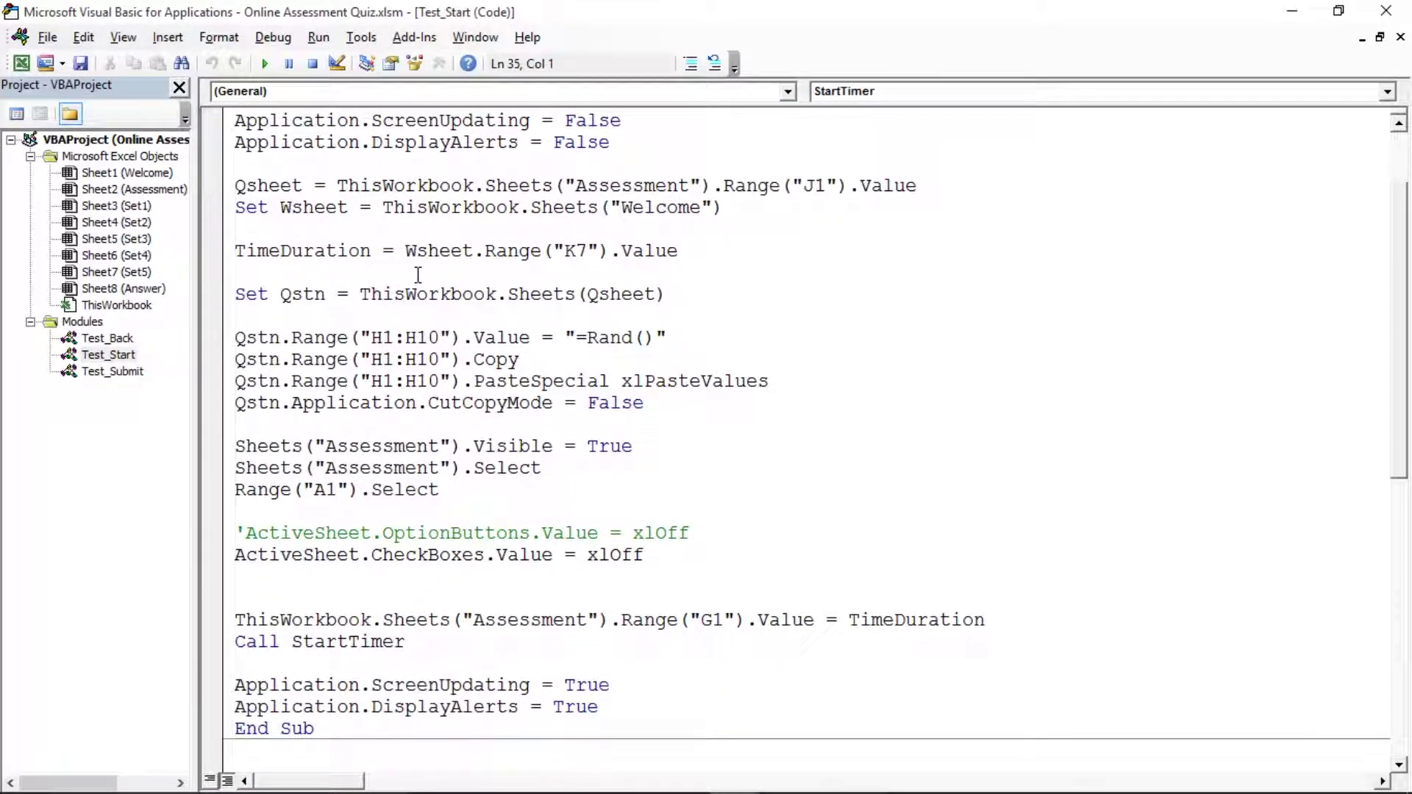
key(Up)
key(Up)
key(Up)
click(238, 643)
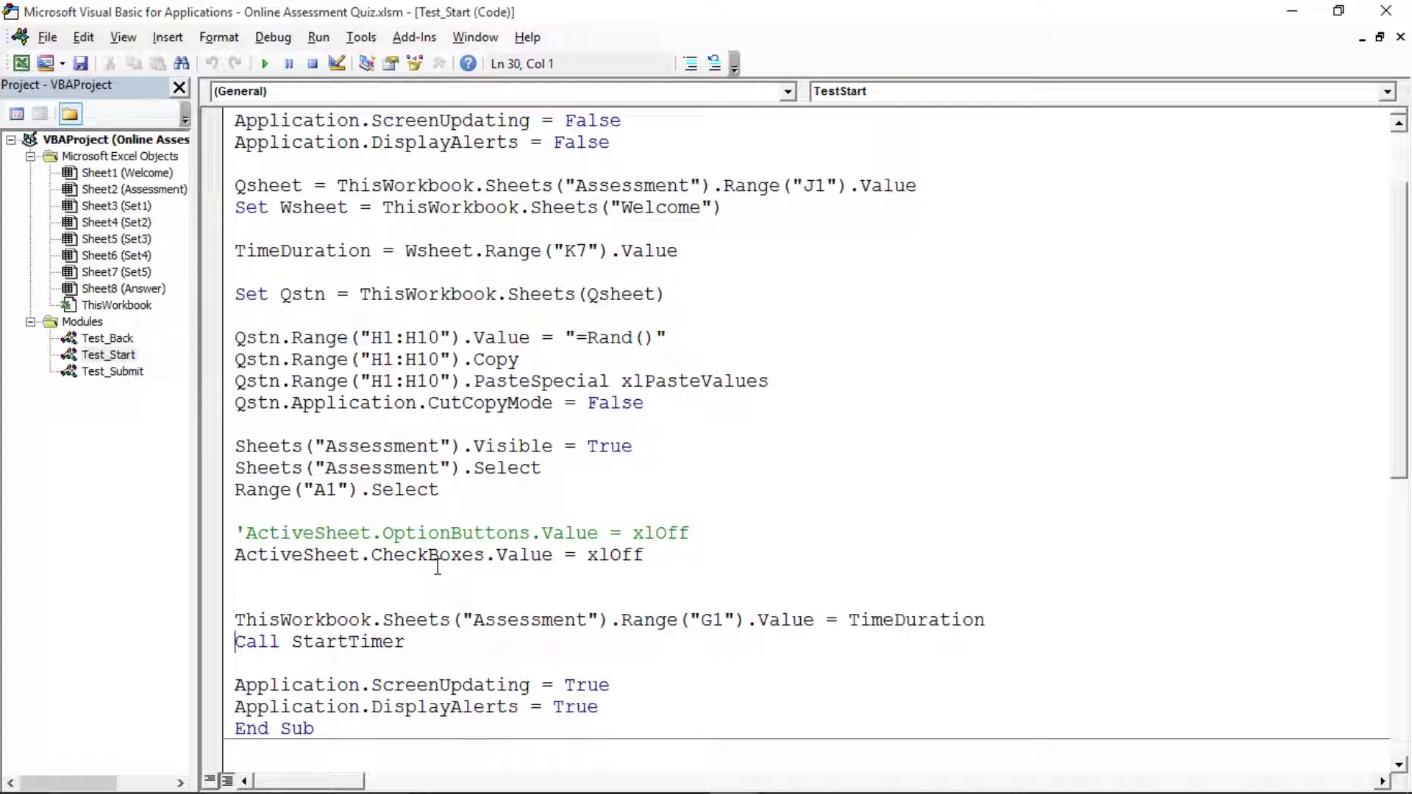
Examine the StartTimer, EndTimer and Next_TimeCounter procedures, and return to the start of the Test_Start module.
key(Down)
key(Down)
key(Down)
key(Down)
key(Down)
key(Down)
key(Down)
key(Down)
key(Down)
key(Down)
key(Down)
key(Down)
key(Down)
key(Down)
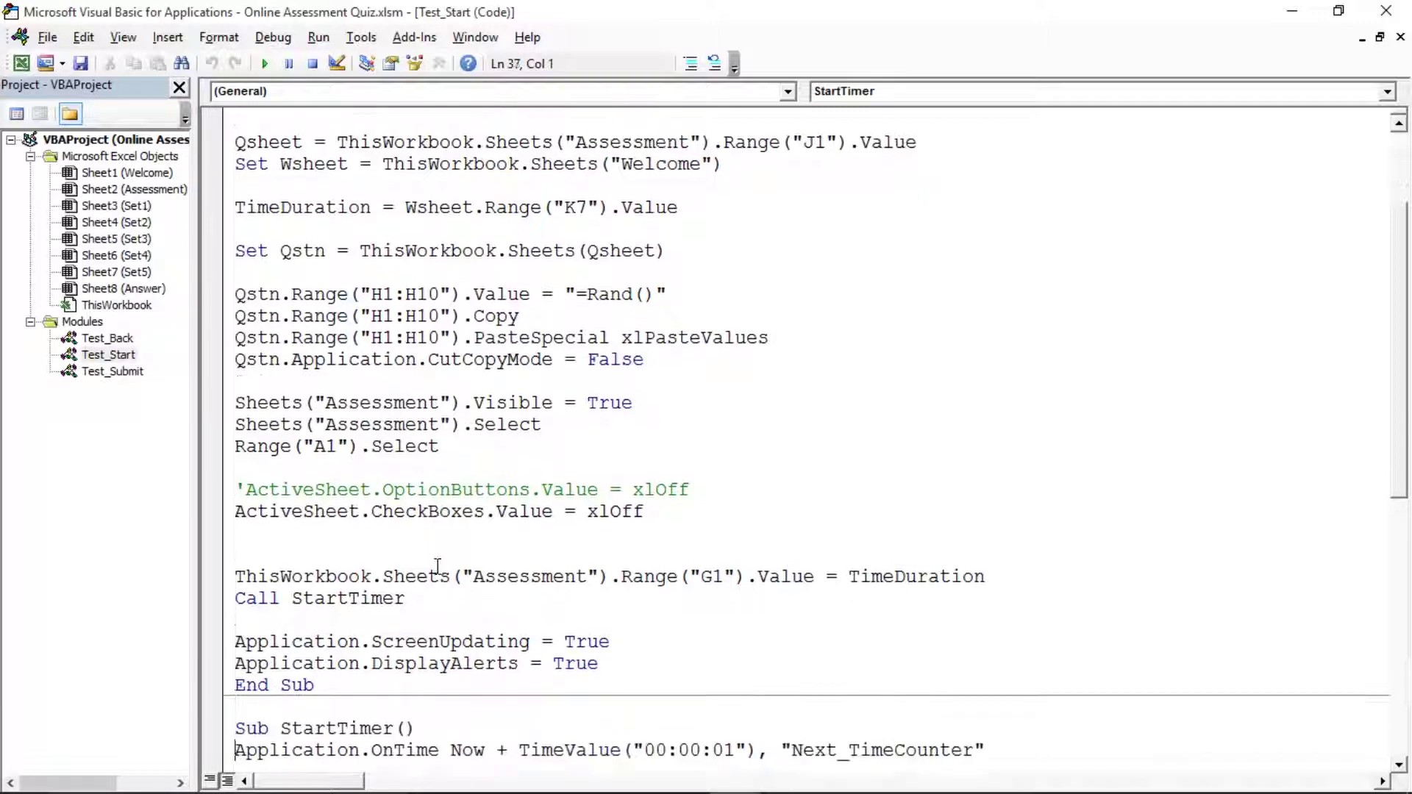
key(Down)
key(Down)
key(Down)
key(Down)
key(Down)
key(Down)
key(Down)
key(Down)
key(Down)
key(Down)
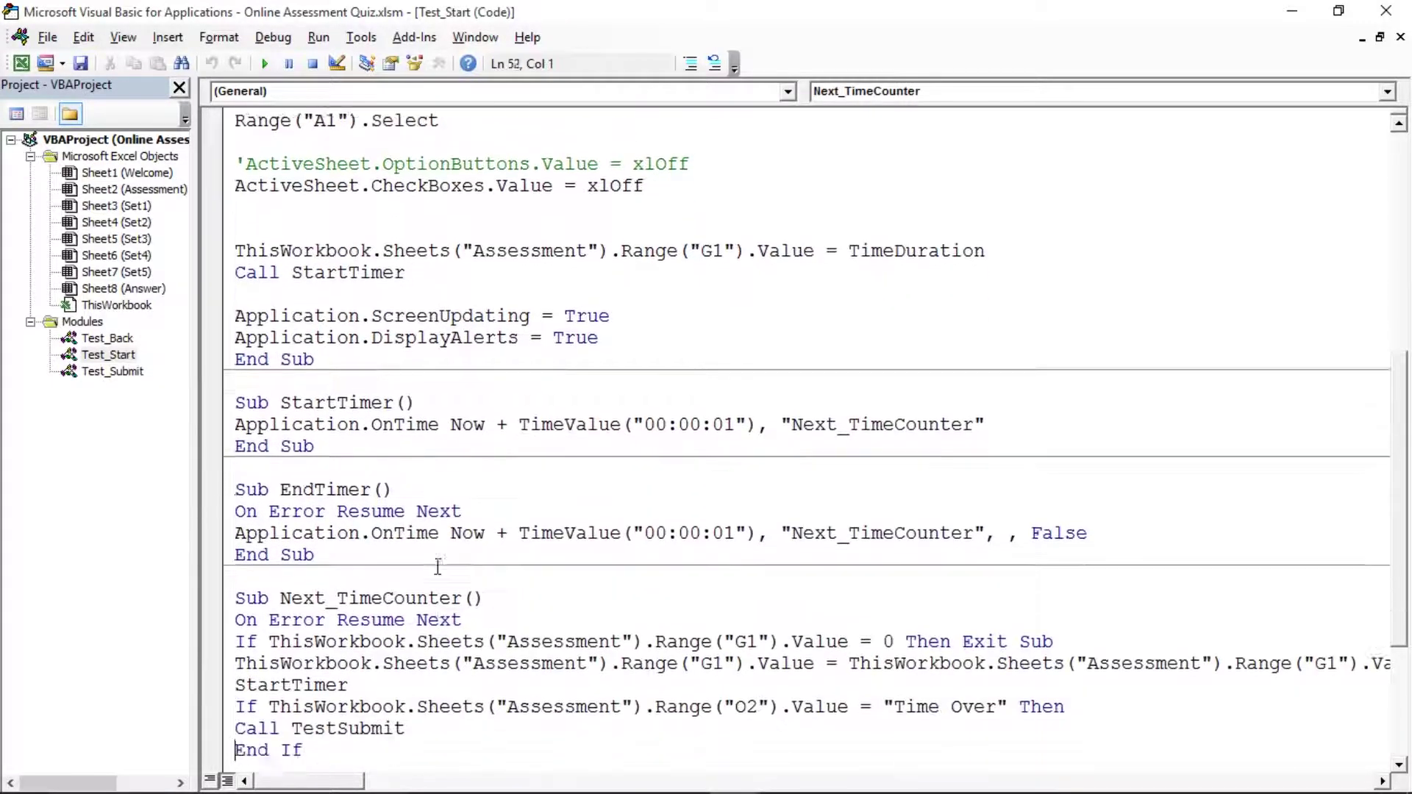
key(Down)
key(Down)
key(Down)
key(Down)
key(Down)
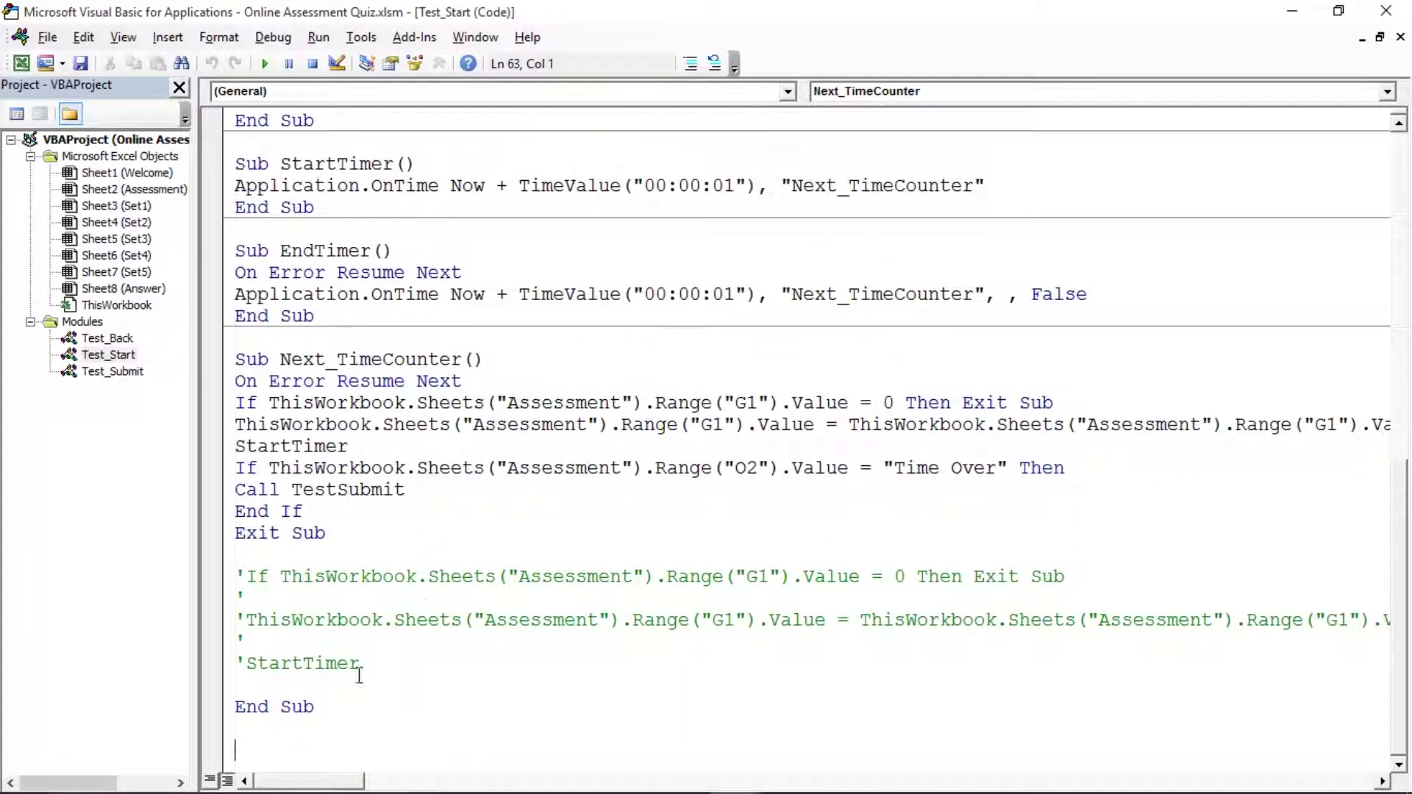
mouse_move(320, 784)
mouse_down()
mouse_move(359, 786)
mouse_move(314, 788)
mouse_up()
mouse_move(293, 788)
mouse_down()
mouse_move(339, 787)
mouse_move(290, 787)
mouse_up()
mouse_move(265, 789)
key(ctrl+Home)
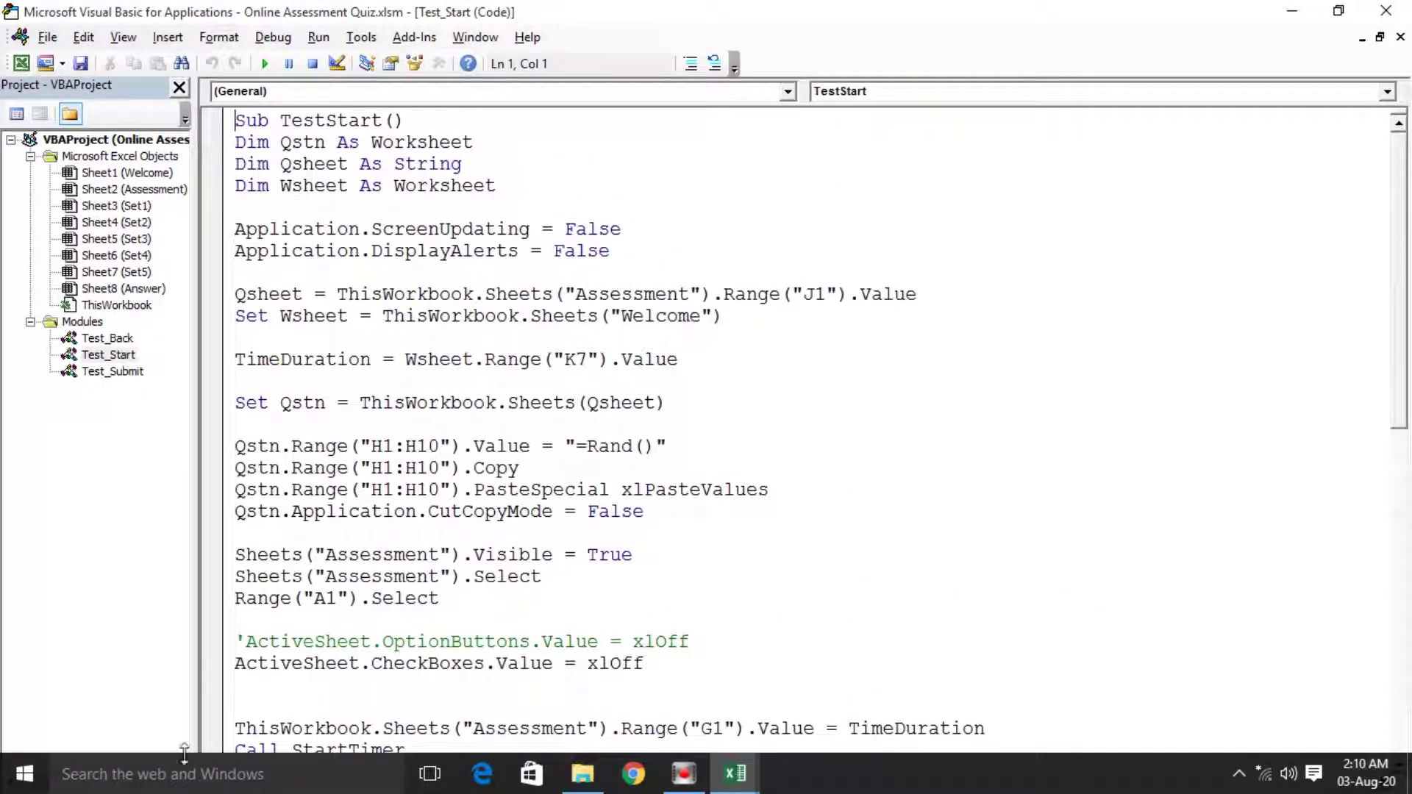
Open the Test_Submit module and examine TestSubmit's declarations and the loop that collects answers from the Answer sheet.
double_click(135, 374)
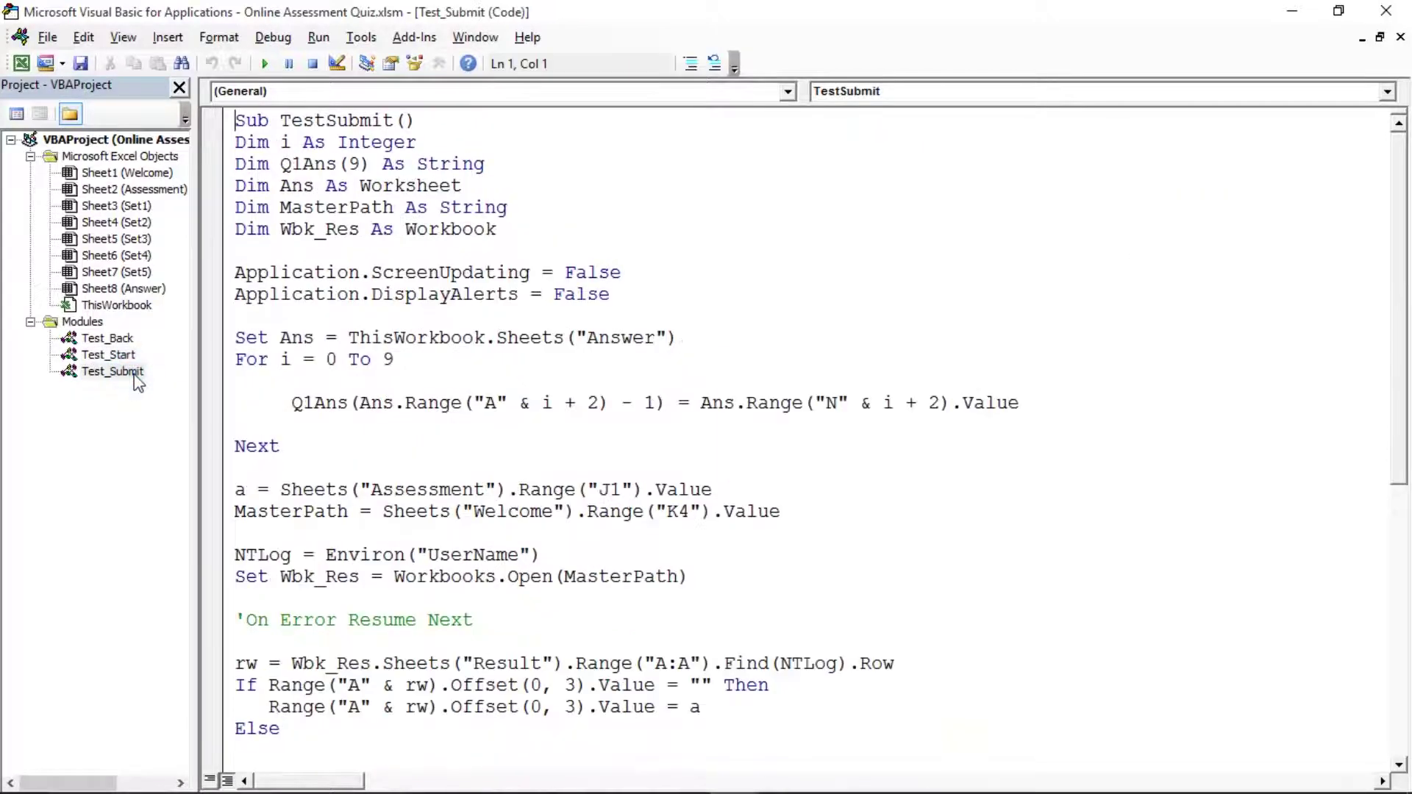
click(434, 218)
key(Down)
key(Down)
key(Down)
key(Down)
key(Down)
key(Down)
key(Down)
key(Down)
key(Down)
key(shift+Down)
key(shift+Down)
key(shift+Down)
key(shift+Down)
key(shift+Down)
key(shift+Down)
key(shift+Down)
key(shift+Down)
key(shift+Down)
key(shift+Down)
key(shift+Down)
key(shift+Down)
key(shift+Down)
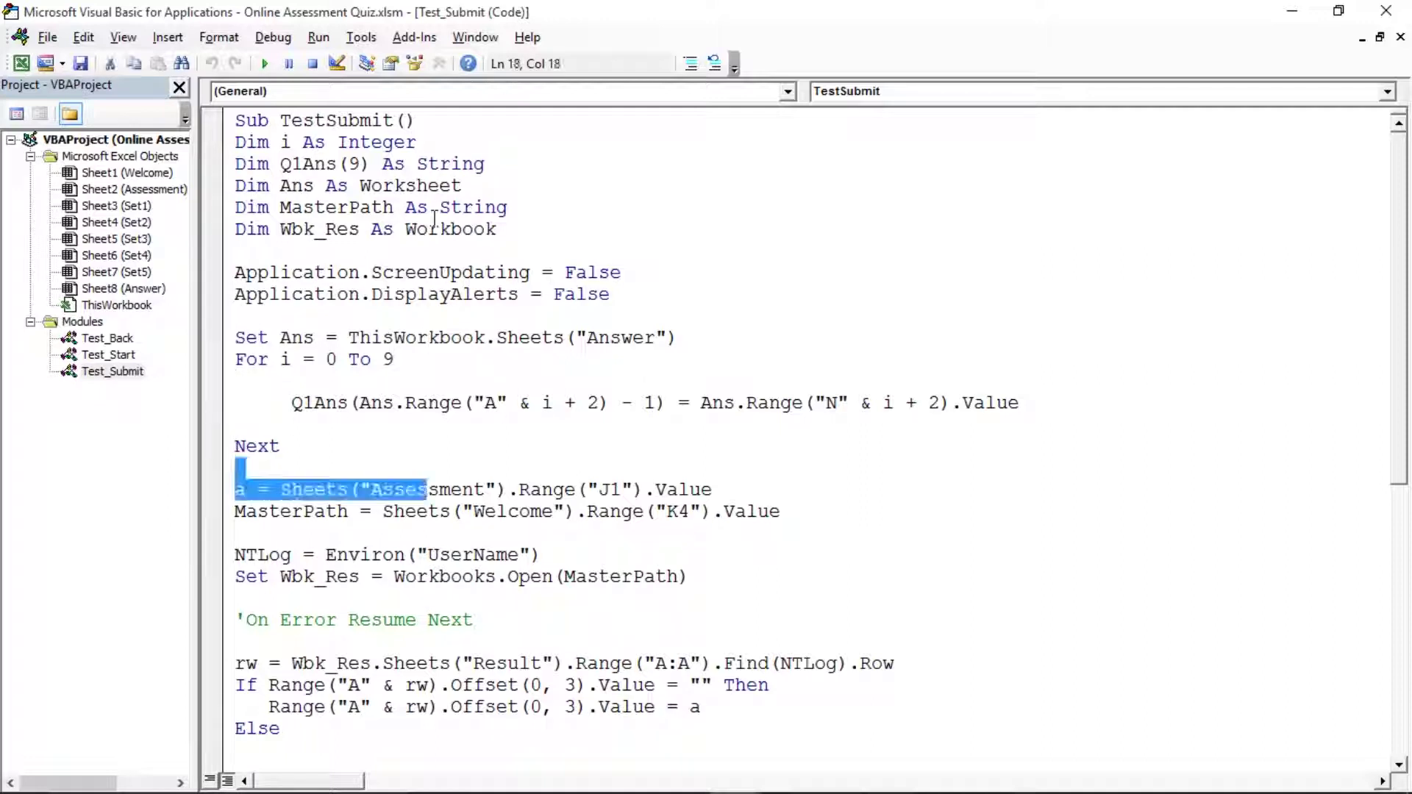
Read the rest of TestSubmit, covering the result workbook lookup and answer saving, and return to its first line.
key(Down)
key(Down)
key(End)
key(Down)
key(Down)
key(Down)
key(Down)
key(Down)
key(Down)
key(Down)
key(Down)
key(Down)
key(Down)
key(Down)
key(Down)
key(Down)
key(Down)
key(Down)
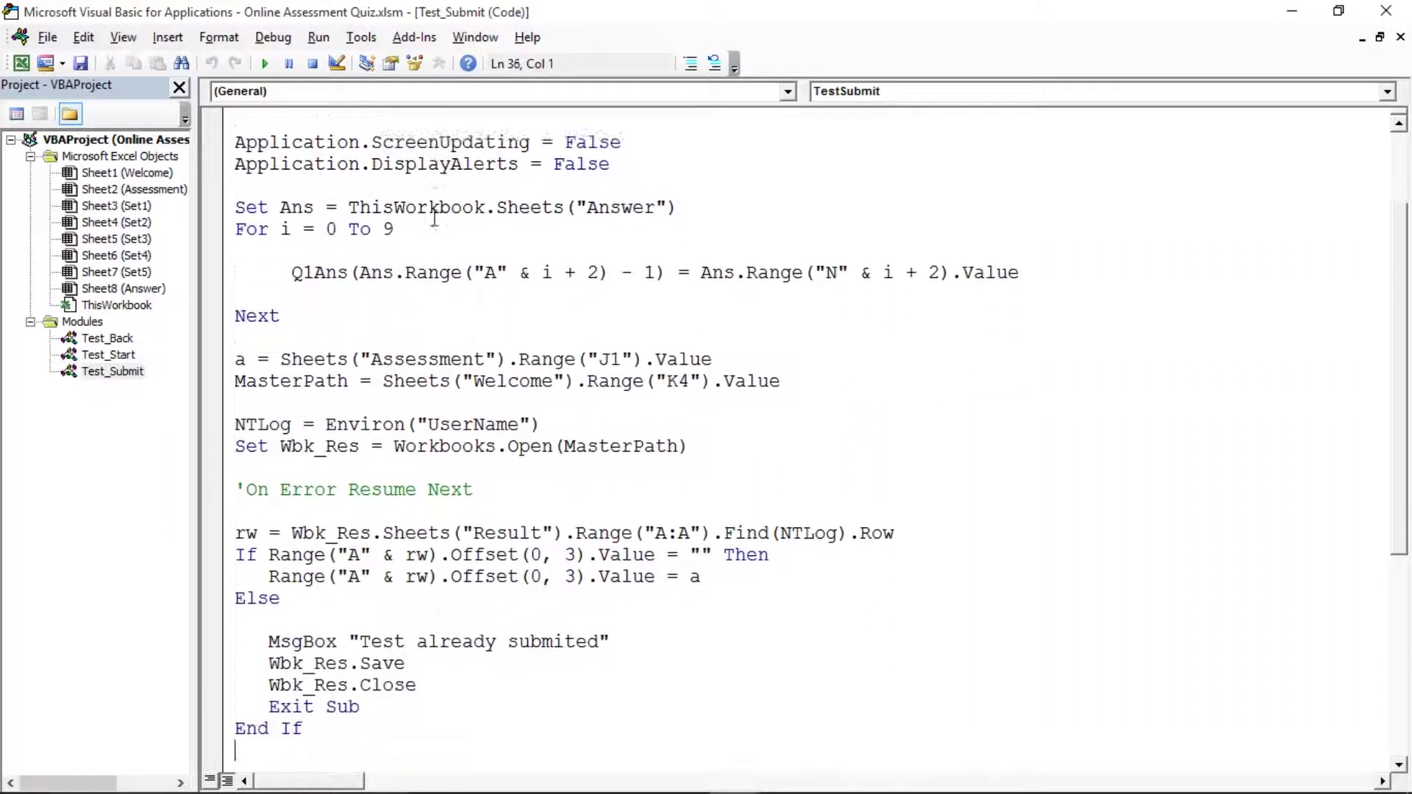
key(Down)
key(Down)
key(Down)
key(Down)
key(Down)
key(Down)
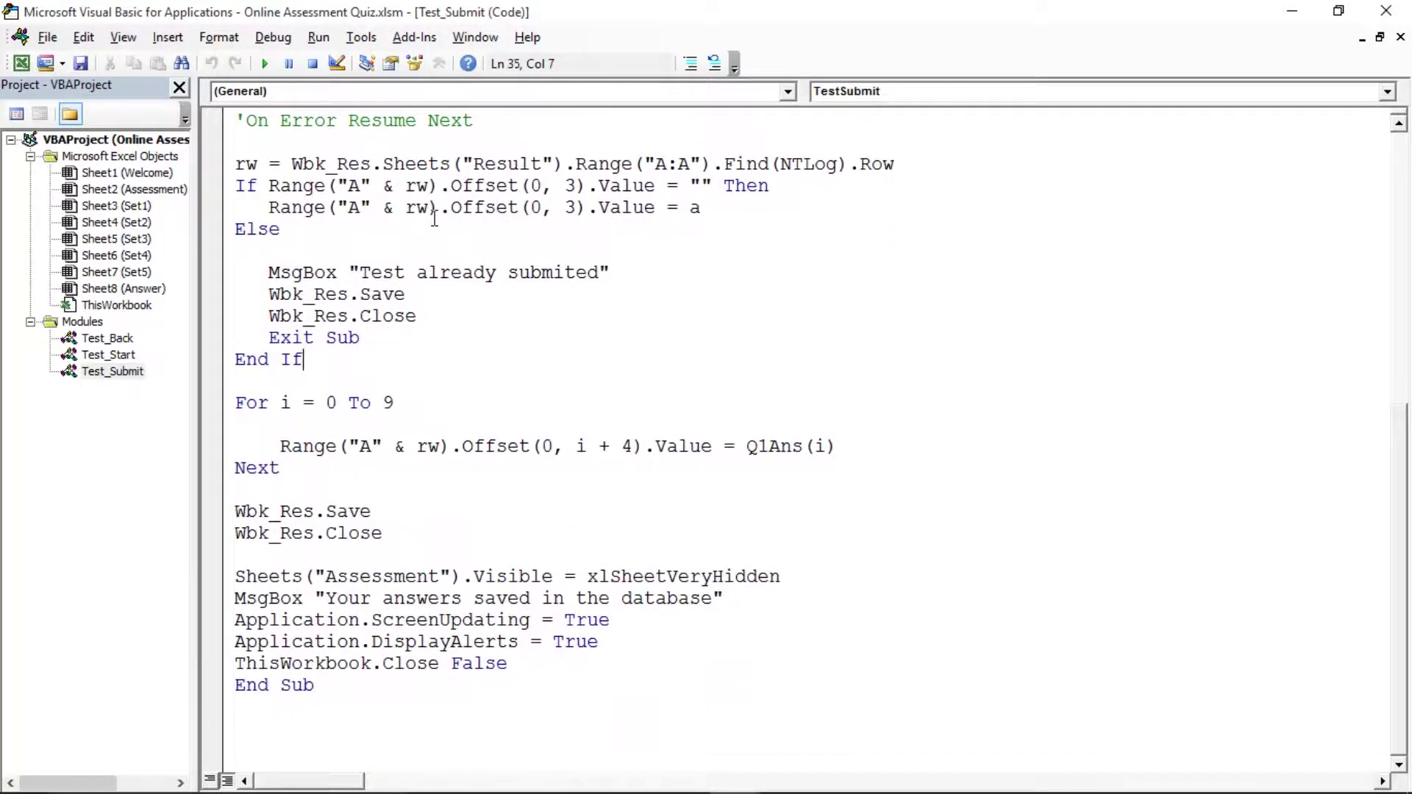
key(Up)
key(Up)
key(Up)
key(Up)
key(Up)
key(Up)
key(Up)
key(Up)
key(Up)
key(Up)
key(Up)
key(Up)
key(Up)
key(Up)
key(Up)
key(Up)
key(Up)
key(Up)
key(Up)
key(Up)
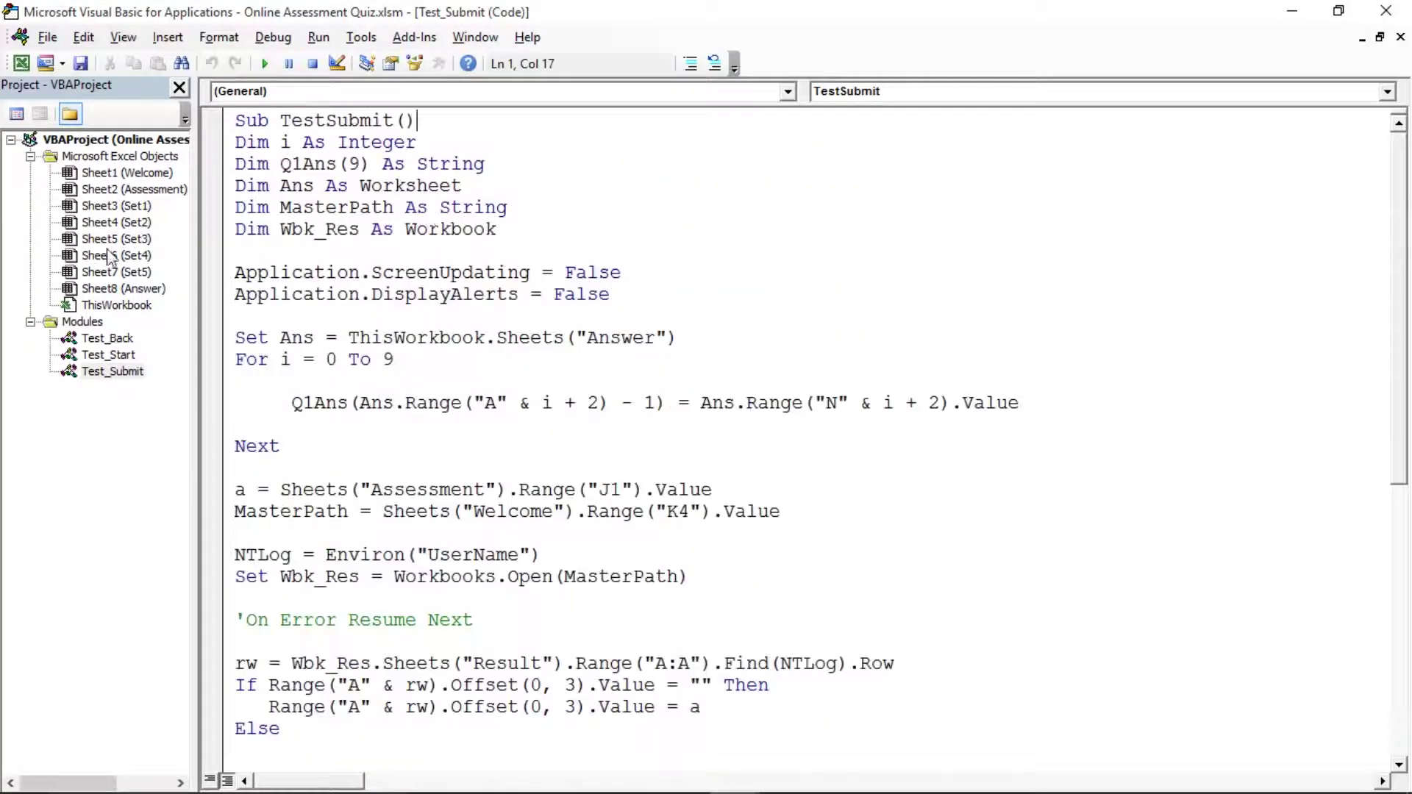
Open the Test_Back module and examine the body of the TestBack procedure.
double_click(110, 339)
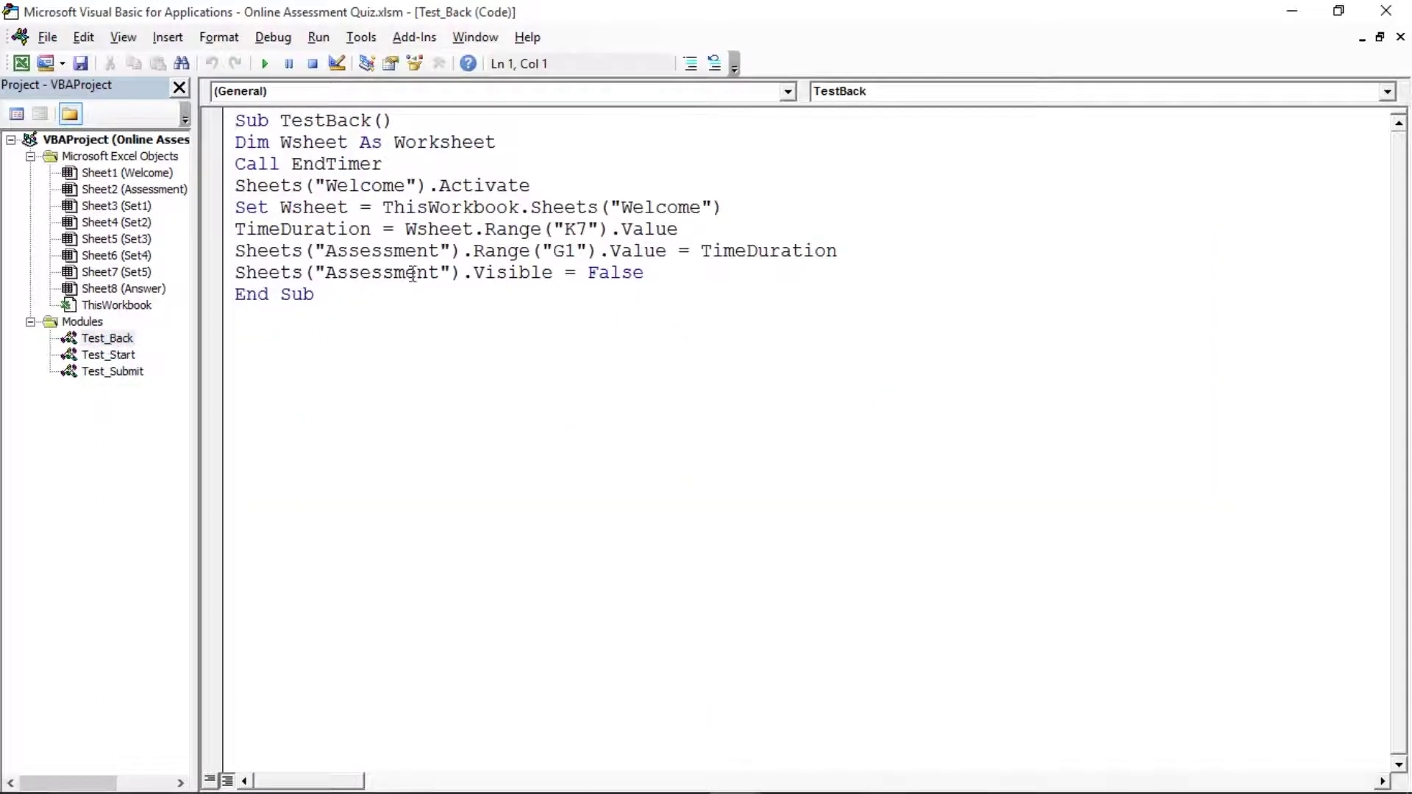
click(410, 273)
drag(236, 142, 732, 270)
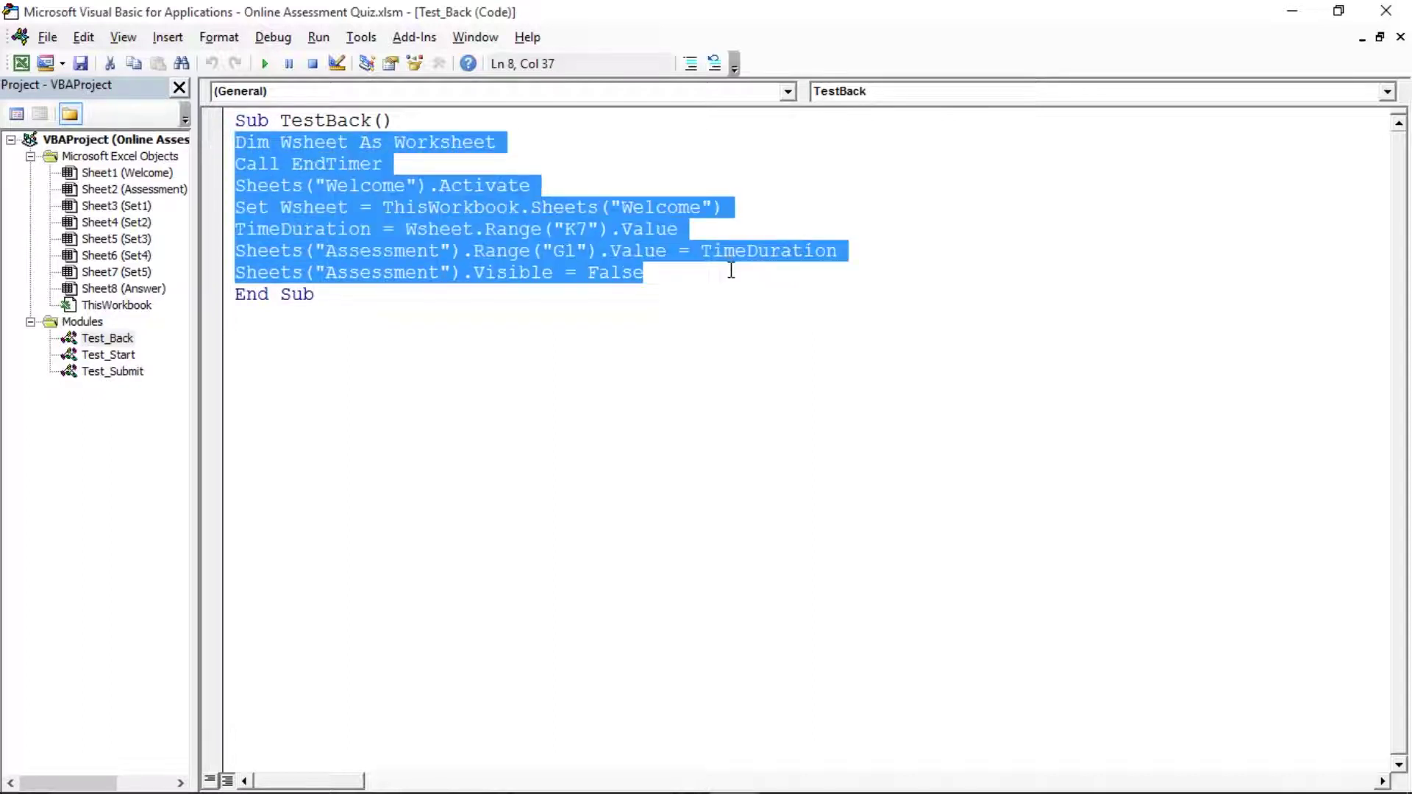
click(456, 294)
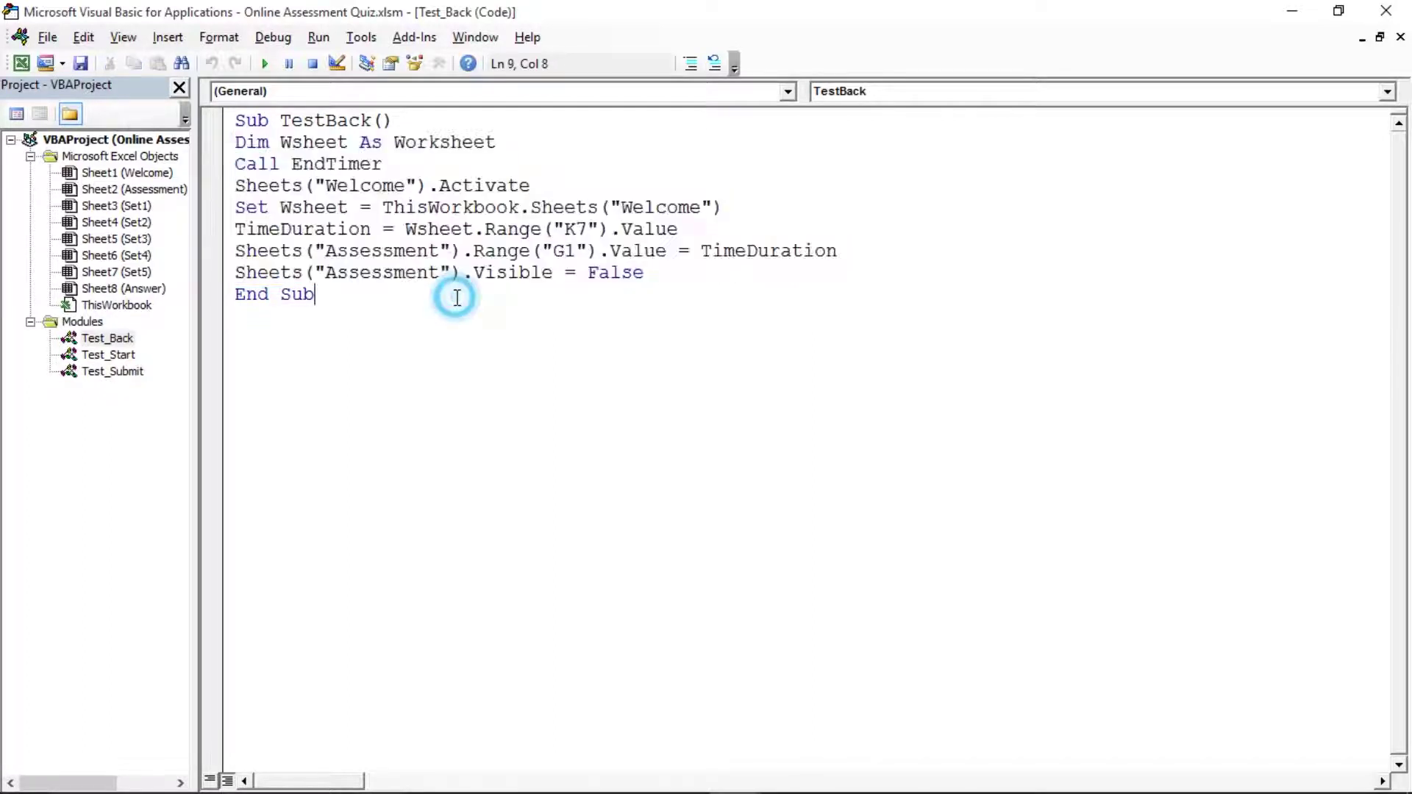
Revisit ThisWorkbook and examine the statements inside Workbook_BeforeClose and Workbook_Open.
double_click(114, 305)
click(394, 208)
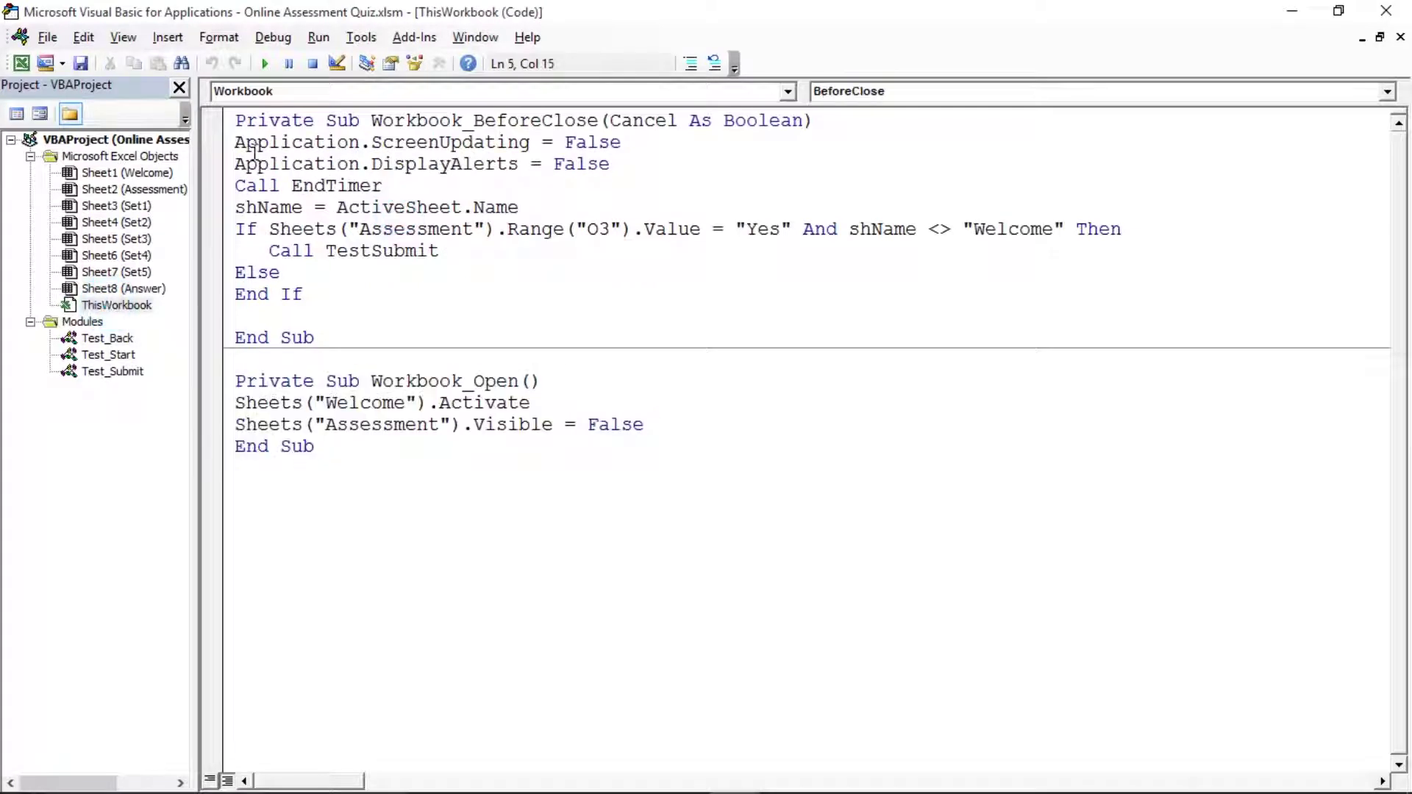
drag(237, 142, 489, 278)
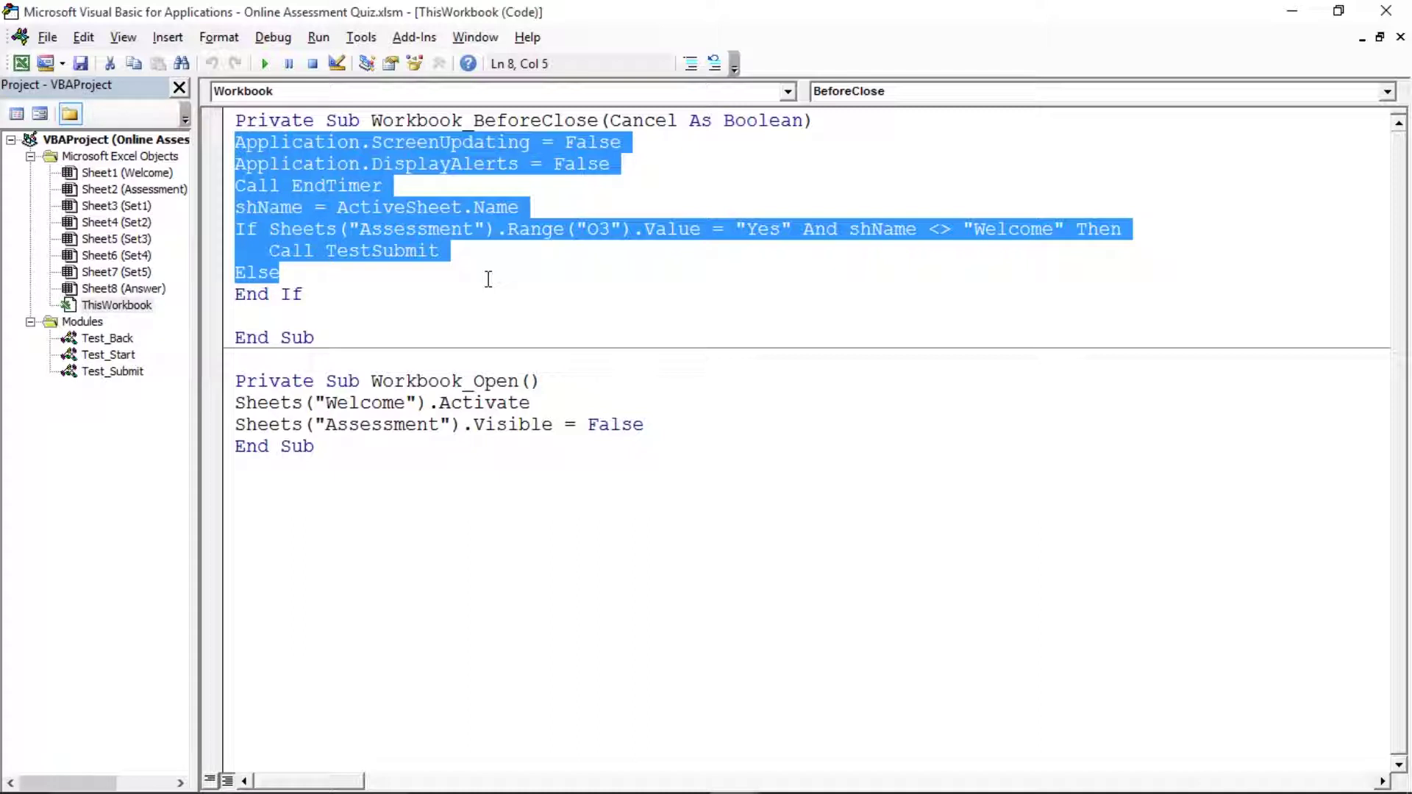
click(339, 292)
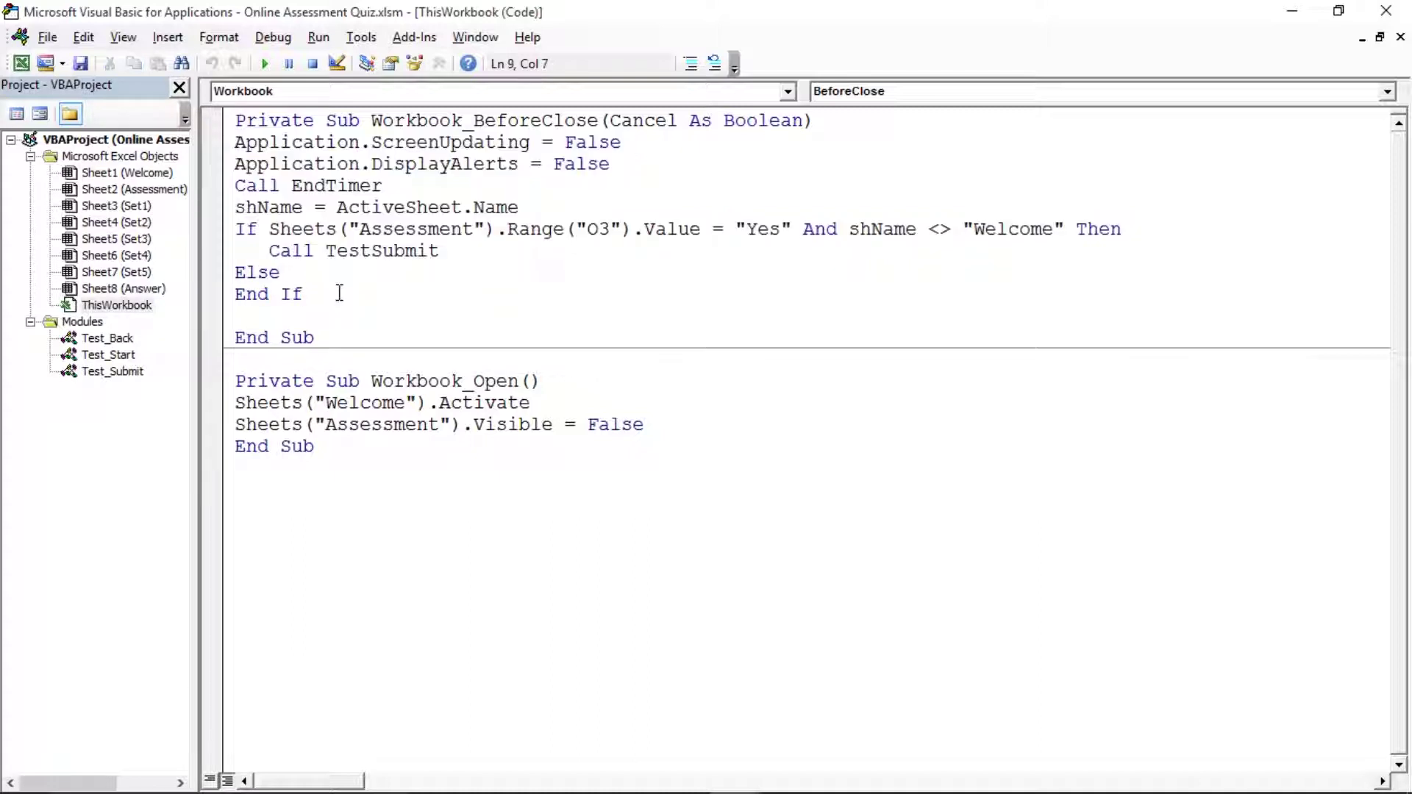
click(303, 361)
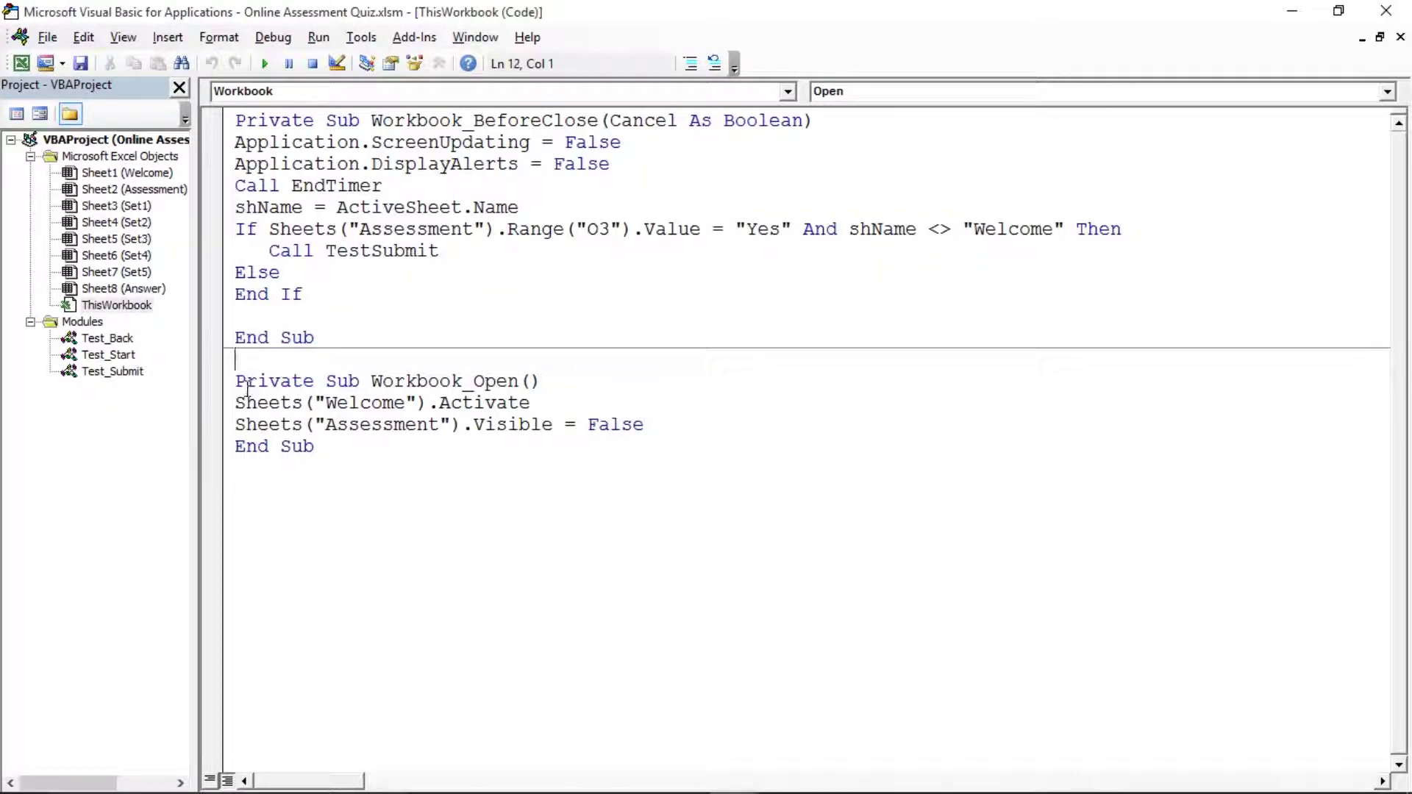
drag(237, 401, 739, 439)
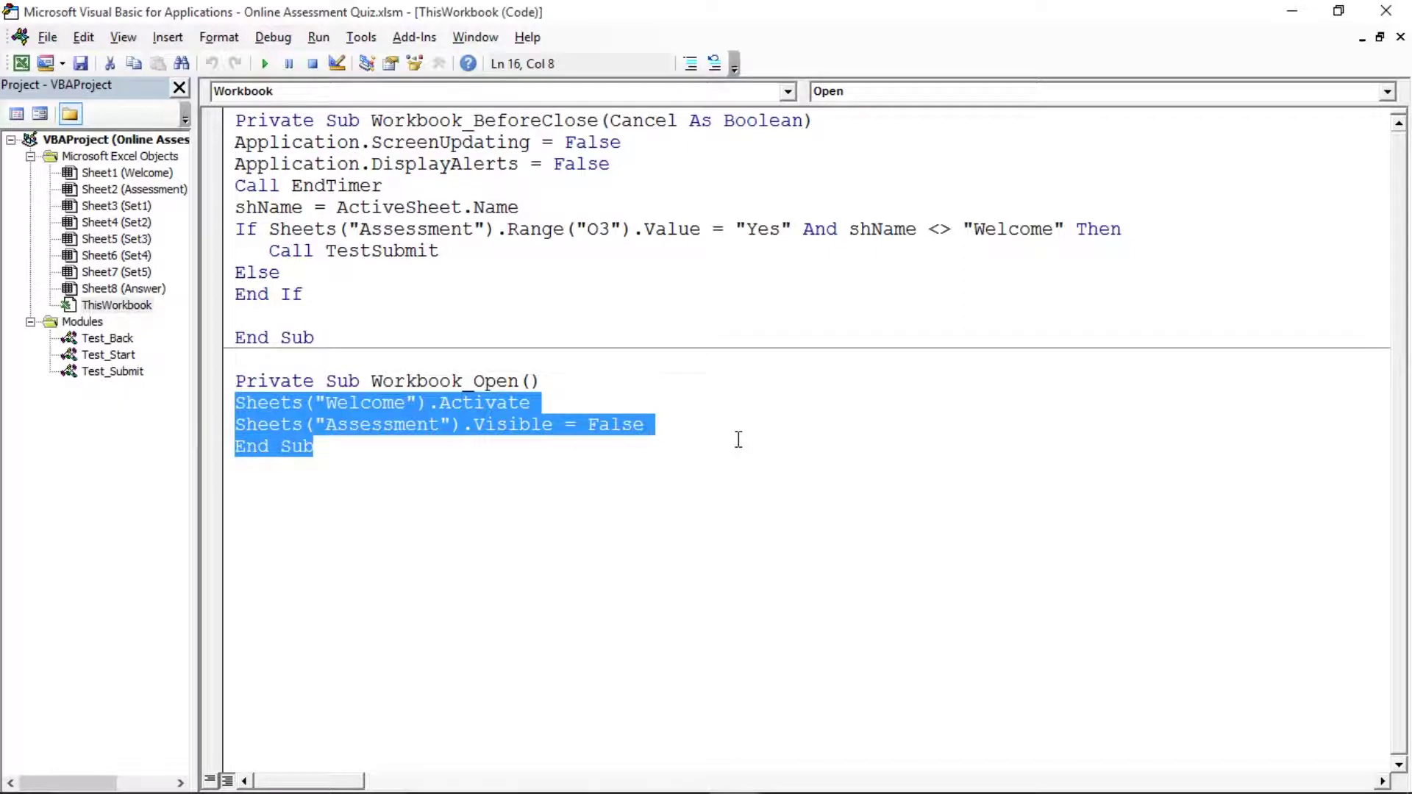
click(631, 459)
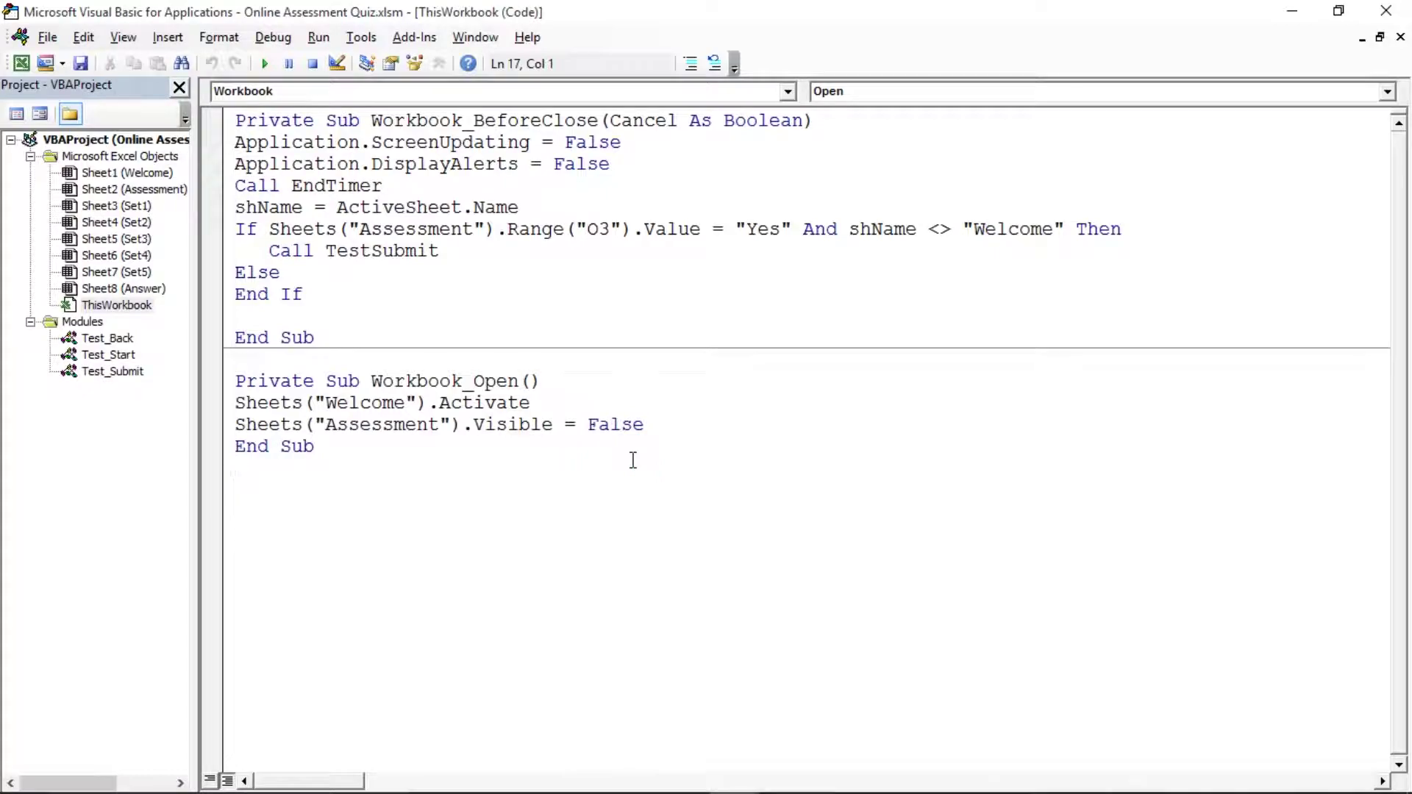
Switch back to the quiz workbook, submit the assessment, acknowledge the message and close Excel.
key(alt+Tab)
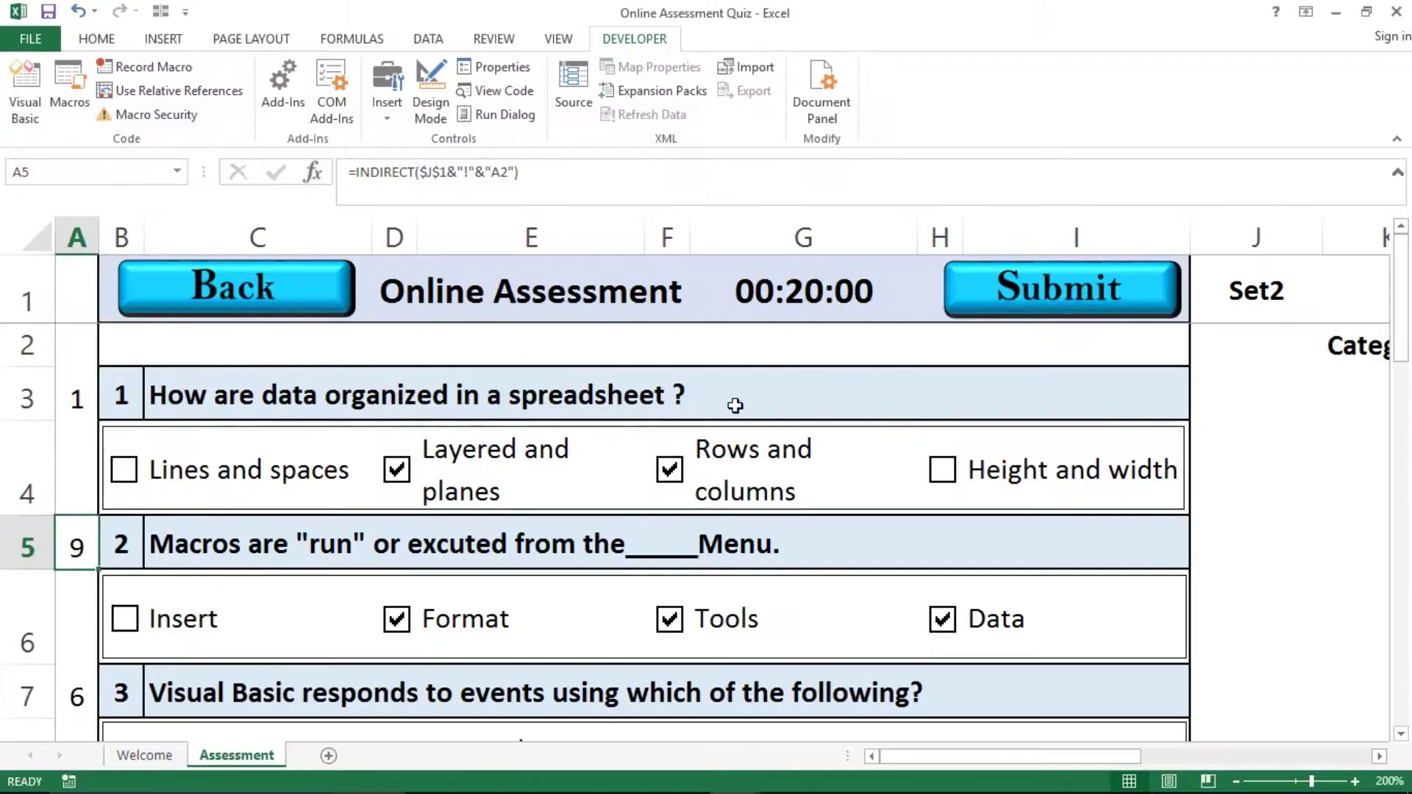
click(997, 318)
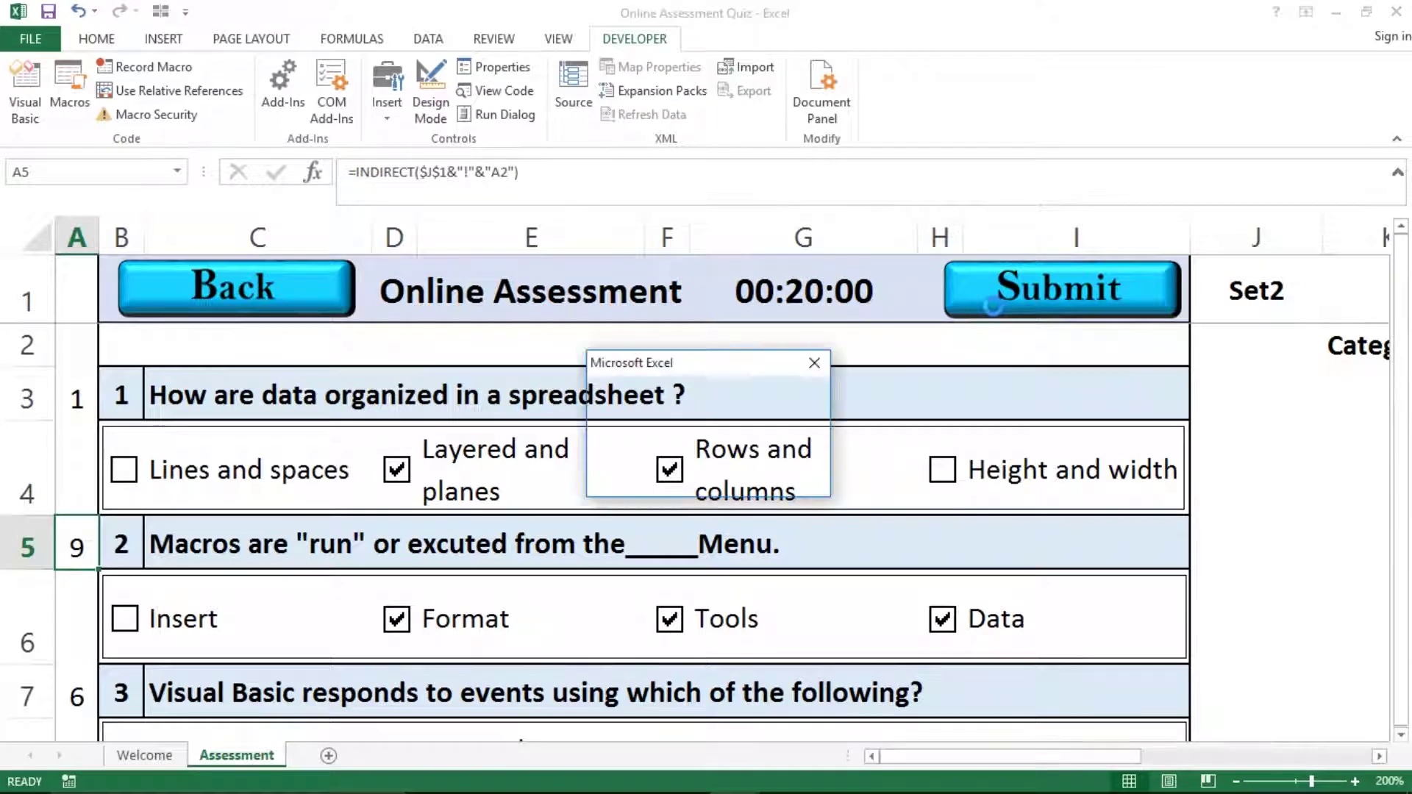
click(751, 476)
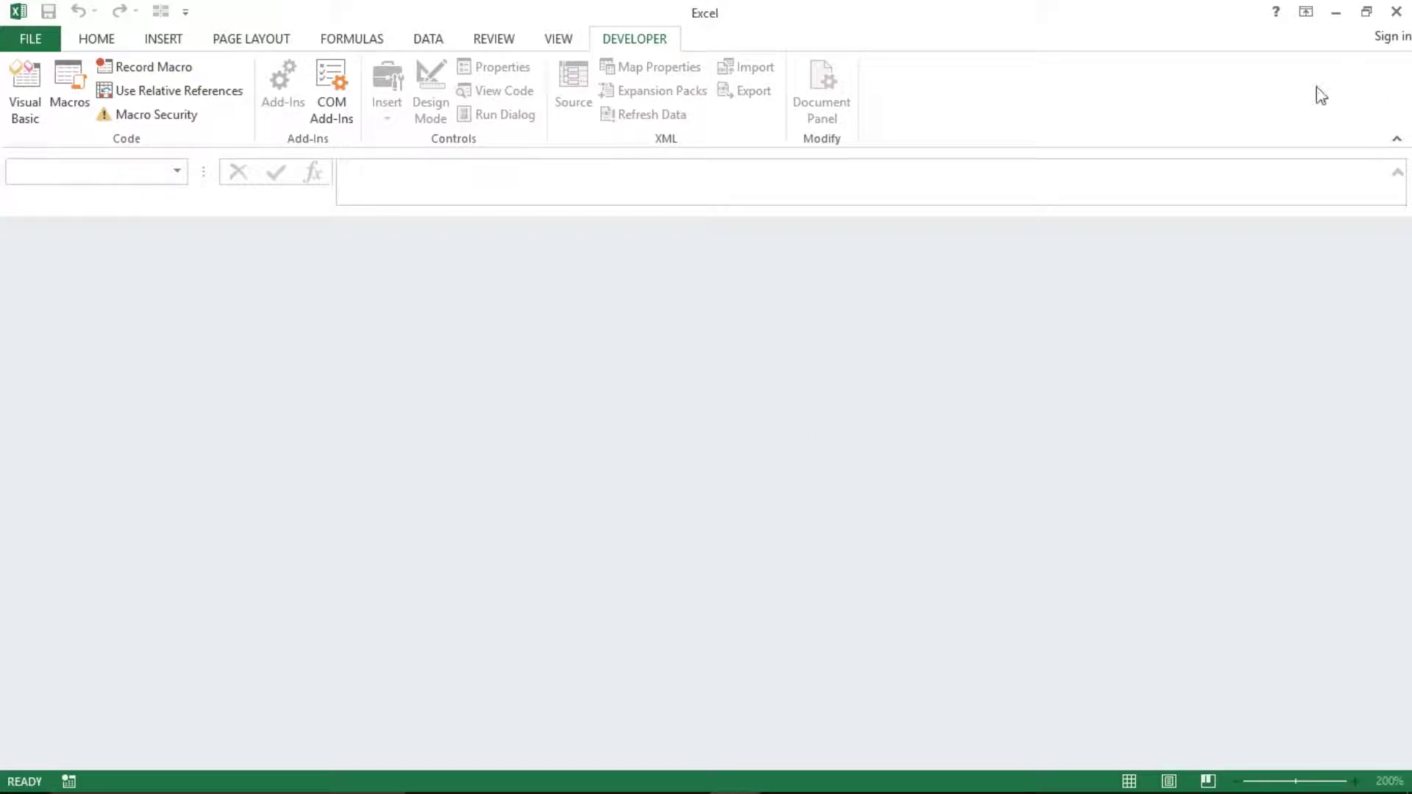
click(1396, 12)
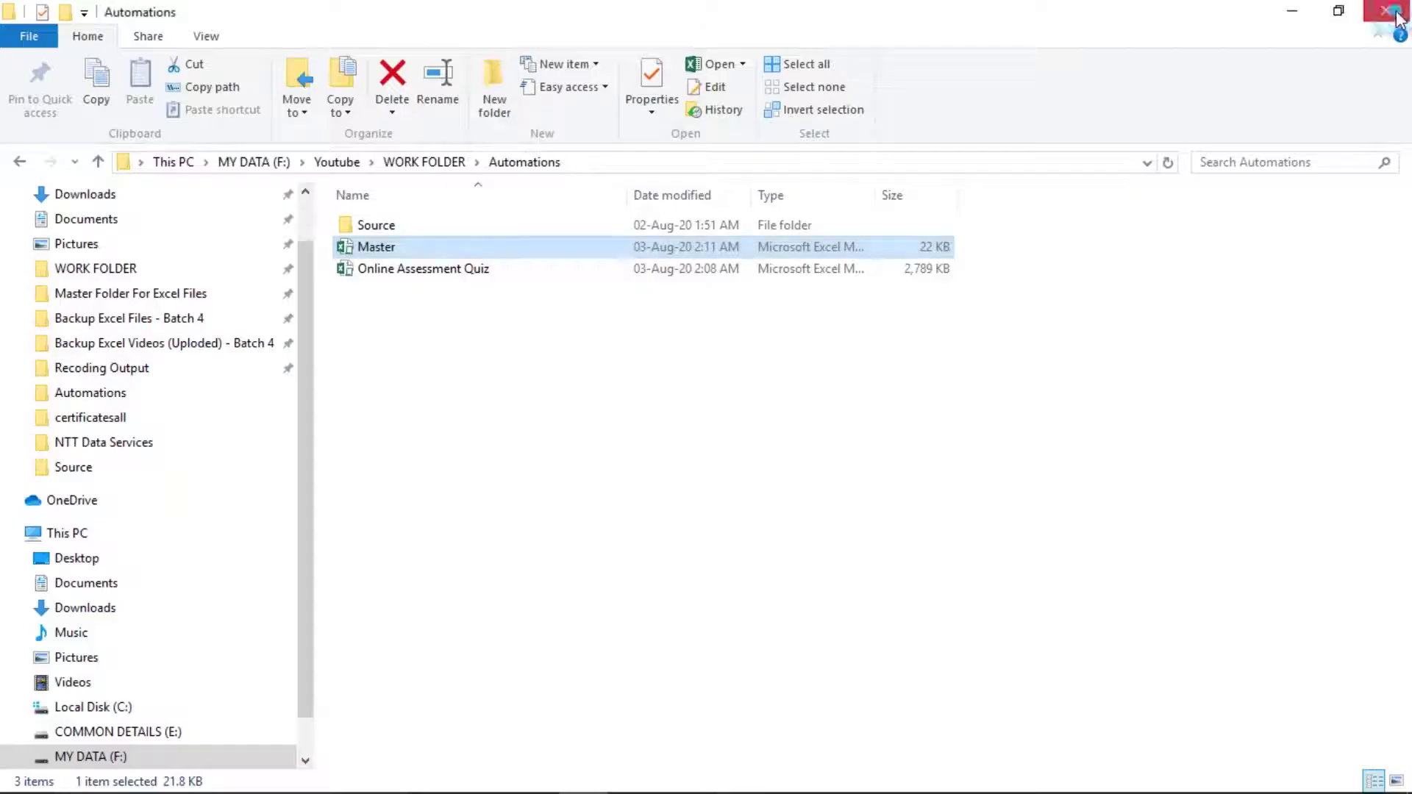
Open the Master workbook and review the submitted answers across row 2 of the Result sheet.
double_click(370, 247)
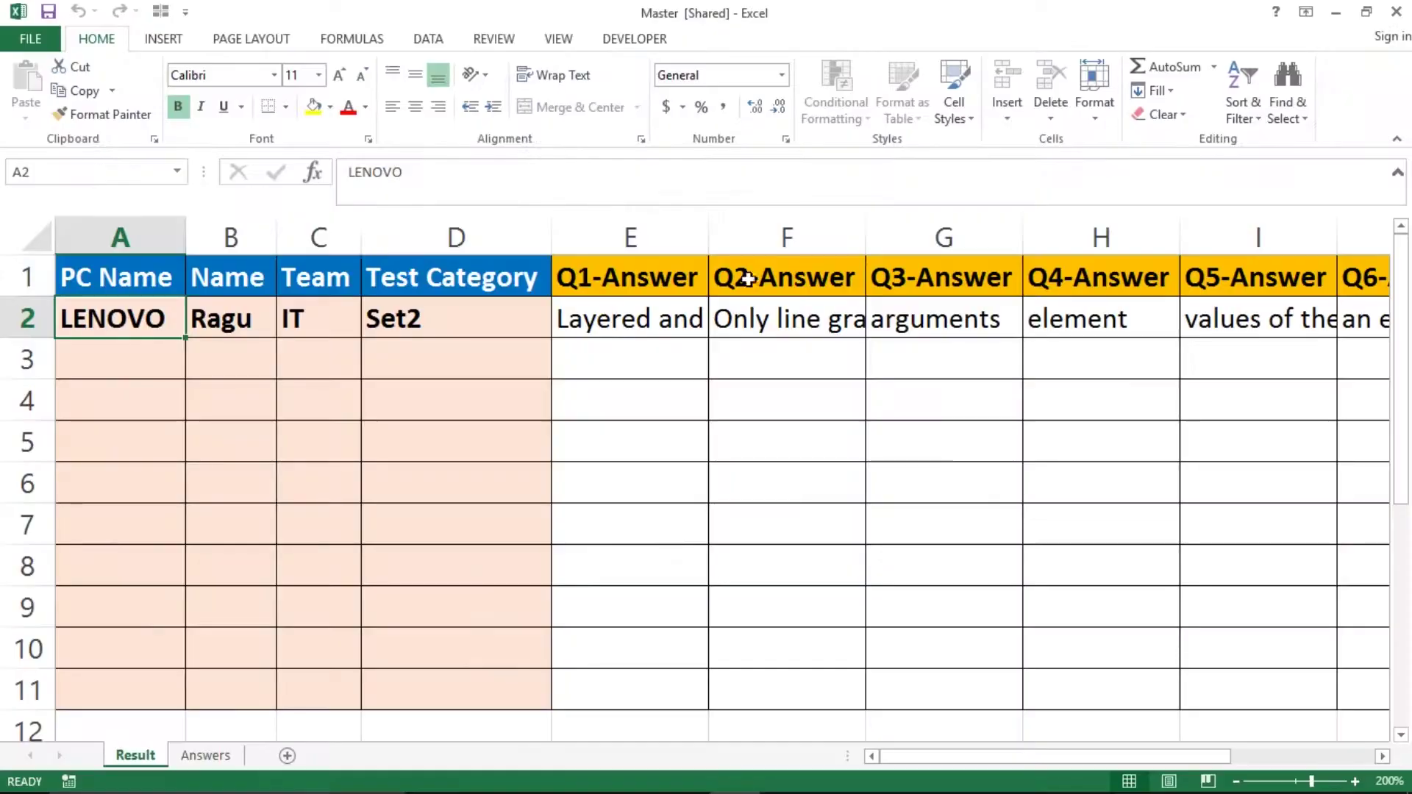
click(702, 315)
key(Right)
key(Right)
key(Right)
key(Right)
key(Right)
key(Right)
key(Right)
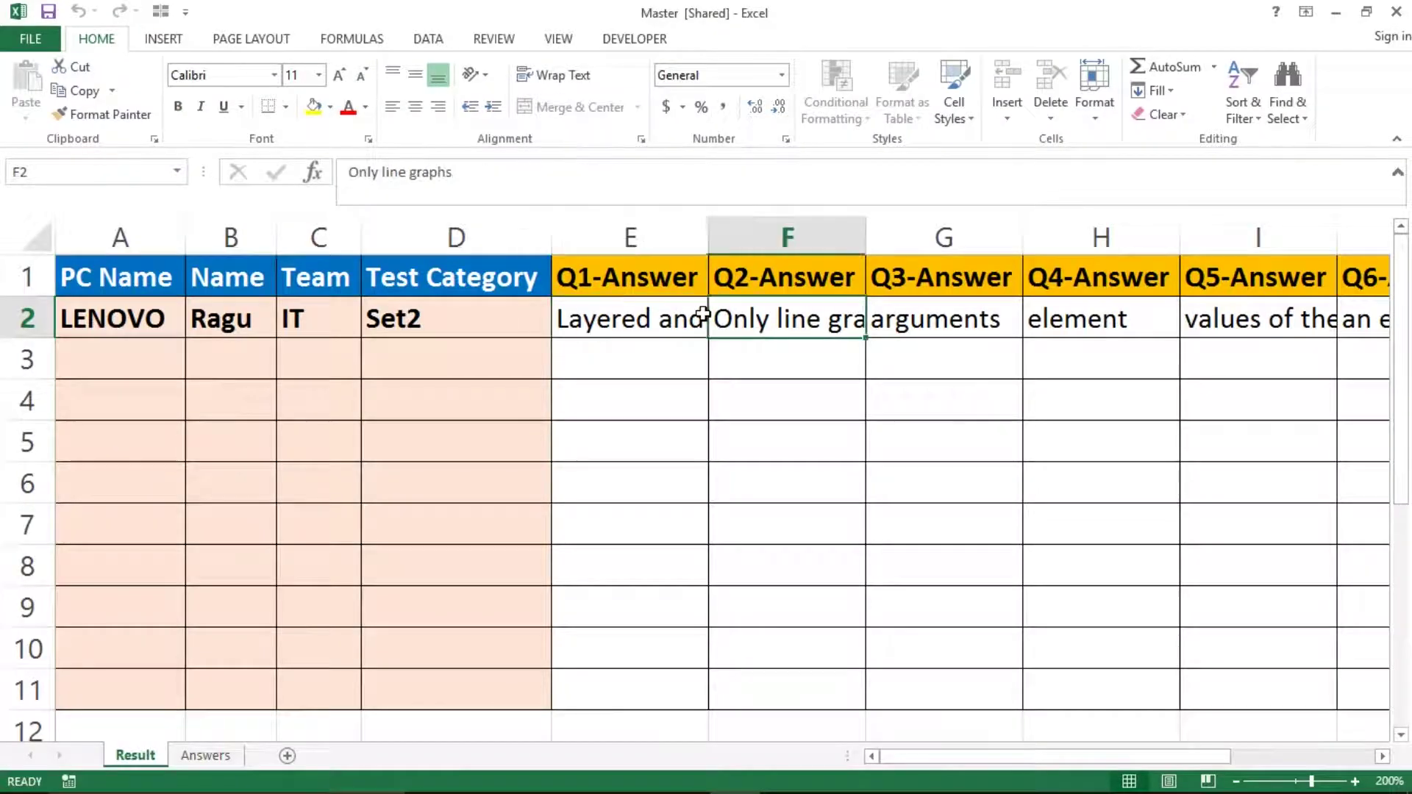
key(Right)
key(Right)
key(Right)
key(Right)
key(Right)
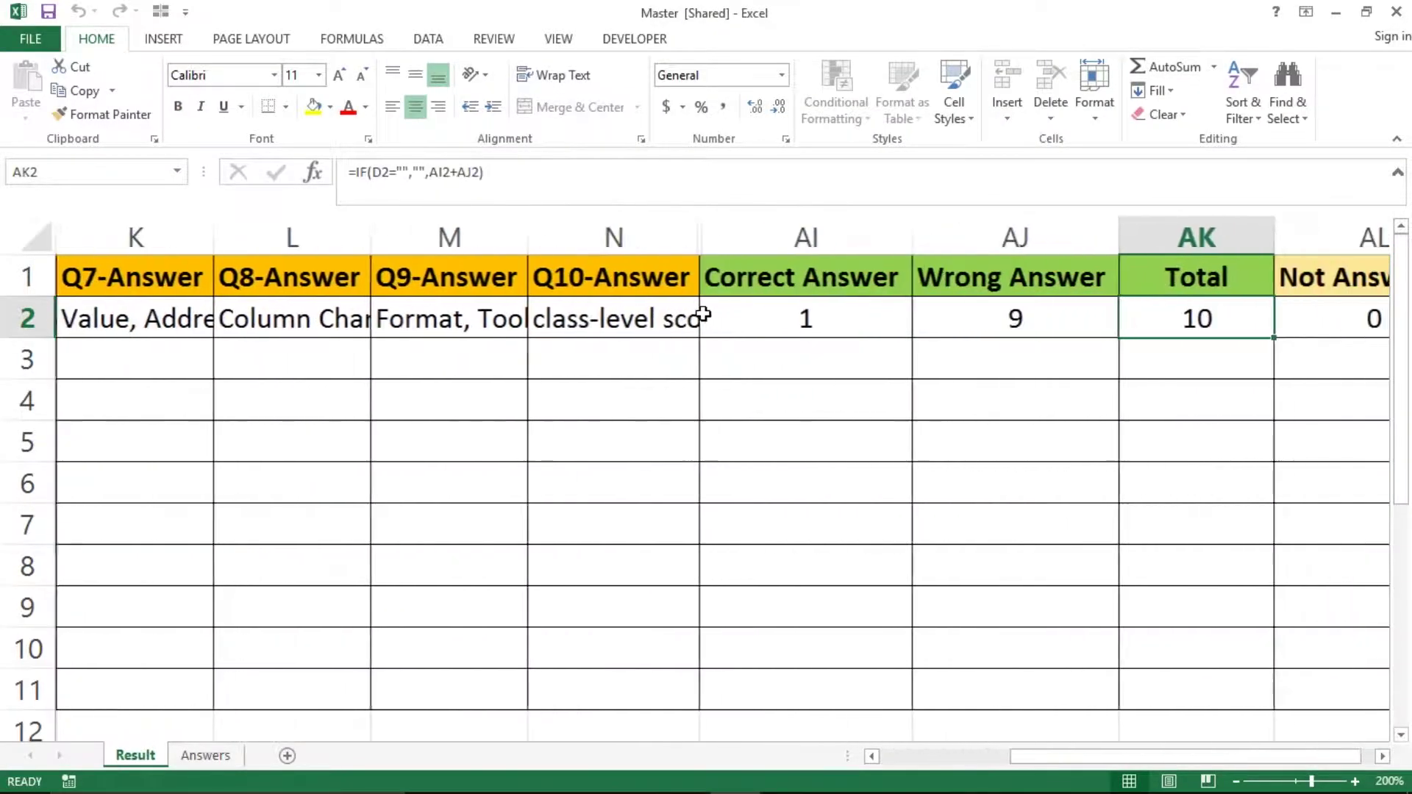
Examine the Correct Answer, Wrong Answer, Total and Not Answered columns for the submitted test.
key(Left)
key(Left)
key(Right)
key(Right)
key(Right)
key(Right)
key(Left)
key(Left)
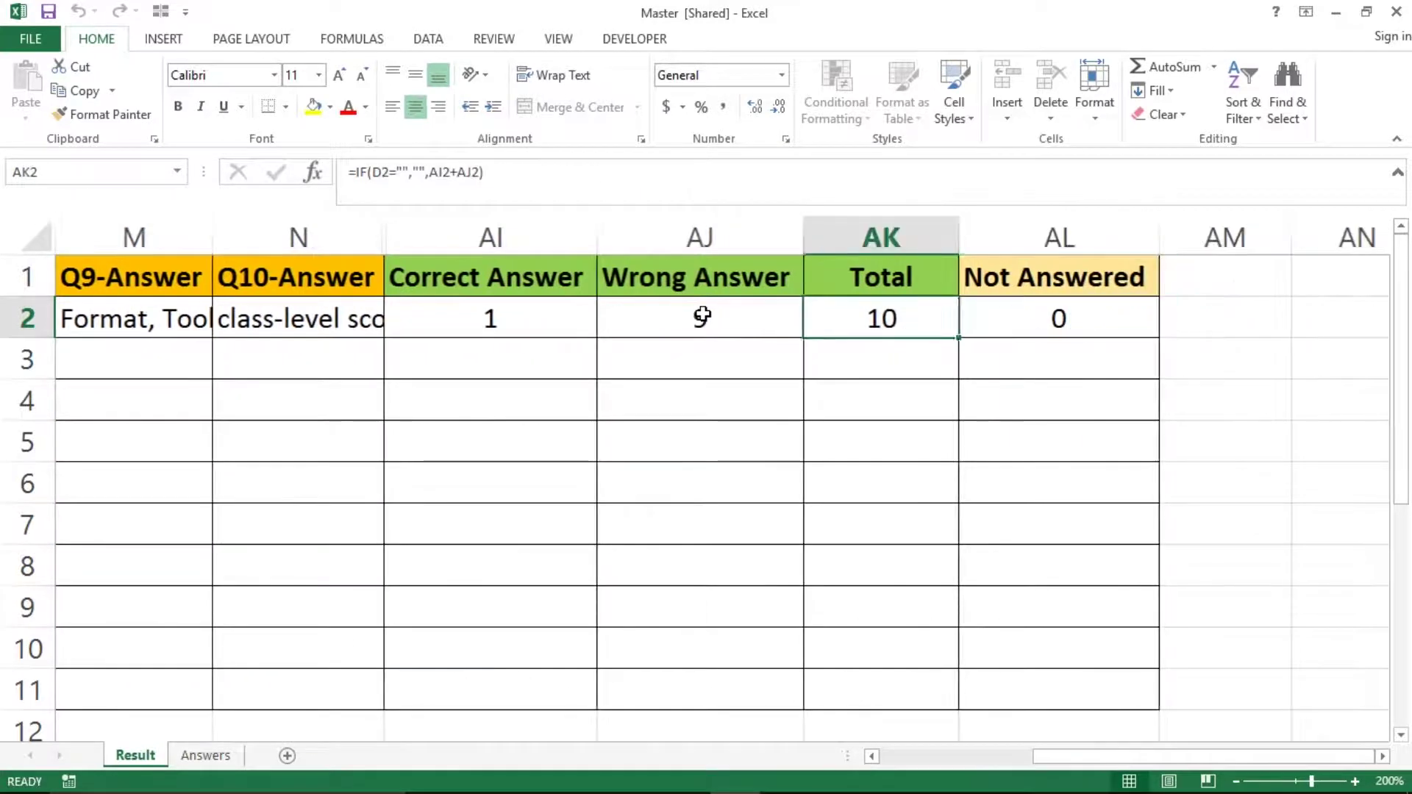
key(Right)
key(Up)
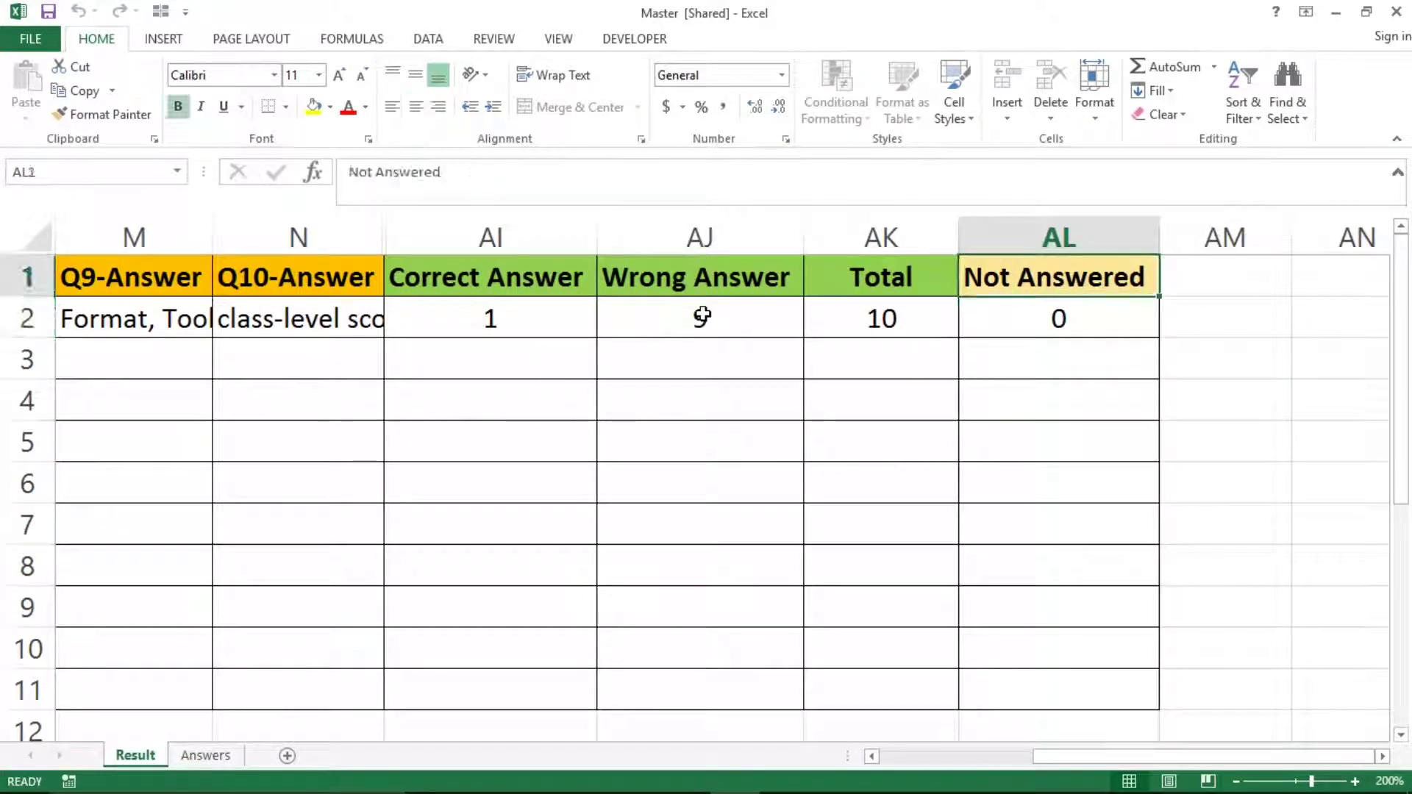
Review the Name, Team and Test Category columns at the start of the Result sheet.
key(Left)
key(Left)
key(Left)
key(Home)
key(Right)
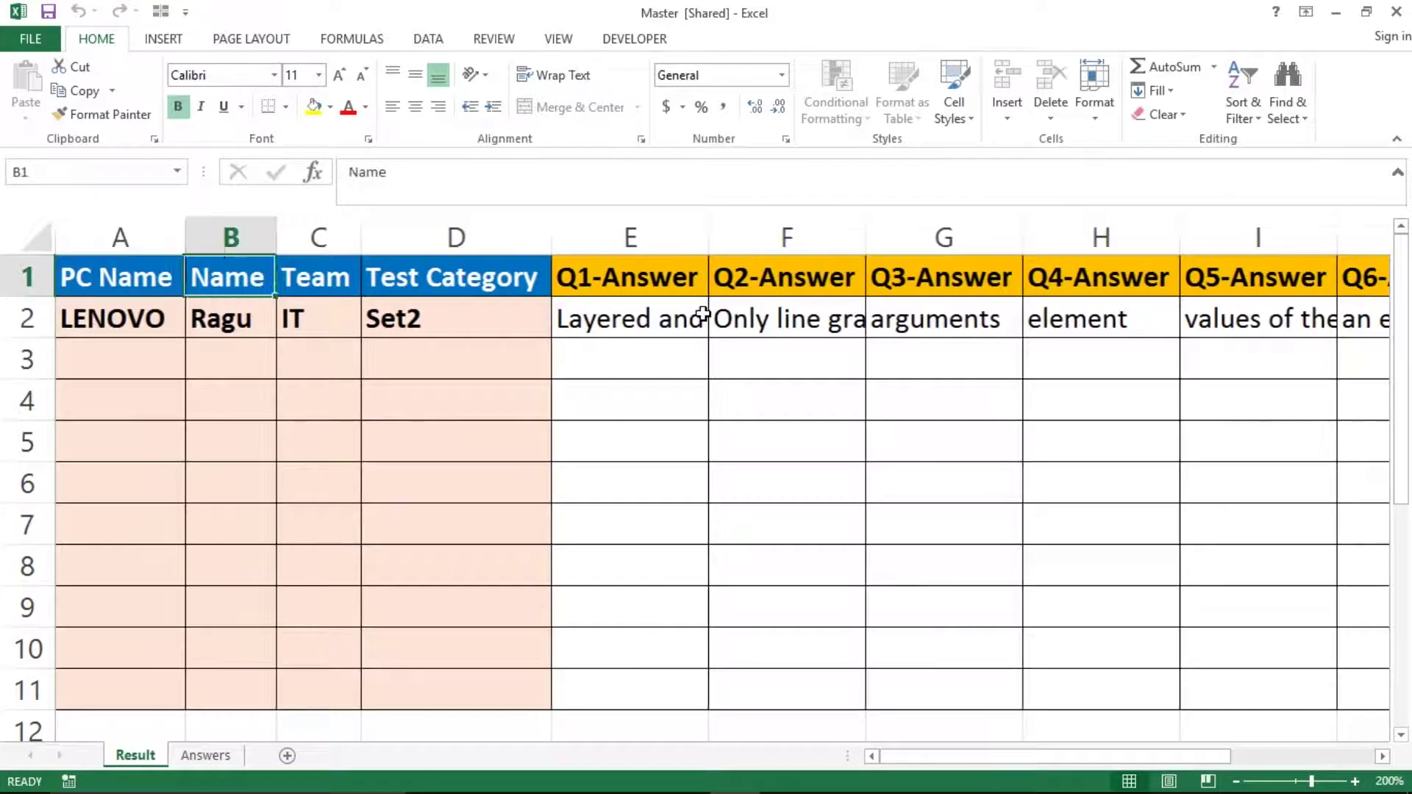
key(Right)
key(Right)
key(Left)
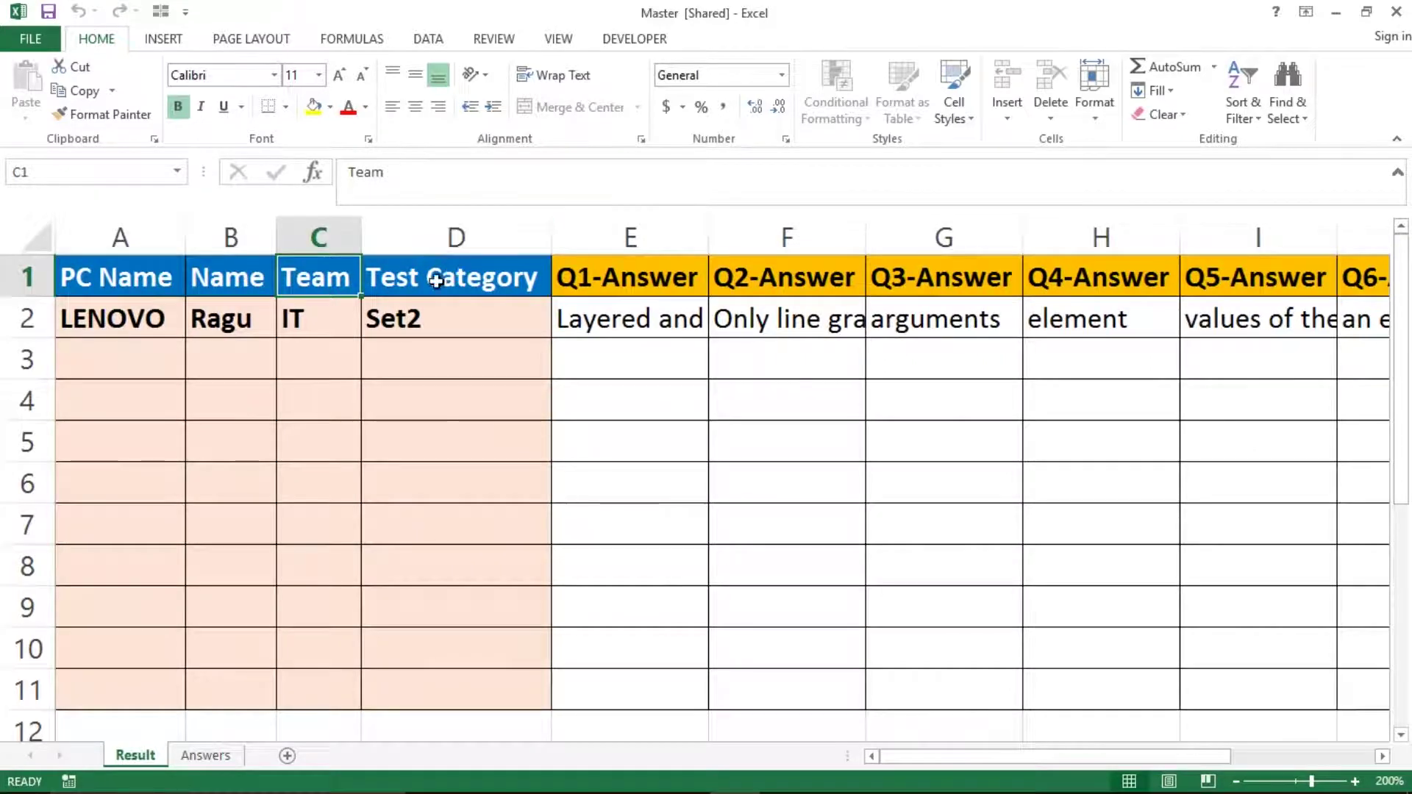
click(415, 313)
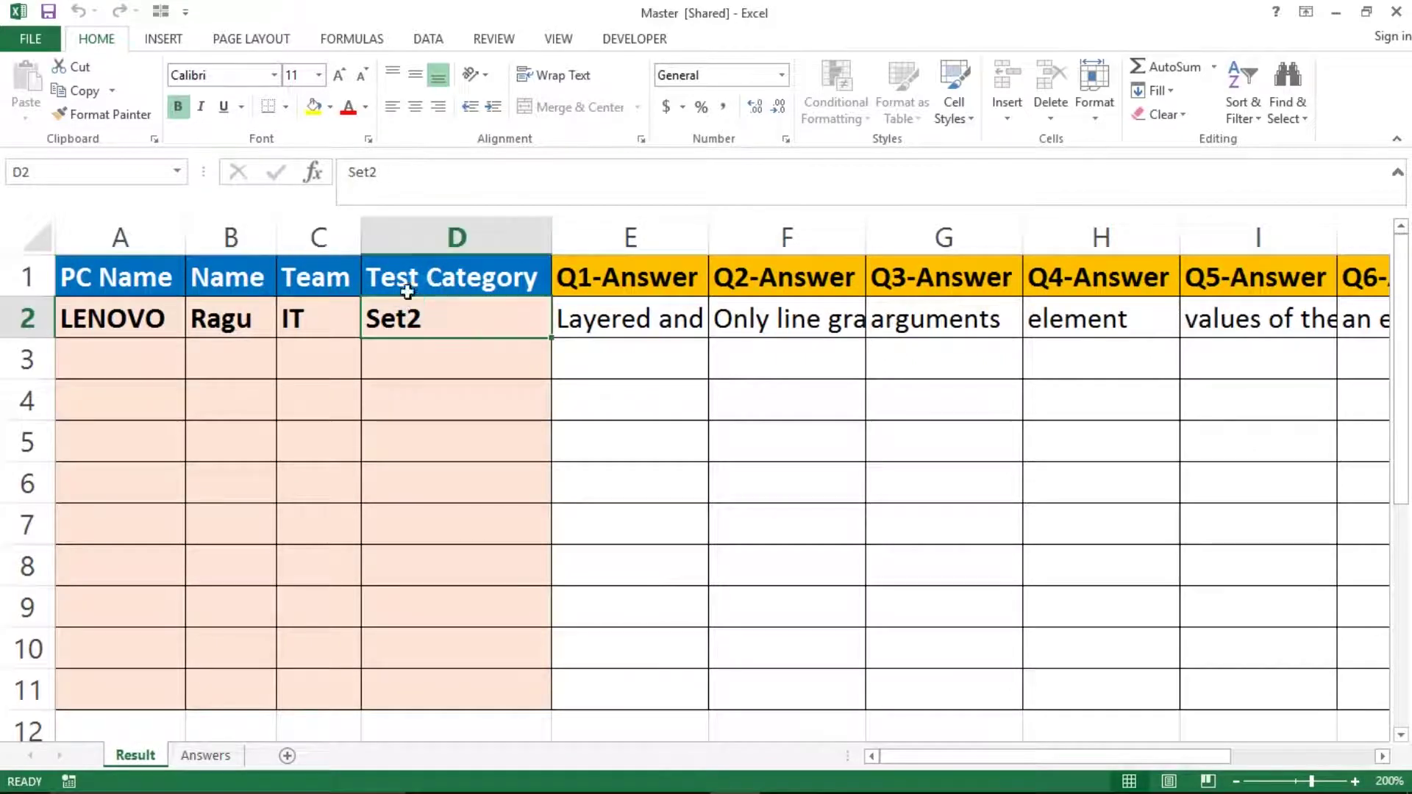
click(453, 246)
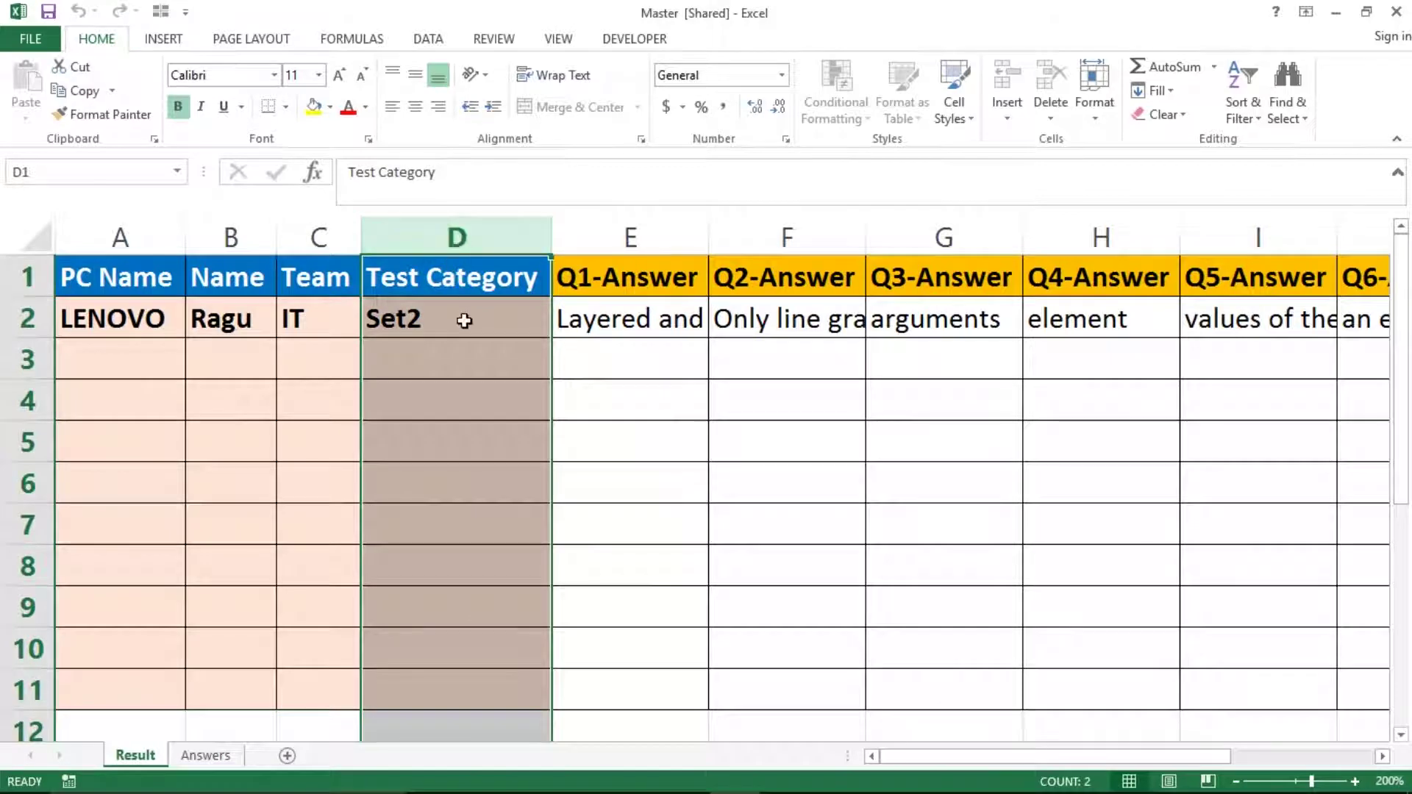
click(412, 321)
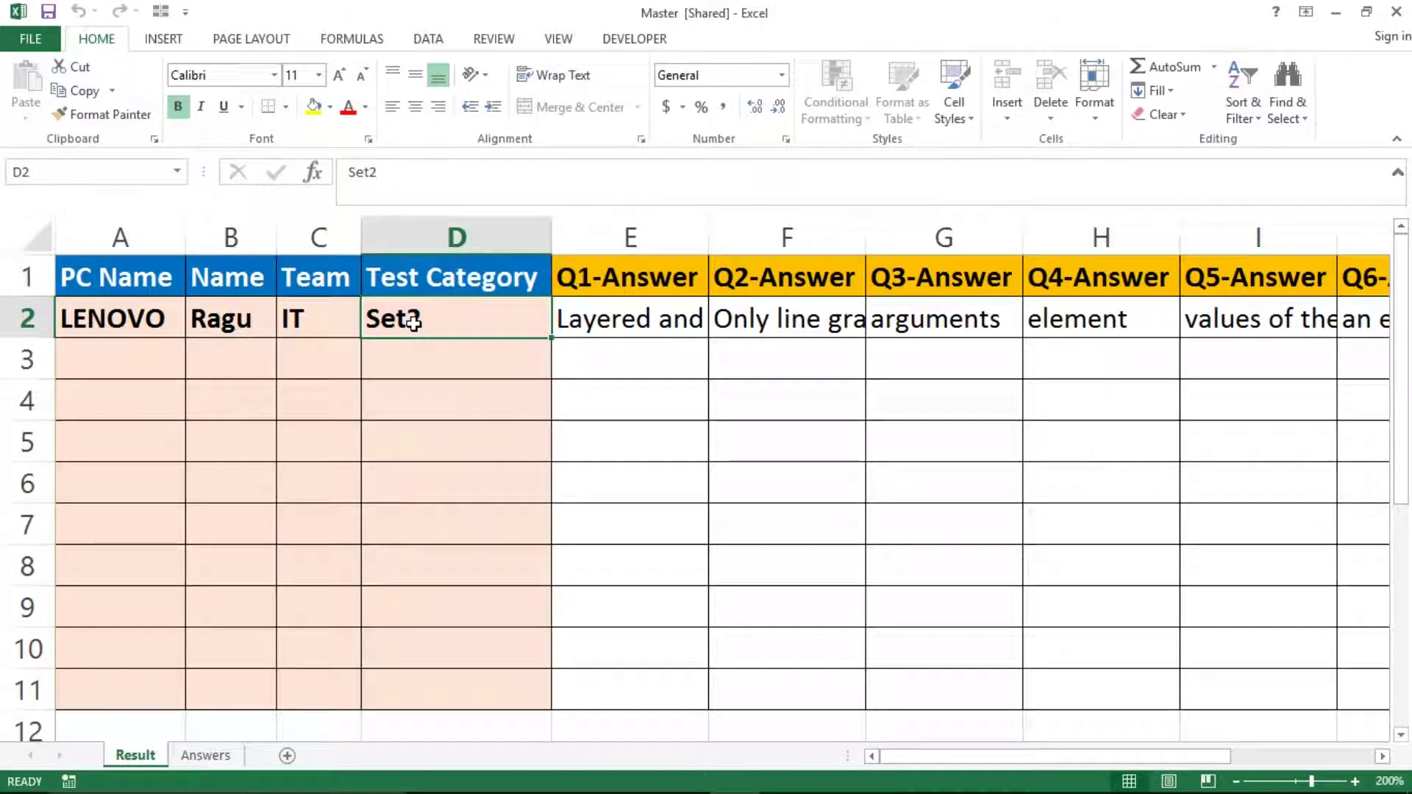
Walk along row 2 from Q1-Answer to Not Answered, then back through the headers to Q10-Answer.
click(601, 325)
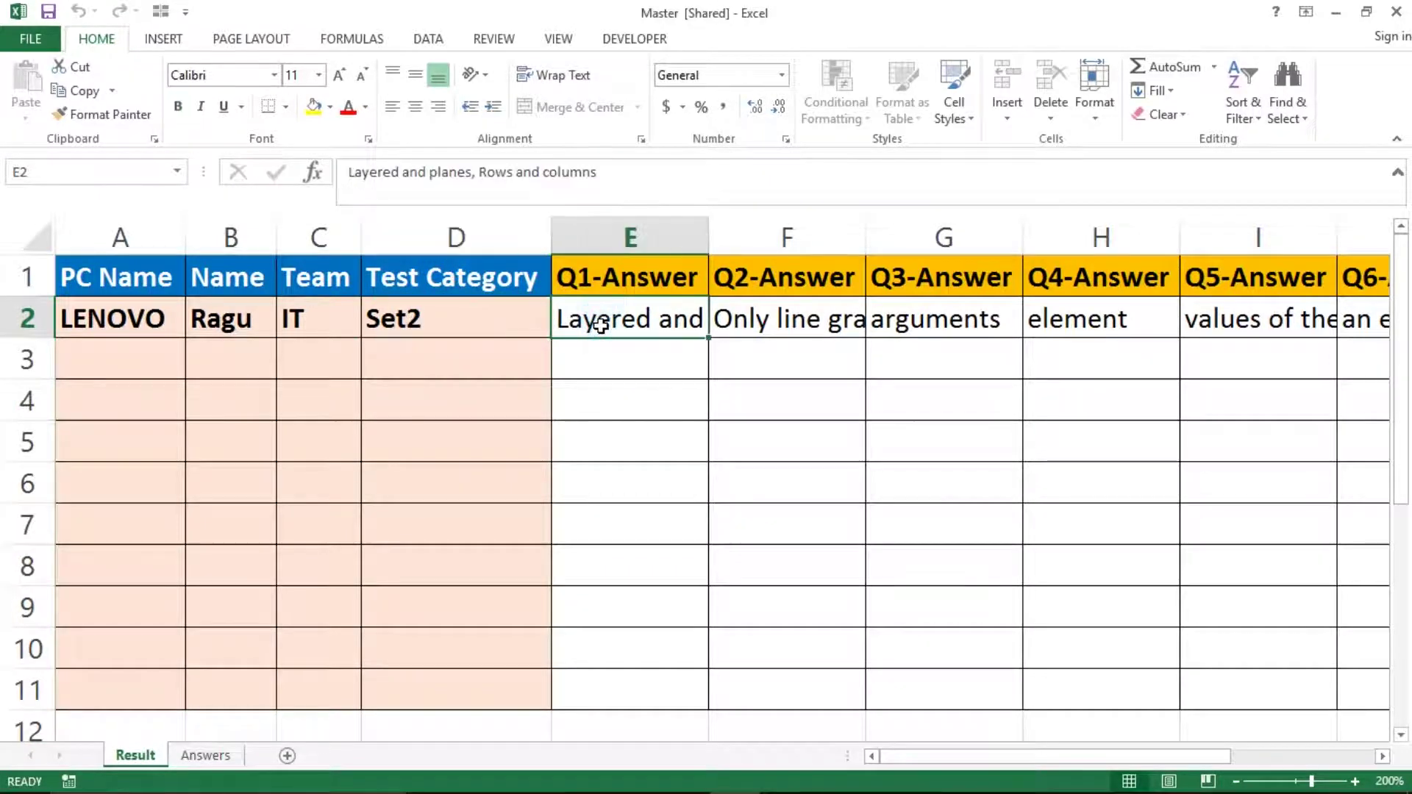
key(Right)
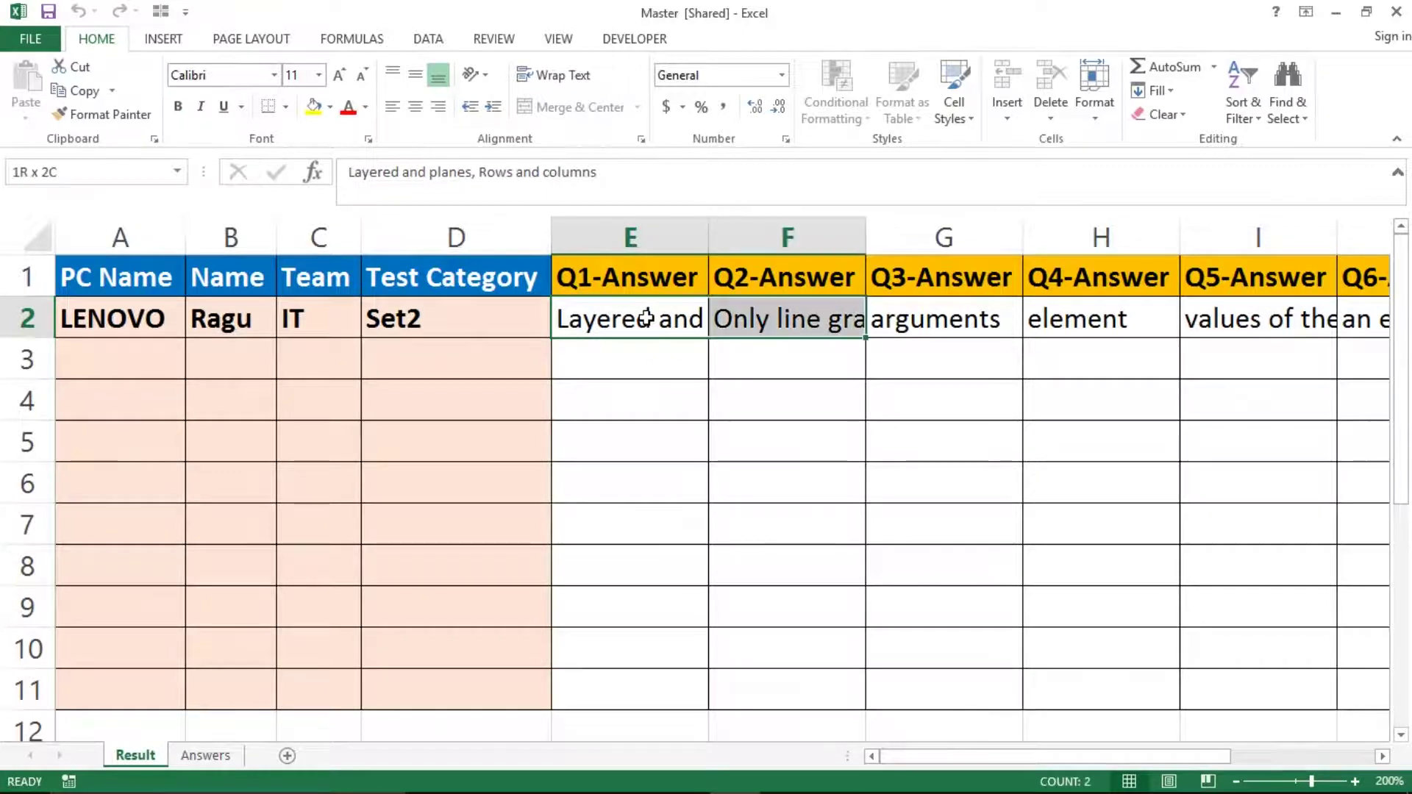
key(ctrl+shift+Right)
key(ctrl+Right)
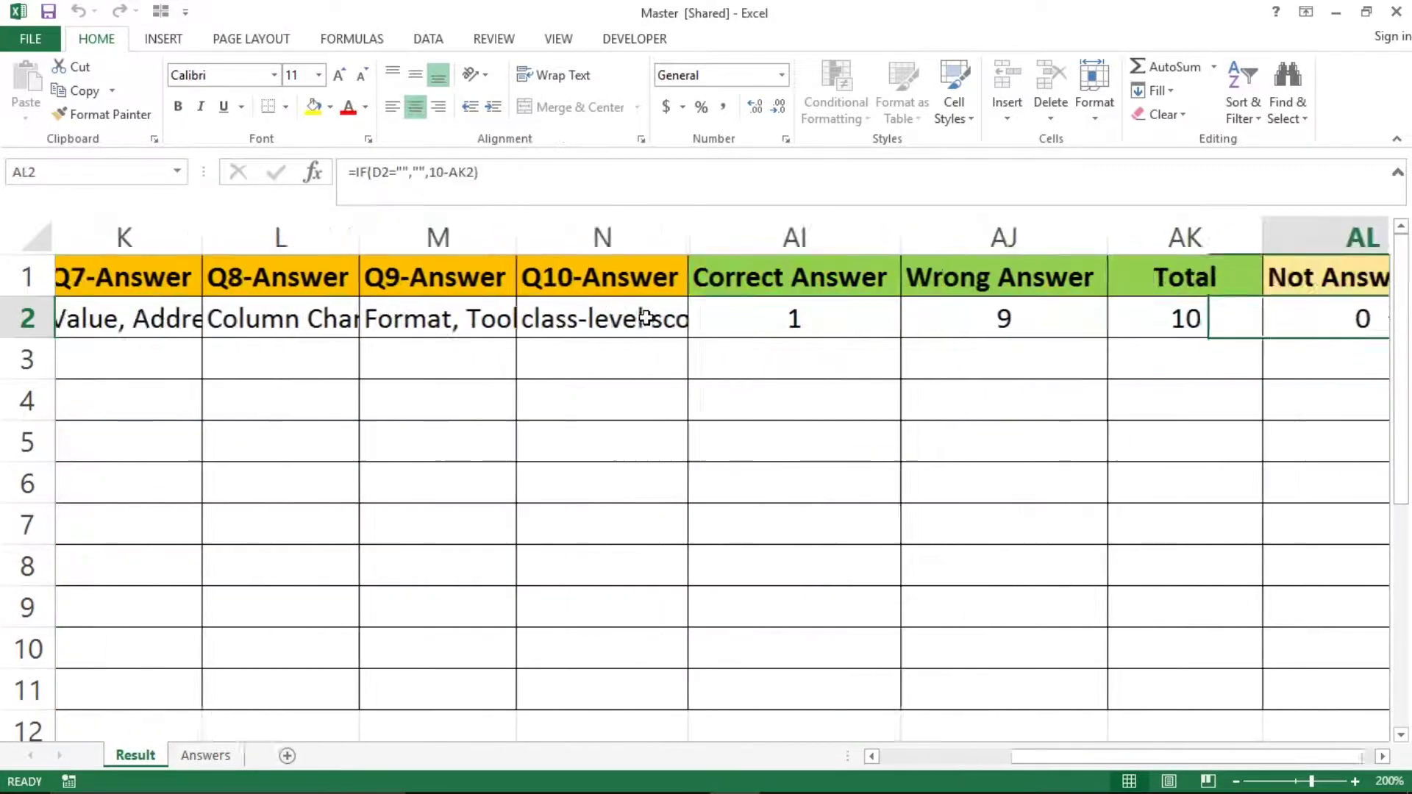
key(Up)
key(Left)
key(Left)
key(Left)
key(Left)
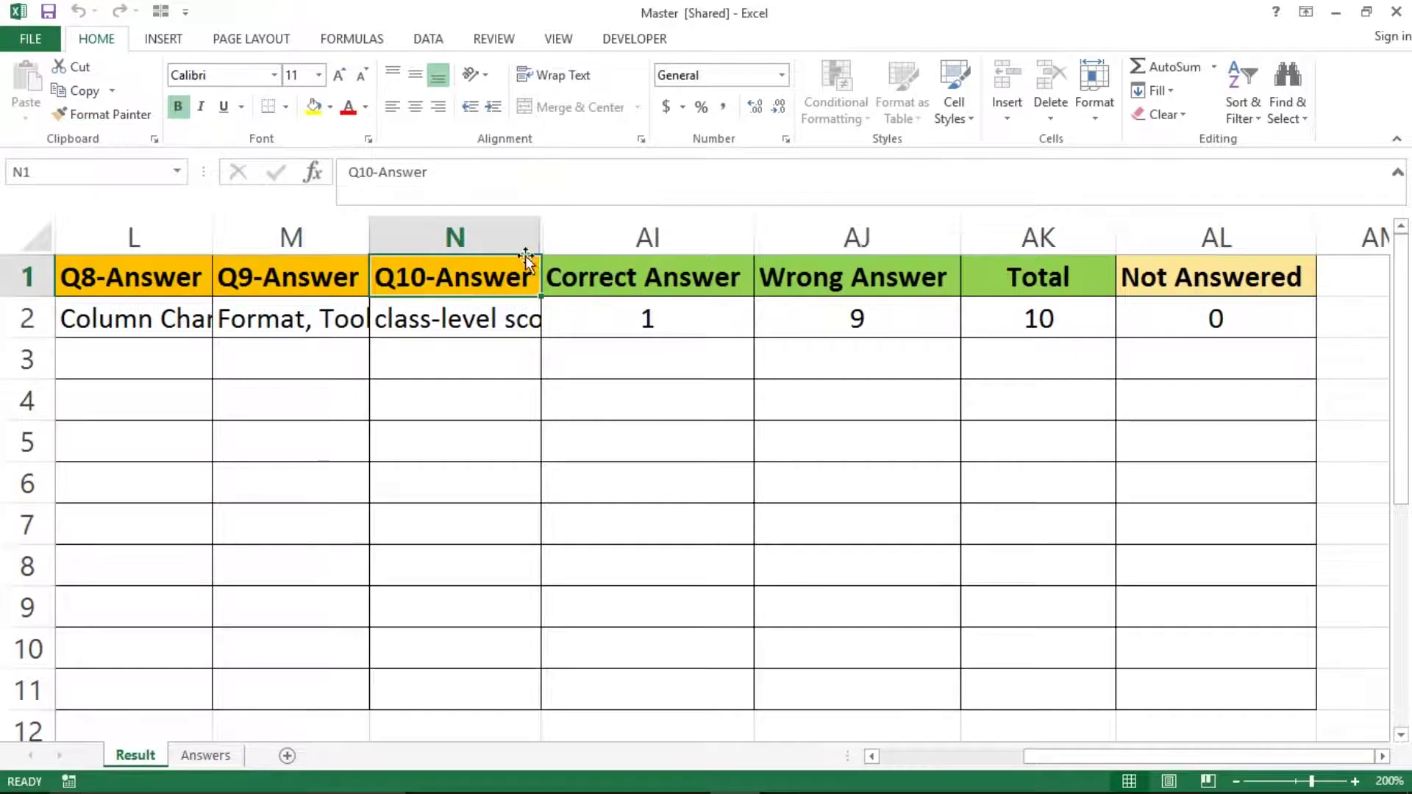
Unhide the columns between Q10-Answer and Correct Answer, and show the lookup formula in cell O2.
drag(492, 236, 615, 237)
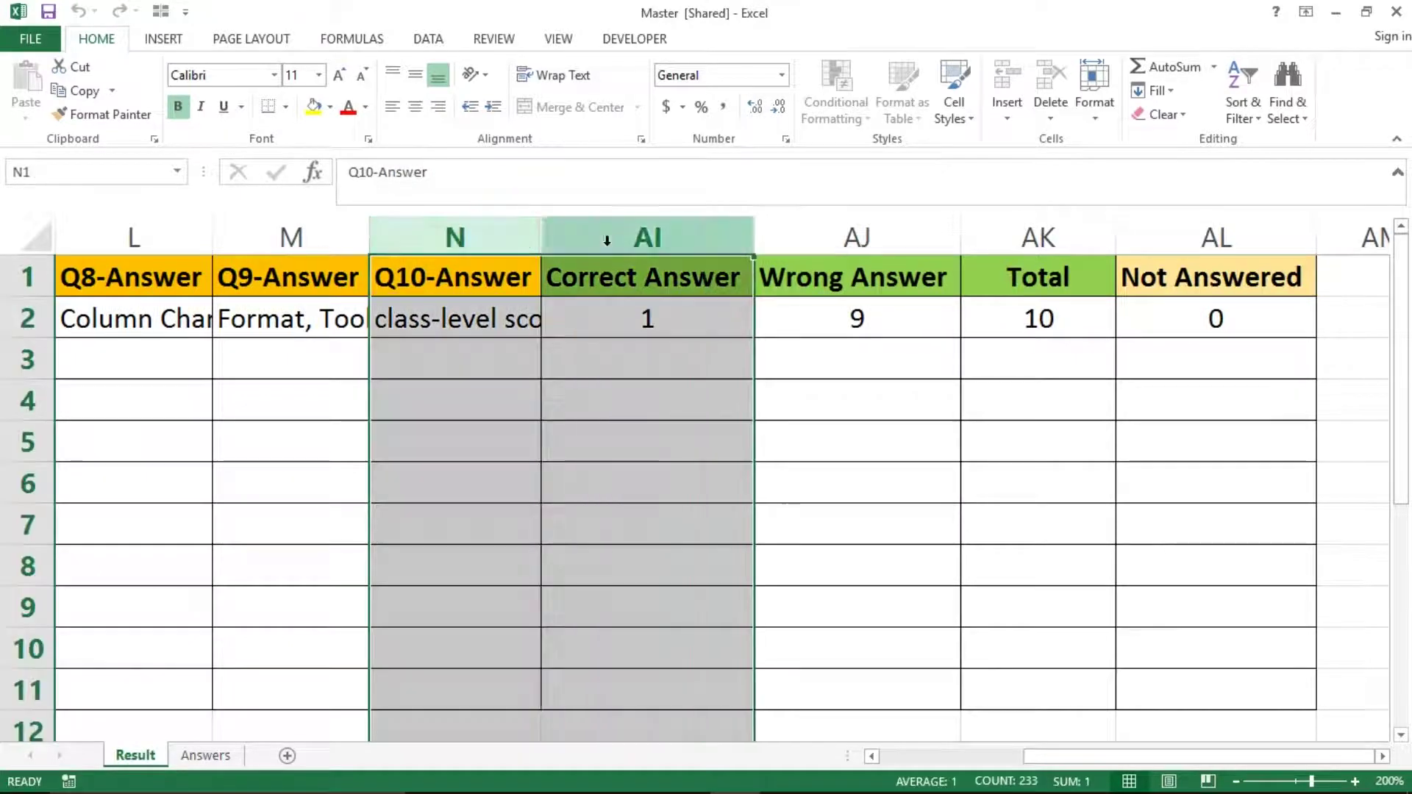
right_click(527, 306)
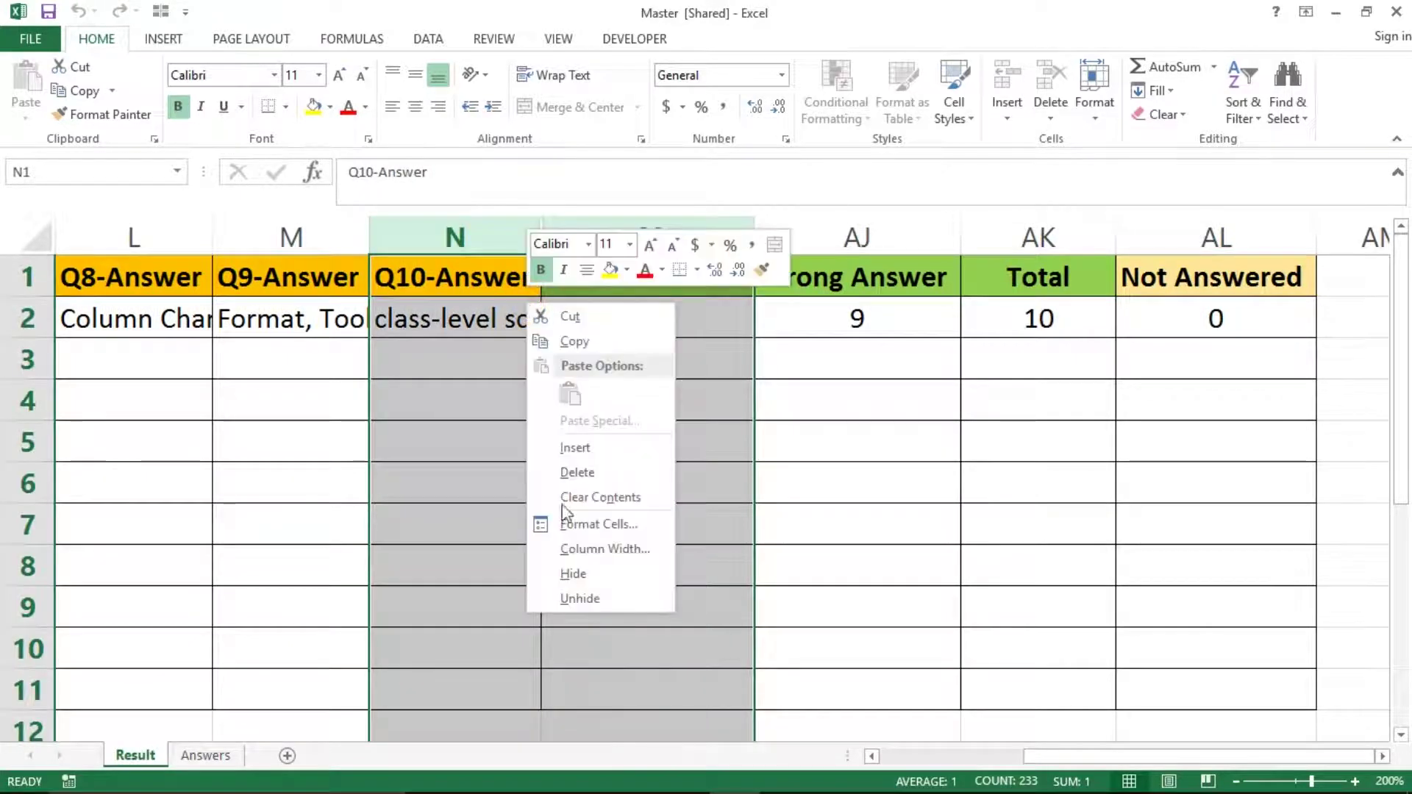
click(575, 597)
click(605, 315)
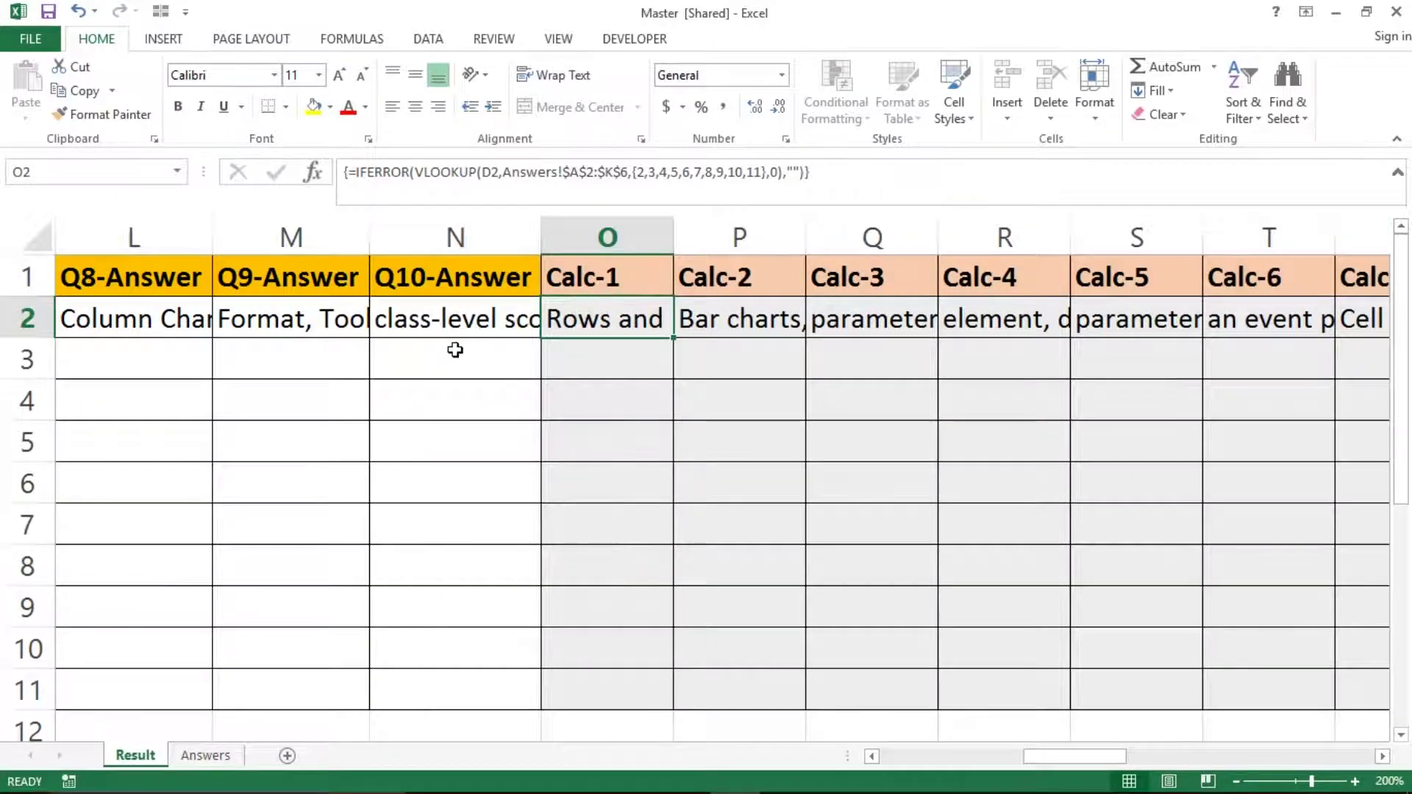
Return to the sheet's first columns and check the Test Category entry in cell D2.
click(872, 757)
click(871, 757)
click(871, 756)
click(872, 756)
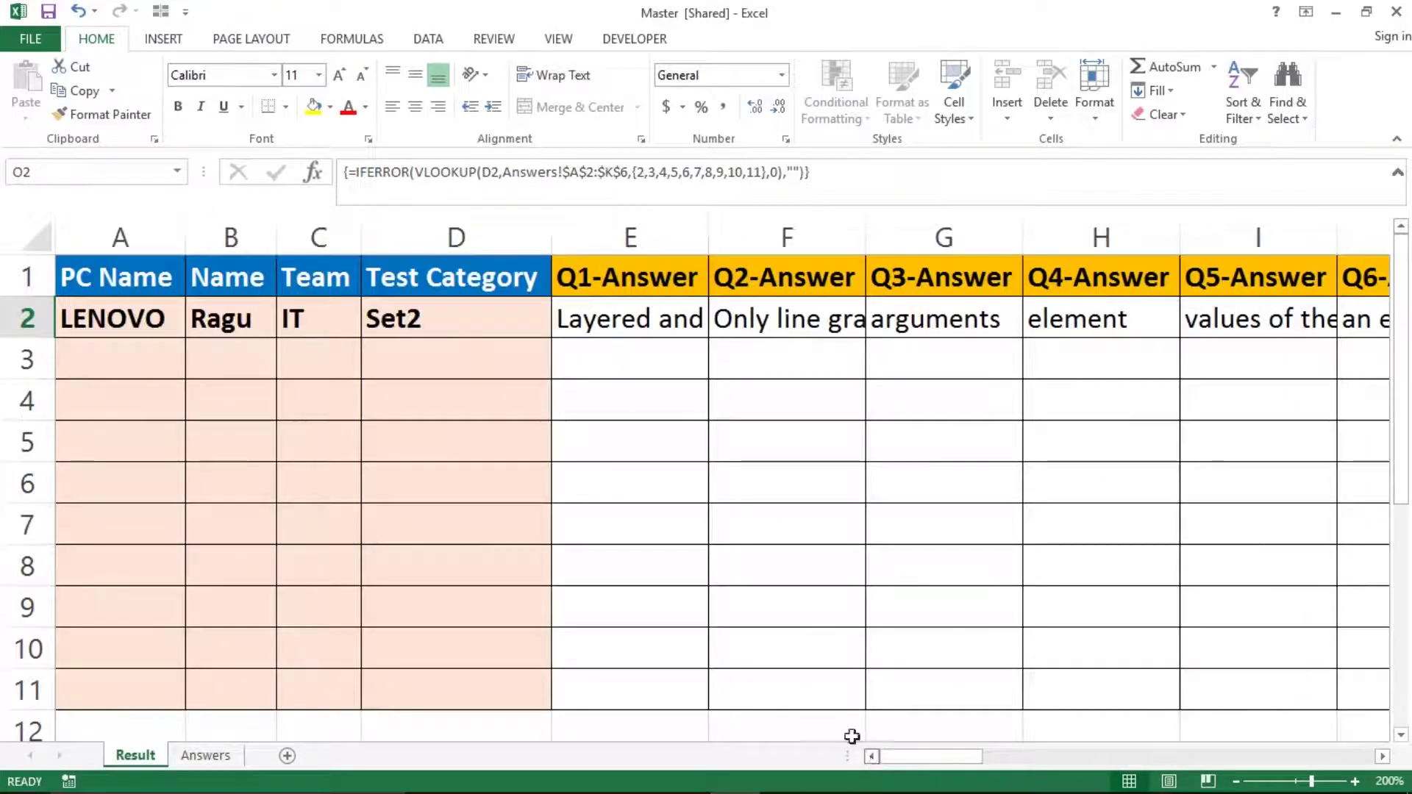
click(402, 258)
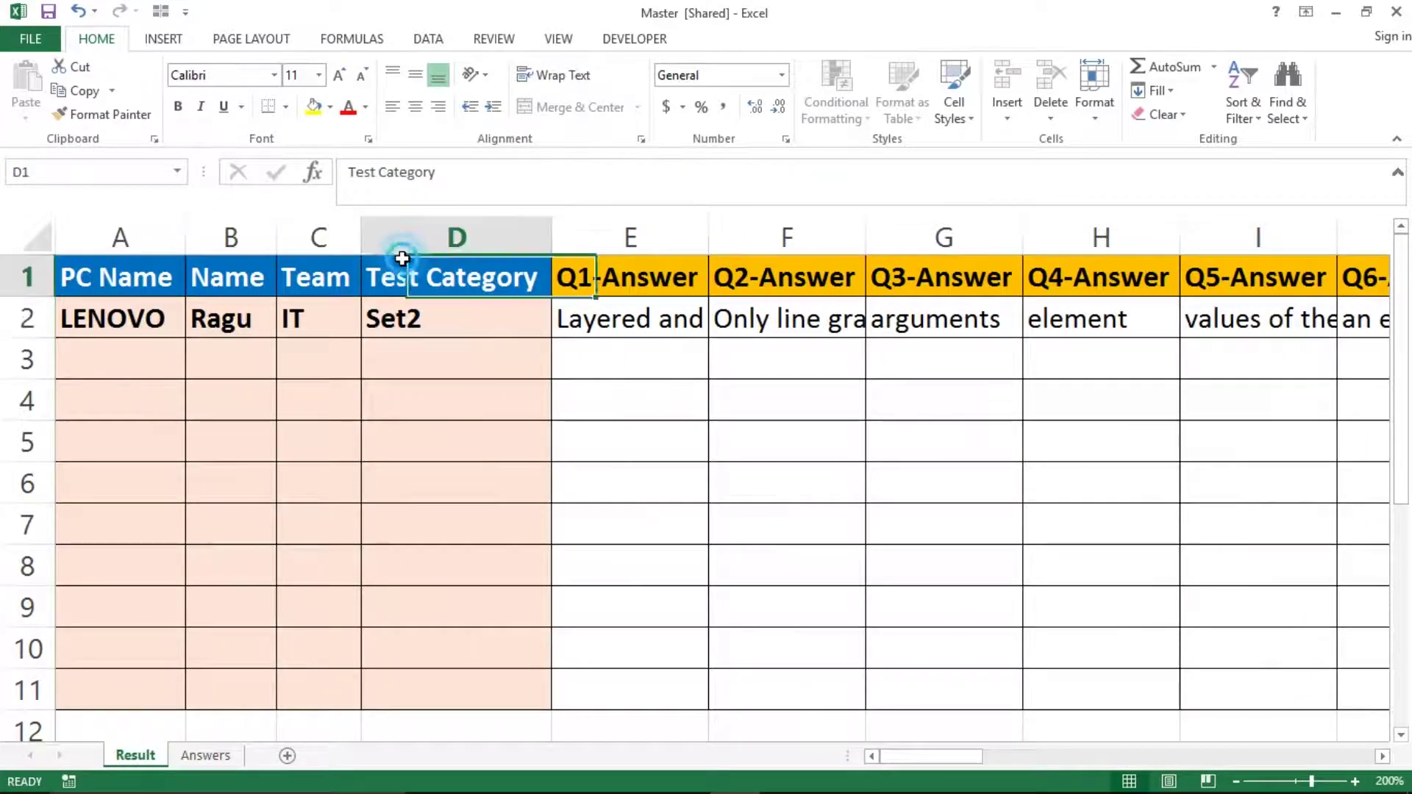
click(442, 317)
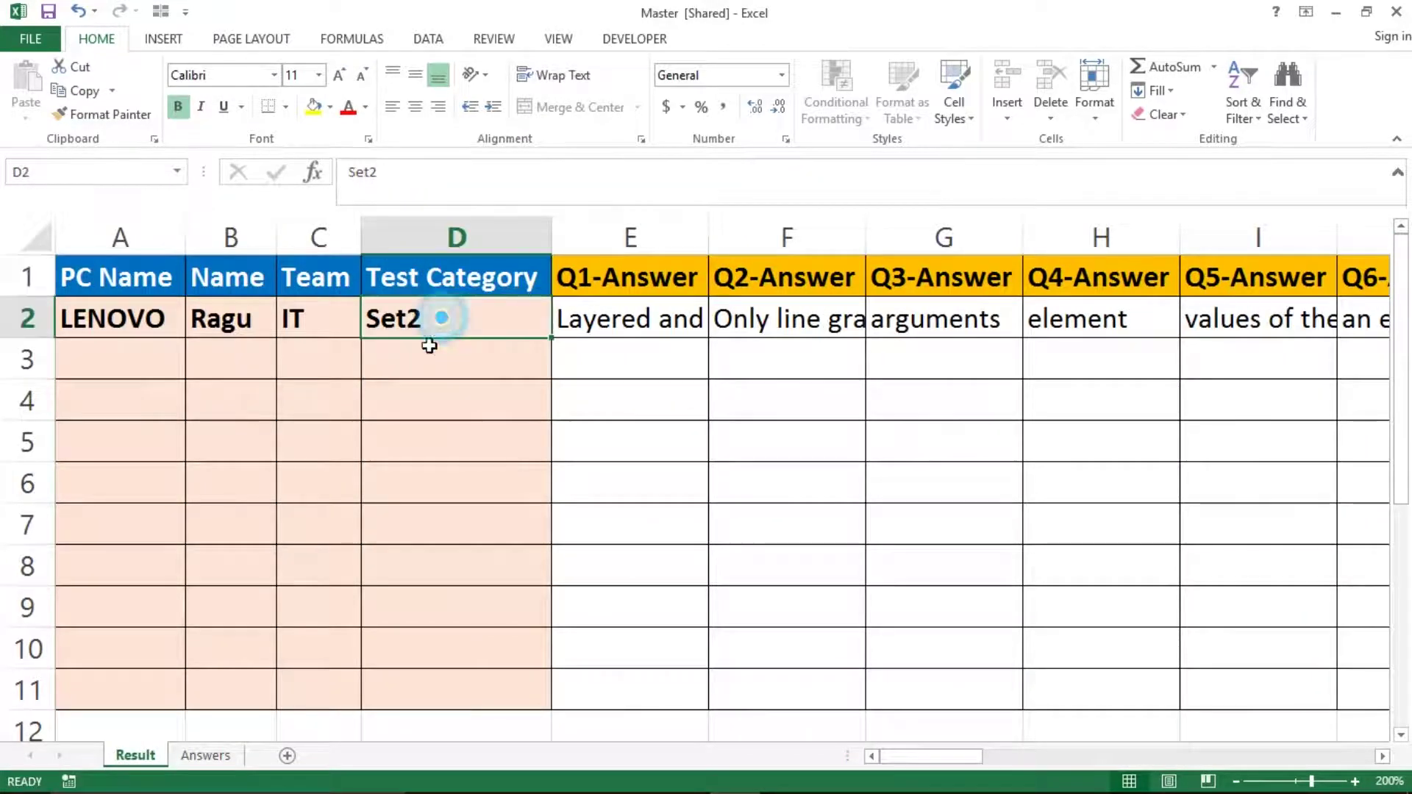
Open the Answers sheet and inspect the answer key for Set1 to Set5 across questions 1 to 10.
click(205, 755)
click(181, 286)
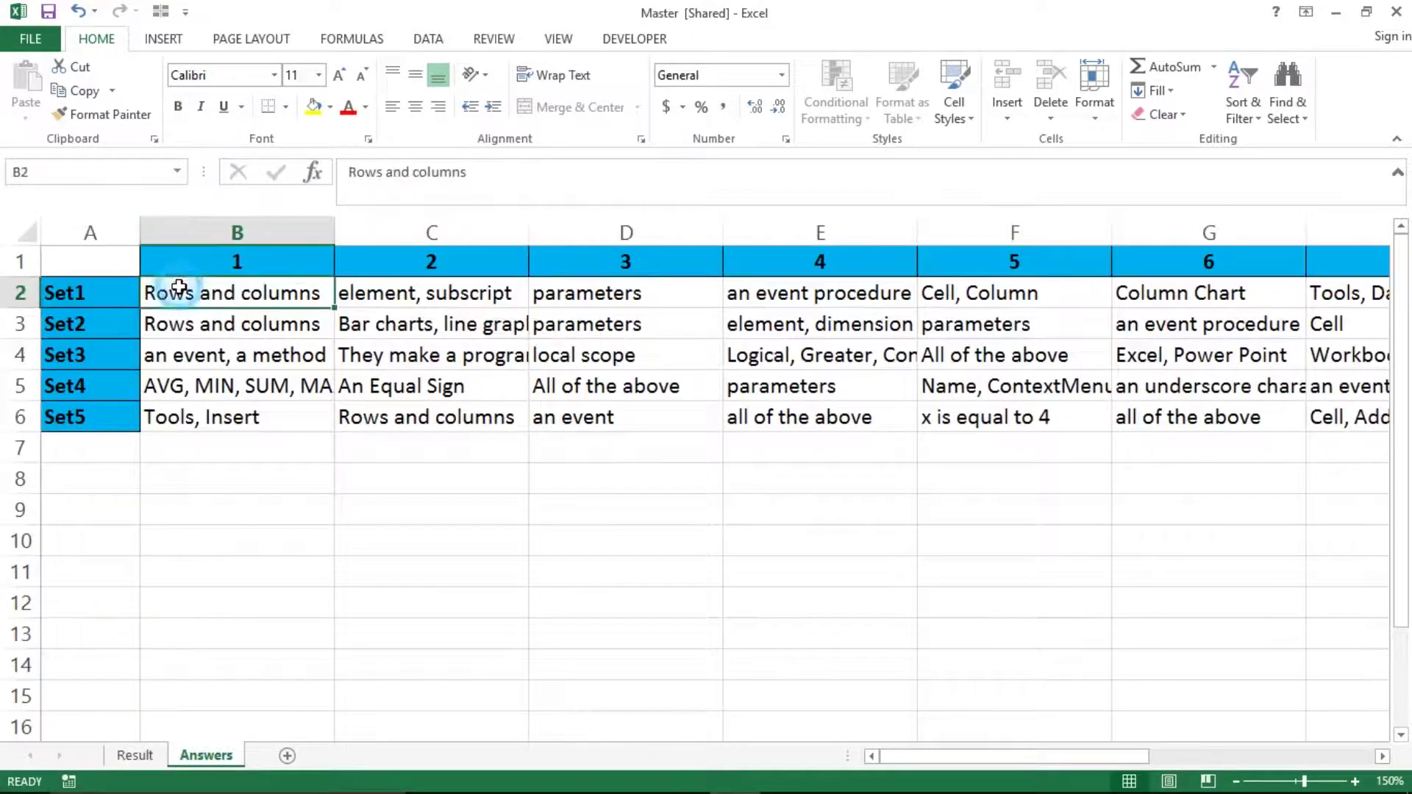
key(Left)
key(ctrl+shift+Down)
key(ctrl+shift+Right)
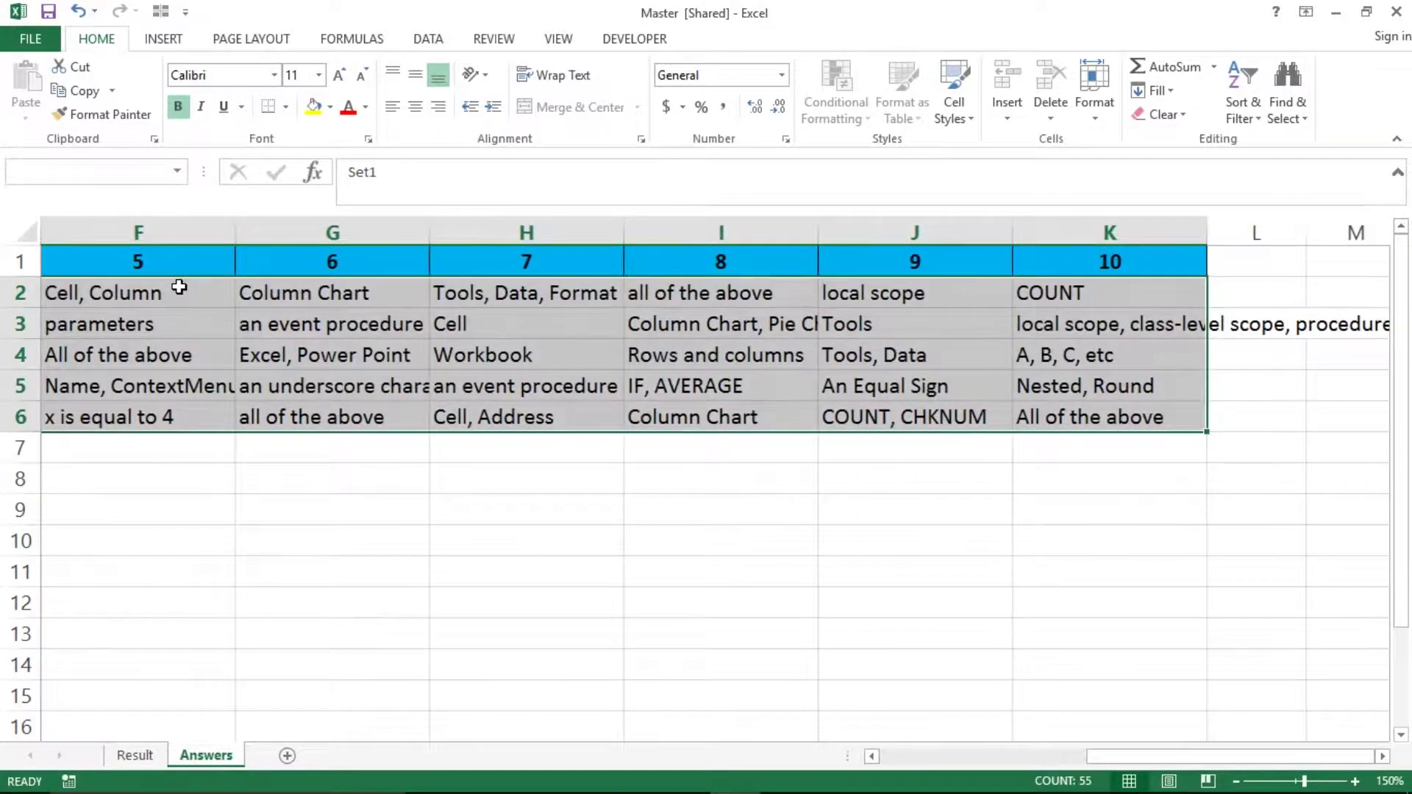
key(Left)
key(Right)
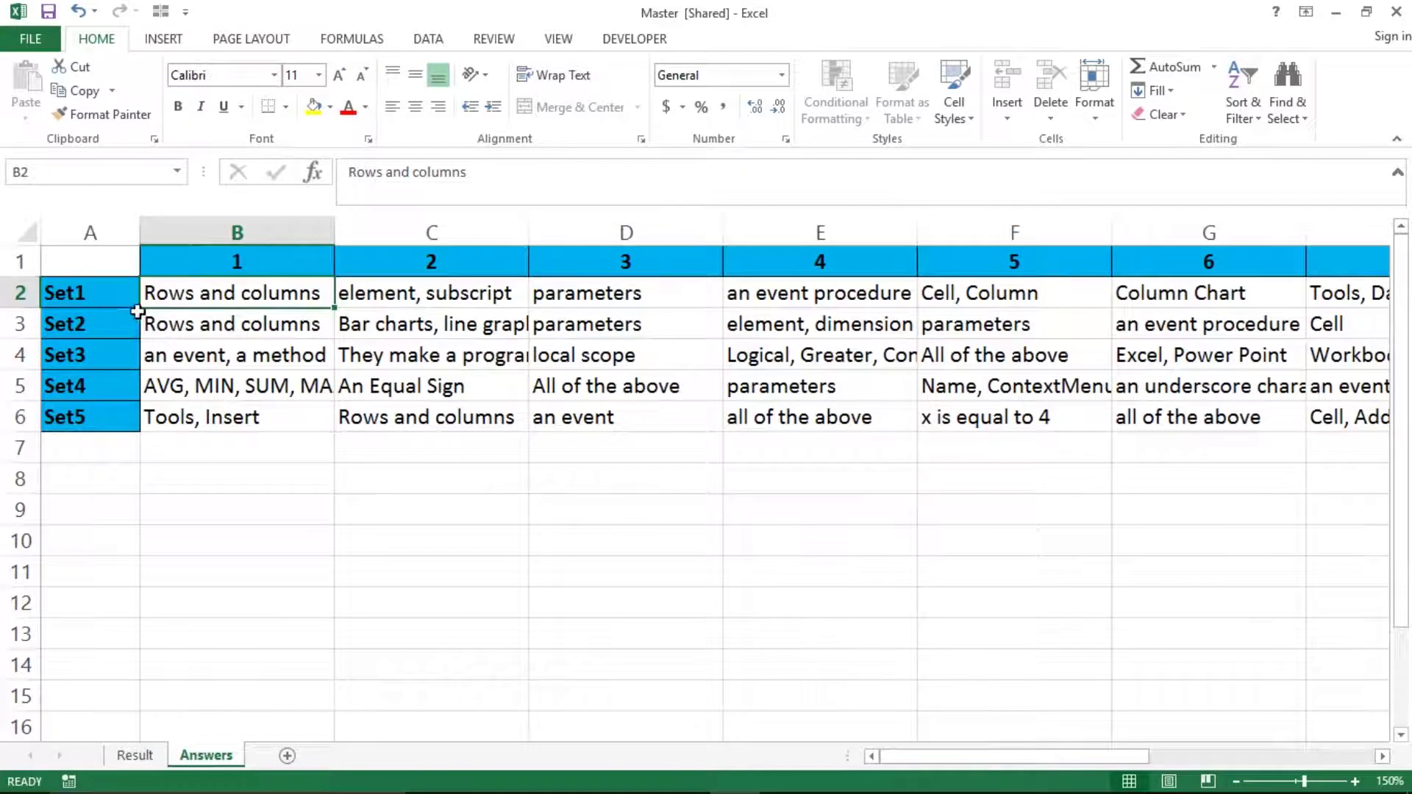
Go back to the Result sheet and follow row 2 from Test Category to the Calc-1 lookup formula.
click(135, 756)
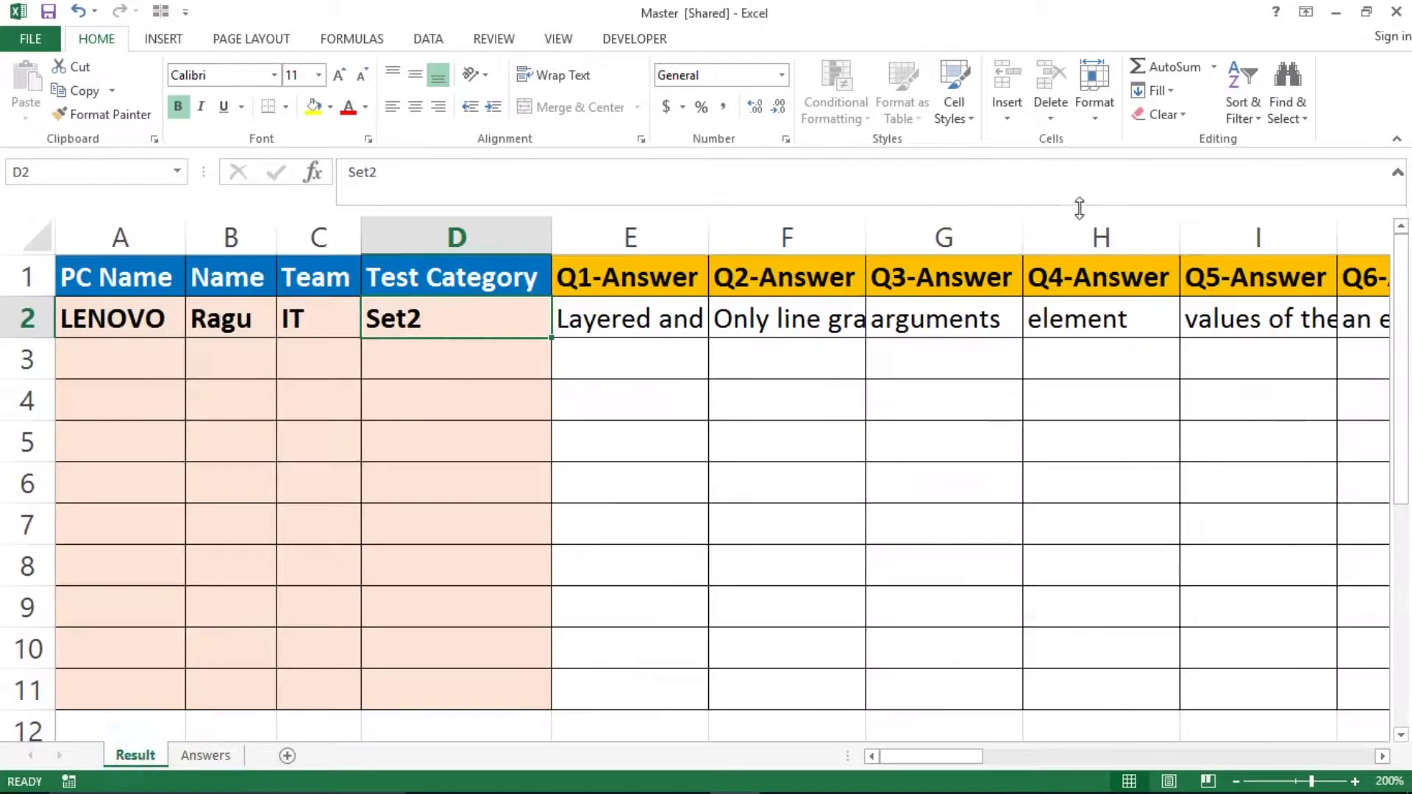
key(Right)
key(Right)
key(Right)
key(Right)
key(Right)
key(Right)
key(Right)
key(Right)
key(Right)
key(Right)
key(Right)
key(Right)
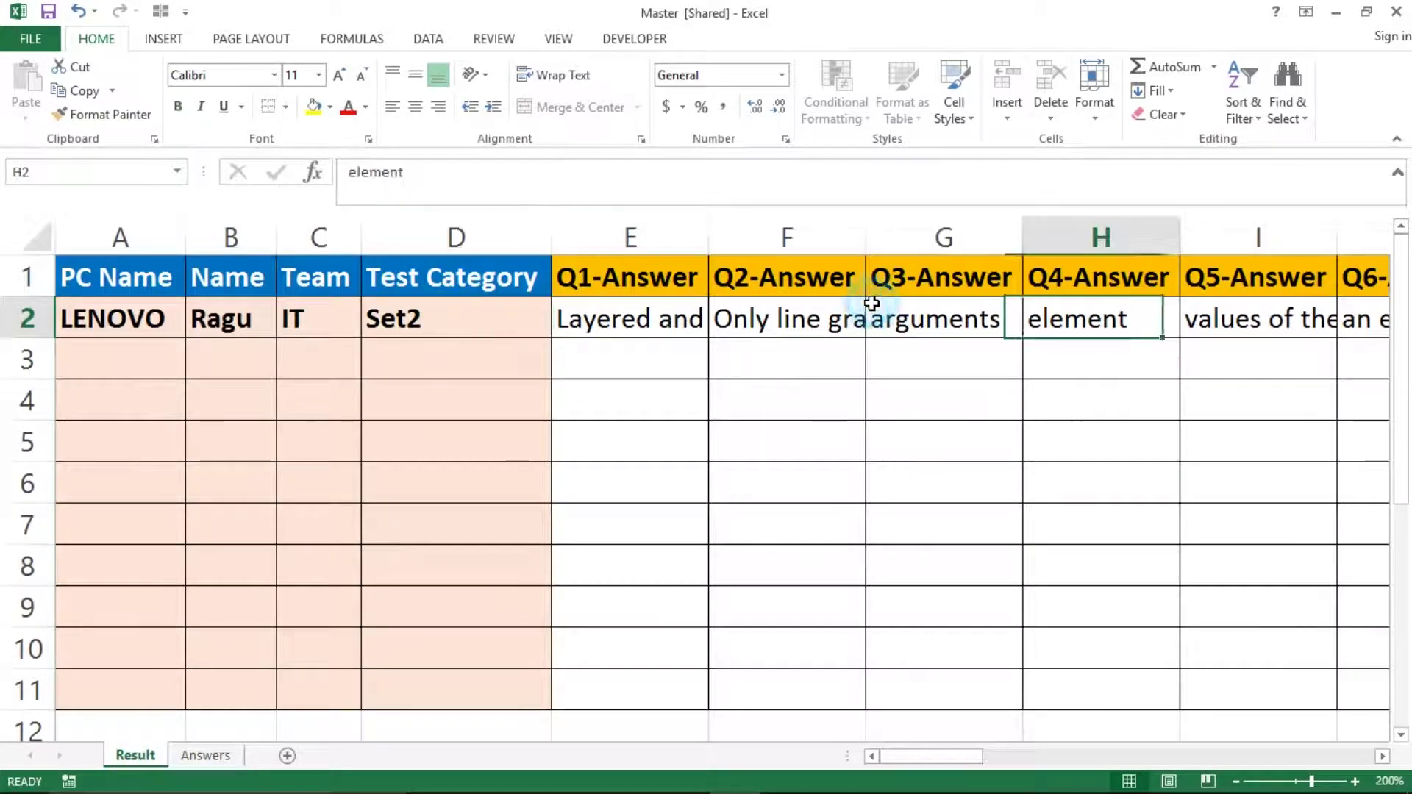
key(Left)
key(Left)
key(Right)
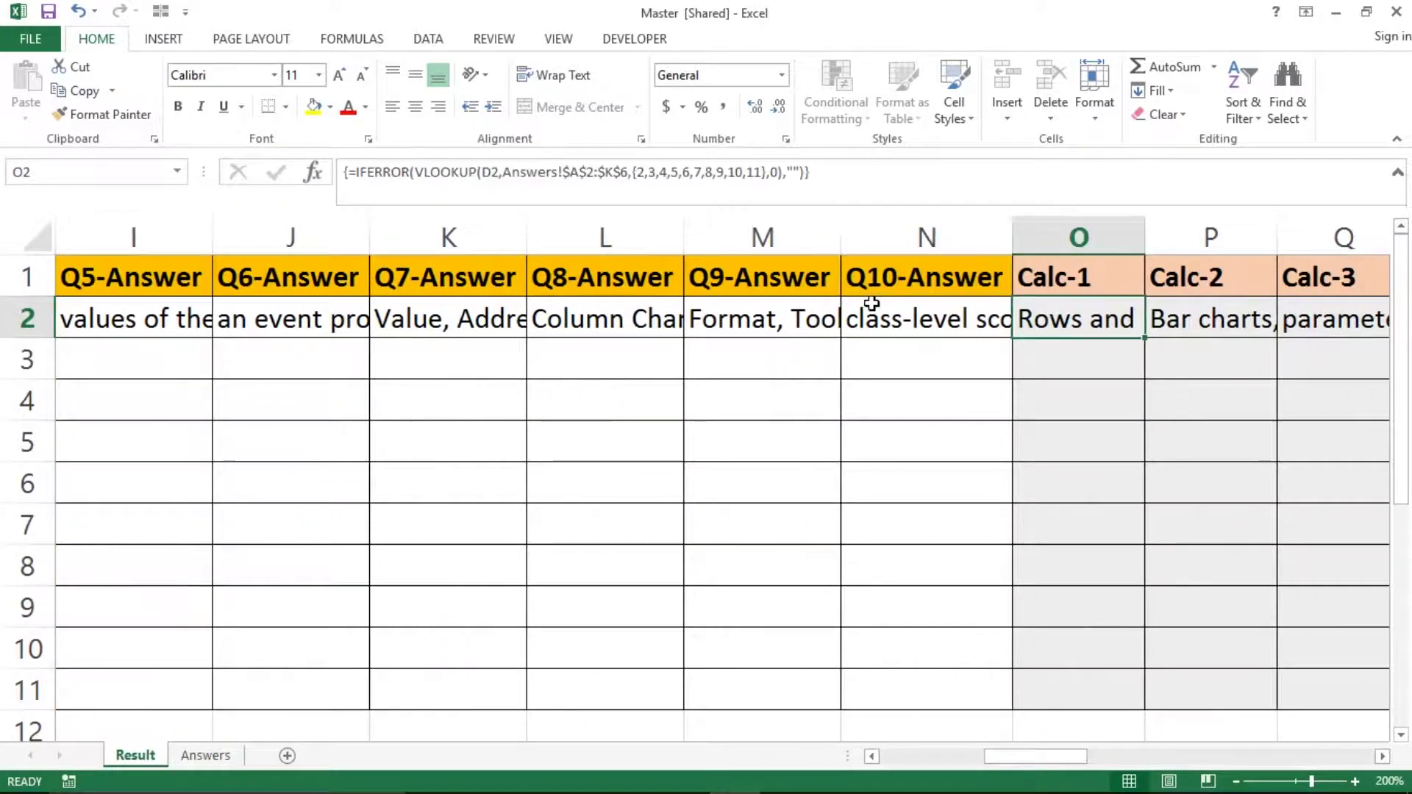
Select row 2 from Calc-1 through Q1-Result to review the correct answers in the Calc columns.
key(shift+Right)
key(shift+Right)
key(shift+Right)
key(shift+Right)
key(shift+Right)
key(shift+Right)
key(shift+Right)
key(shift+Right)
key(shift+Right)
key(shift+Right)
key(shift+Right)
key(shift+Right)
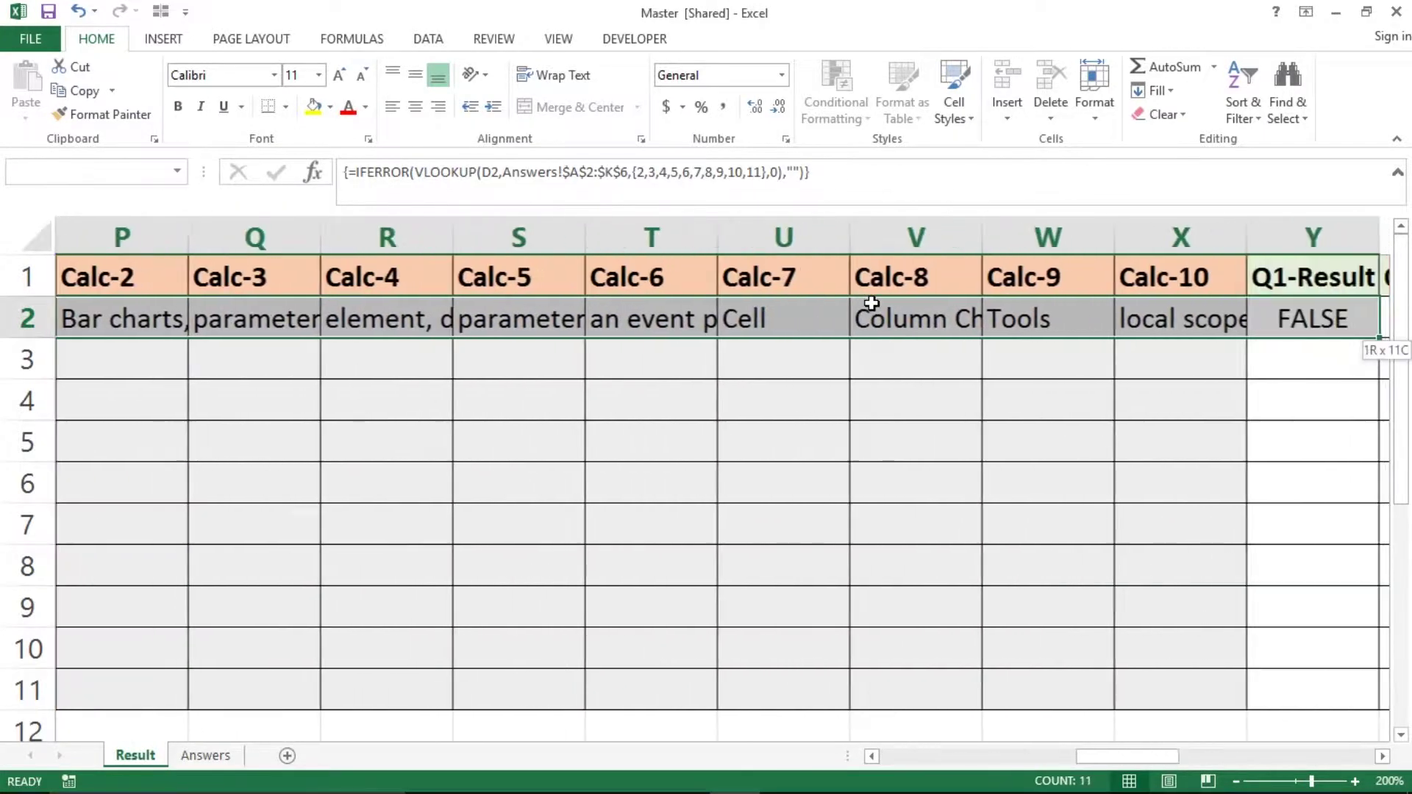
Examine the comparison formulas in row 2 of the result columns, starting at Q1-Result and stopping at Q3-Result.
click(1066, 309)
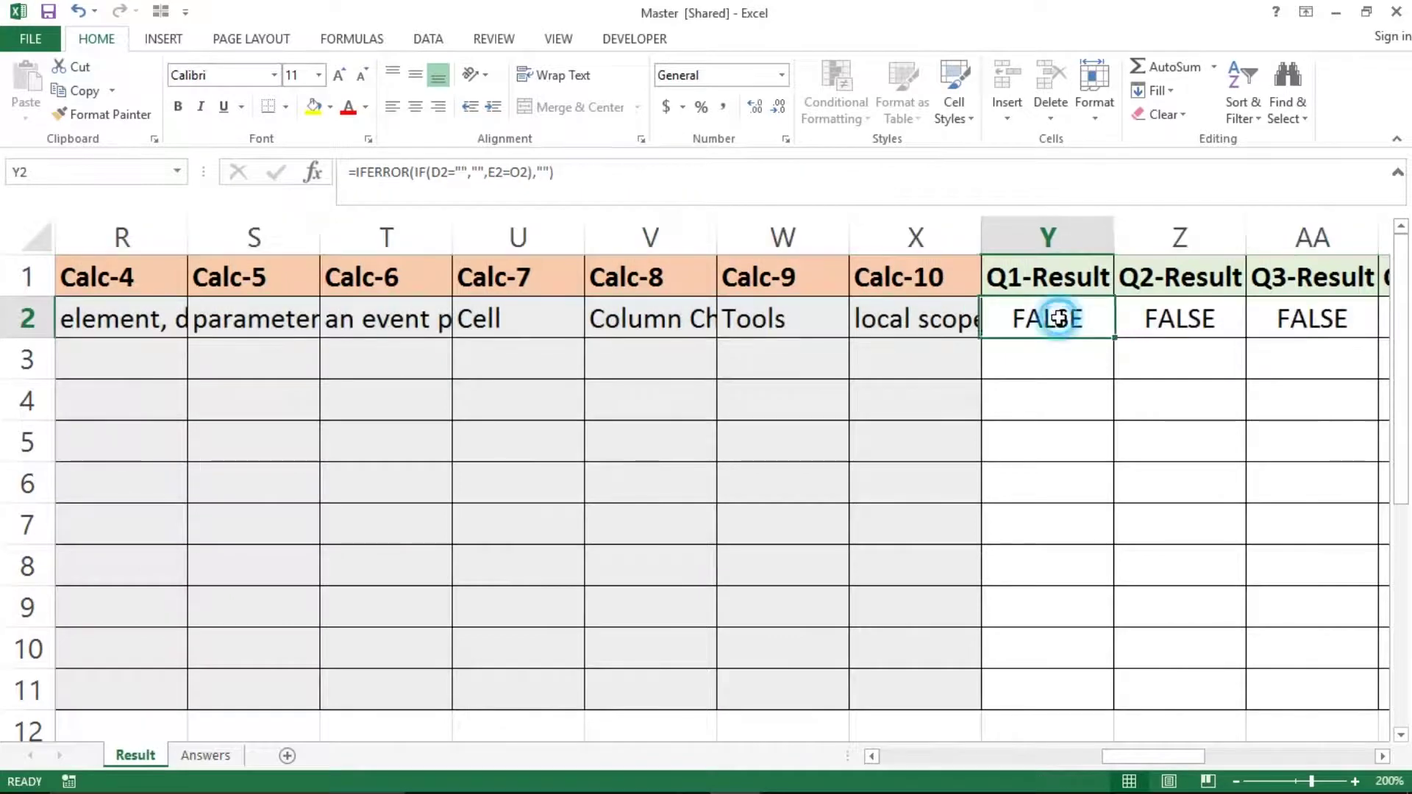
key(shift+Right)
key(shift+Right)
key(shift+Right)
key(shift+Right)
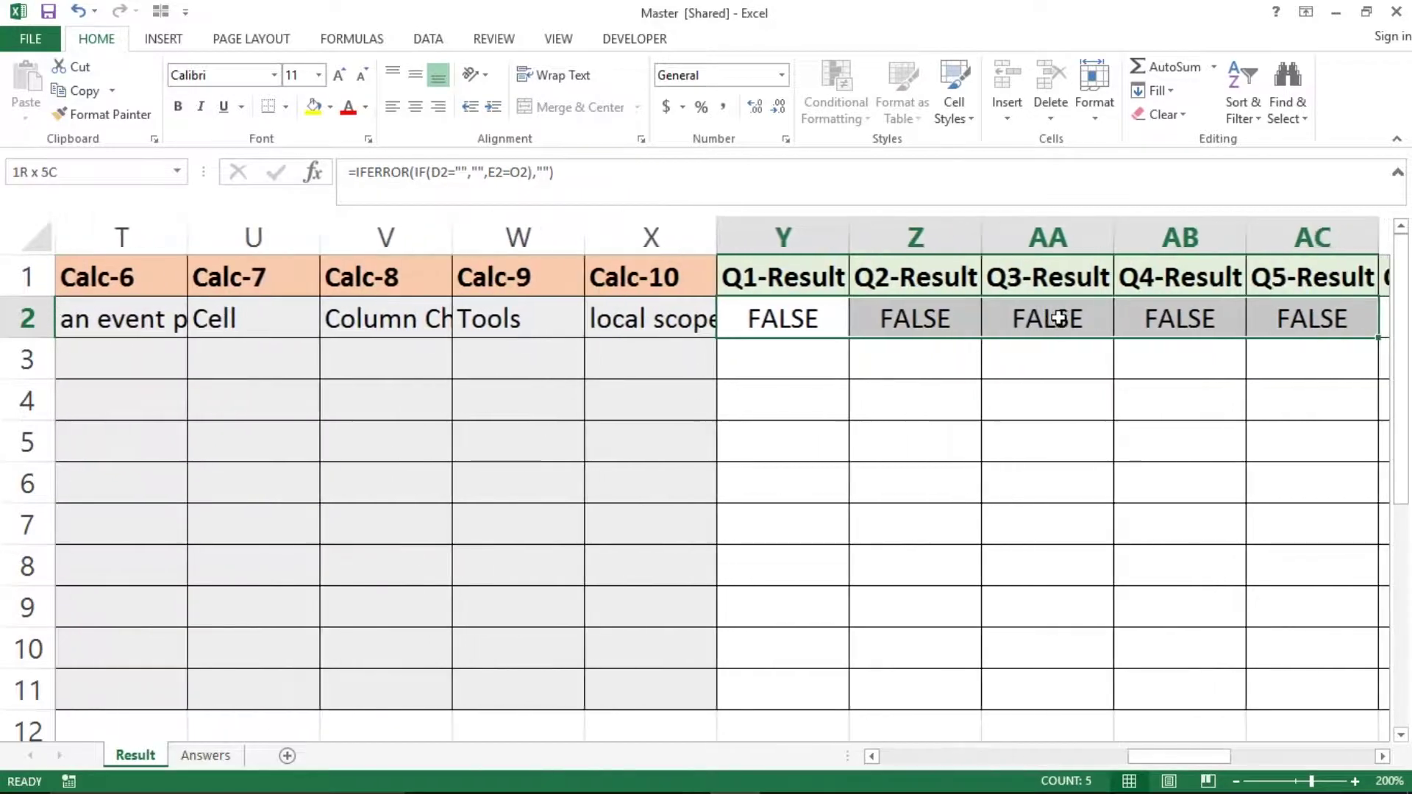
key(shift+Right)
key(shift+Left)
key(shift+Left)
key(shift+Left)
key(shift+Left)
key(shift+Left)
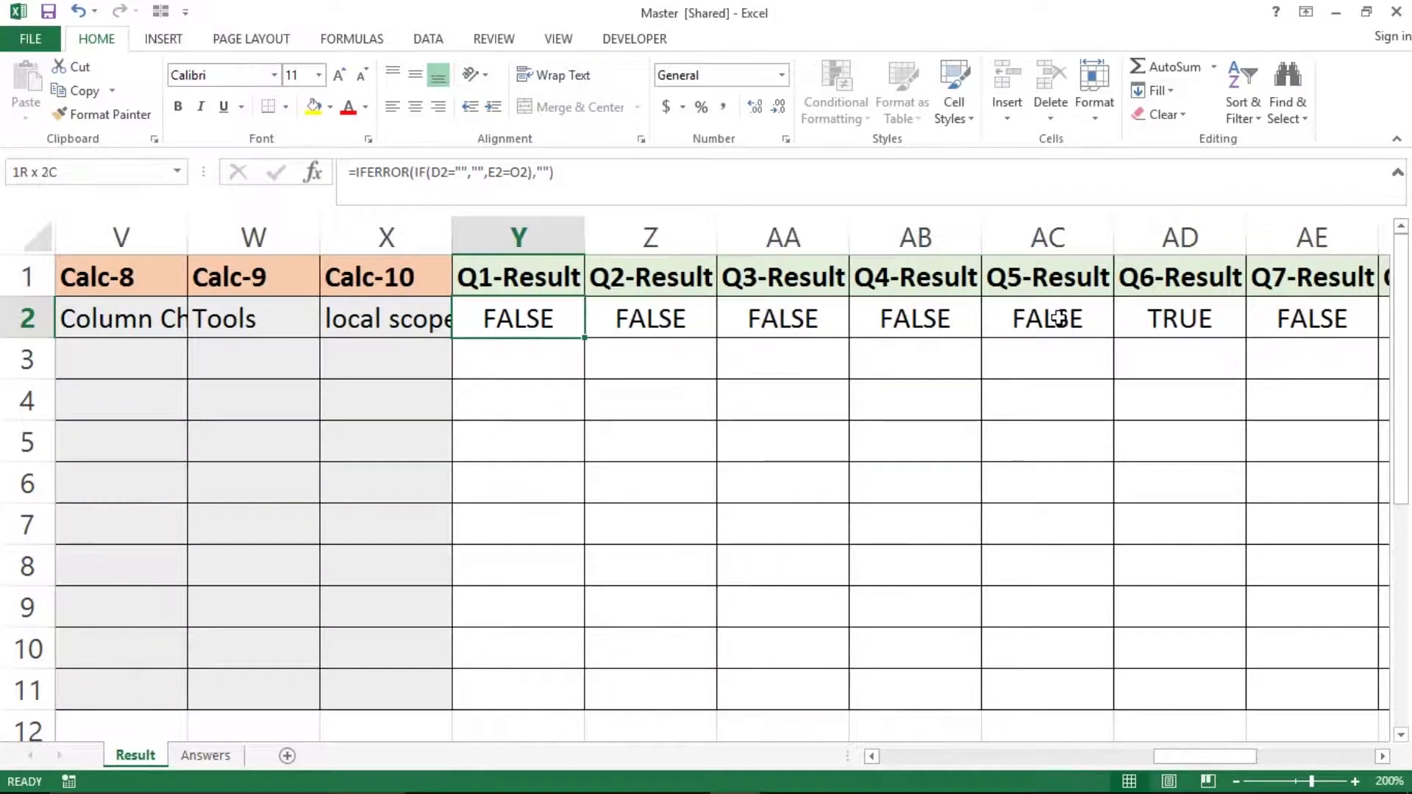
key(Right)
key(Right)
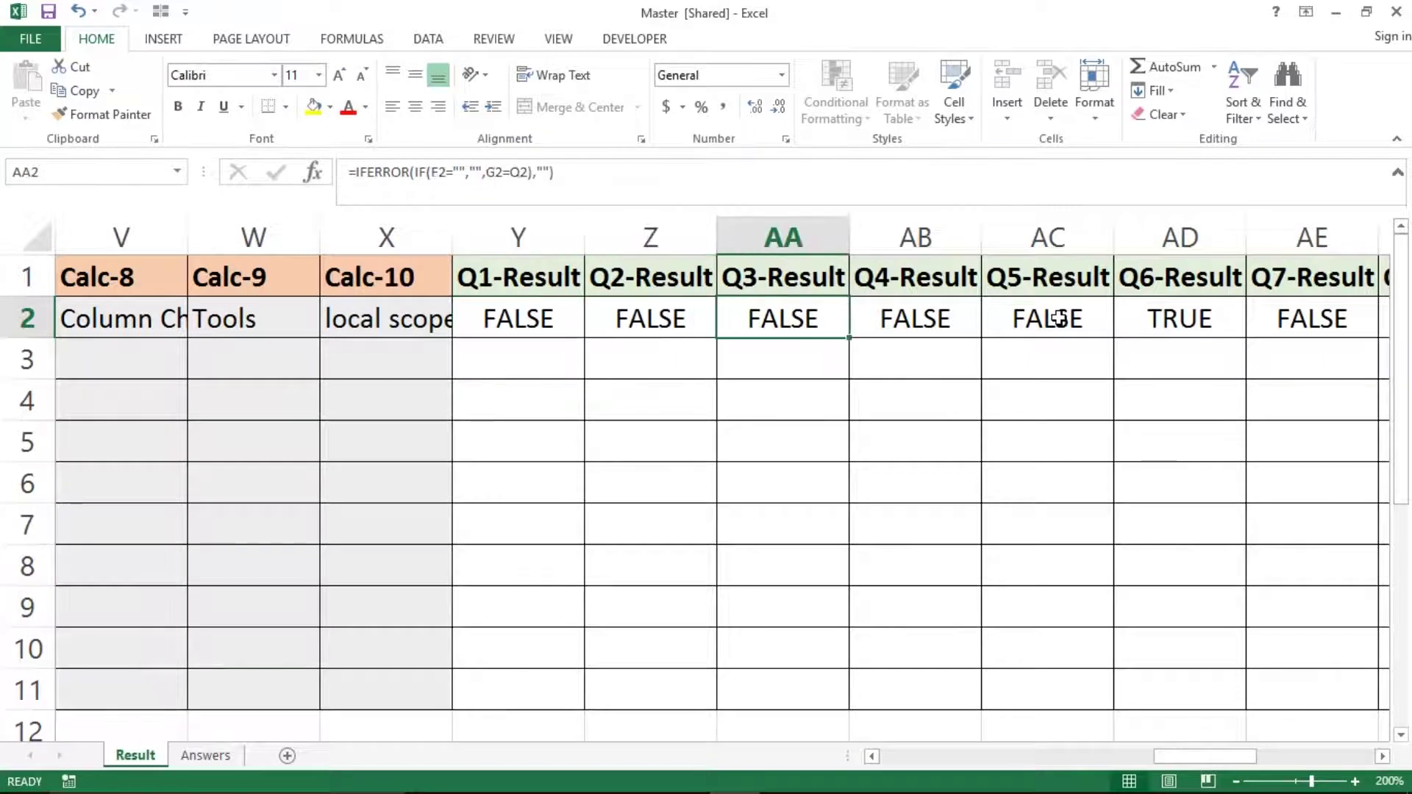
Select row 2 from Q1-Result through Q10-Result to review the TRUE/FALSE comparison for every question.
key(Left)
key(Left)
key(shift+Right)
key(shift+Right)
key(shift+Right)
key(shift+Right)
key(shift+Right)
key(shift+Right)
key(shift+Right)
key(shift+Right)
key(shift+Right)
key(shift+Right)
key(shift+Right)
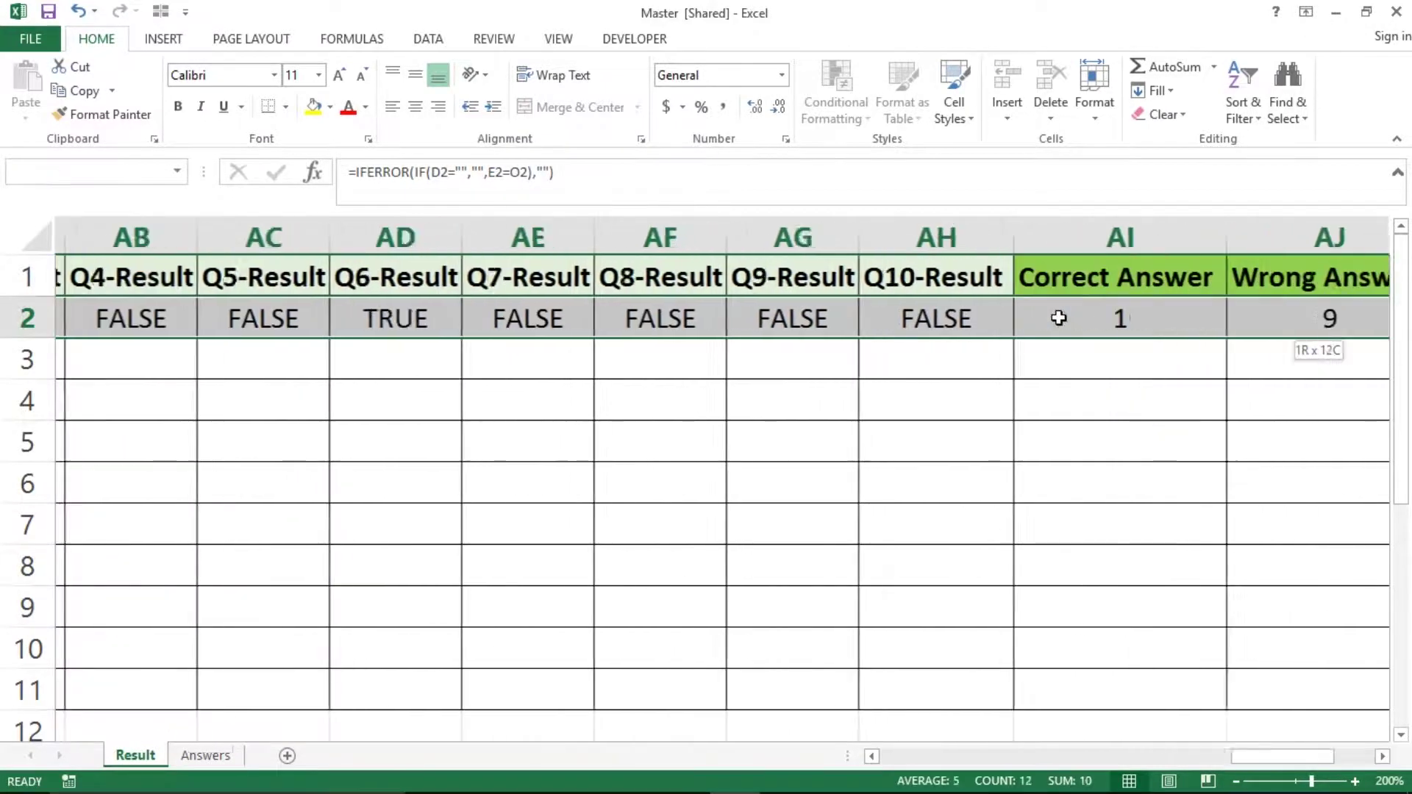
key(shift+Left)
key(shift+Left)
Inspect the row 2 formulas for Correct Answer, Wrong Answer and Total.
key(Right)
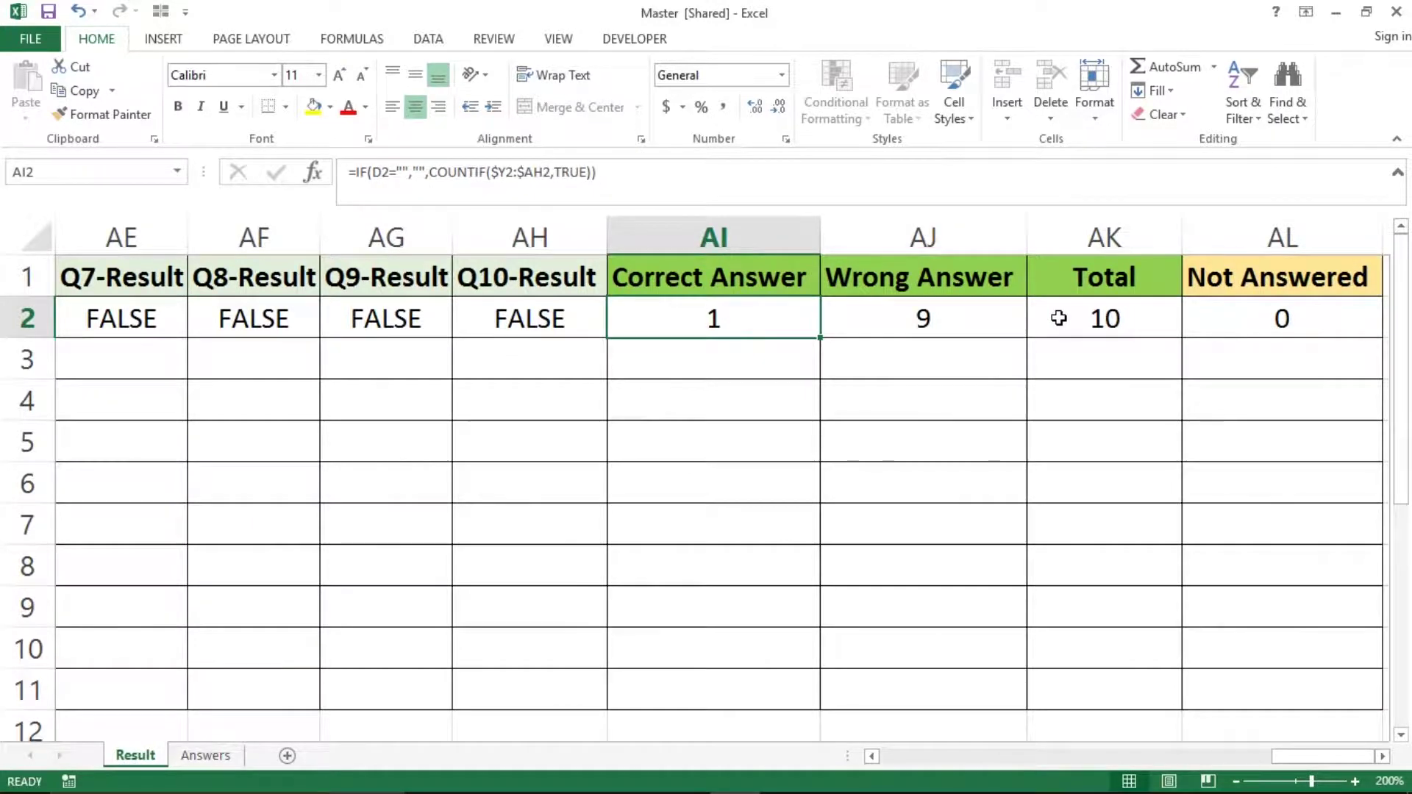
key(Right)
key(Left)
key(Right)
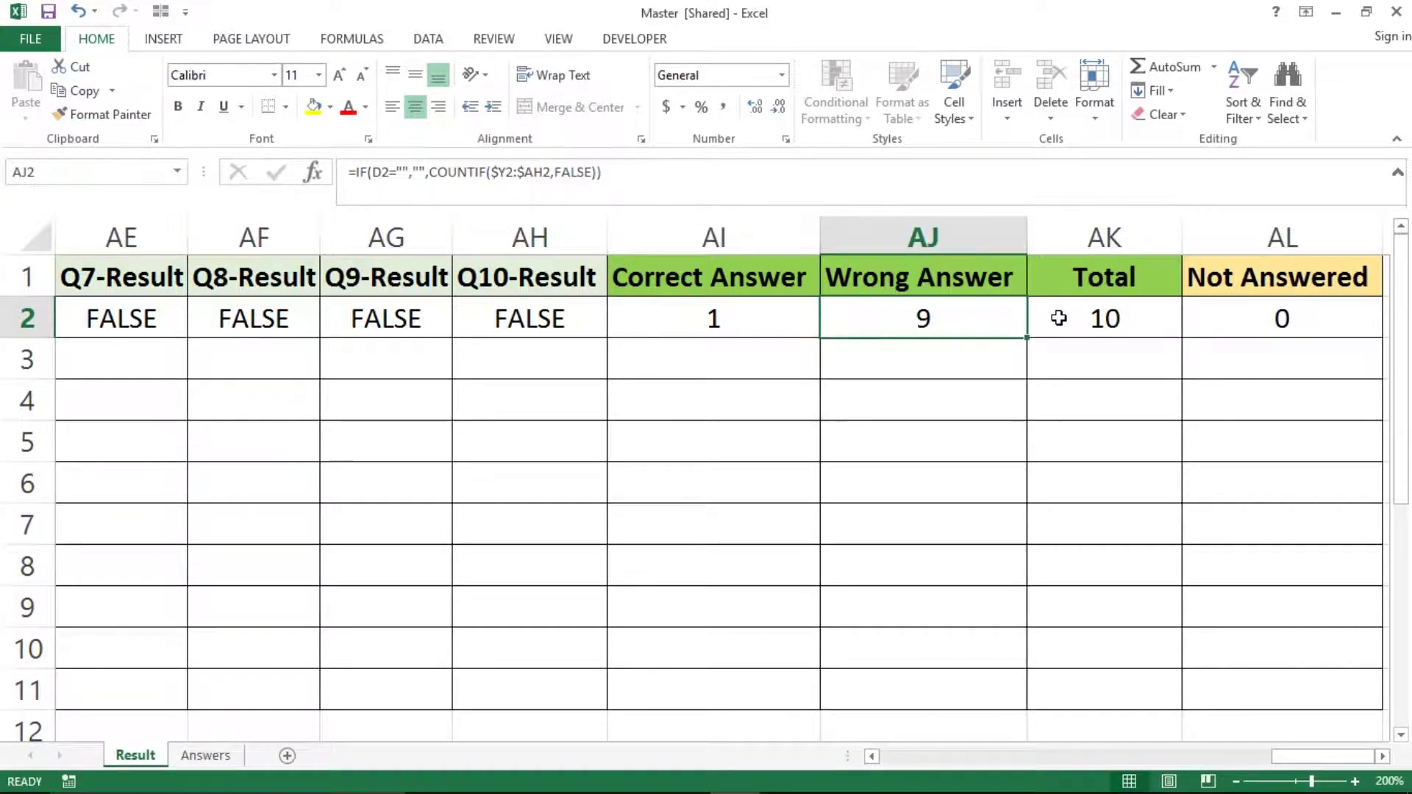
key(Right)
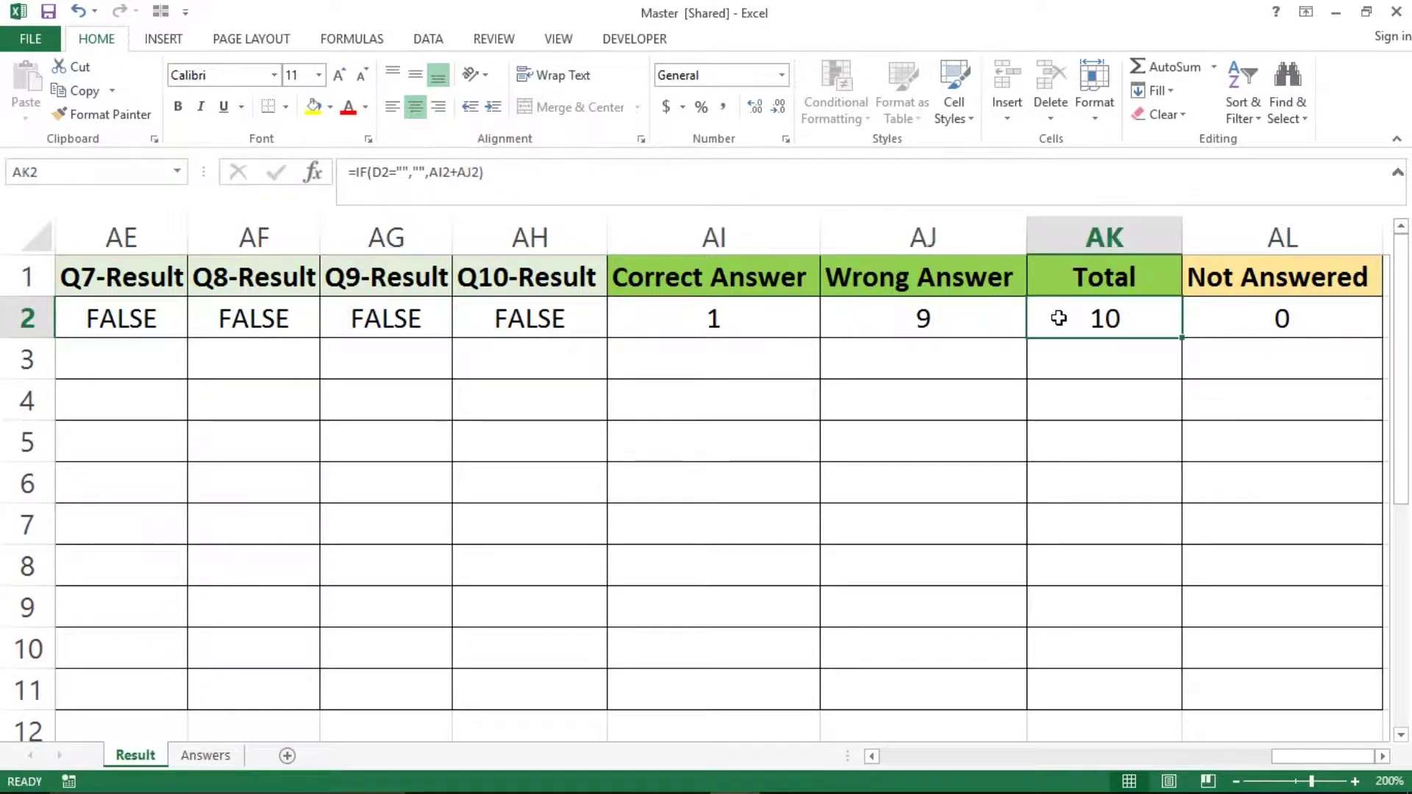
key(Left)
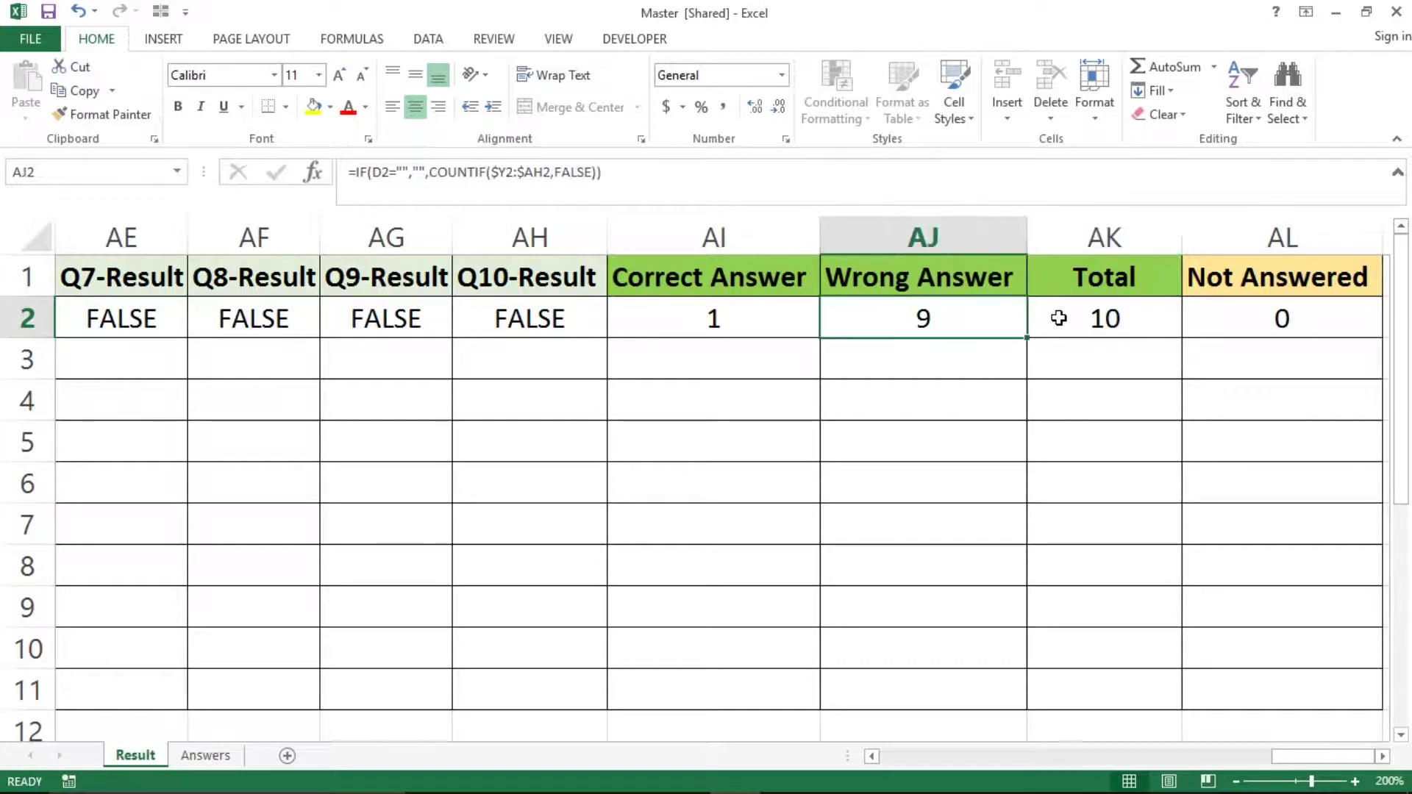
key(Right)
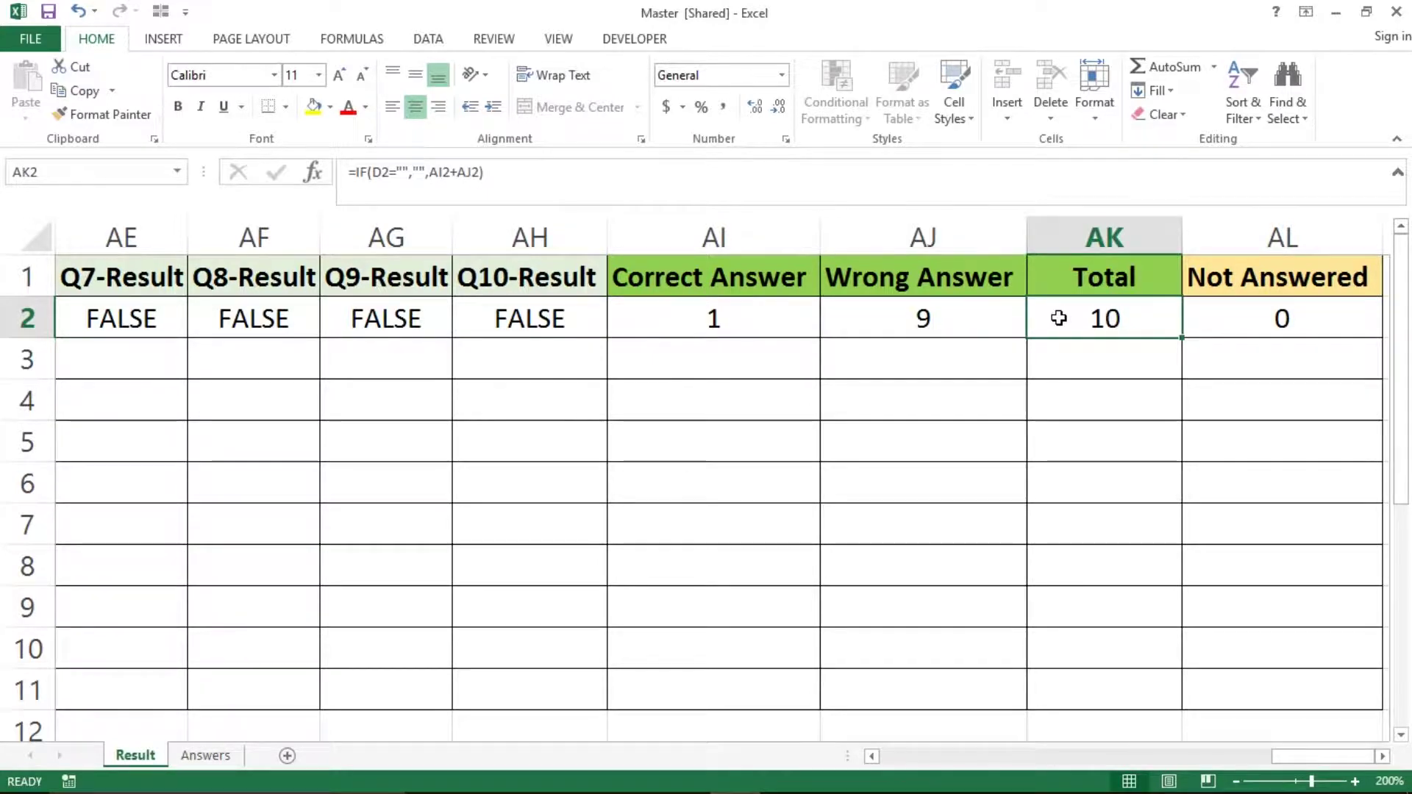
Examine the Not Answered formula in row 2 and compare it with the Total and Wrong Answer cells.
key(Right)
key(Right)
key(Right)
key(Left)
key(Left)
key(Left)
key(Right)
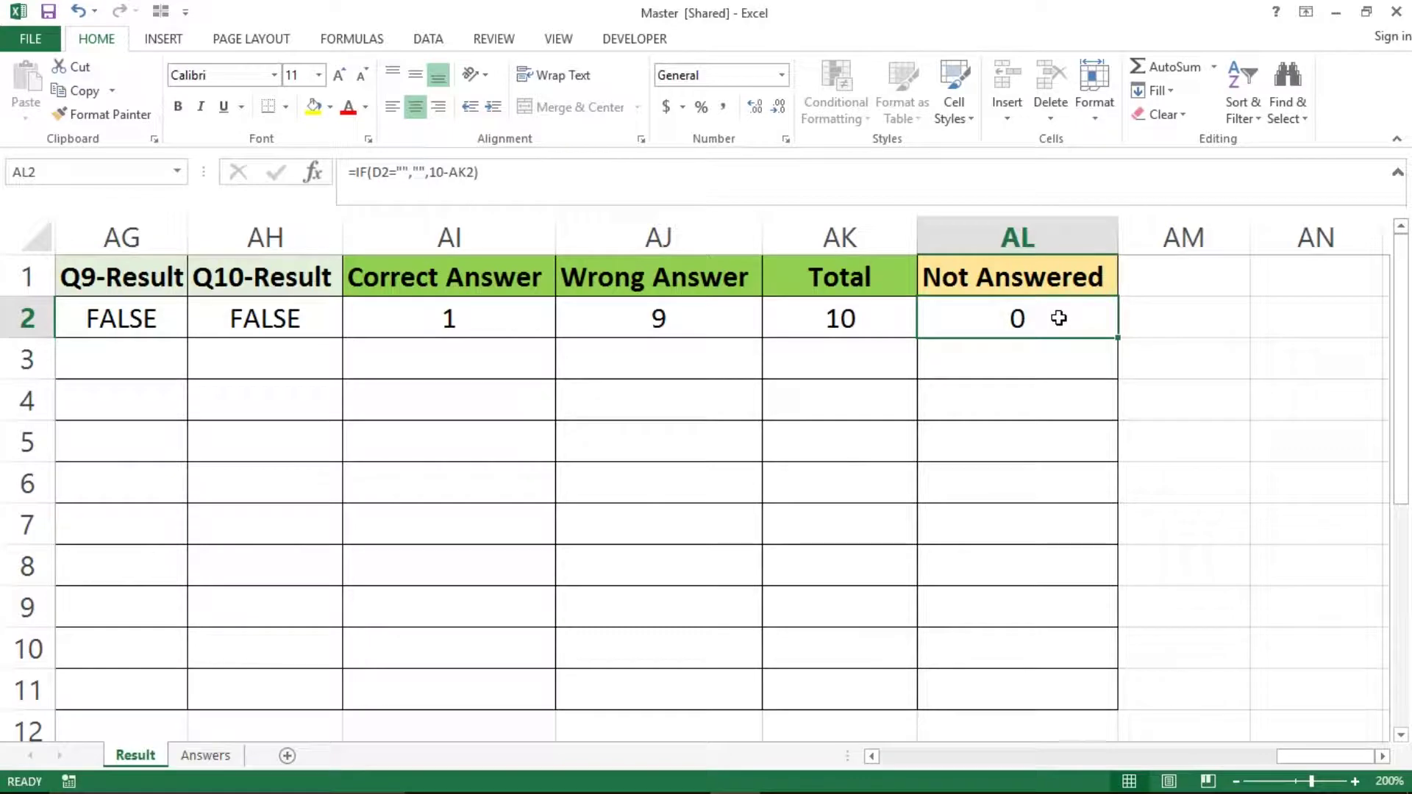
key(Left)
key(Left)
key(Right)
key(Right)
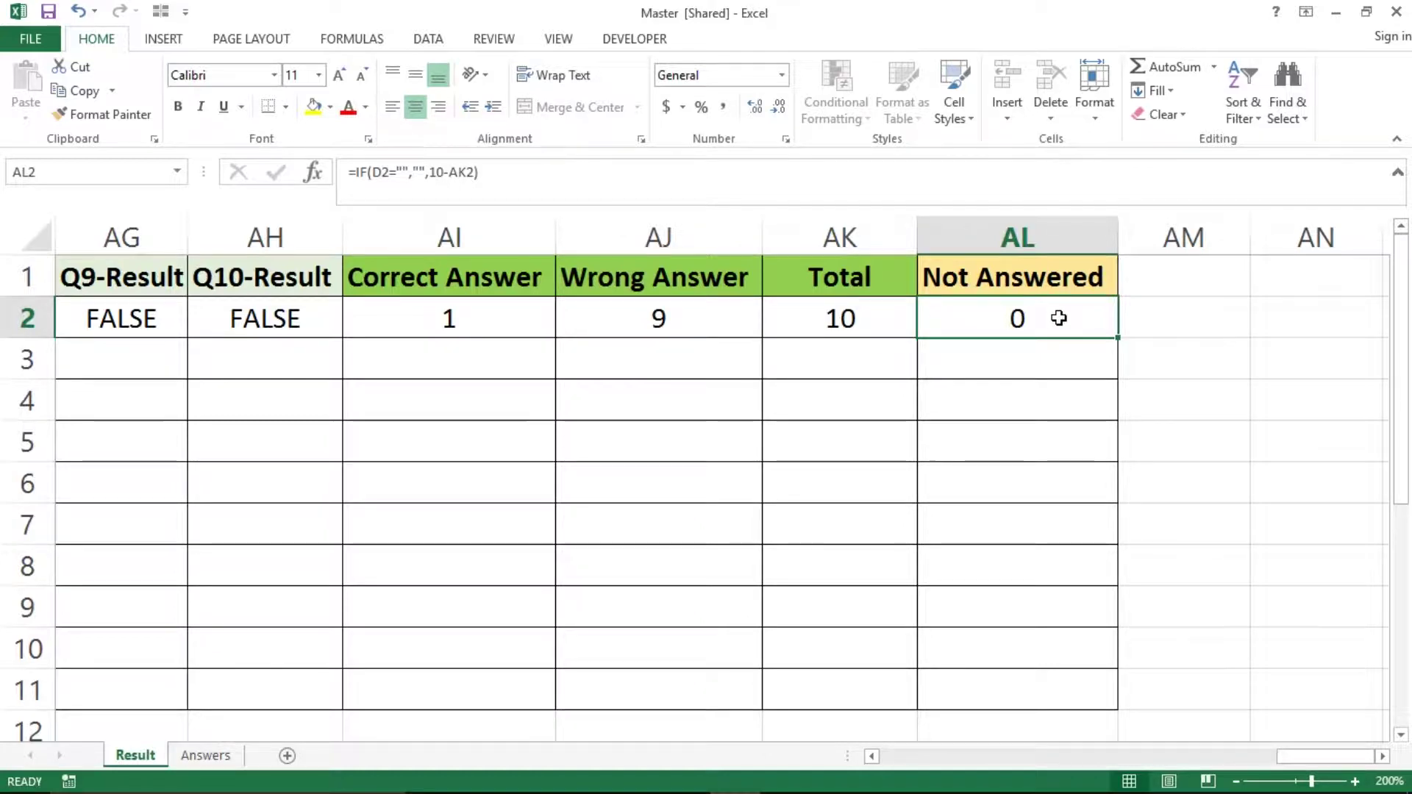
Return to the start of the Result sheet and review the PC Name and Name columns in rows 1 and 2.
key(Home)
key(Right)
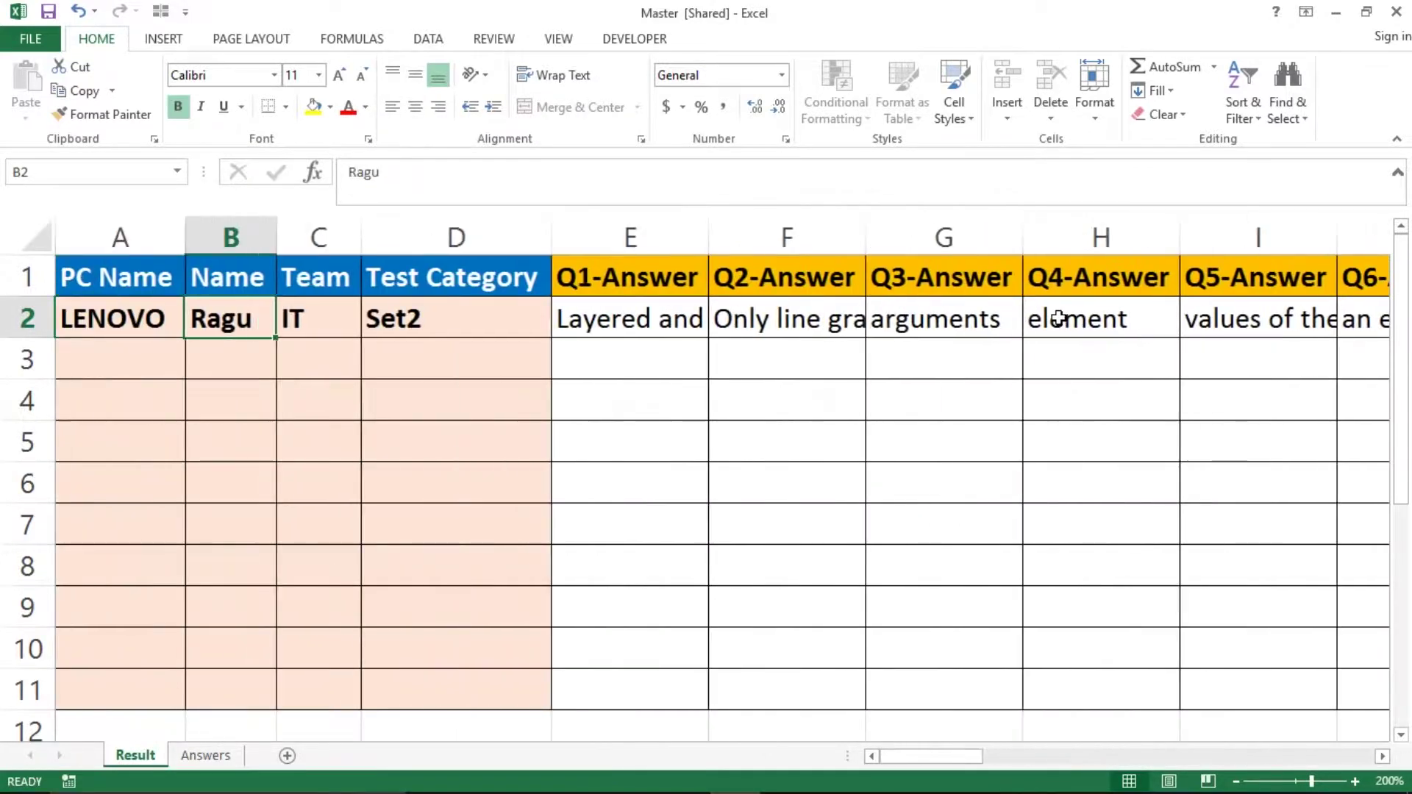
key(Left)
key(Up)
key(Right)
key(Left)
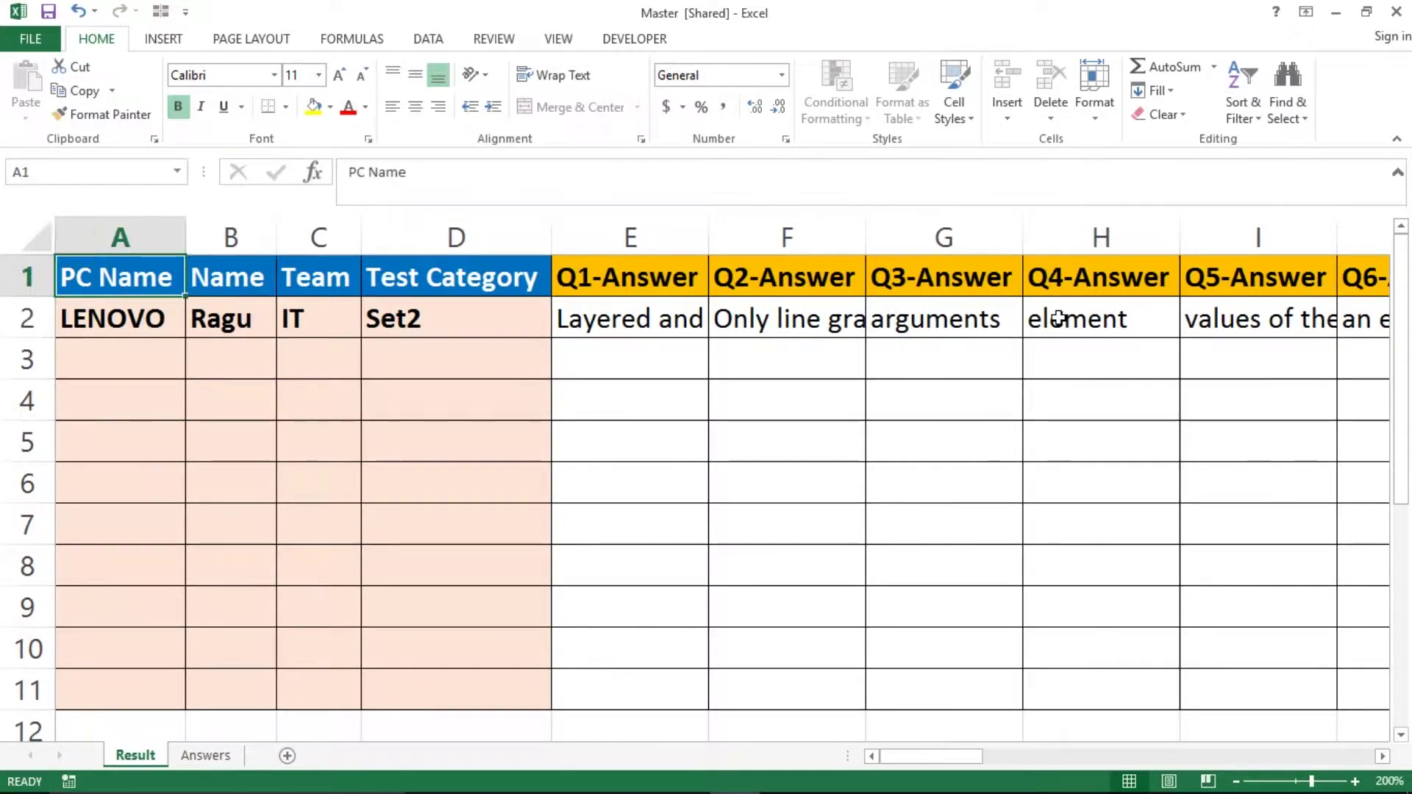
key(Down)
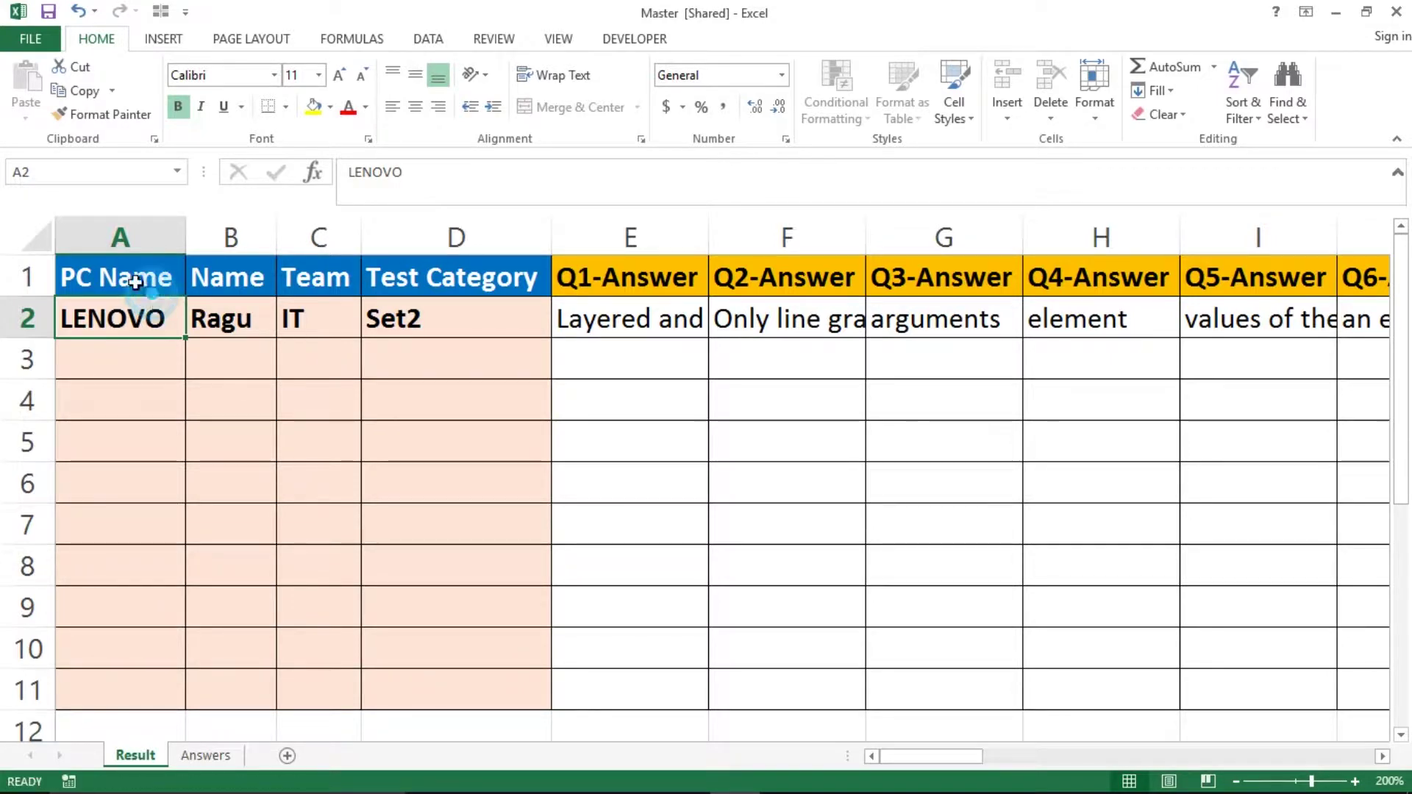
click(99, 268)
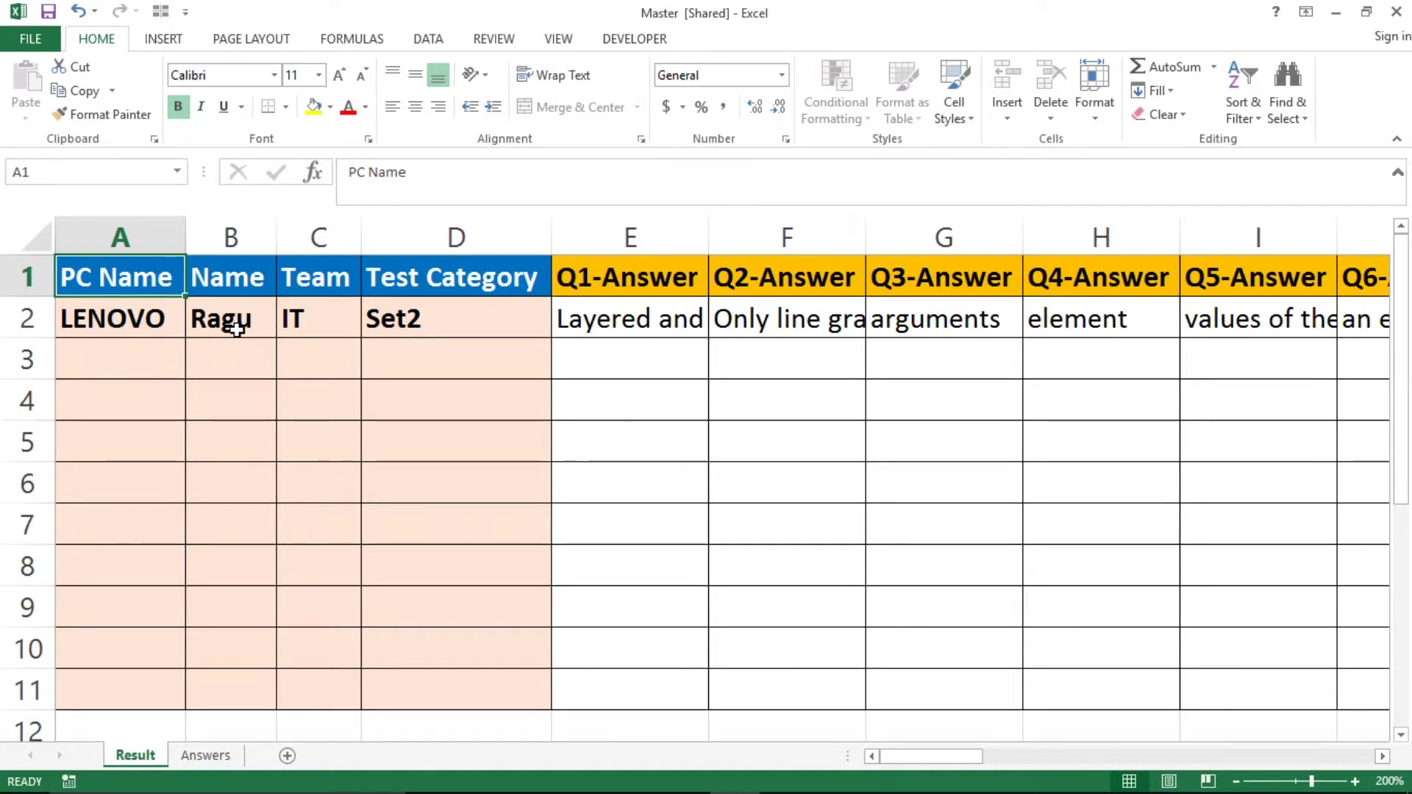
click(159, 356)
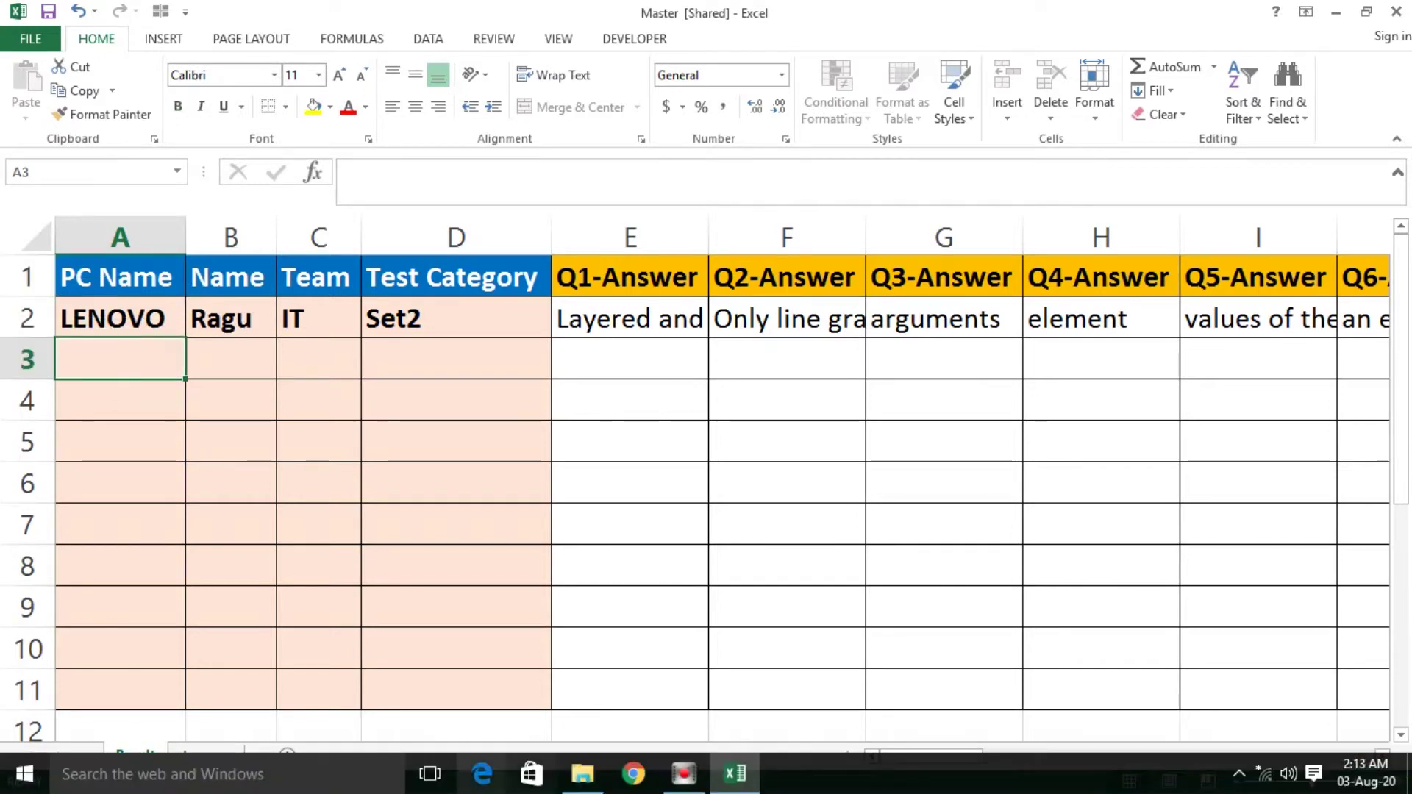
click(679, 775)
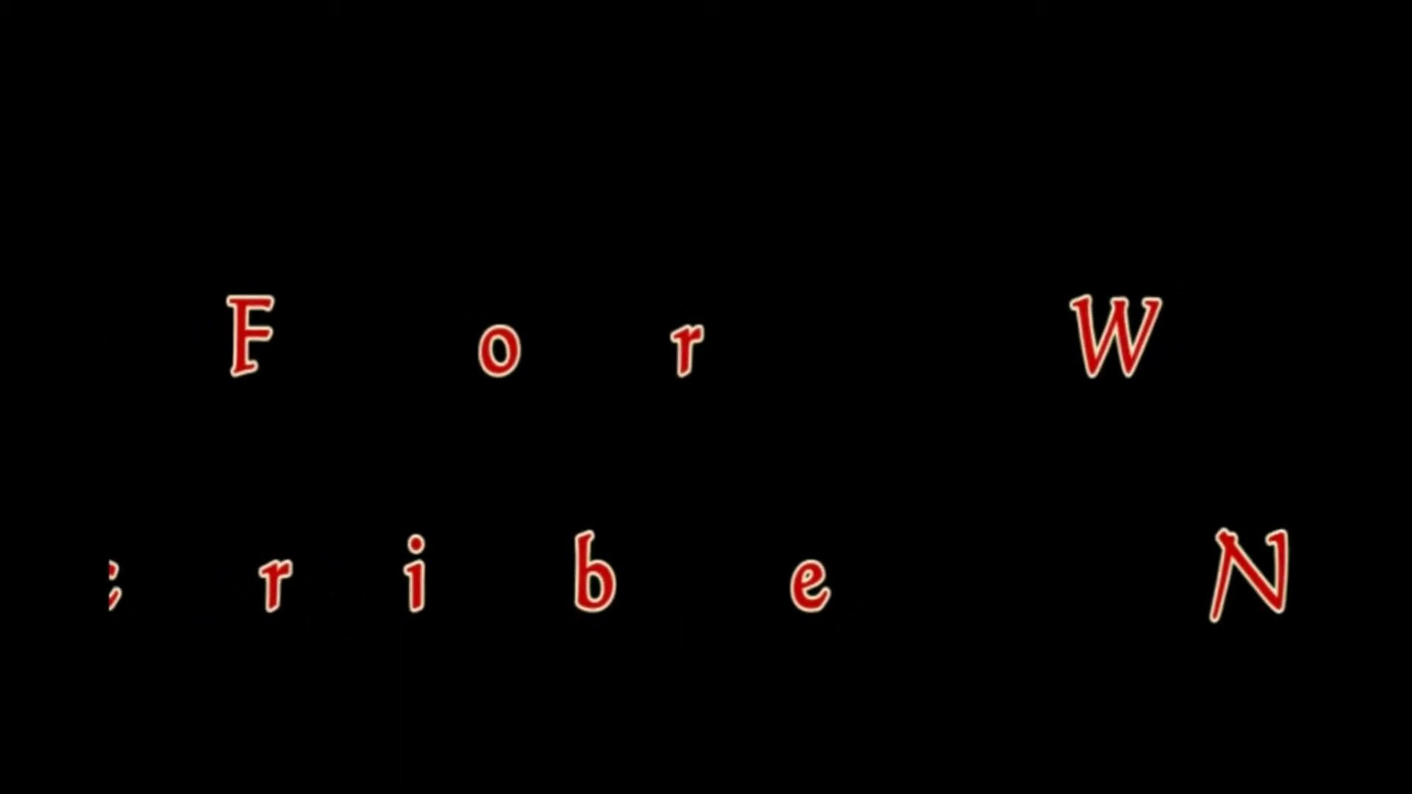